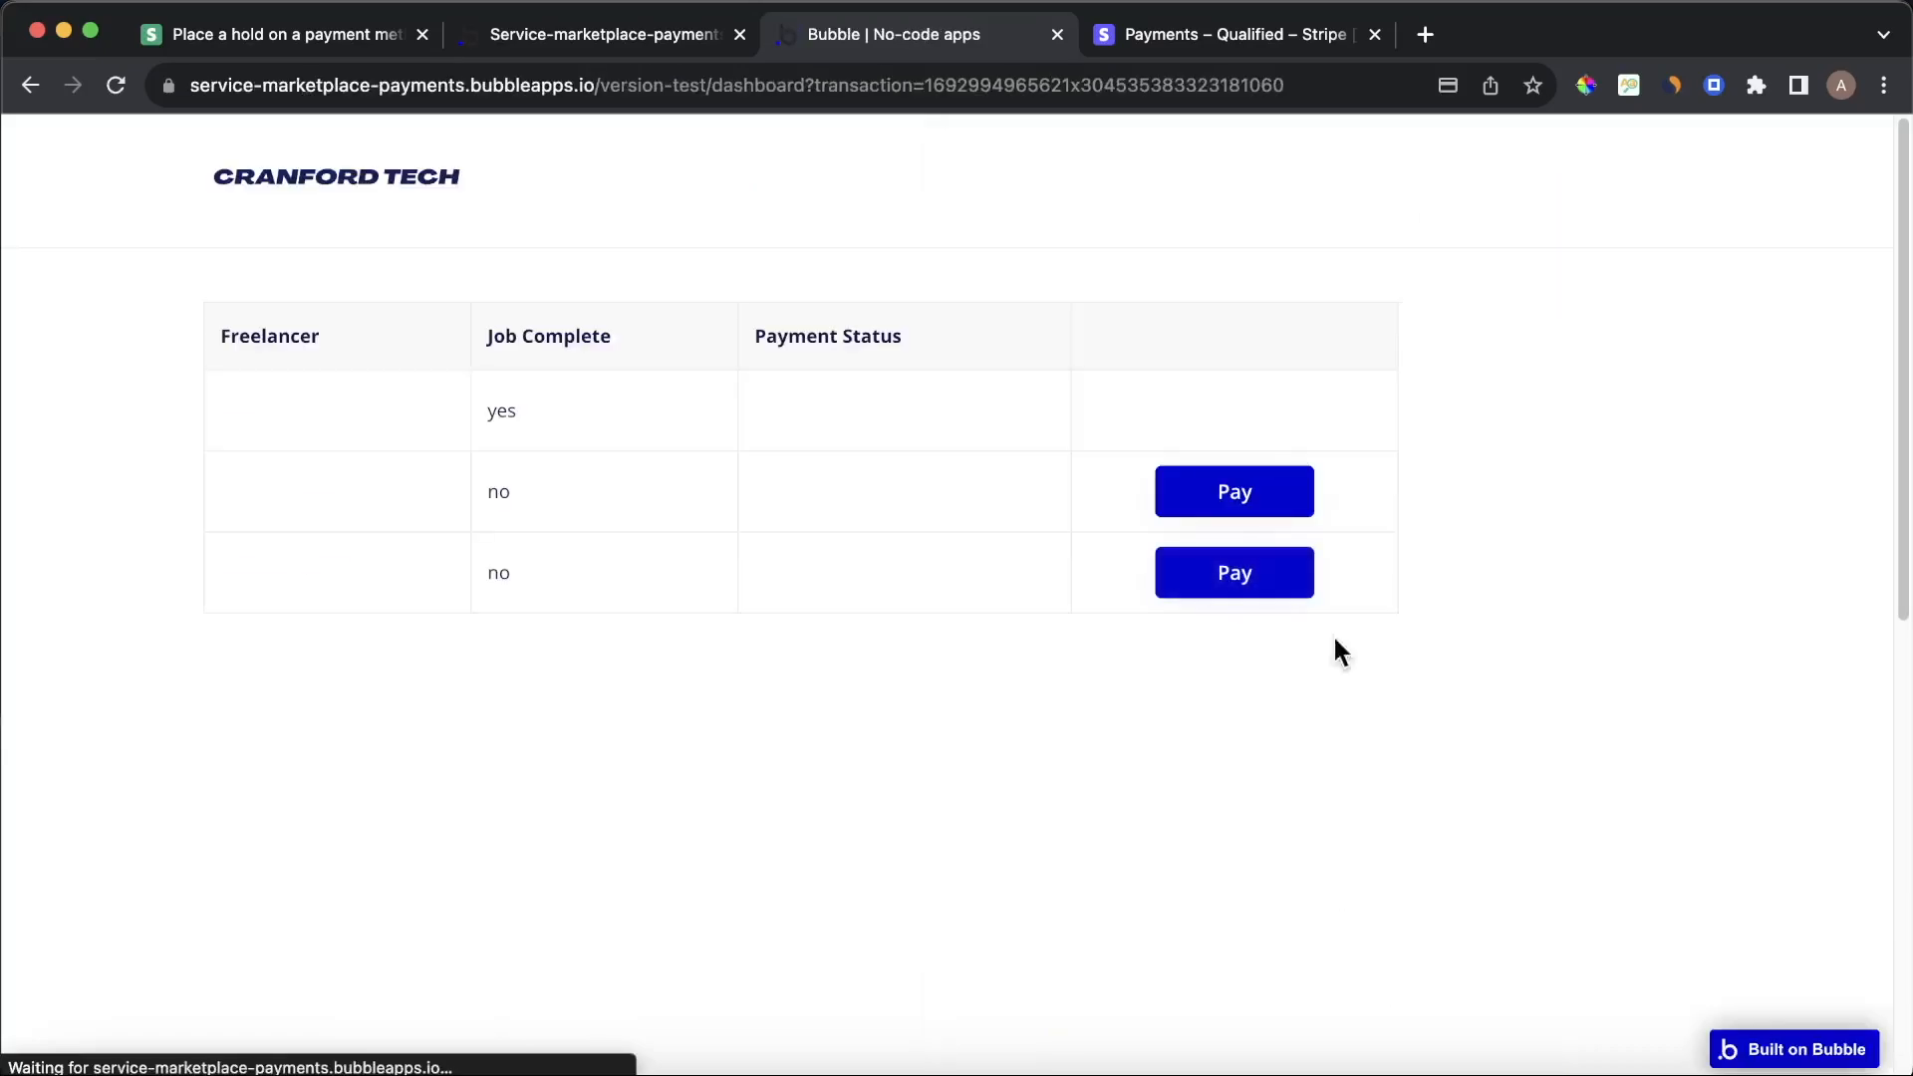
Refresh the Stripe payments list to check the newest payment, and pay the freelancer for the last job on the marketplace dashboard
left_click(1274, 40)
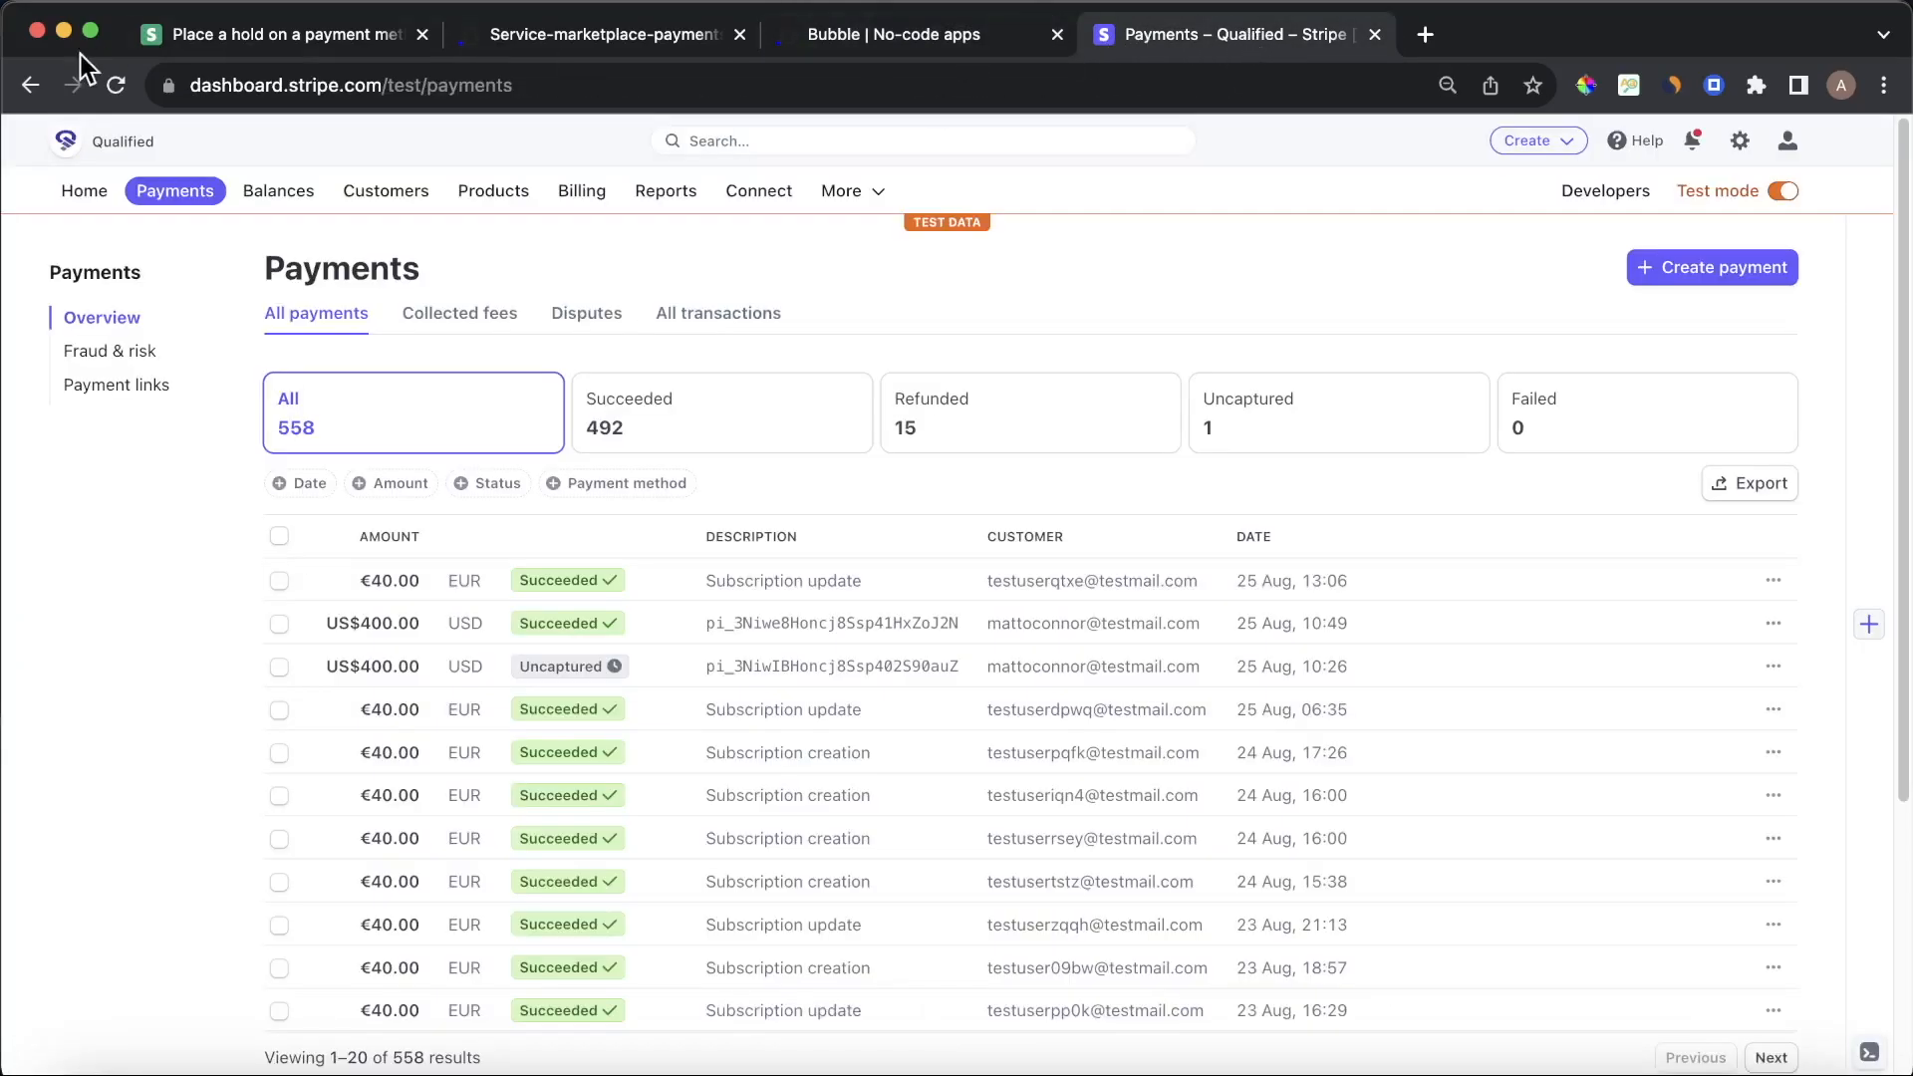
left_click(115, 85)
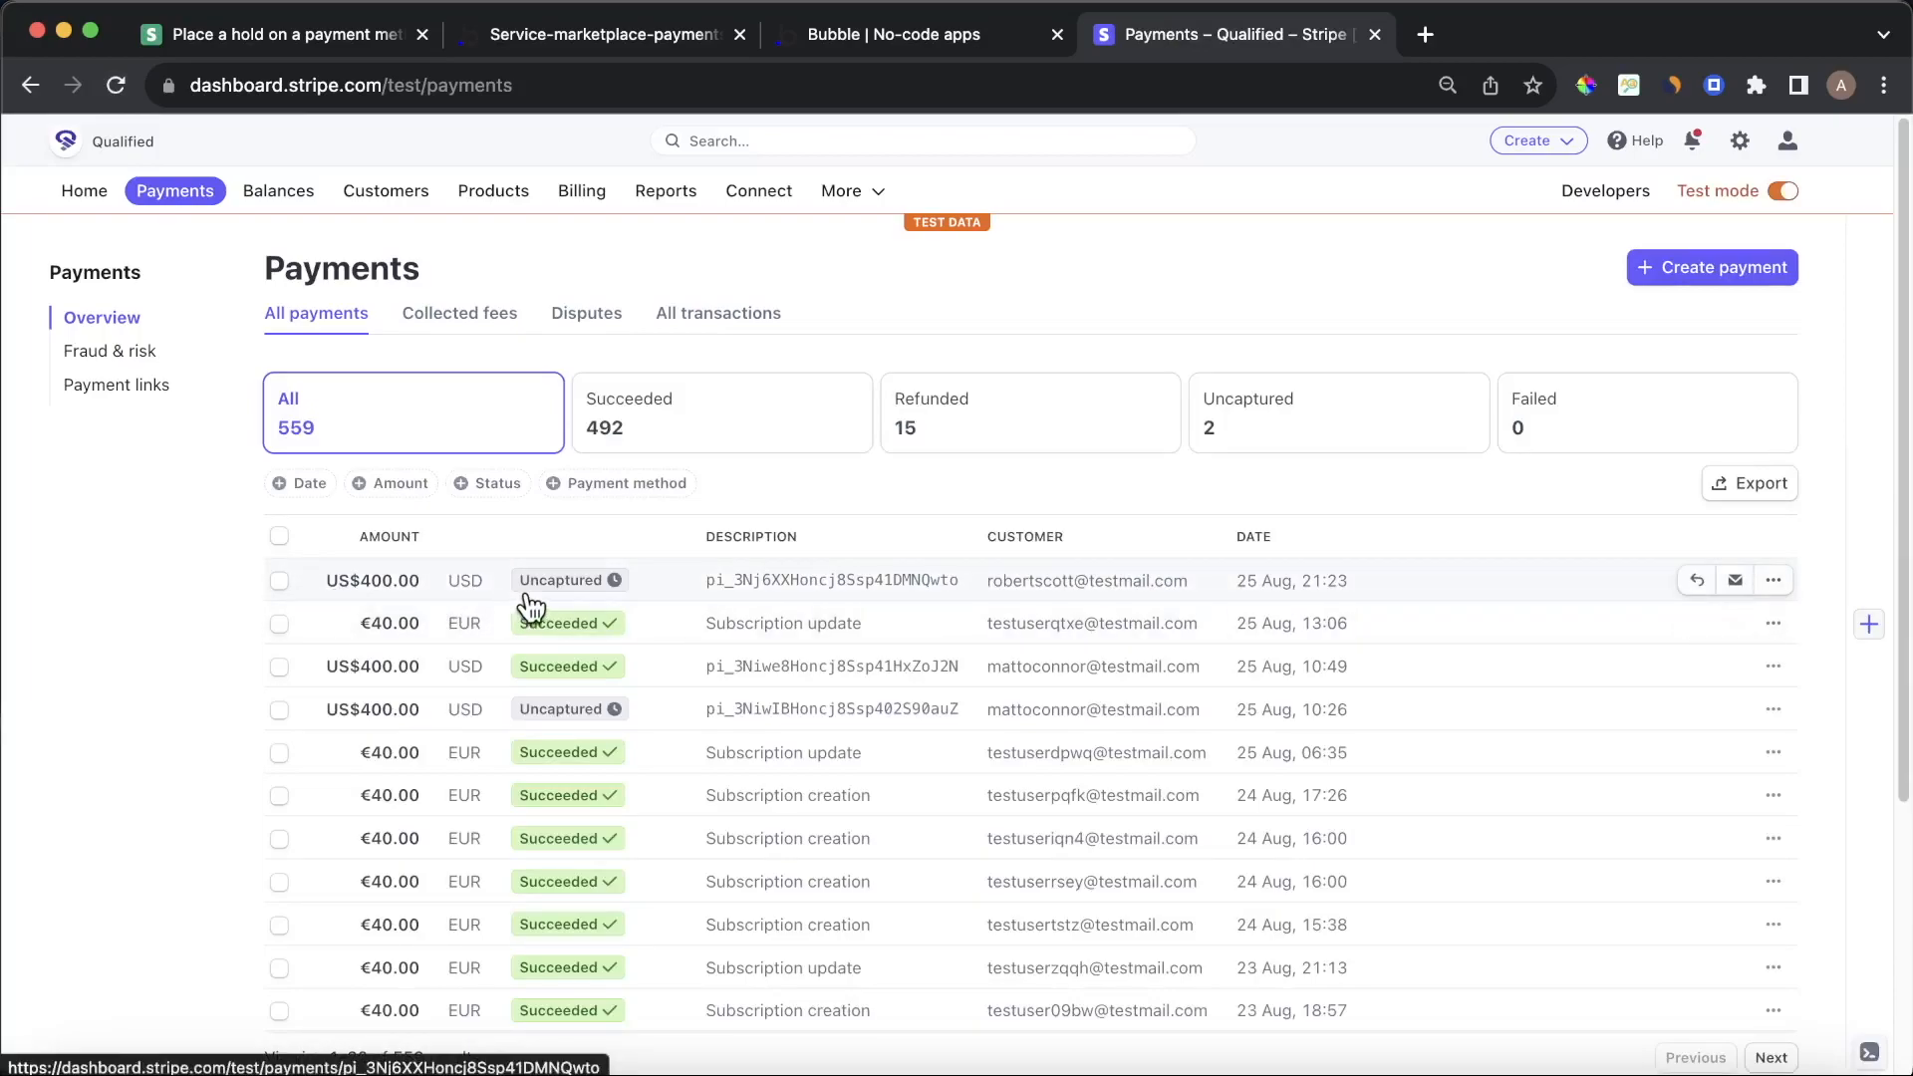
left_click(898, 50)
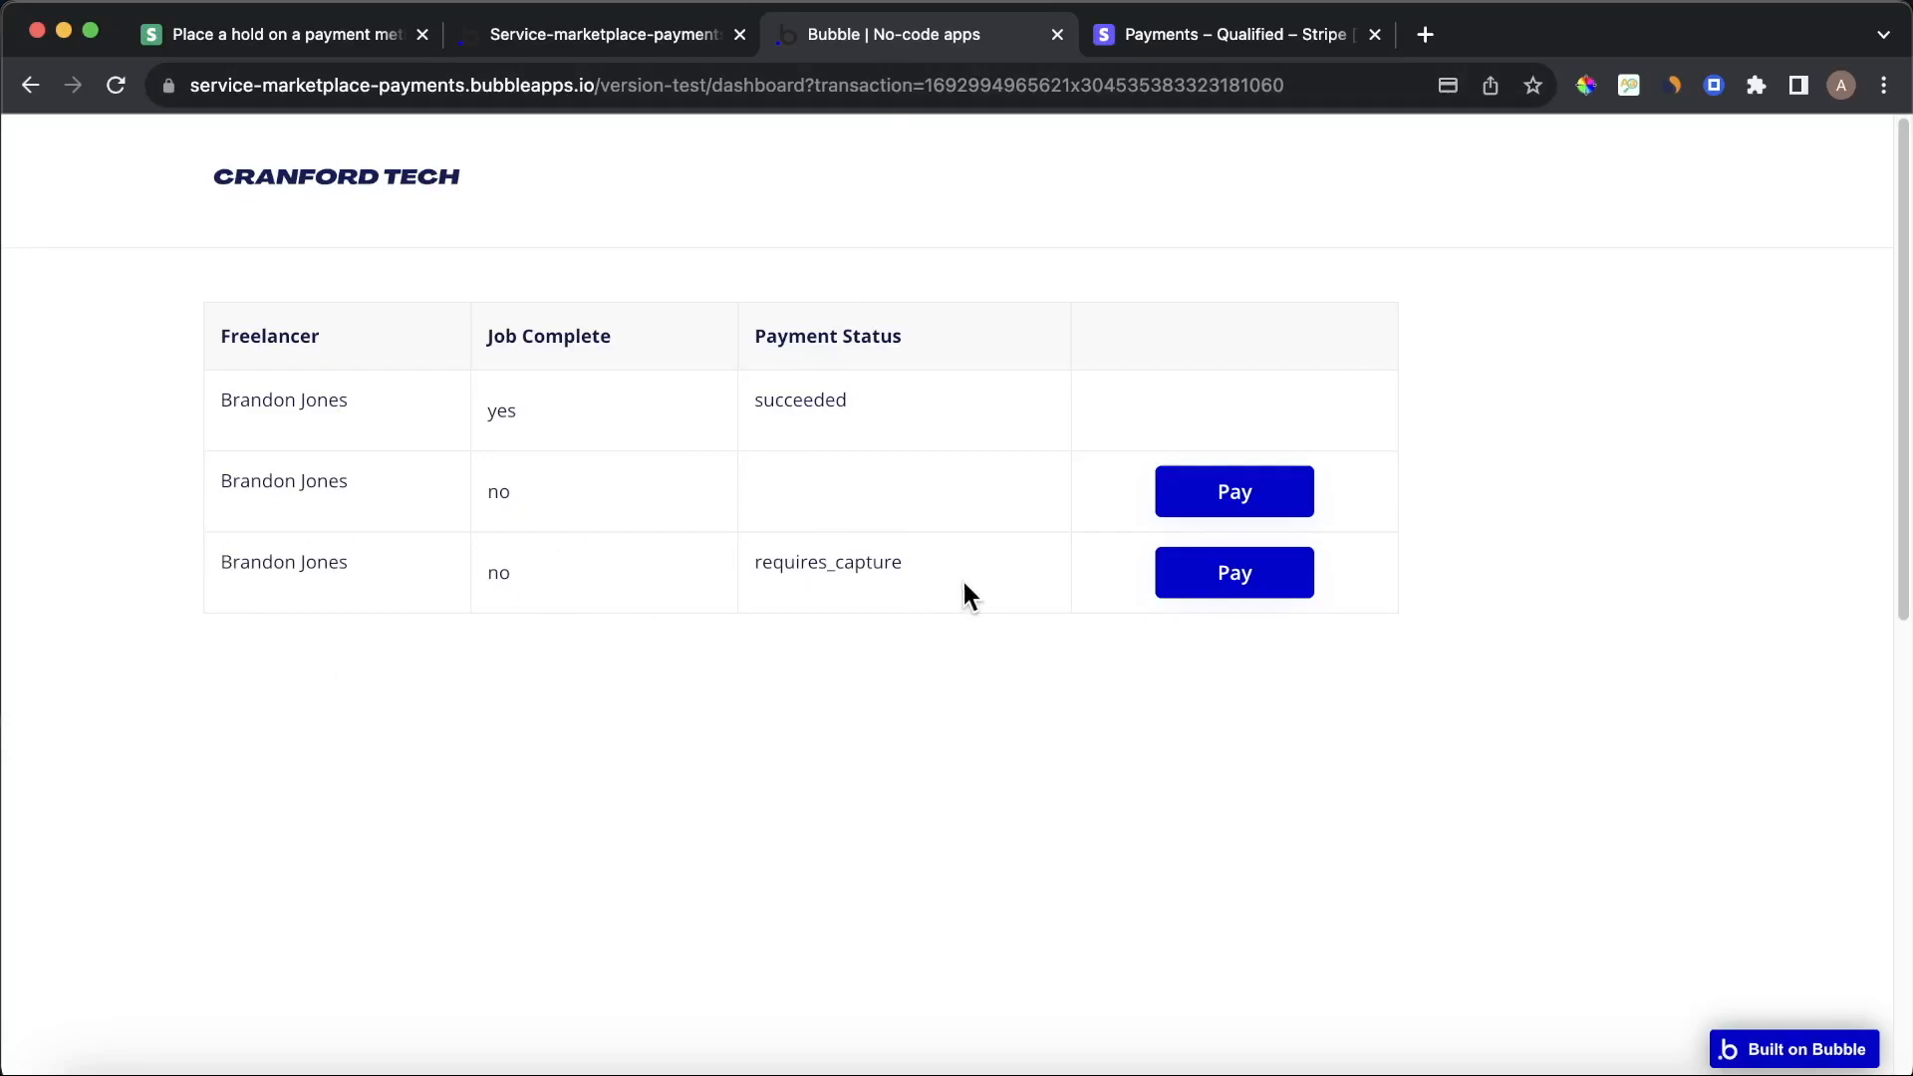
left_click(1240, 586)
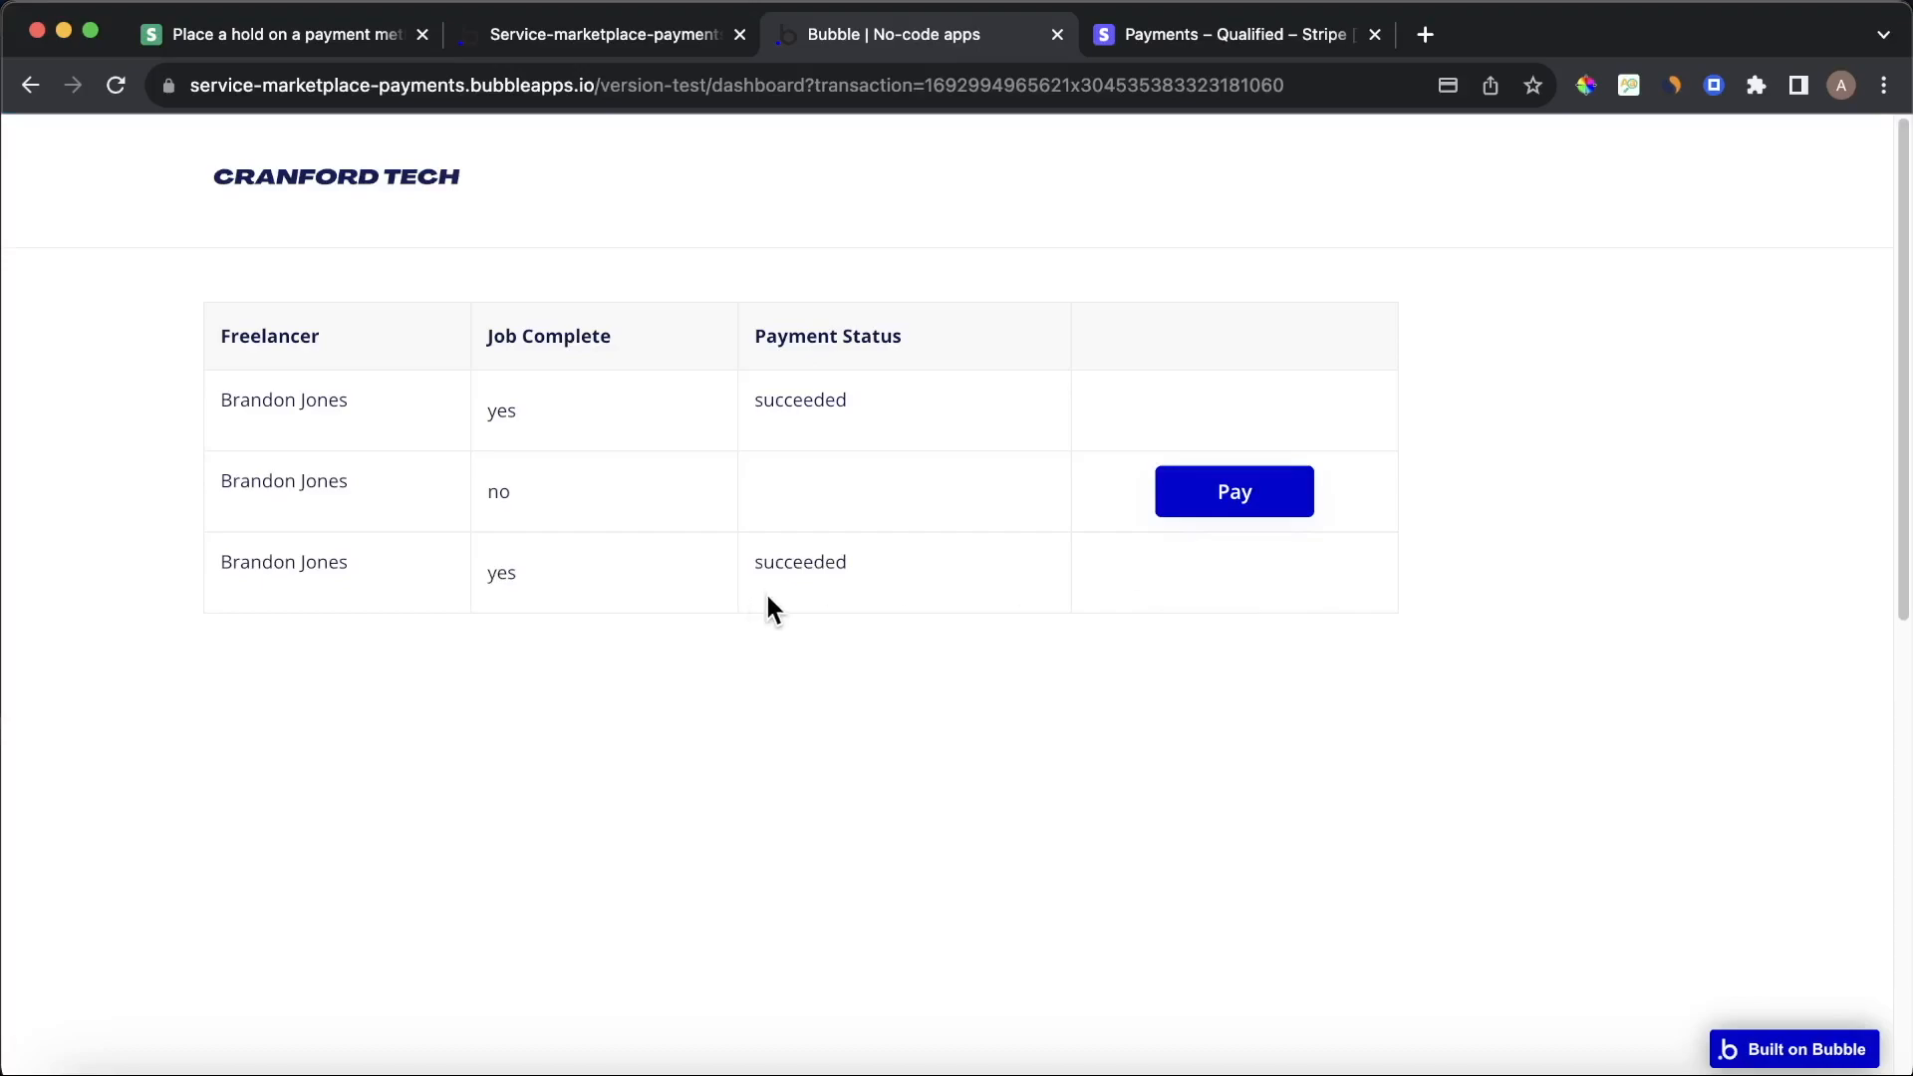
Switch to Stripe, refresh the payments list to check the captured payment, and view the collected fees
left_click(1195, 37)
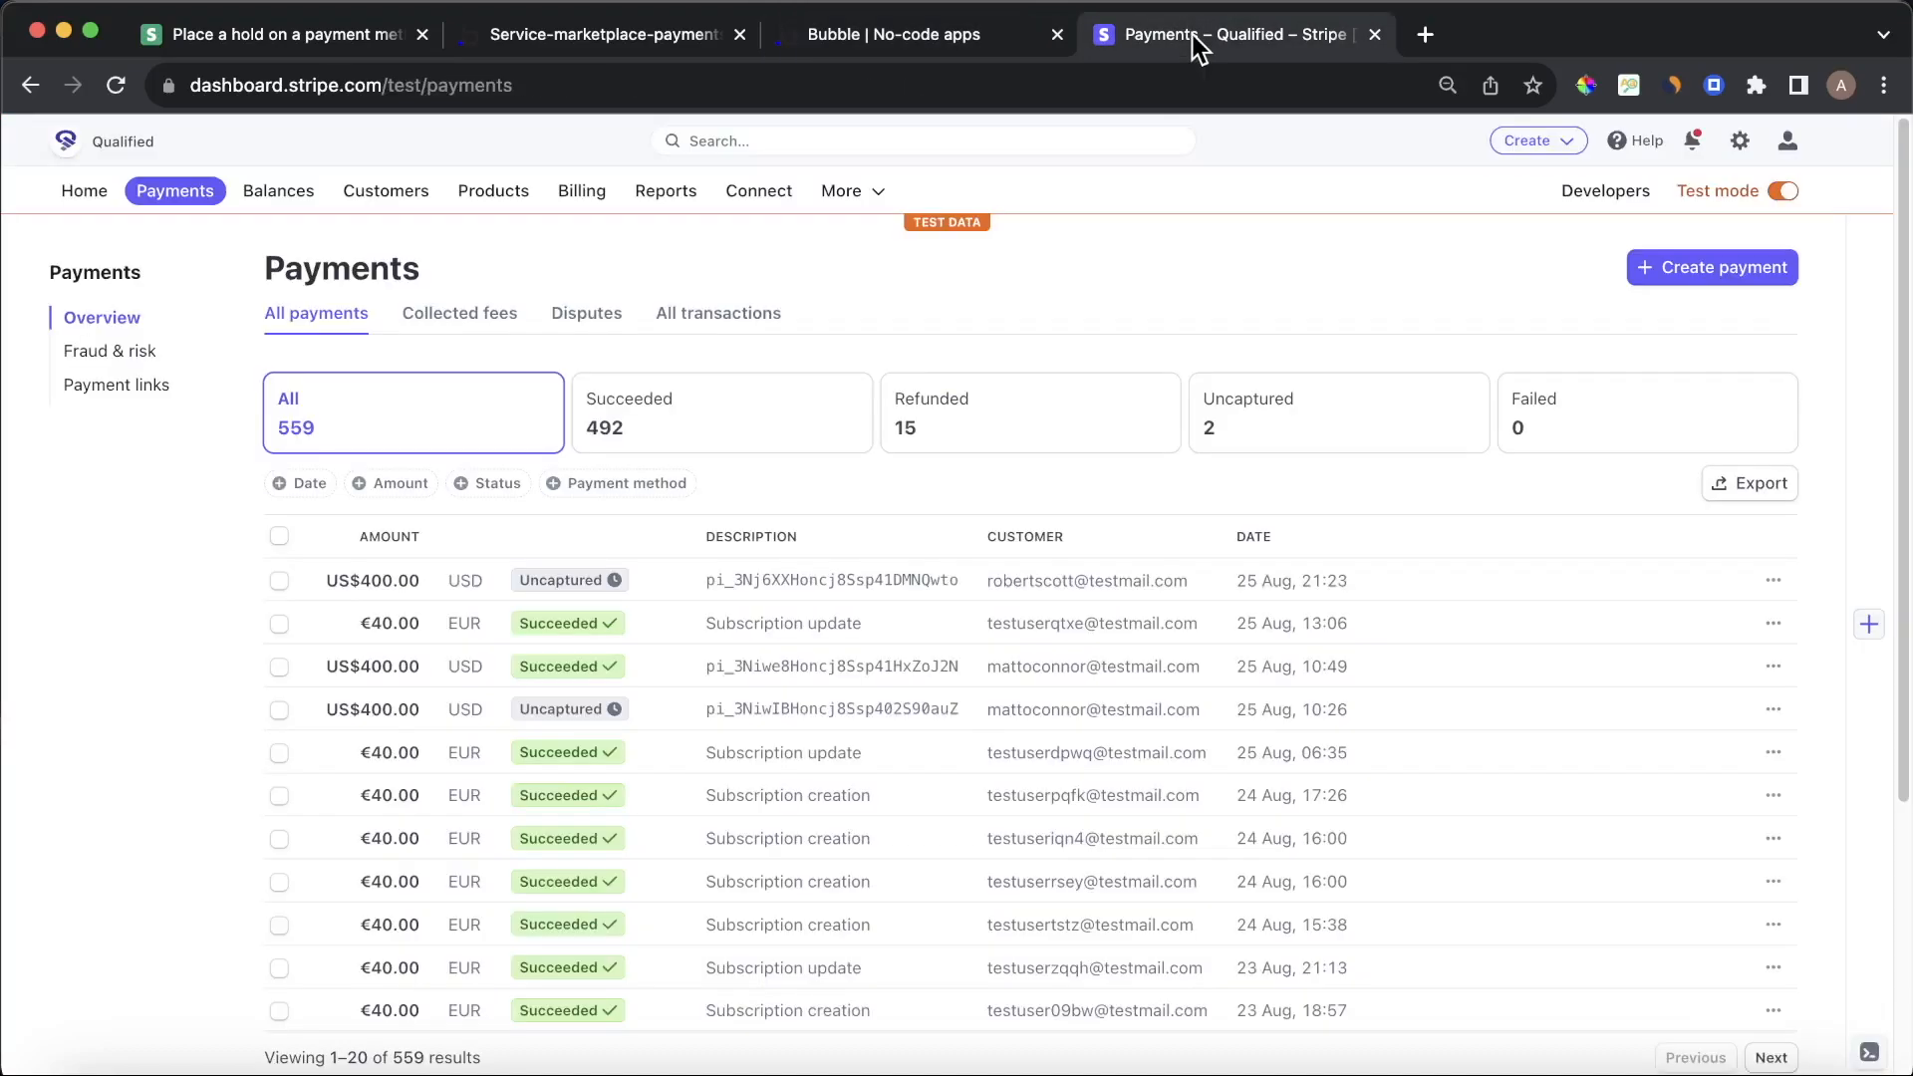
left_click(122, 87)
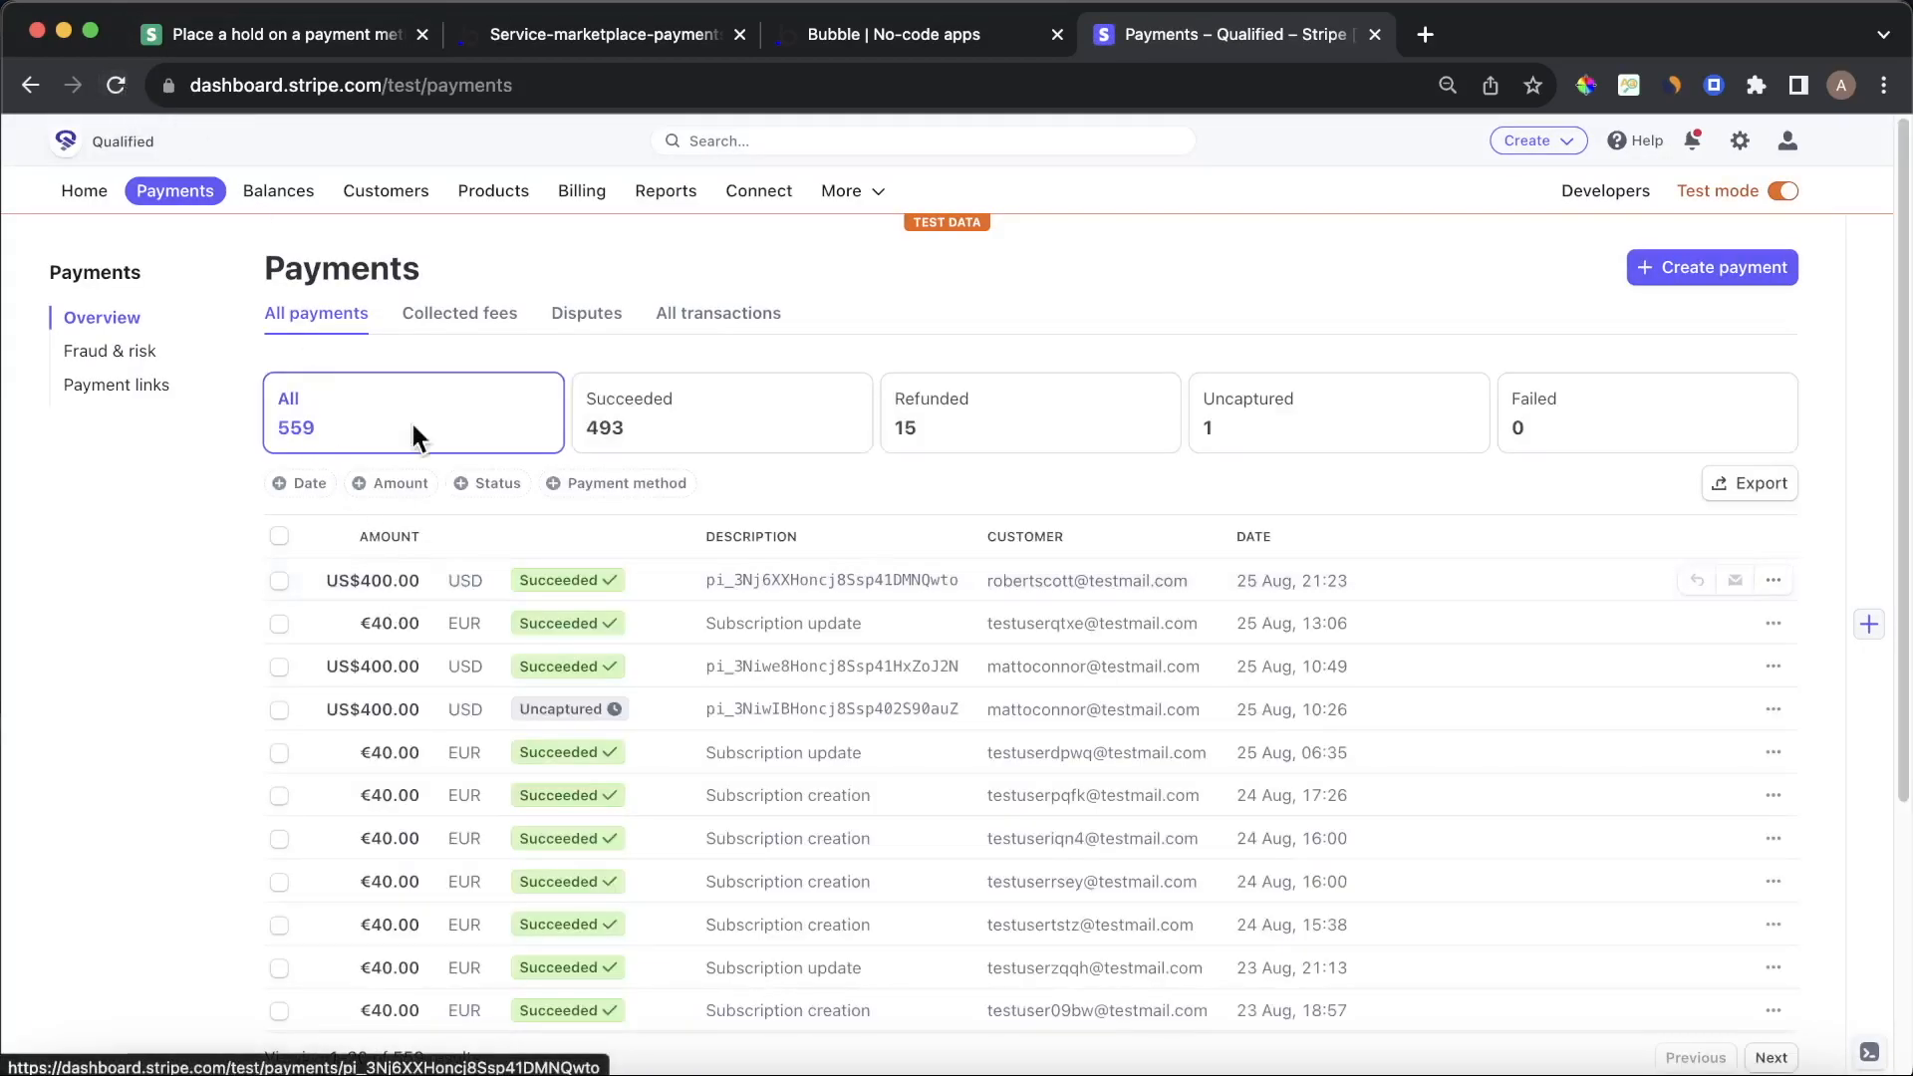
left_click(418, 333)
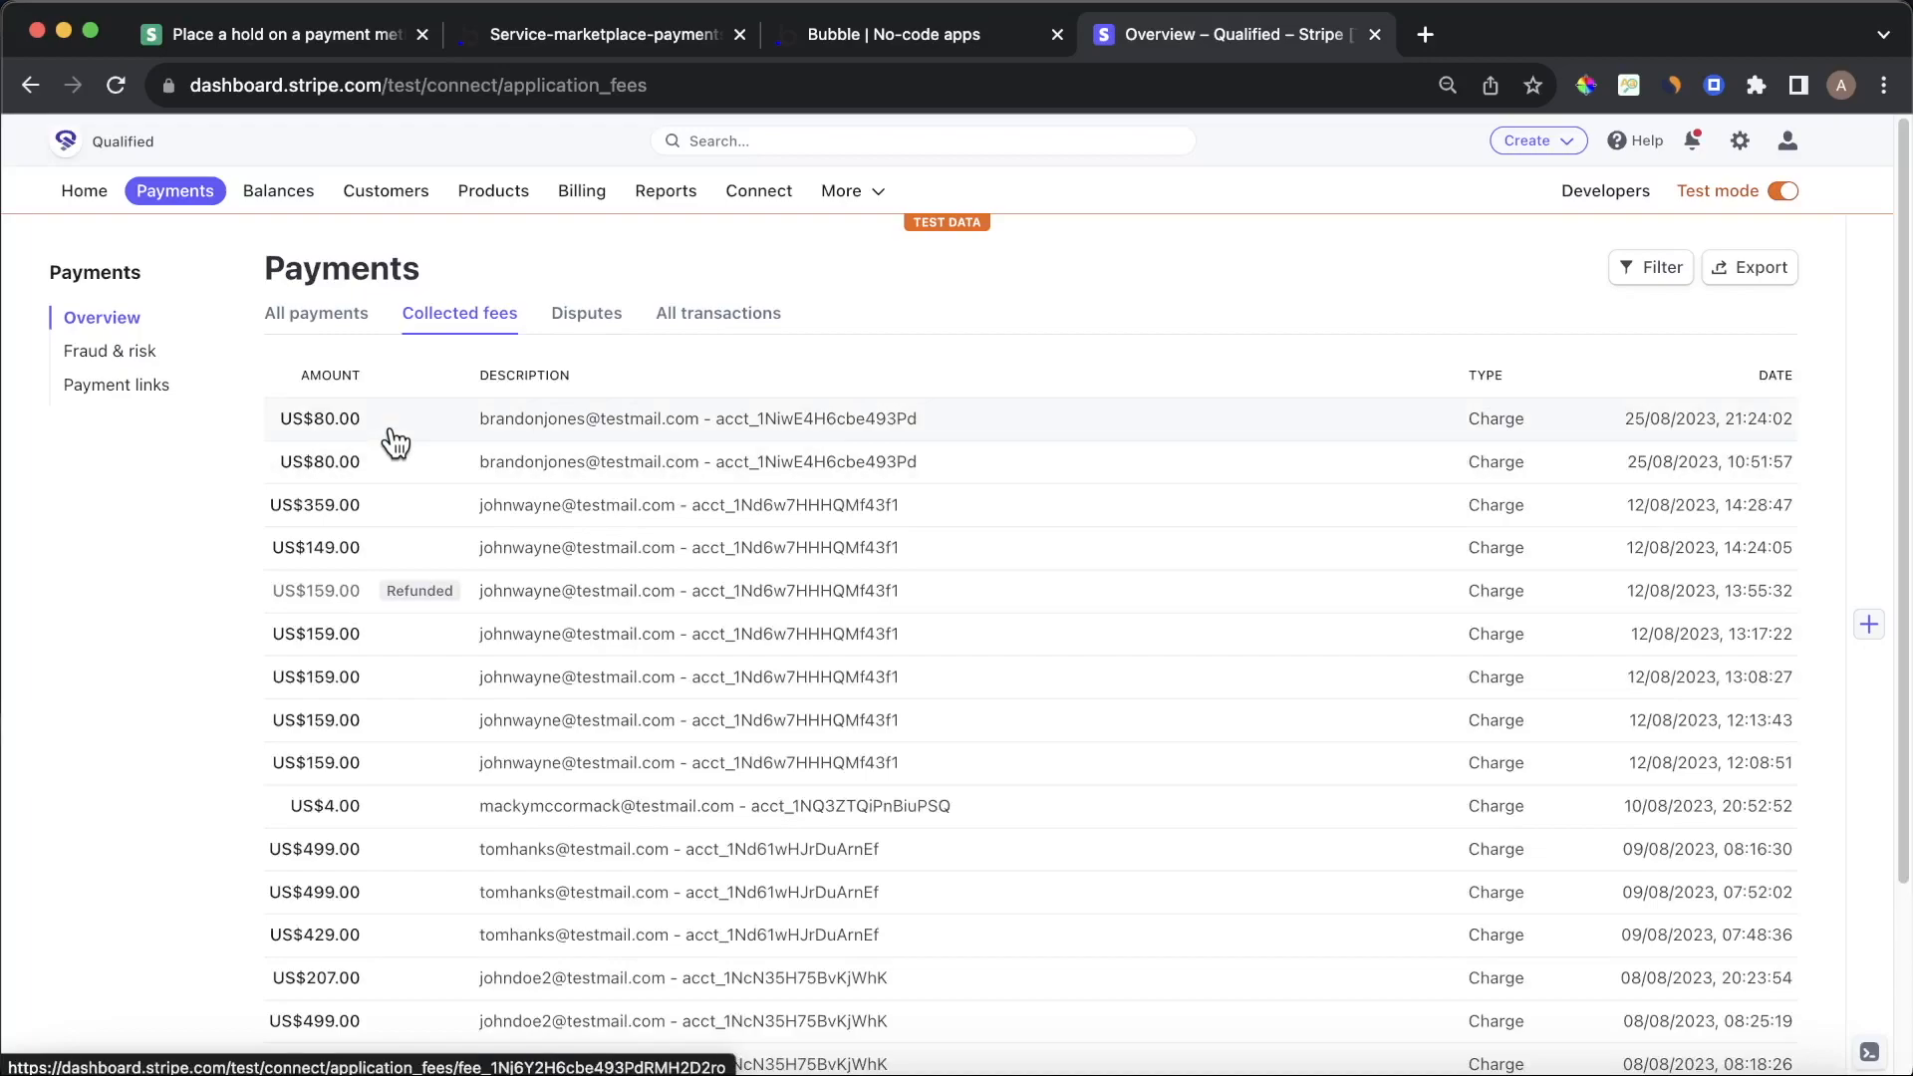
Switch to the Bubble editor and examine the User, Job and Transaction data types and the Role option set
left_click(586, 34)
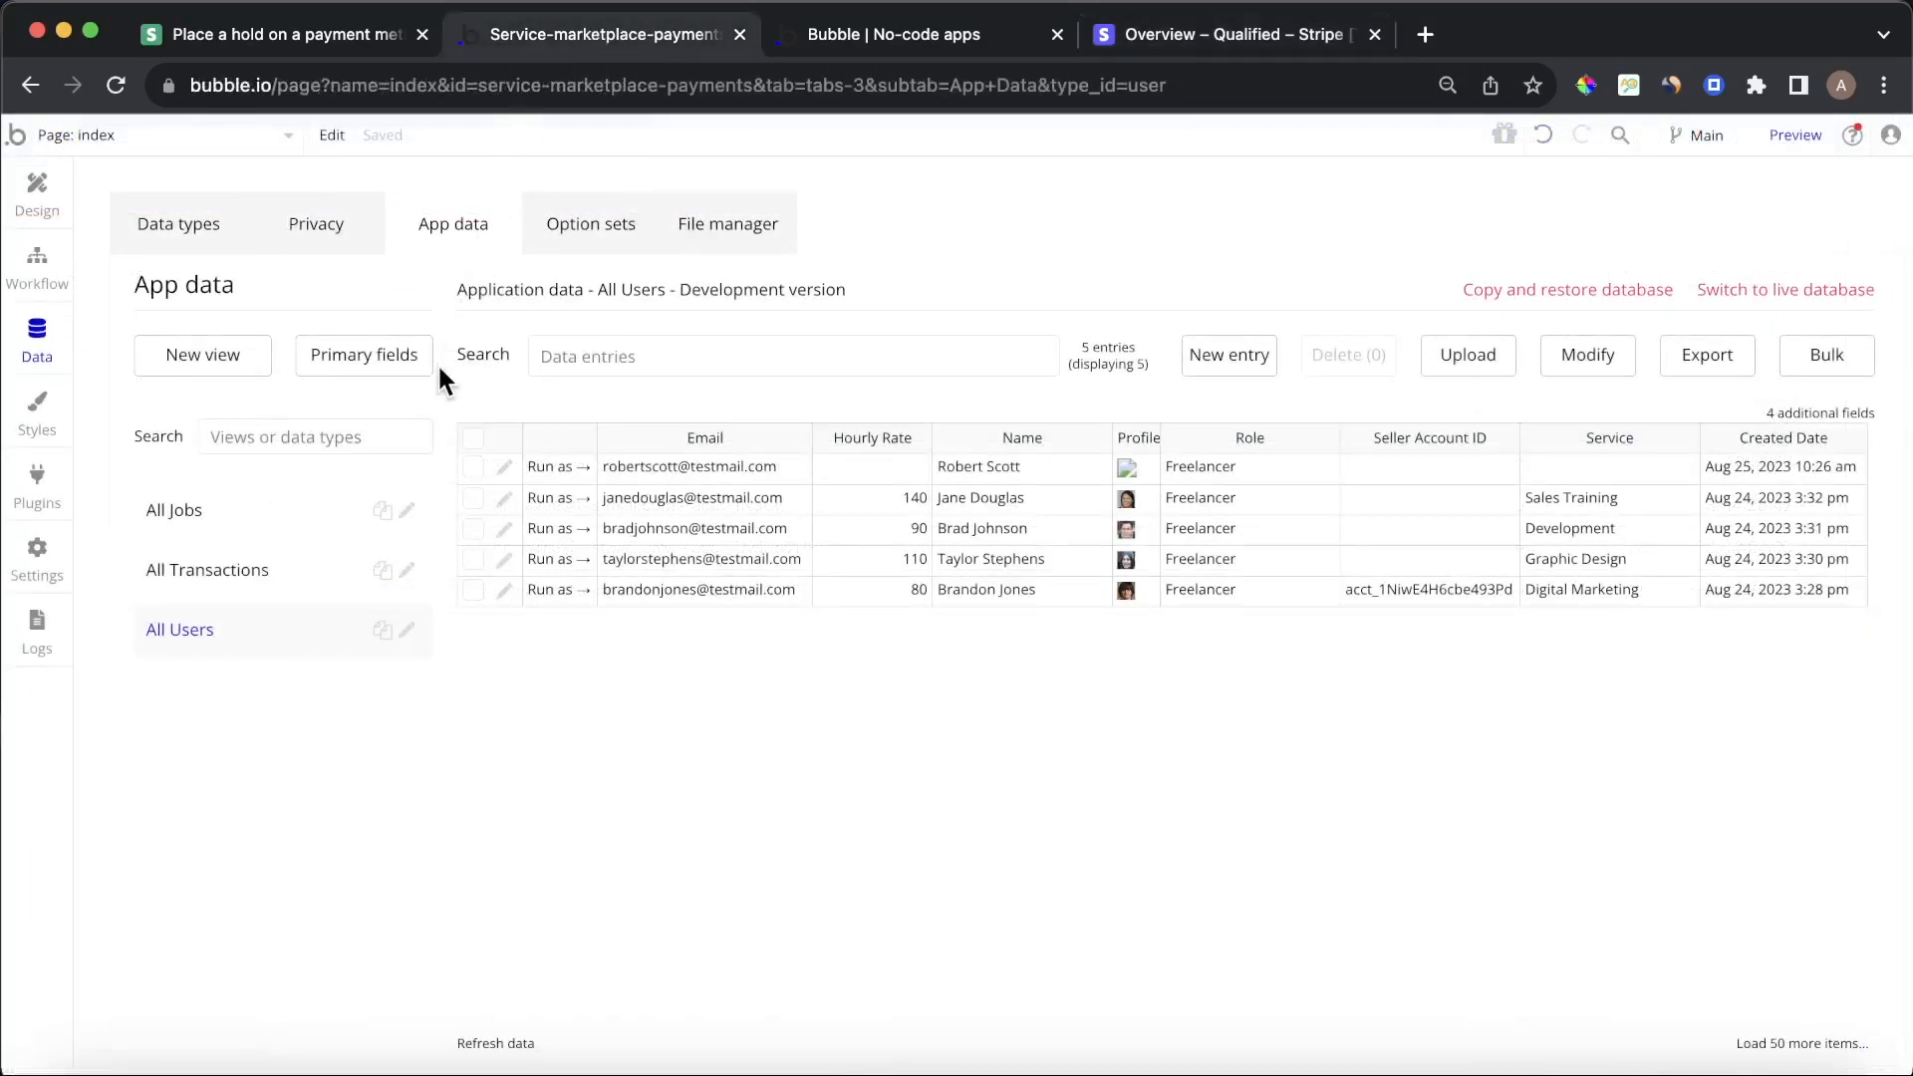
left_click(197, 223)
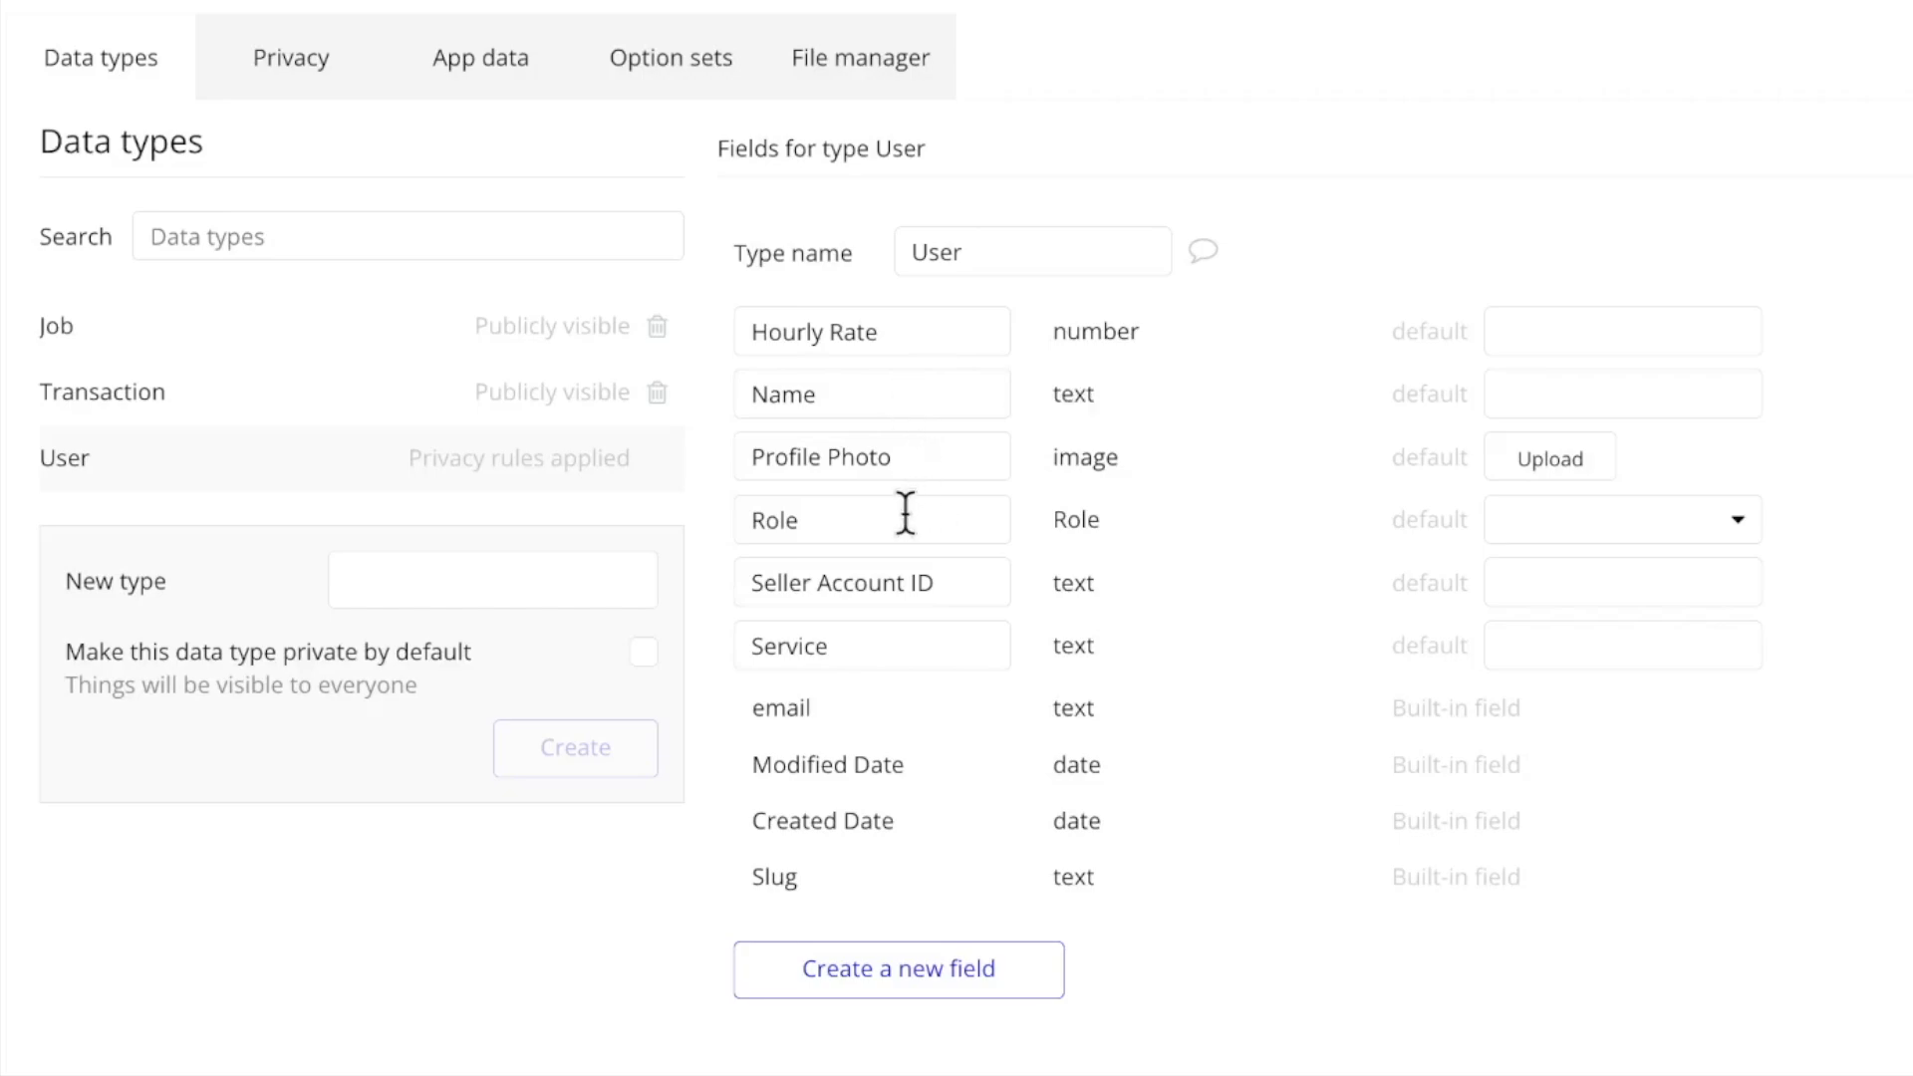
mouse_move(906, 514)
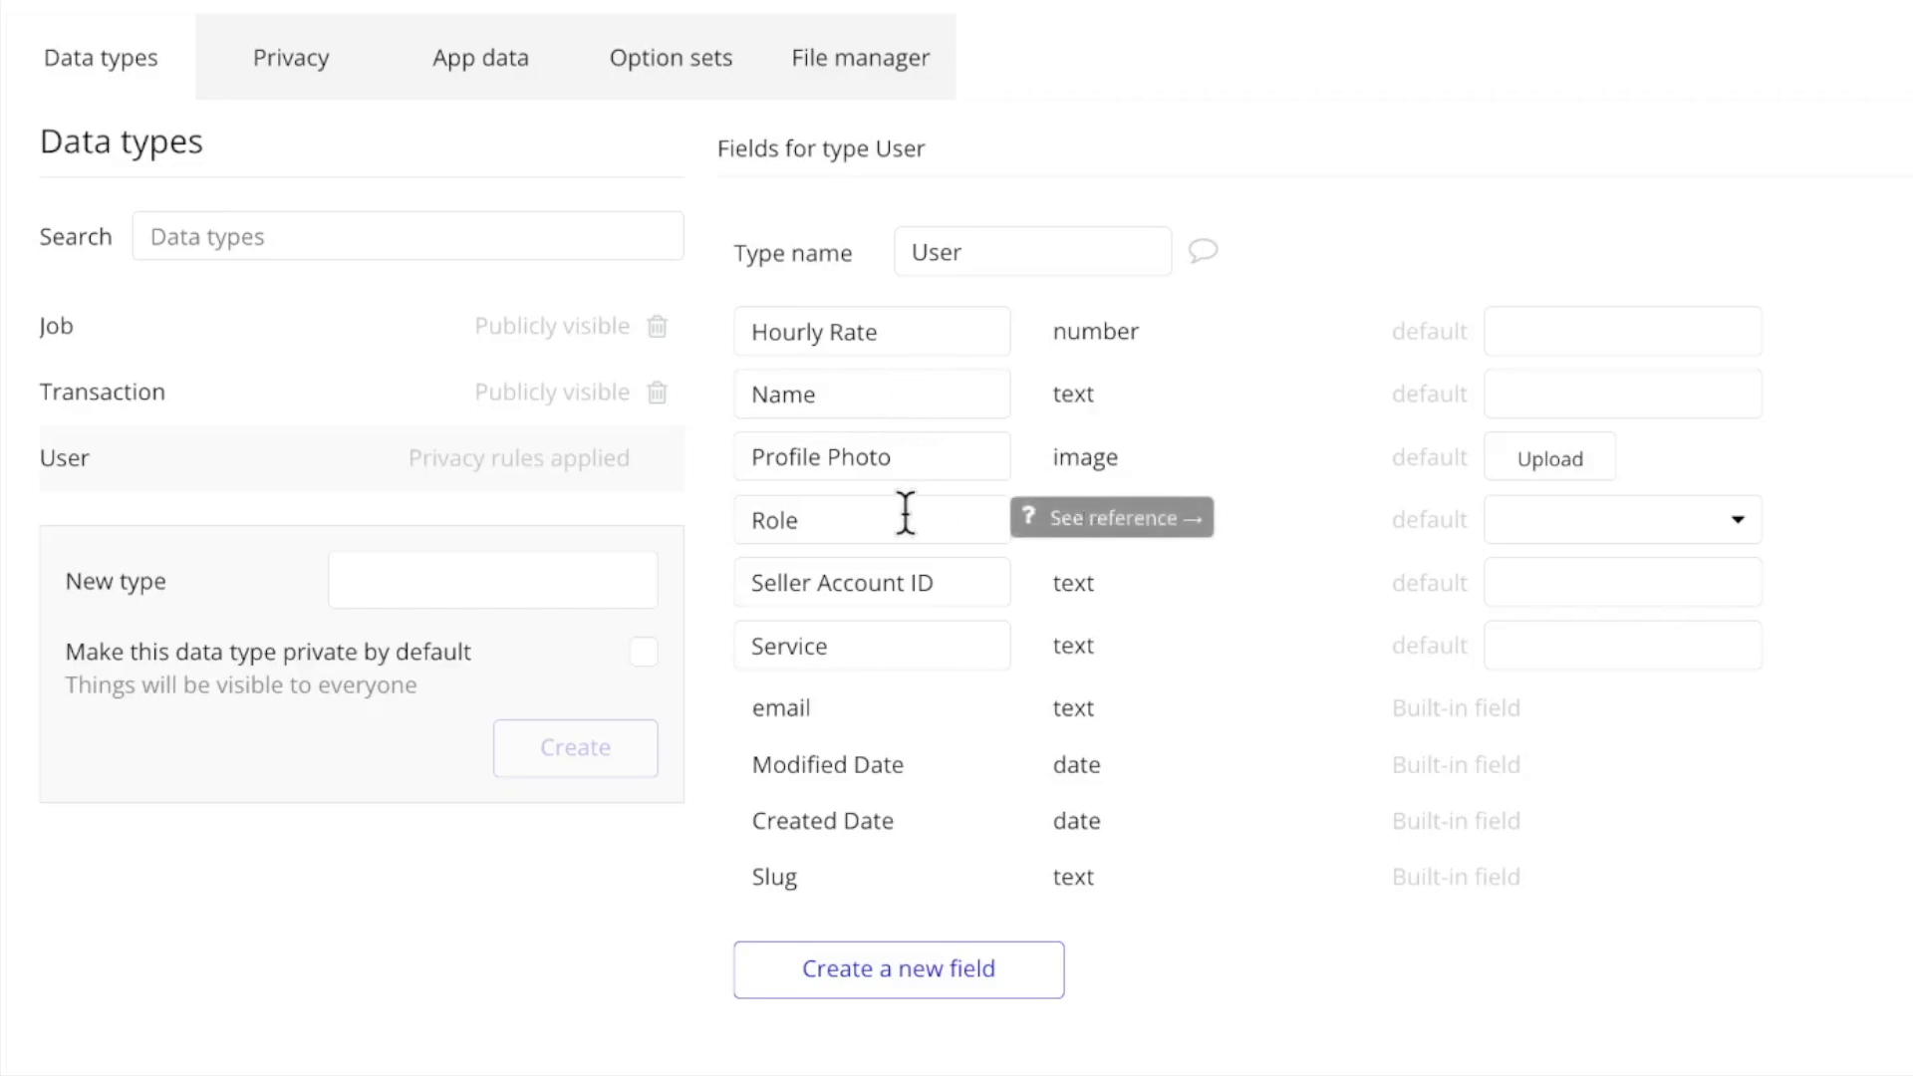
left_click(702, 80)
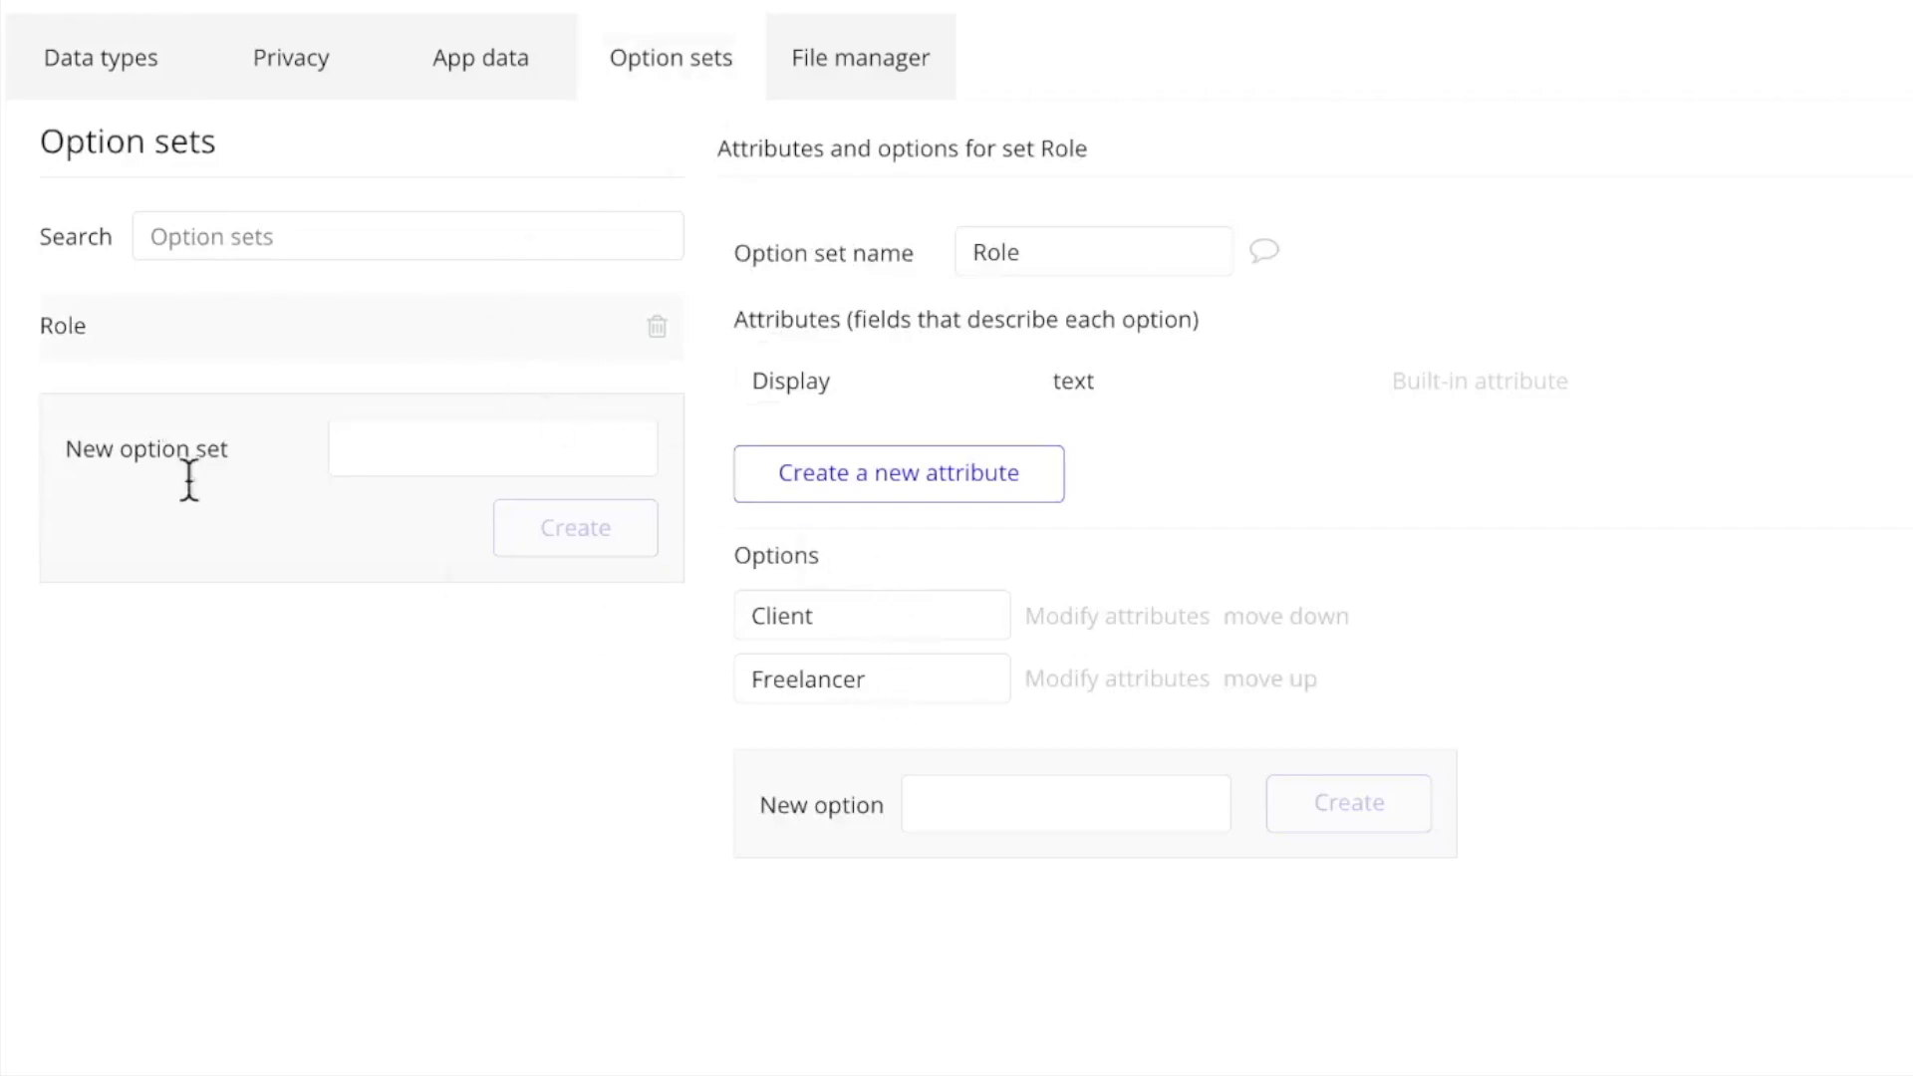
left_click(106, 56)
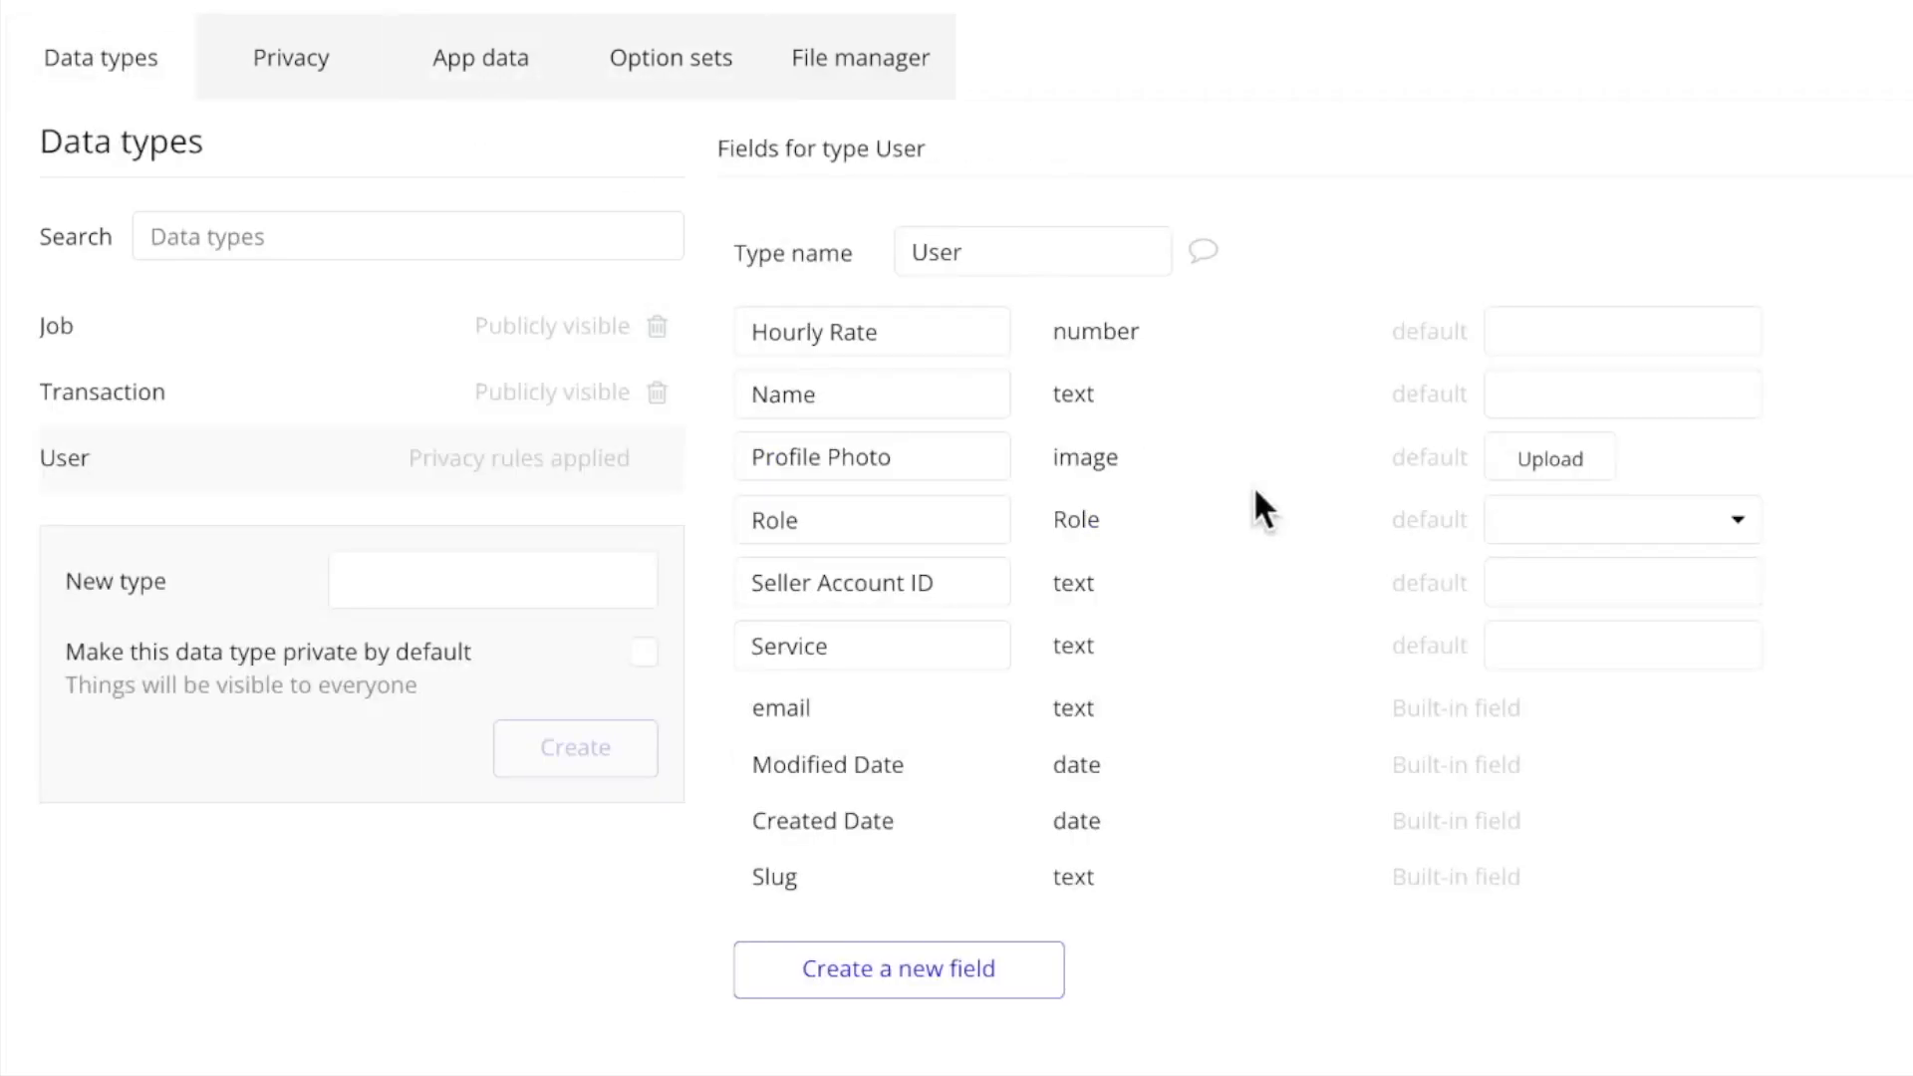
mouse_move(993, 583)
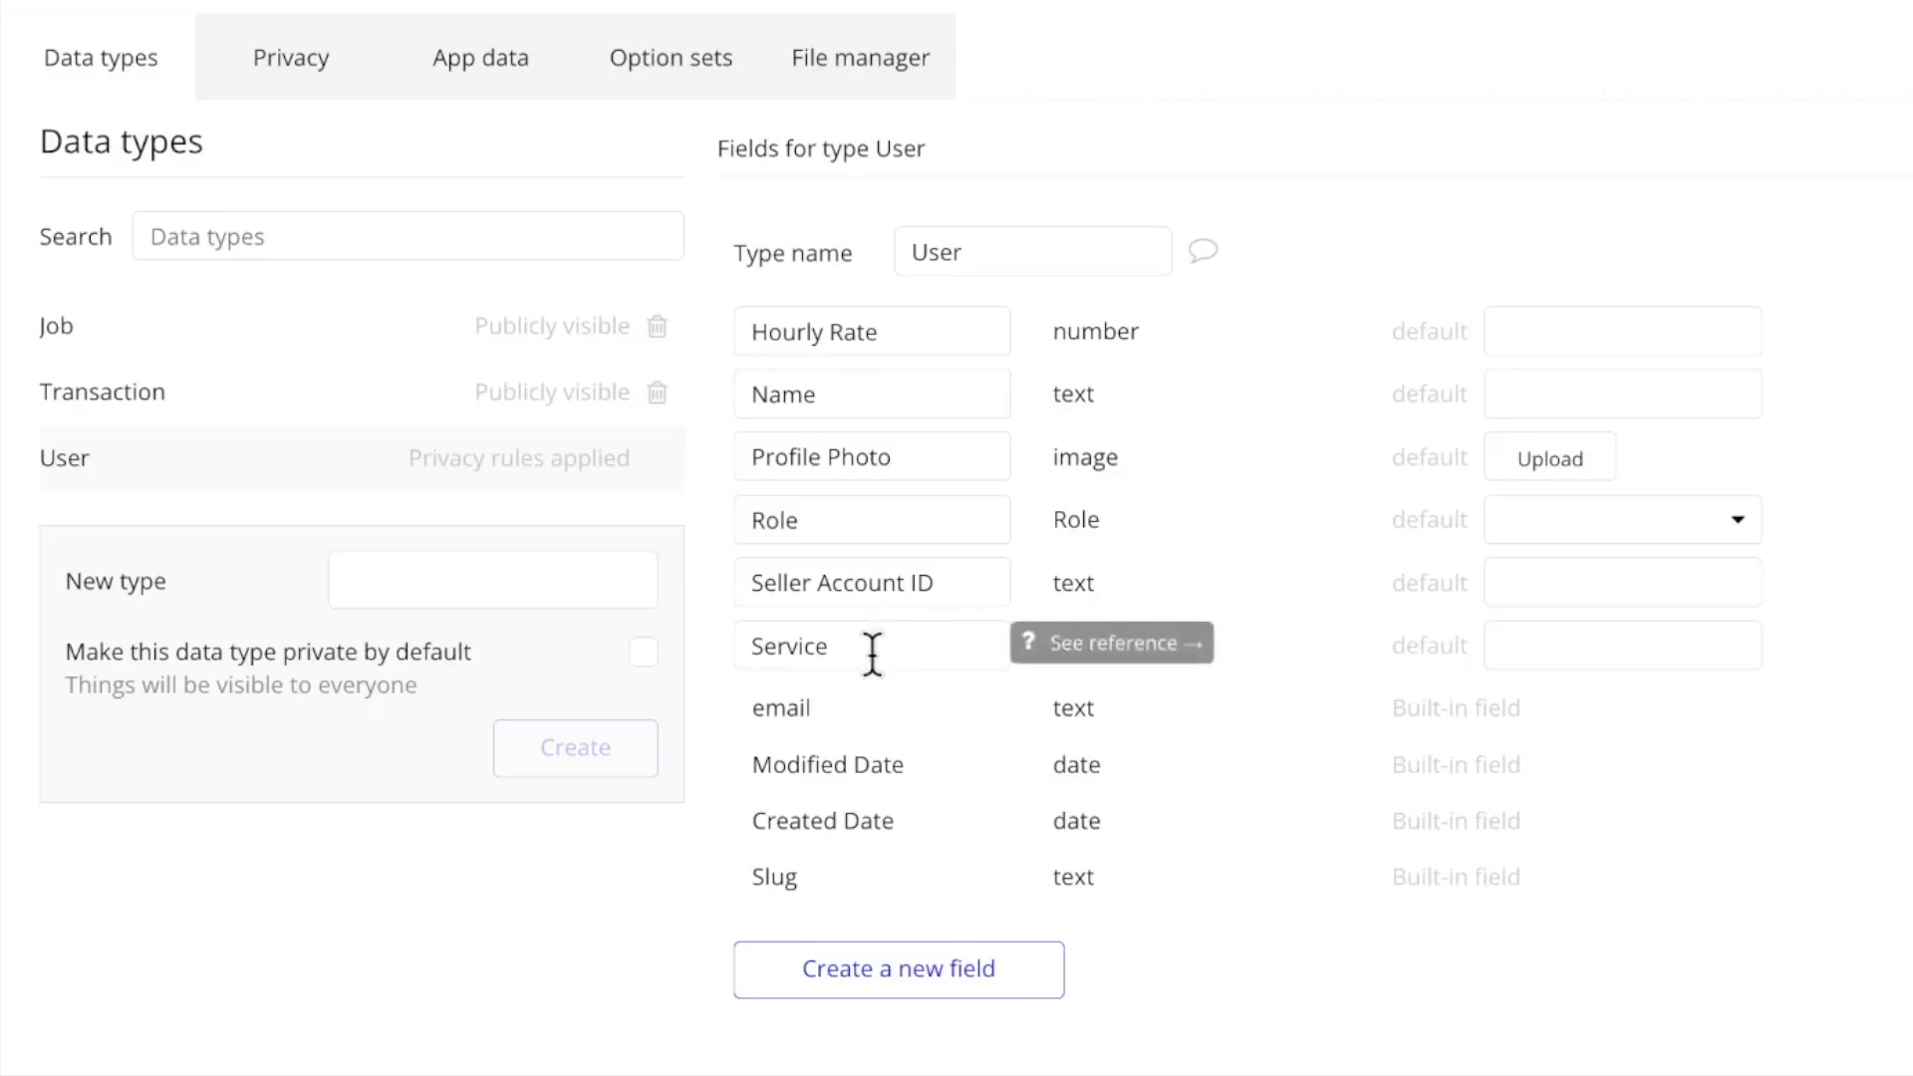
left_click(322, 341)
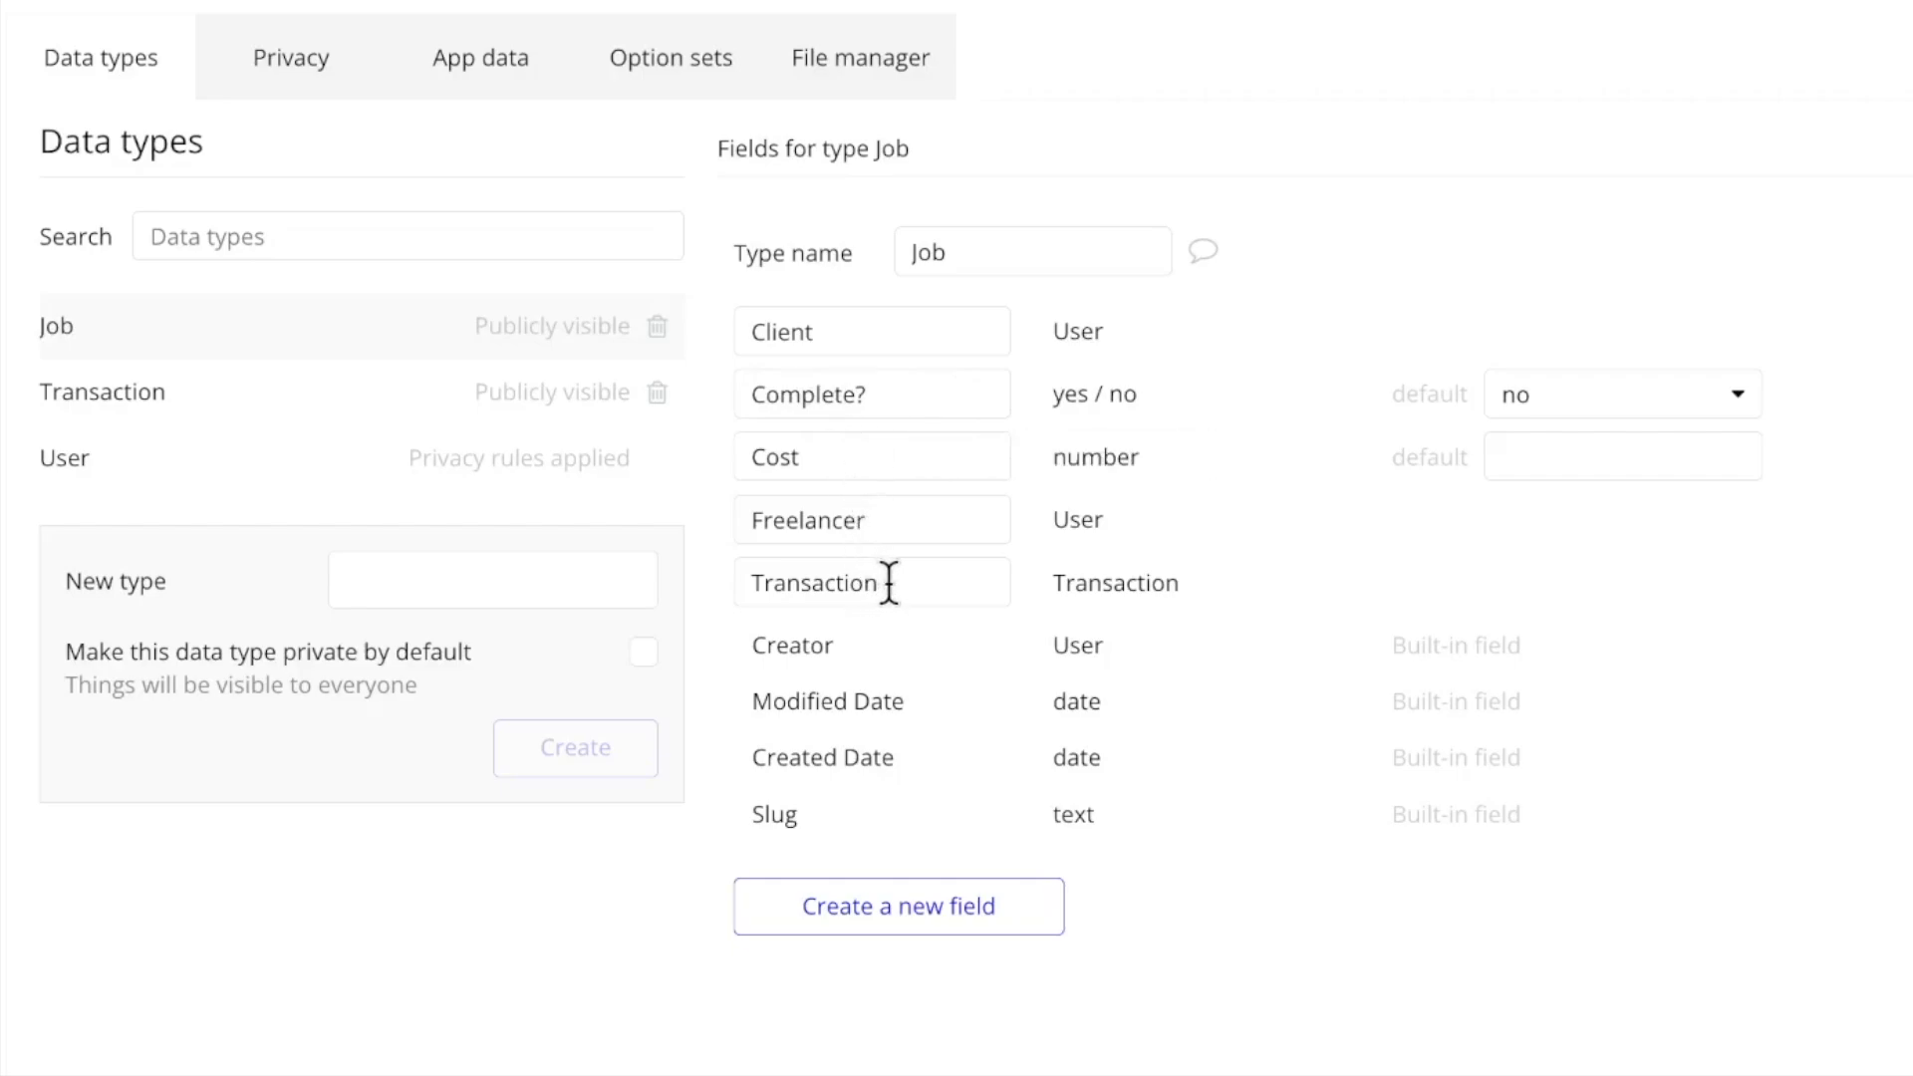
left_click(259, 399)
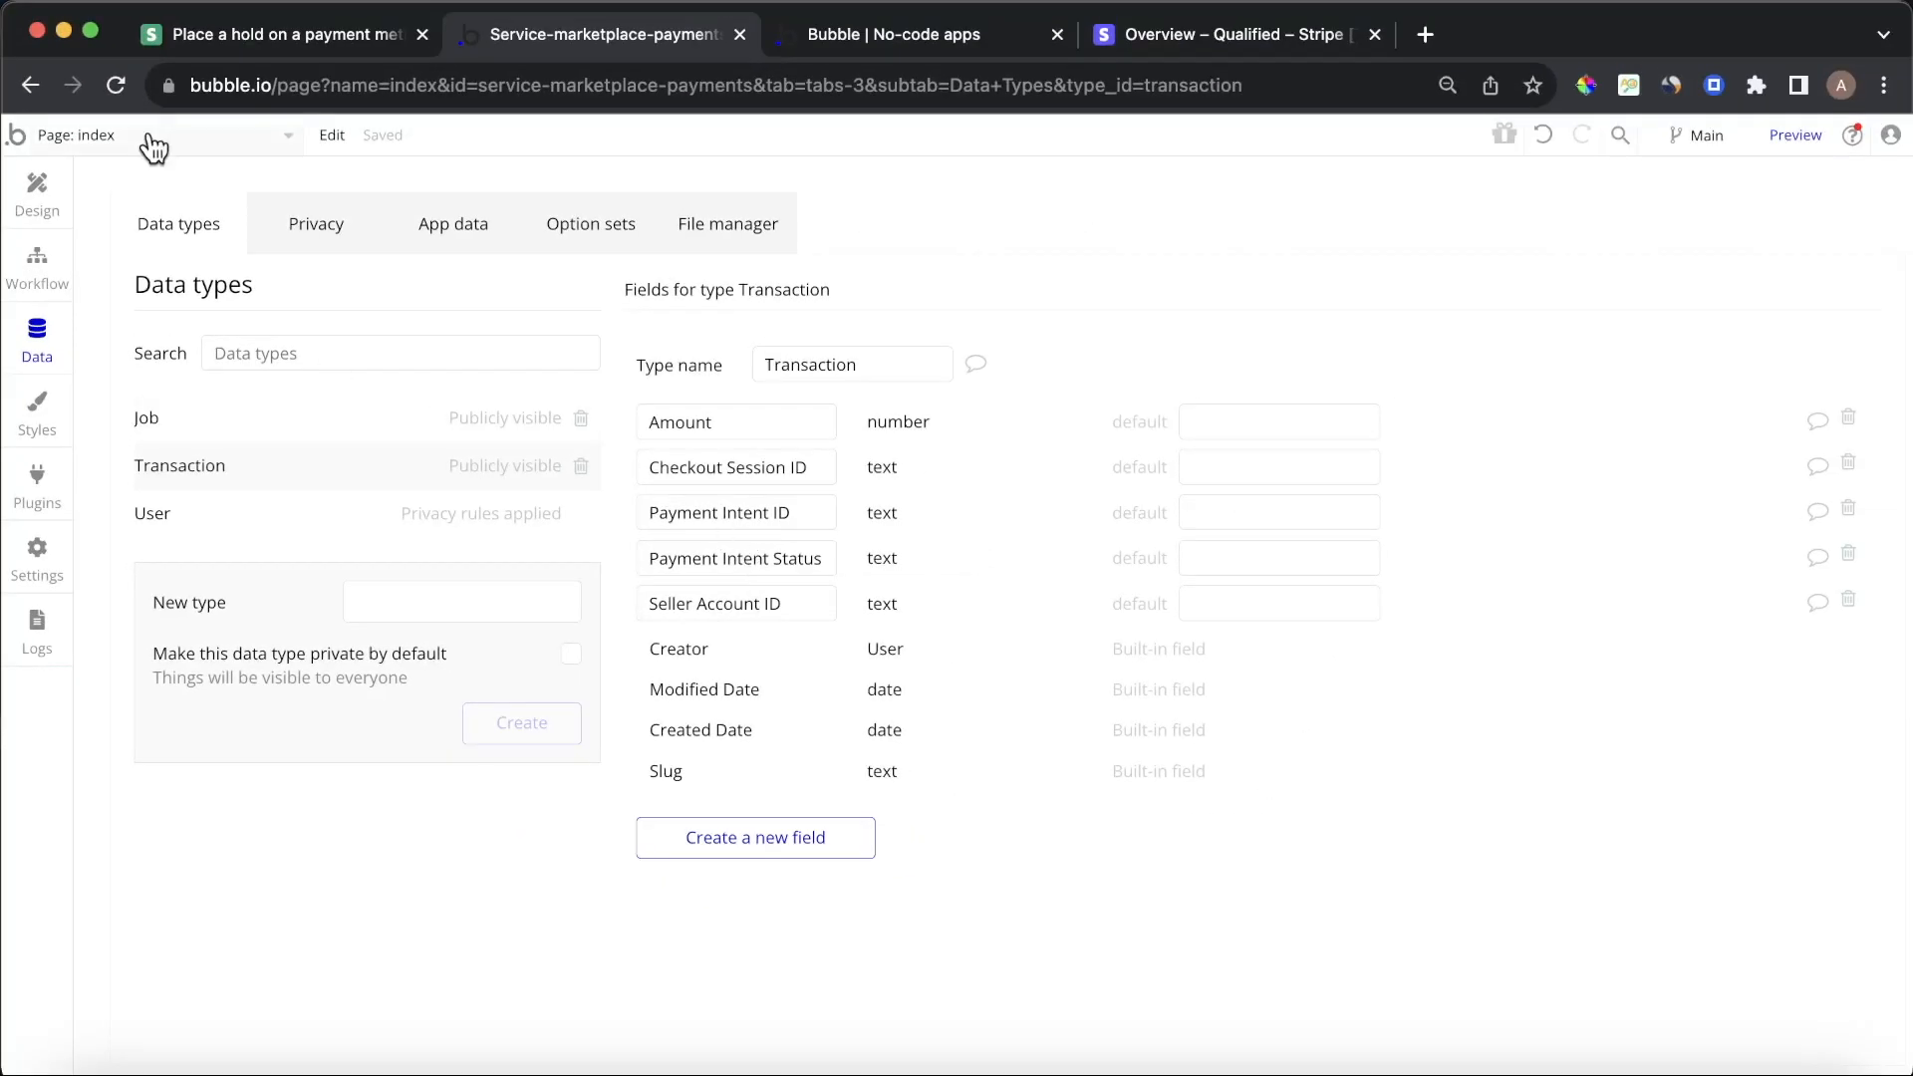
Open the freelancer page in the editor and view the first freelancer's profile in the running marketplace app
left_click(153, 147)
left_click(173, 243)
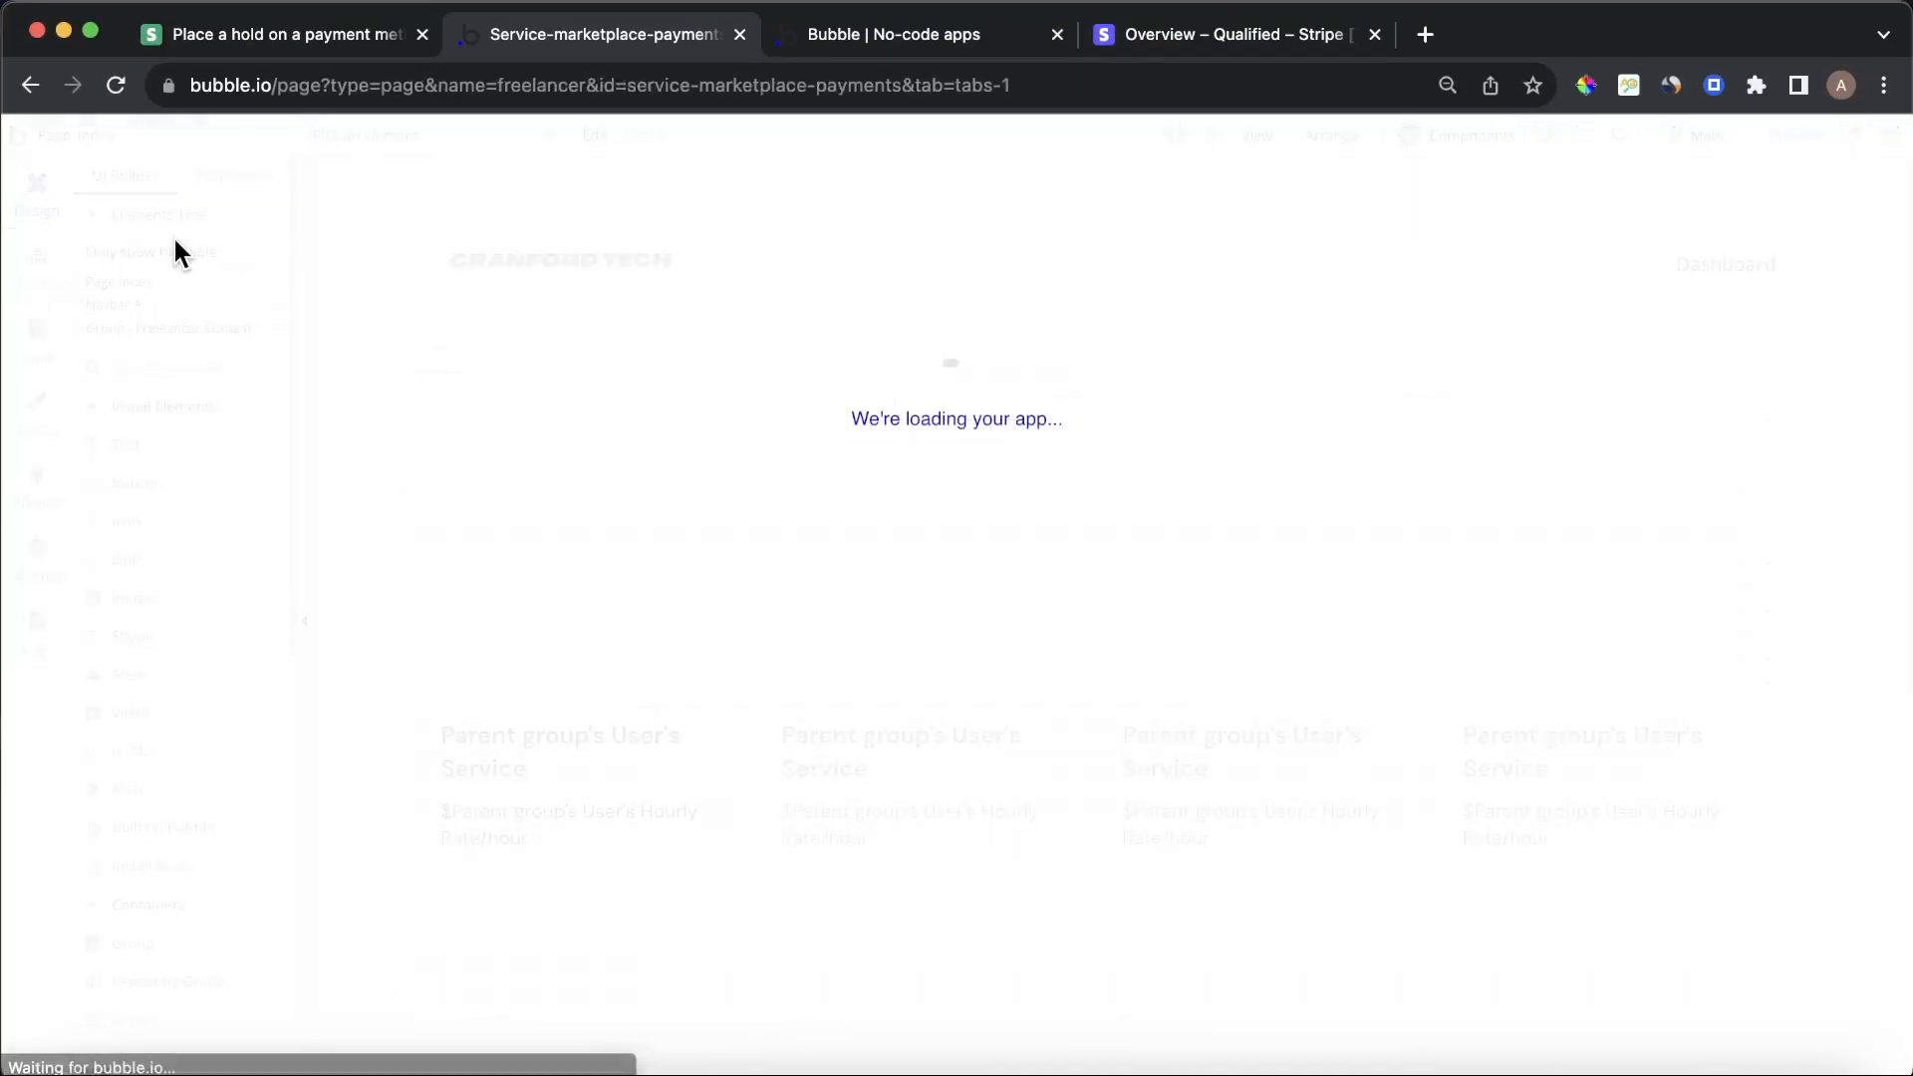
left_click(857, 40)
left_click(361, 177)
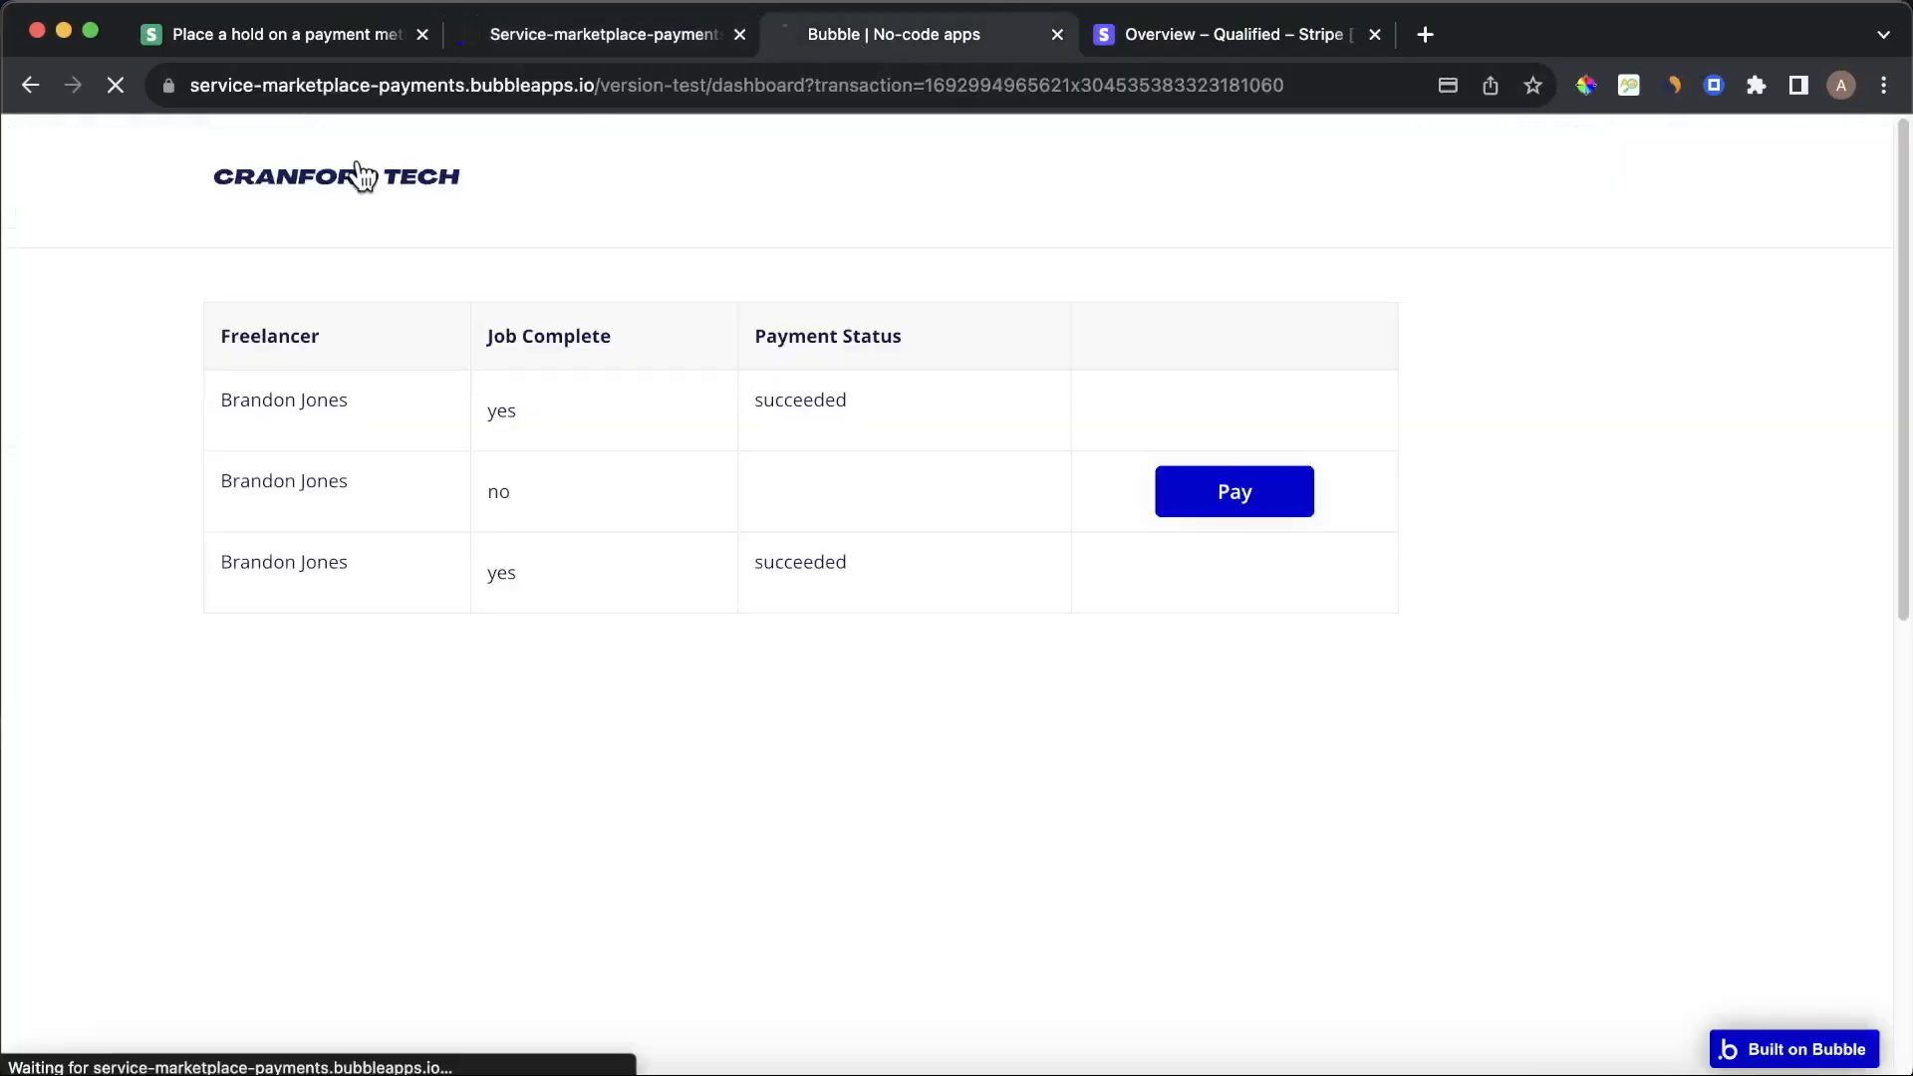
left_click(352, 503)
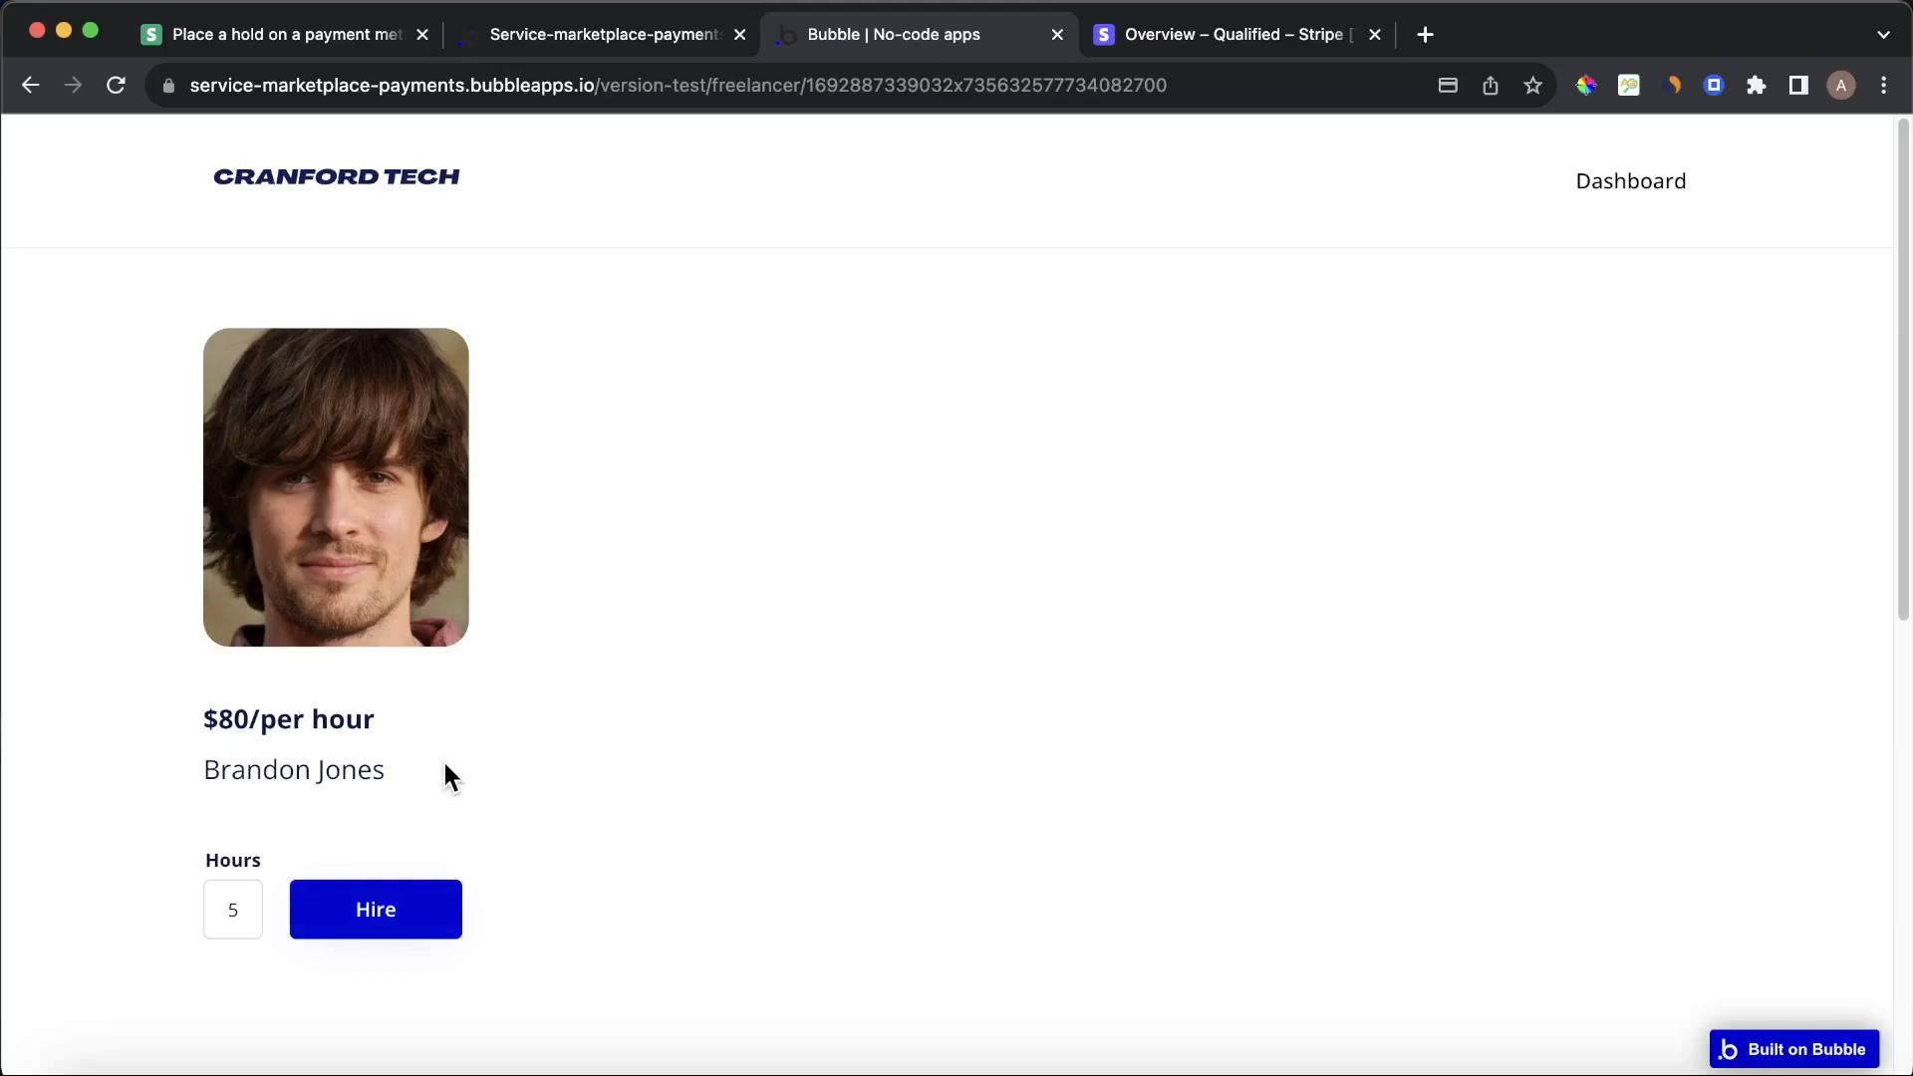
Return to the Bubble editor and read the installed Stripe Connect - Marketplace plugin's description and list of workflow actions
left_click(637, 45)
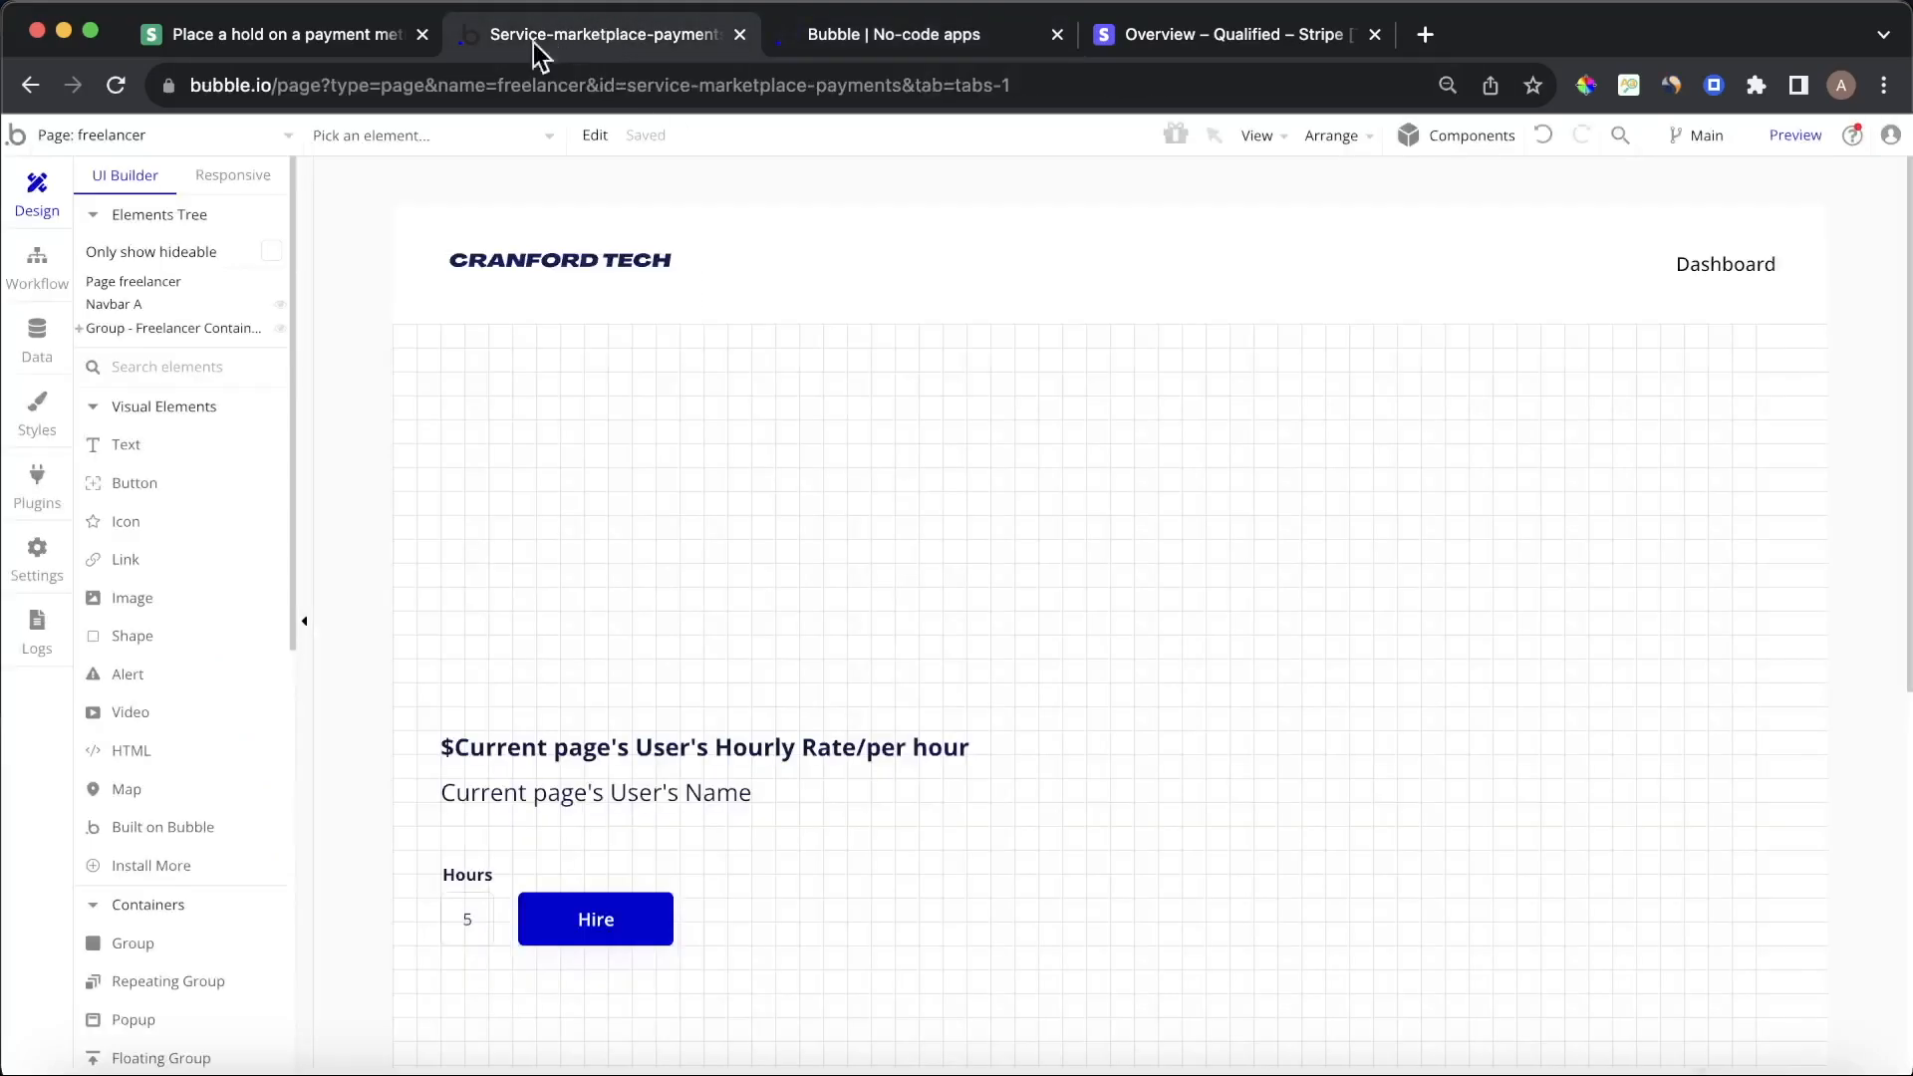
left_click(38, 490)
scroll(1351, 634, "down", 20)
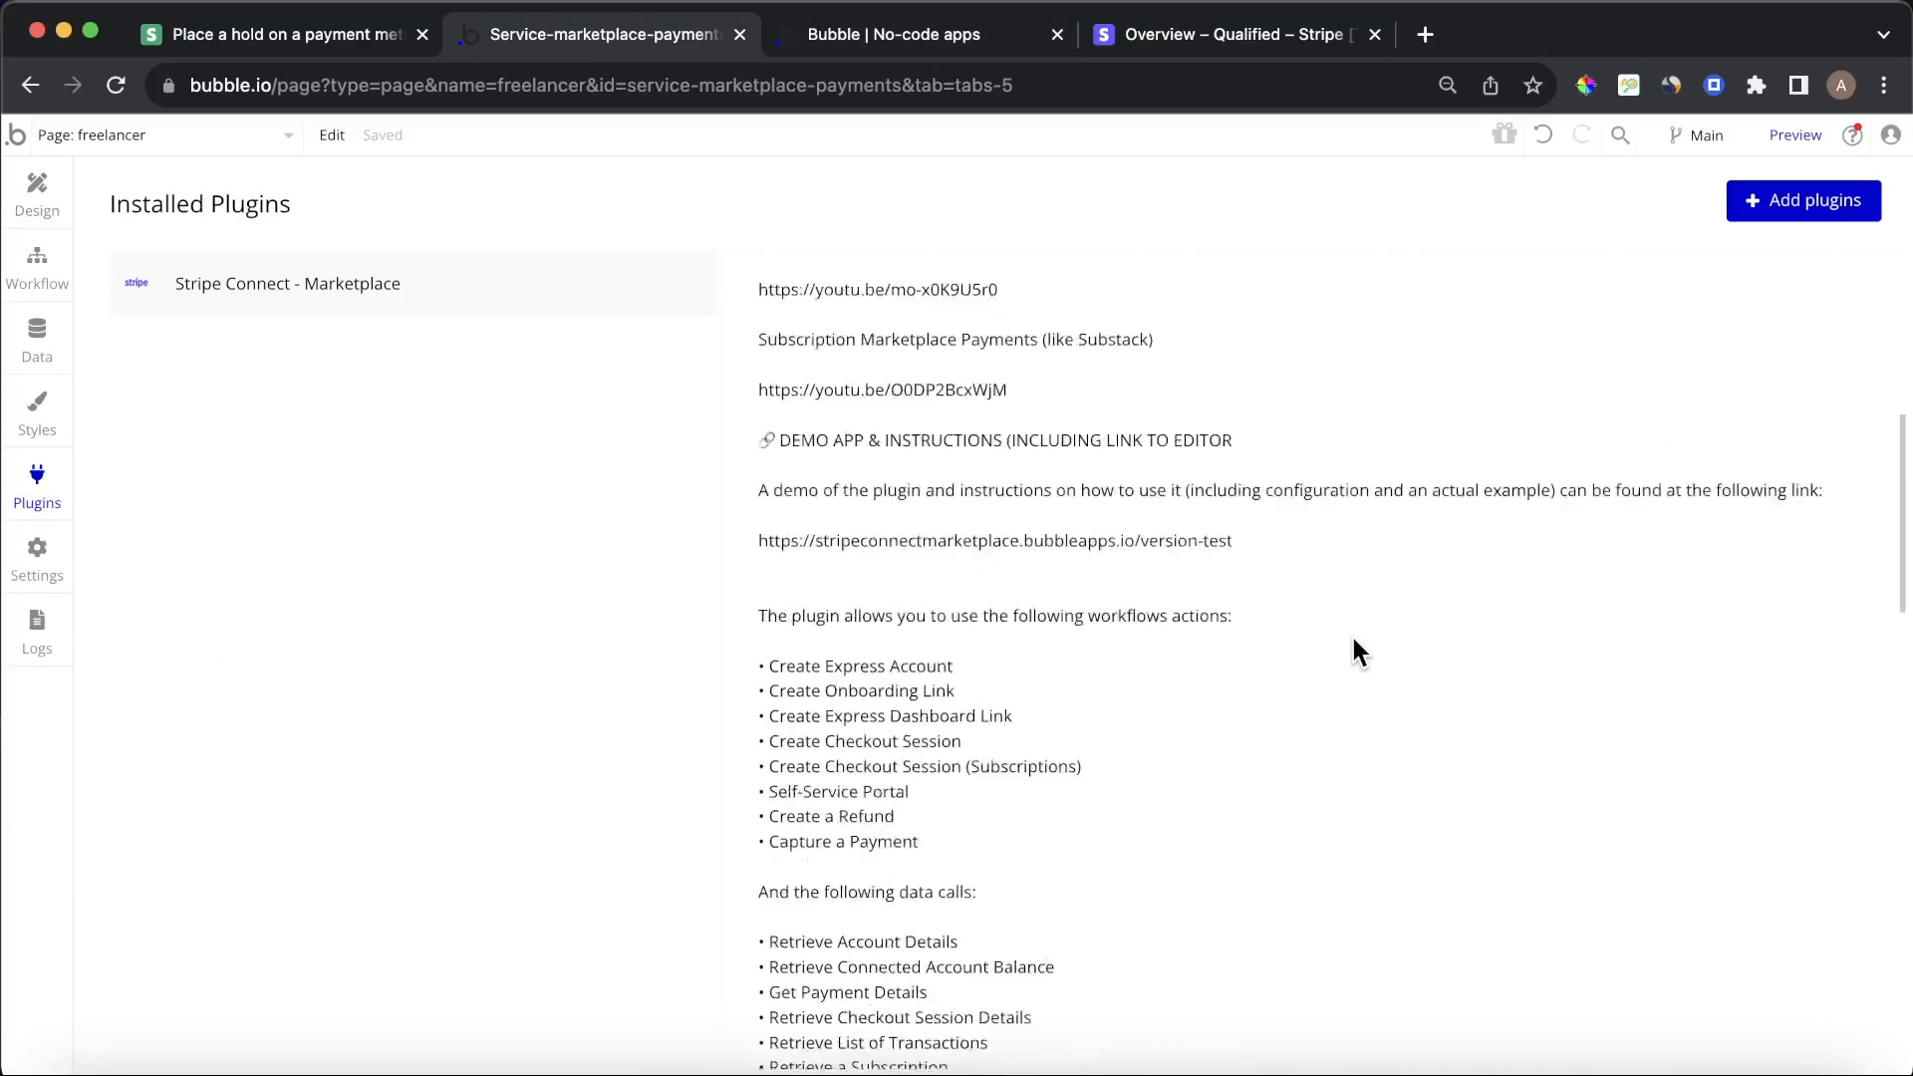
scroll(1355, 650, "up", 20)
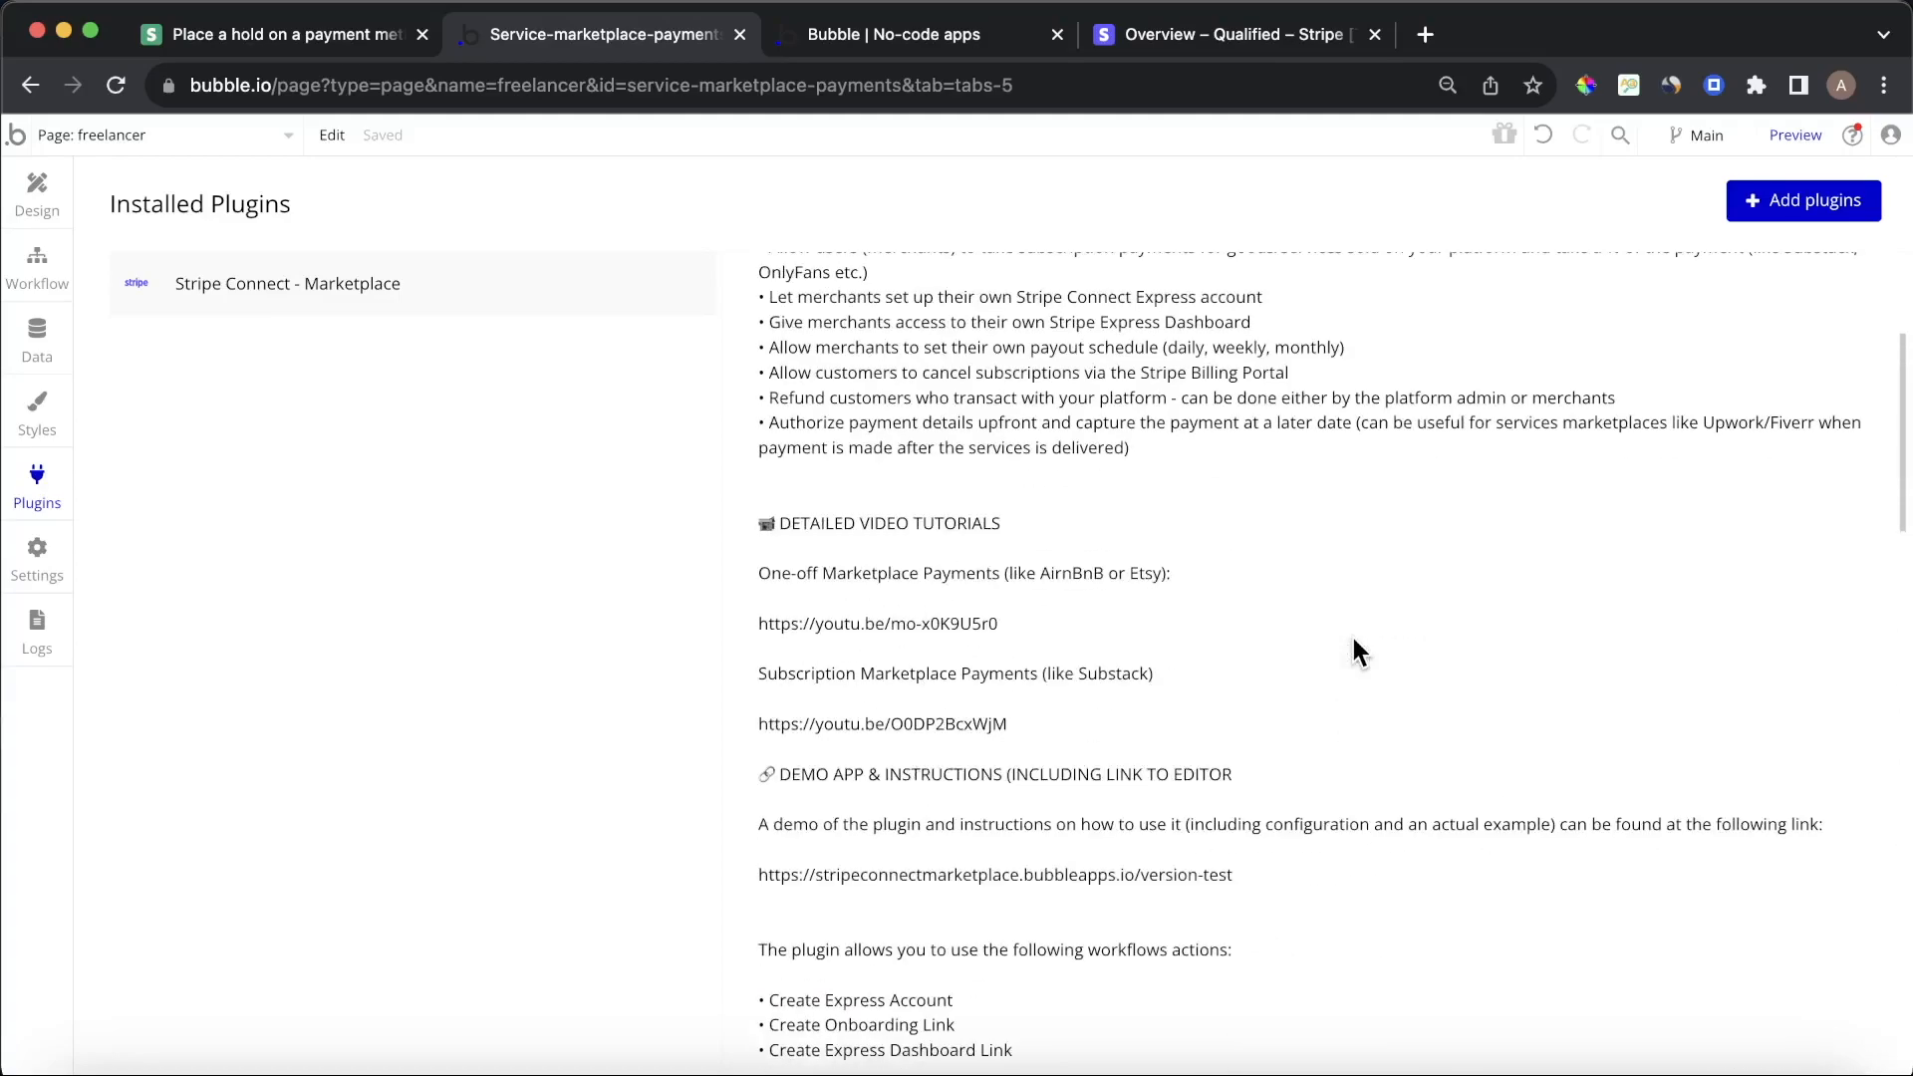
Search the plugin library for "Stripe Connect - Mark" and close the plugin installer
left_click(1831, 195)
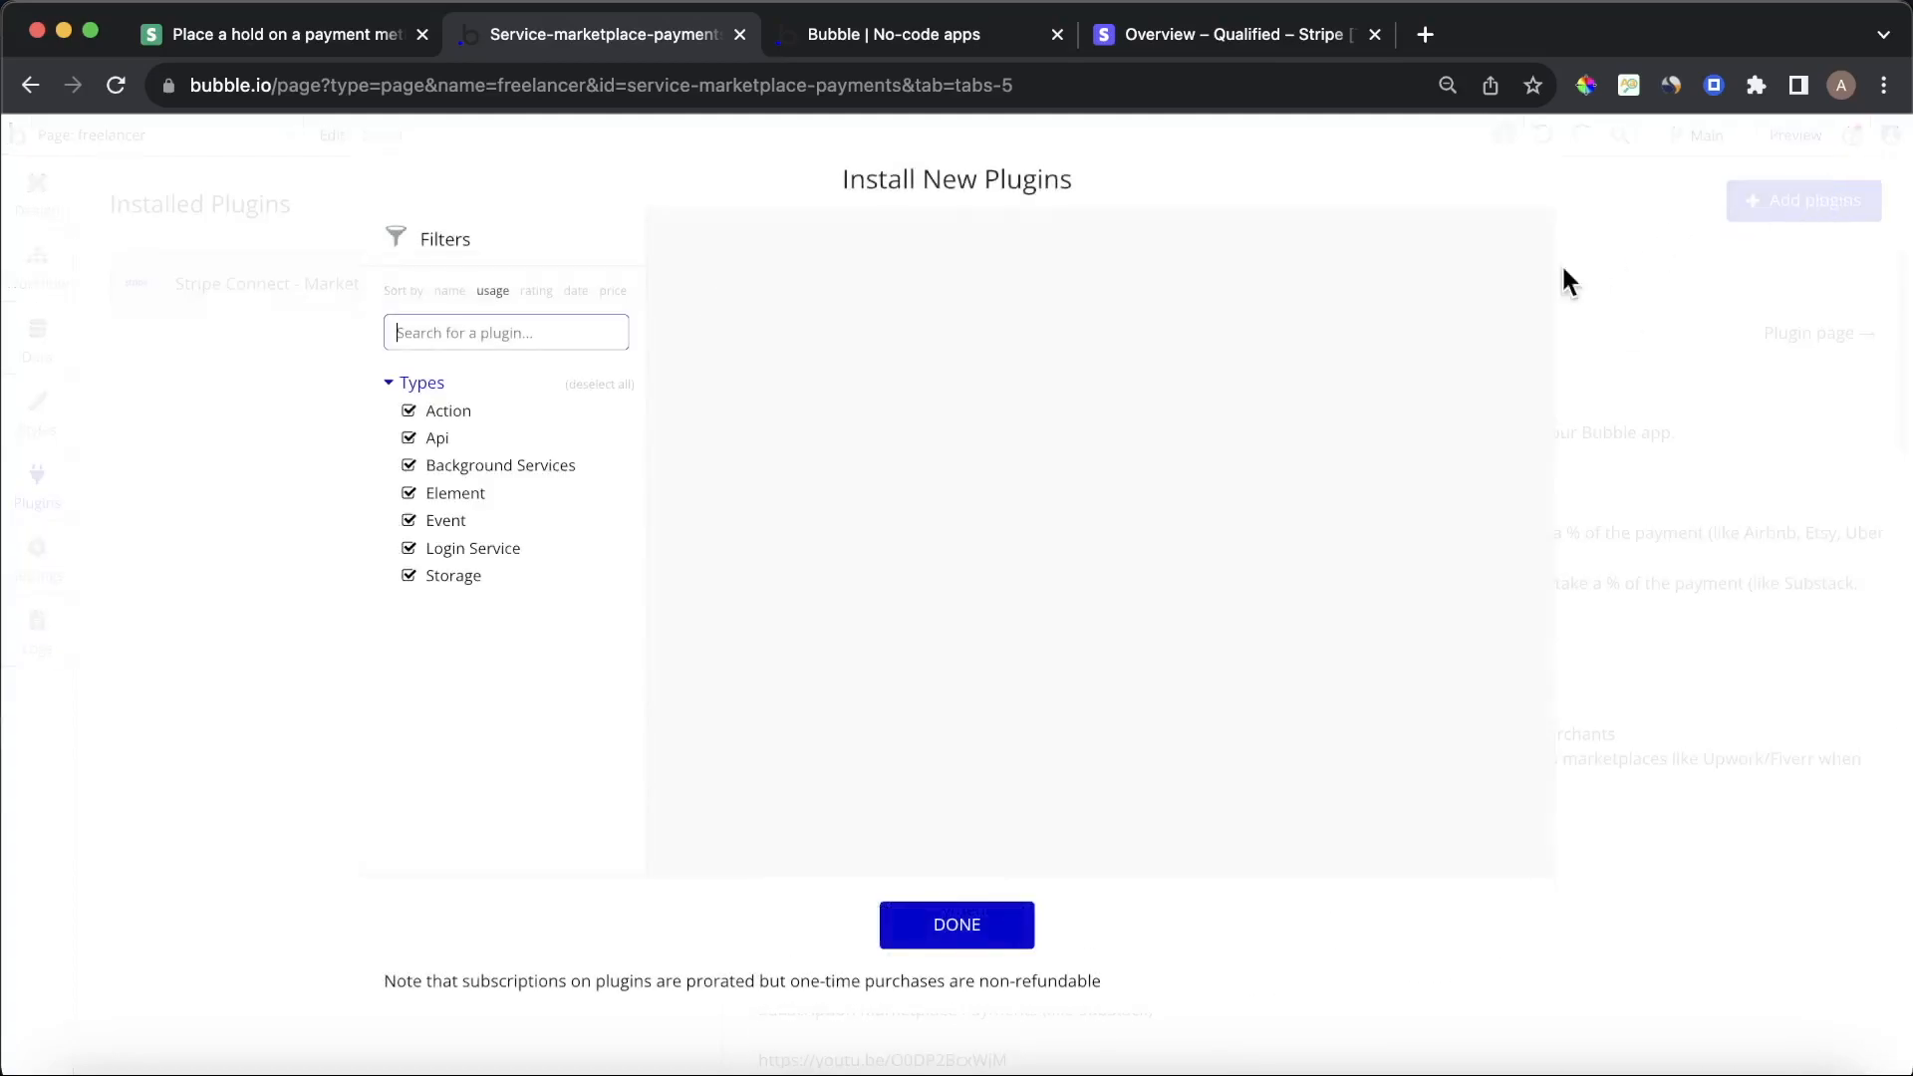
type("Stripe C")
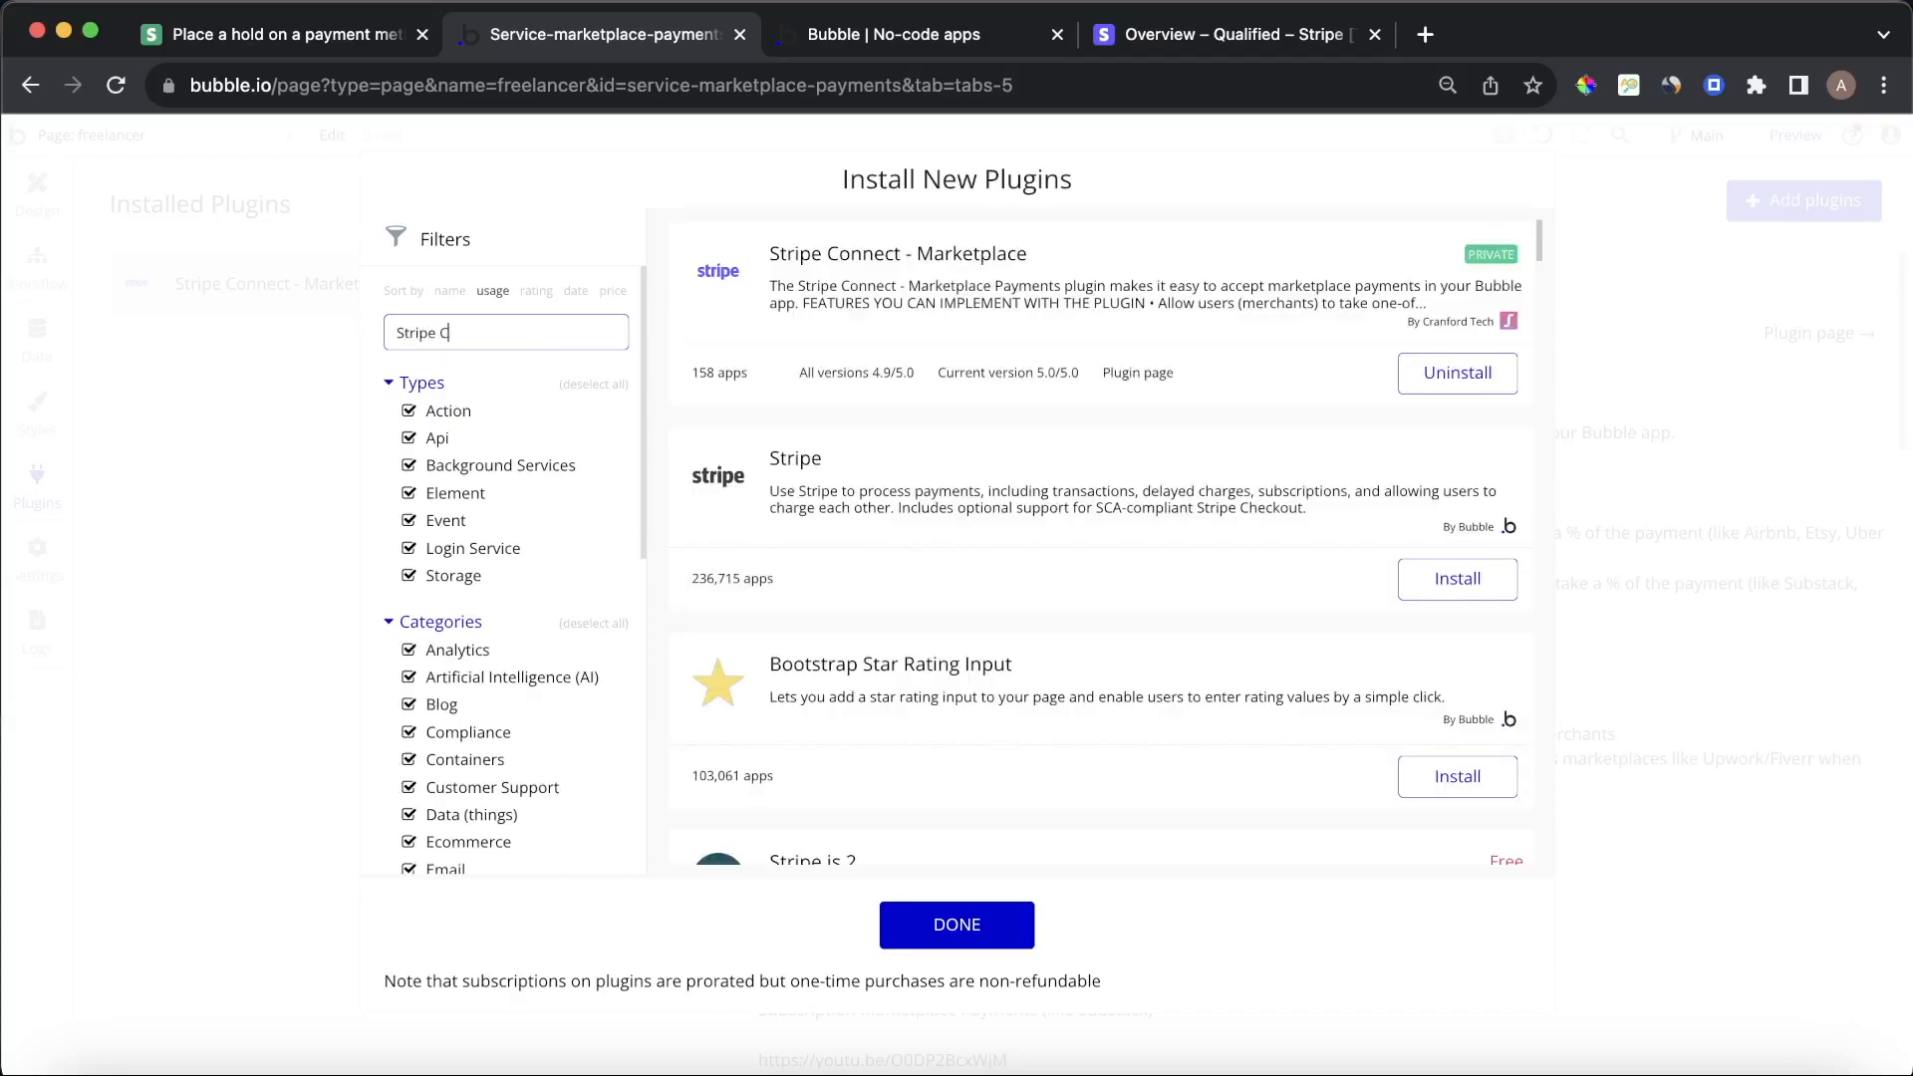
type("onnect - Mark")
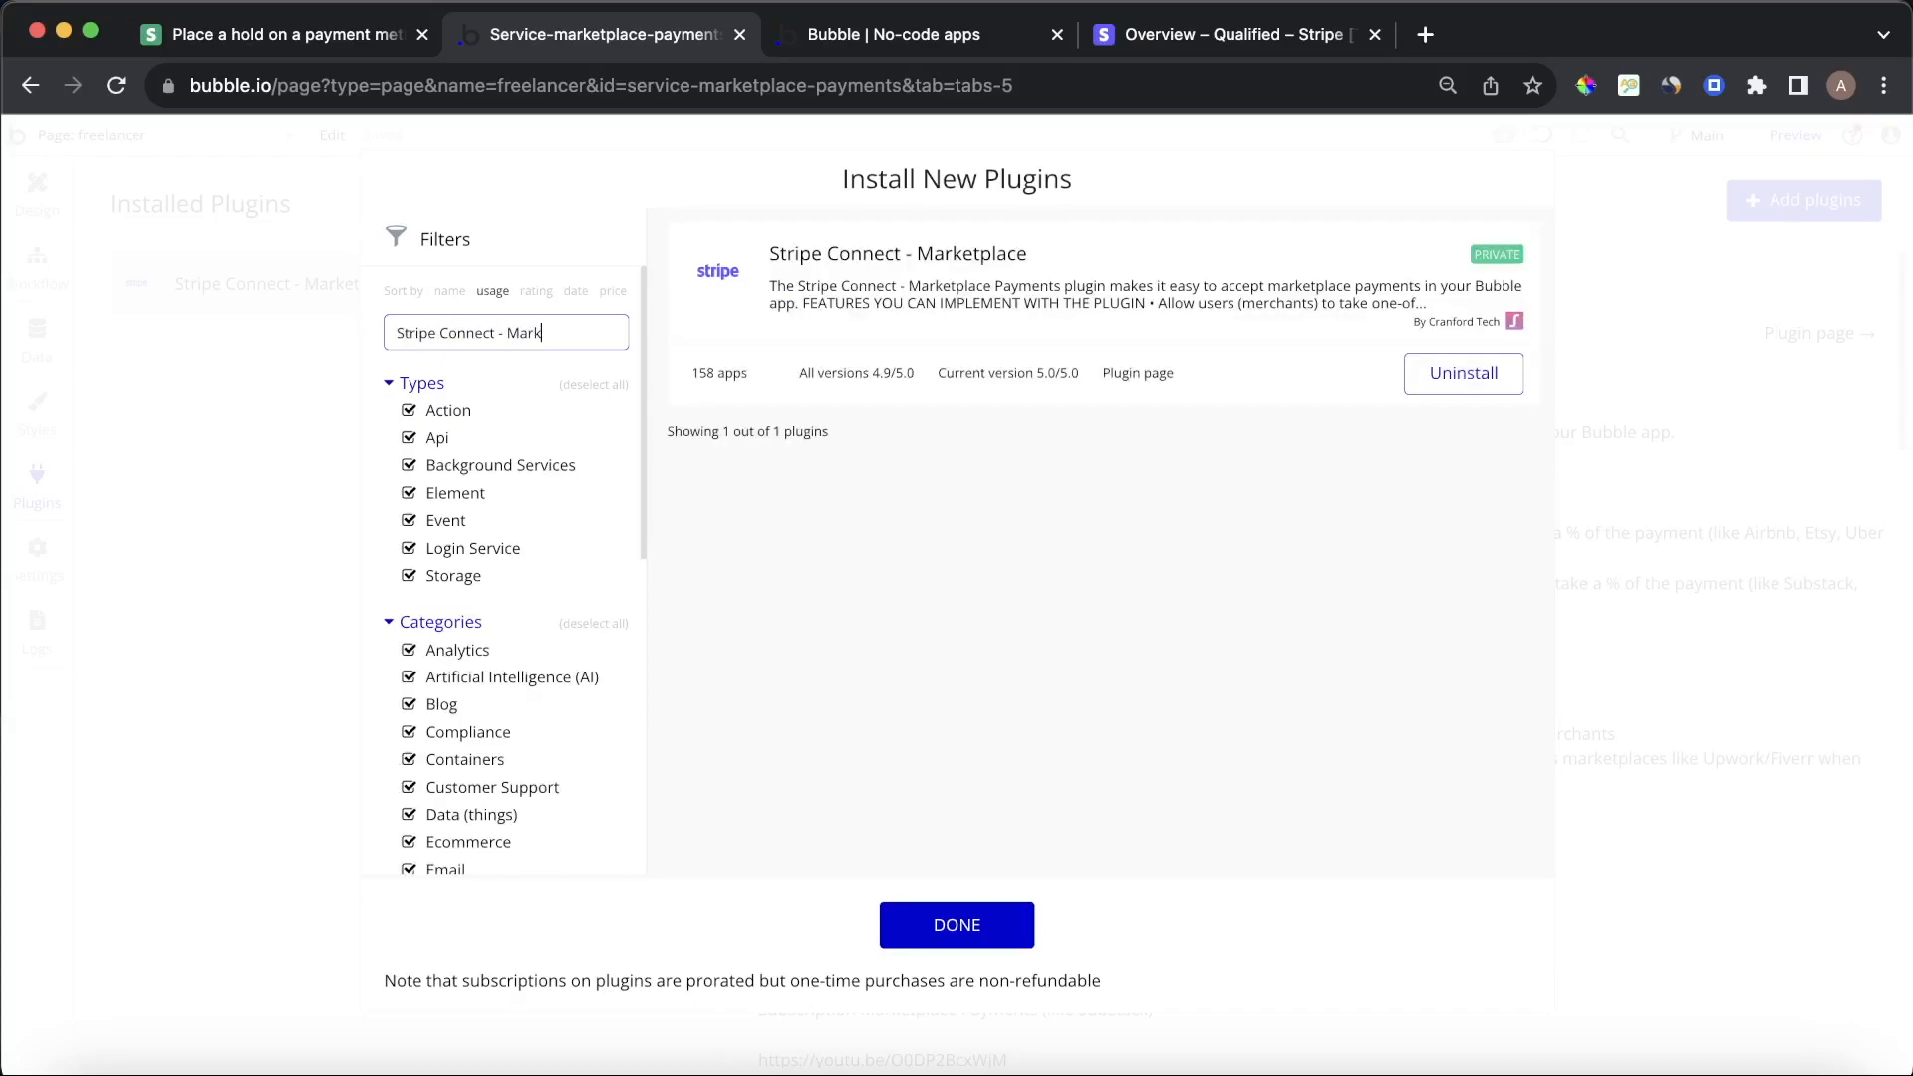
left_click(997, 921)
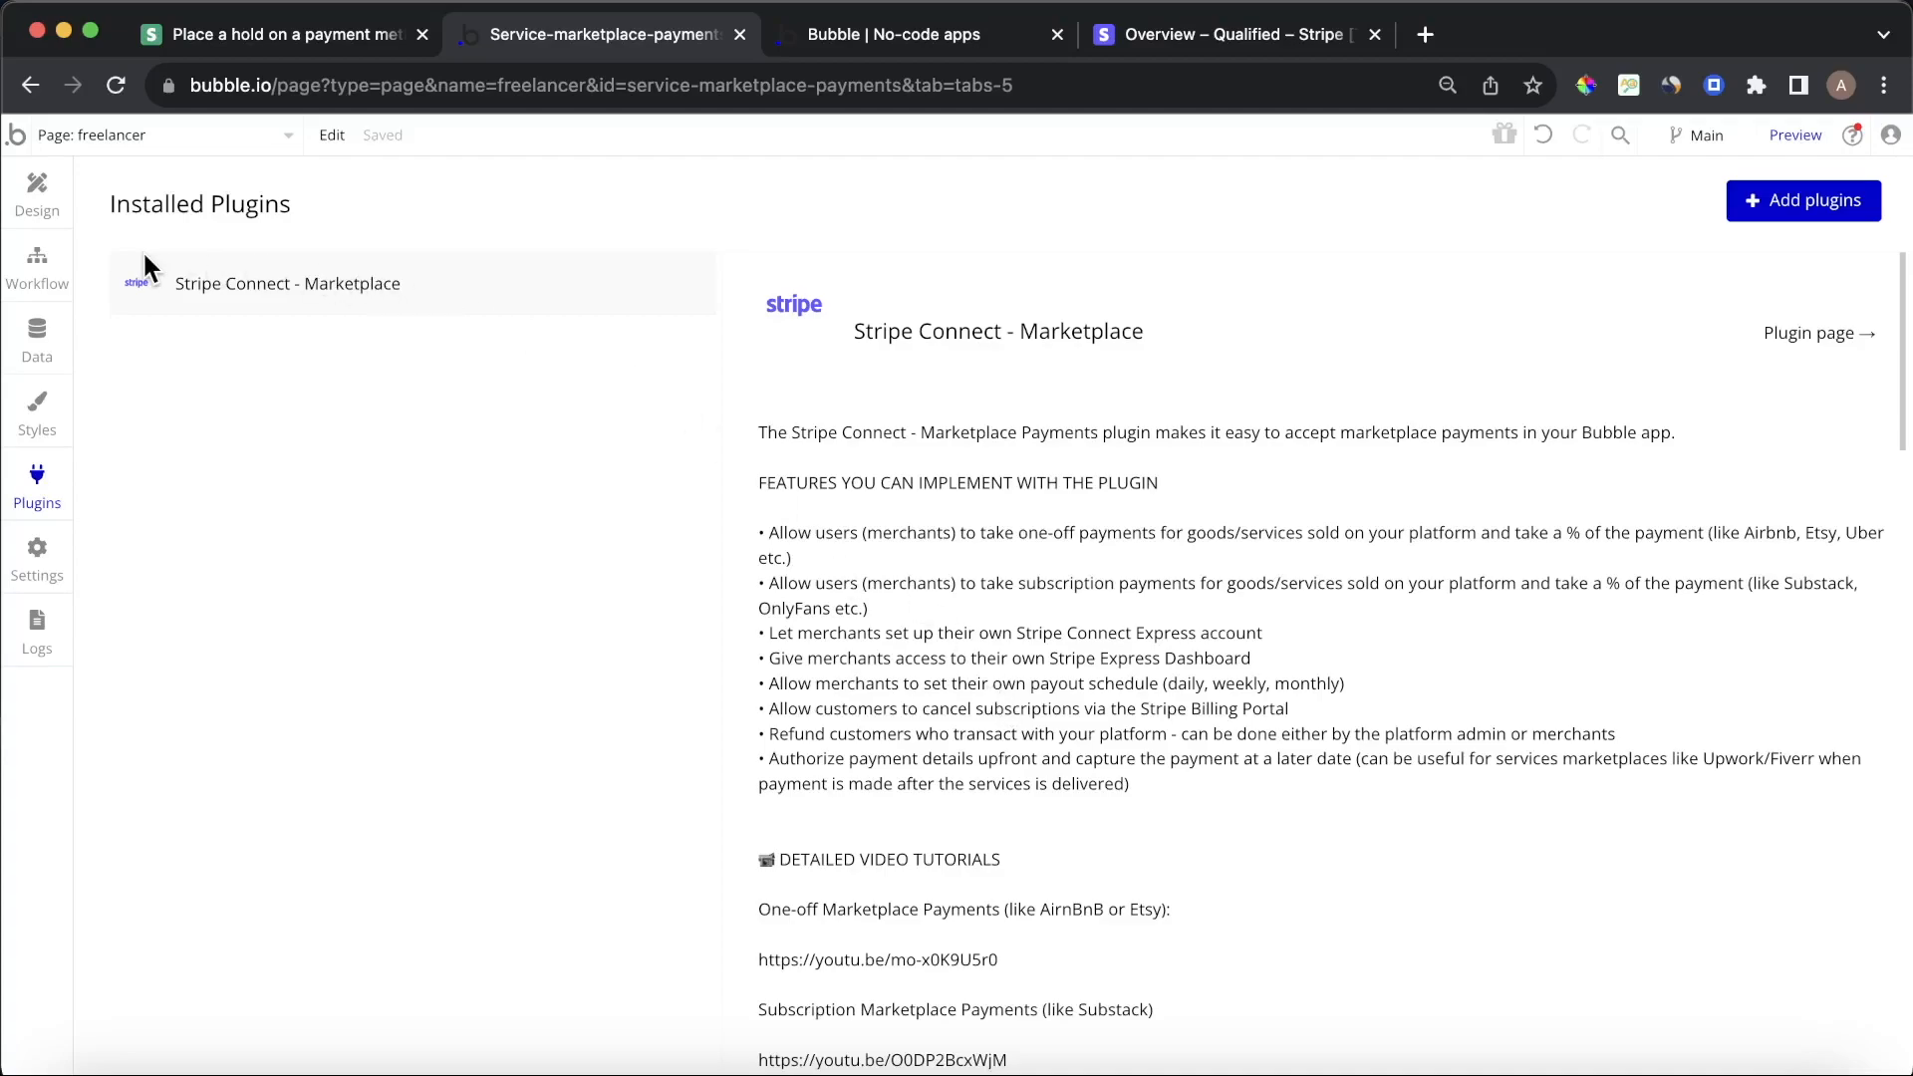
Examine the Hire button's workflow on the freelancer page, including its new Transaction and new Job actions
left_click(39, 269)
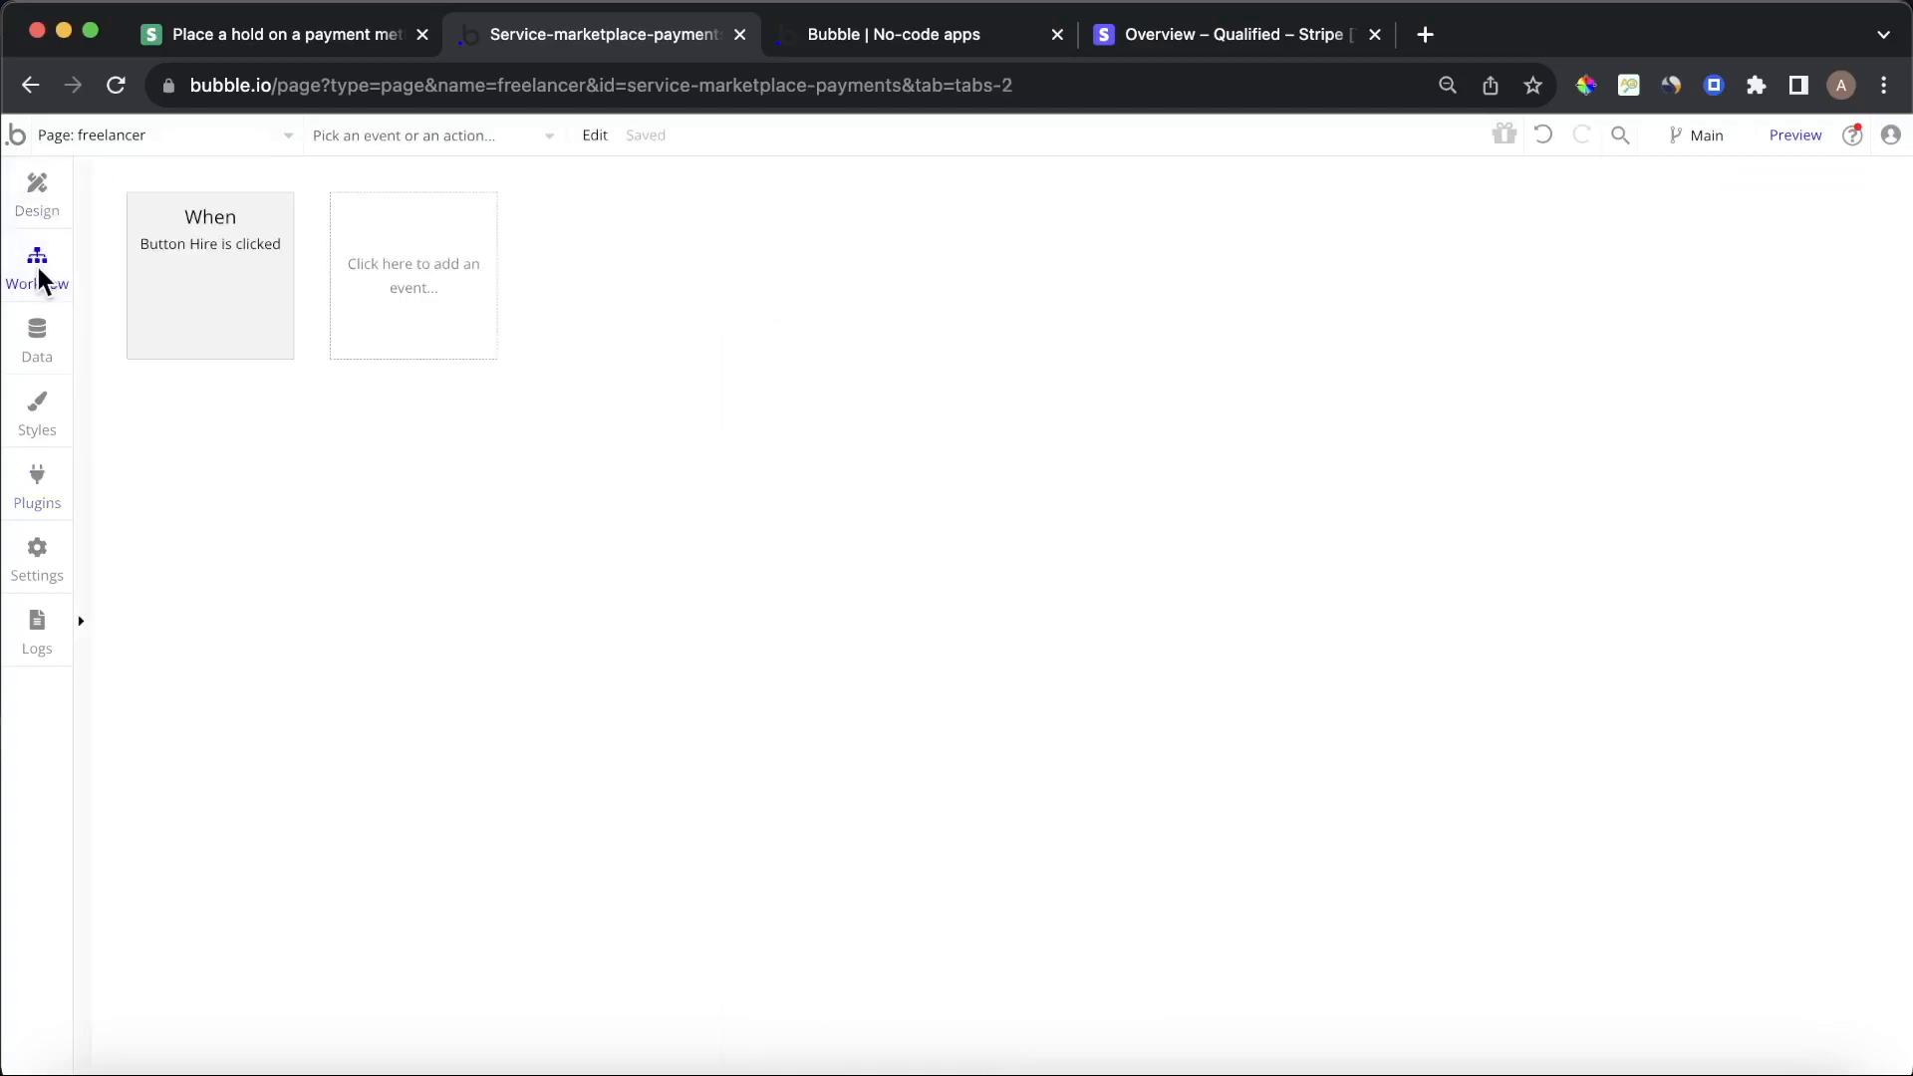
left_click(207, 225)
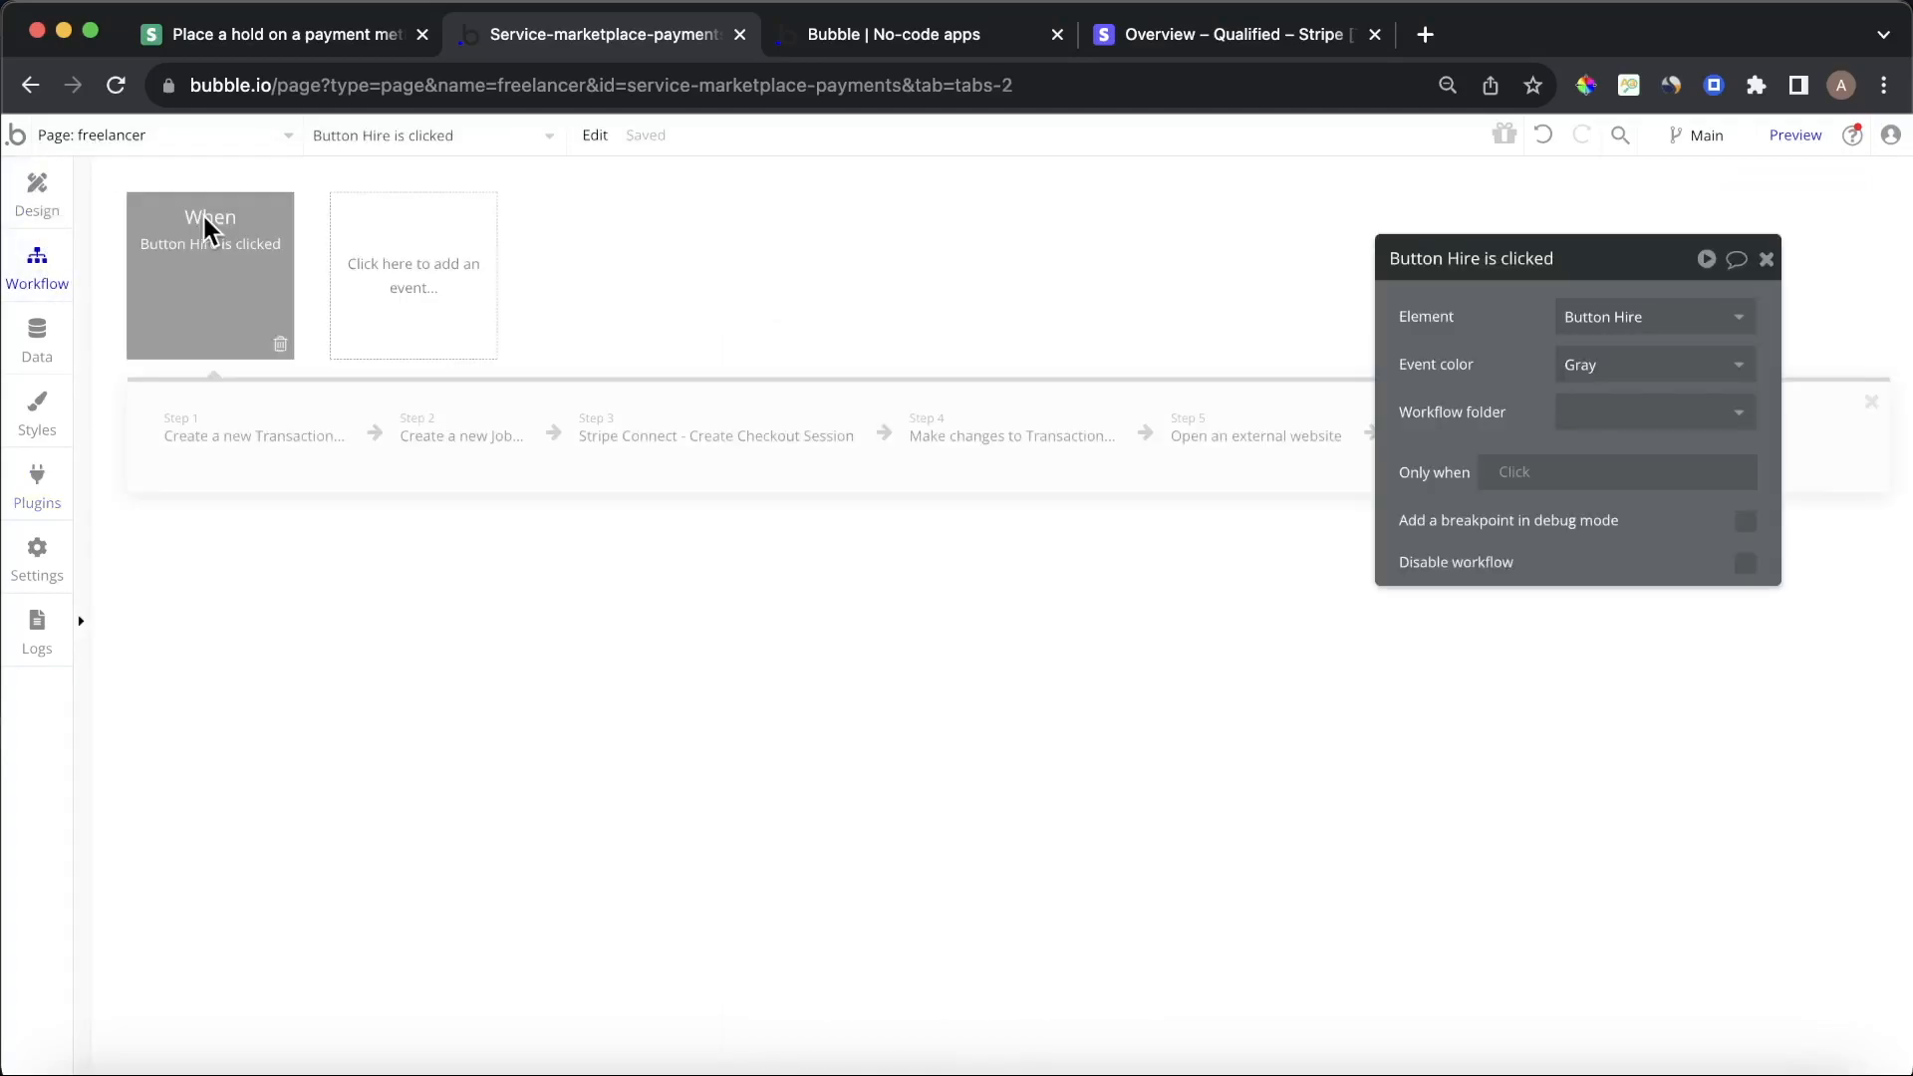
left_click(917, 37)
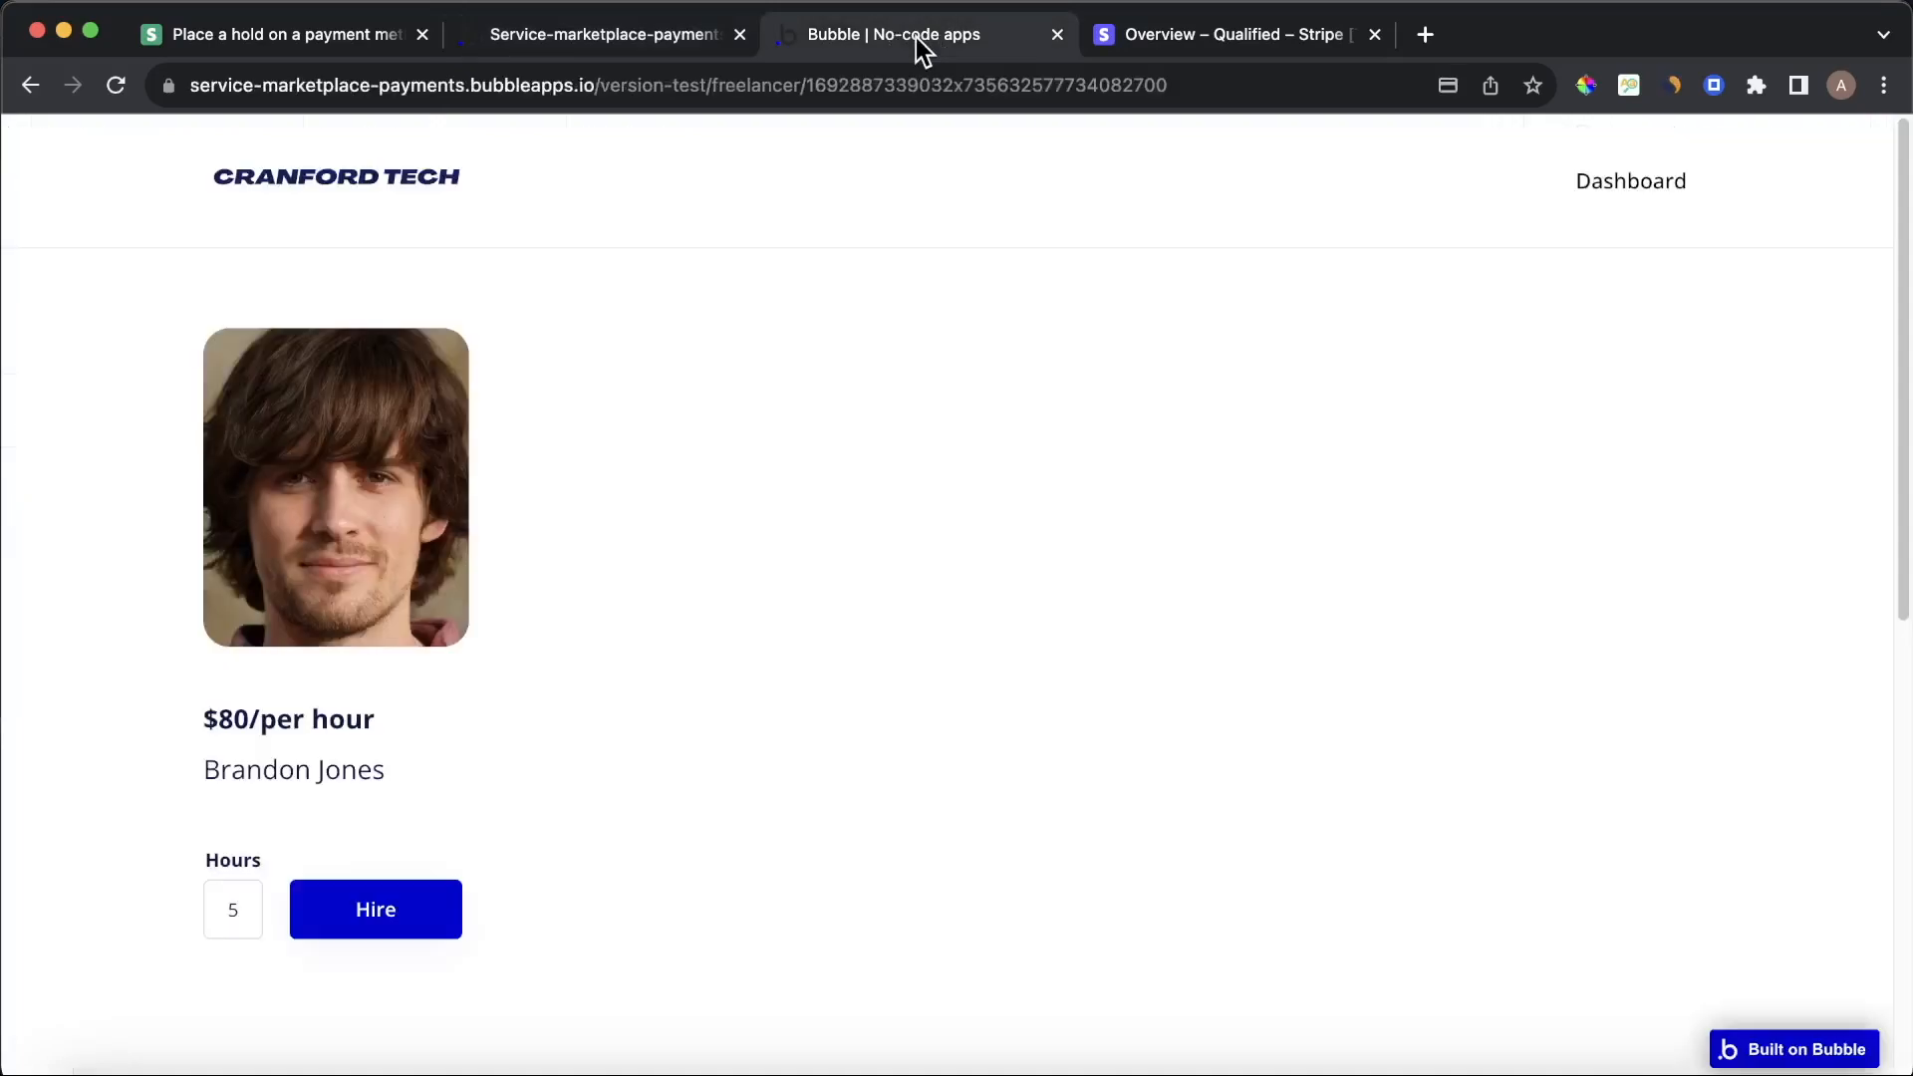
left_click(631, 40)
left_click(167, 453)
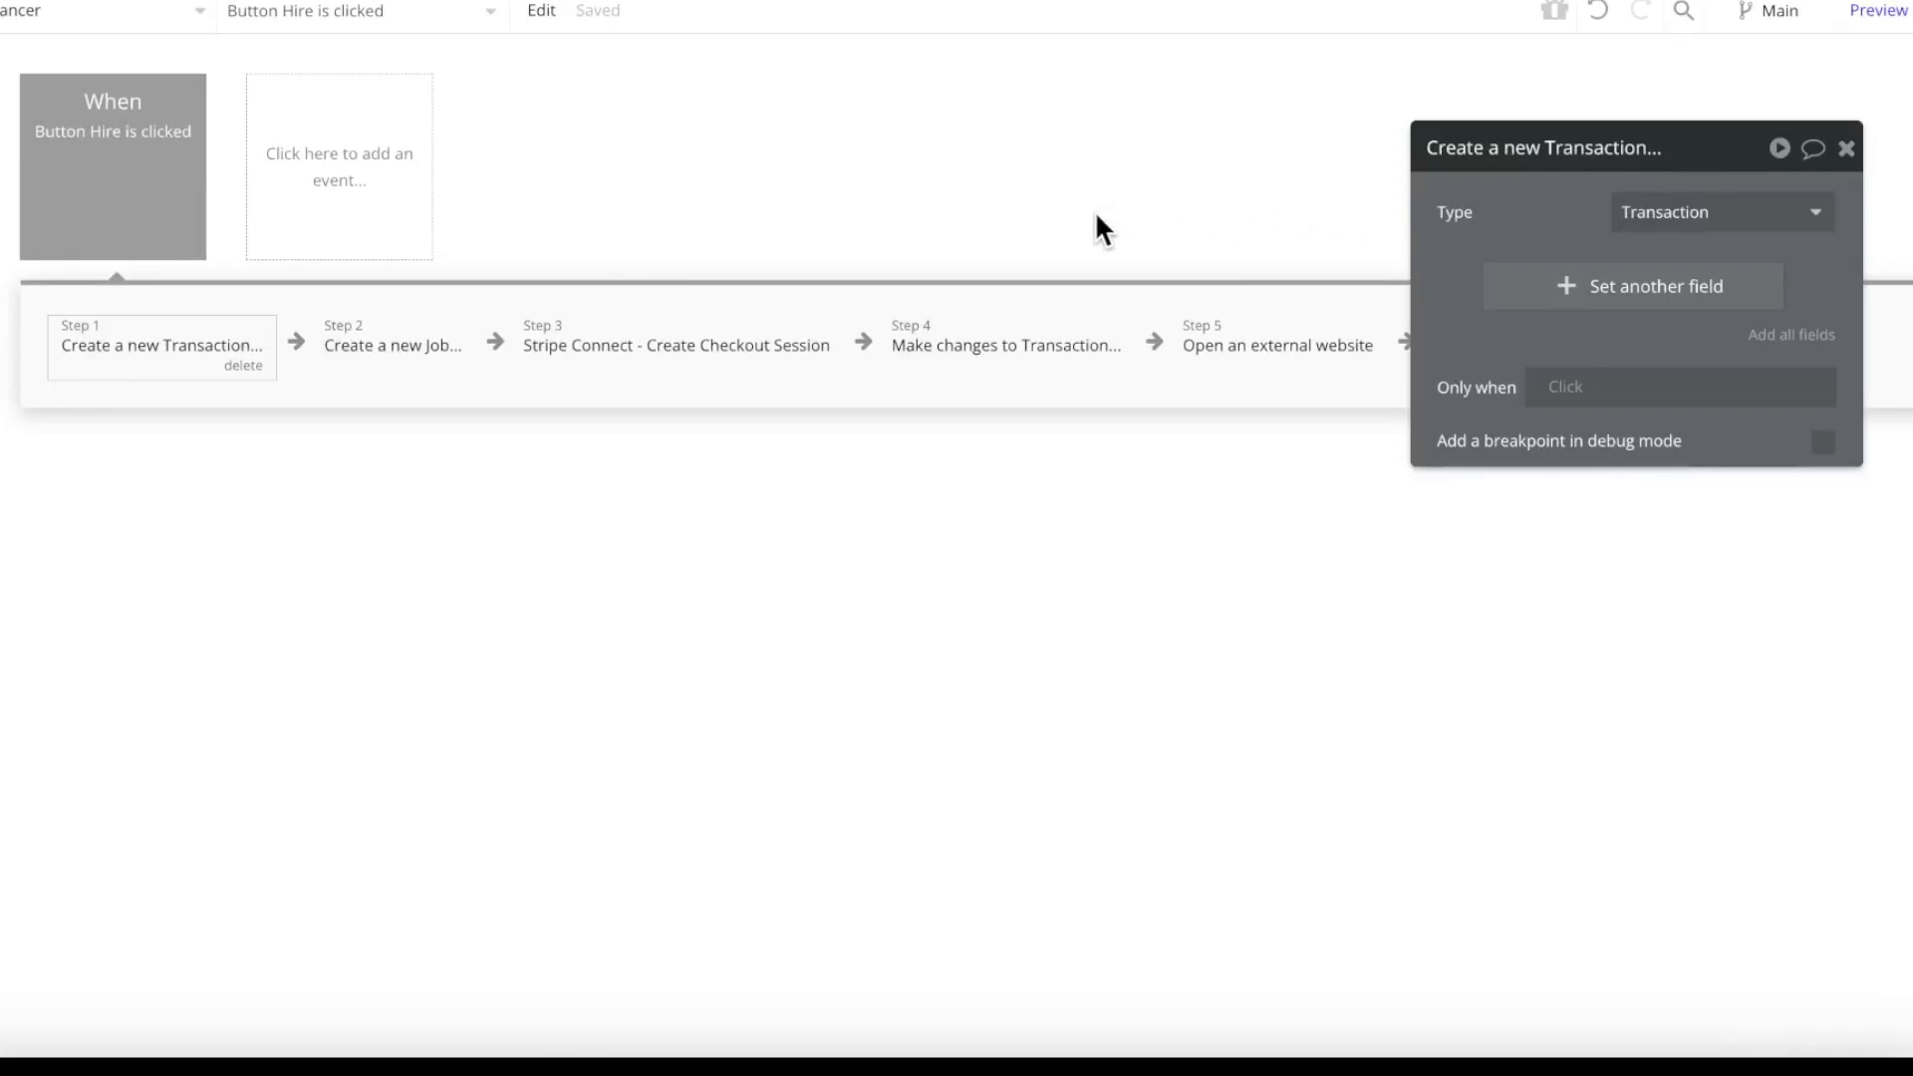
left_click(413, 376)
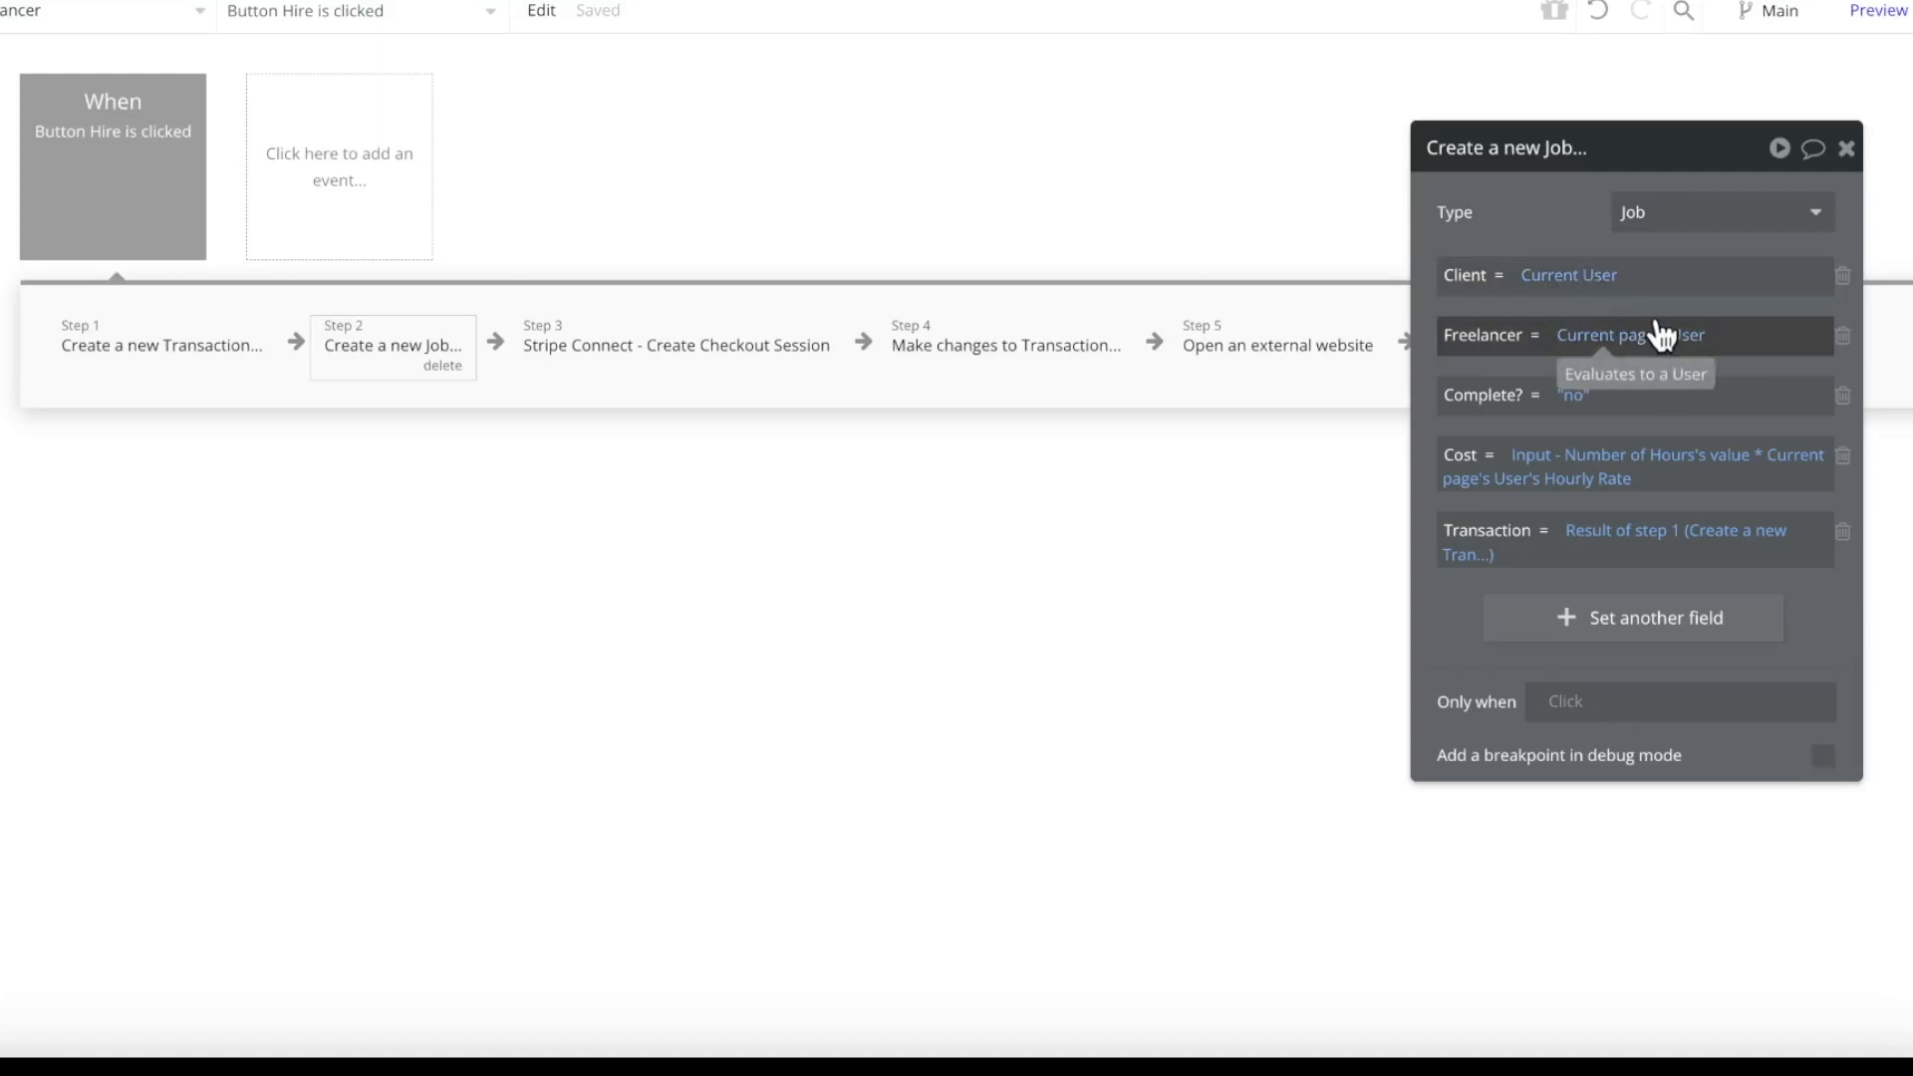
Check the freelancer page's type of content in the editor and compare it with a freelancer's profile in the running app
left_click(38, 183)
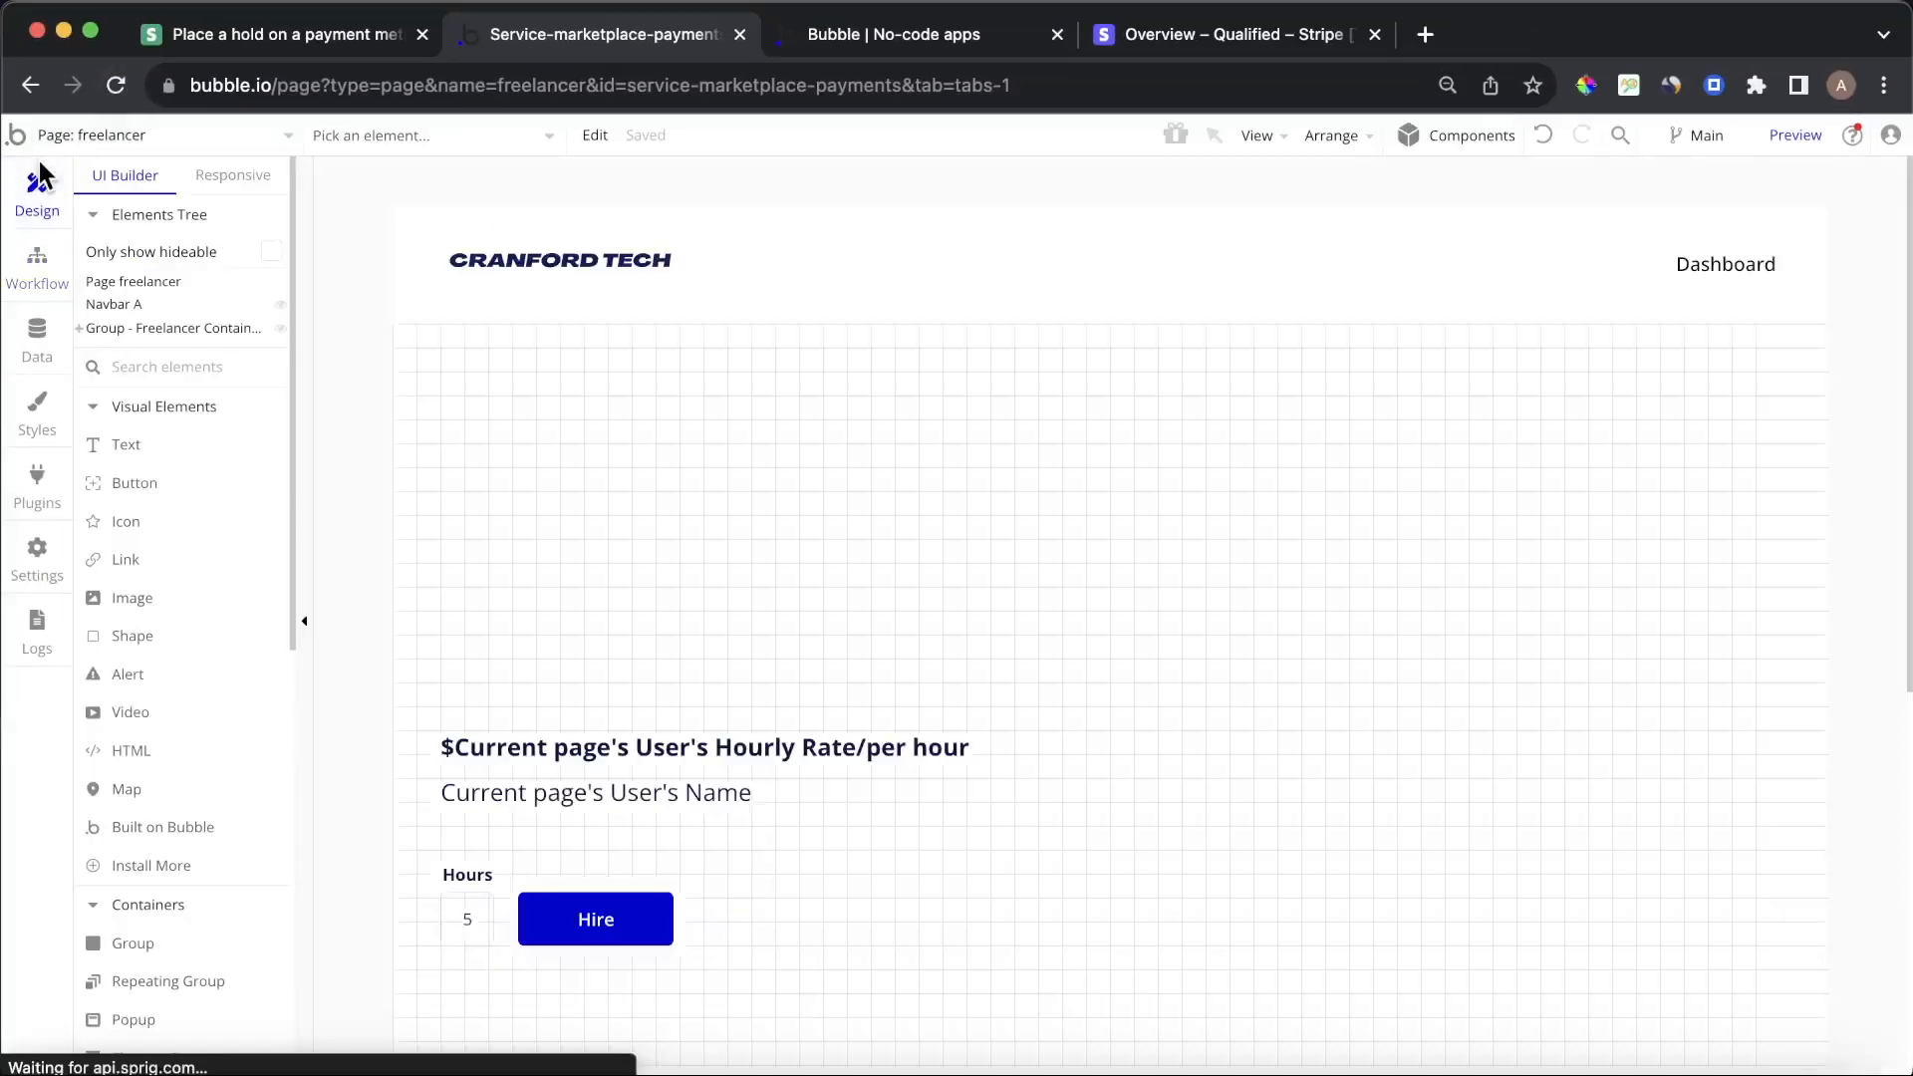
left_click(131, 286)
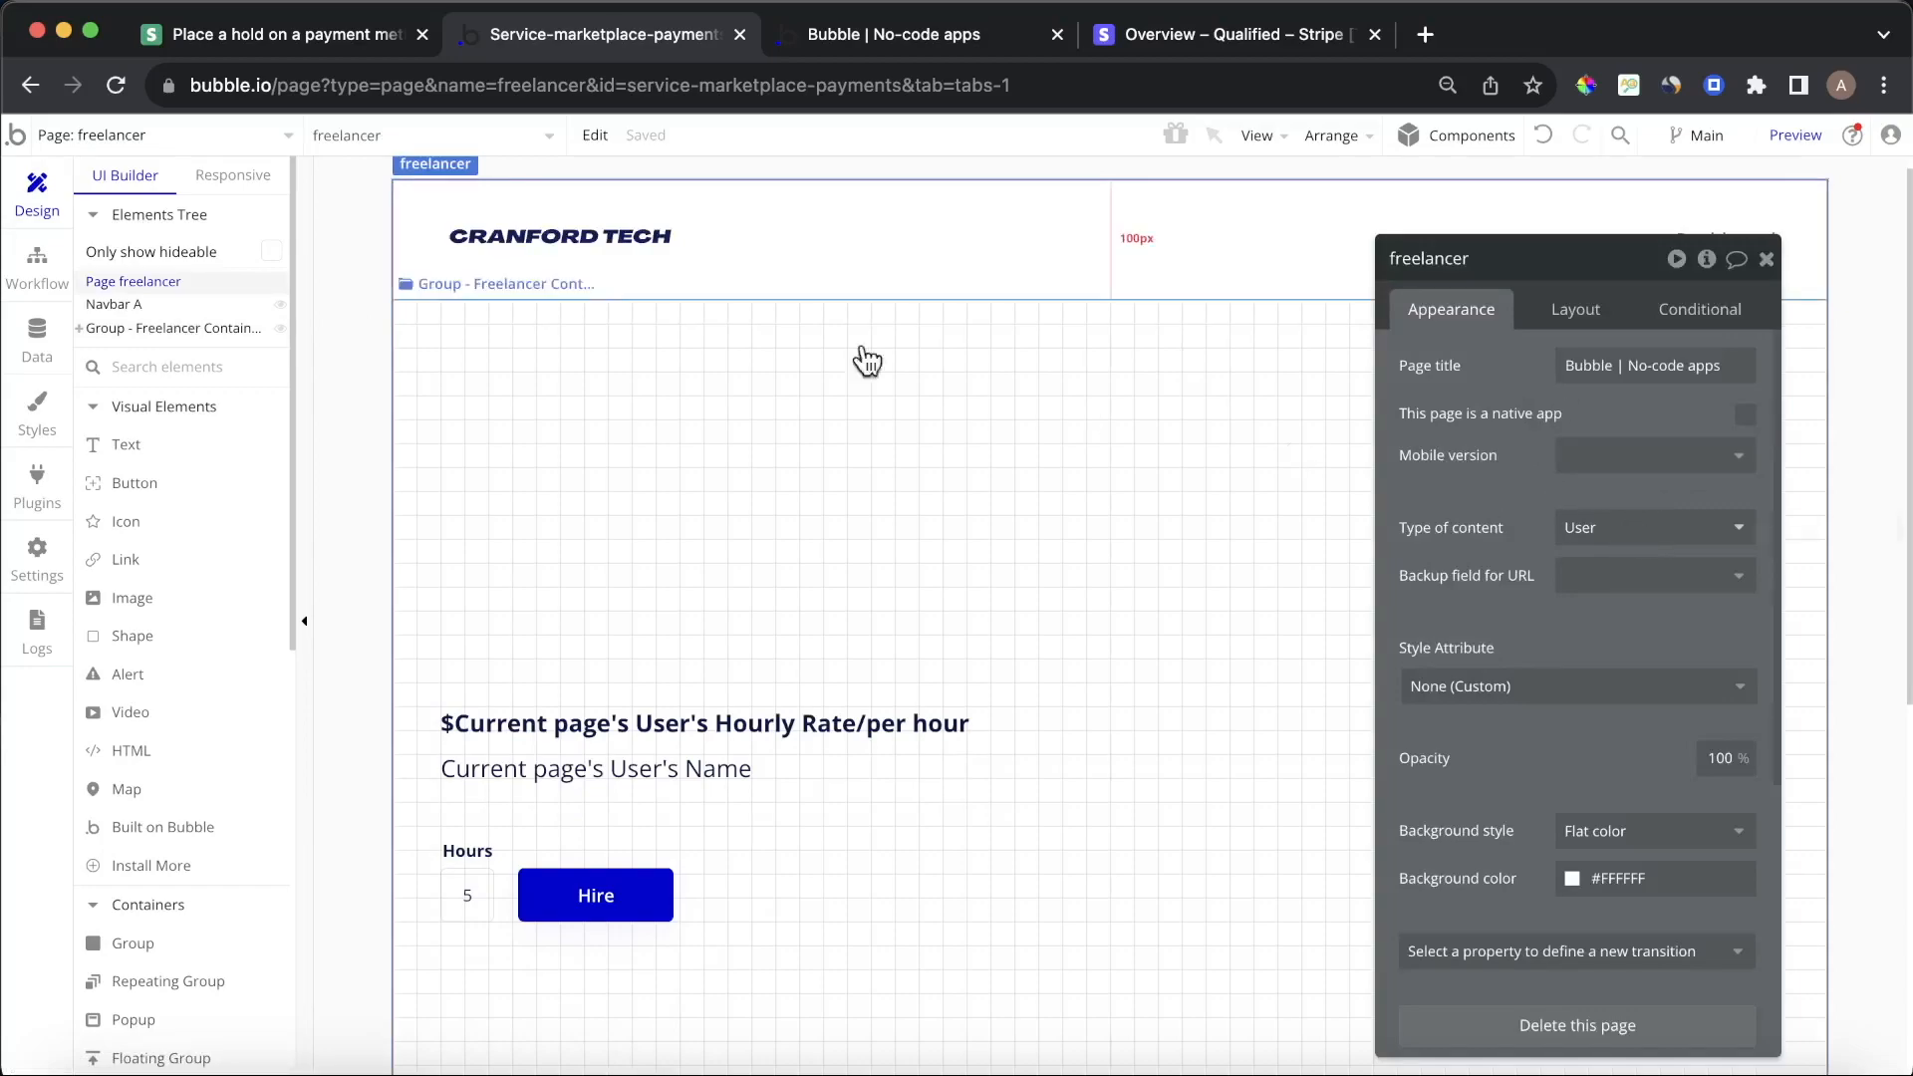
left_click(892, 38)
left_click(356, 178)
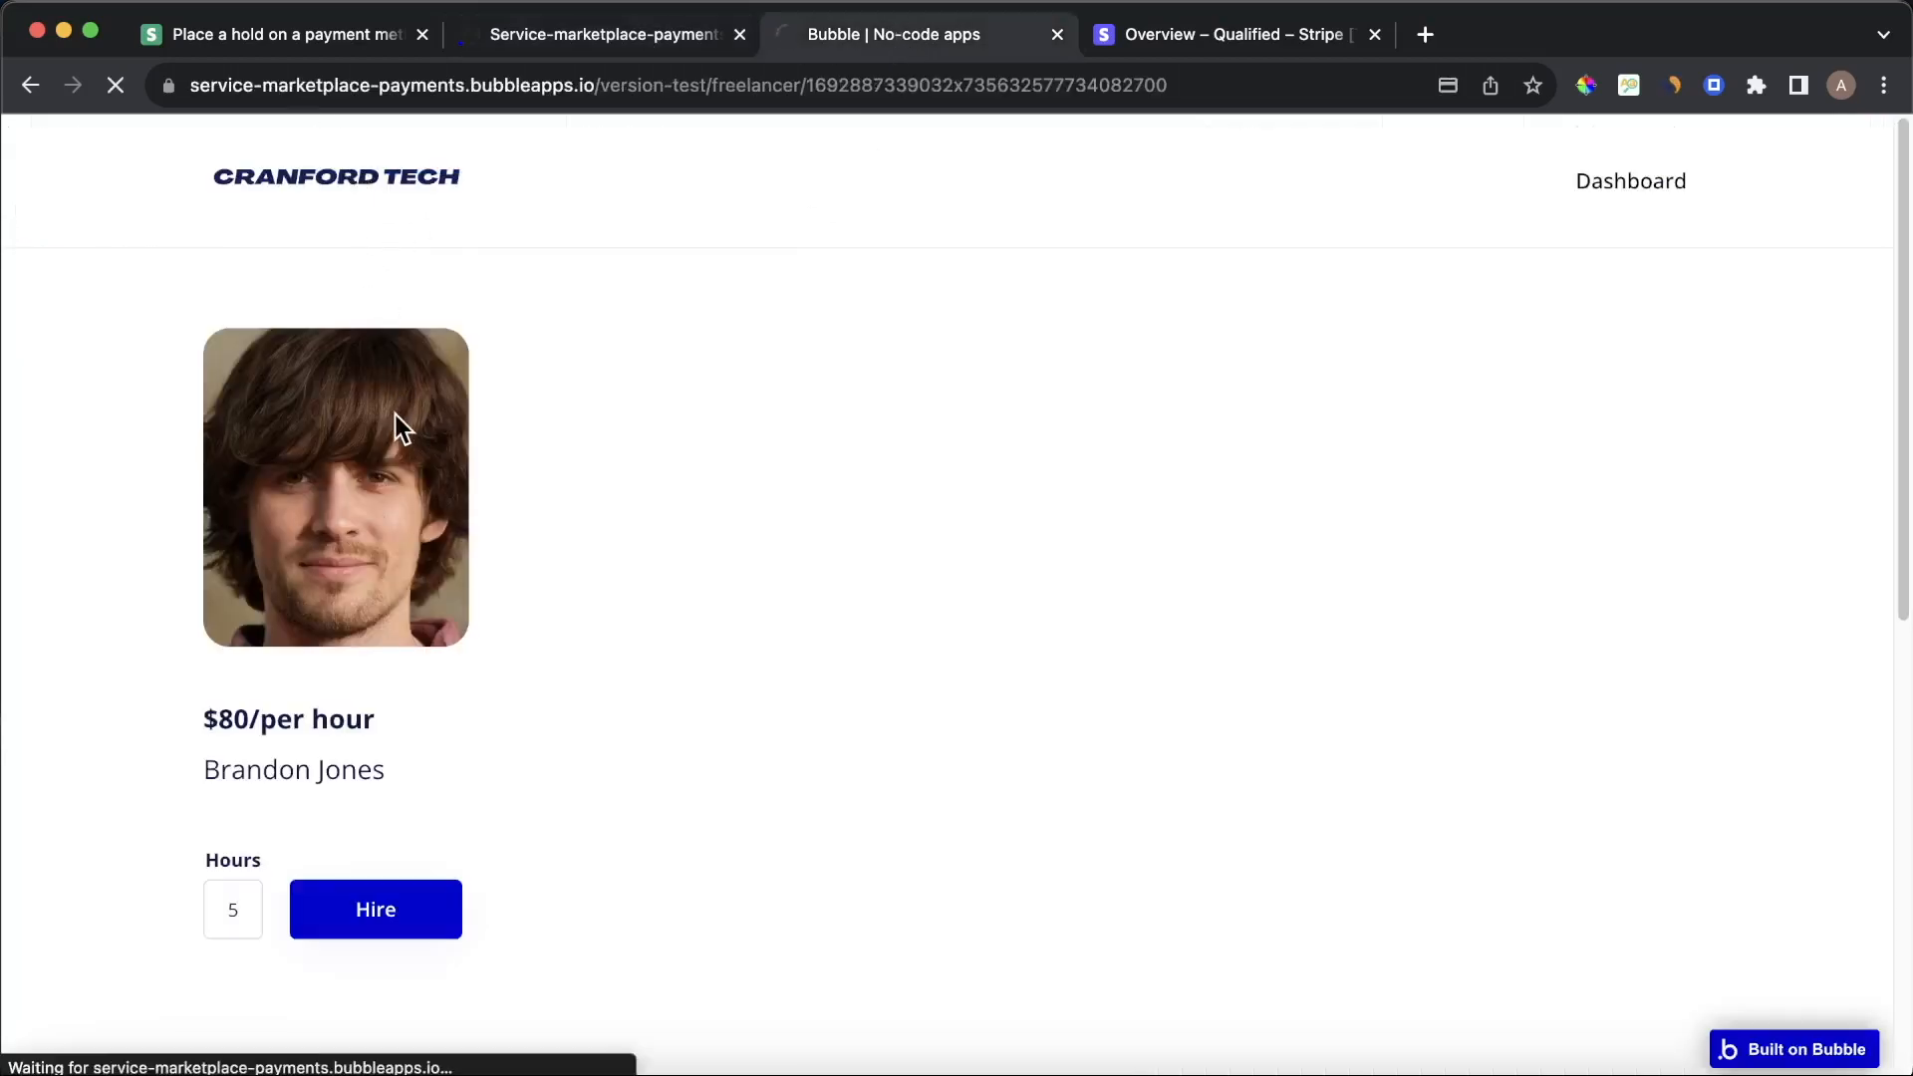
left_click(426, 525)
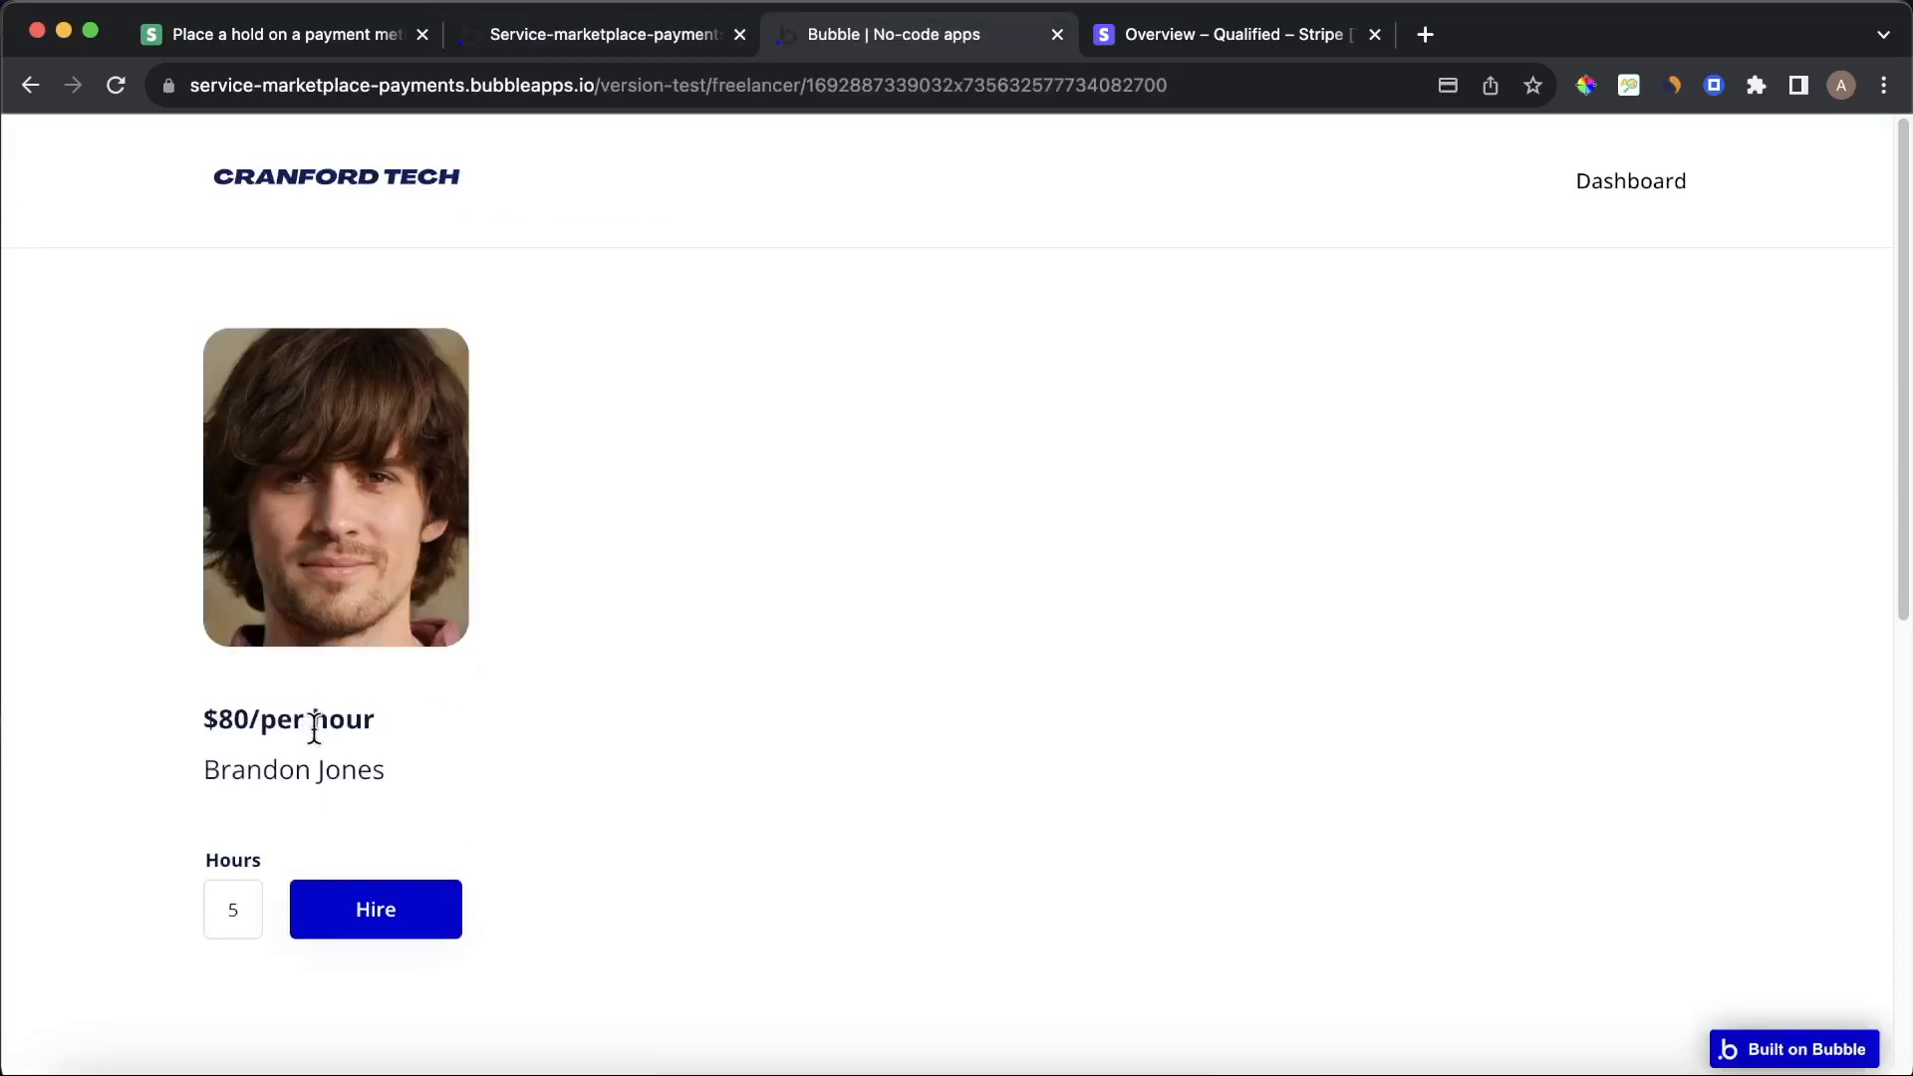
left_click(588, 34)
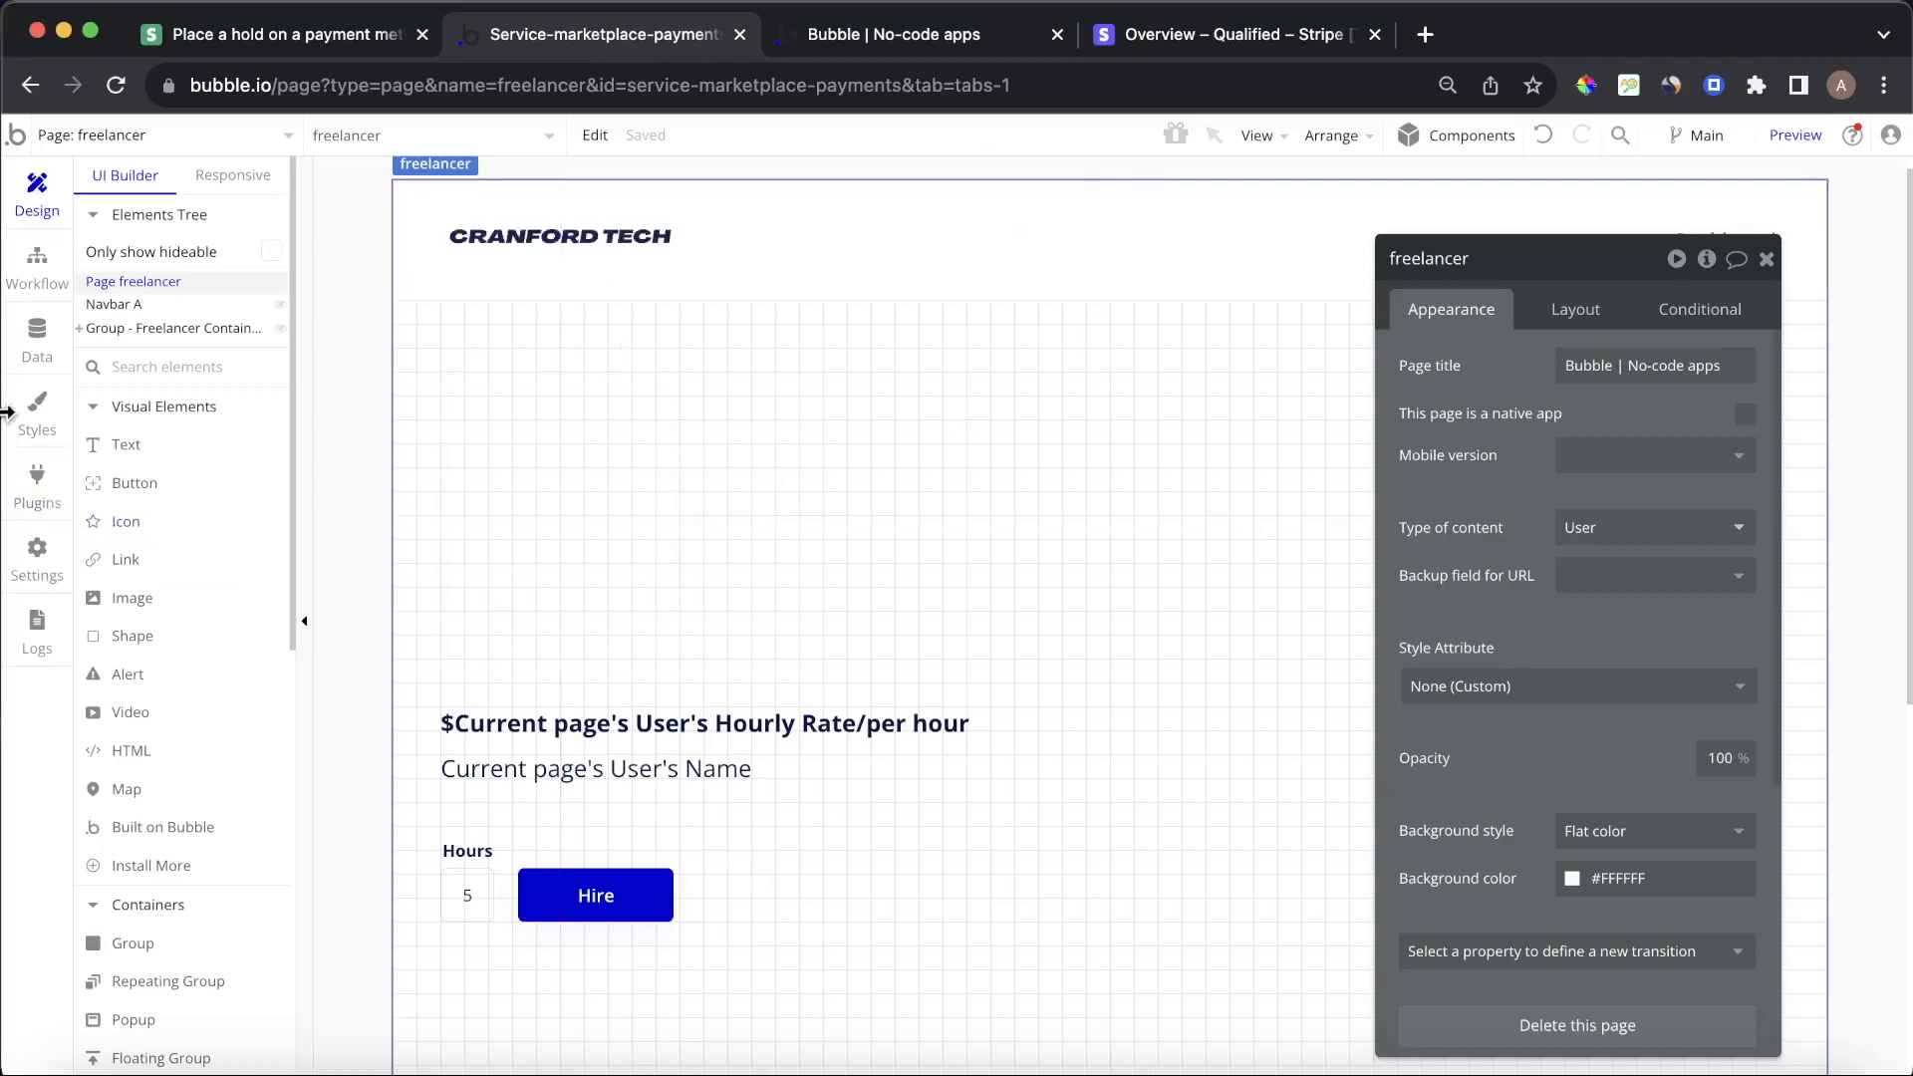
Review the Hire button's workflow against the freelancer page in the running app, and examine the Create Checkout Session action's settings
left_click(30, 265)
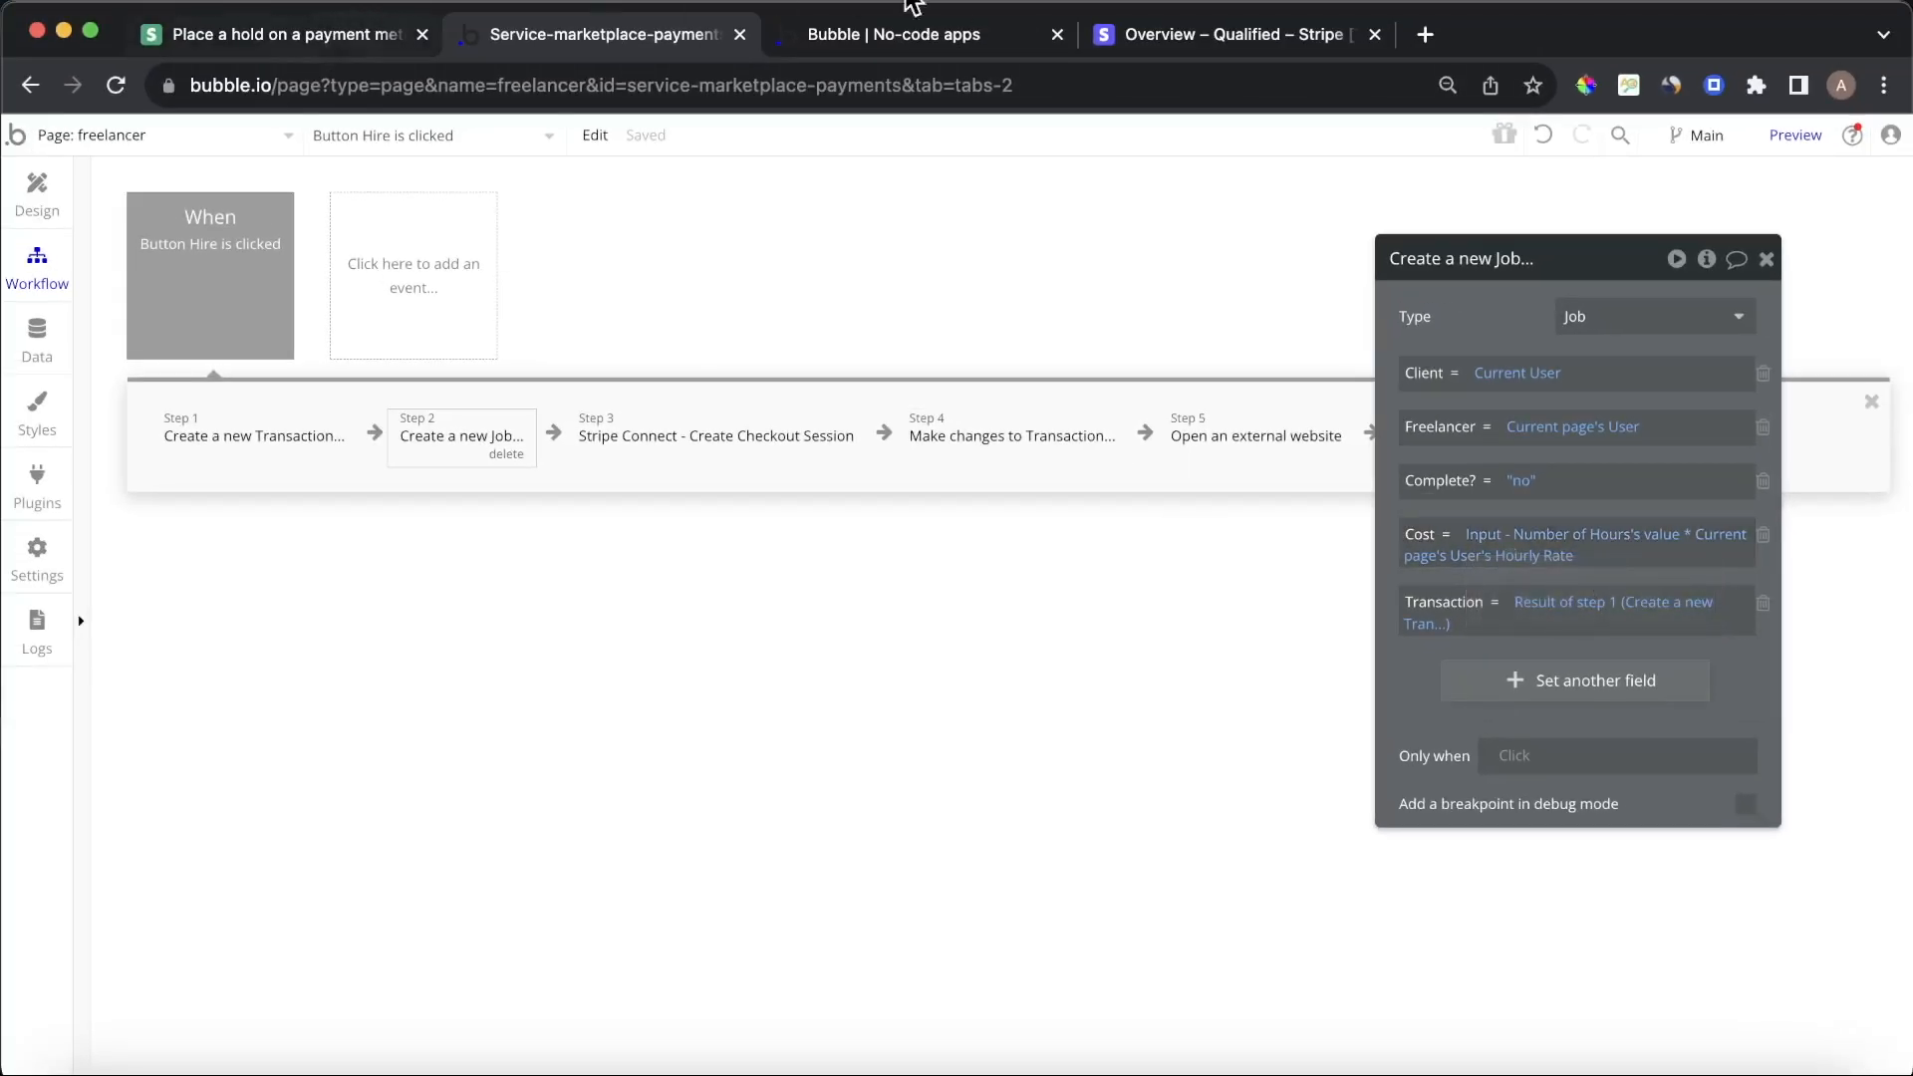
left_click(951, 30)
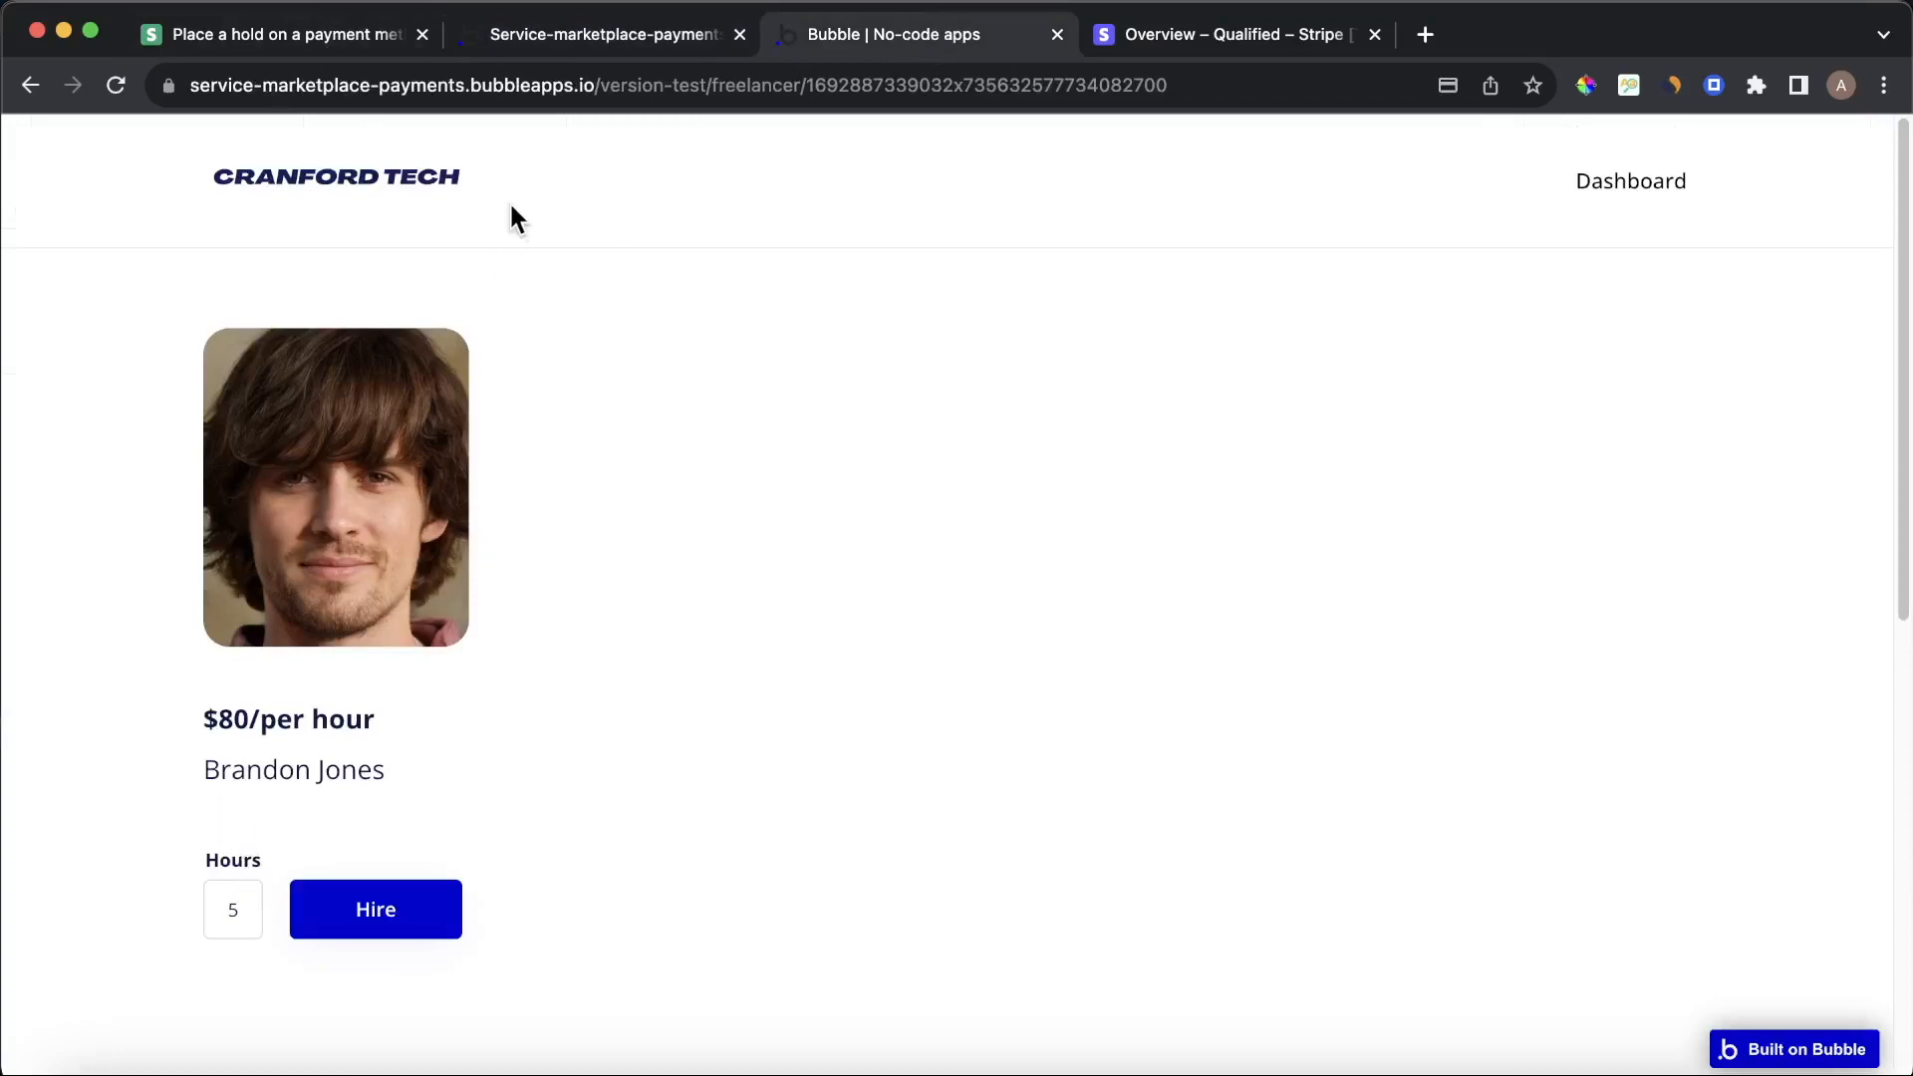
left_click(558, 34)
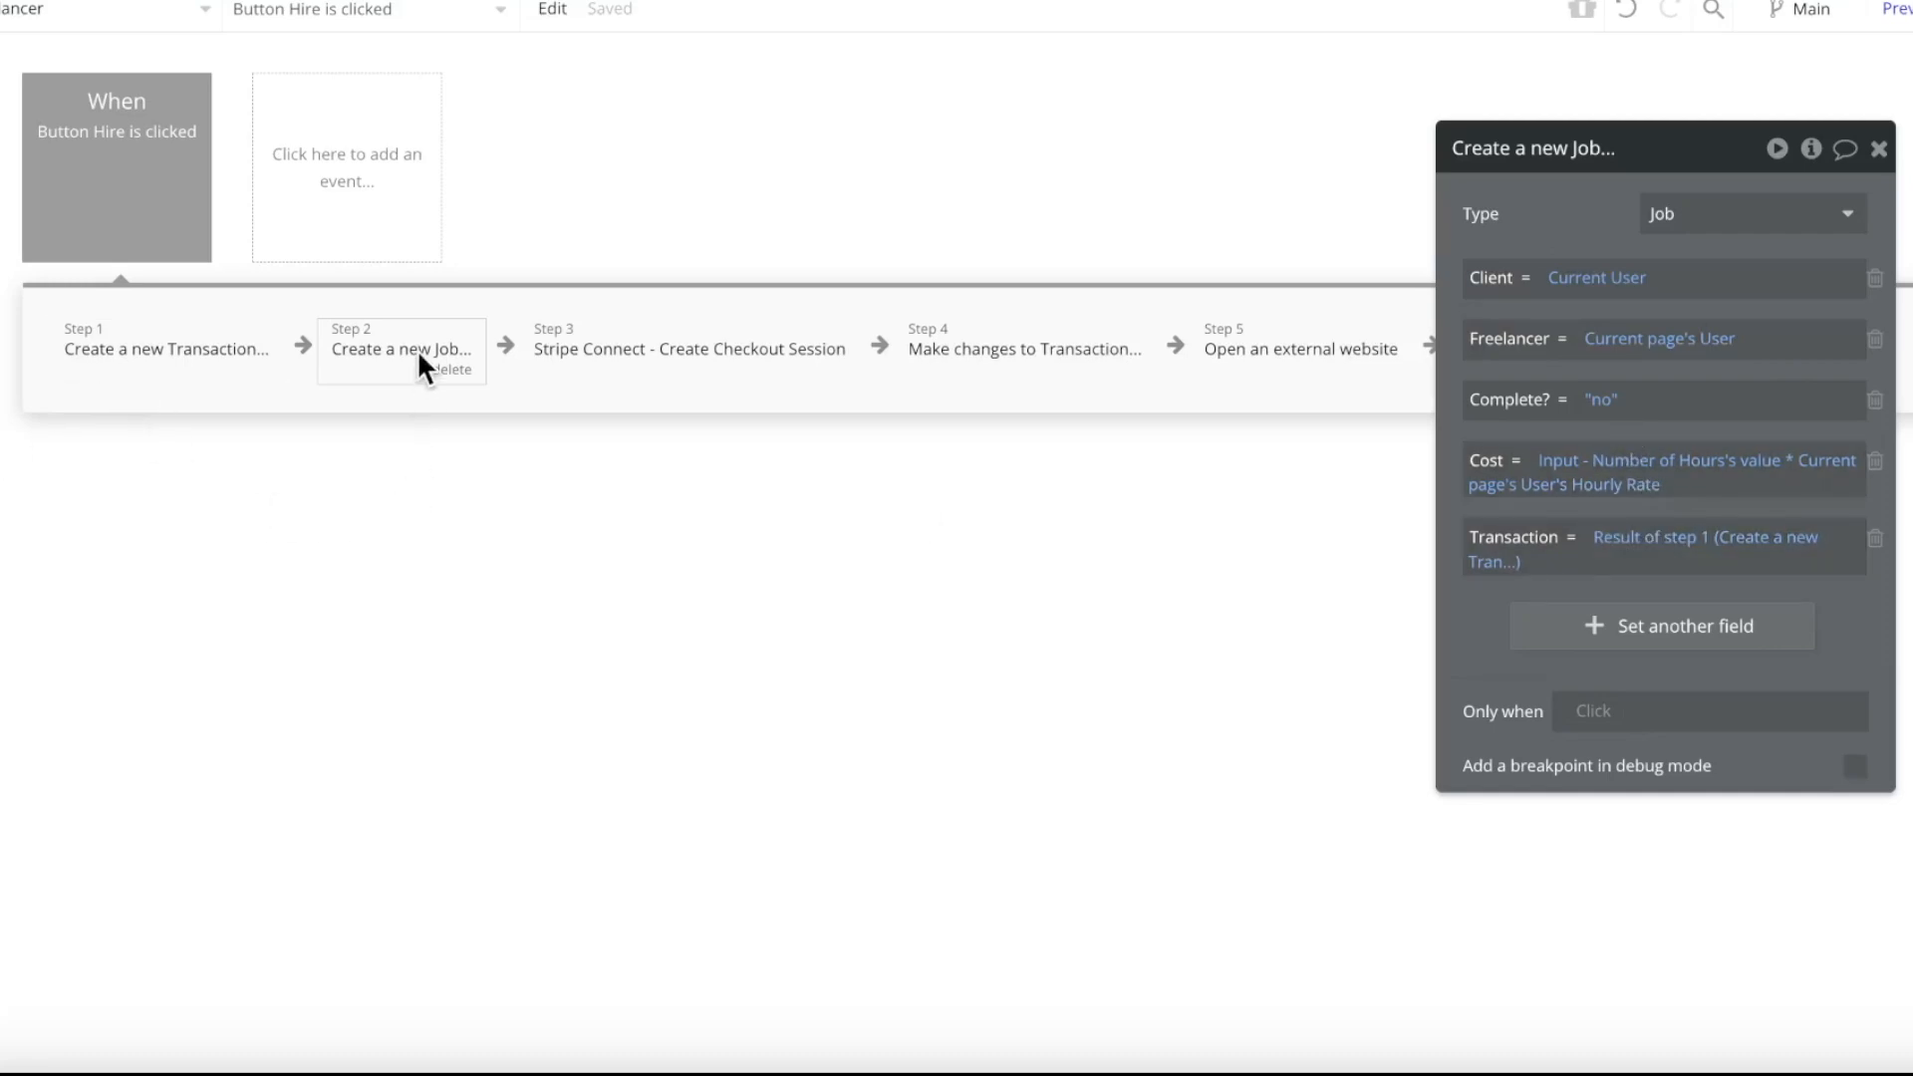
left_click(648, 361)
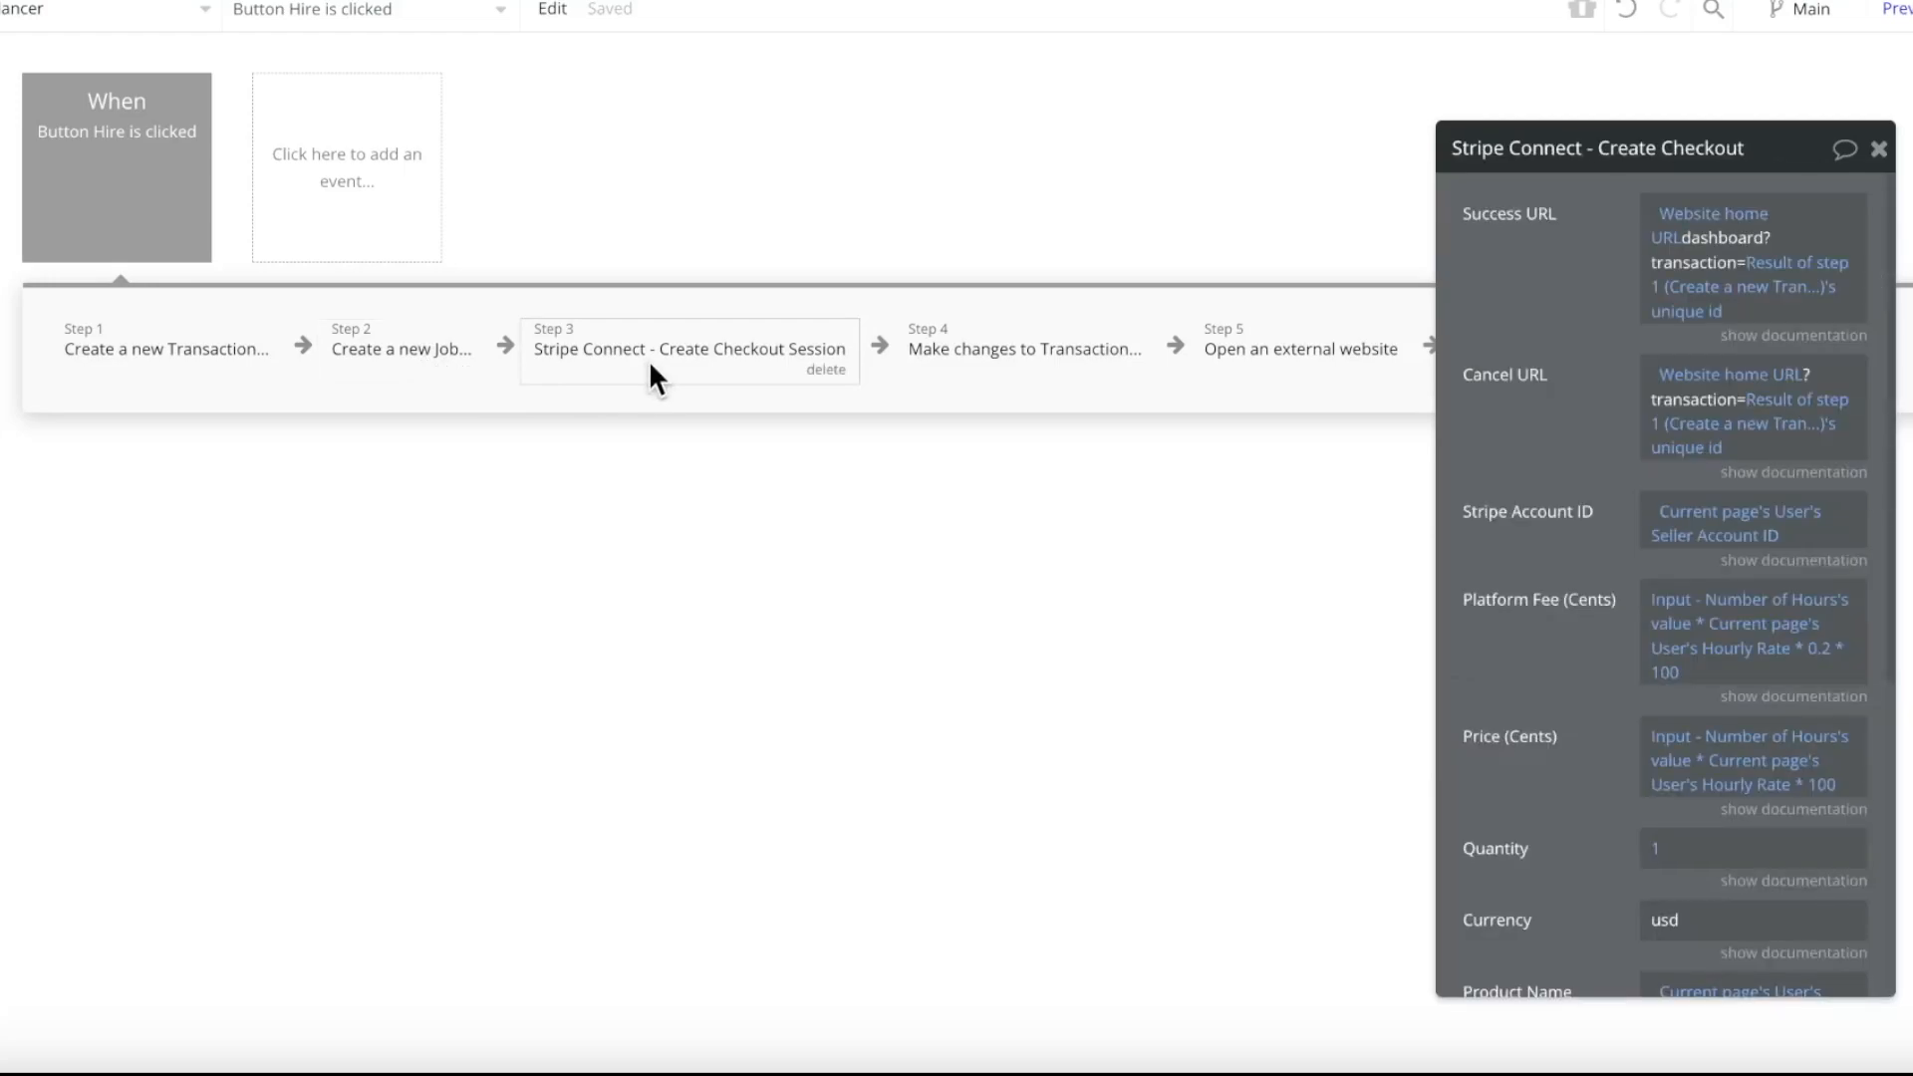
Delete the Stripe Connect - Create Checkout Session action and every action after it from the Hire button's workflow
left_click(811, 371)
left_click(764, 383)
left_click(742, 373)
left_click(697, 383)
left_click(697, 384)
Add a Stripe Connect - Create Checkout Session plugin action after the new Job action and move its property editor nearer the workflow
left_click(619, 376)
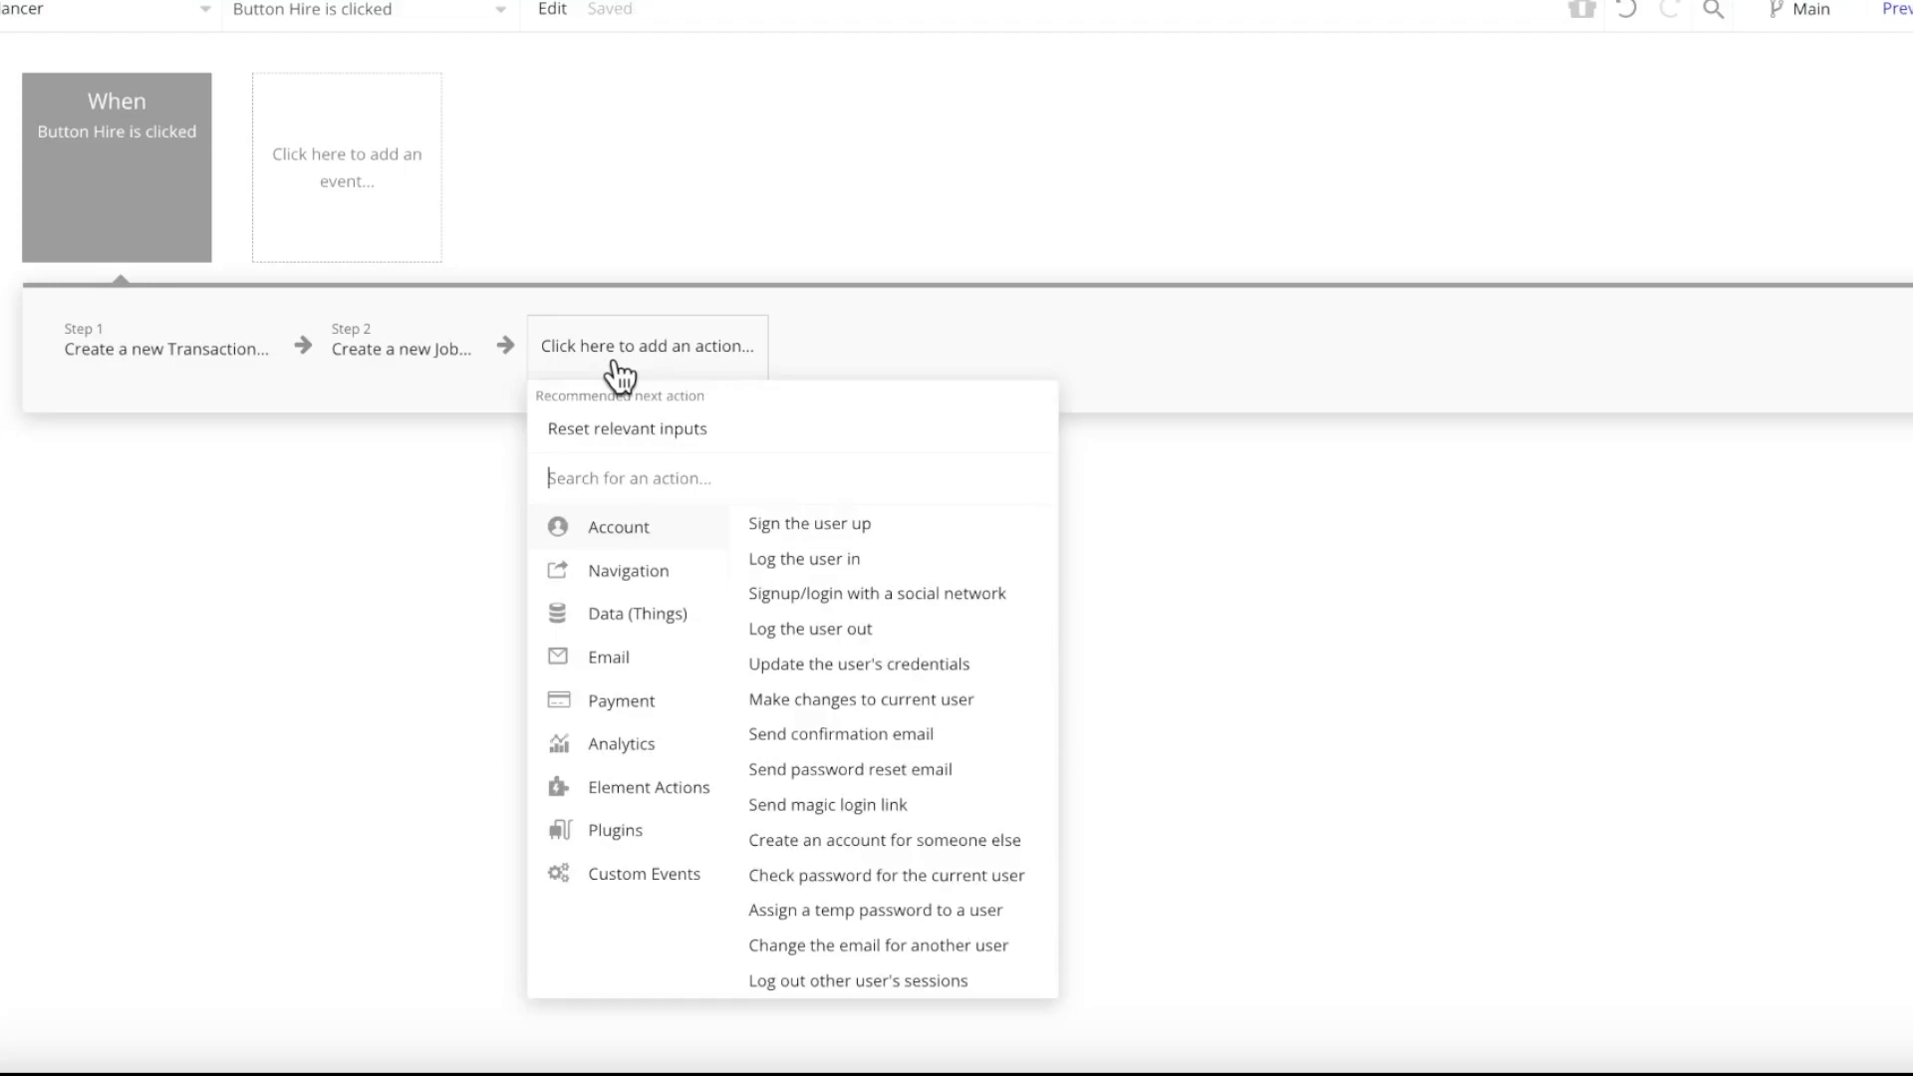
left_click(669, 835)
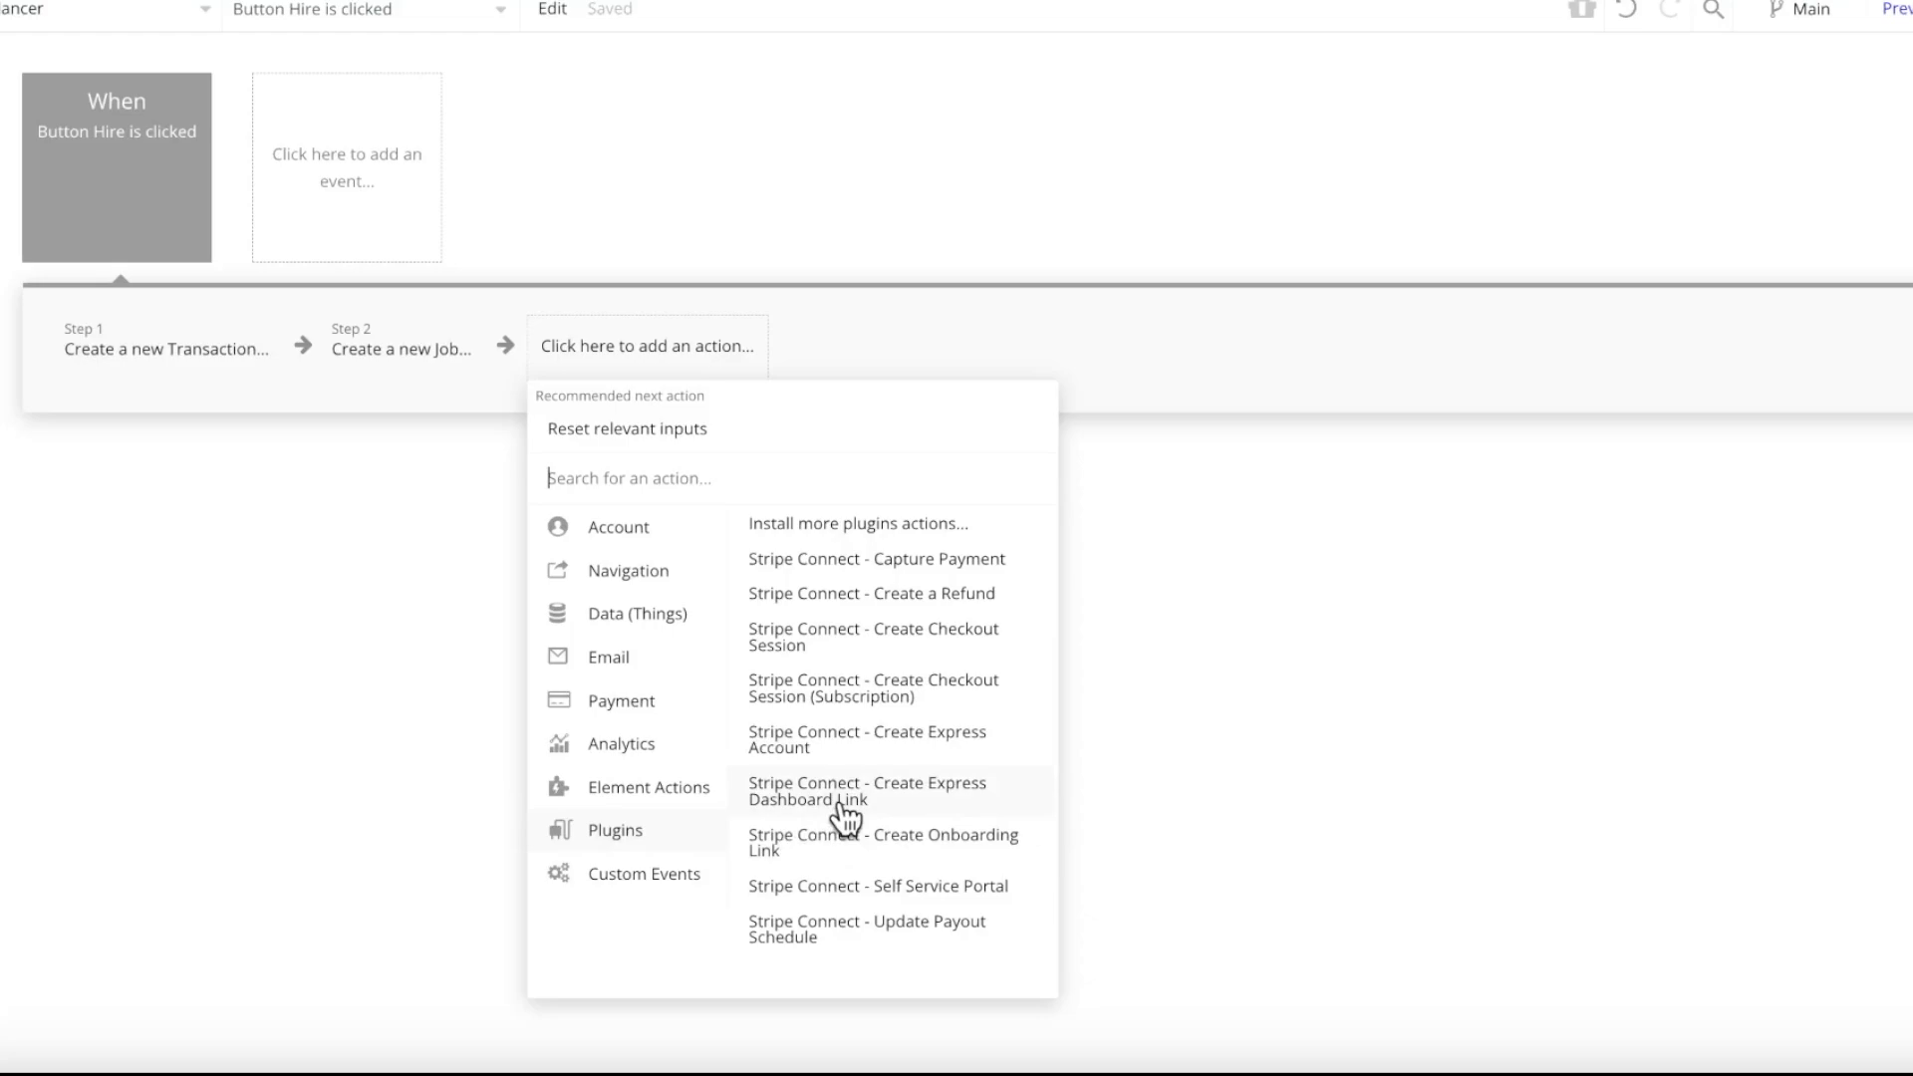
left_click(912, 643)
left_click_drag(1547, 397, 1026, 410)
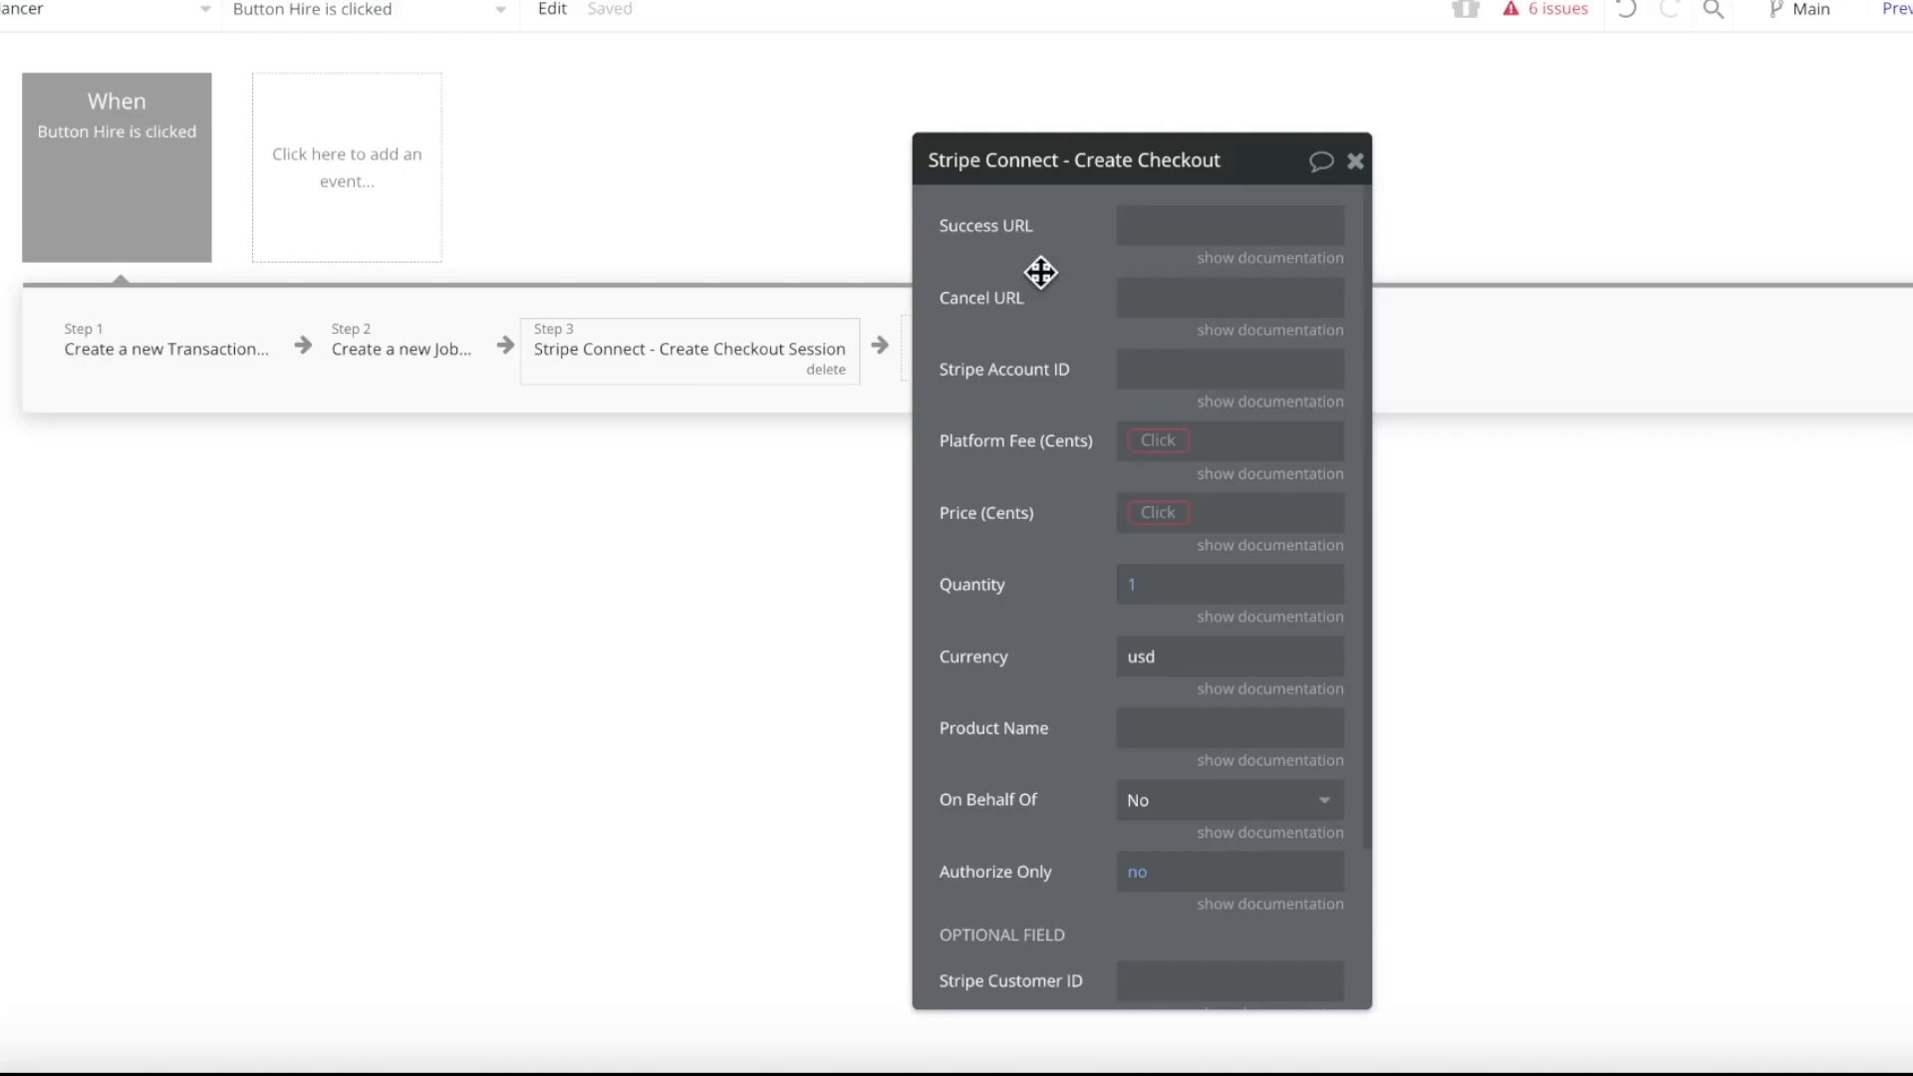
Set the checkout session's Success URL to the dynamic Website home URL followed by the text "dashboard"
left_click(1144, 226)
left_click(1399, 225)
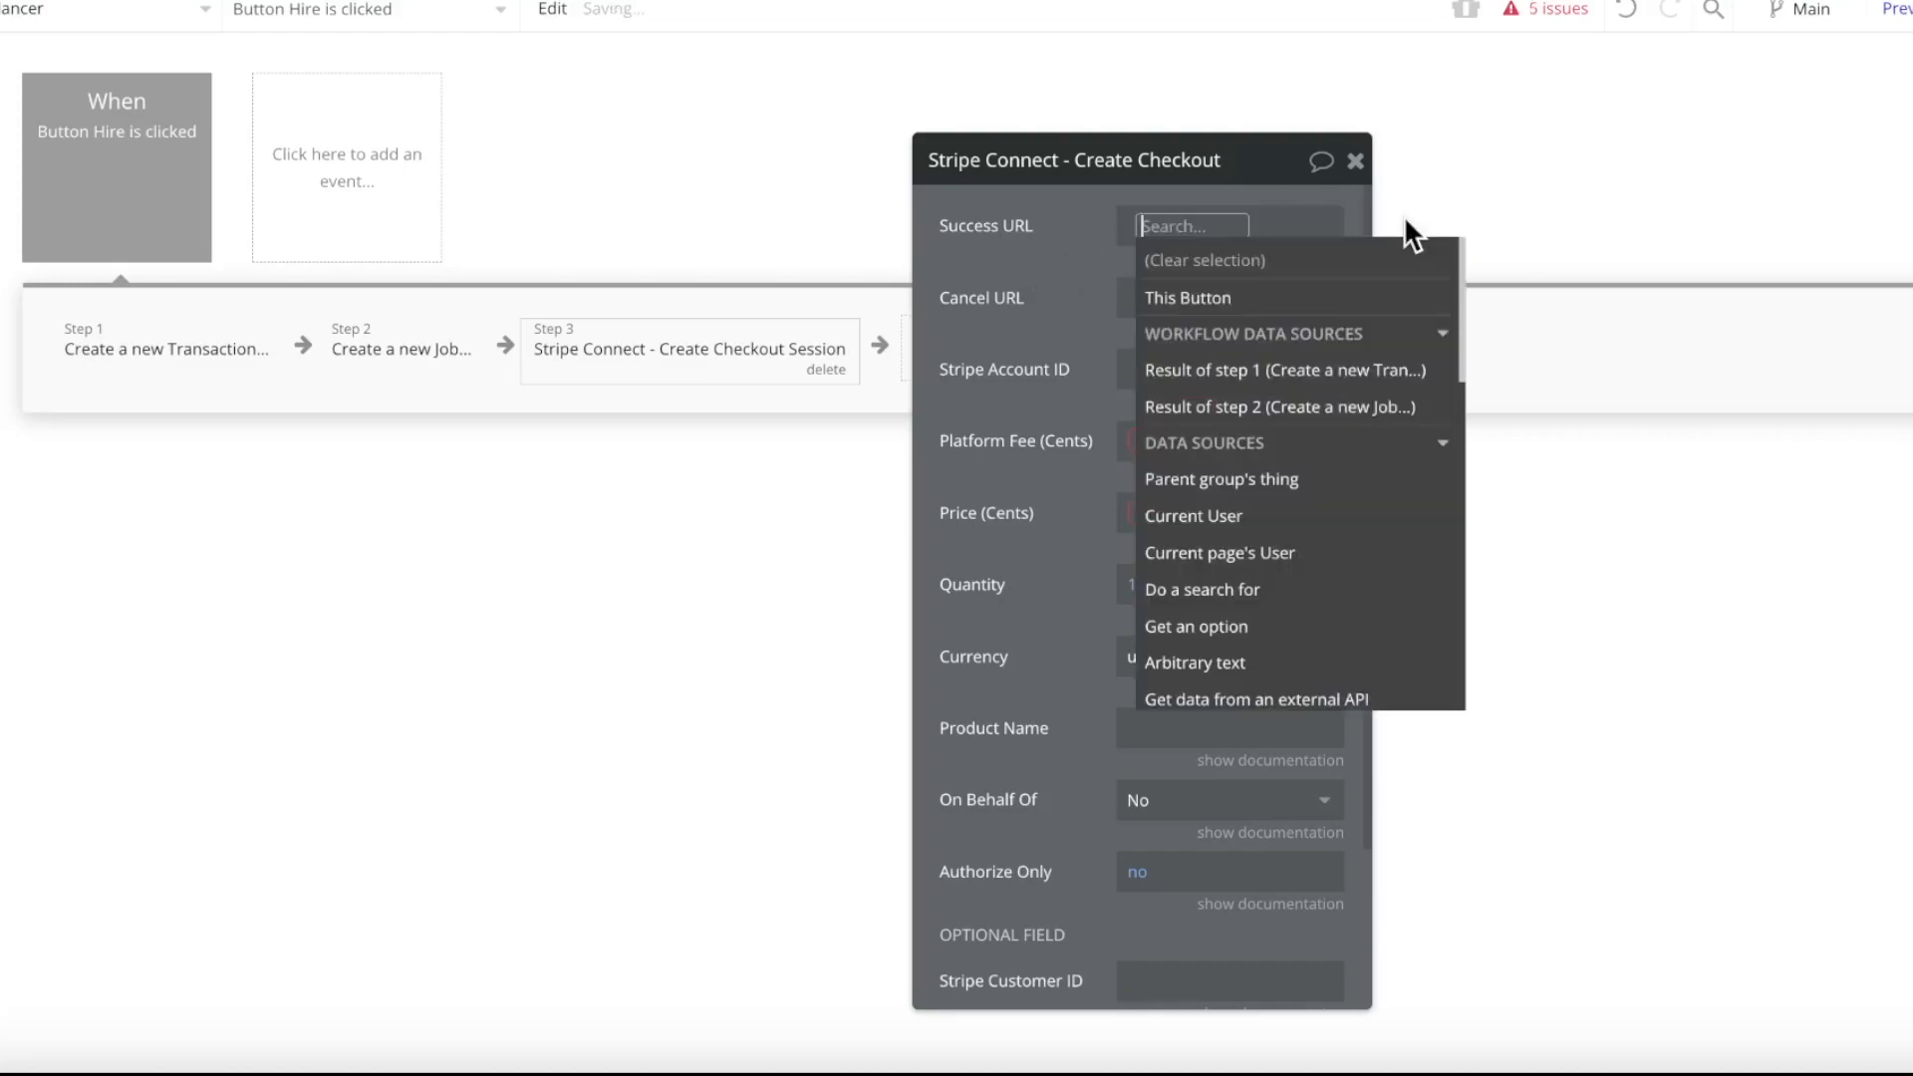
type("thi")
key("BackSpace")
key("BackSpace")
key("BackSpace")
type("web")
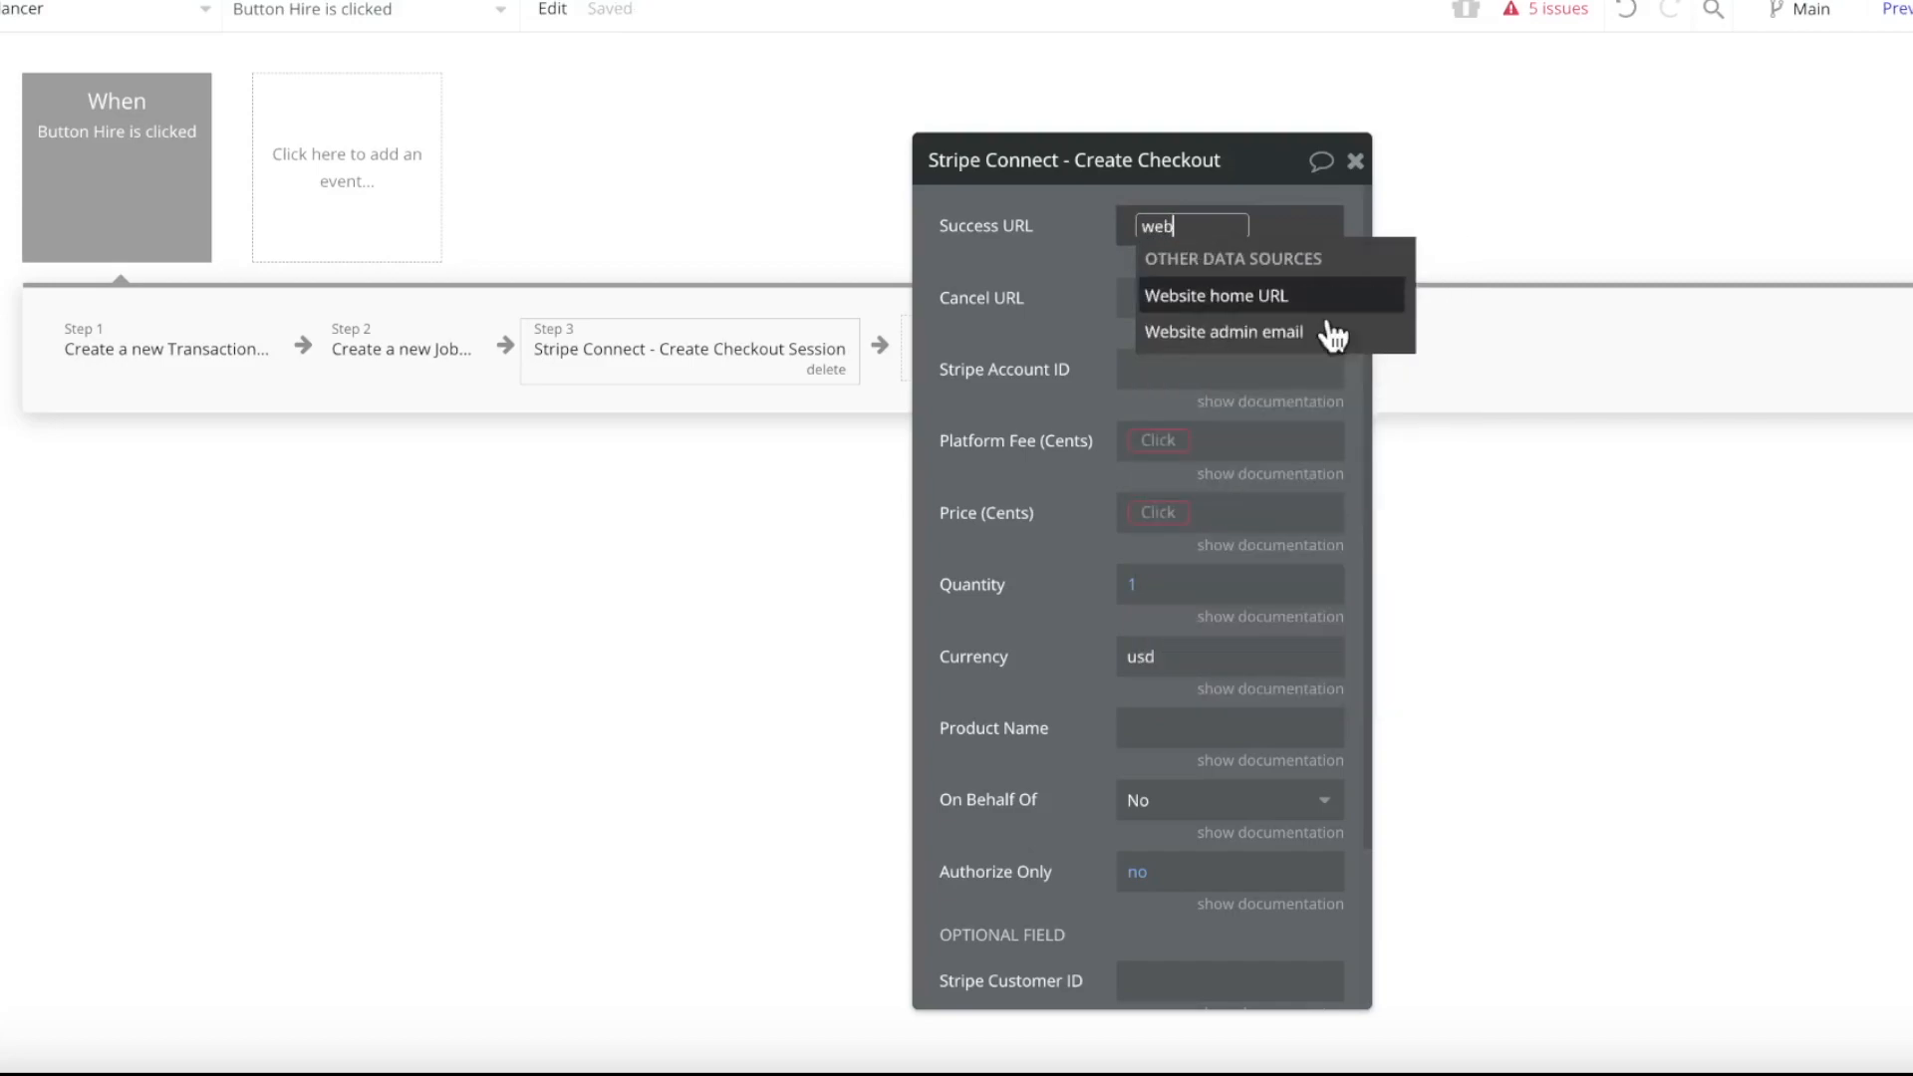
left_click(1260, 302)
left_click(1029, 272)
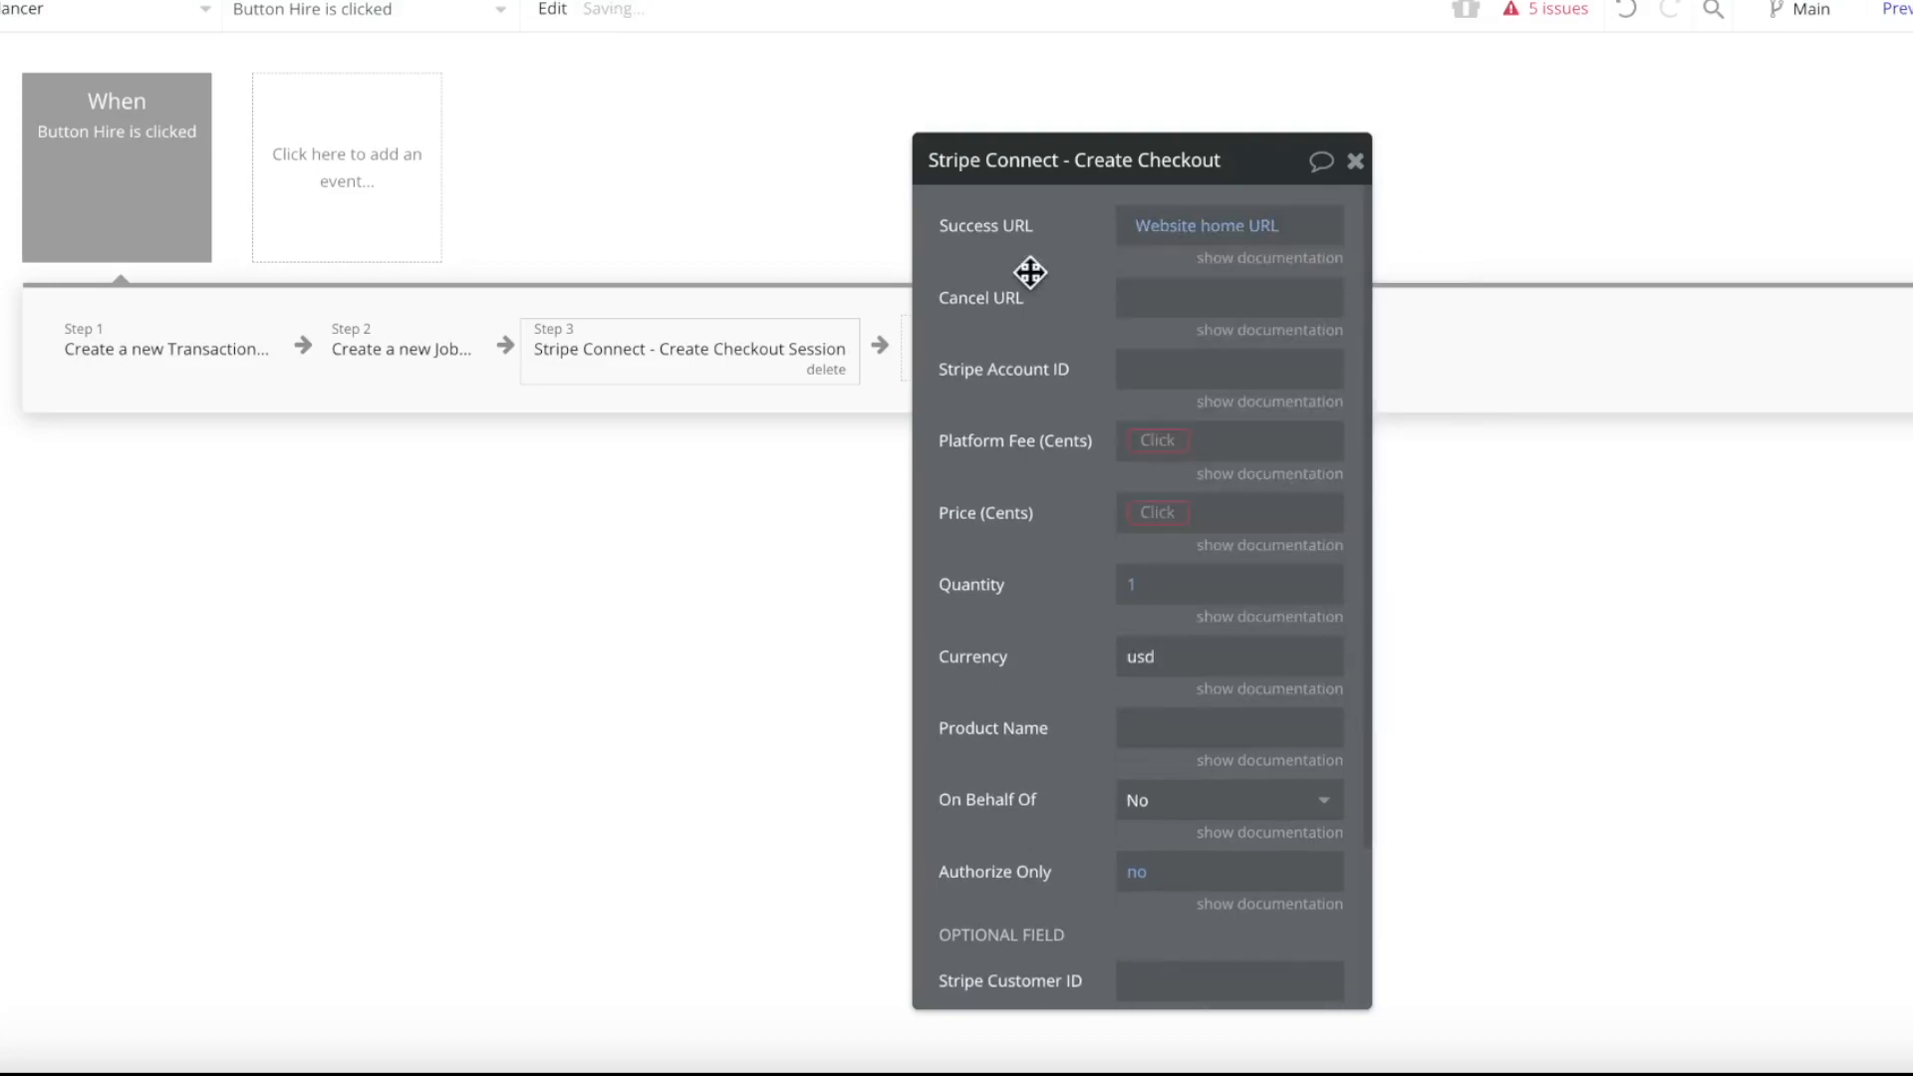
left_click(1313, 229)
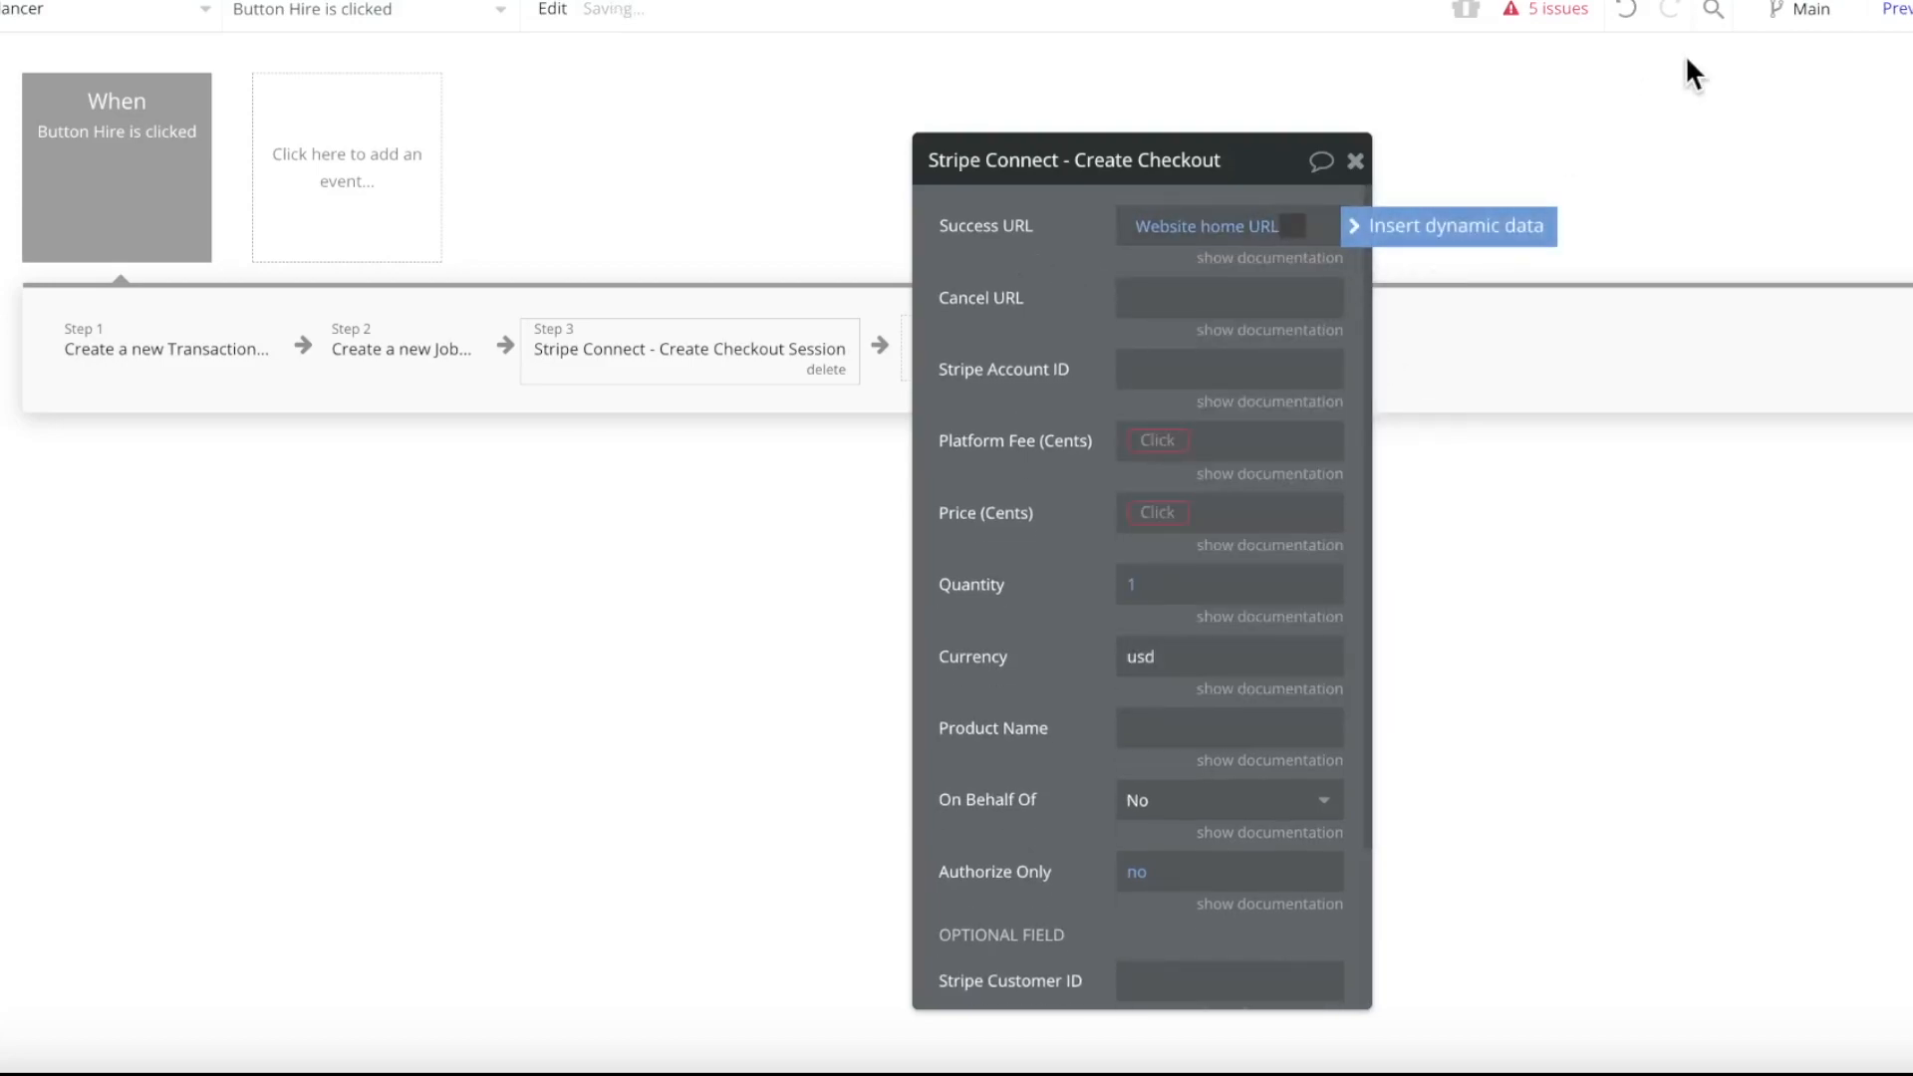
type("dashboard")
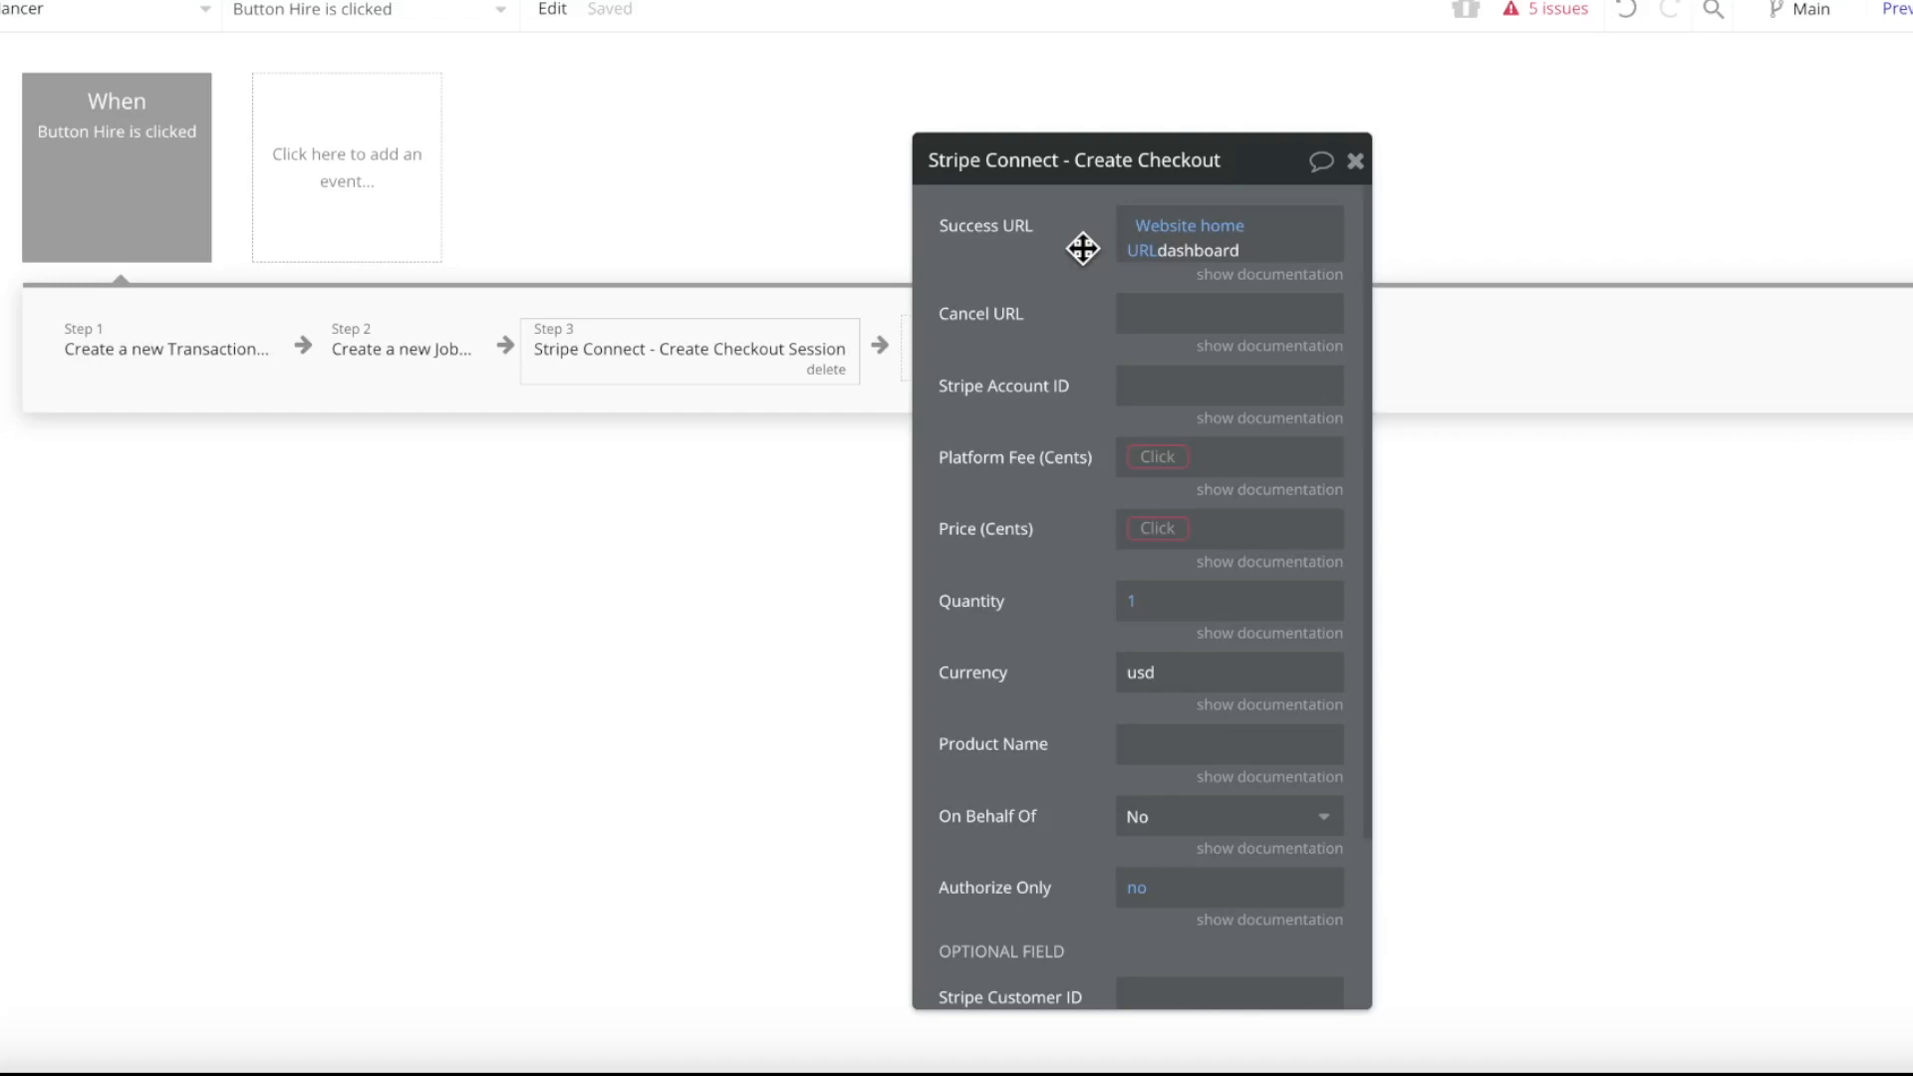
Set the checkout session's Cancel URL to the dynamic Website home URL
left_click(1217, 311)
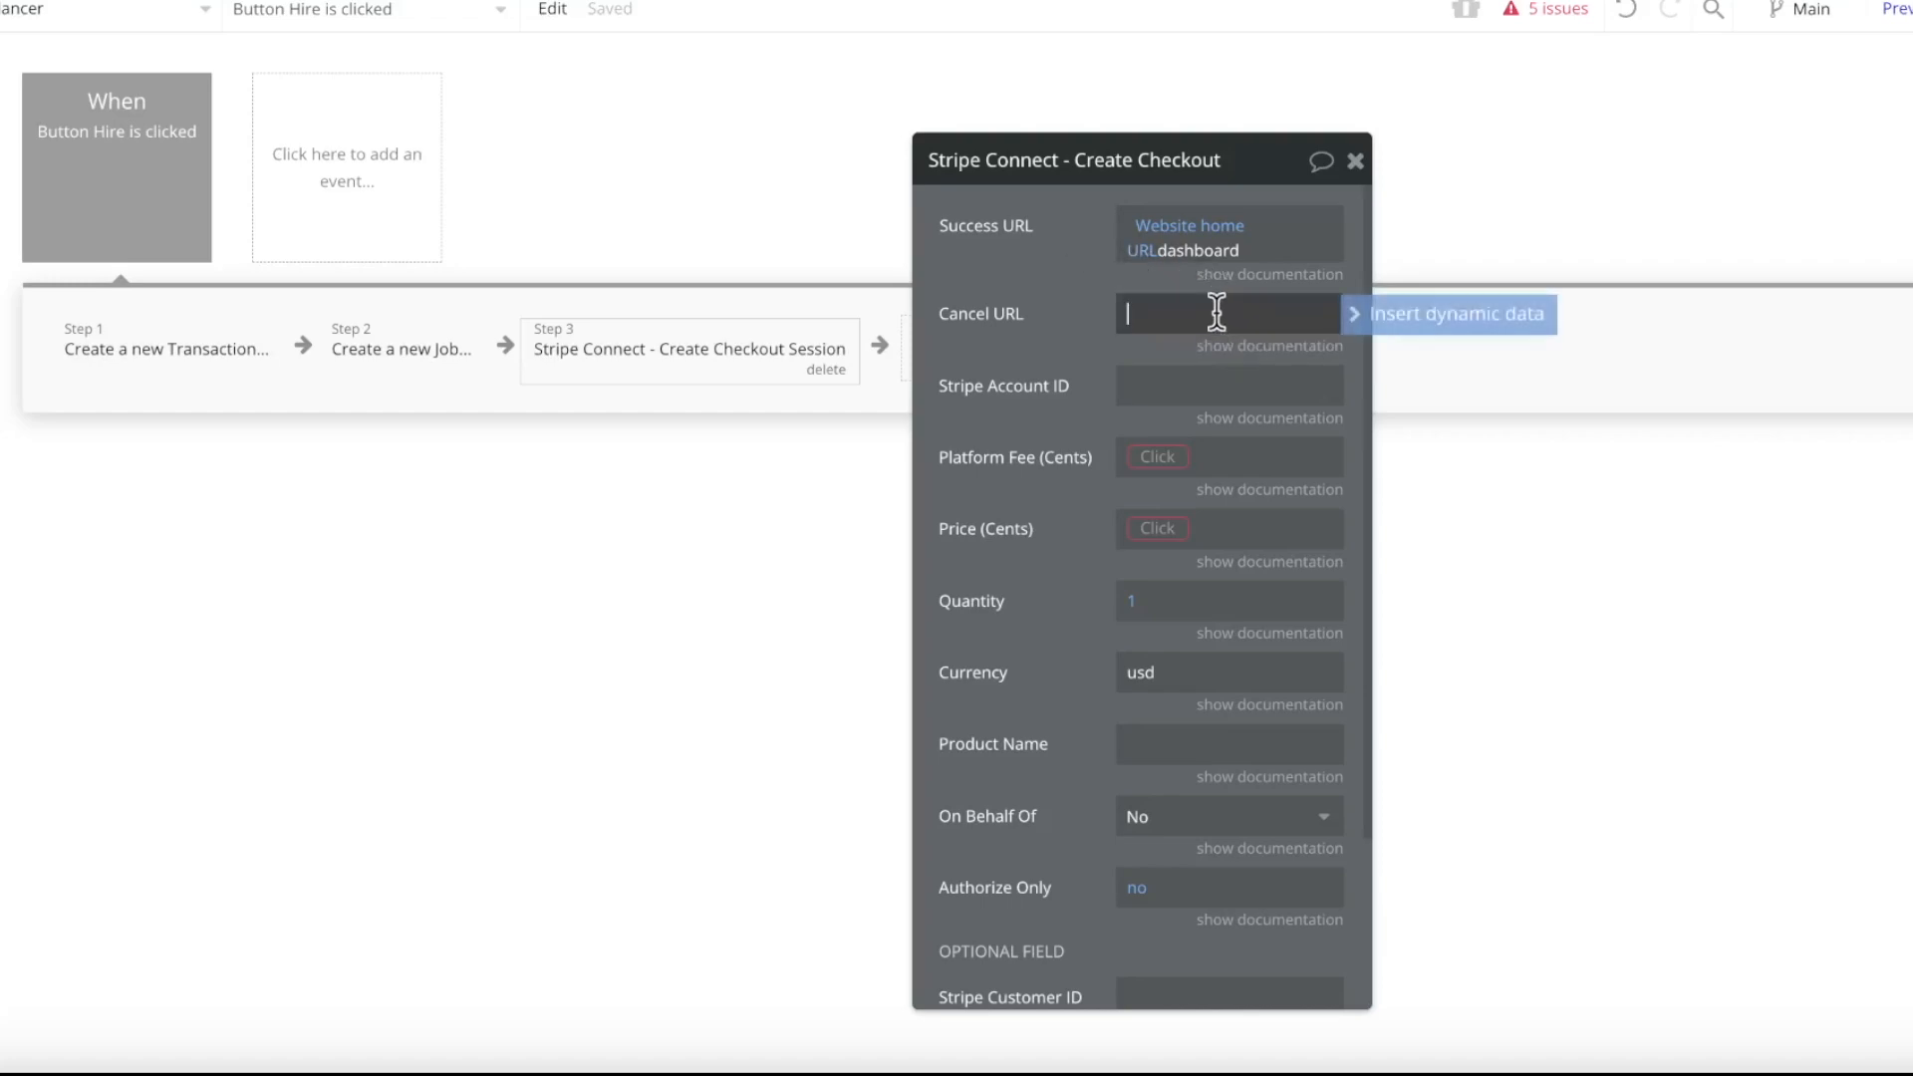
left_click(1399, 317)
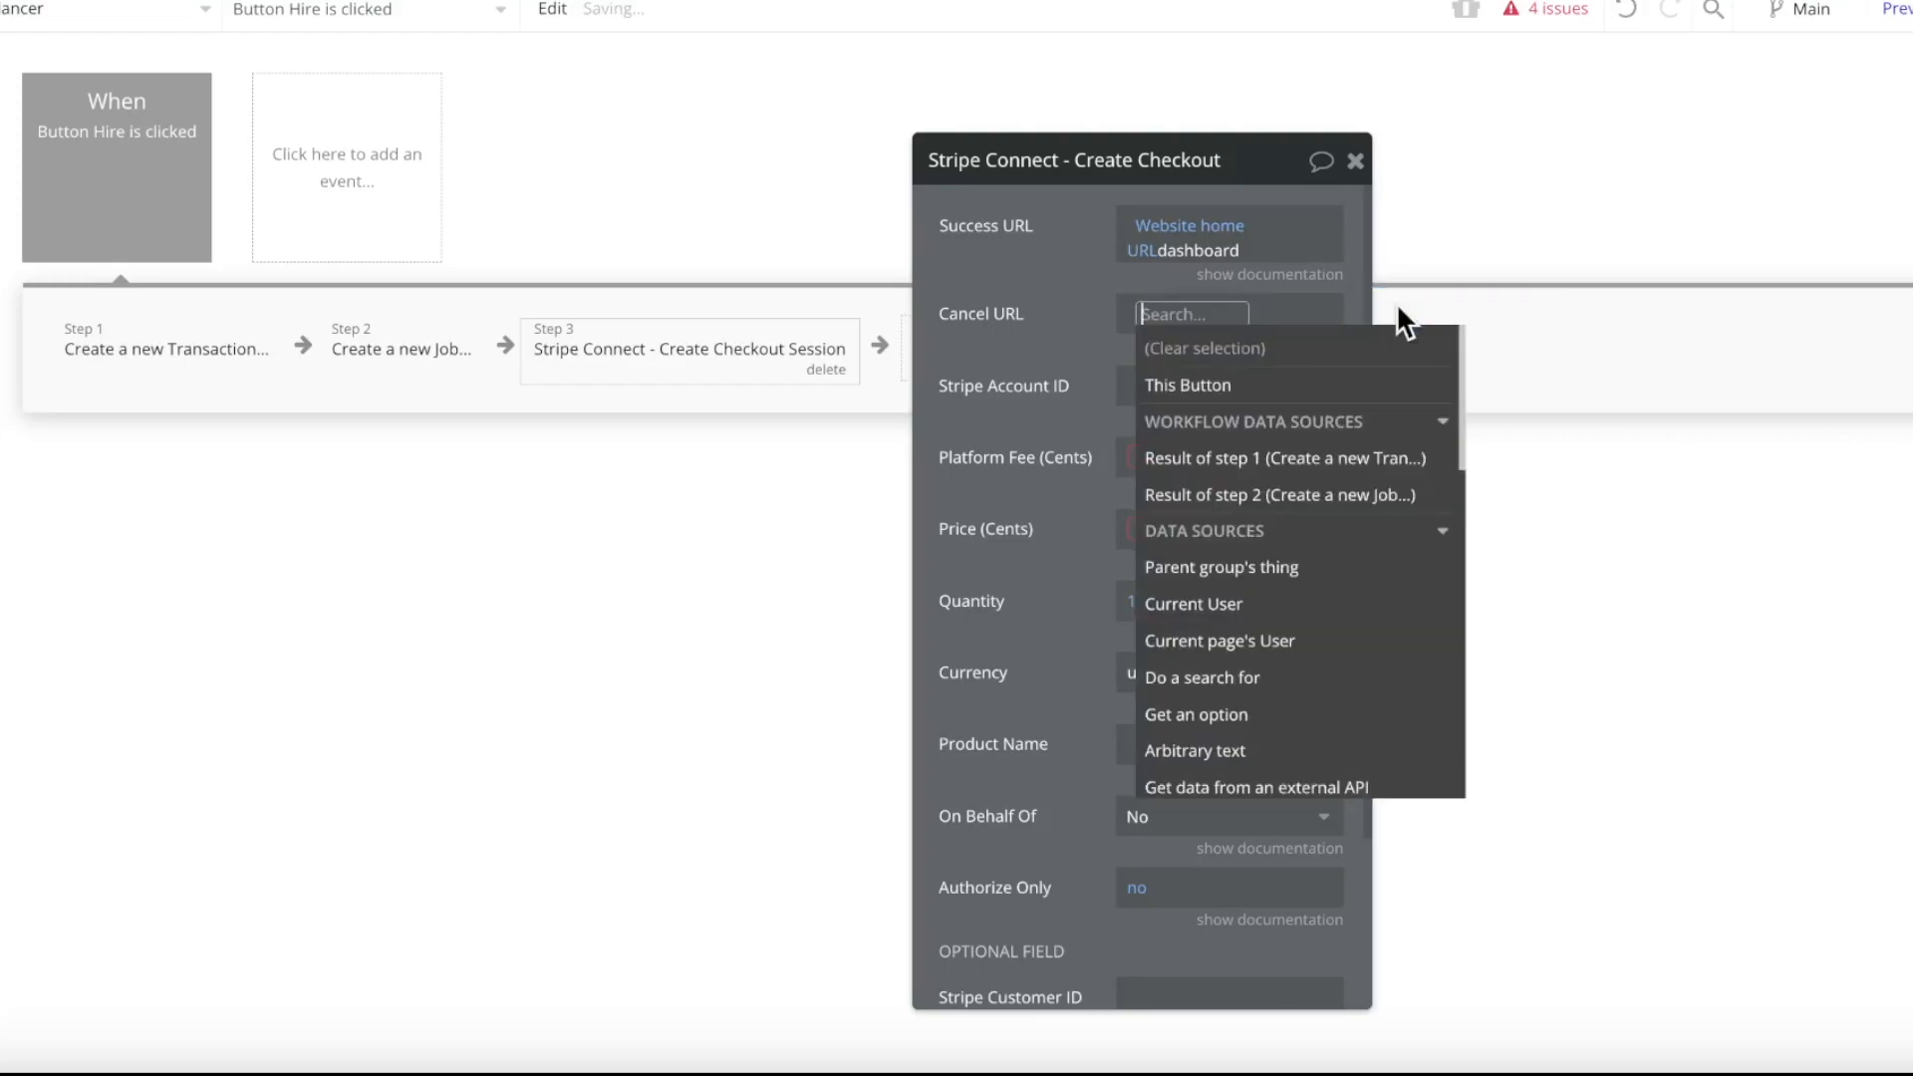
type("we")
left_click(1335, 384)
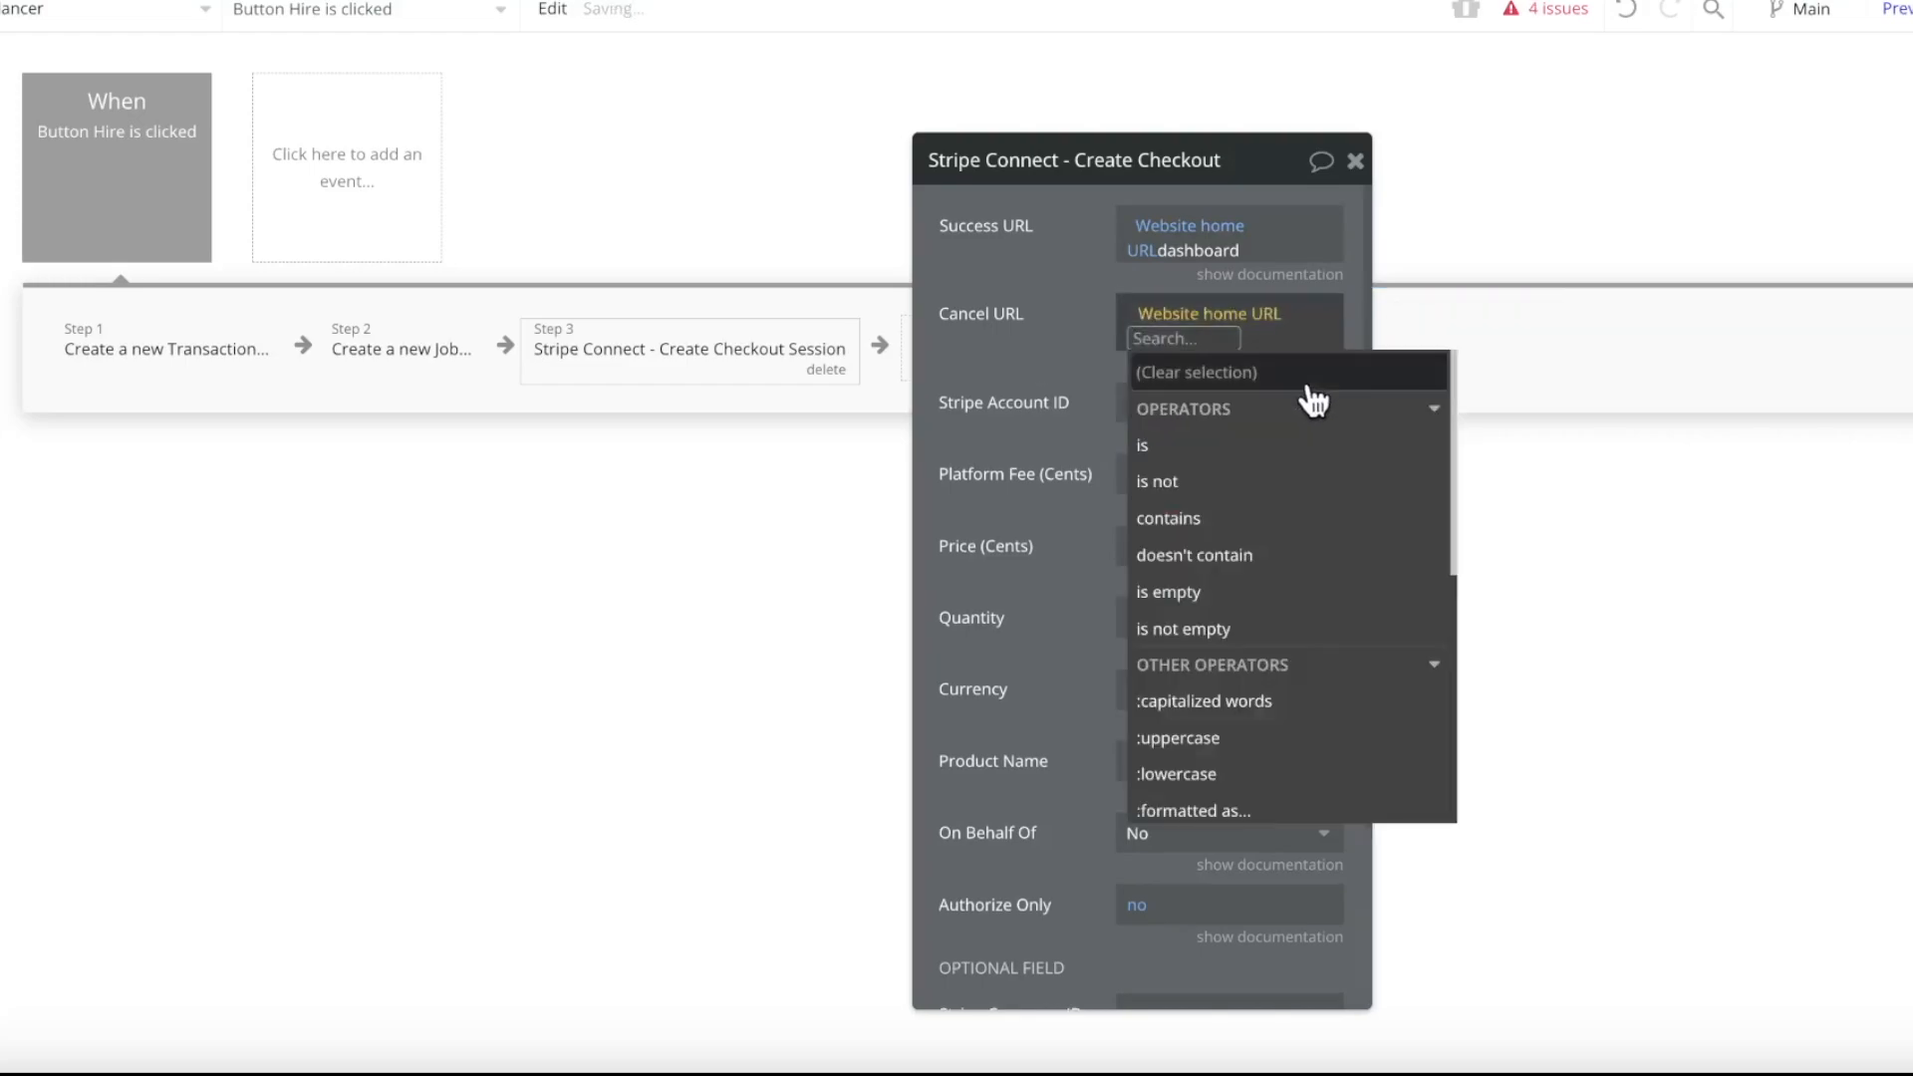
left_click(1089, 335)
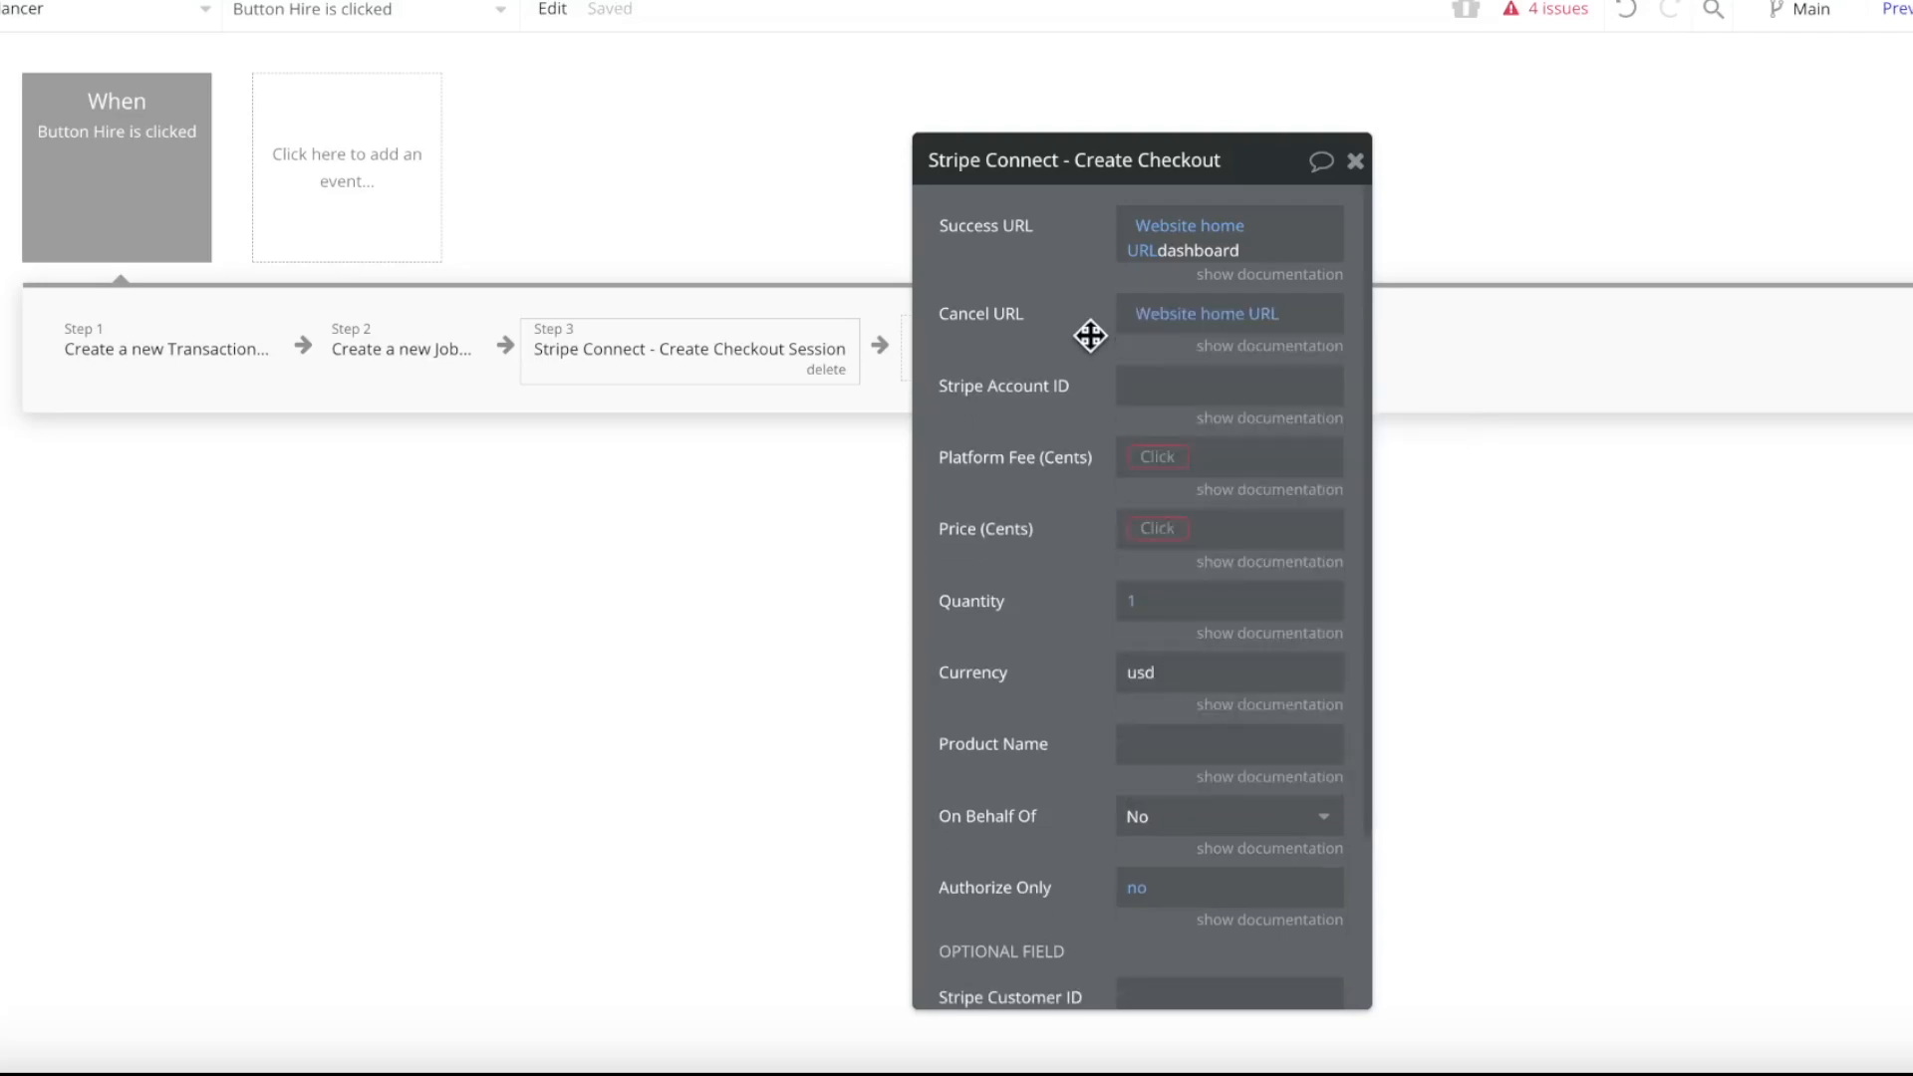
Set the checkout session's Stripe Account ID to Current page's User's Seller Account ID
left_click(1169, 387)
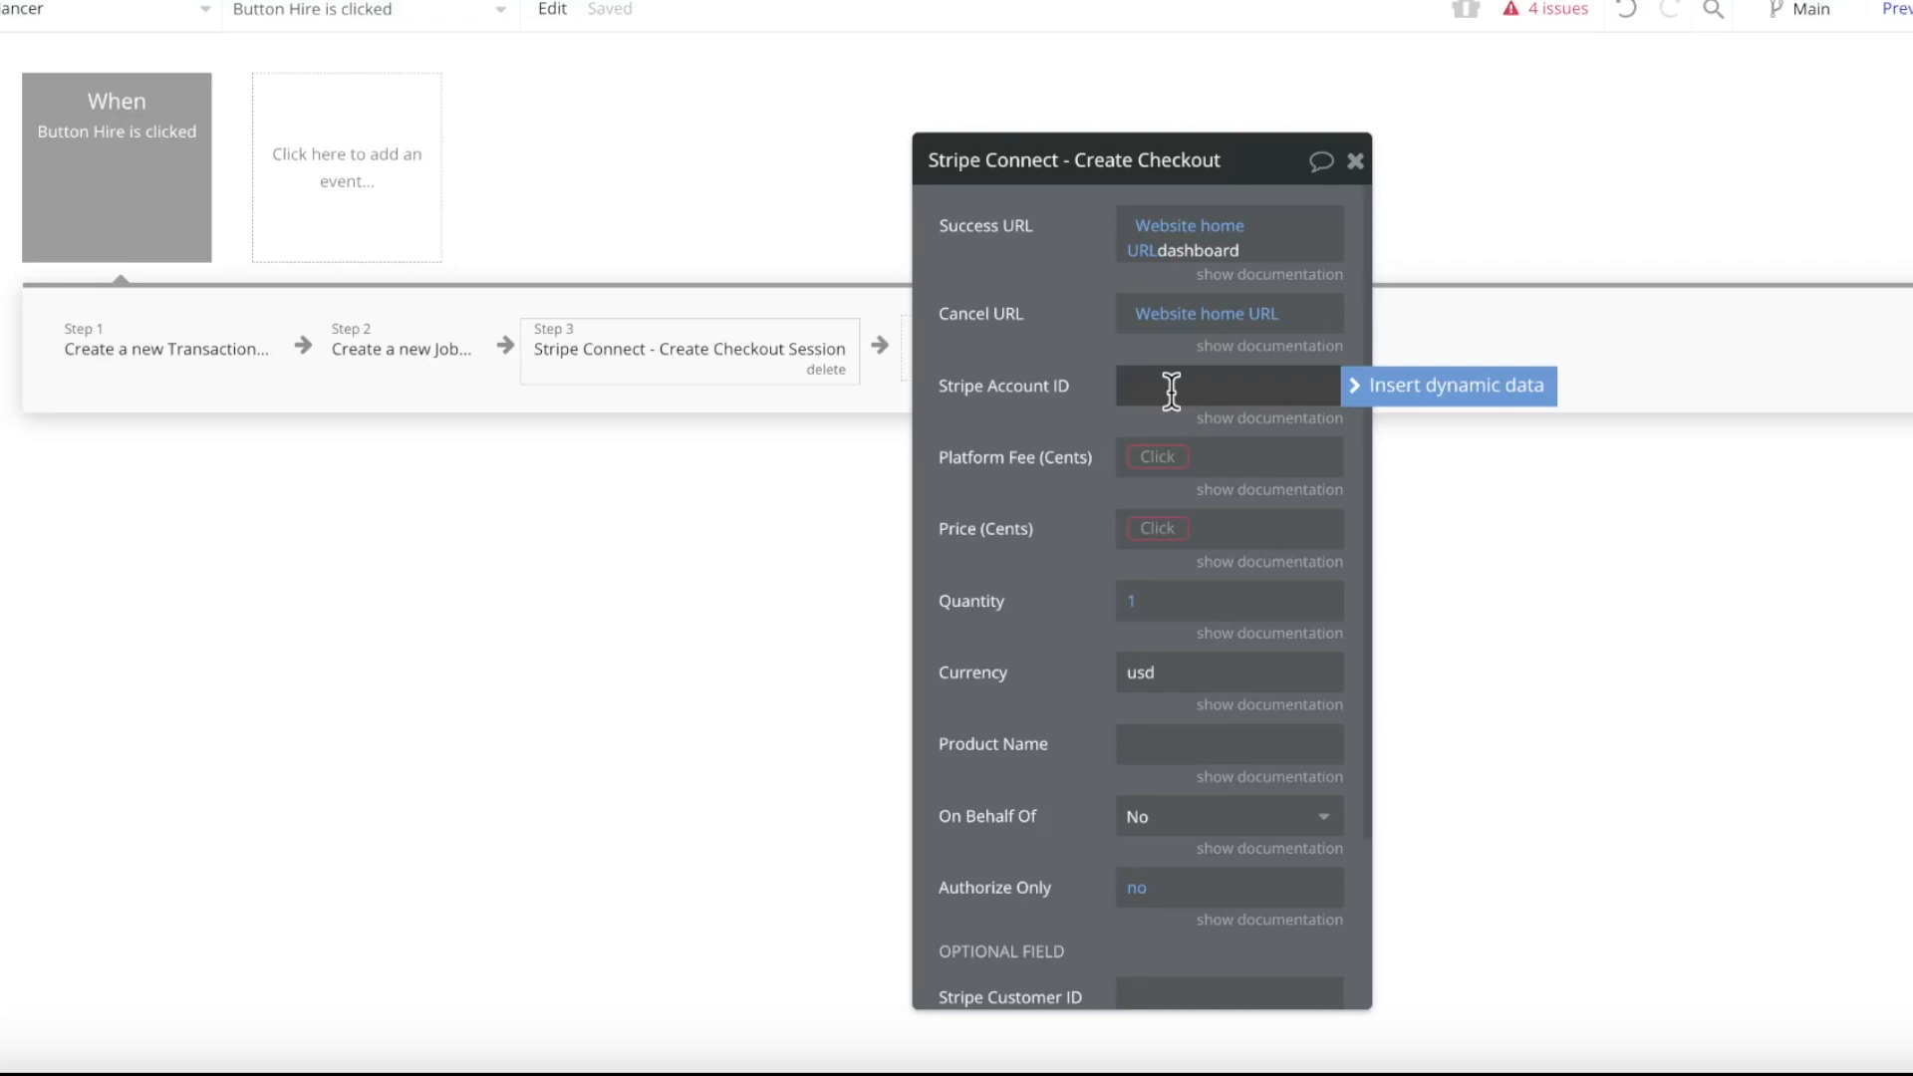
left_click(1378, 397)
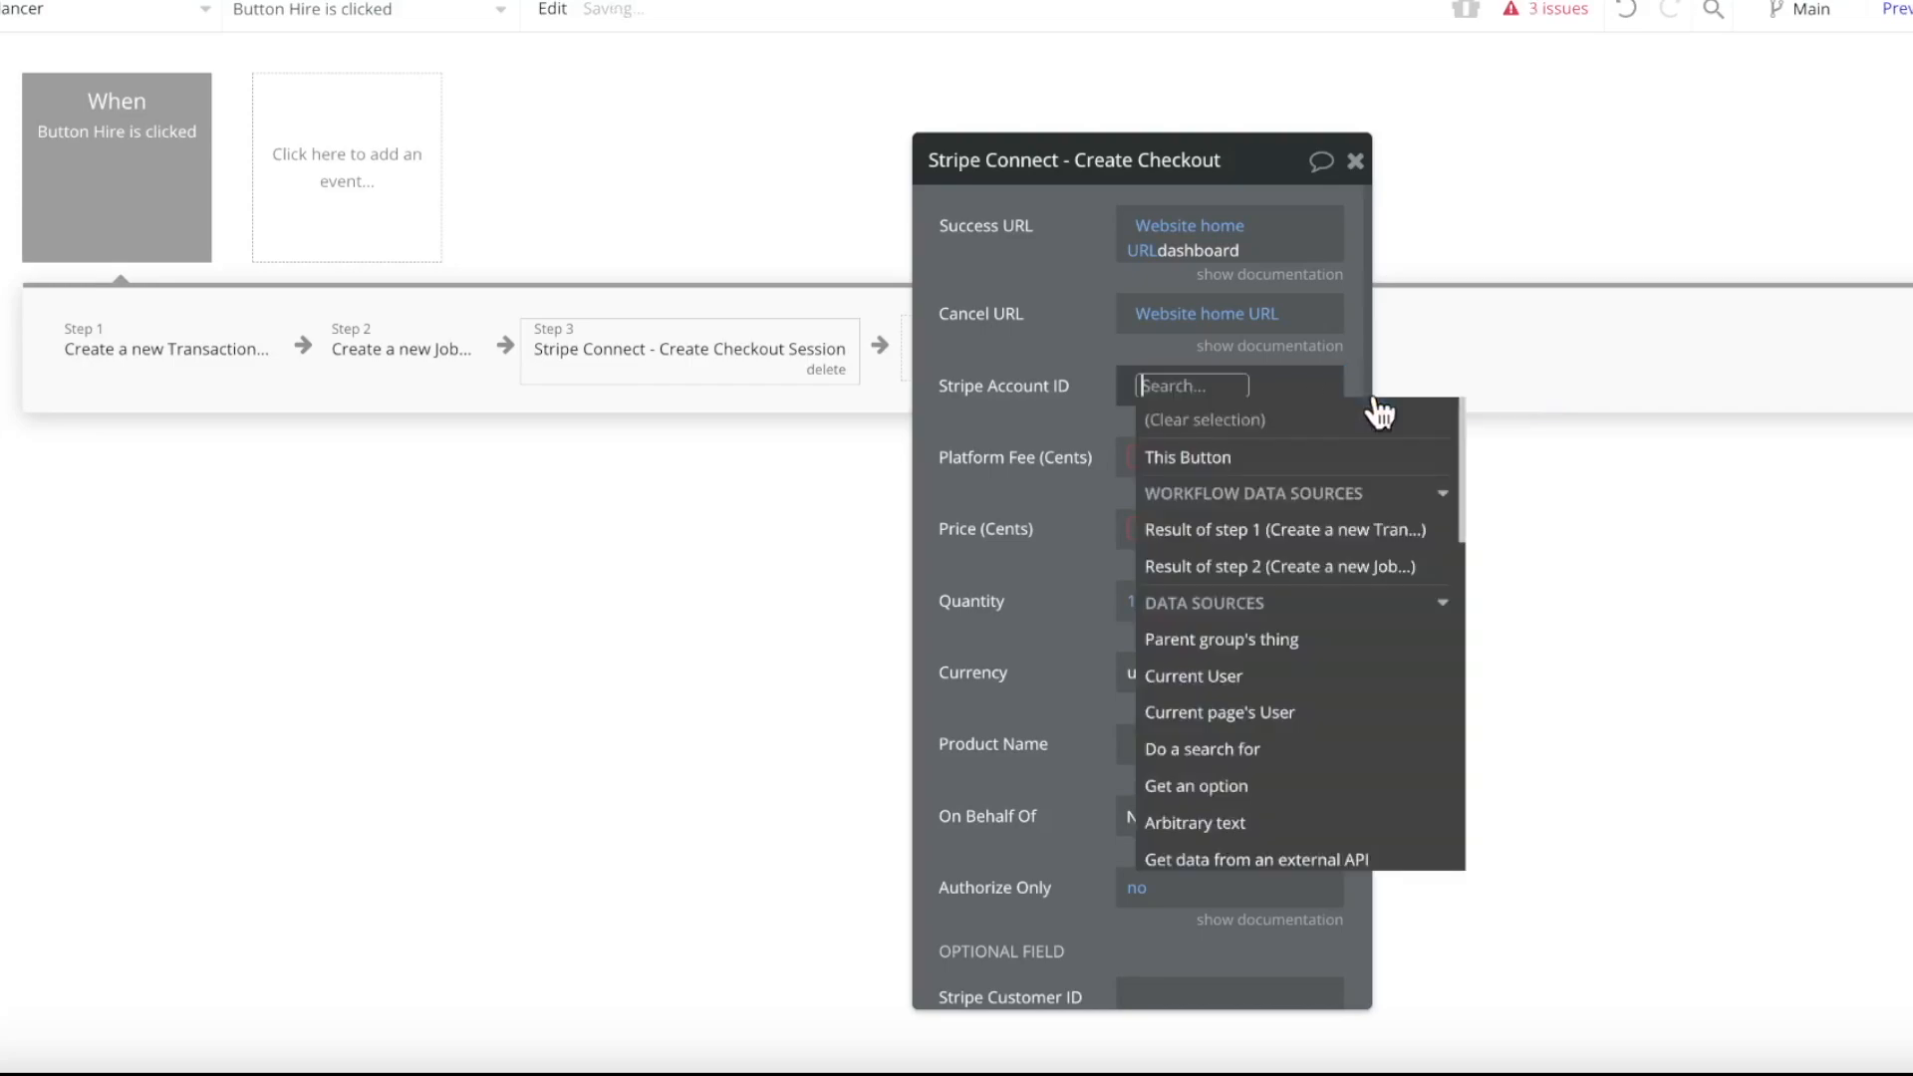
left_click(1287, 725)
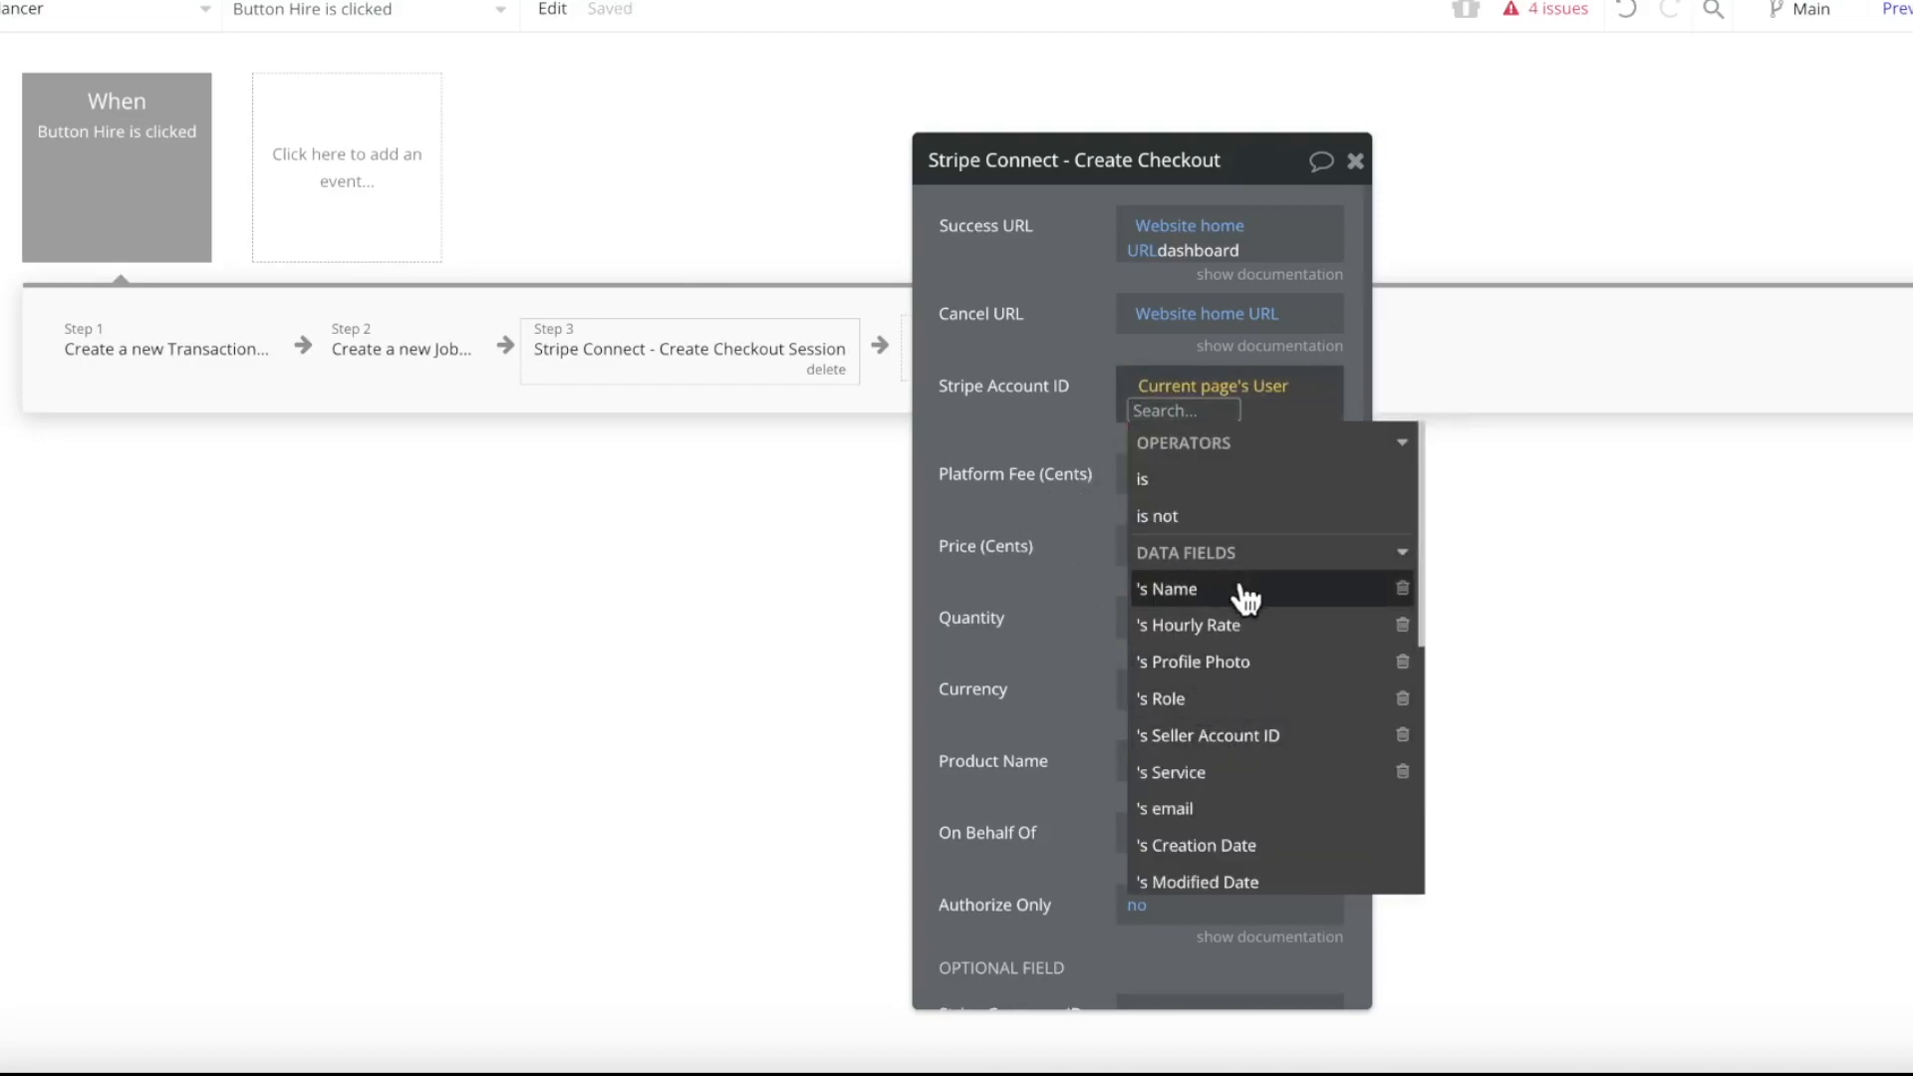
left_click(1275, 737)
left_click(1016, 460)
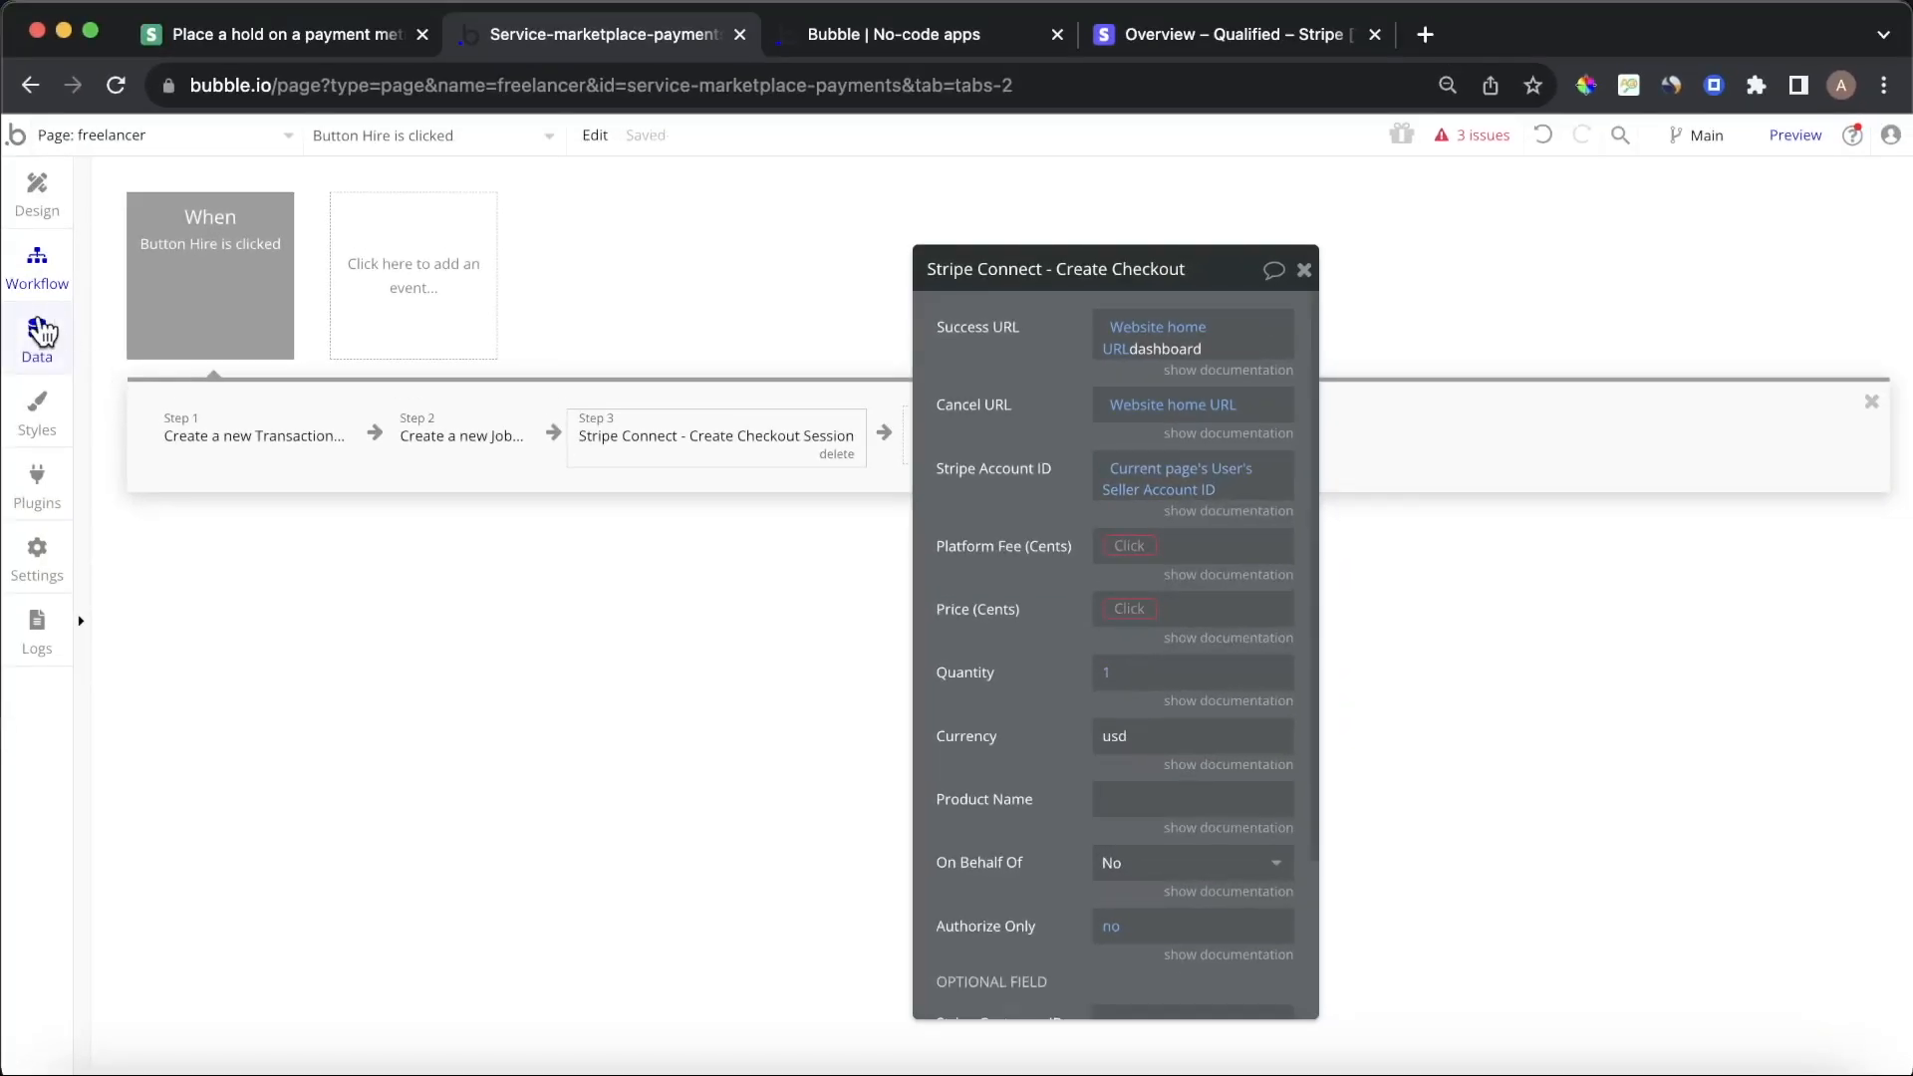
Inspect the Seller Account ID in the digital marketing freelancer's database record, cancel without changes and return to the Hire workflow
left_click(36, 336)
left_click(402, 209)
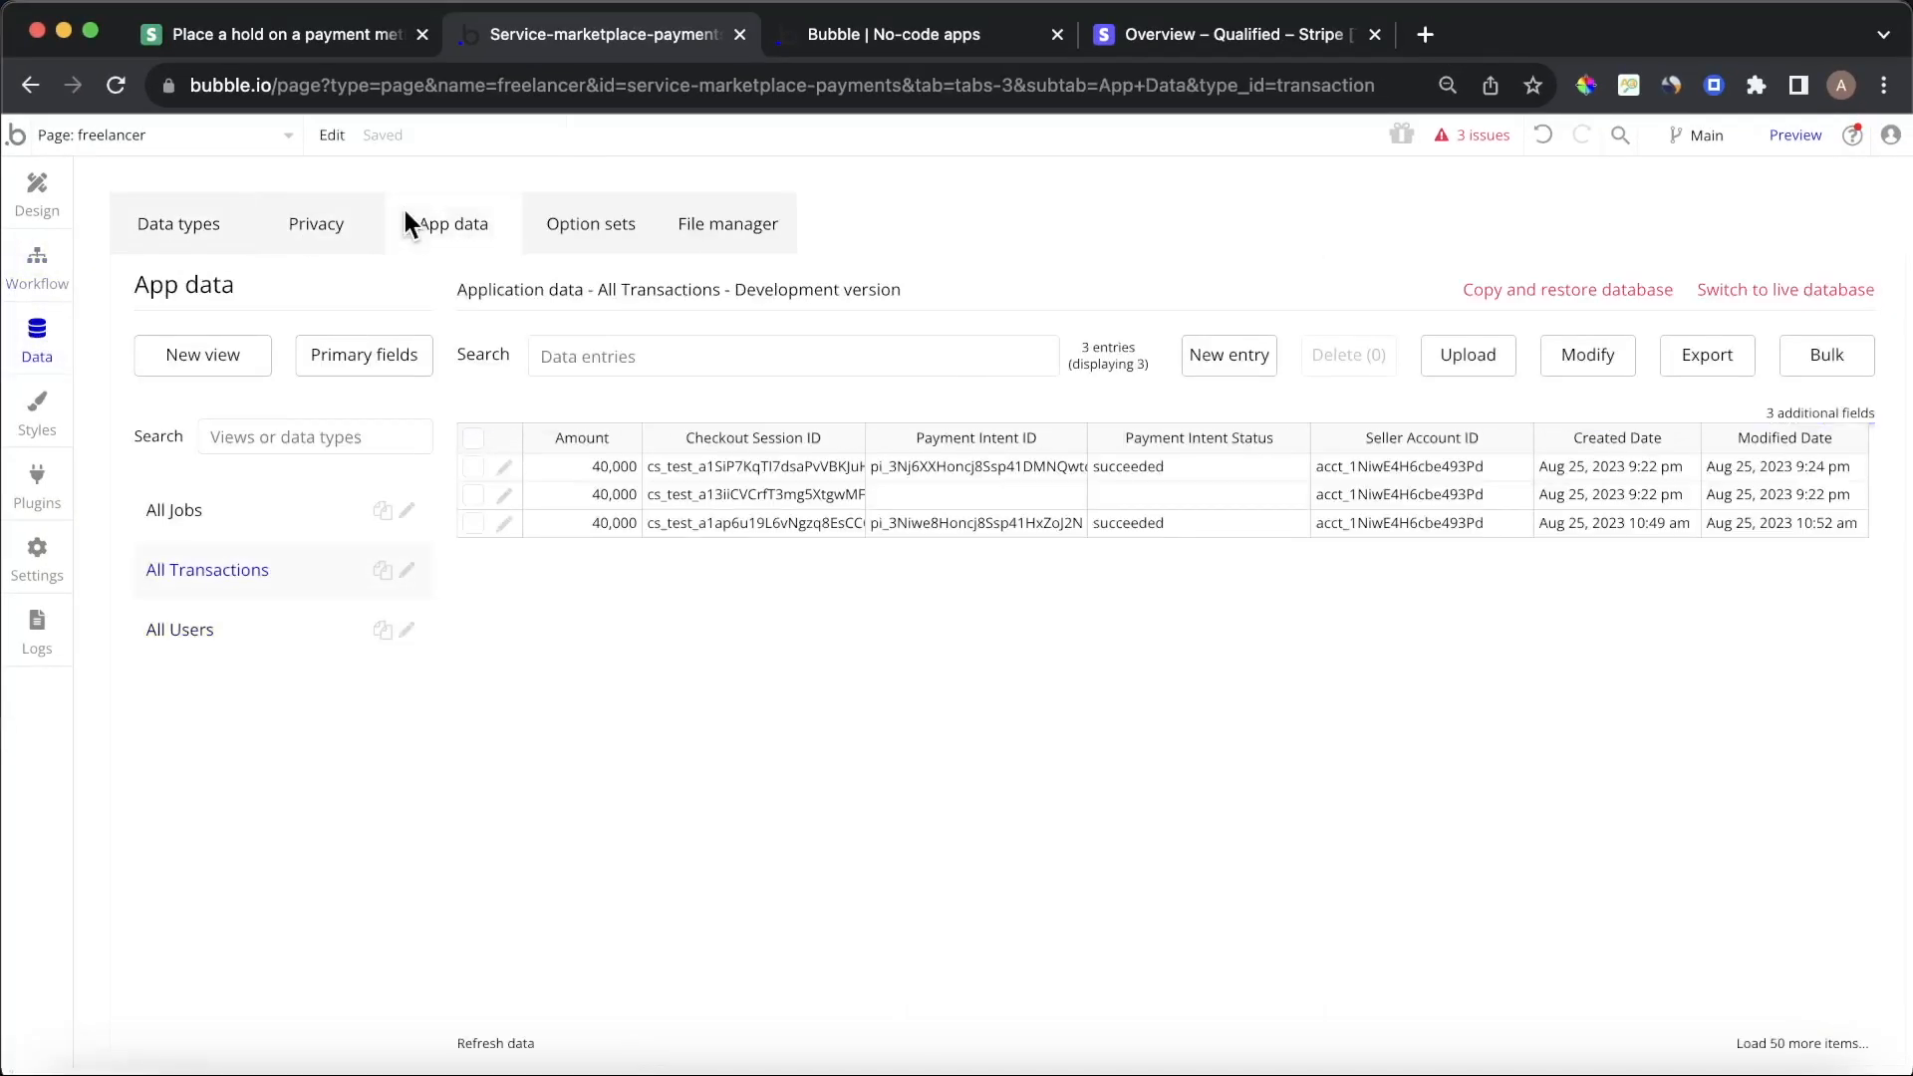
left_click(219, 632)
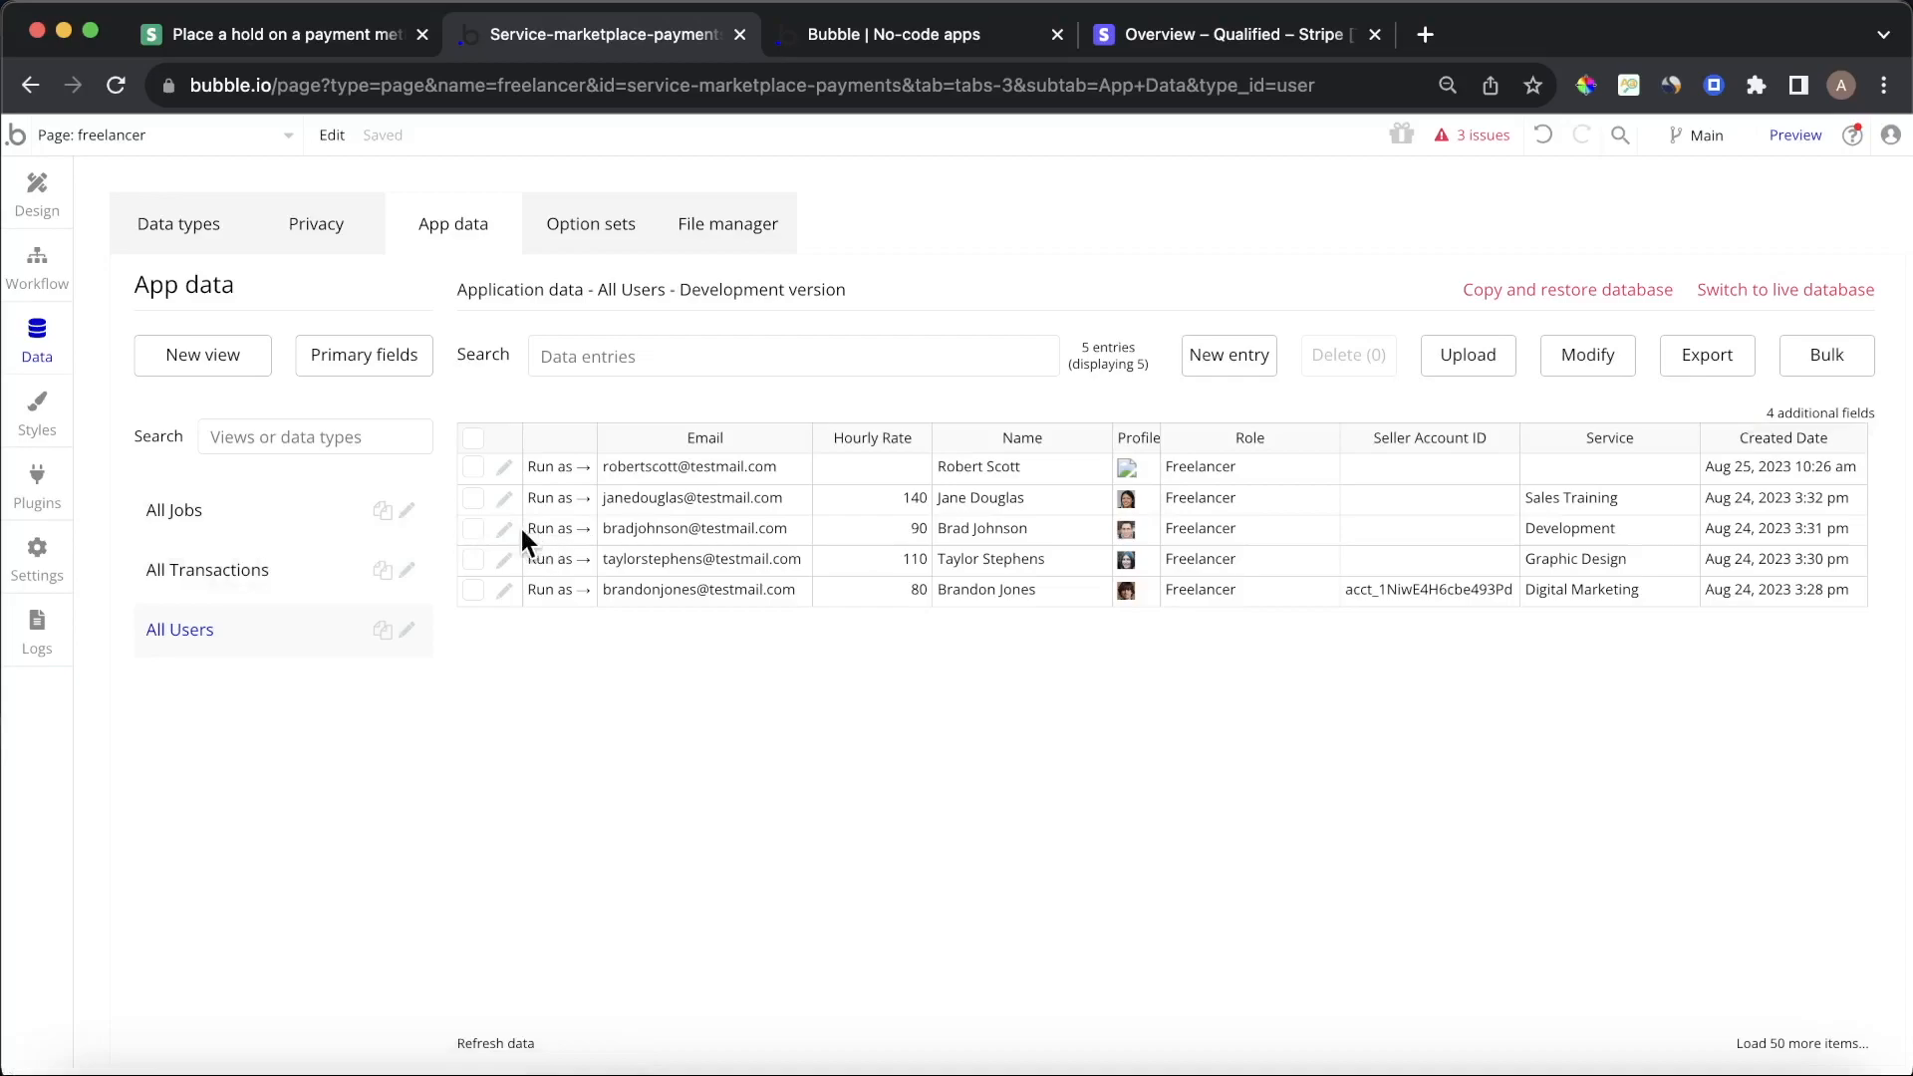
left_click(497, 589)
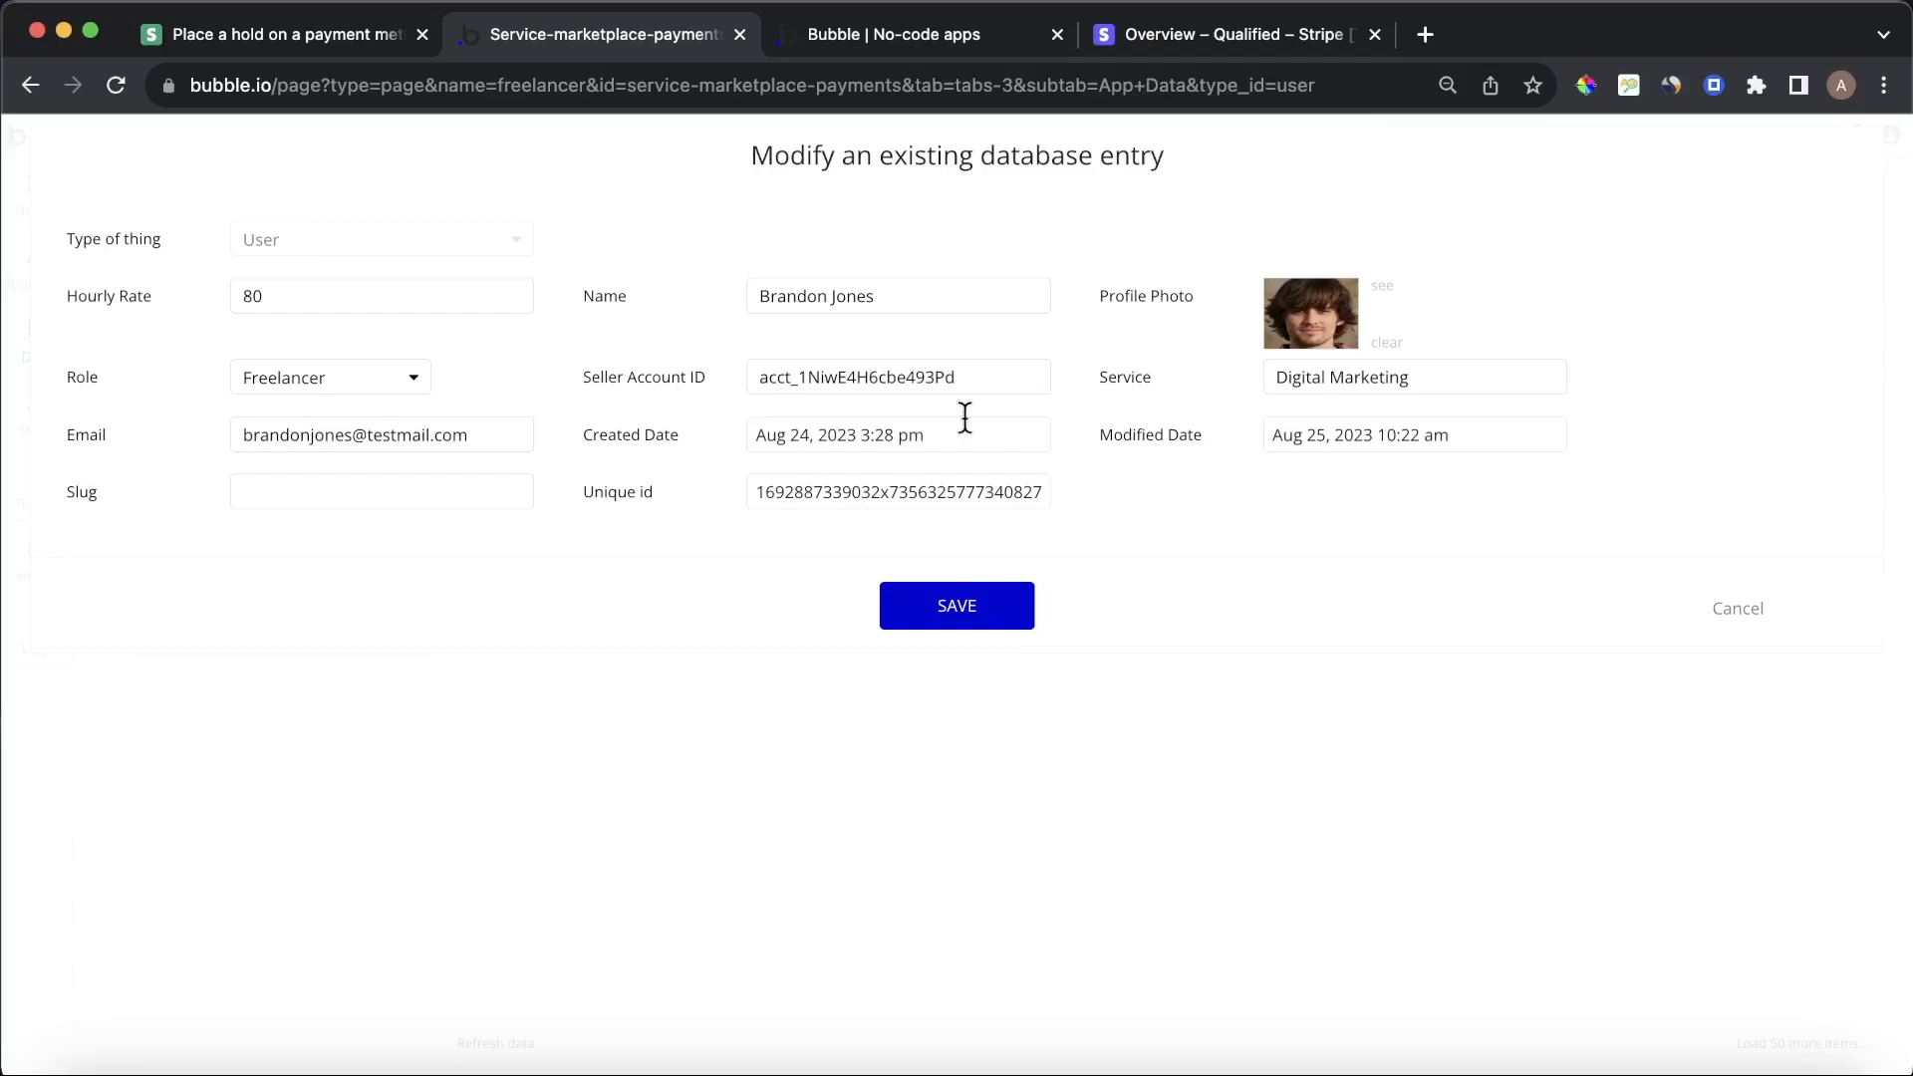
left_click(1753, 625)
left_click(34, 275)
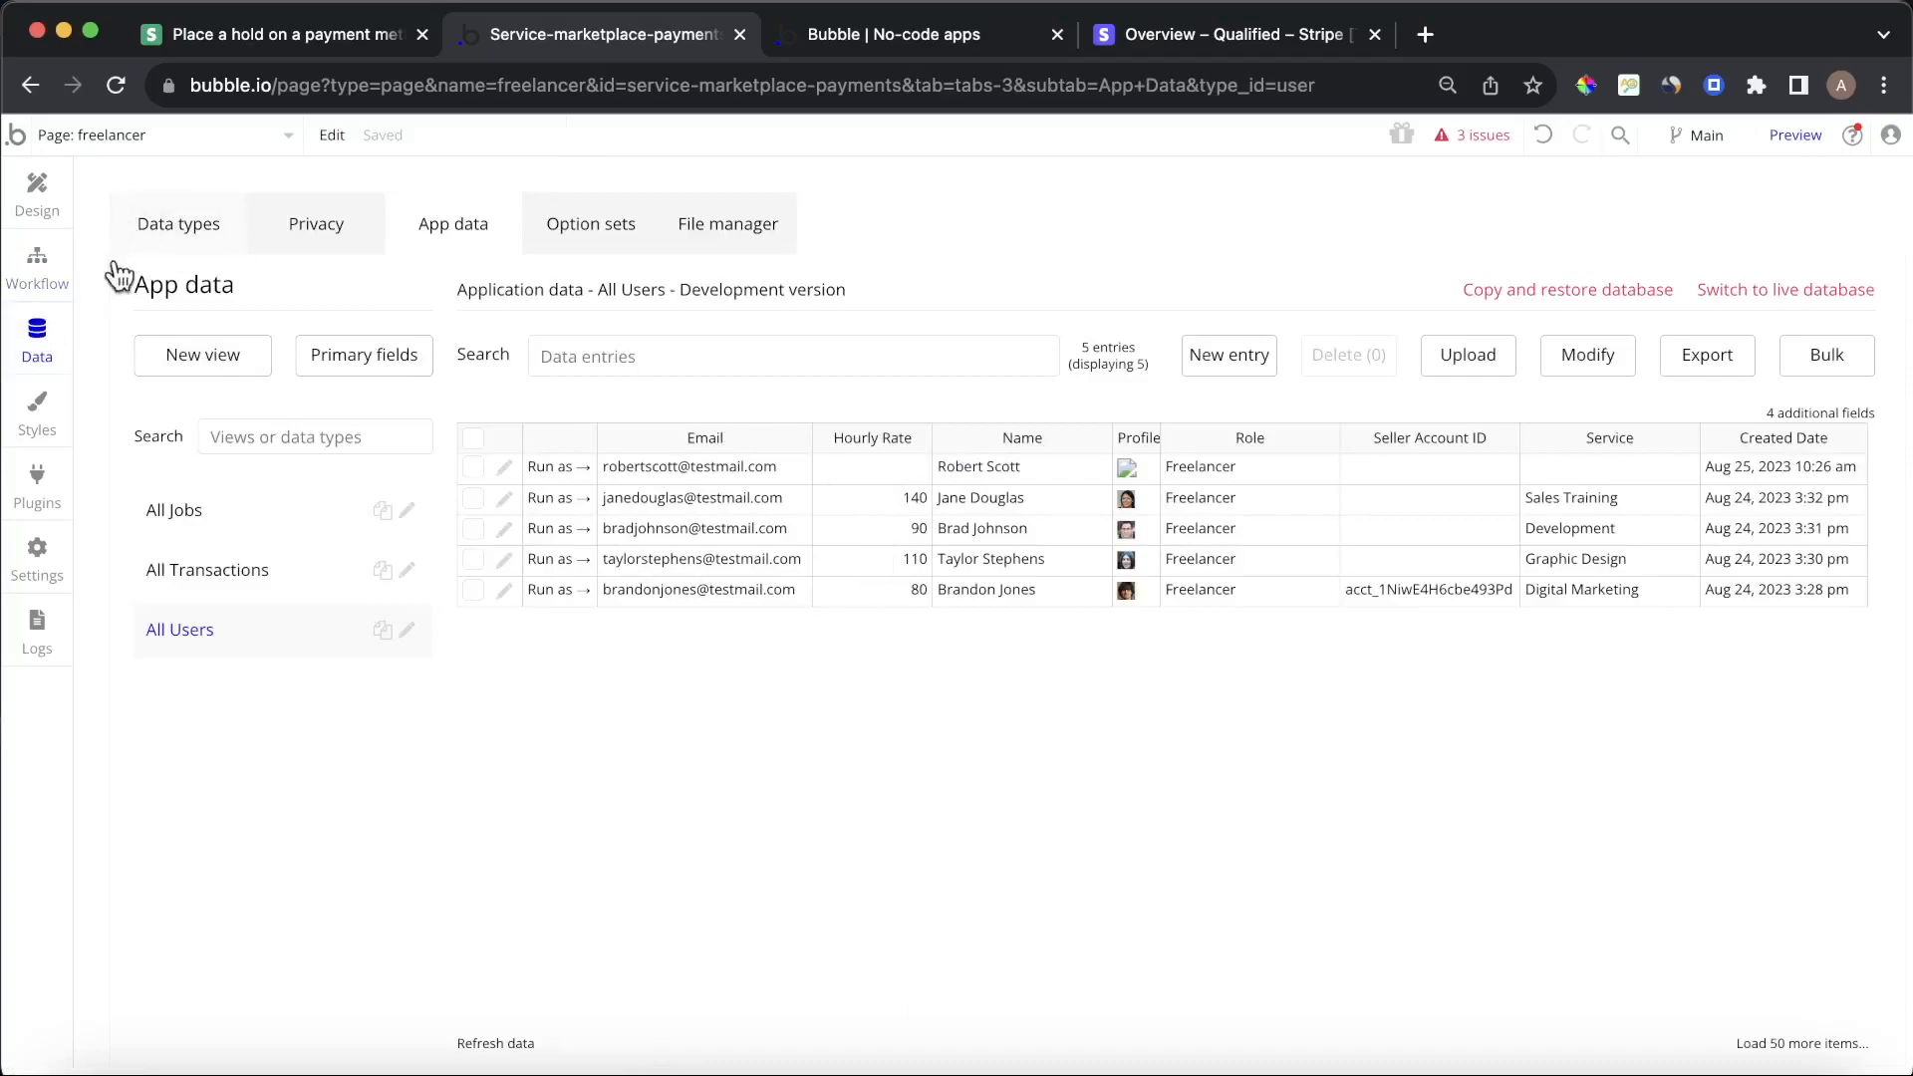
left_click(44, 265)
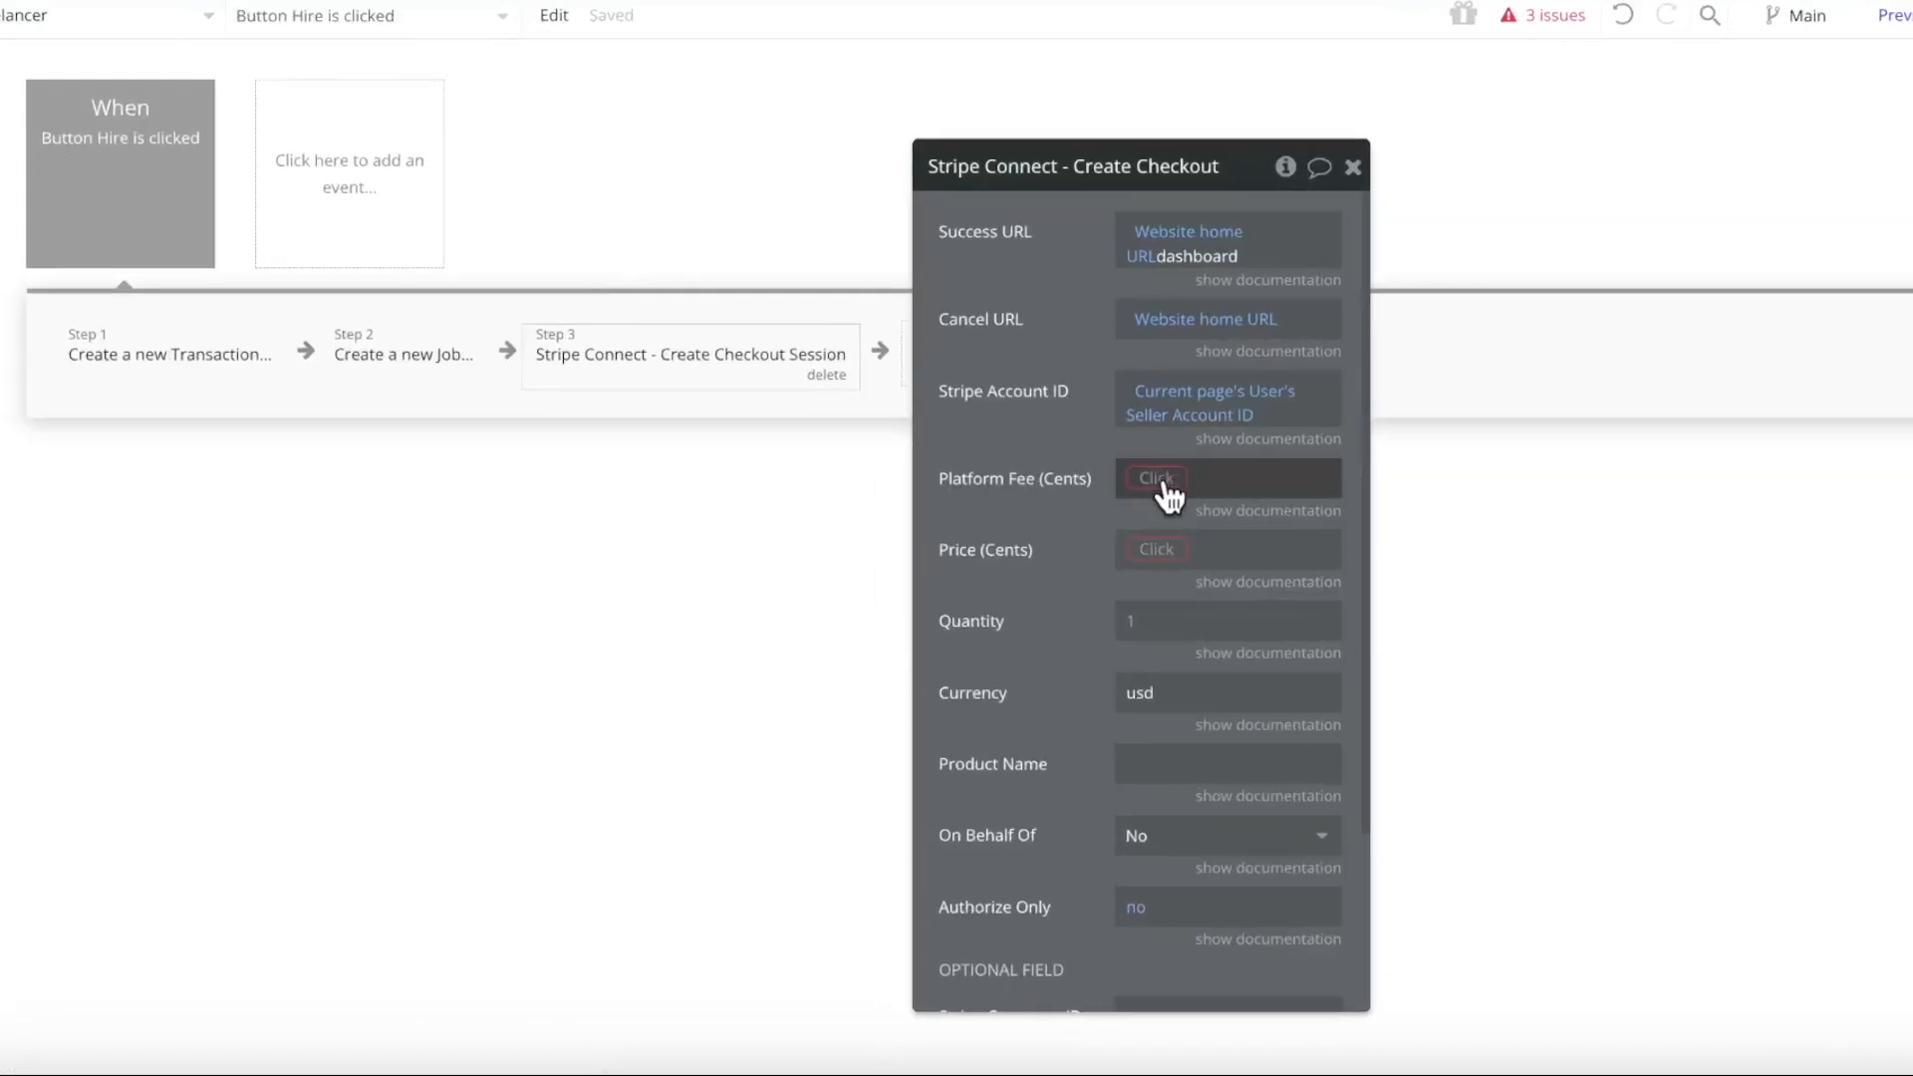
Start the Platform Fee (Cents) expression with Current page's User's Hourly Rate * 100
left_click(1158, 486)
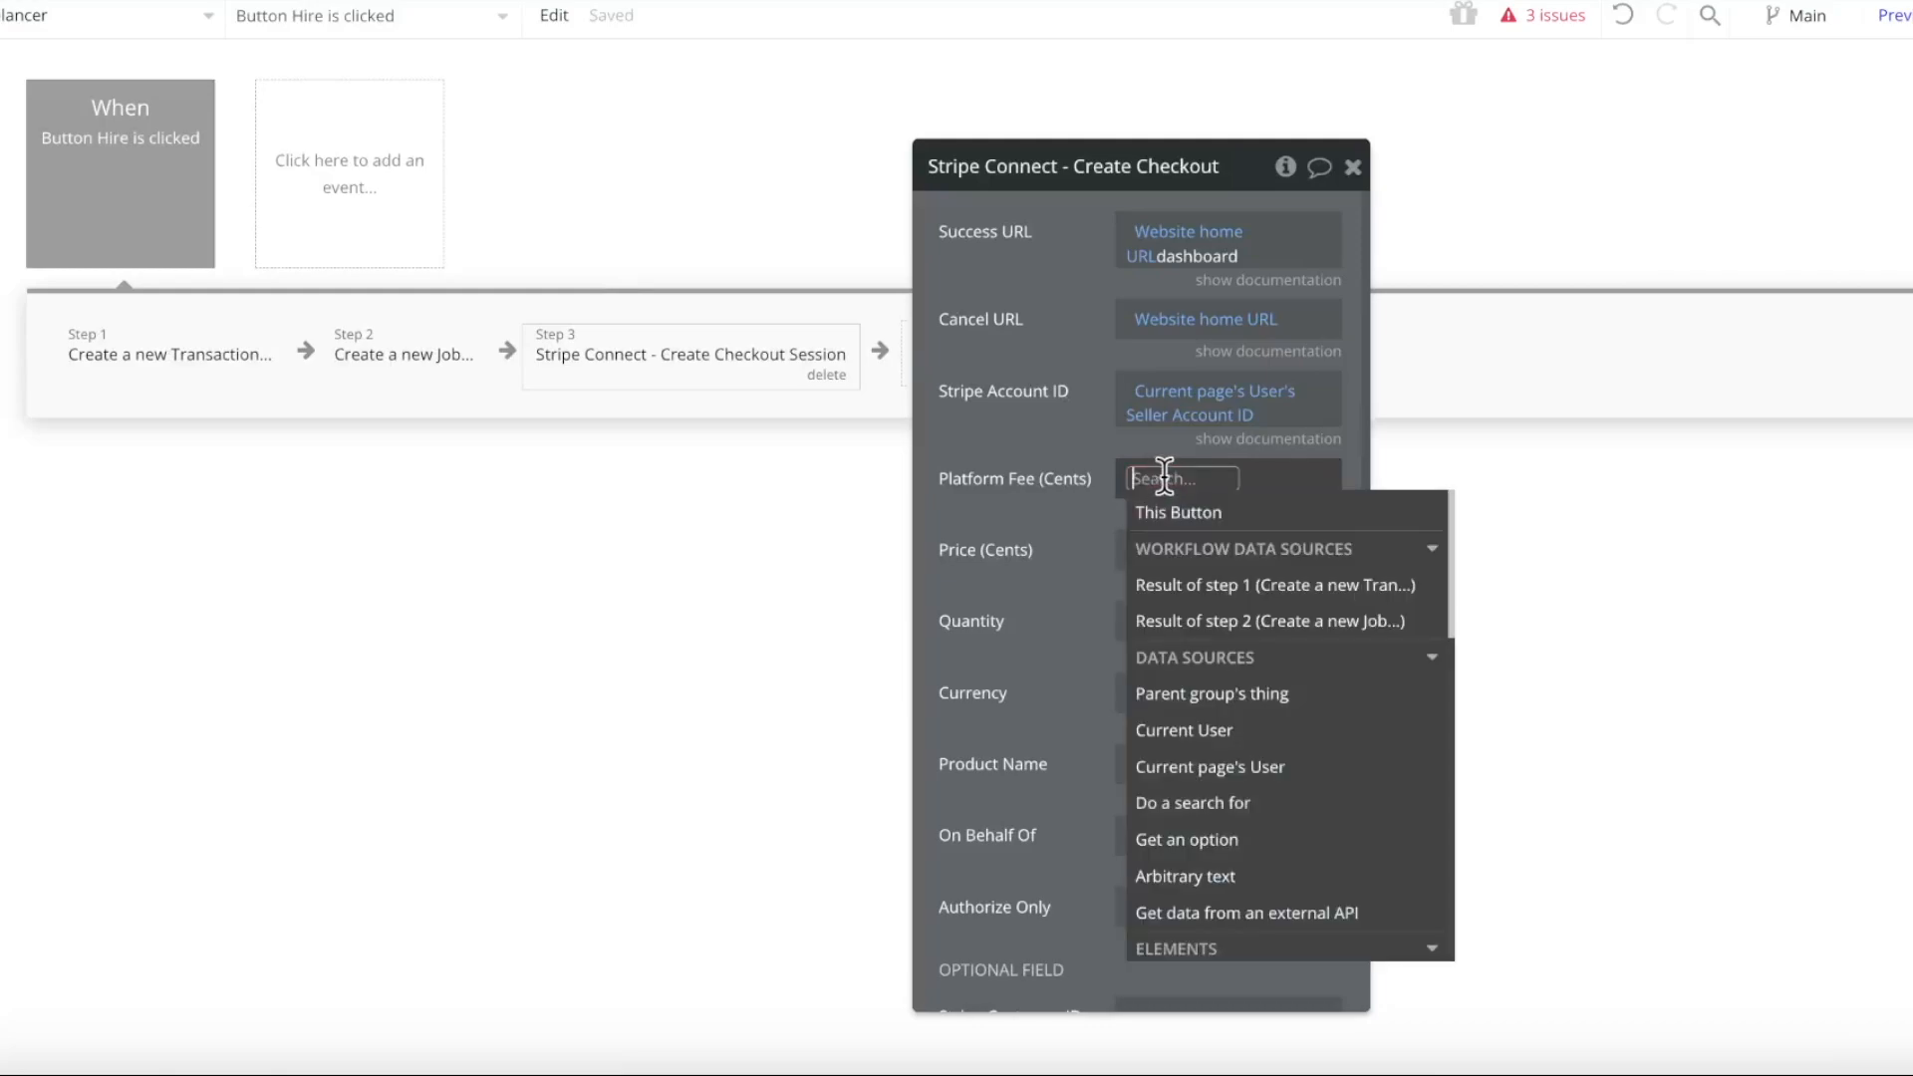
left_click(1288, 767)
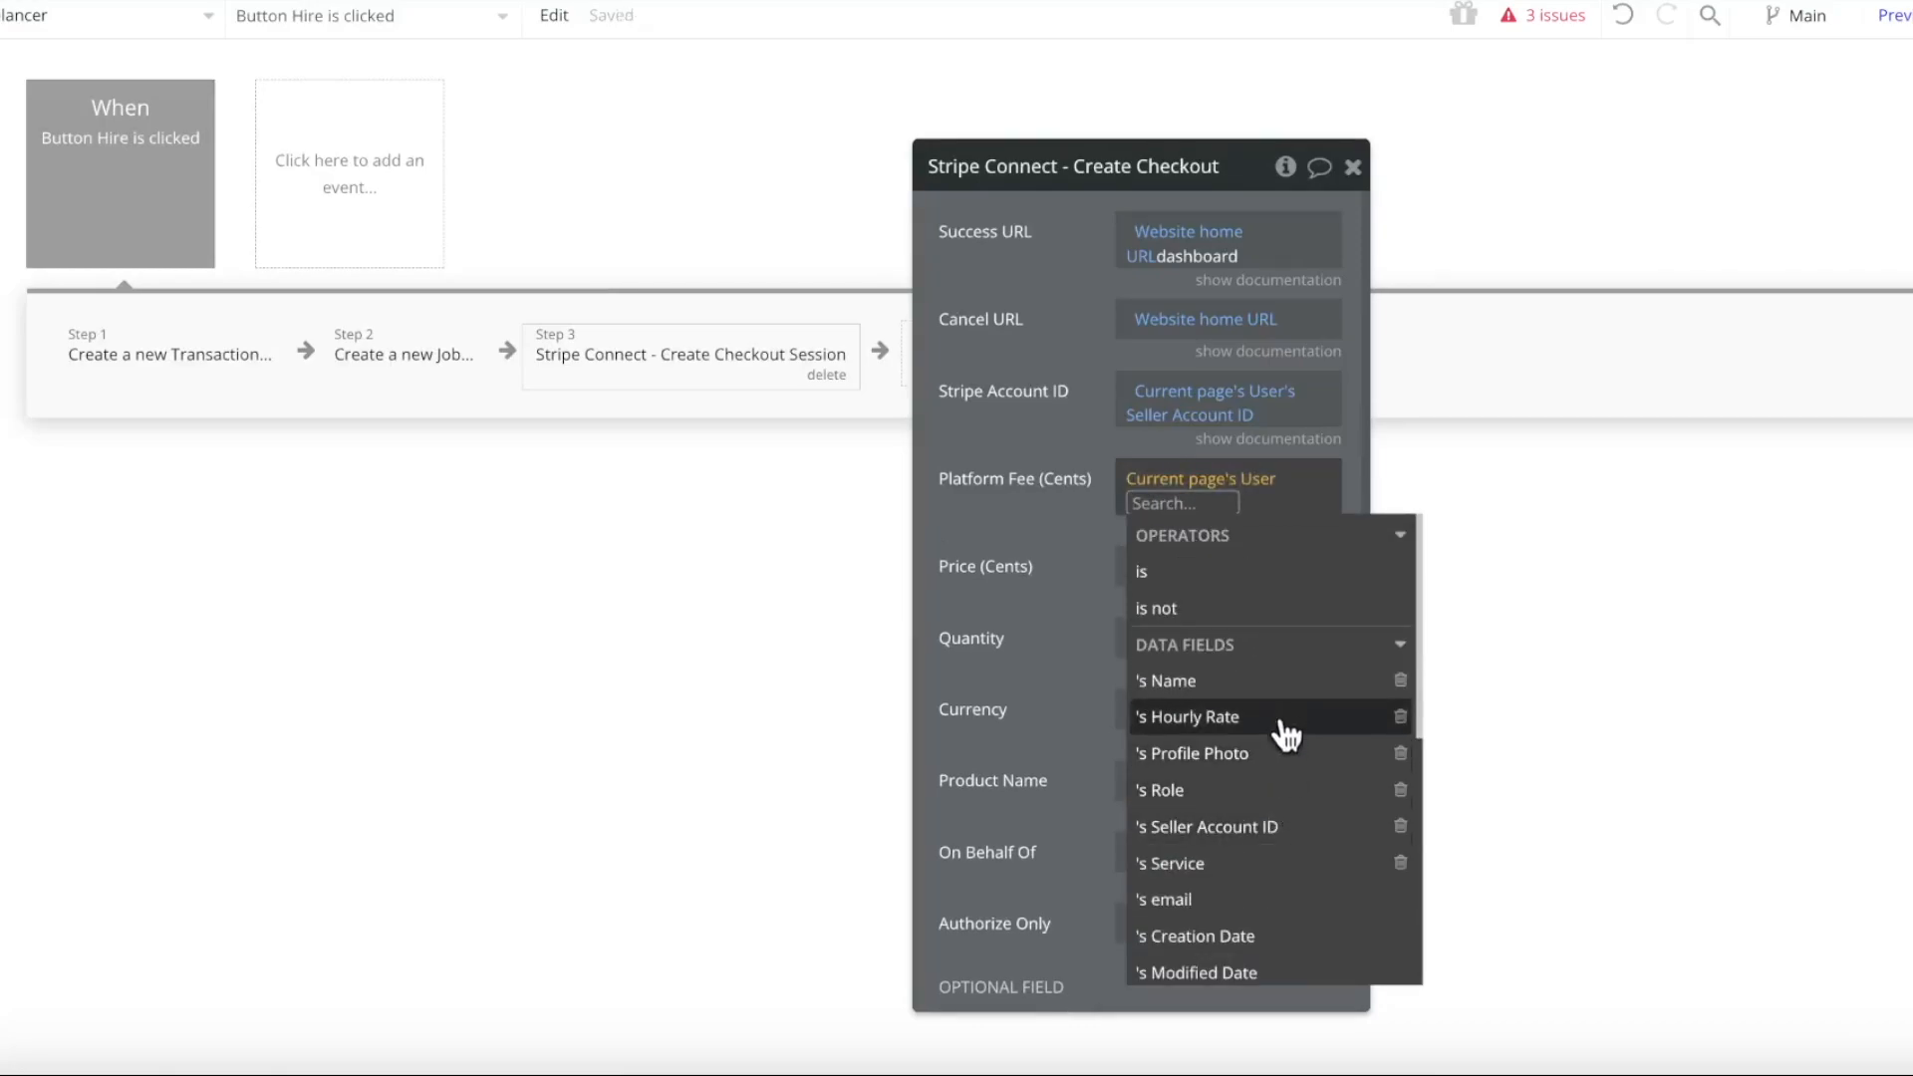
left_click(1282, 717)
type("*")
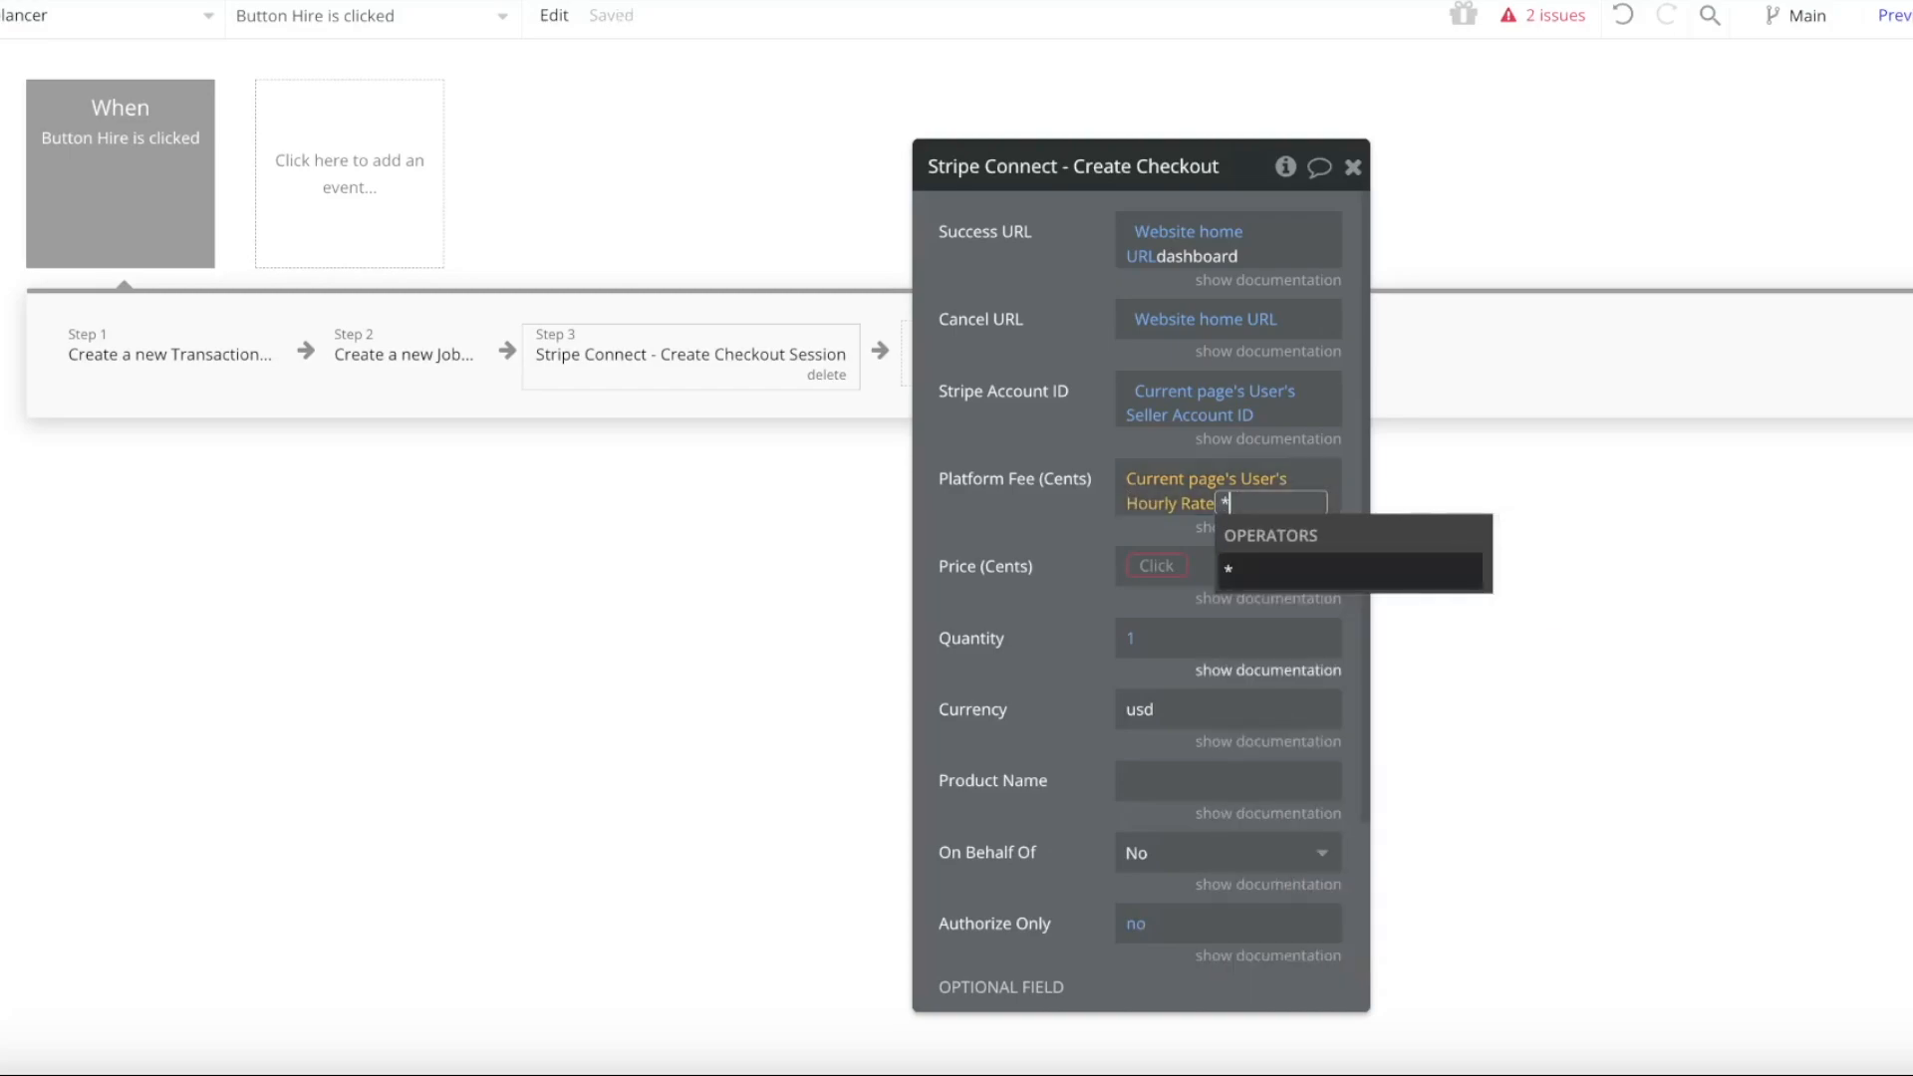
left_click(1266, 573)
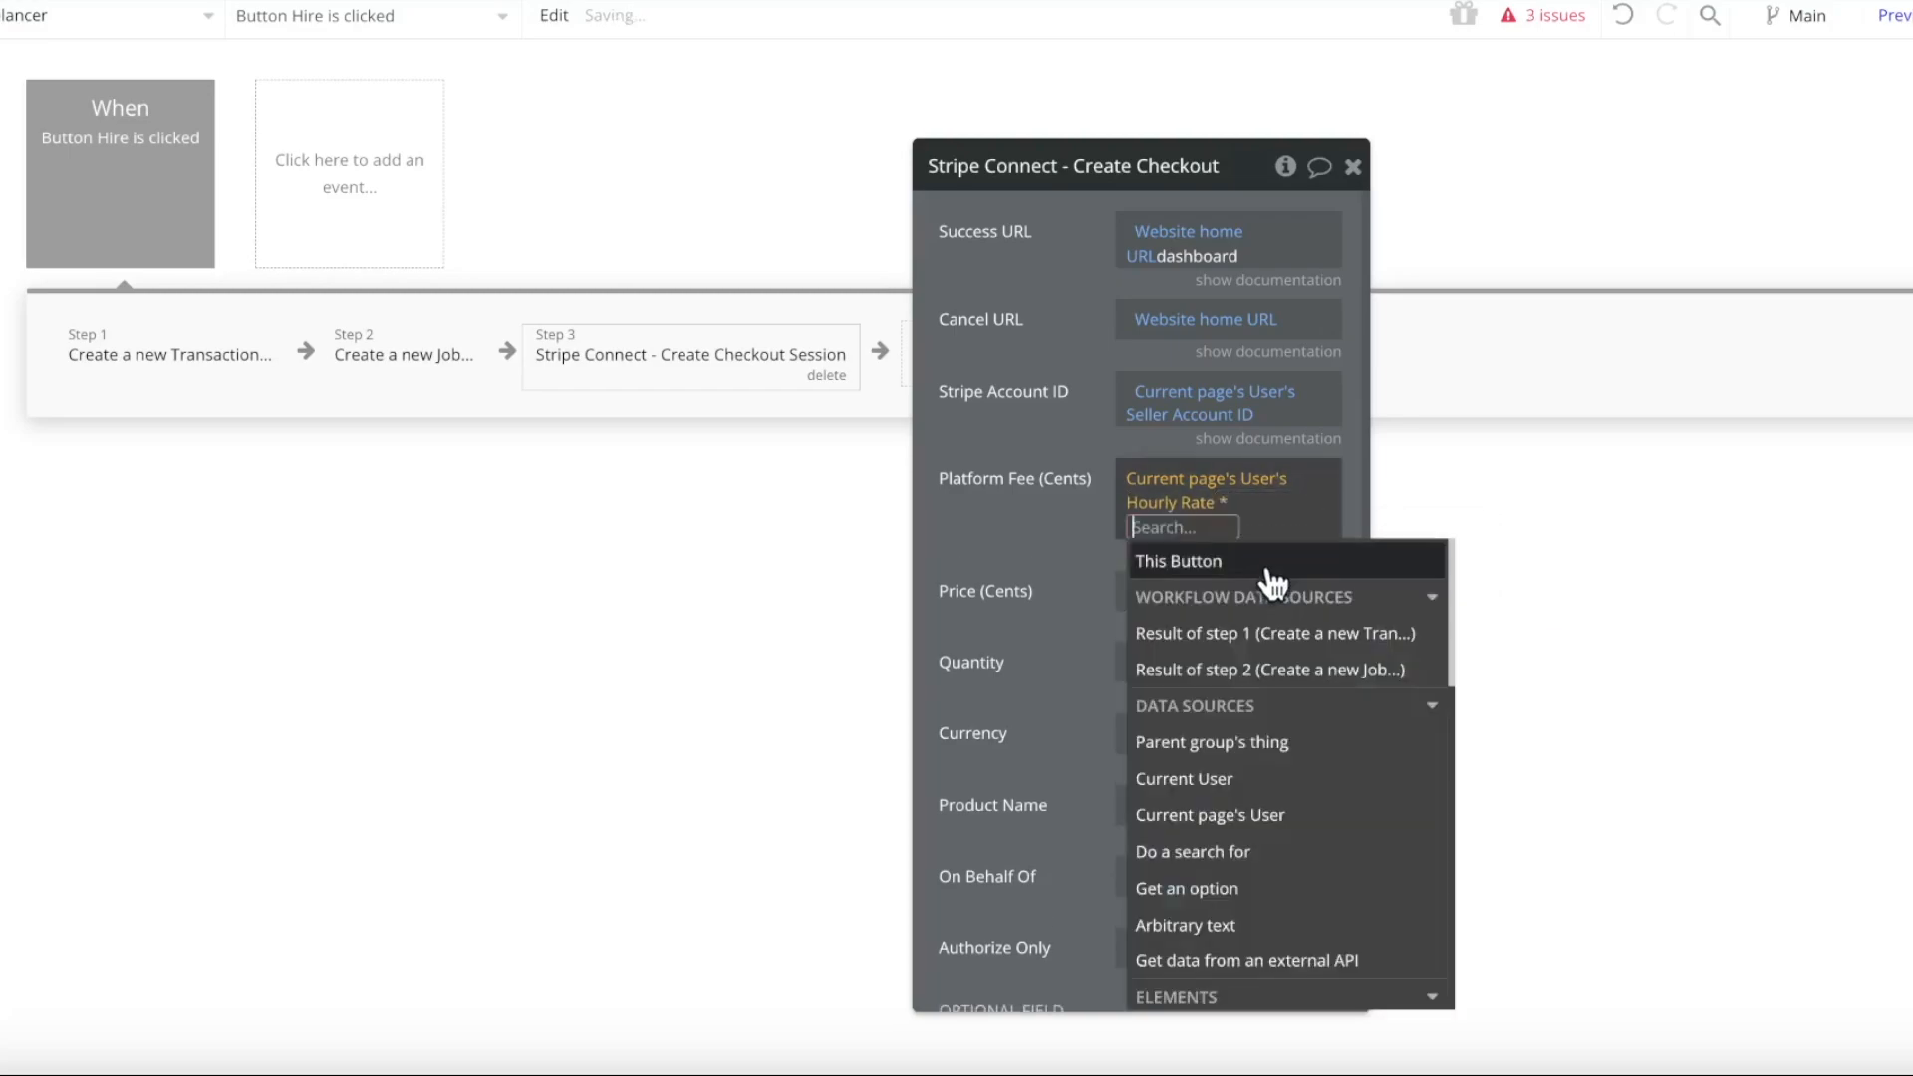
type("100")
key("Return")
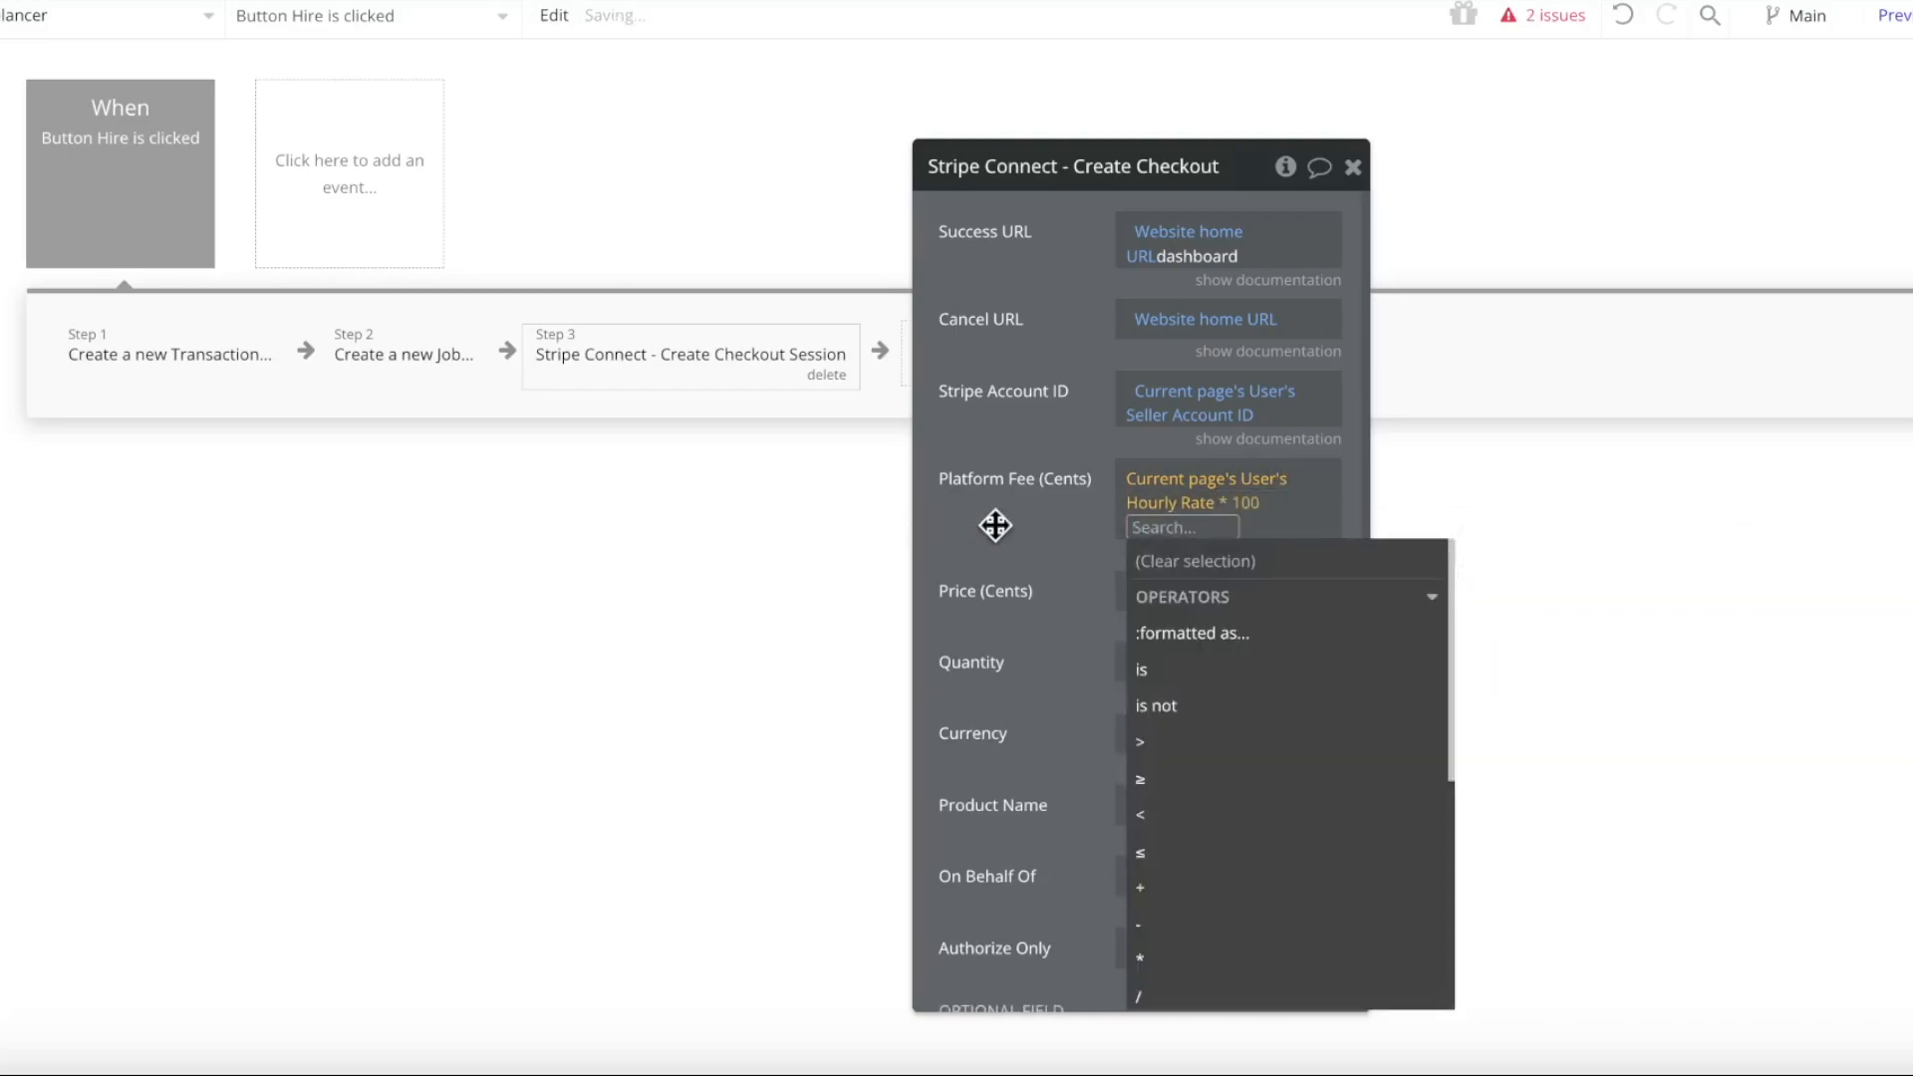
Multiply the platform fee expression by Input - Number of Hours's value, and check the hourly rate and hours on the running freelancer page
left_click(1217, 961)
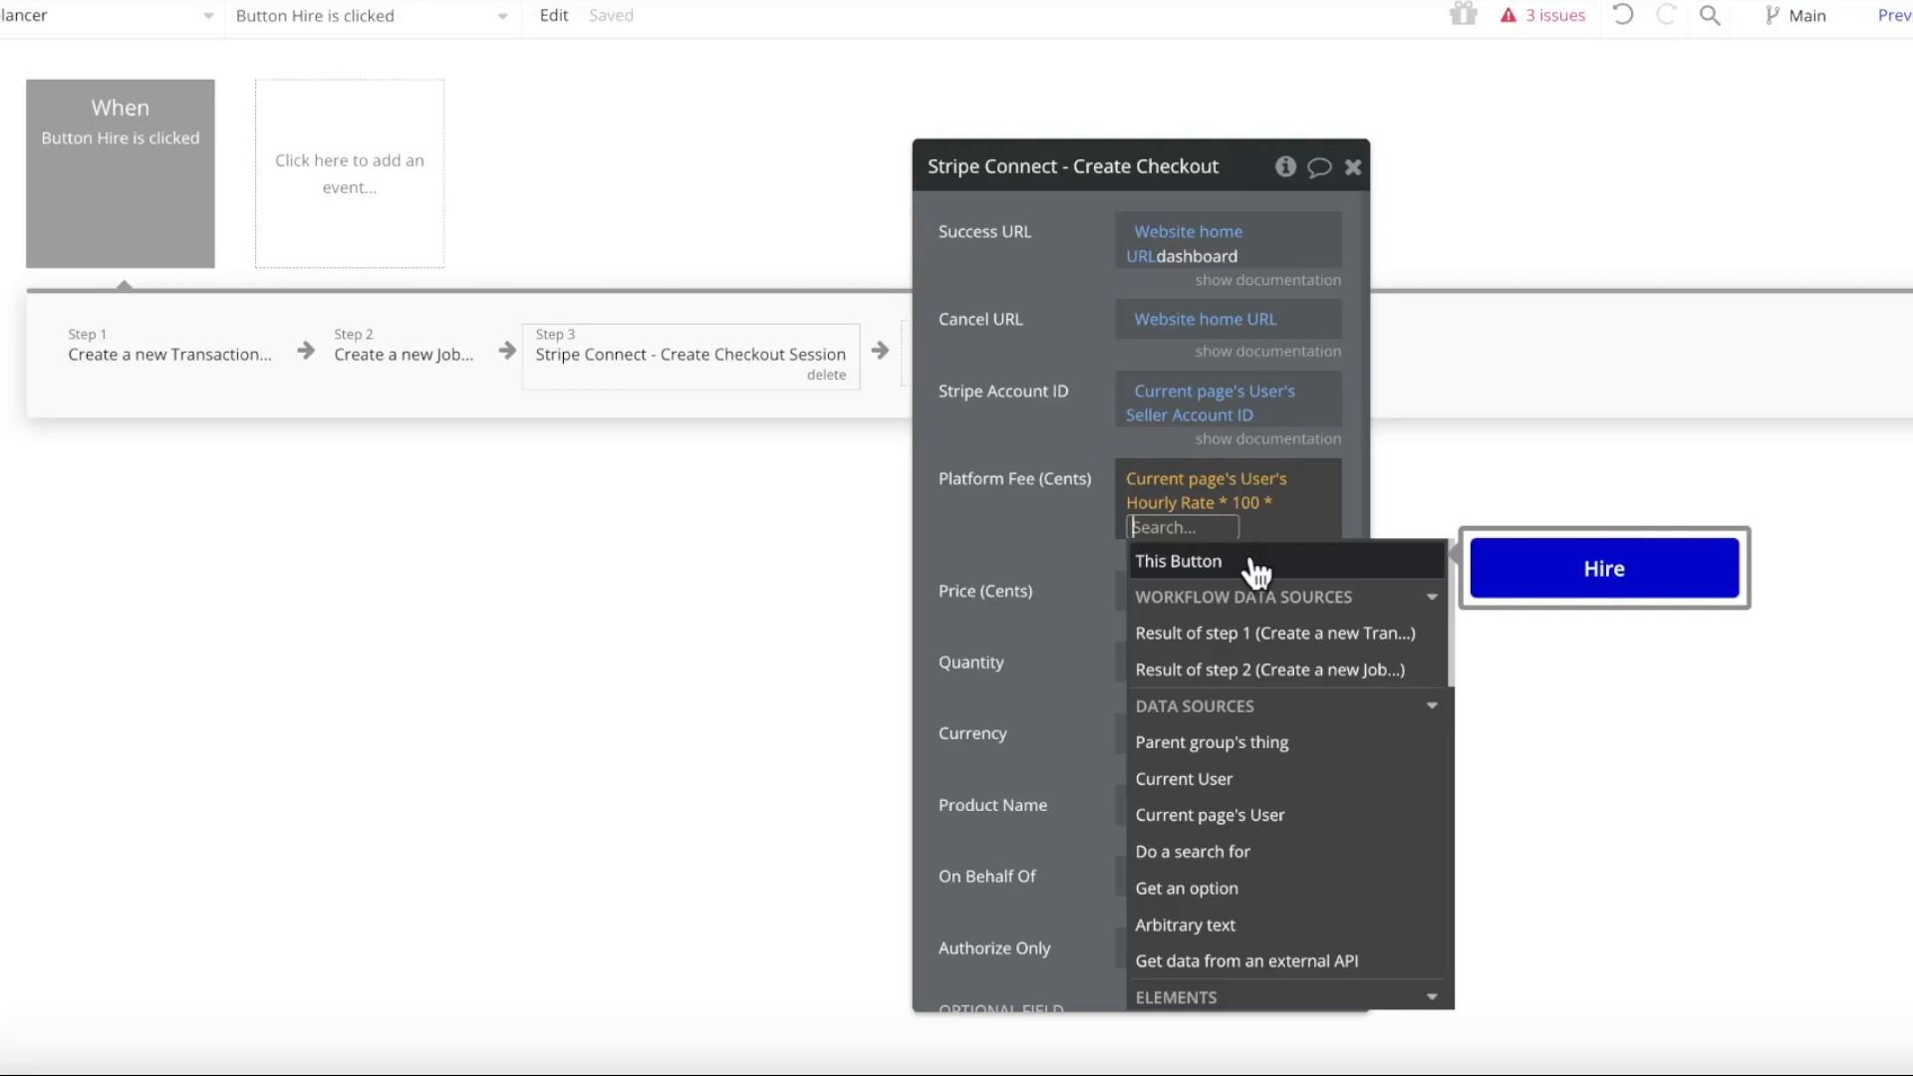
type("in")
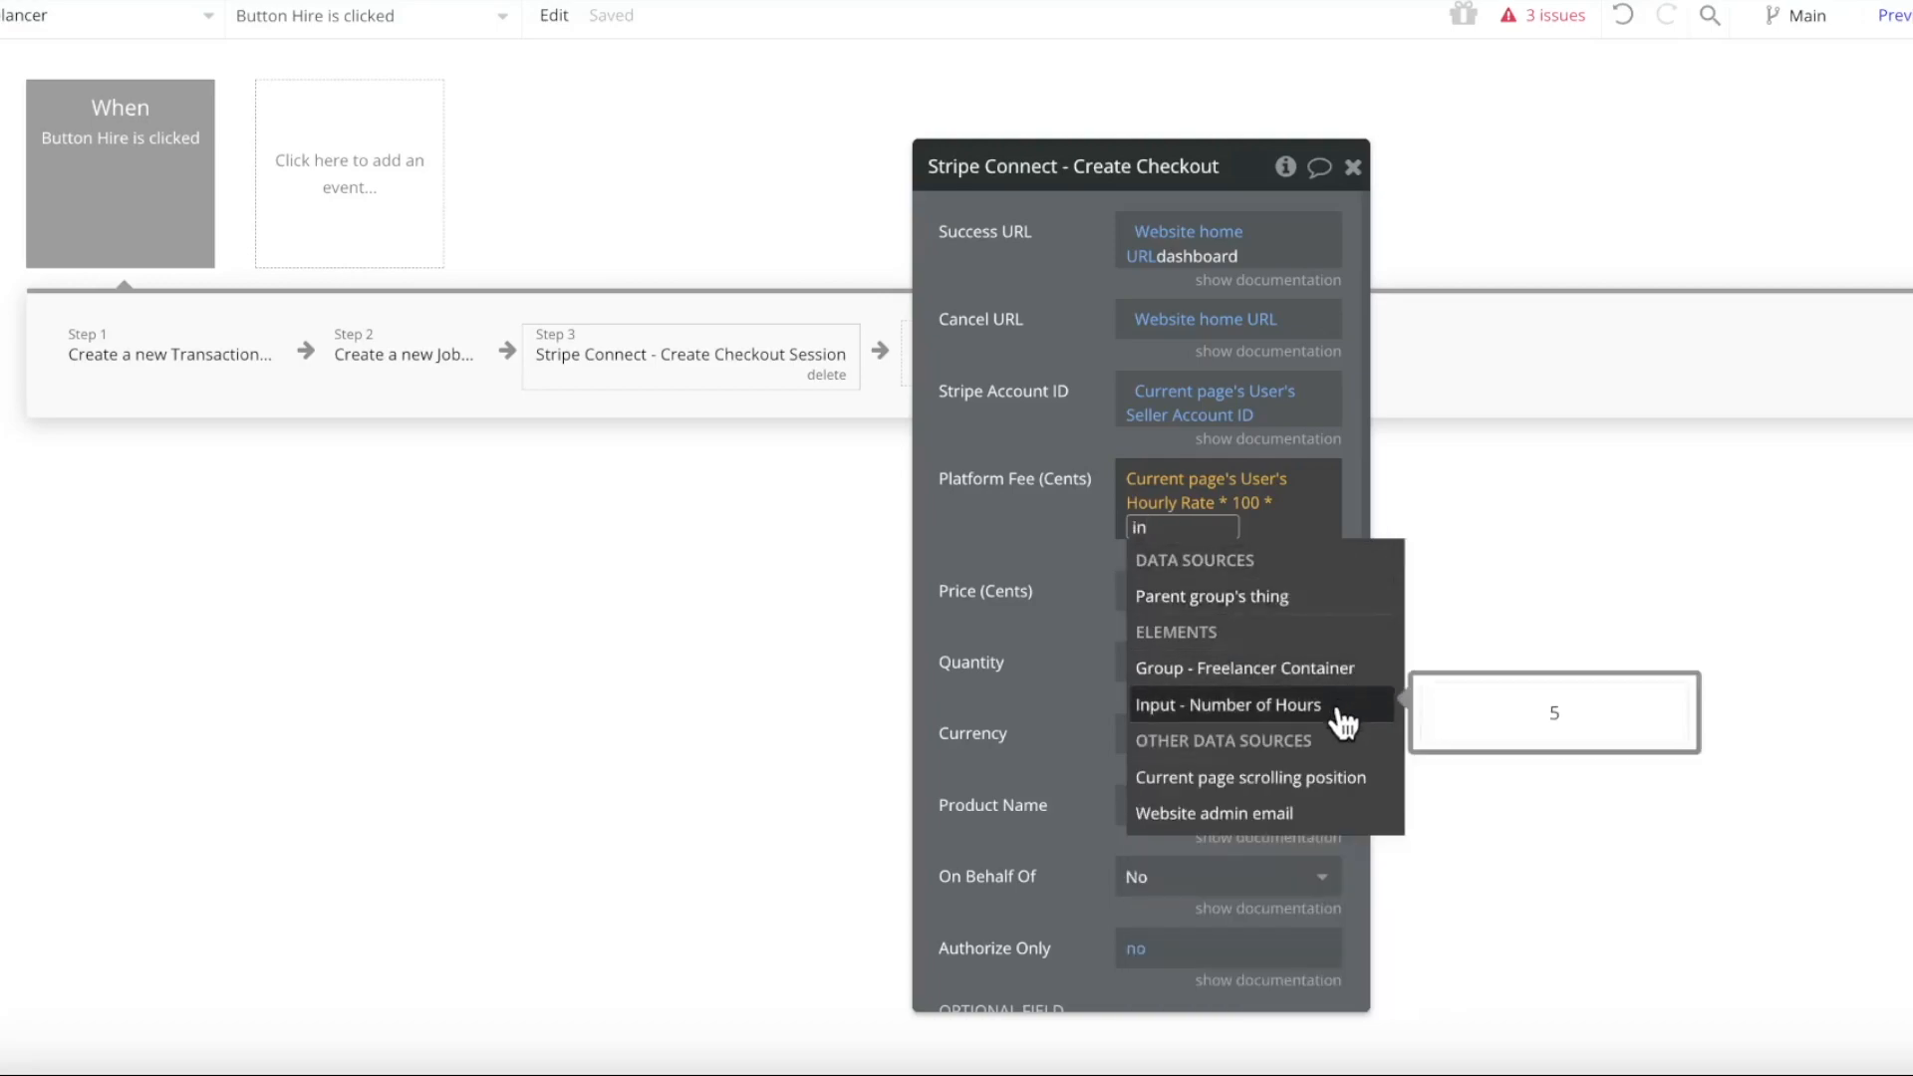
left_click(1337, 710)
left_click(1231, 627)
left_click(1049, 560)
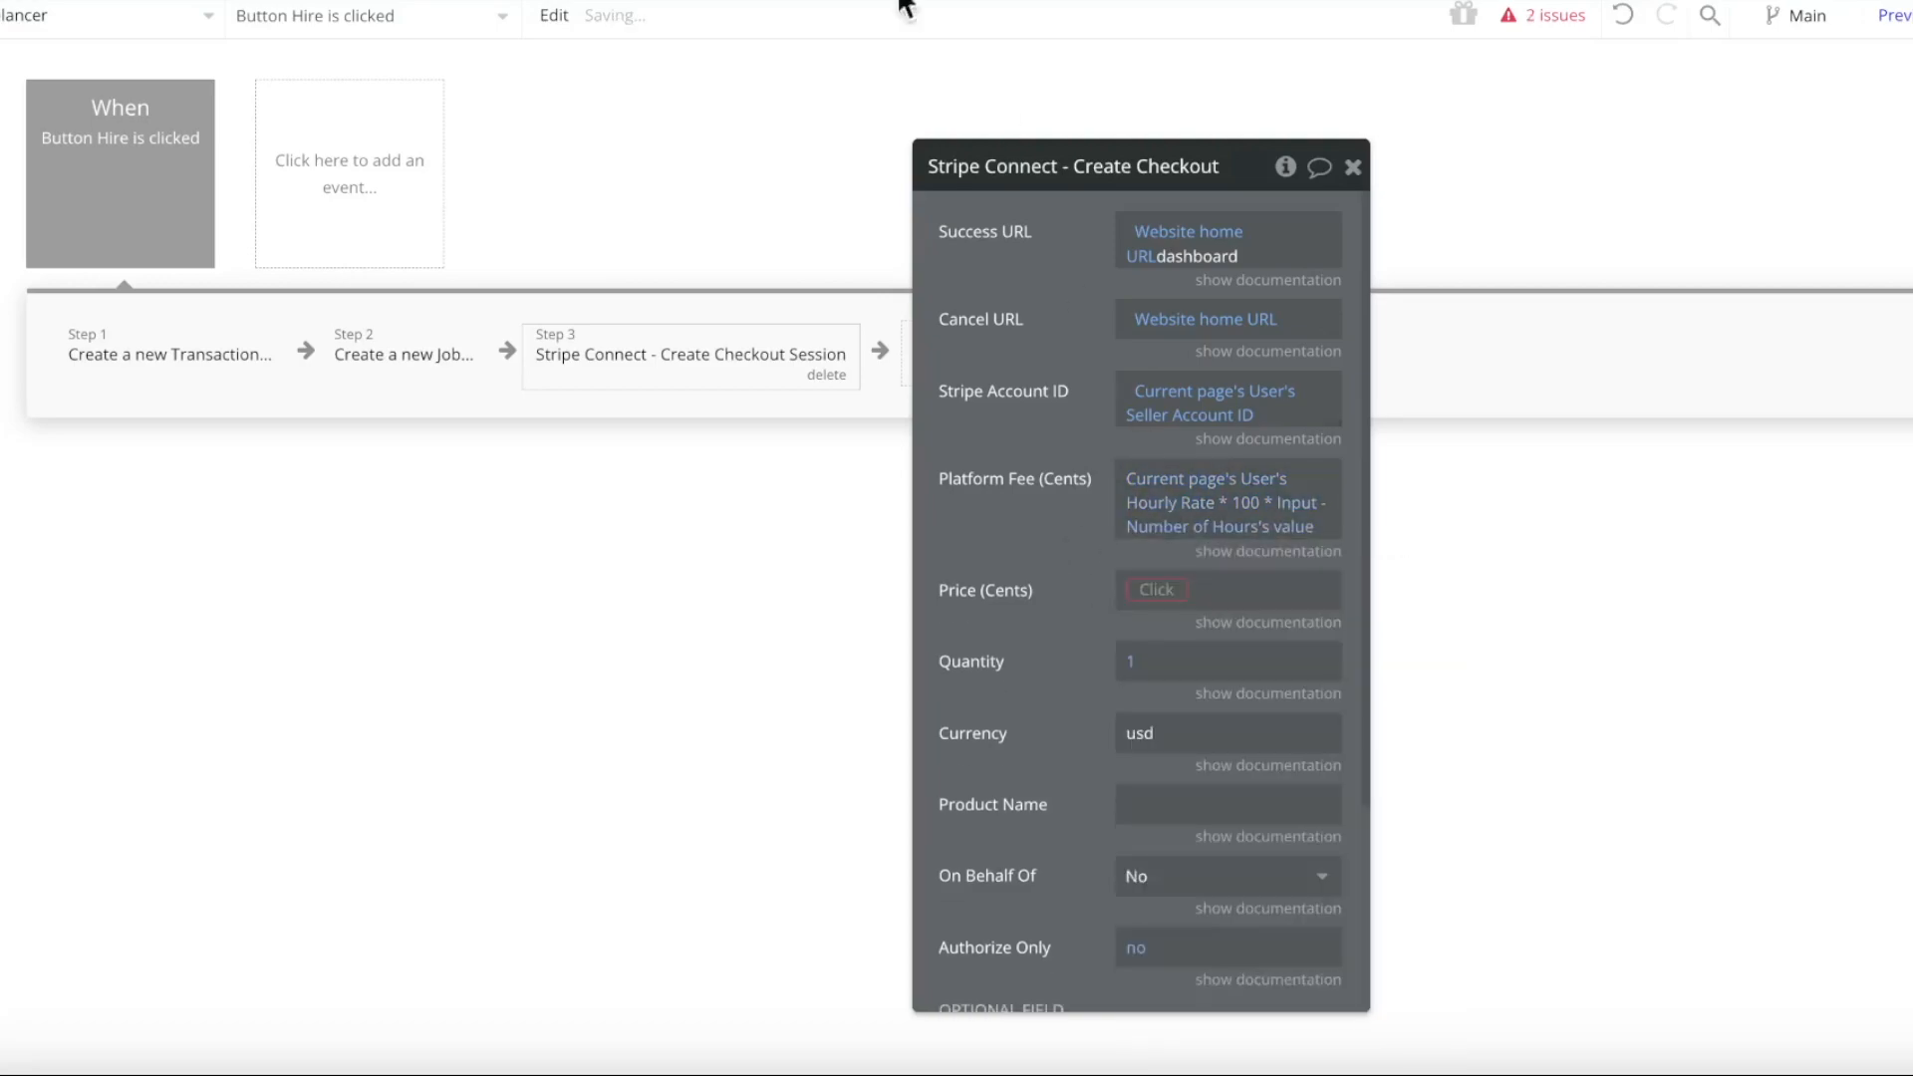
left_click(857, 32)
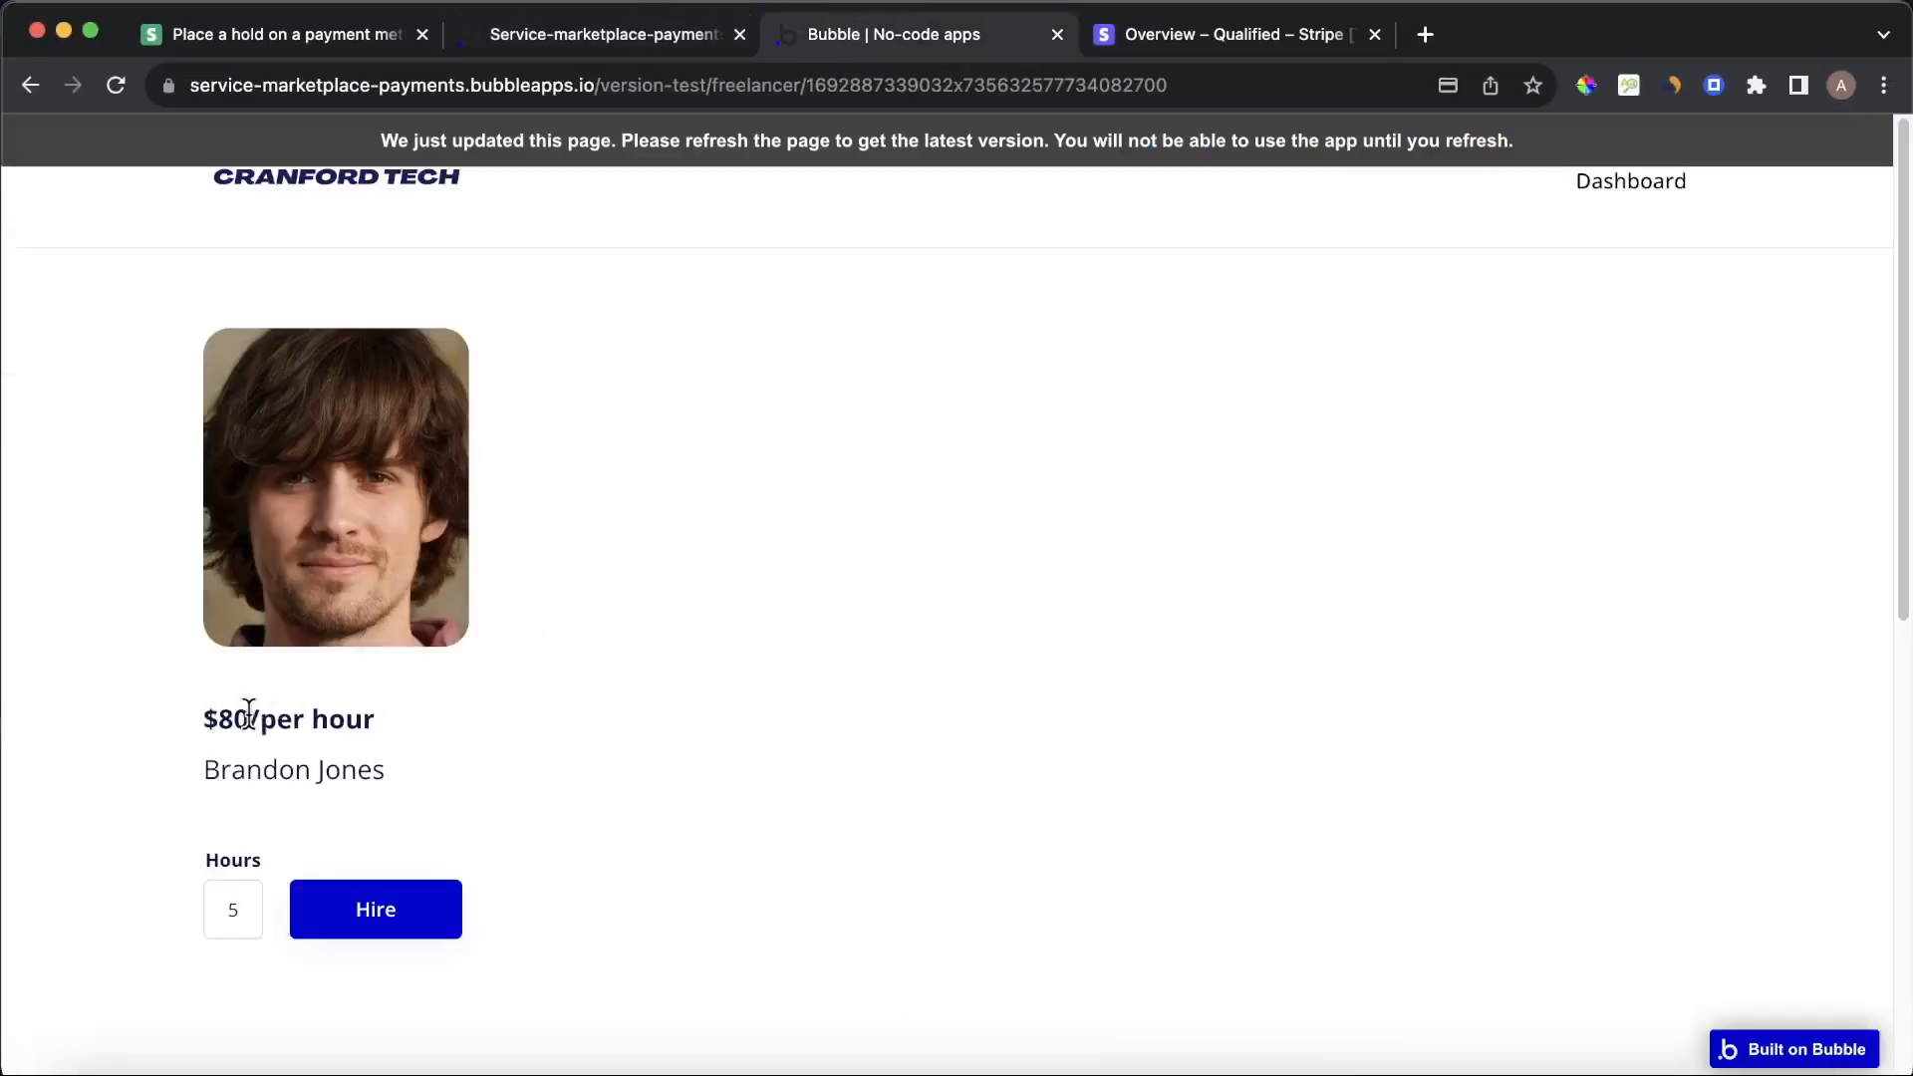
left_click(608, 50)
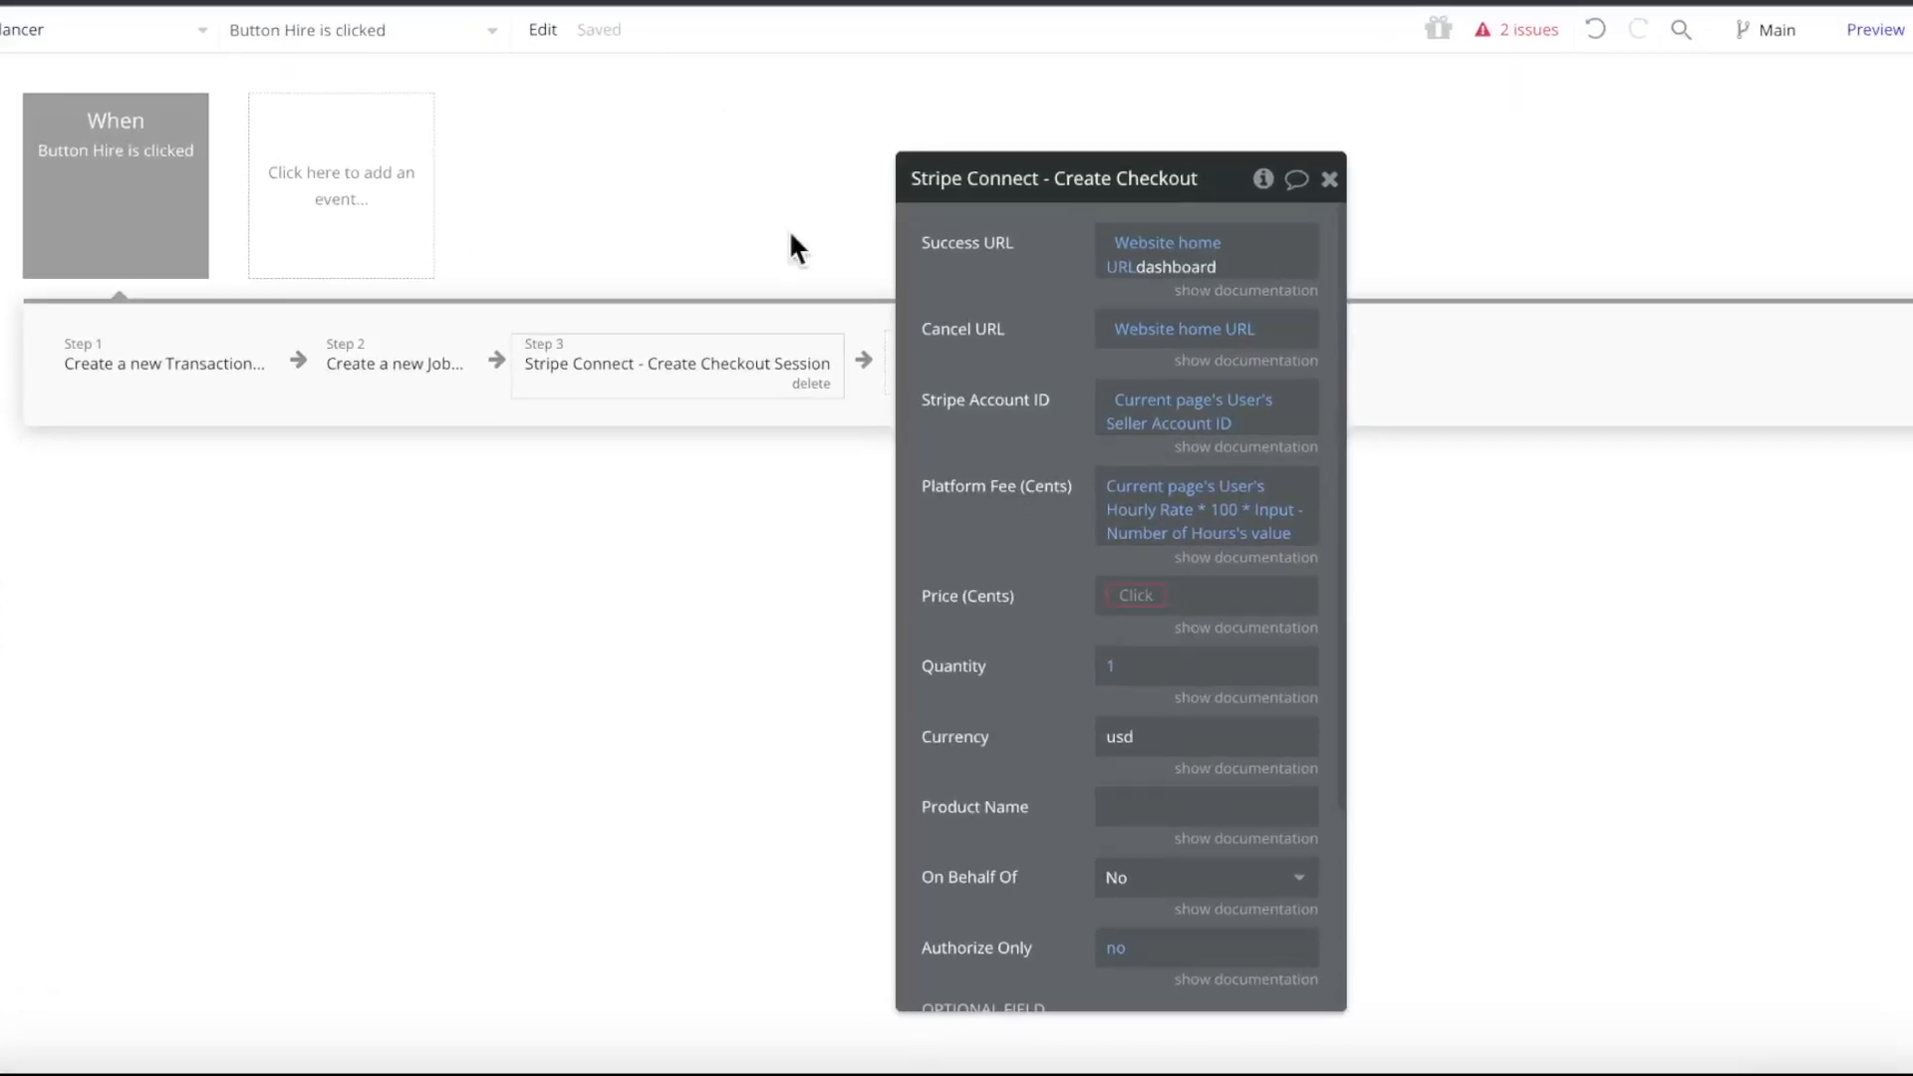
Extend the Platform Fee (Cents) expression by multiplying it by 0.2
left_click(1271, 548)
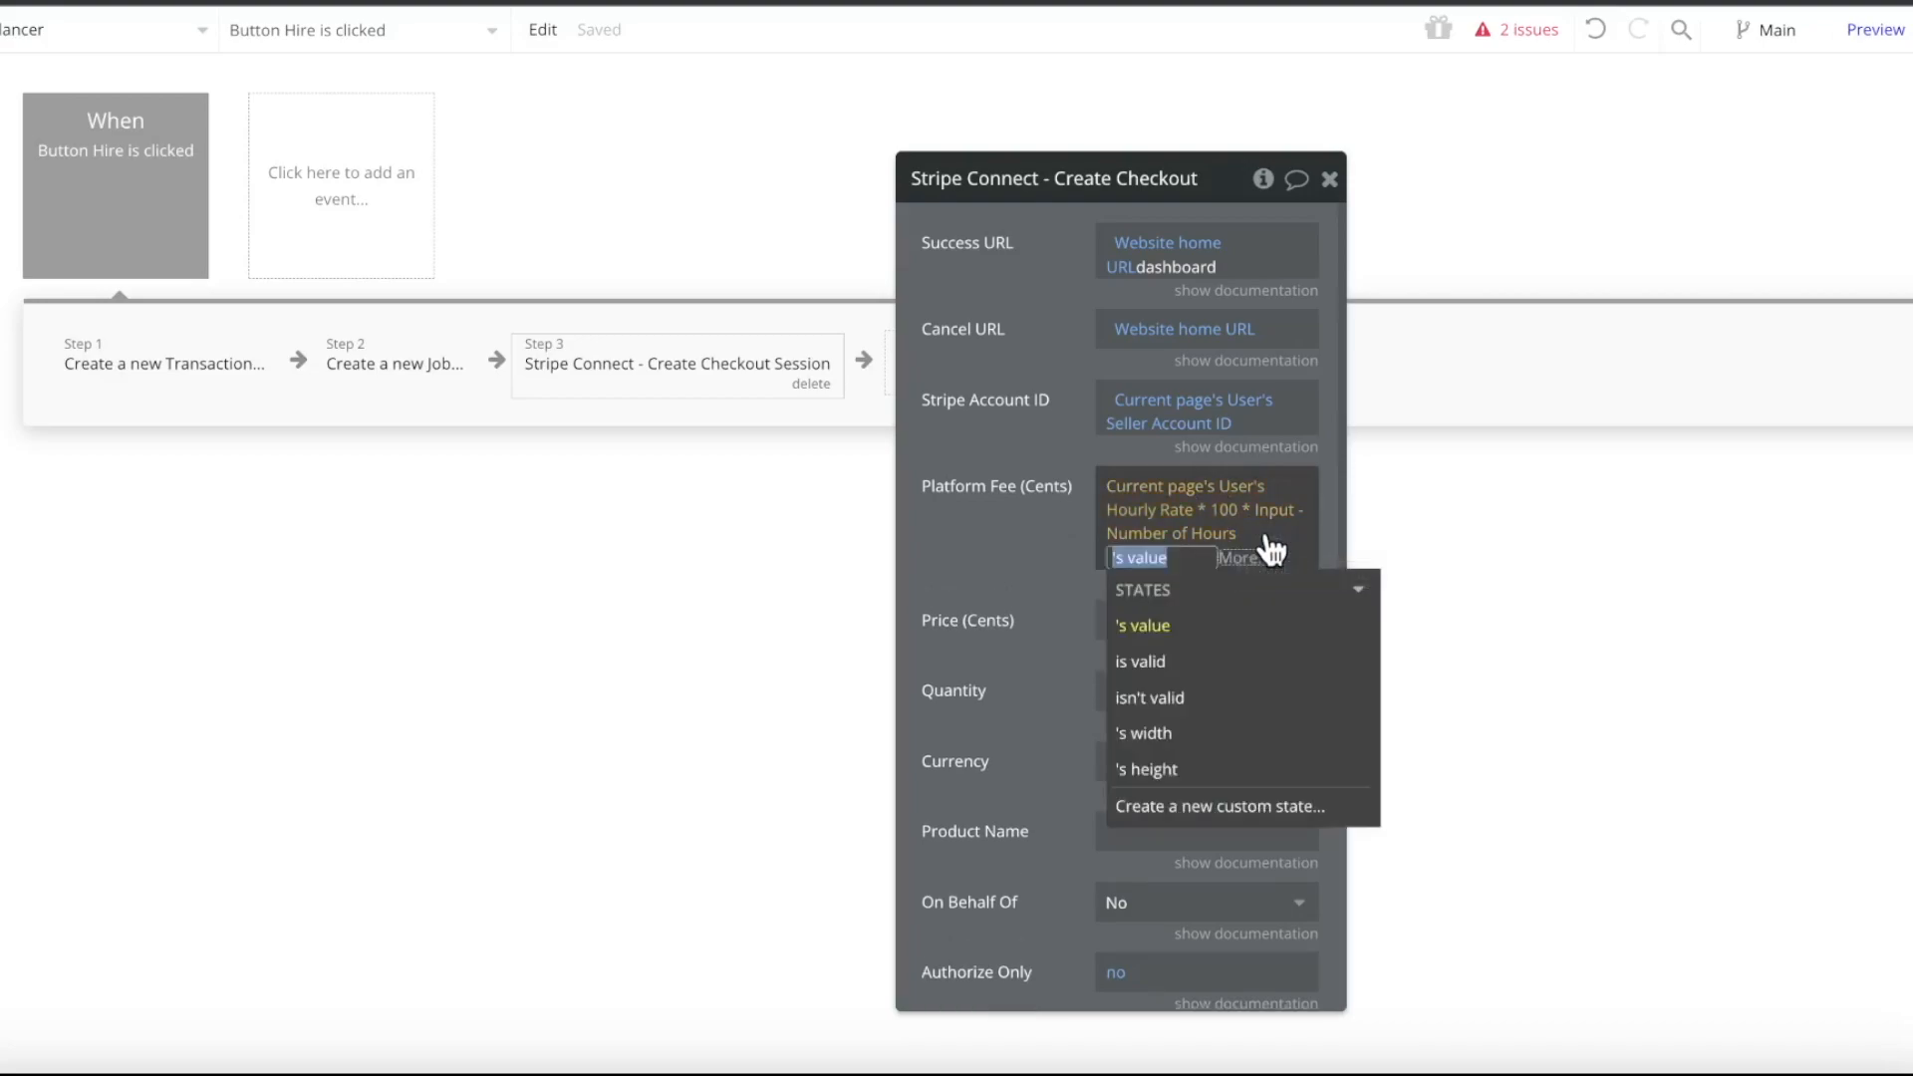
left_click(1253, 558)
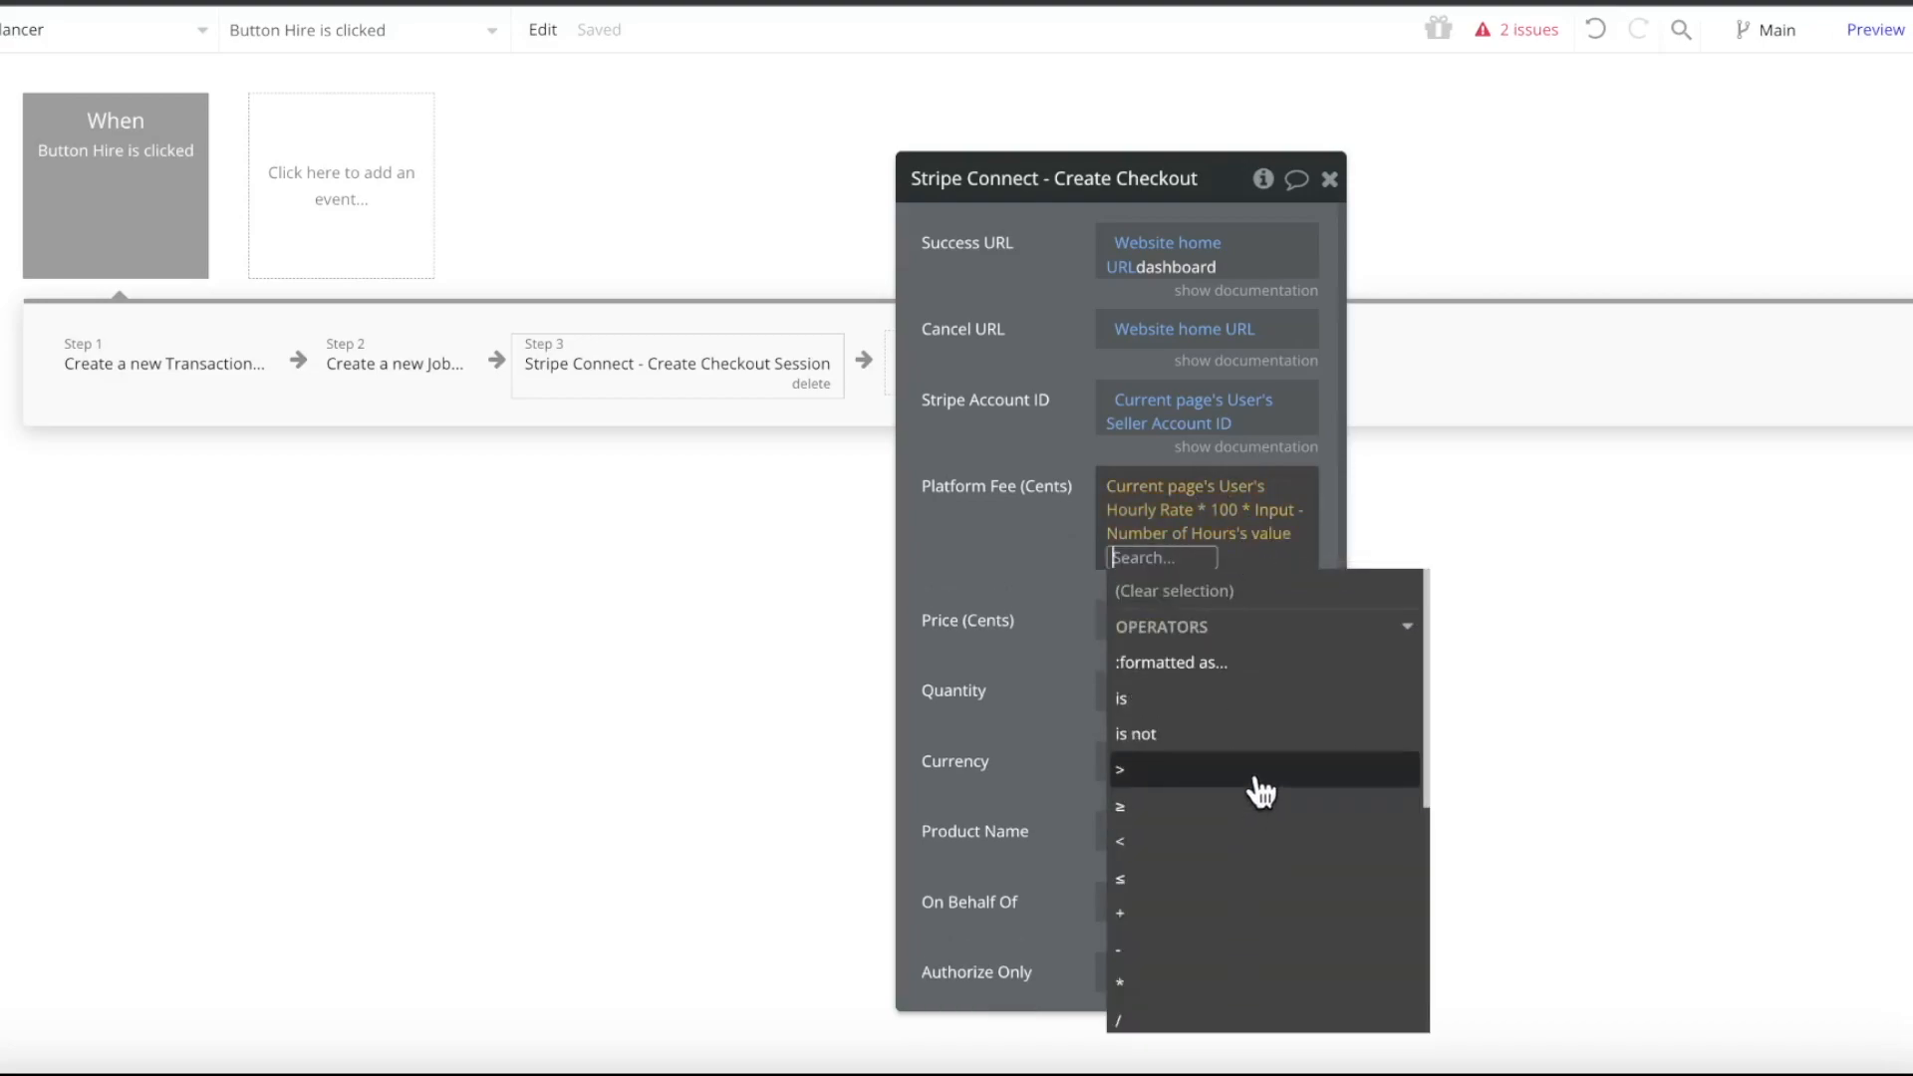
left_click(1241, 981)
left_click(1291, 967)
type("0.2")
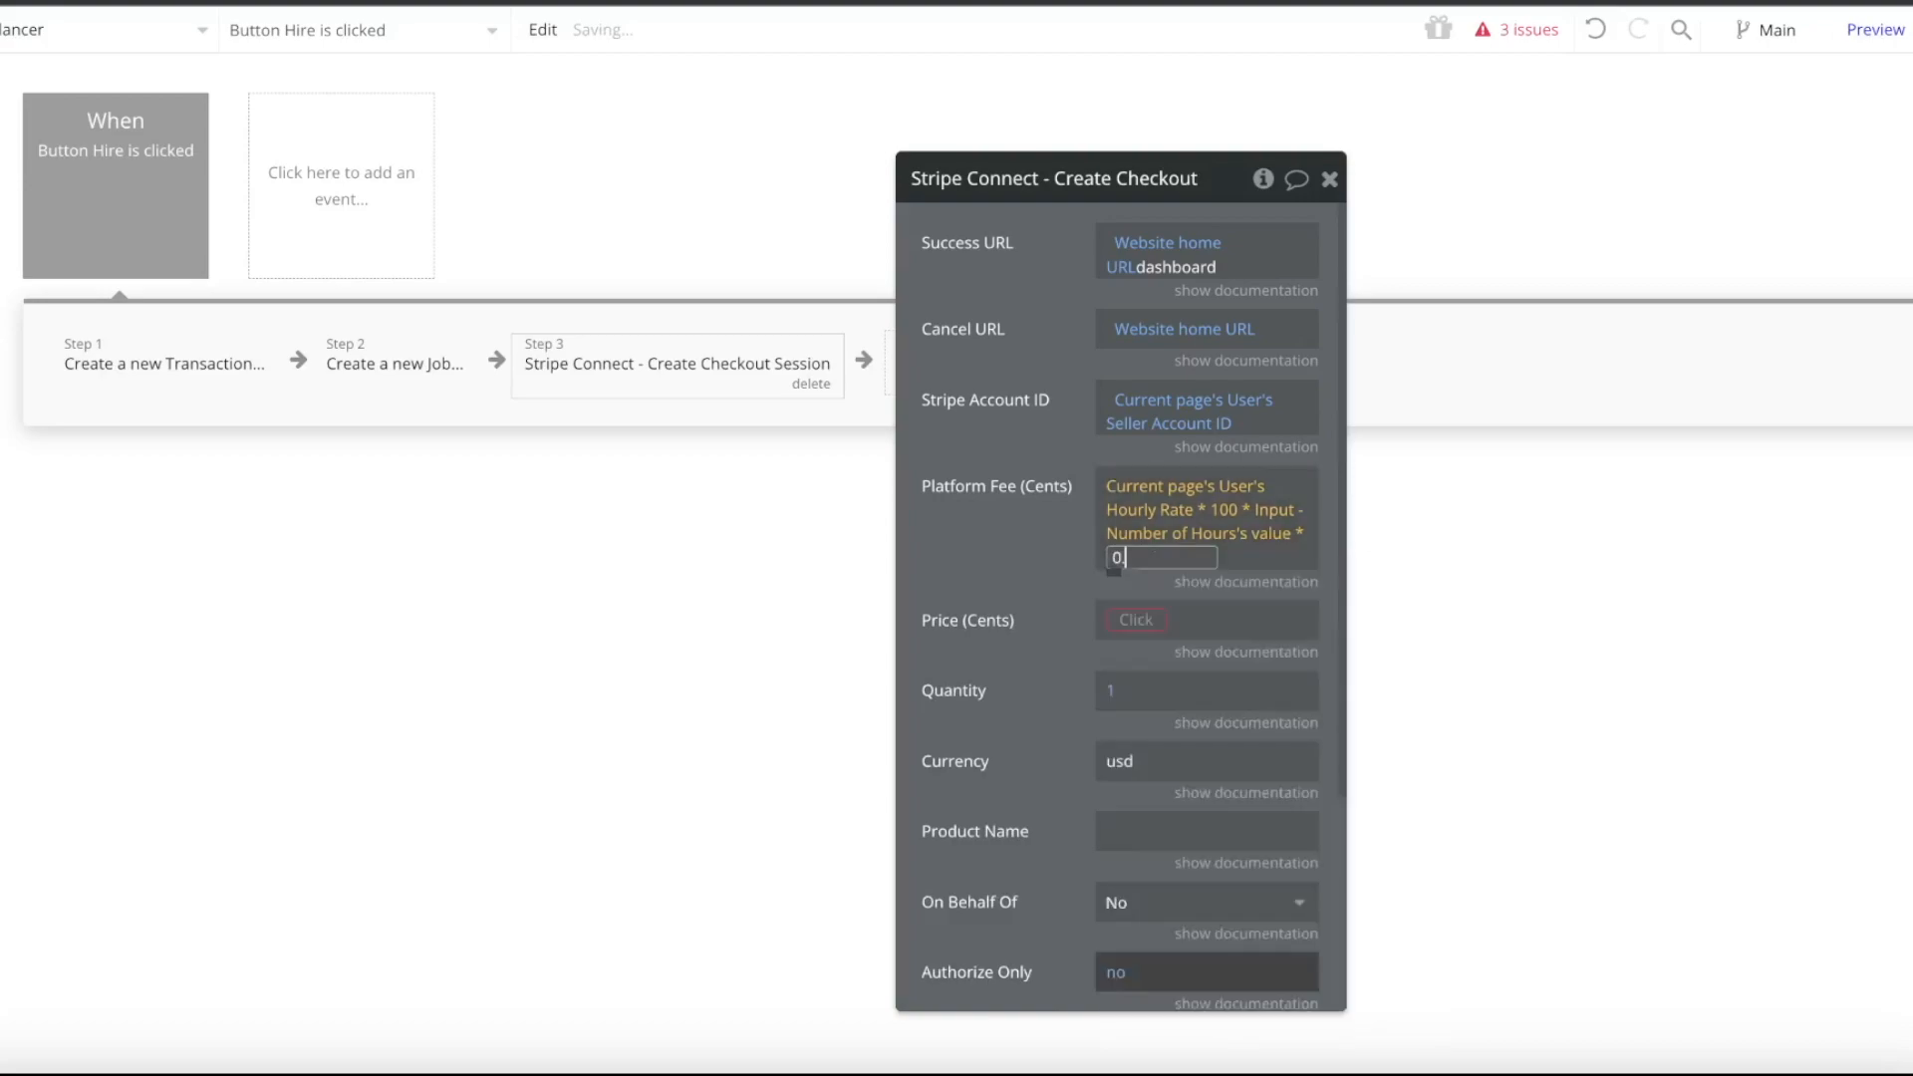
left_click(988, 634)
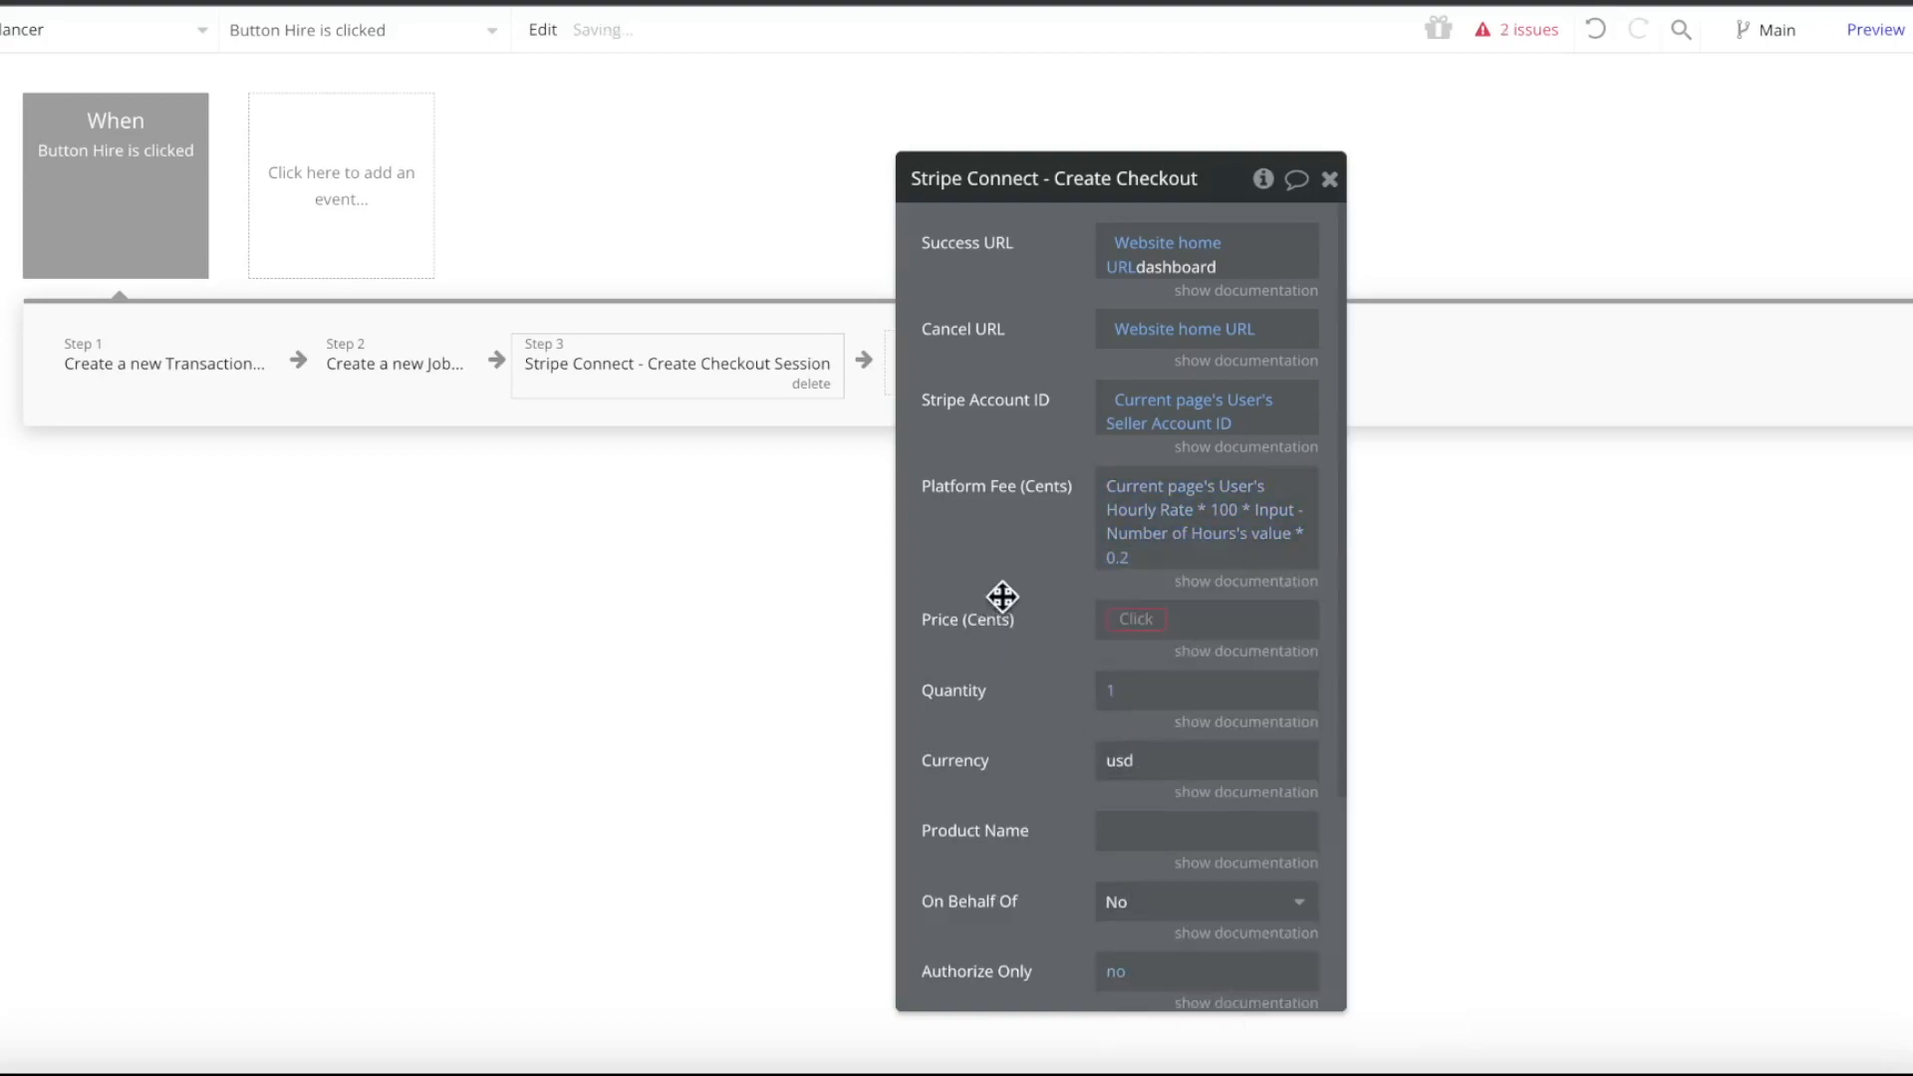
Copy the Platform Fee expression into Price (Cents) and remove its * 0.2 factor
right_click(1175, 566)
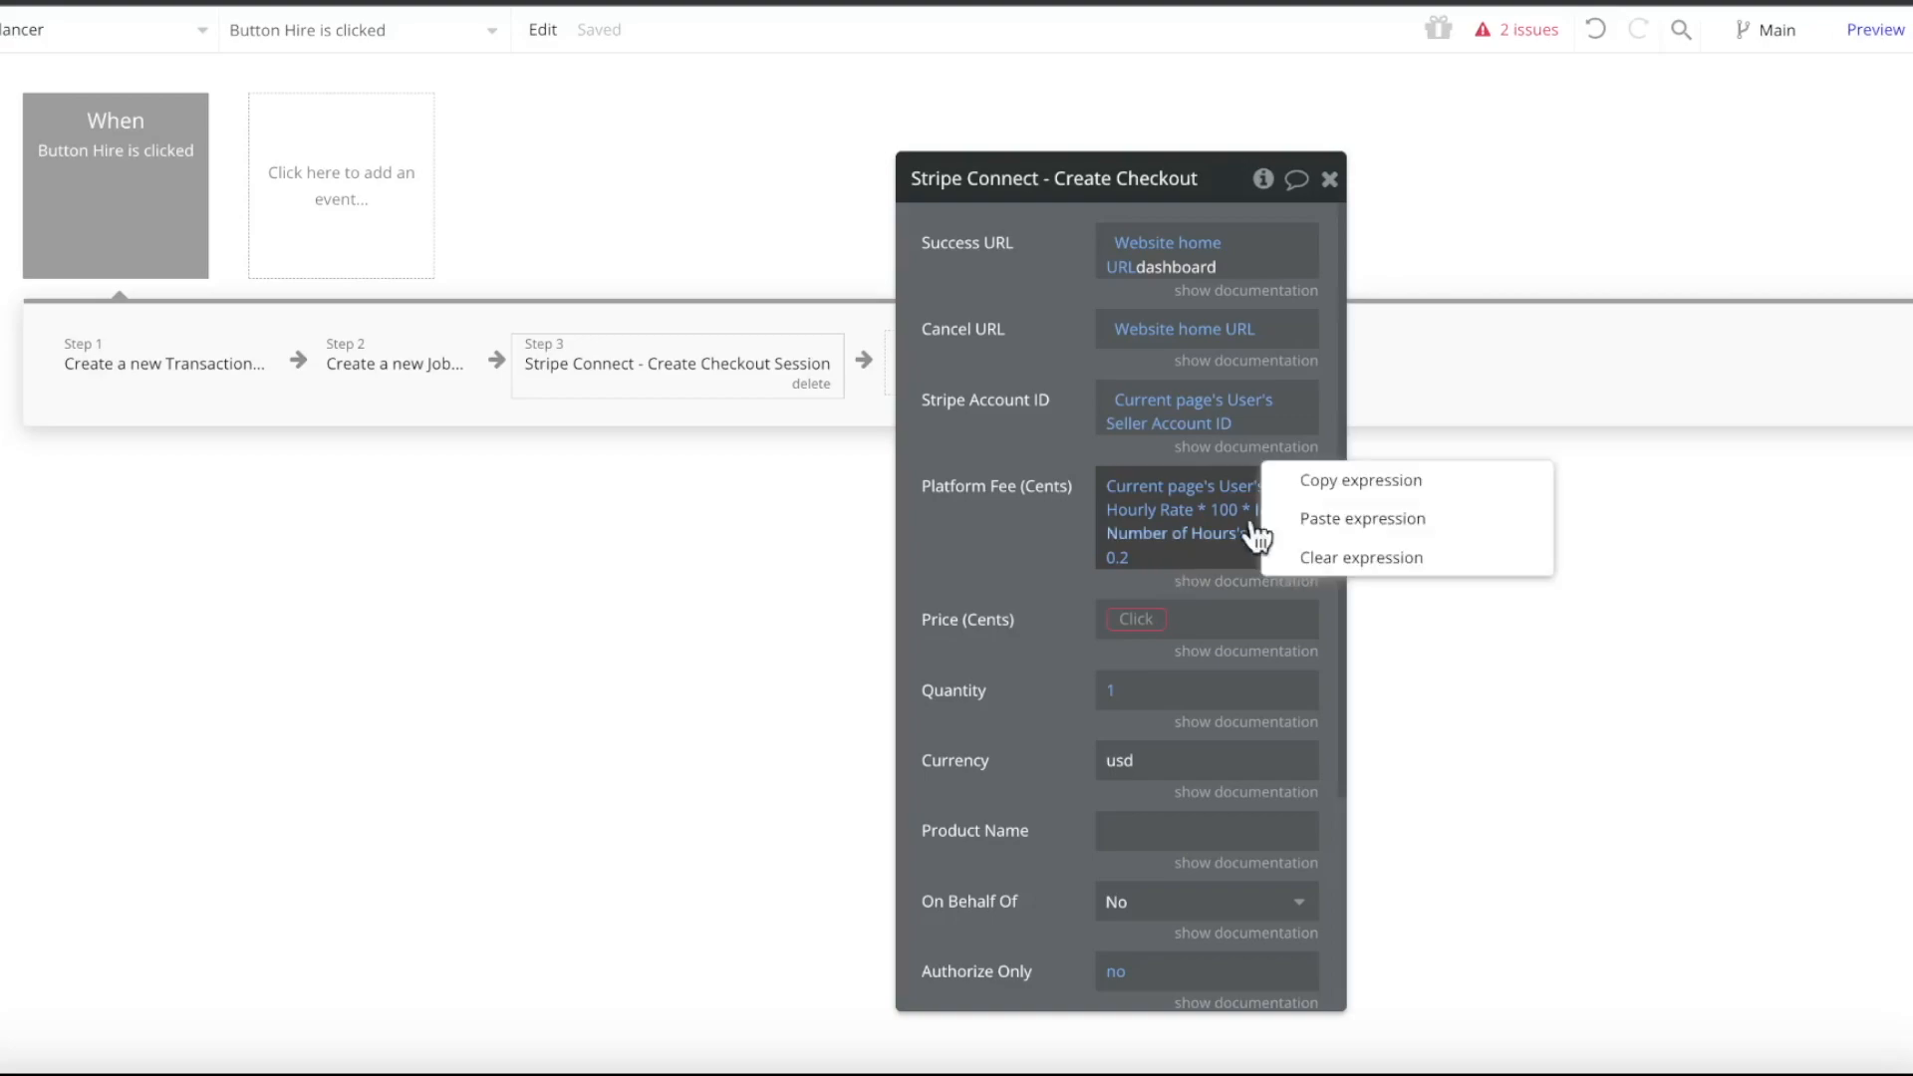
left_click(1349, 482)
right_click(1136, 625)
left_click(1274, 589)
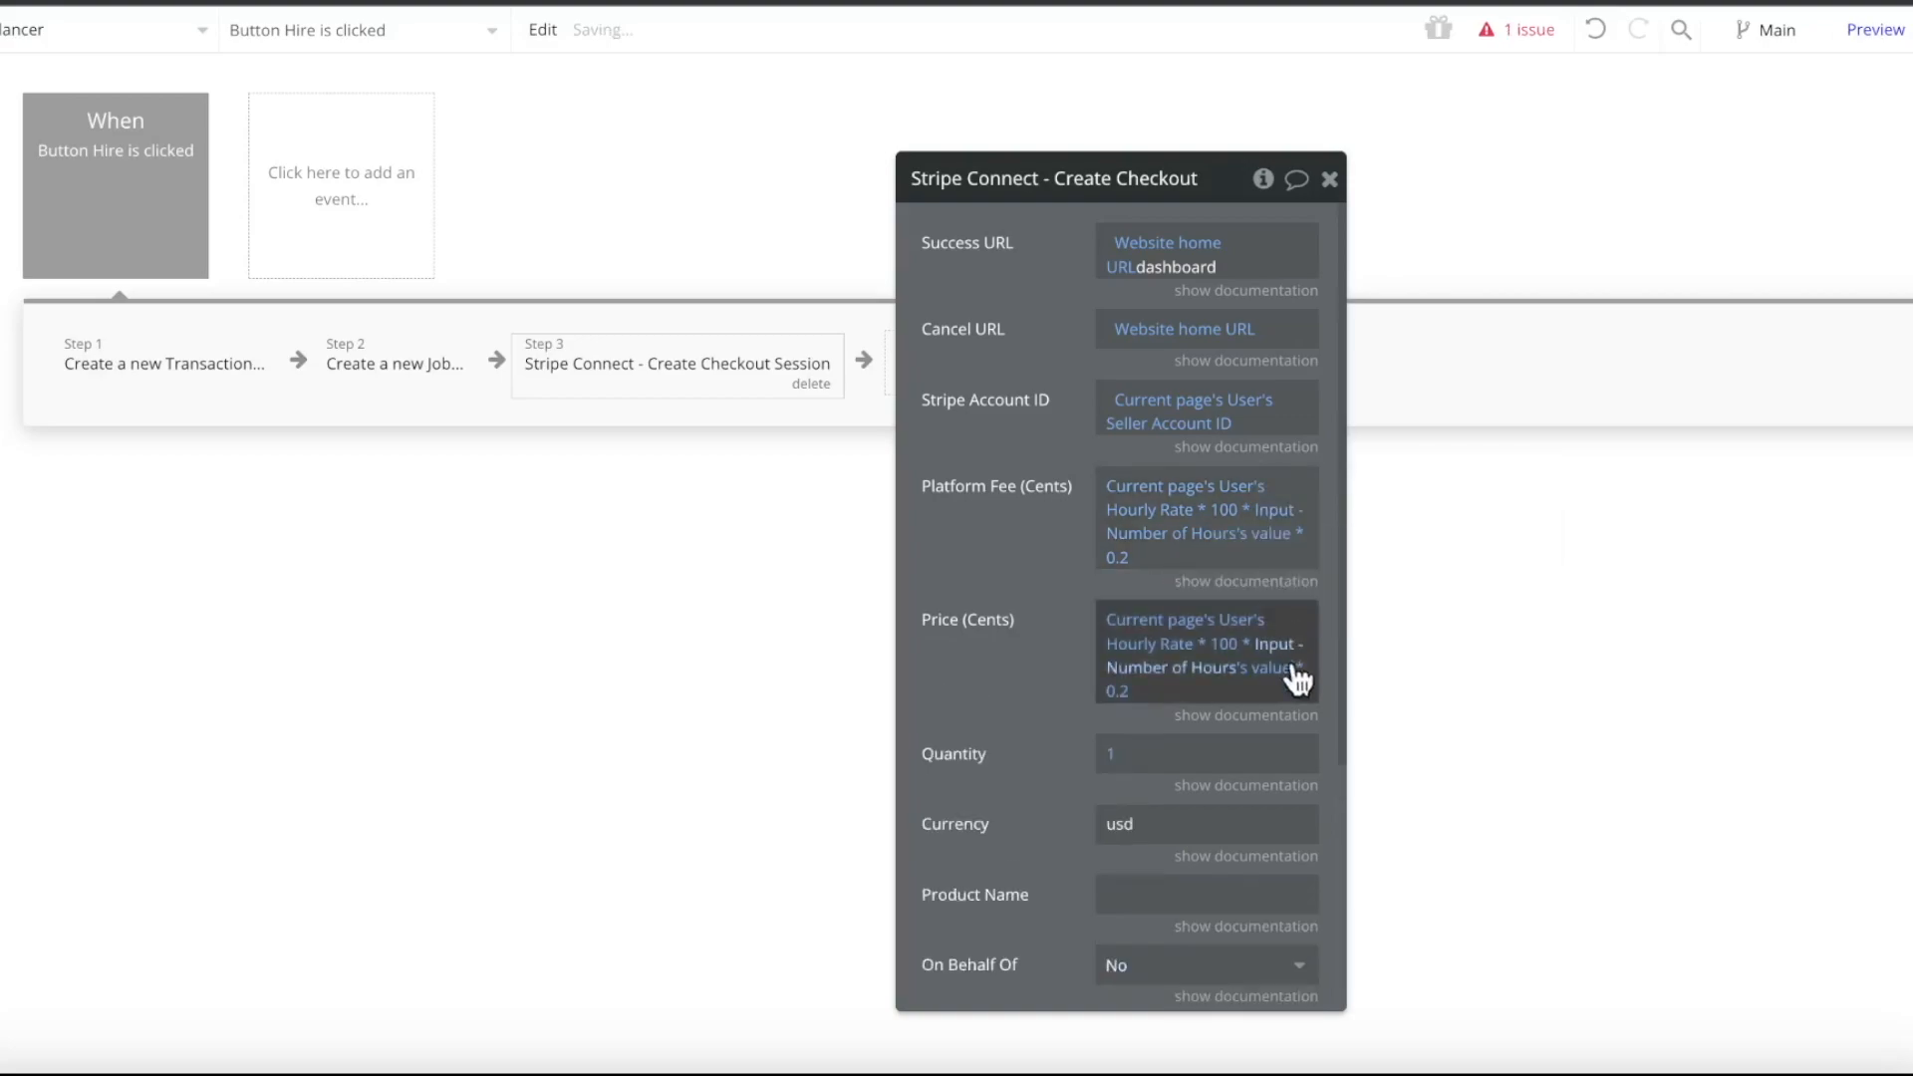
left_click(1107, 687)
key("BackSpace")
key("BackSpace")
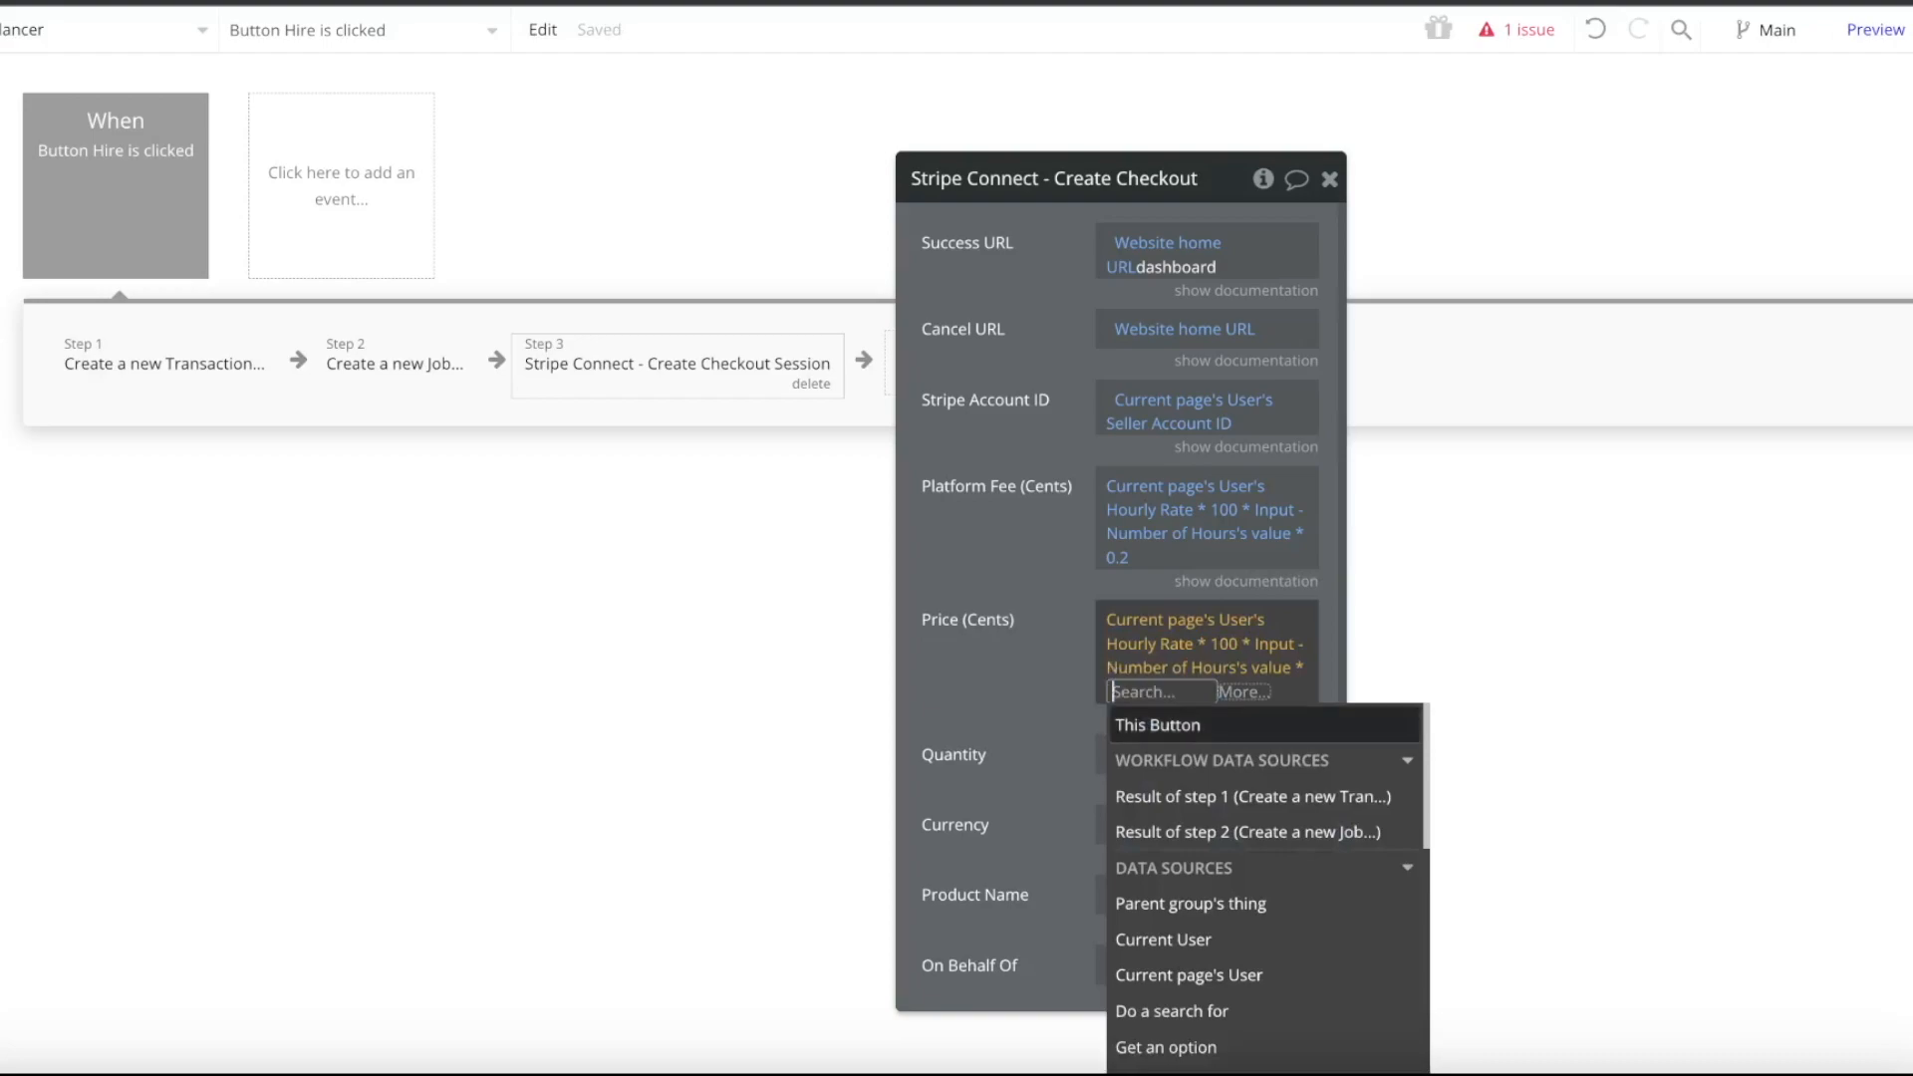
key("BackSpace")
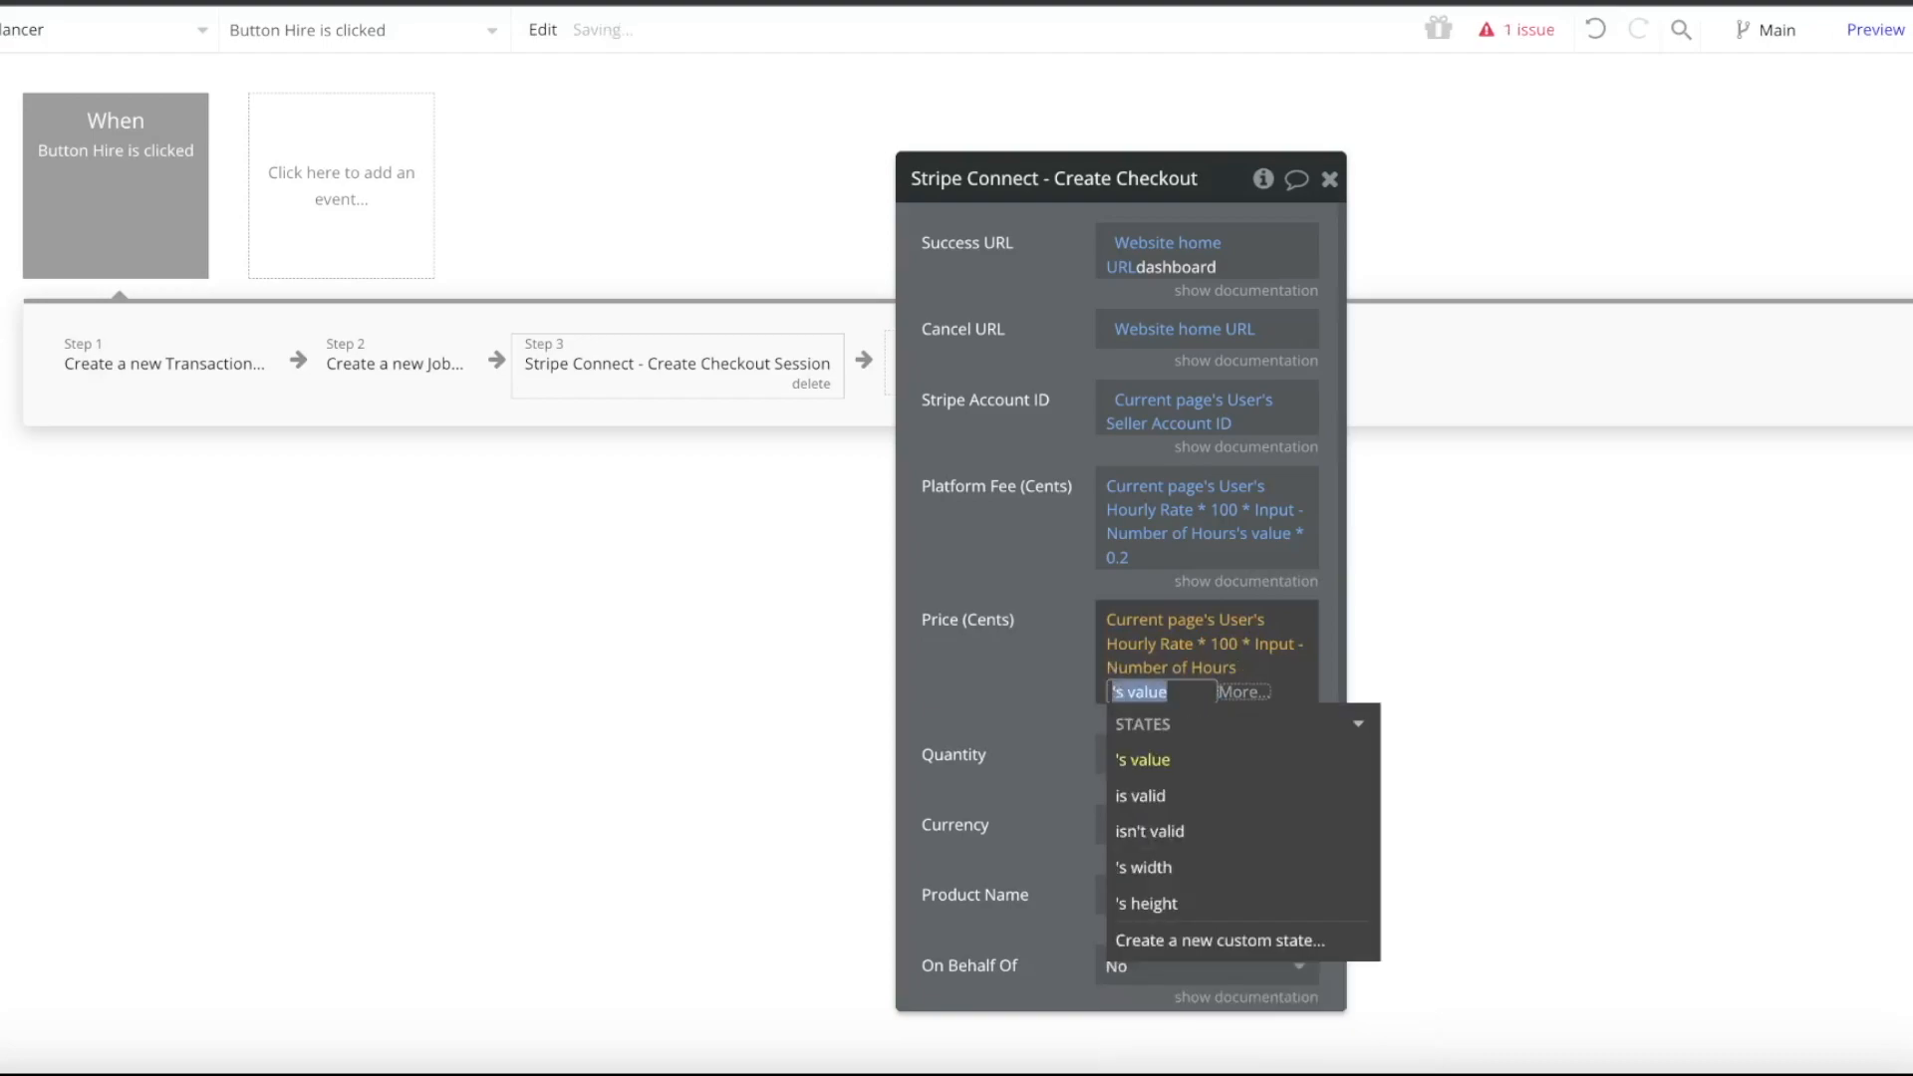
left_click(1029, 671)
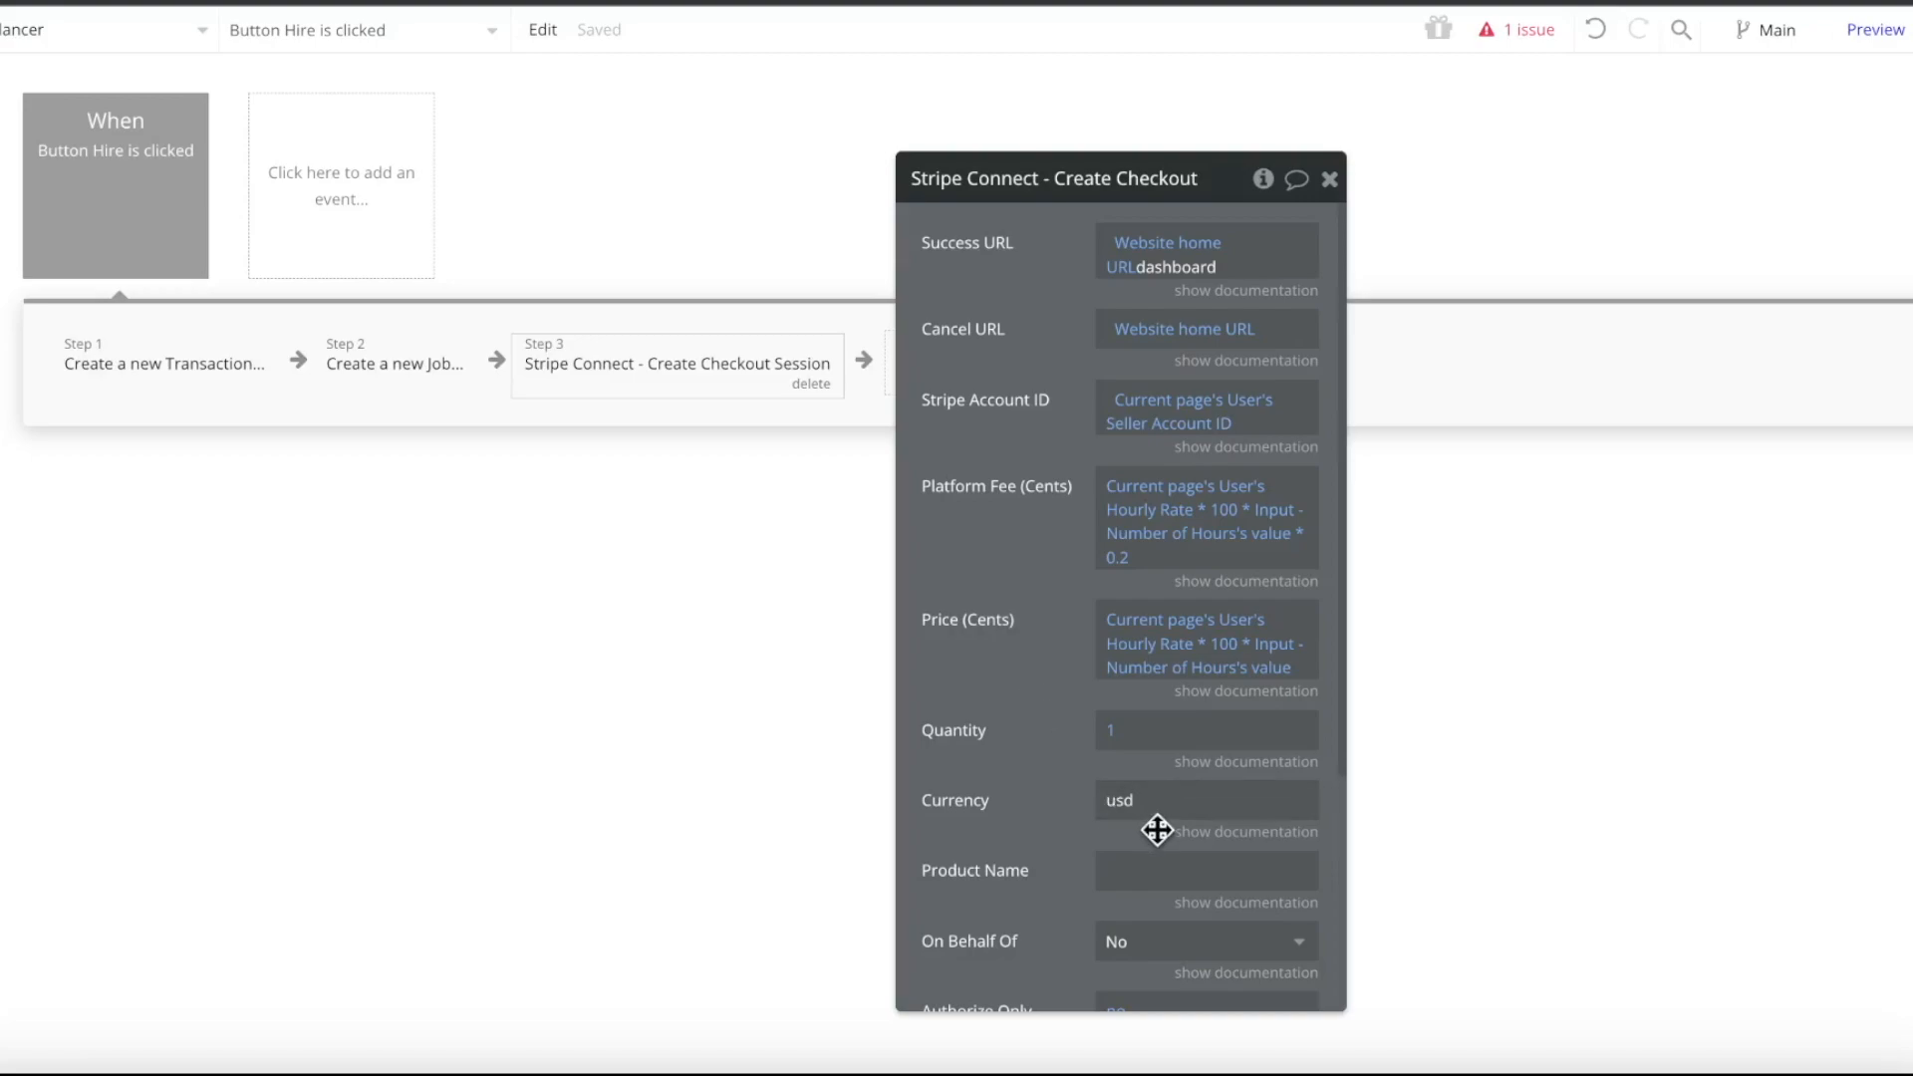
Check the Currency field's documentation and set Product Name to Current page's User's Service
scroll(1164, 762, "down", 3)
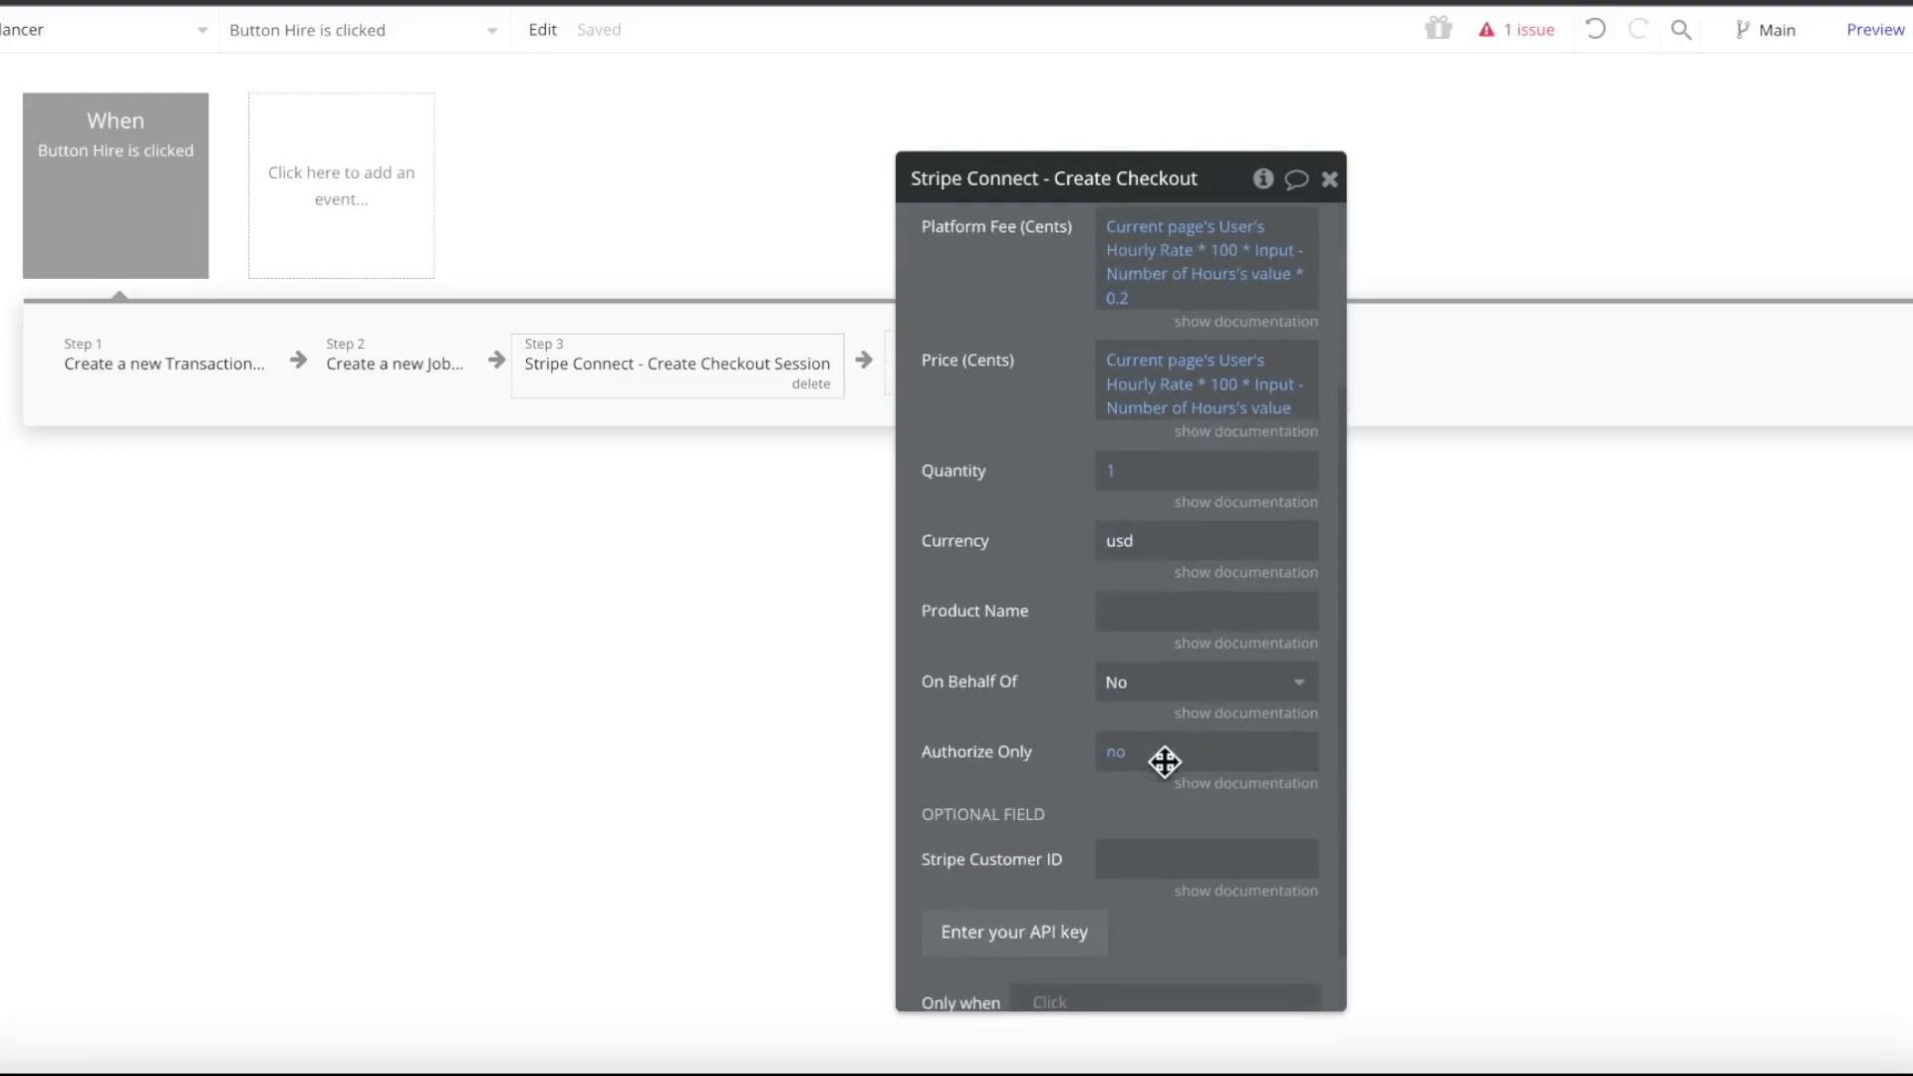
left_click(1295, 573)
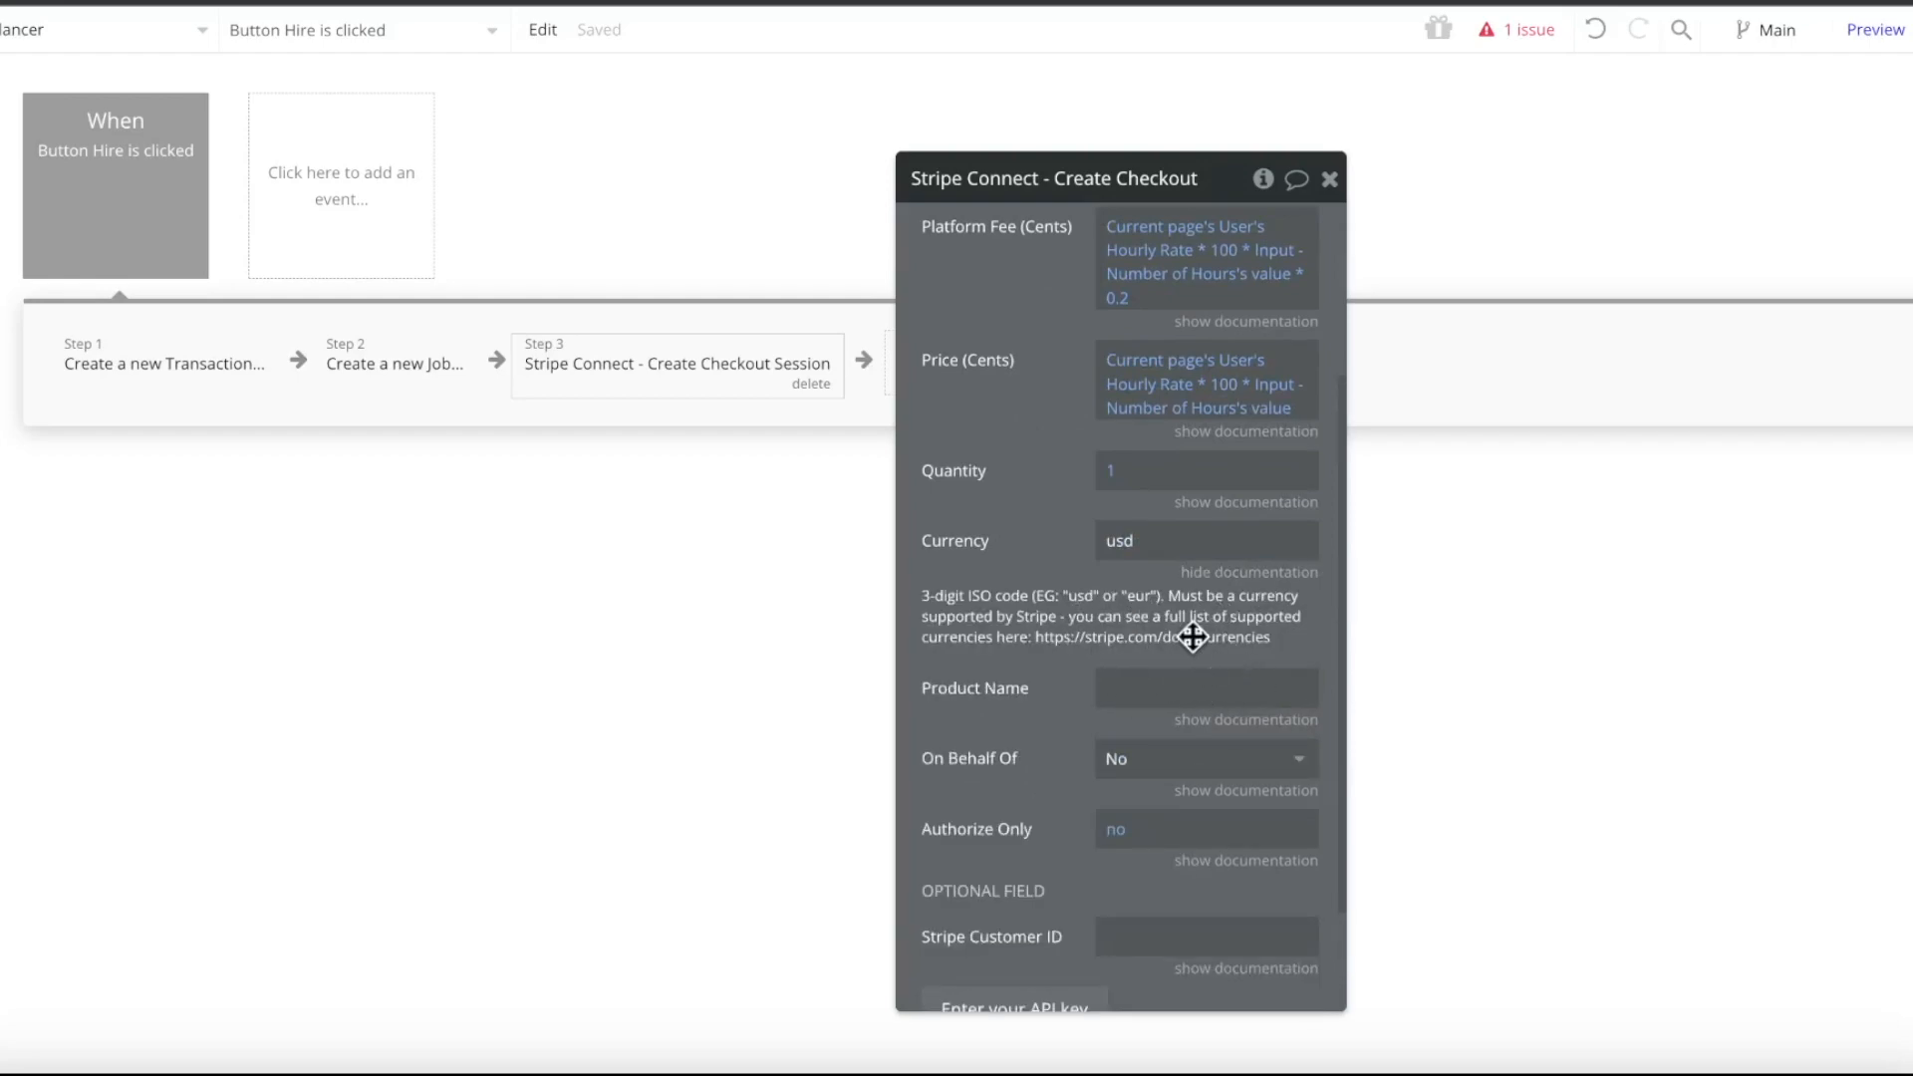
left_click(1284, 581)
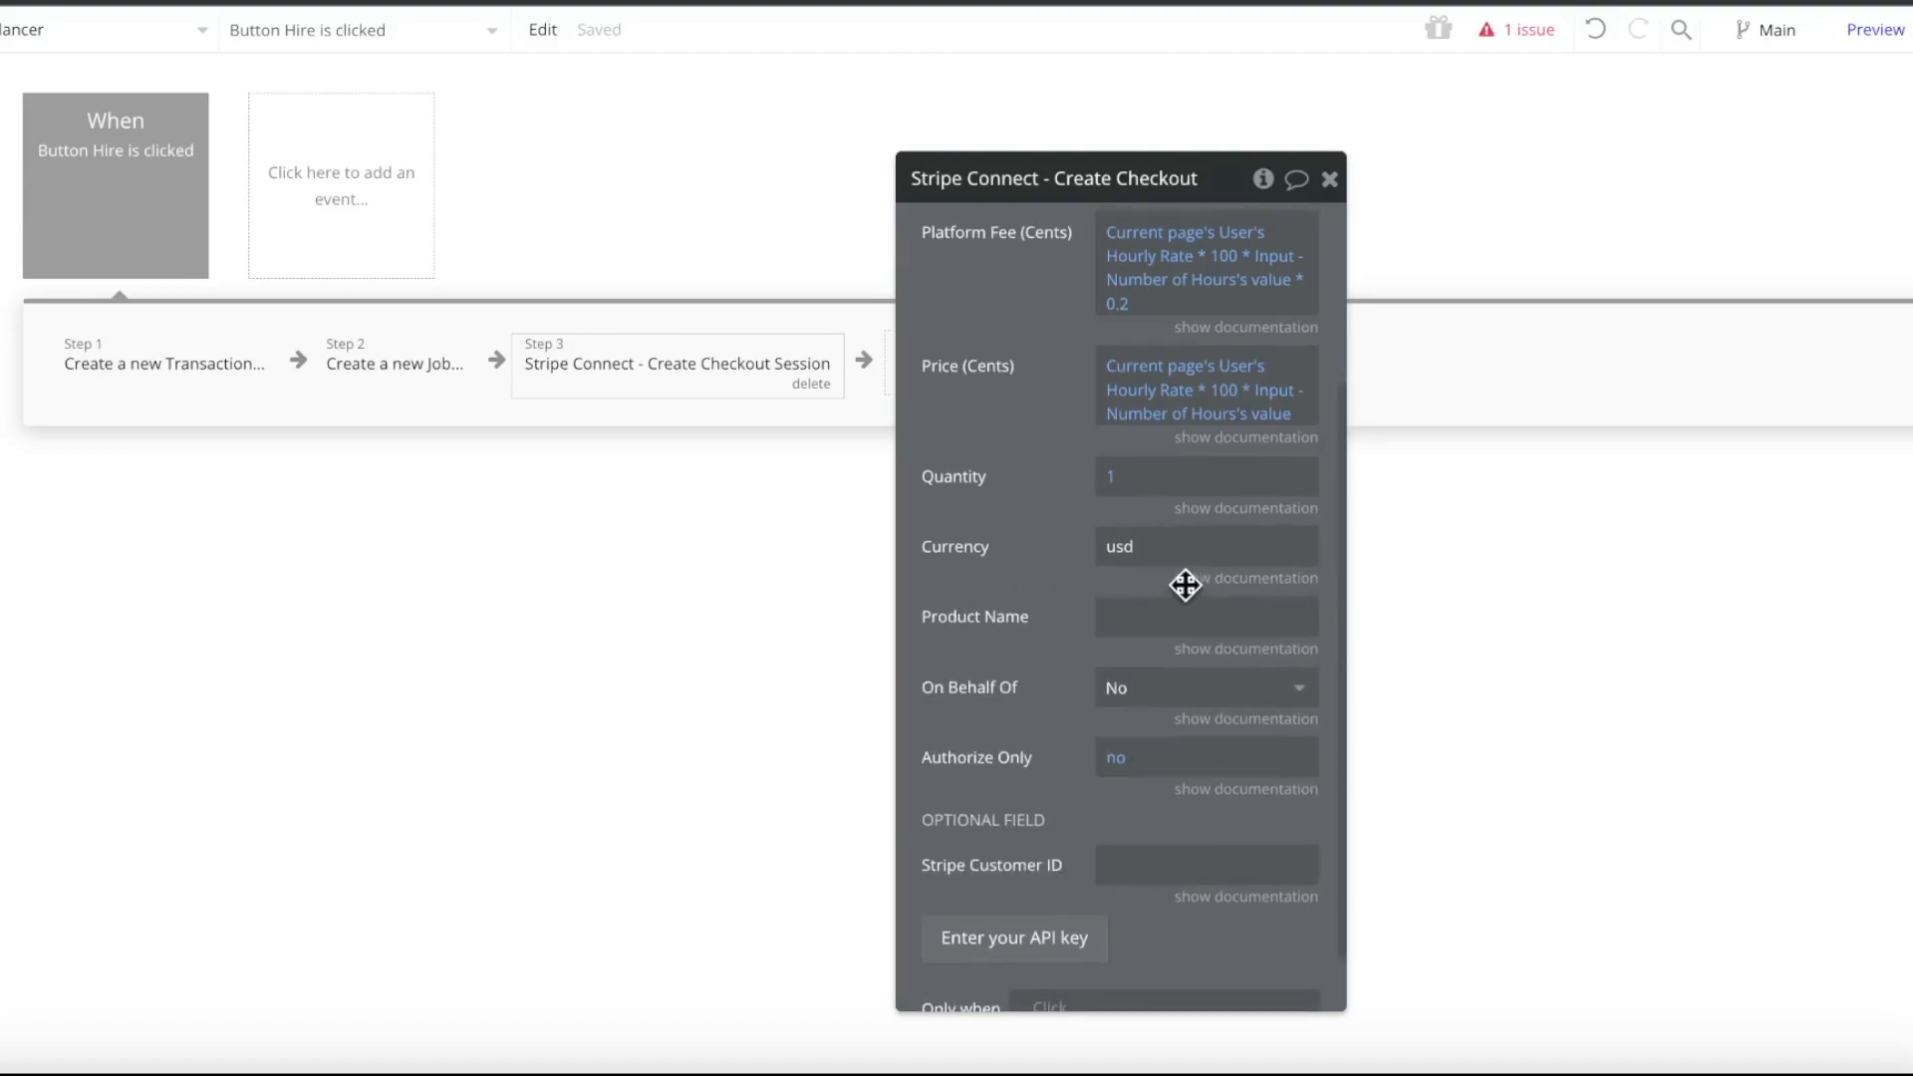
left_click(1169, 618)
left_click(1359, 622)
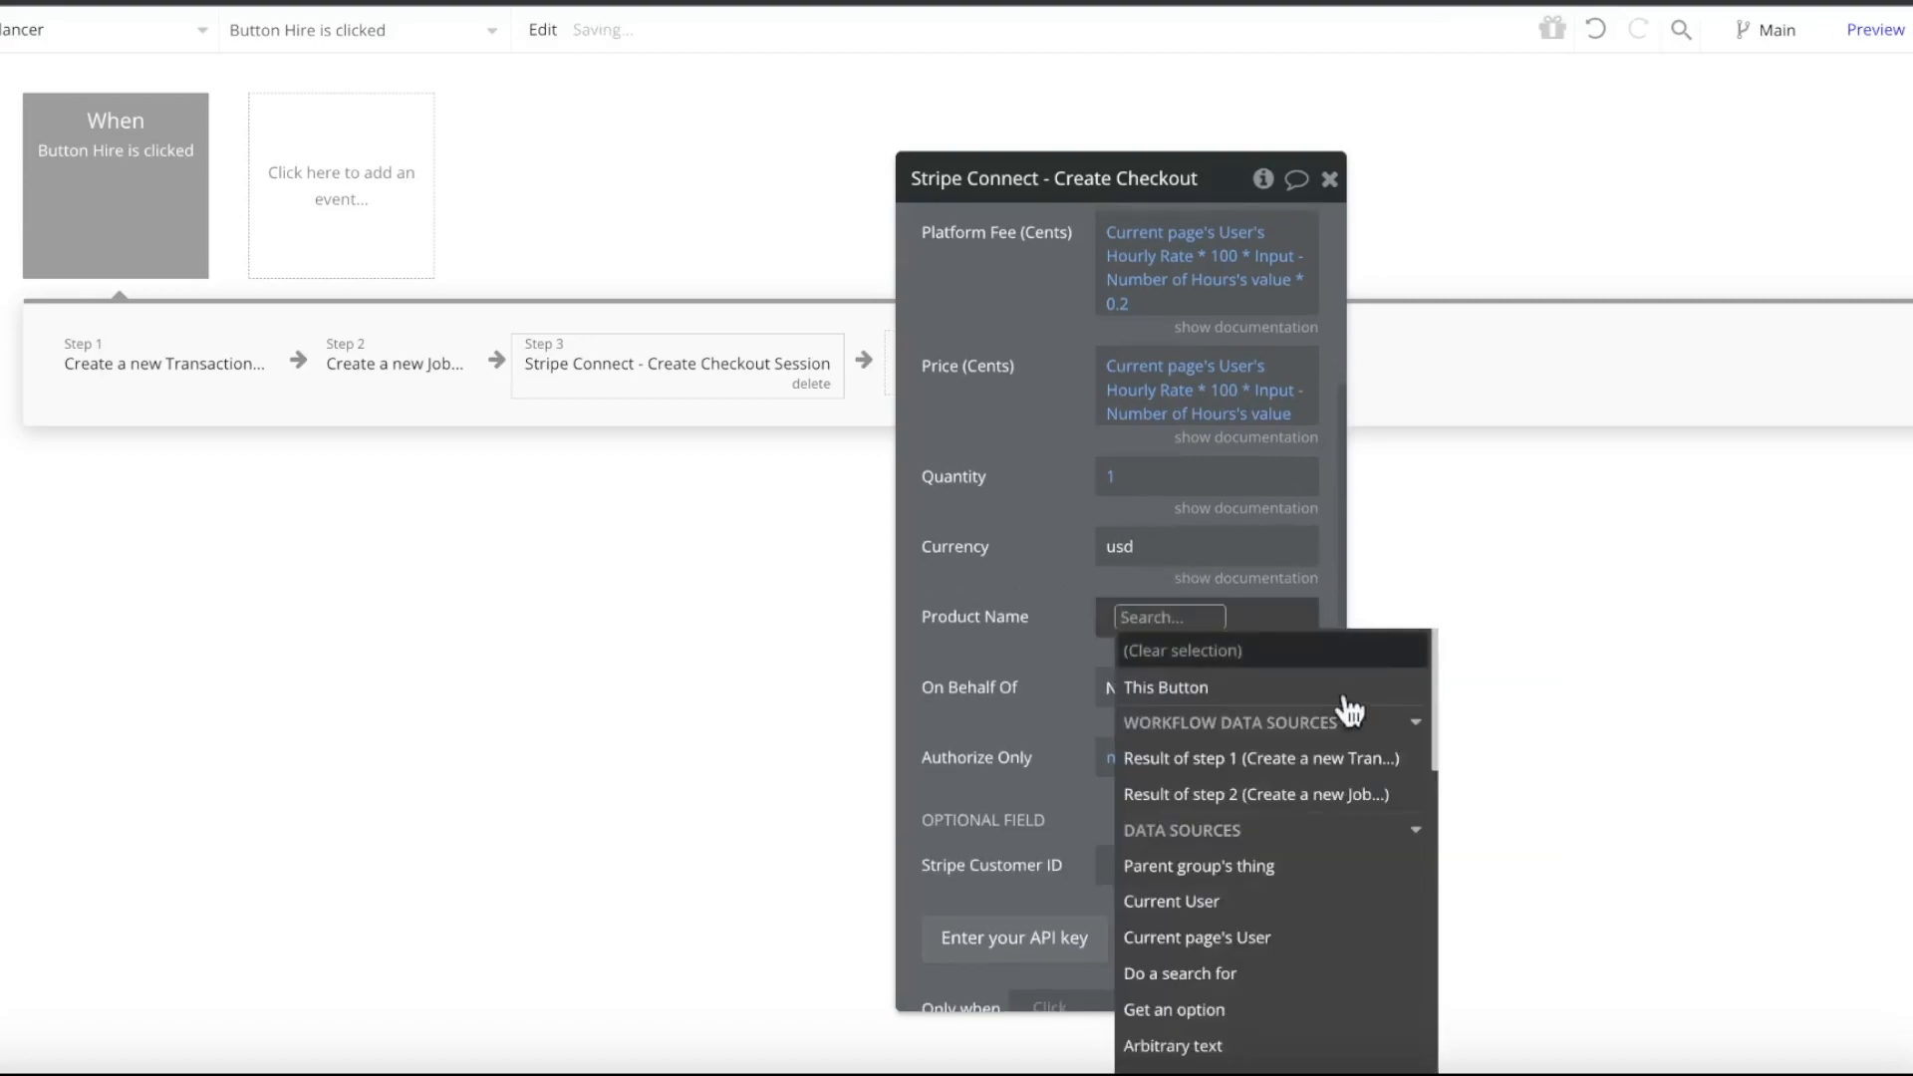
left_click(1308, 939)
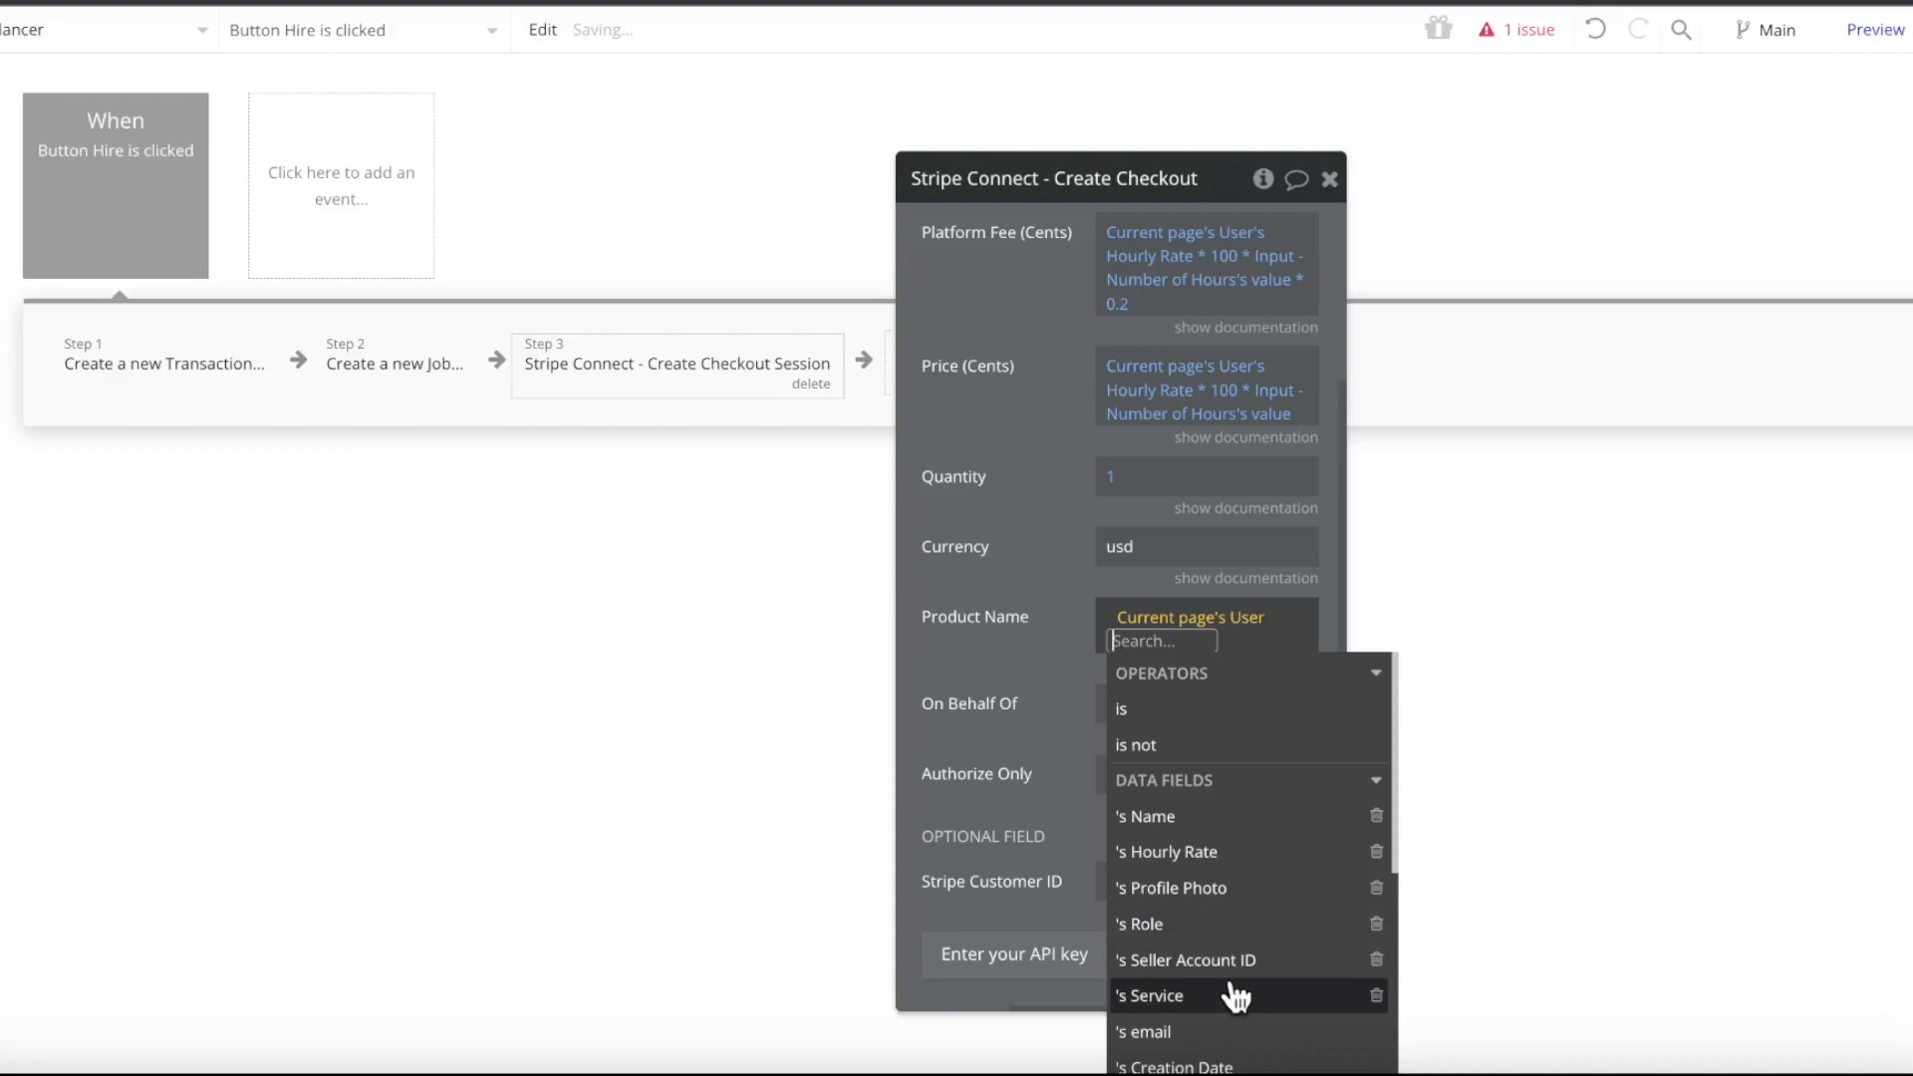
left_click(1347, 990)
left_click(1039, 659)
Append a hyphen, Input - Number of Hours's value and the word Hours to the Product Name
left_click(1178, 643)
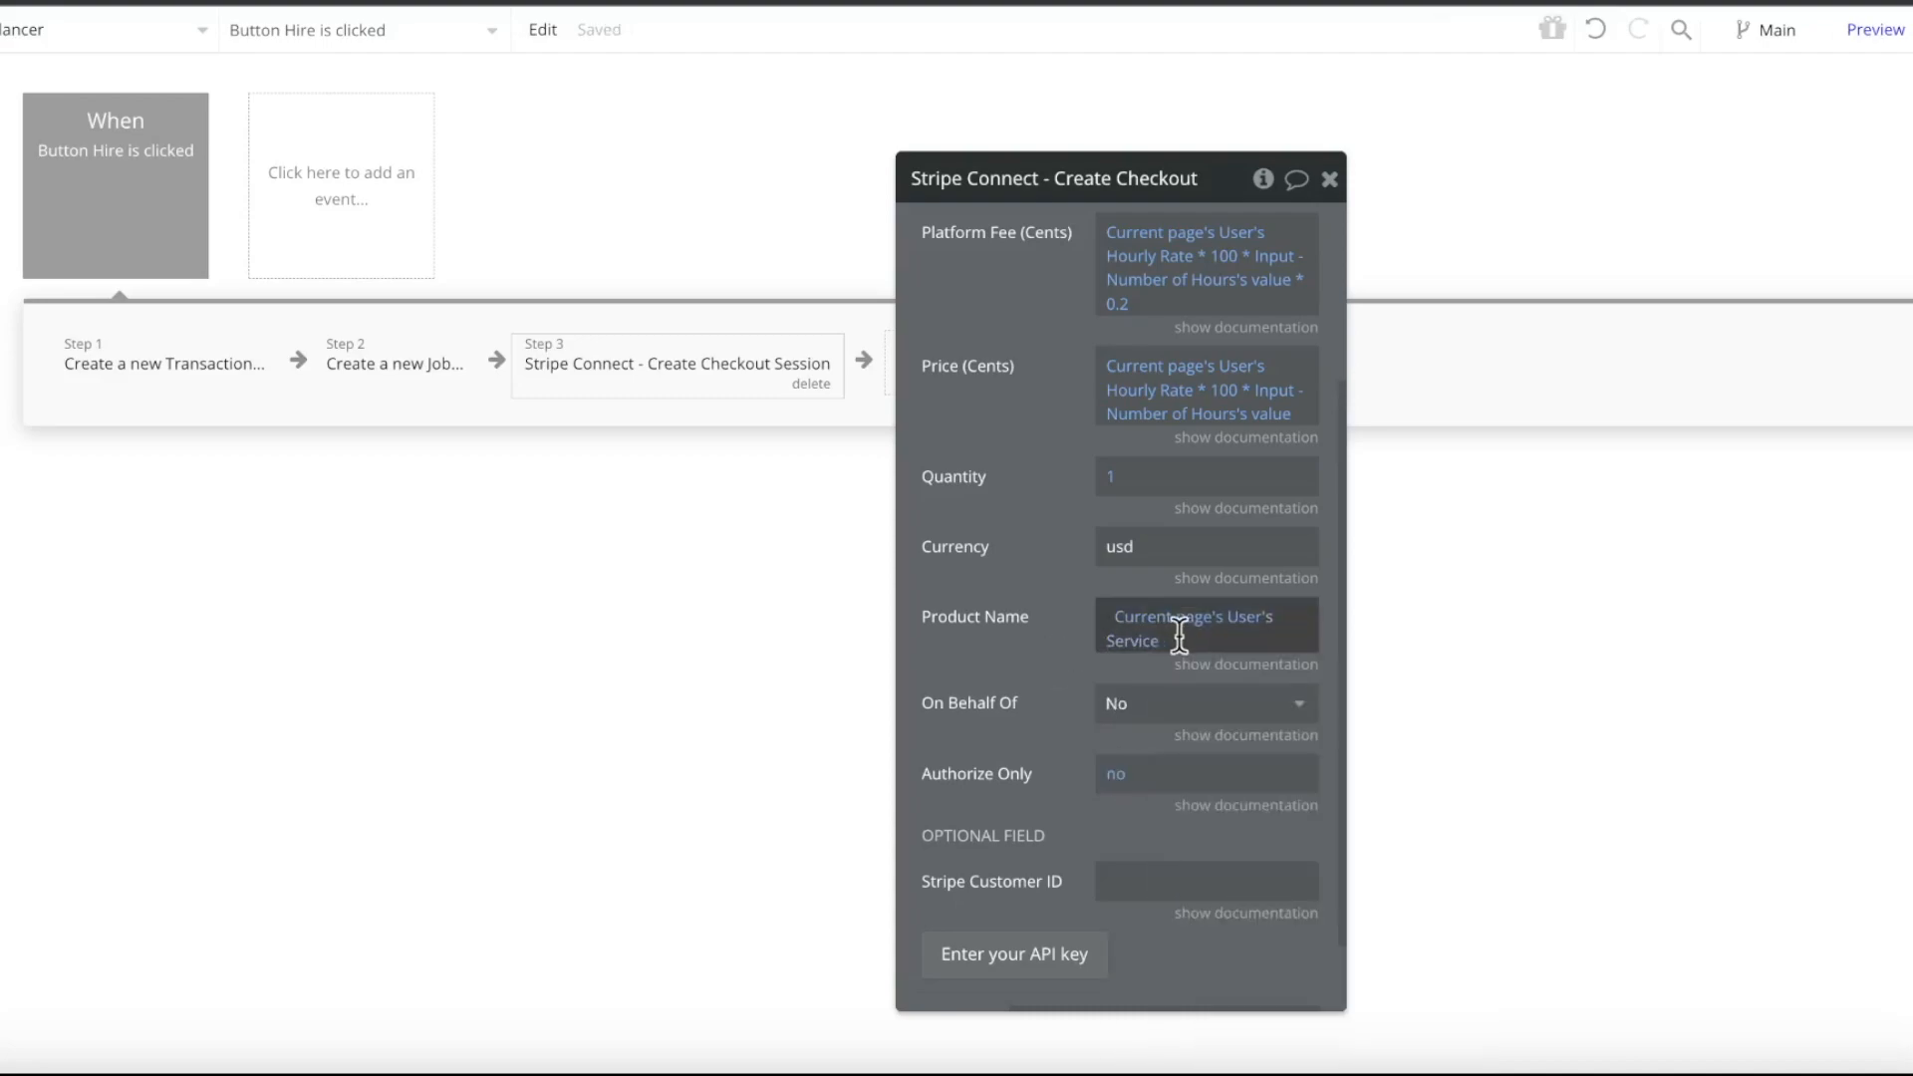
type("-")
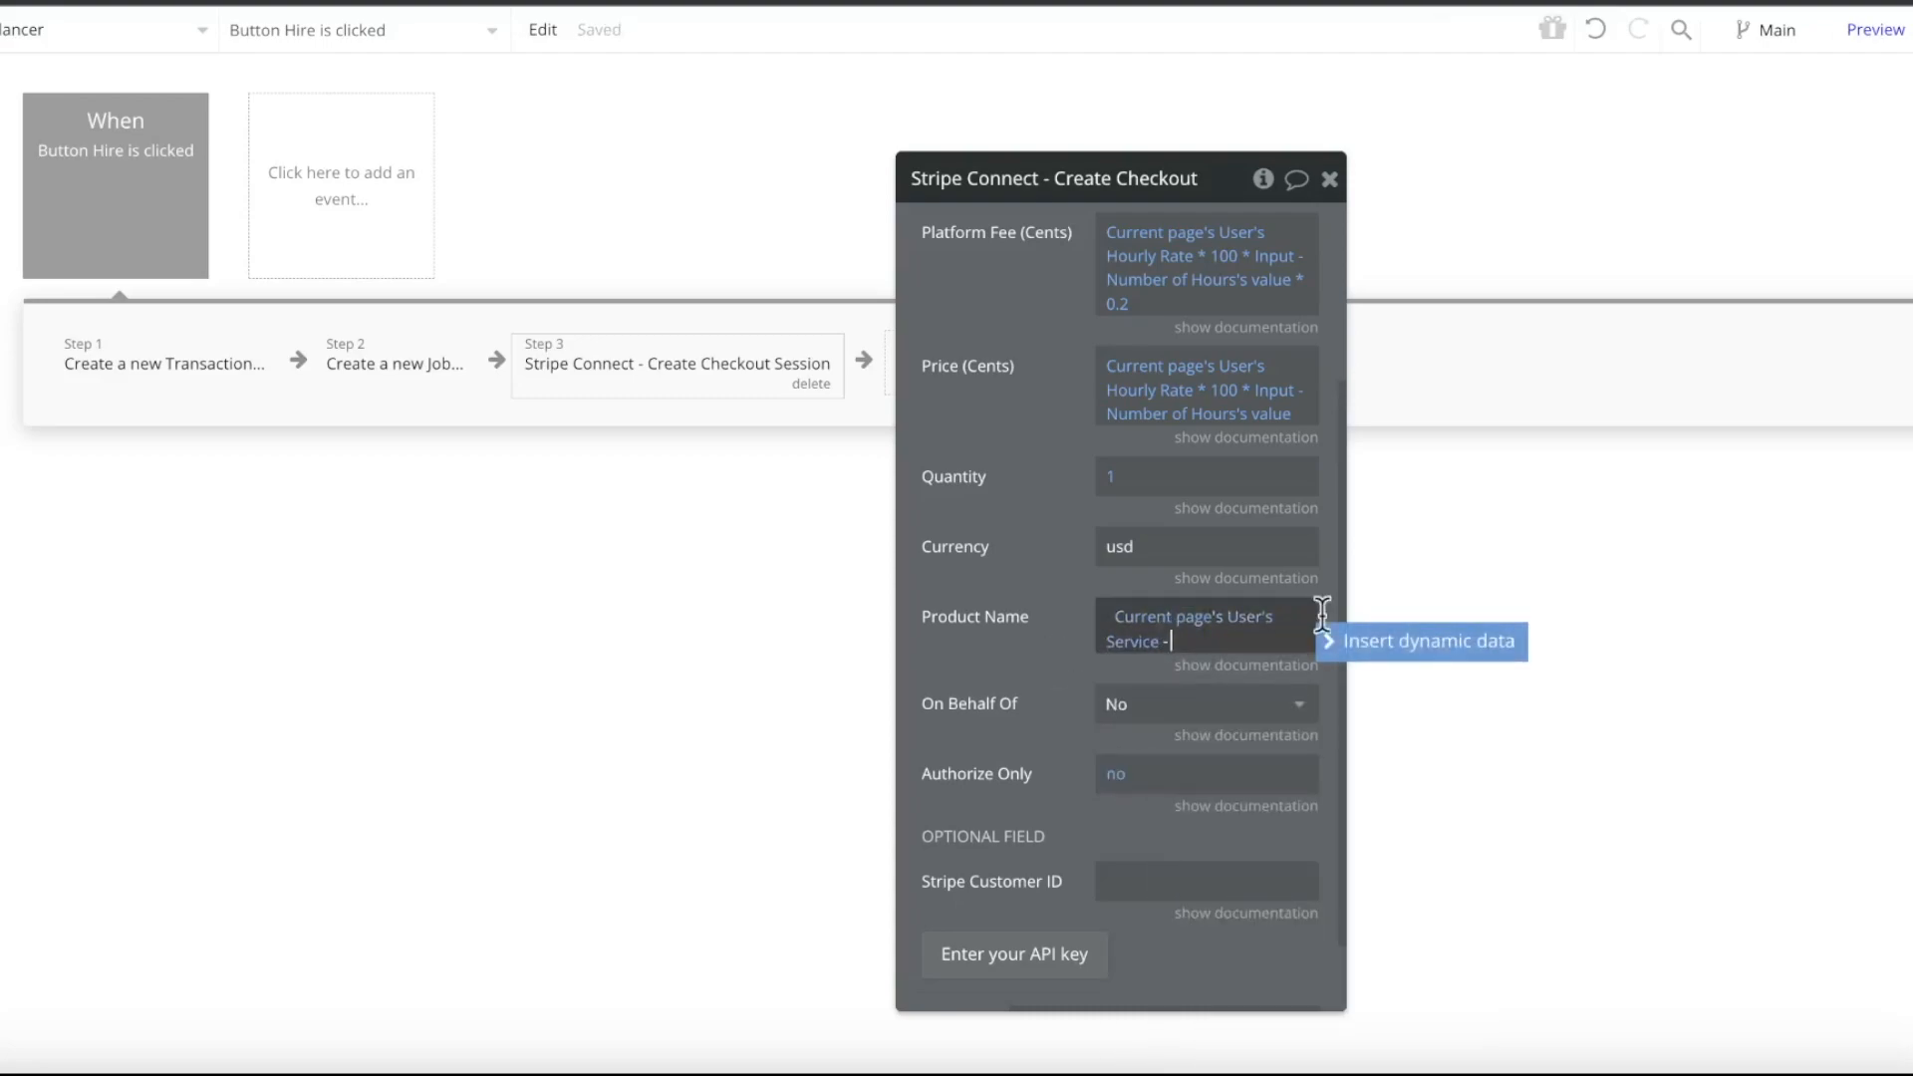
left_click(1405, 641)
type("inp")
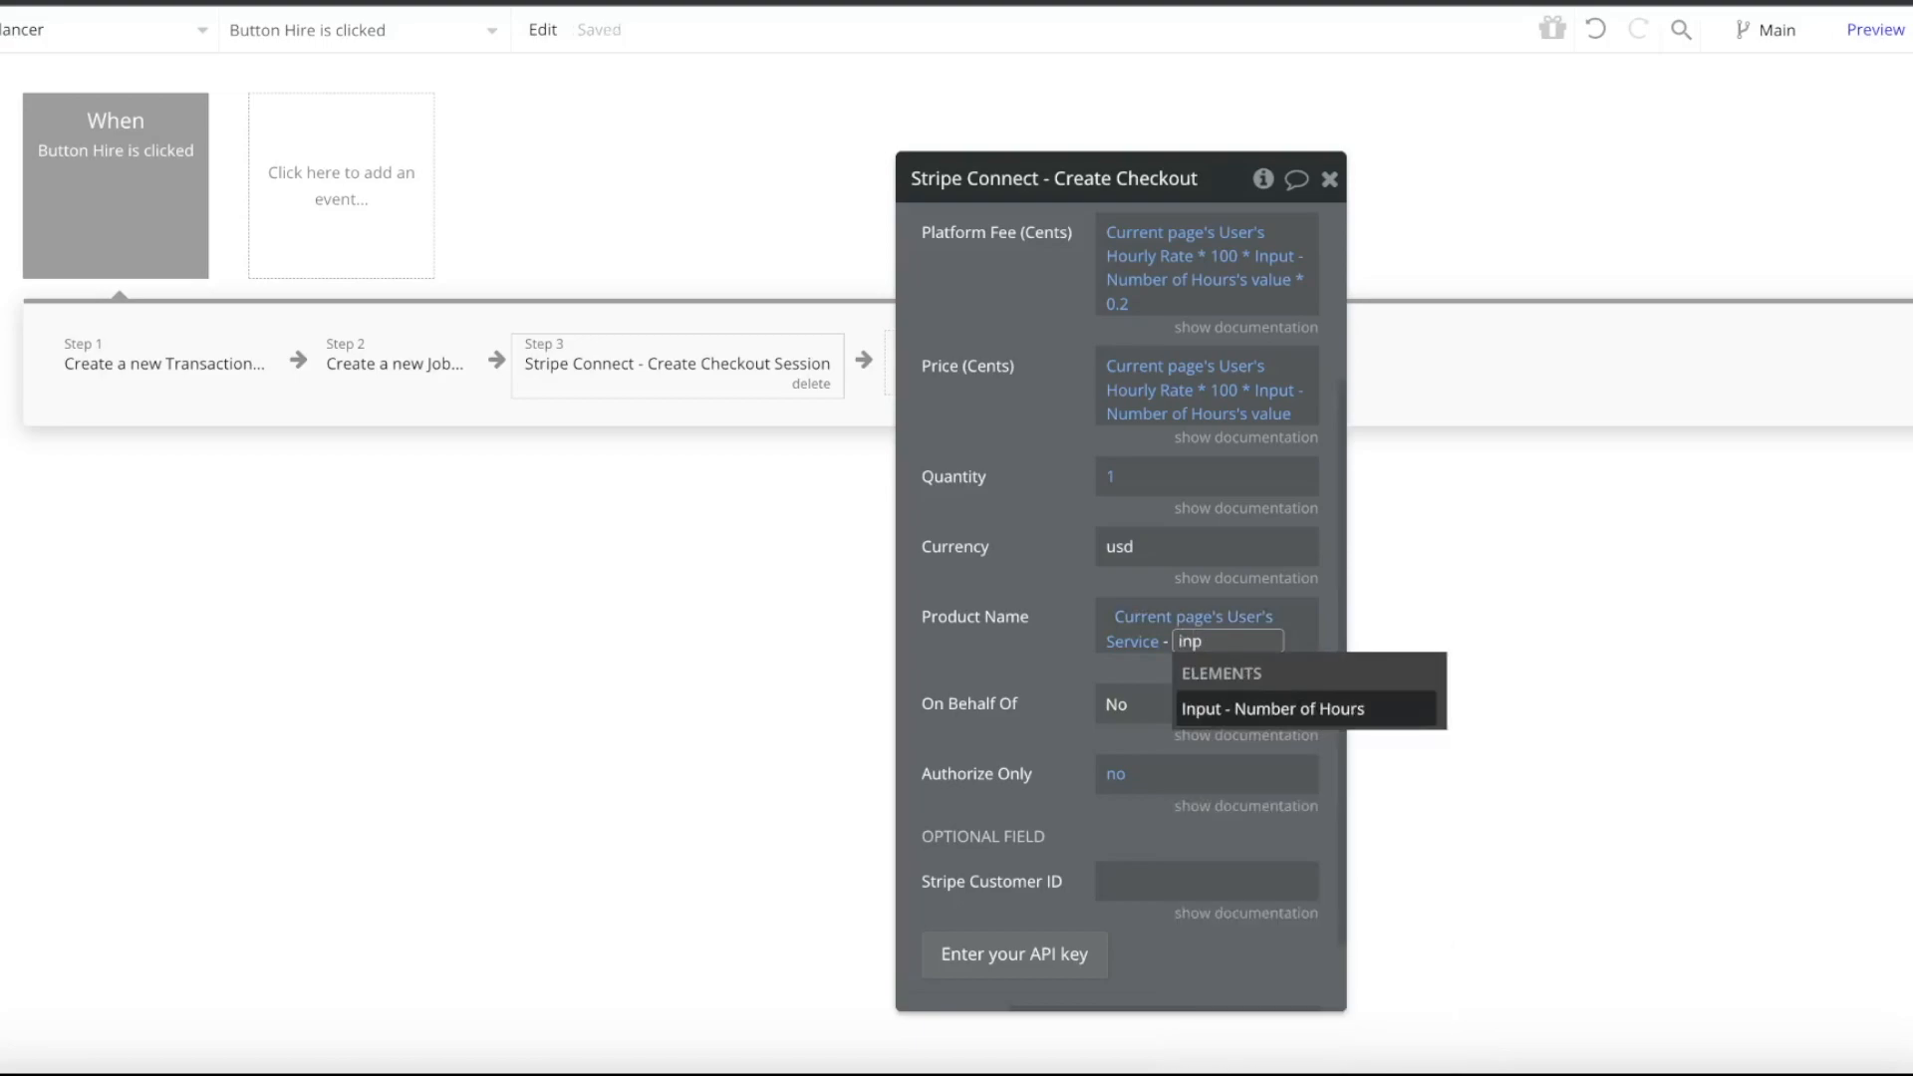
left_click(1354, 708)
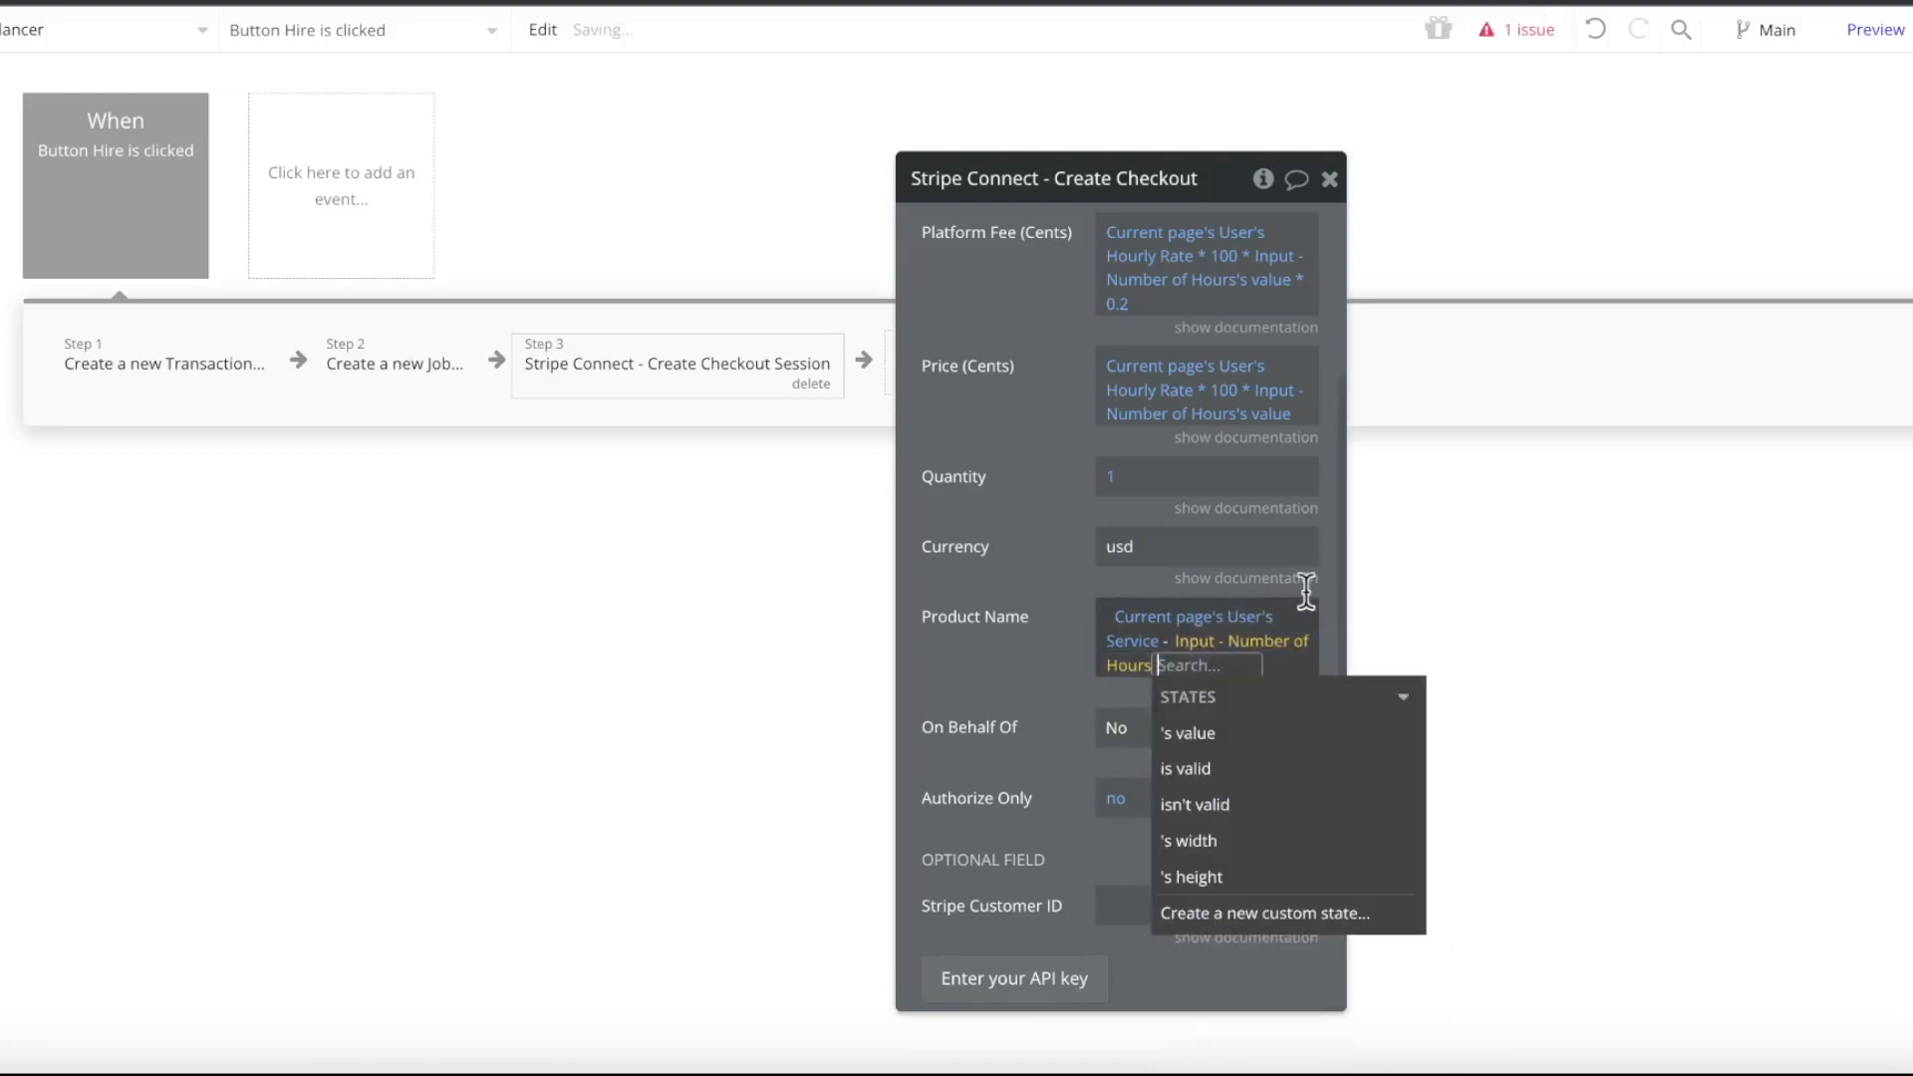
left_click(1302, 738)
left_click(1043, 635)
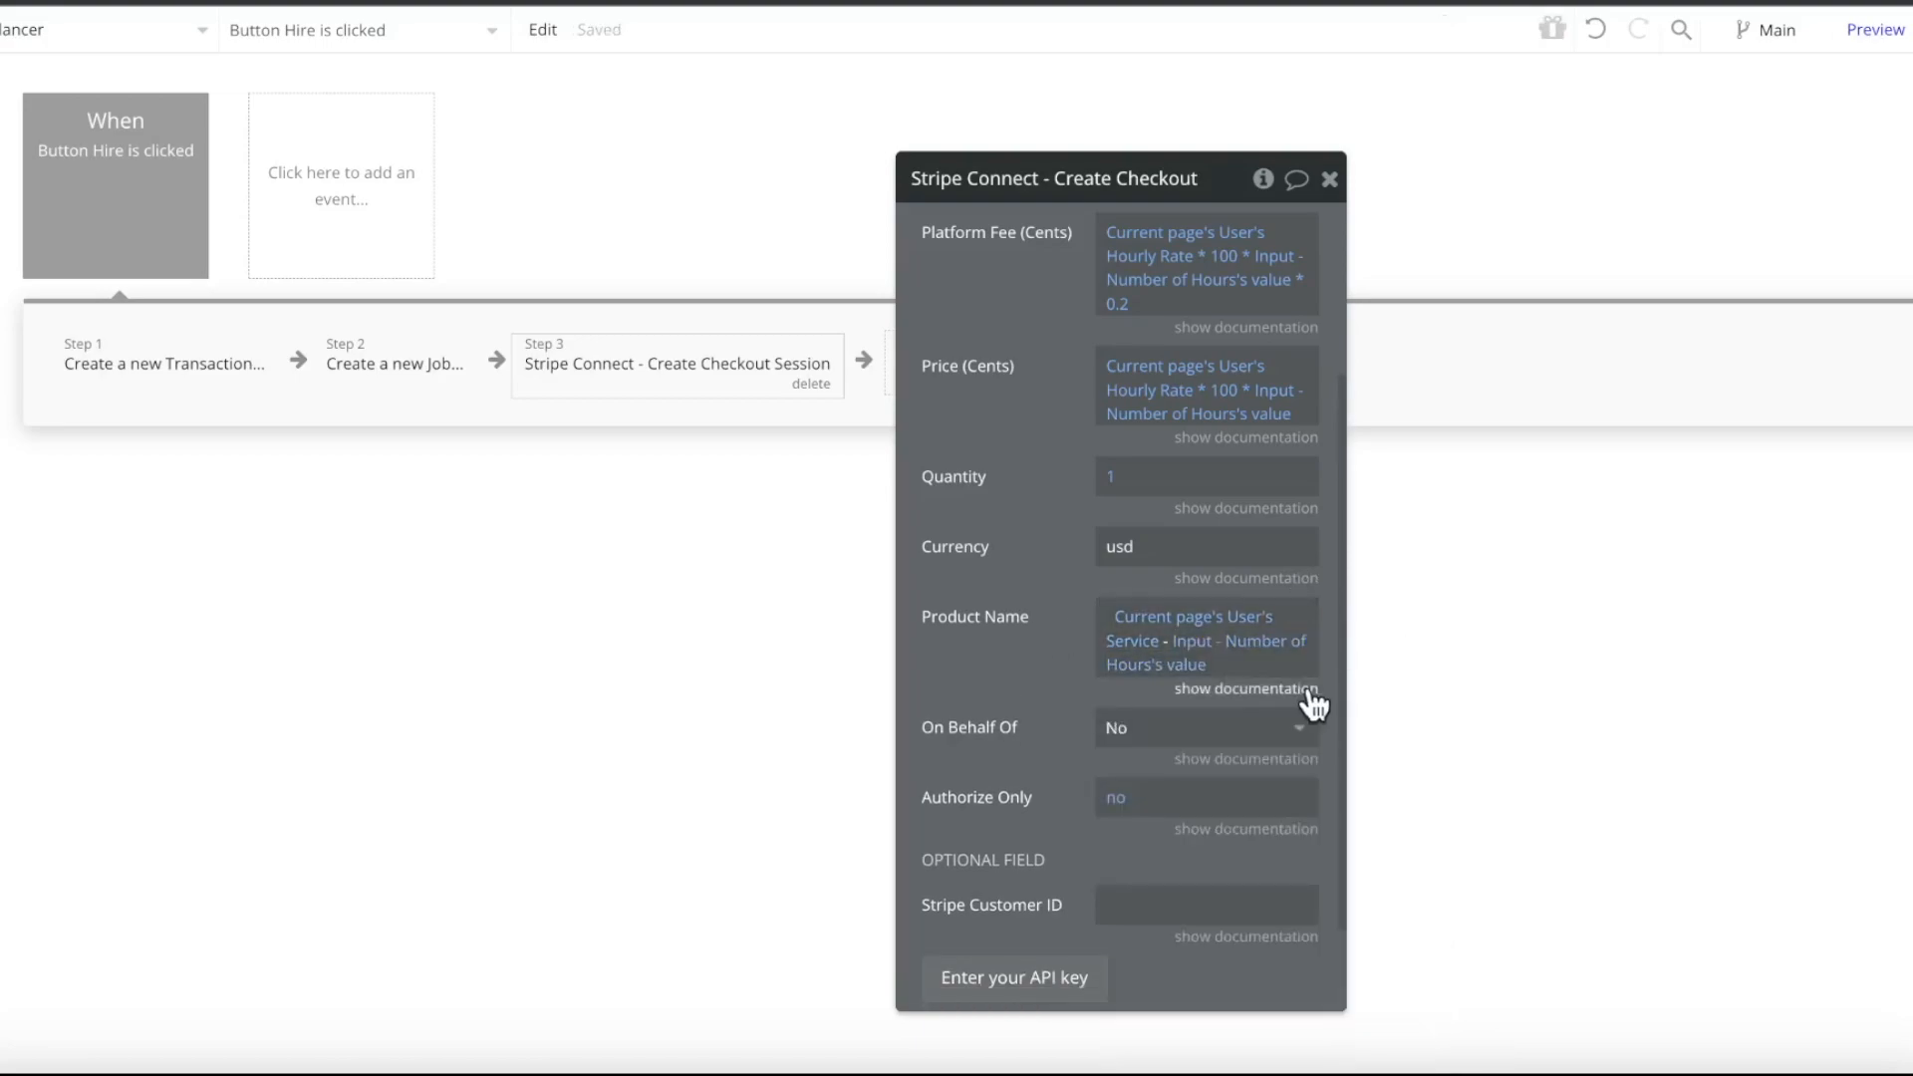
left_click(1289, 661)
type("Hours")
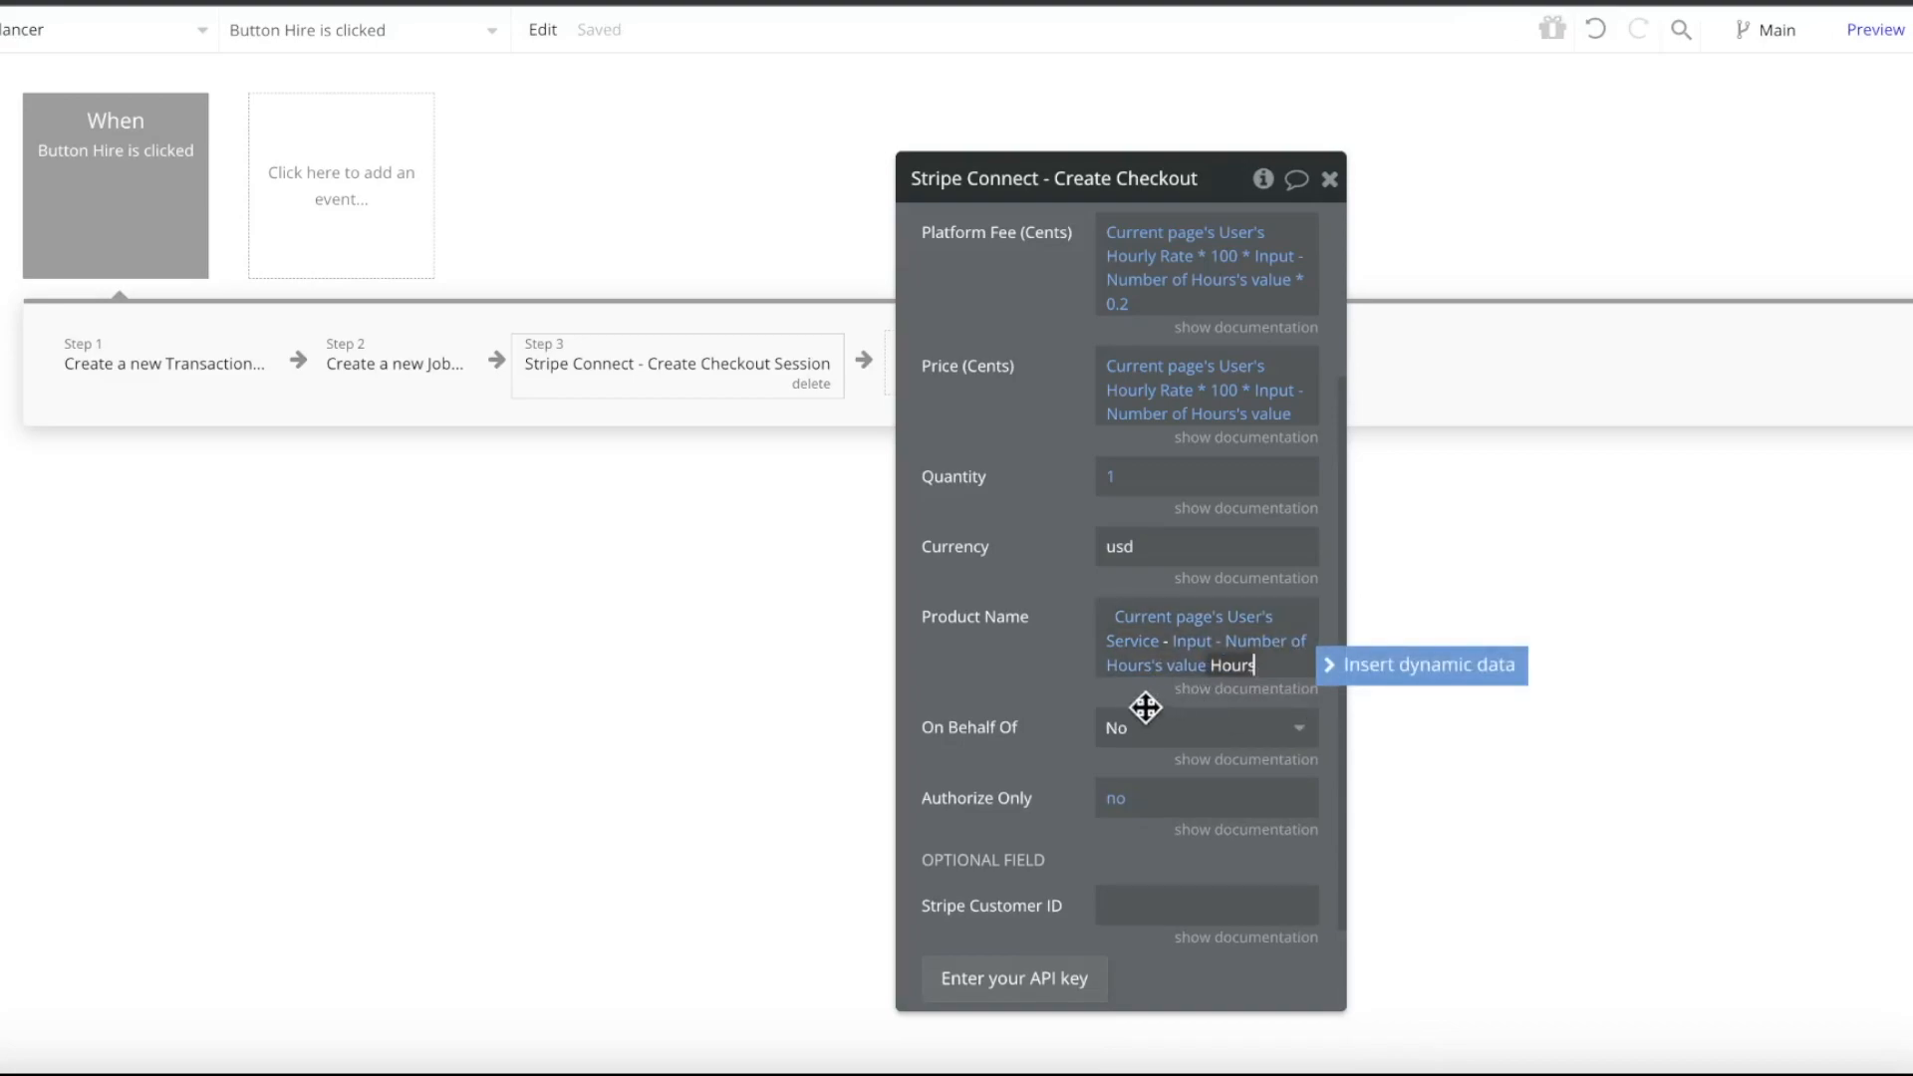
left_click(977, 709)
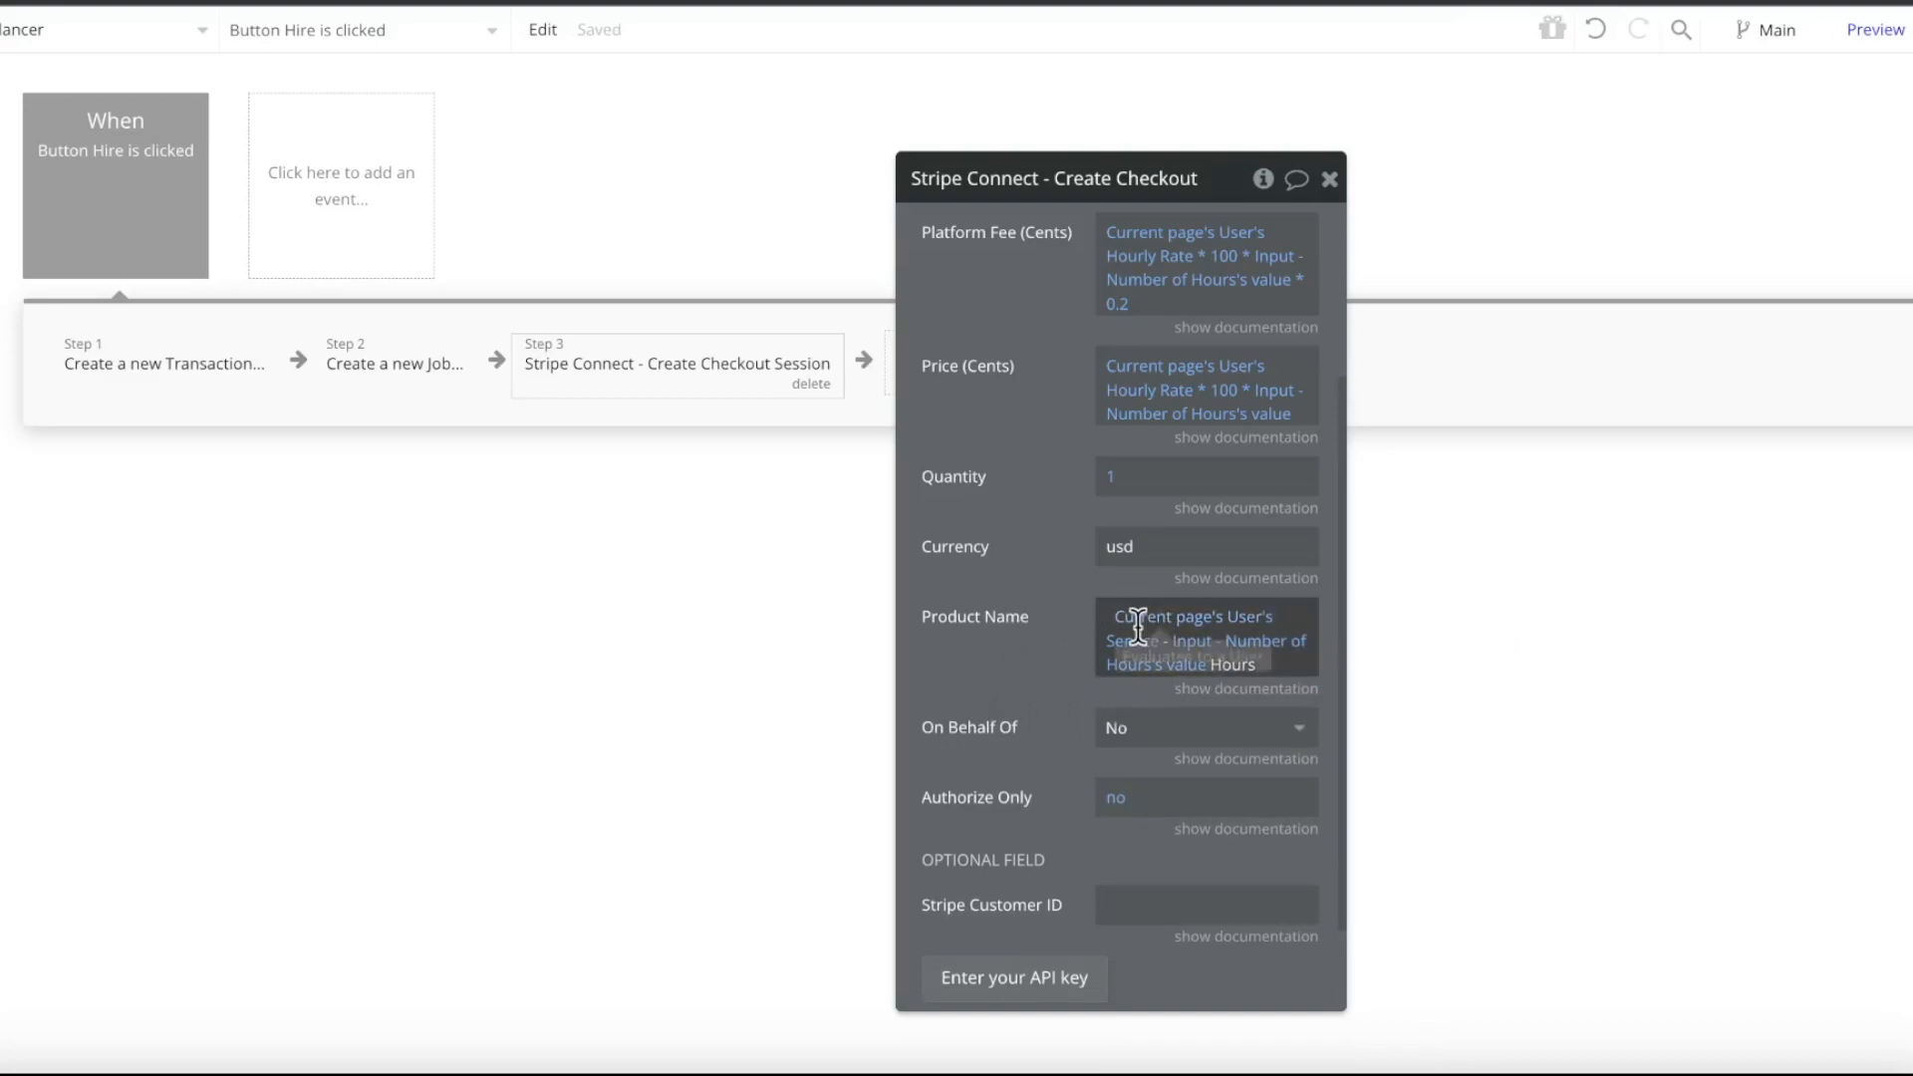
Read the On Behalf Of documentation and set On Behalf Of to Yes
scroll(1186, 653, "down", 2)
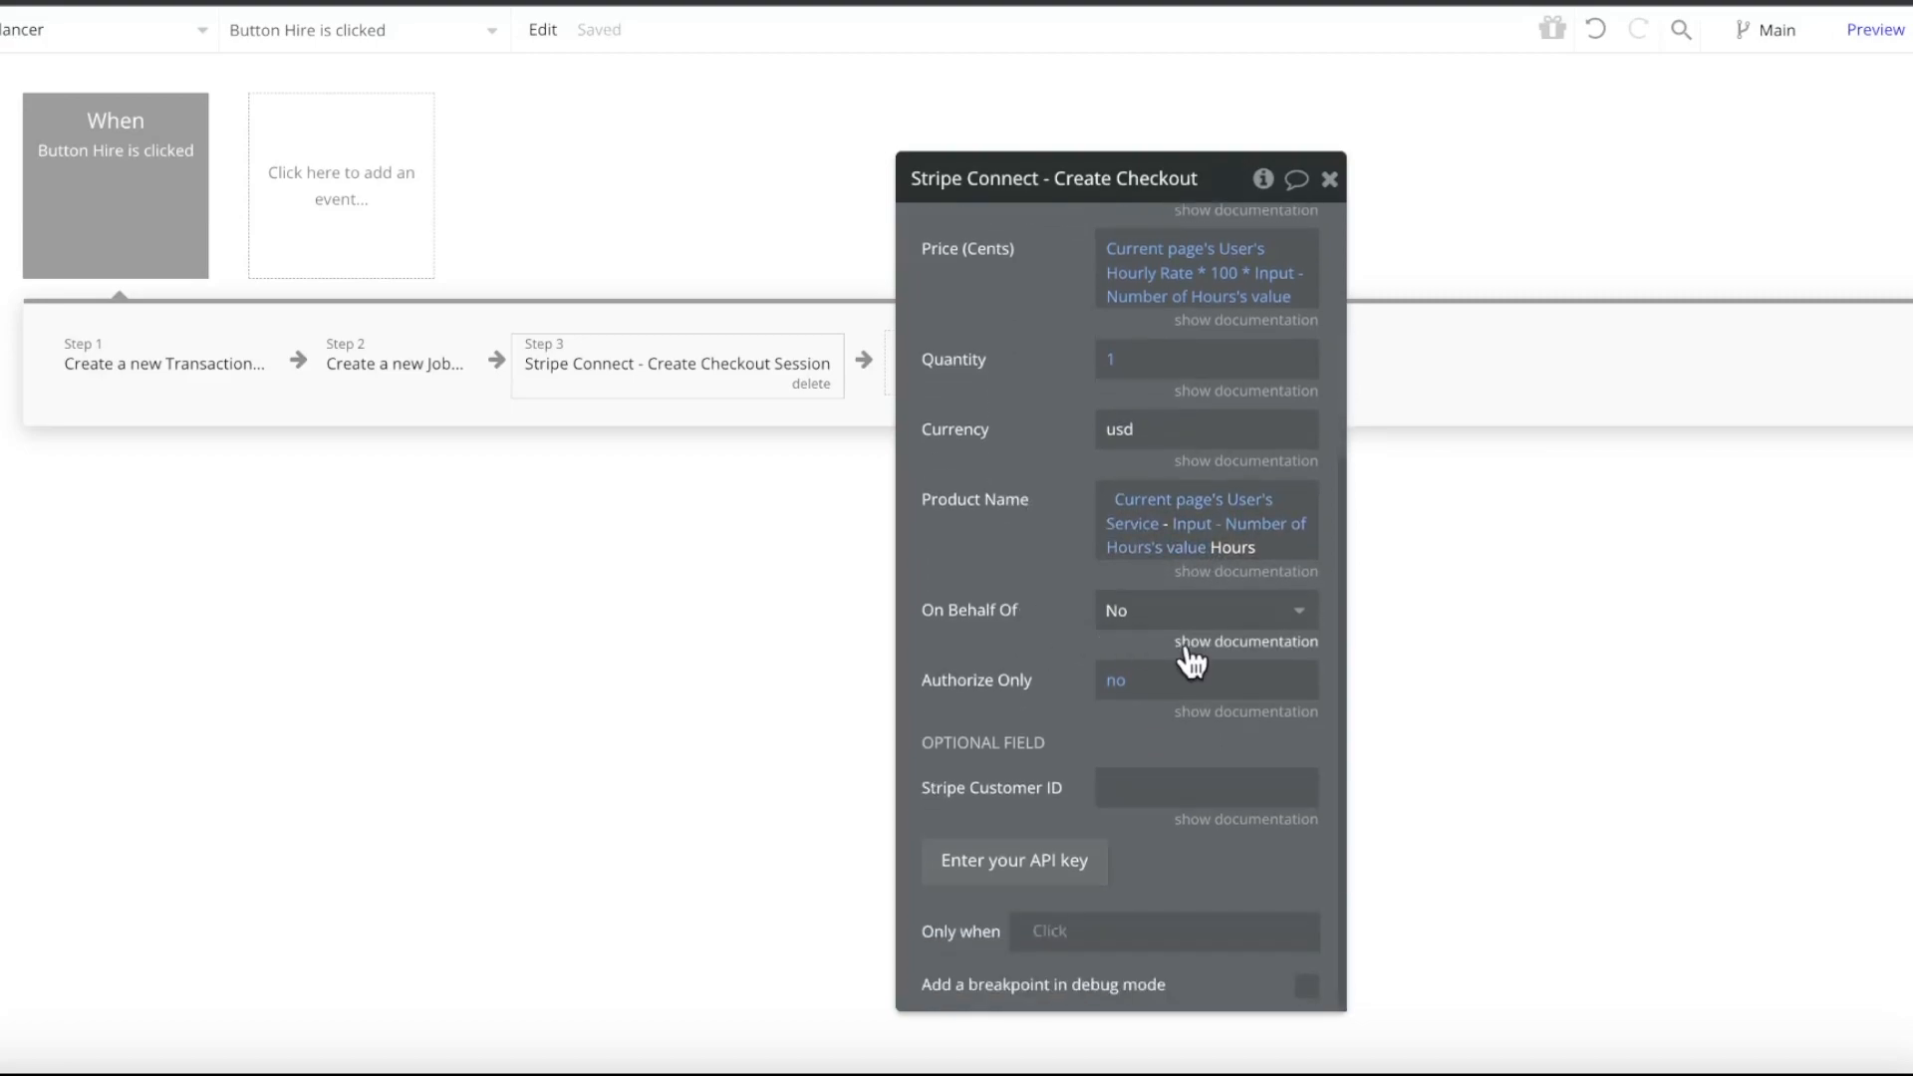
left_click(1189, 645)
scroll(1188, 657, "down", 1)
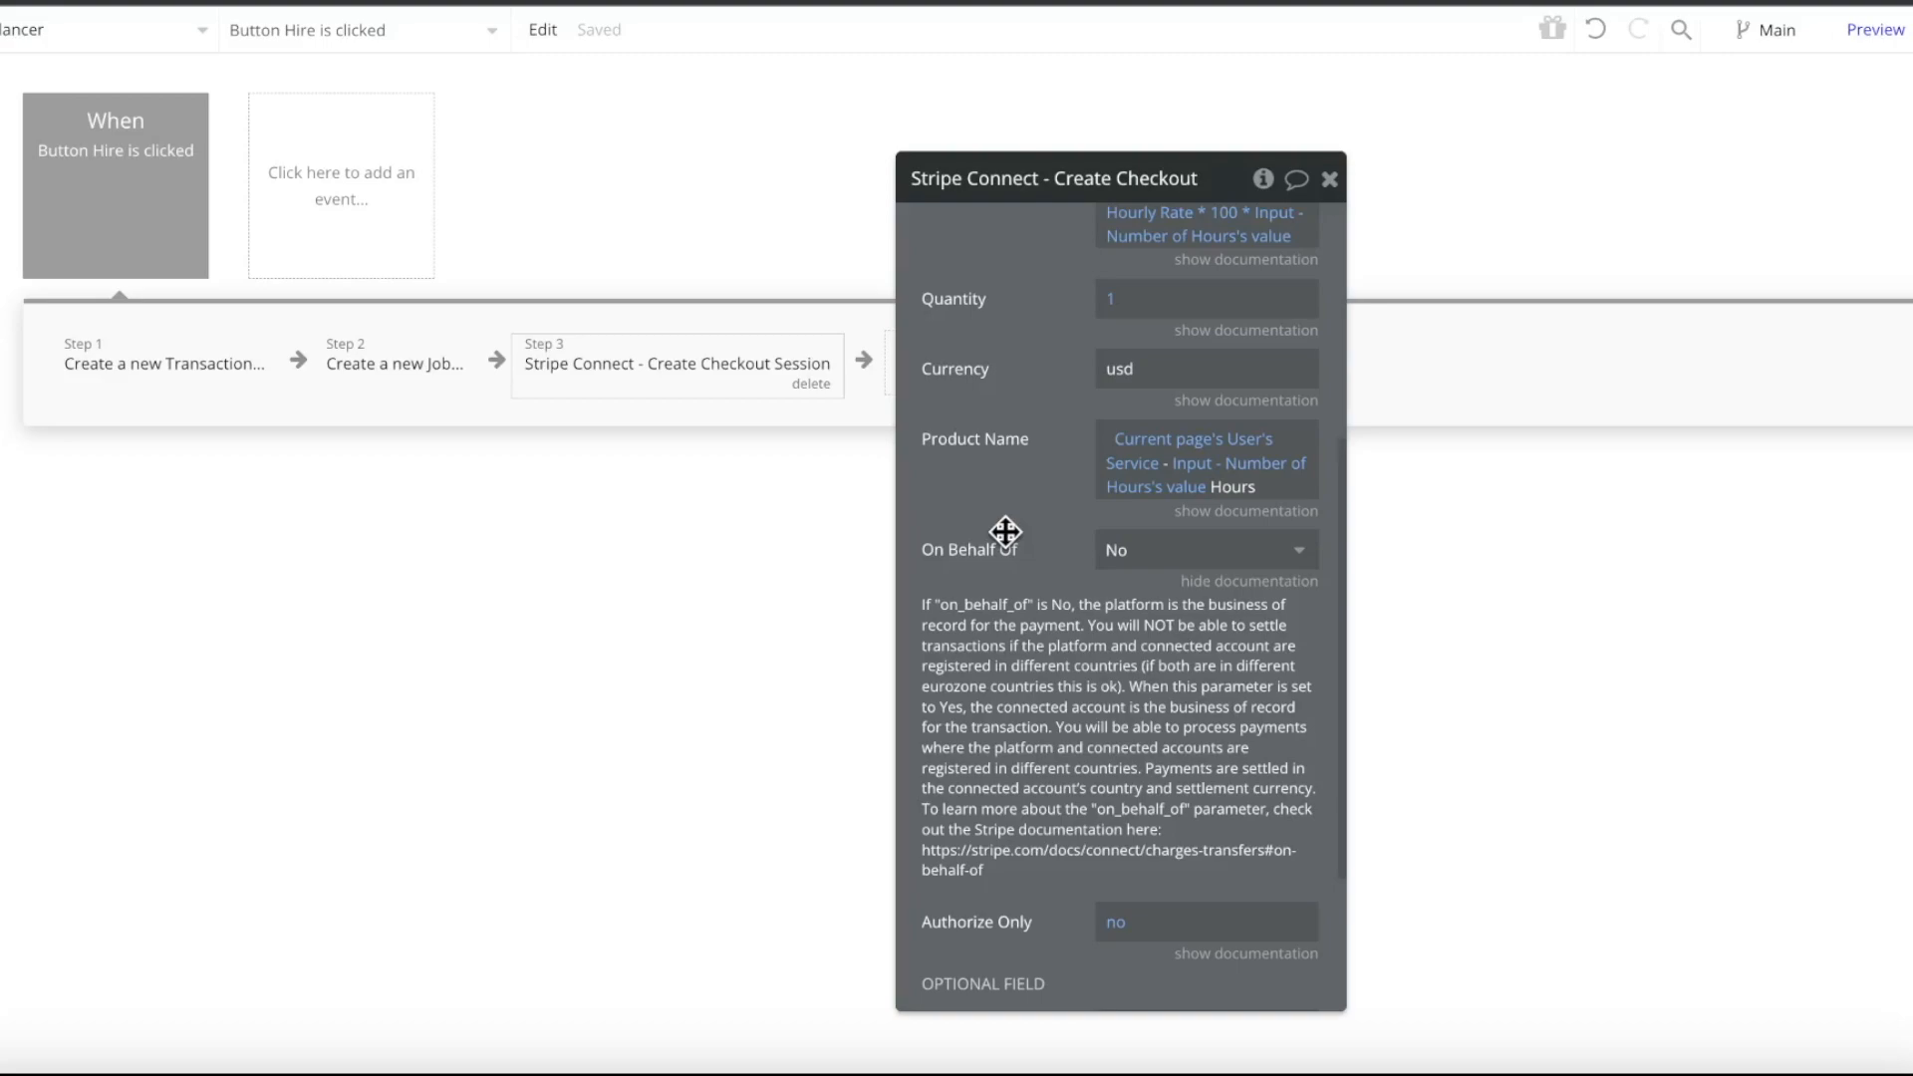
left_click(1185, 553)
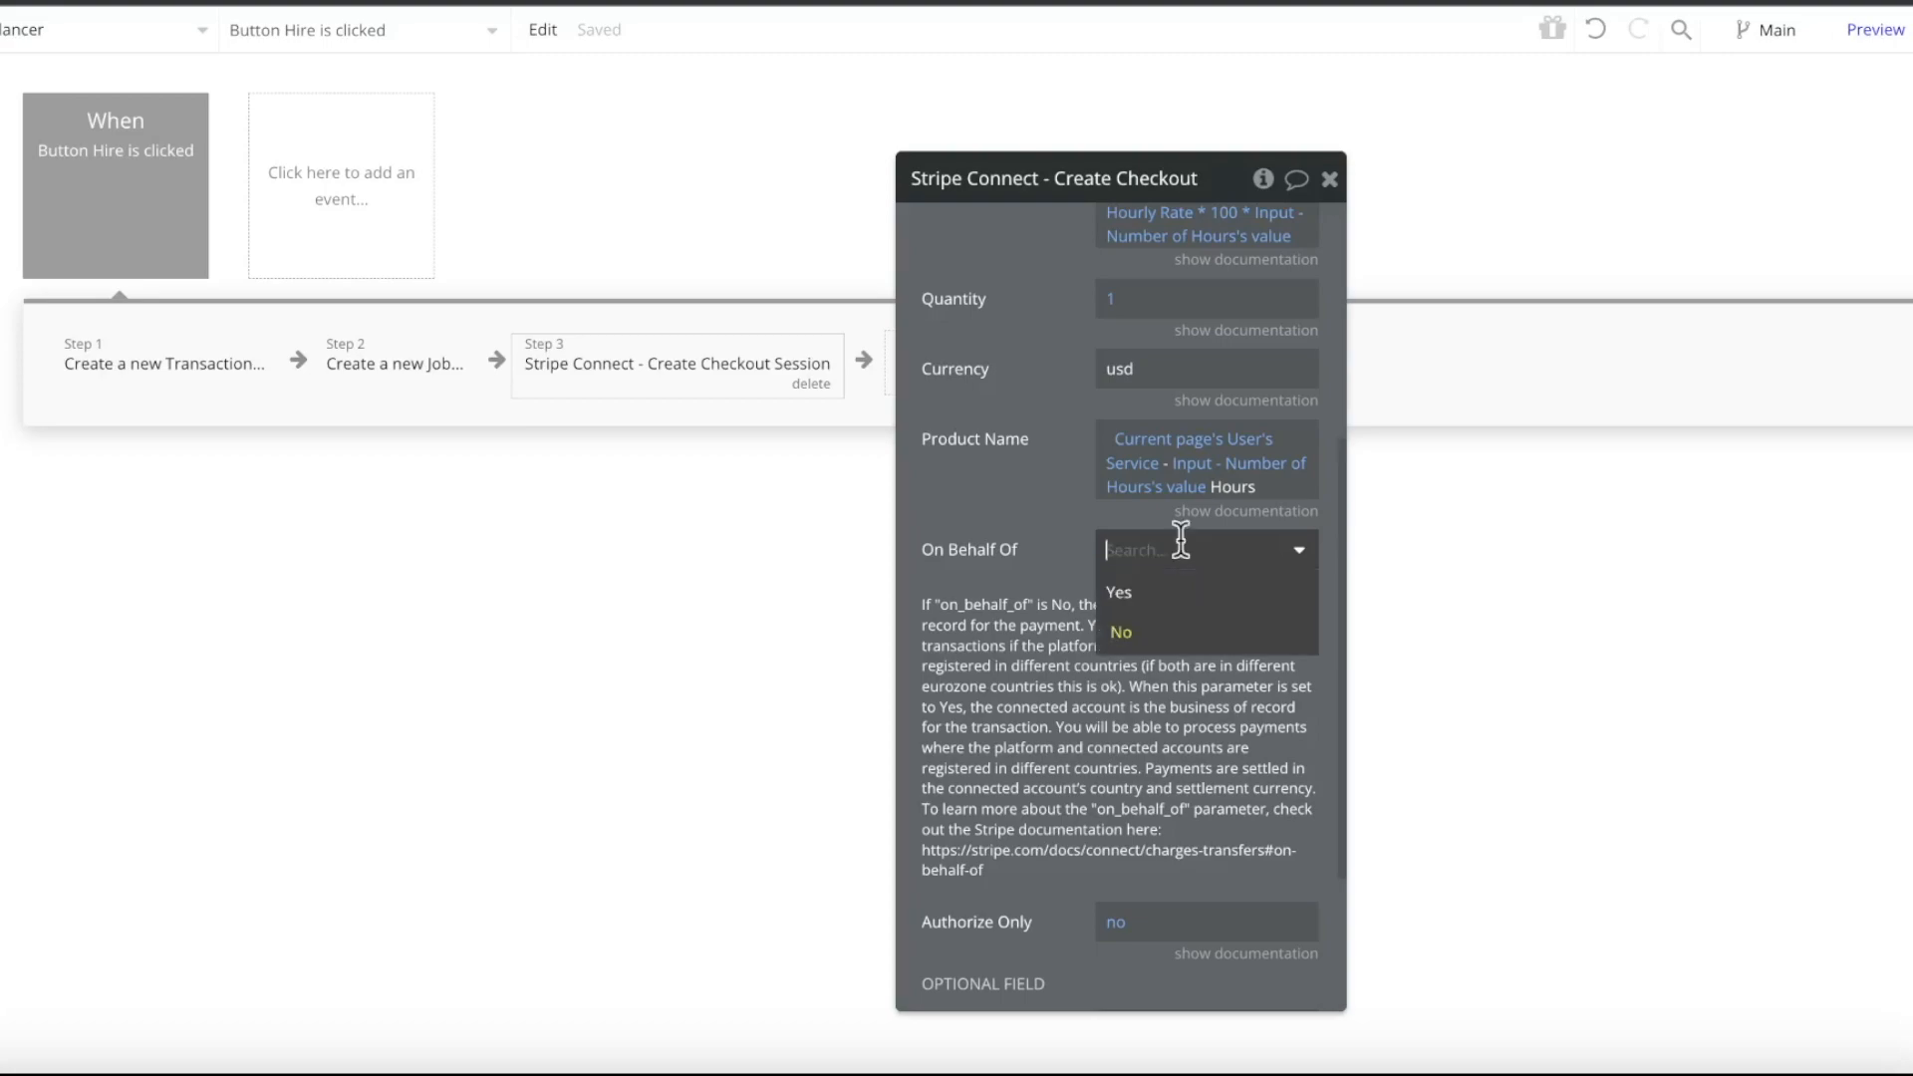
left_click(1183, 550)
left_click(1185, 554)
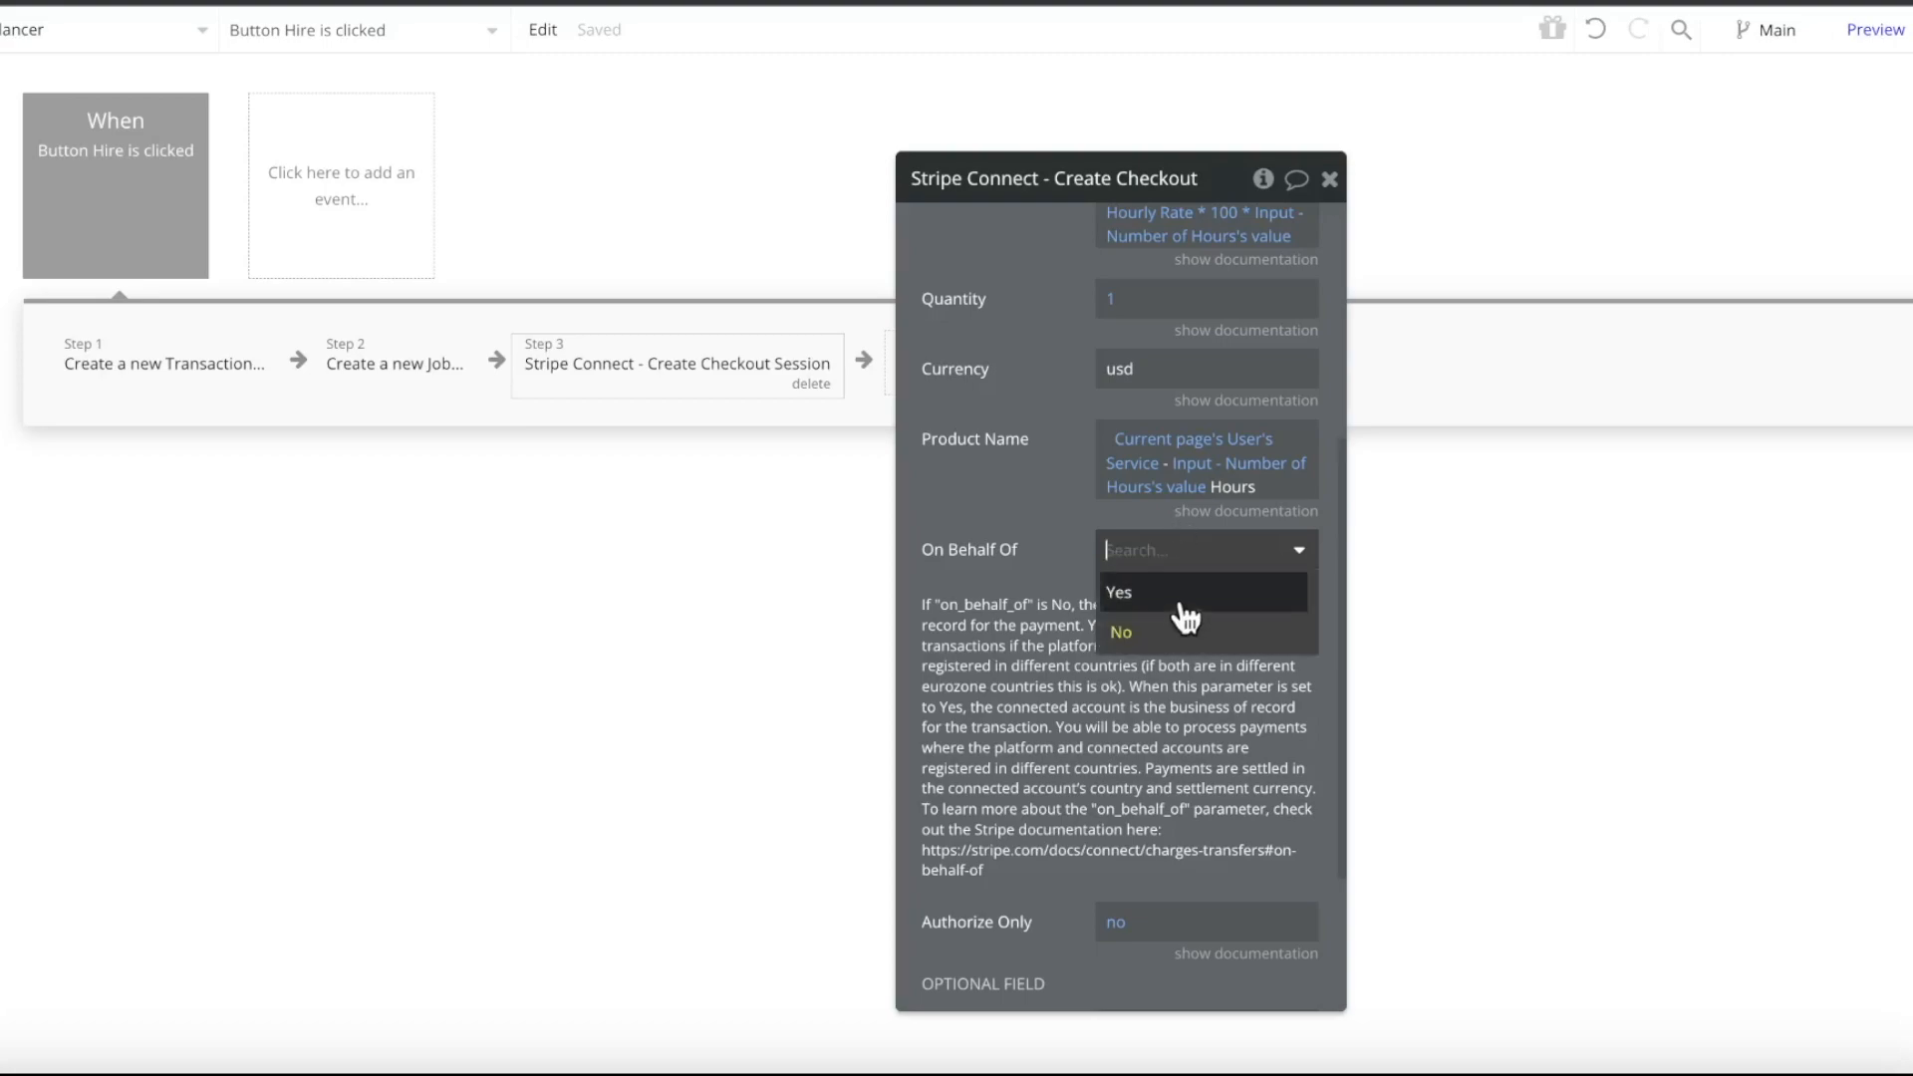
left_click(1175, 596)
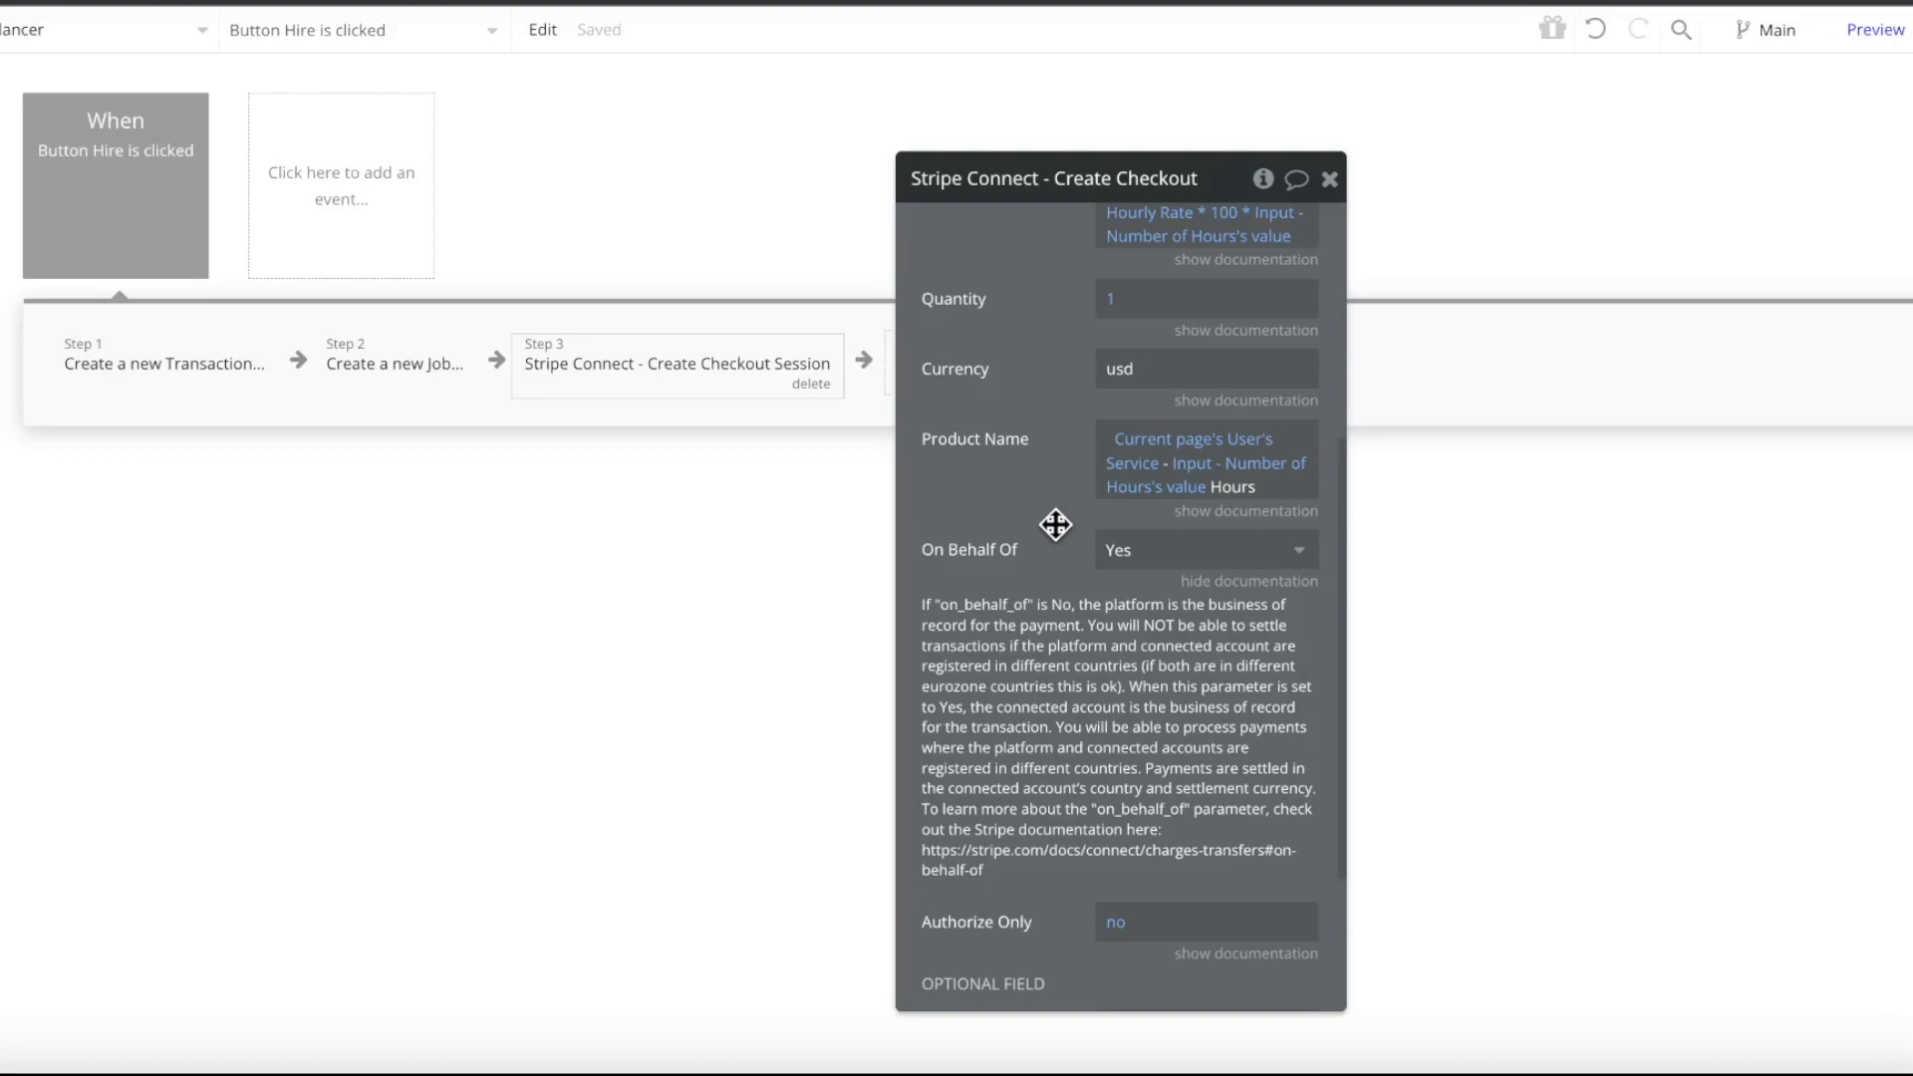
left_click(1241, 582)
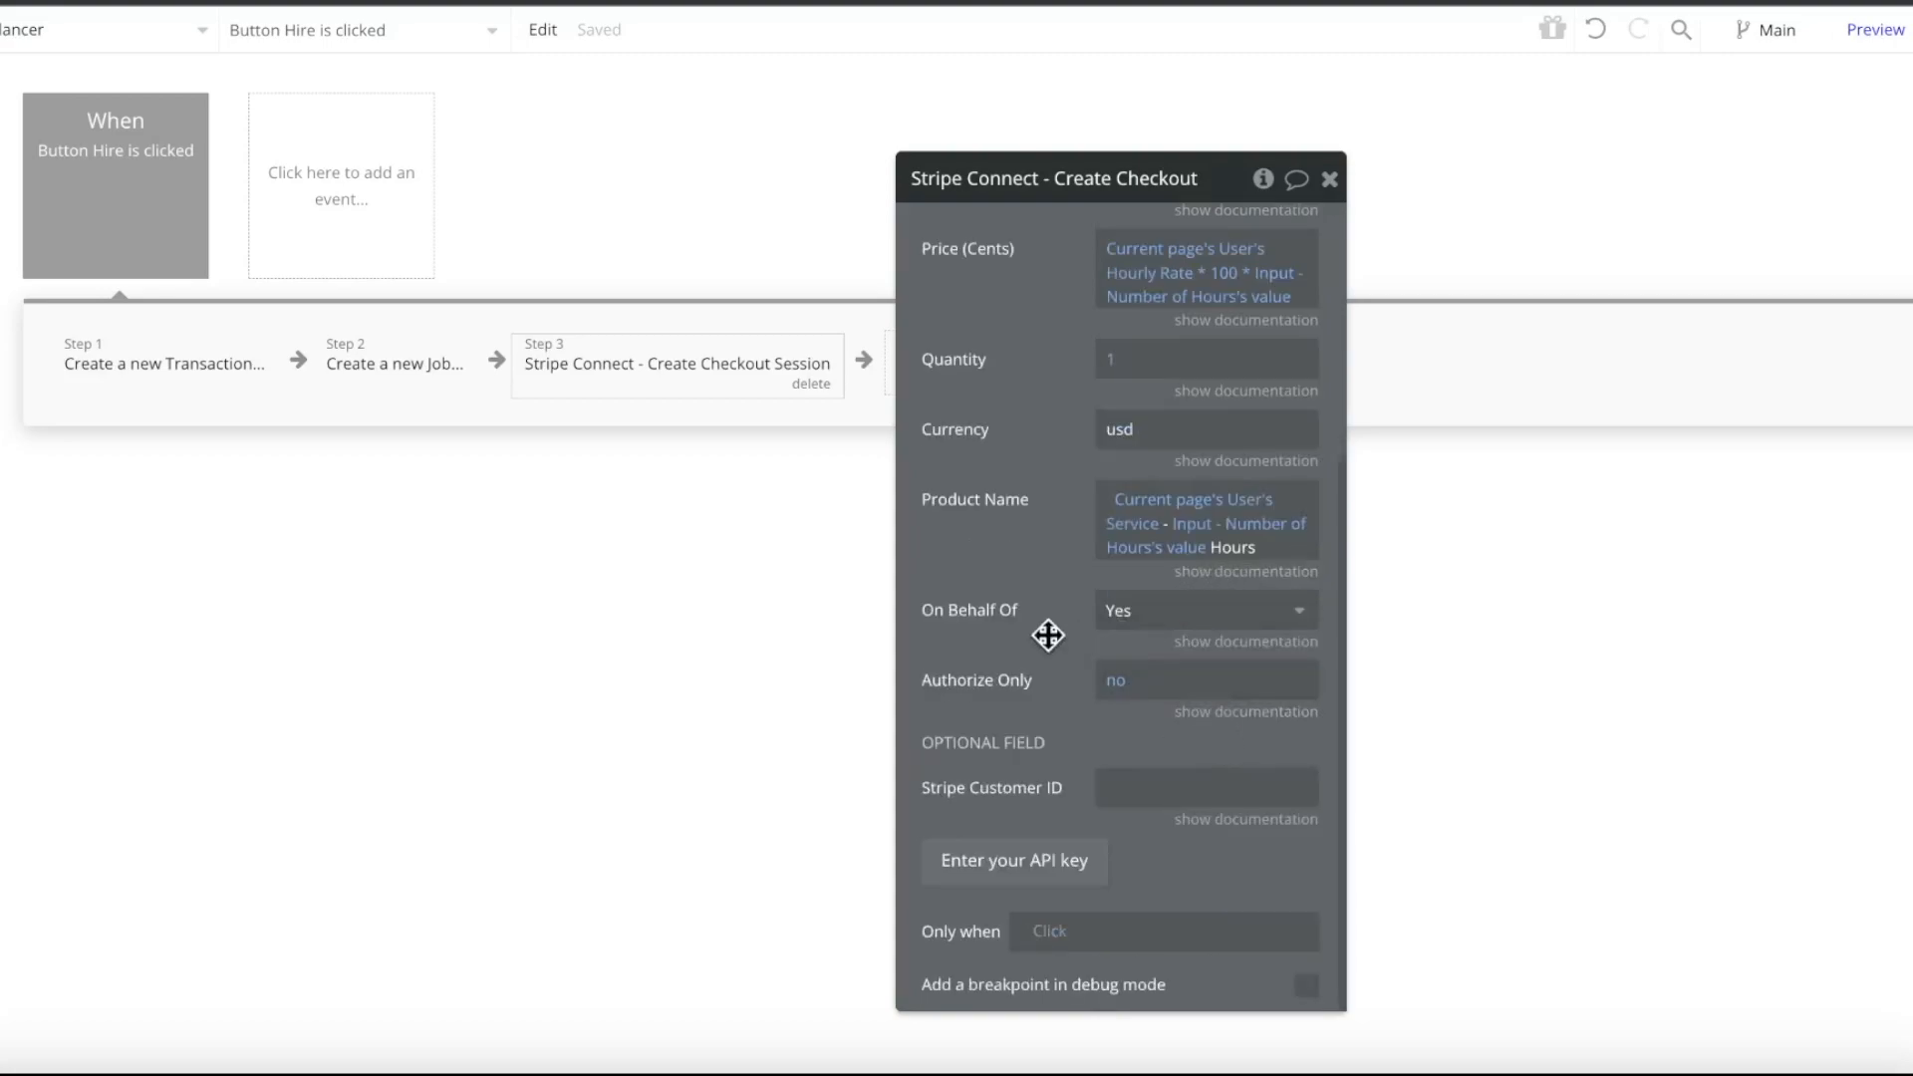
Read the Authorize Only documentation, set Authorize Only to "yes" and close the checkout session's properties
scroll(1053, 626, "up", 1)
scroll(1053, 627, "down", 1)
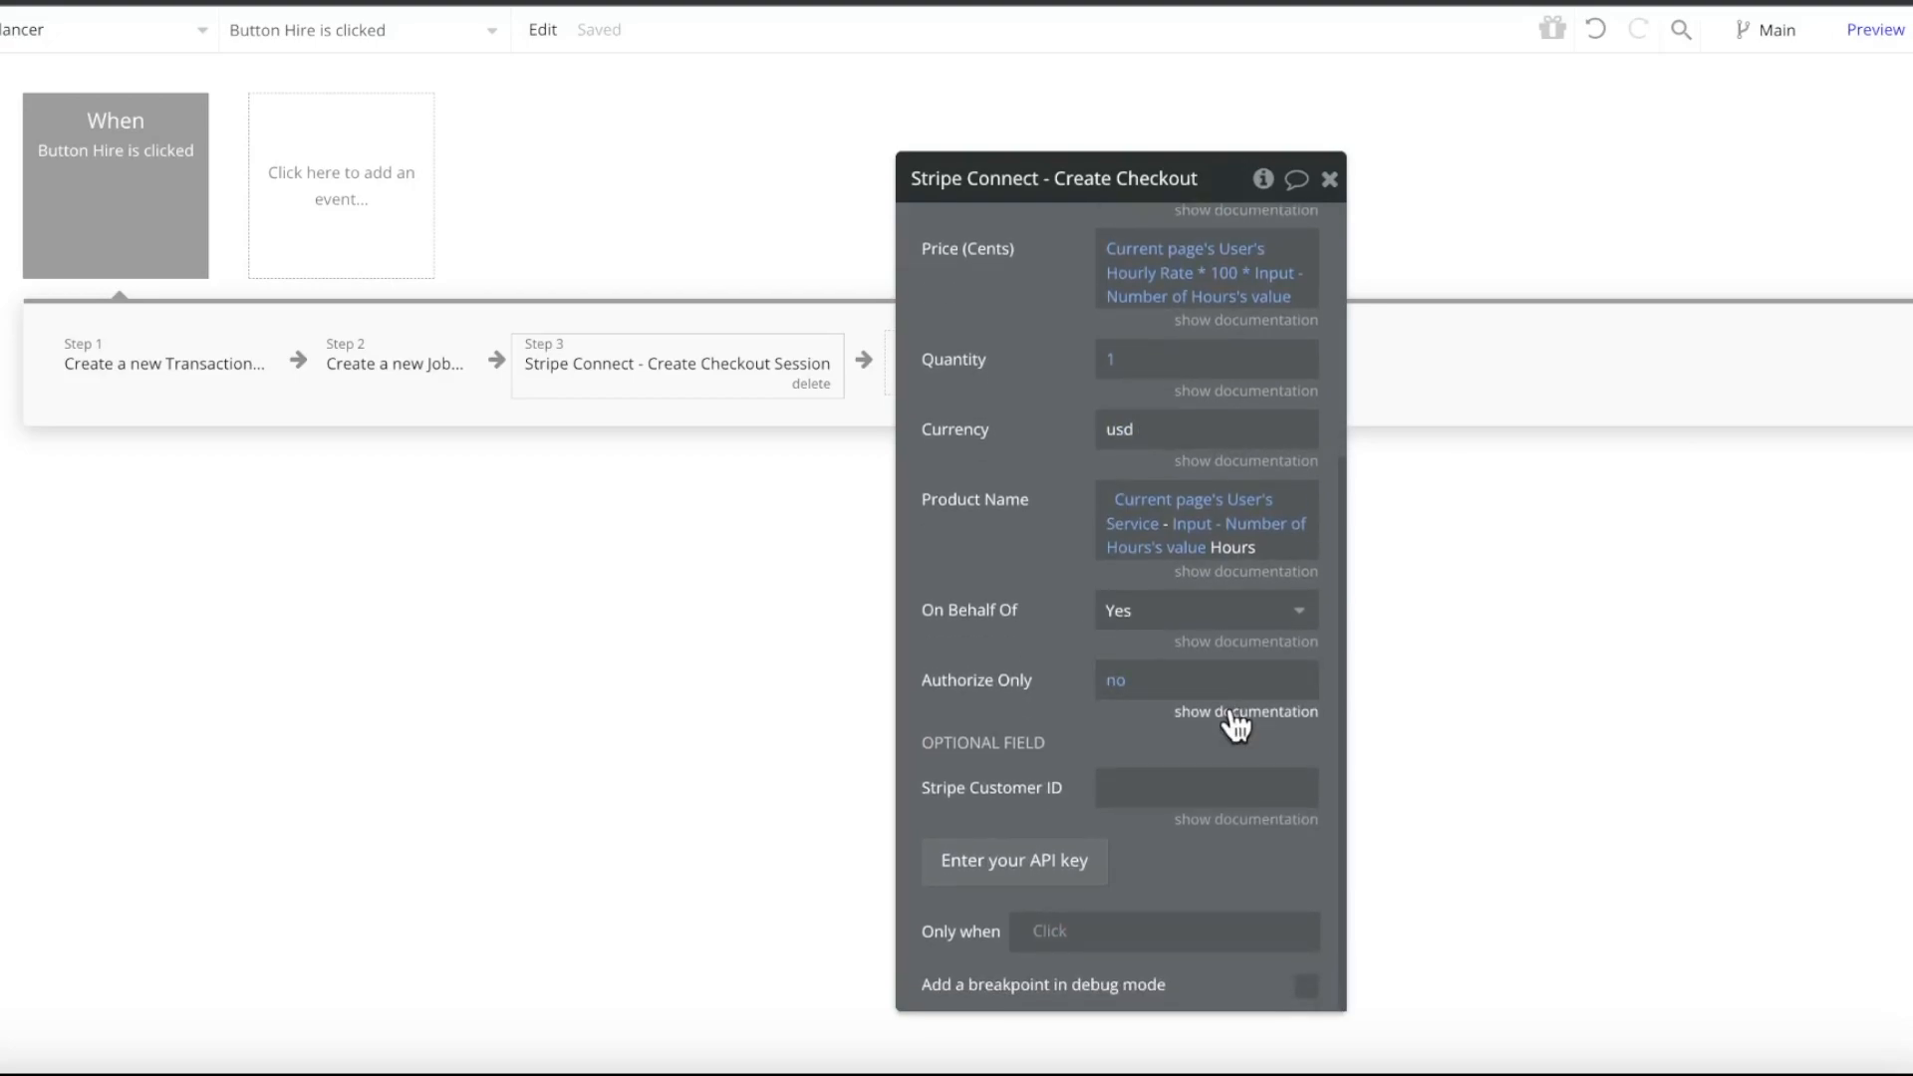
left_click(1236, 712)
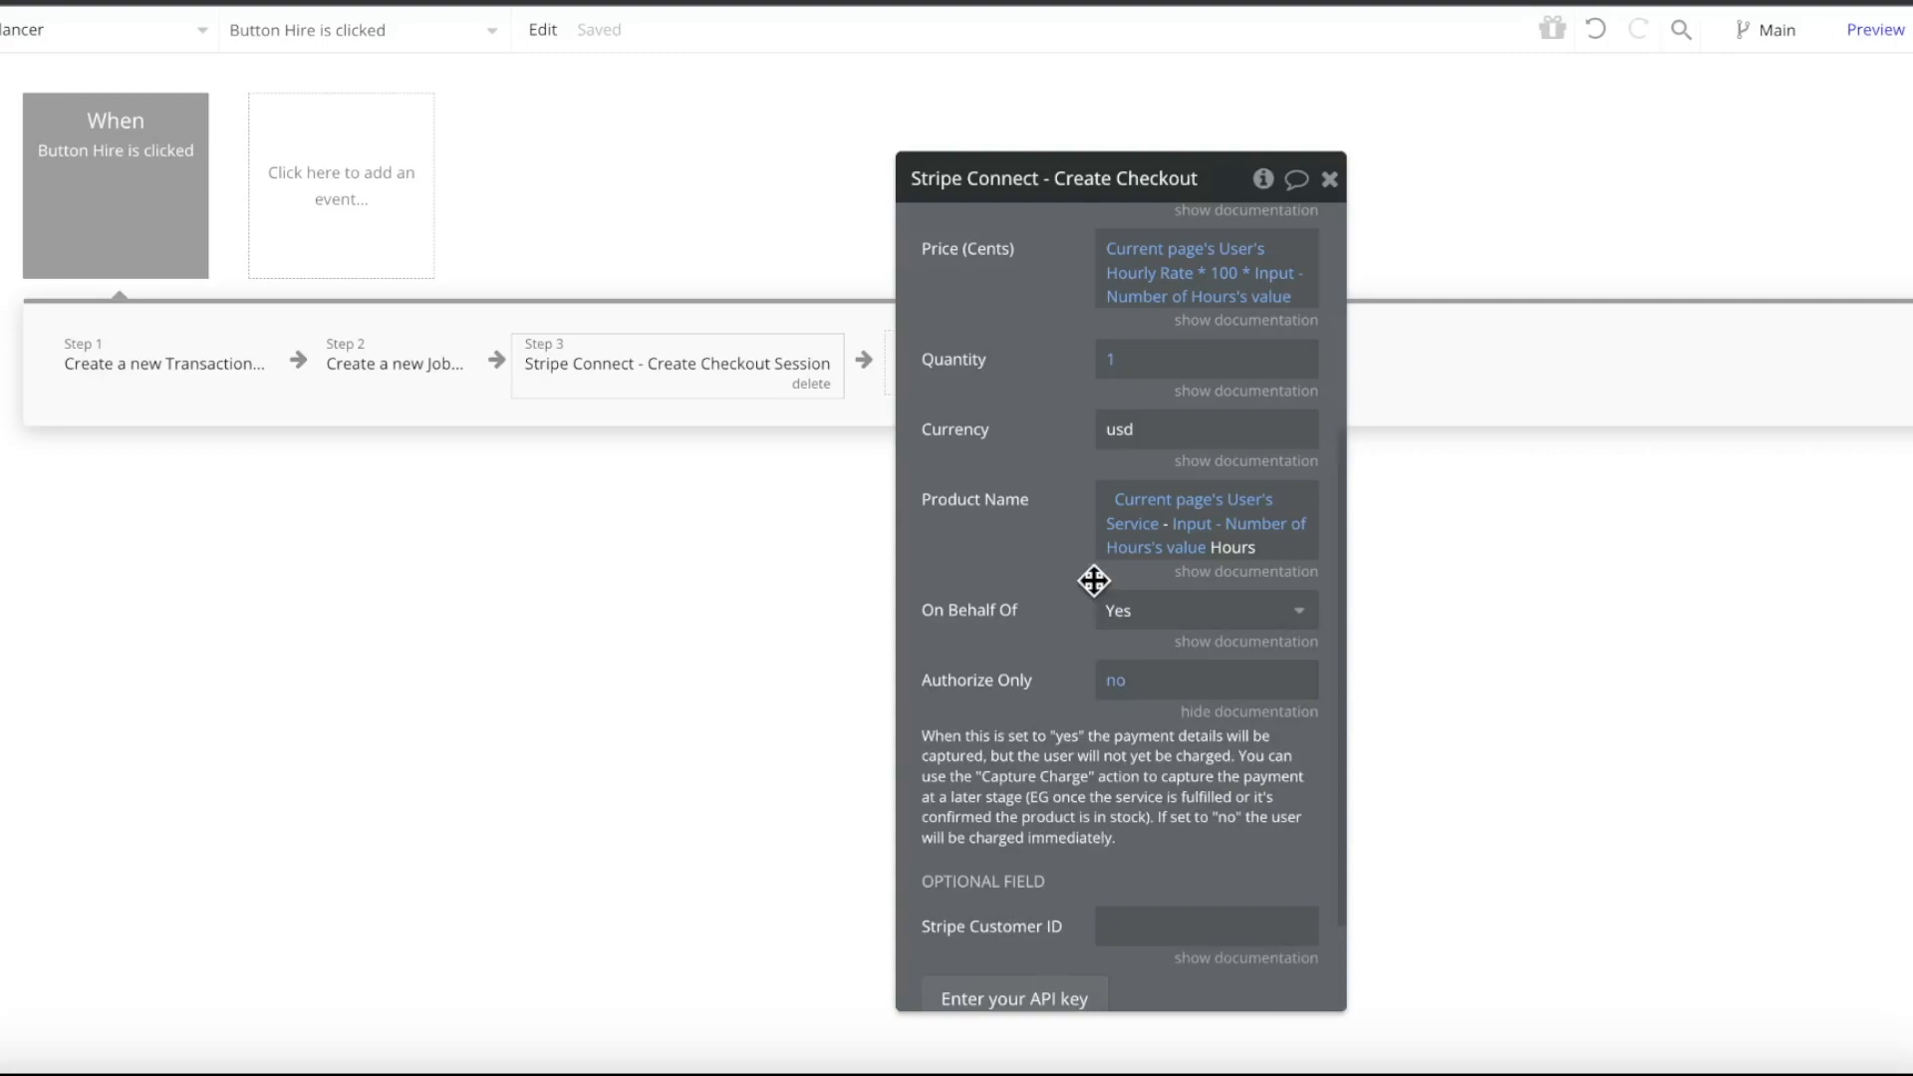
left_click(1118, 687)
left_click(1210, 929)
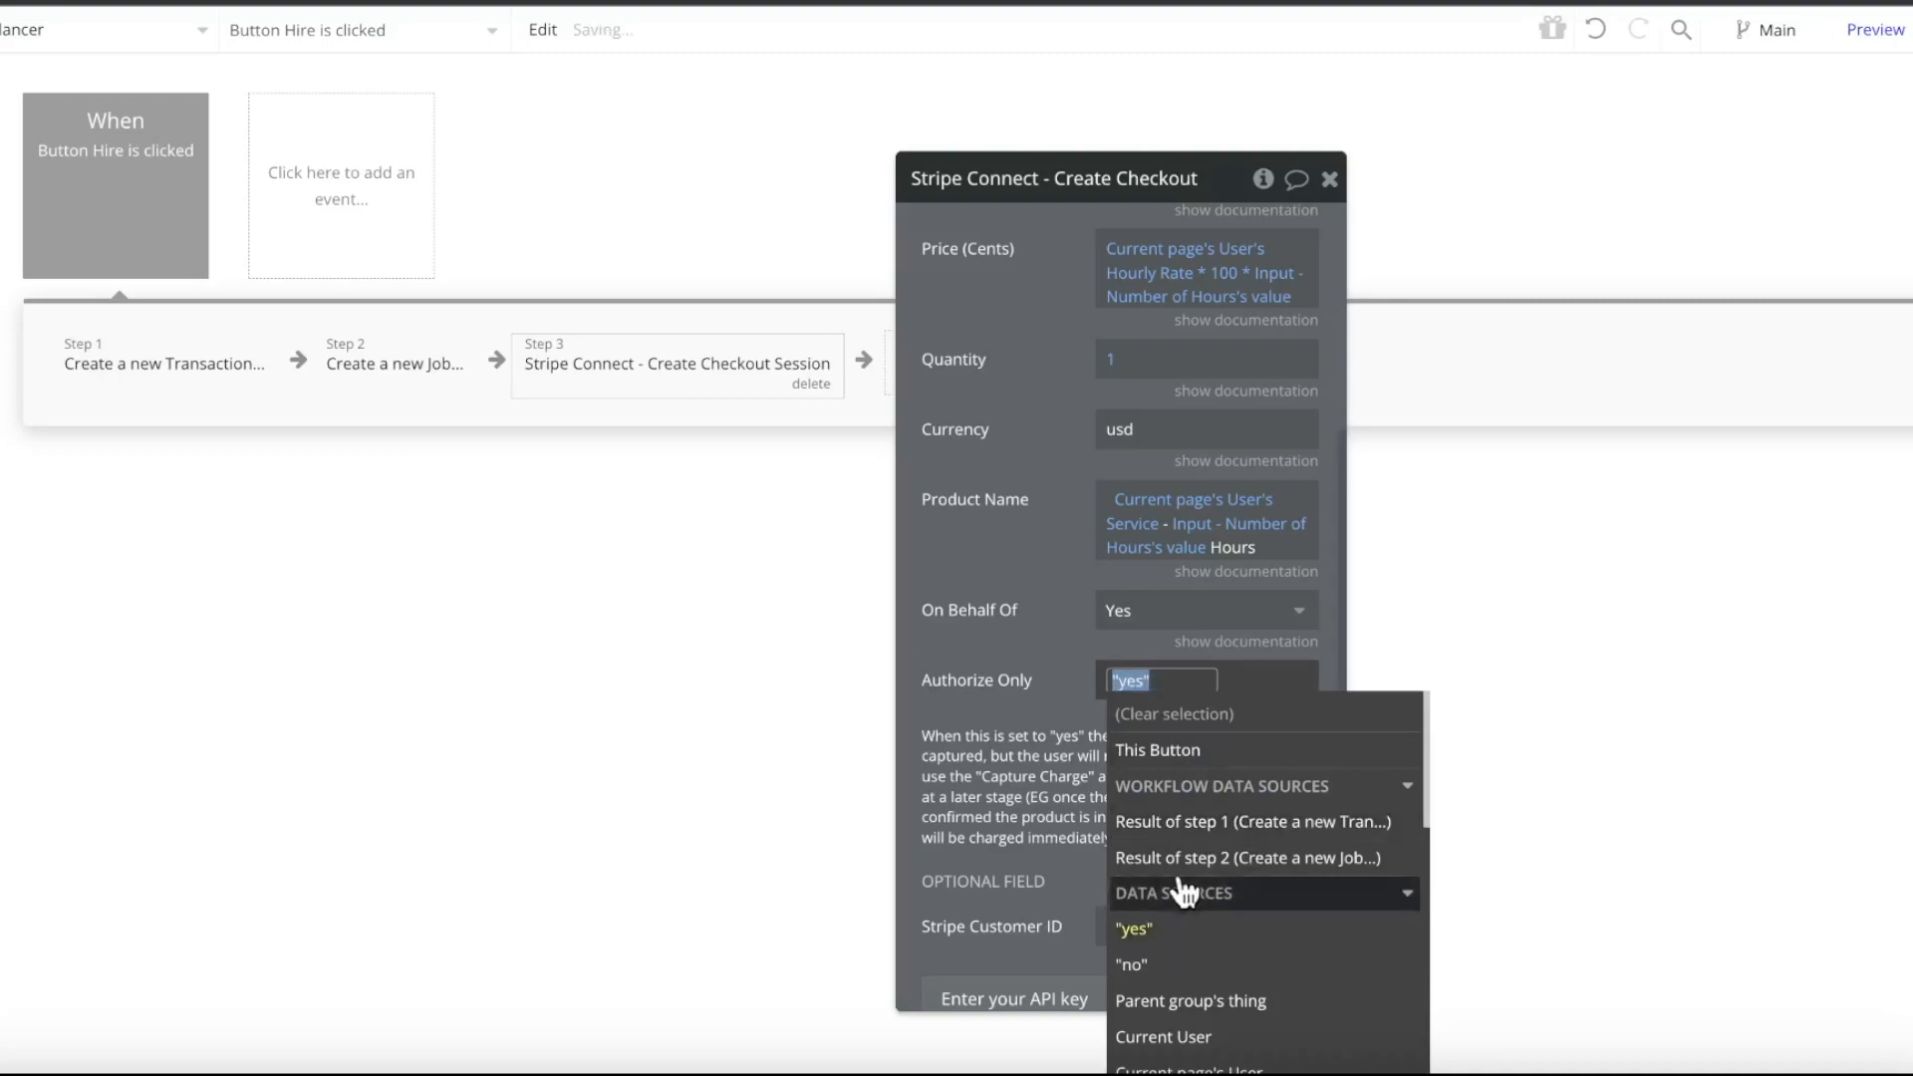
left_click(1034, 686)
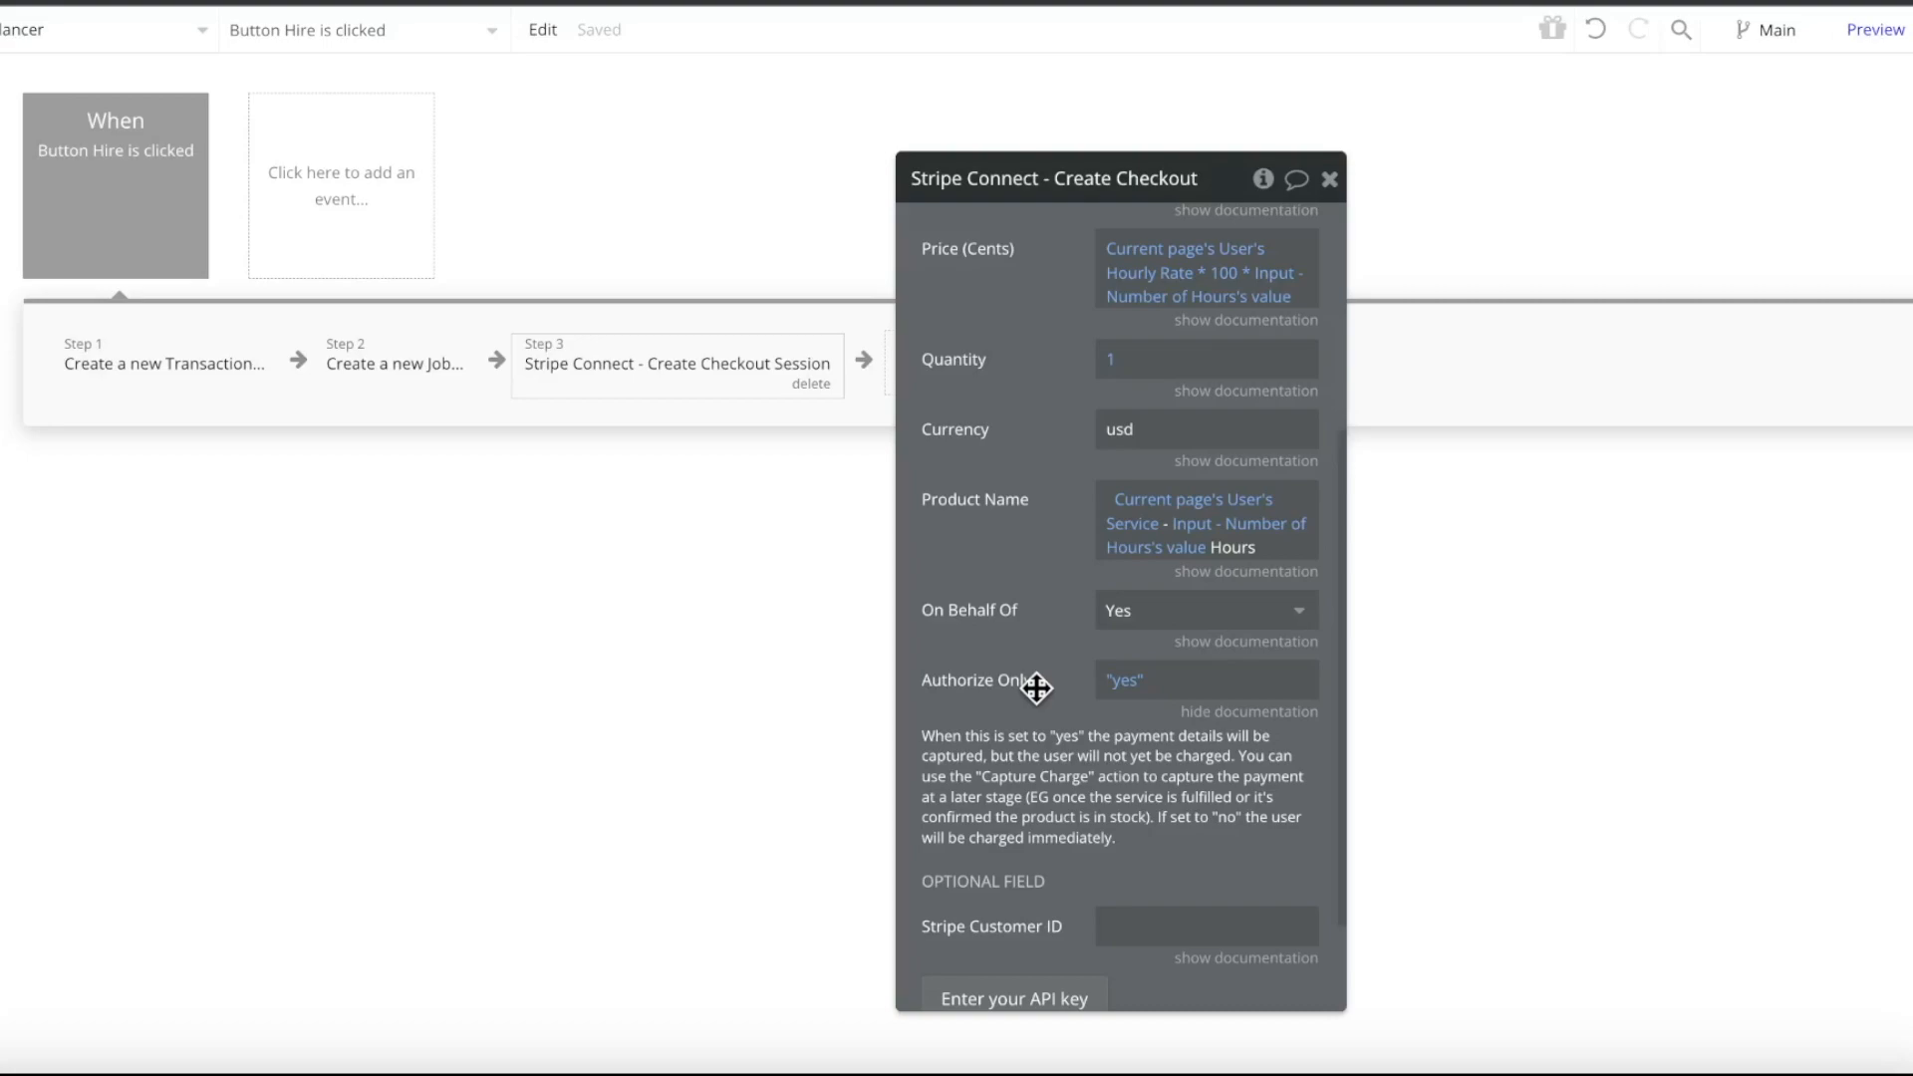
scroll(1136, 602, "down", 2)
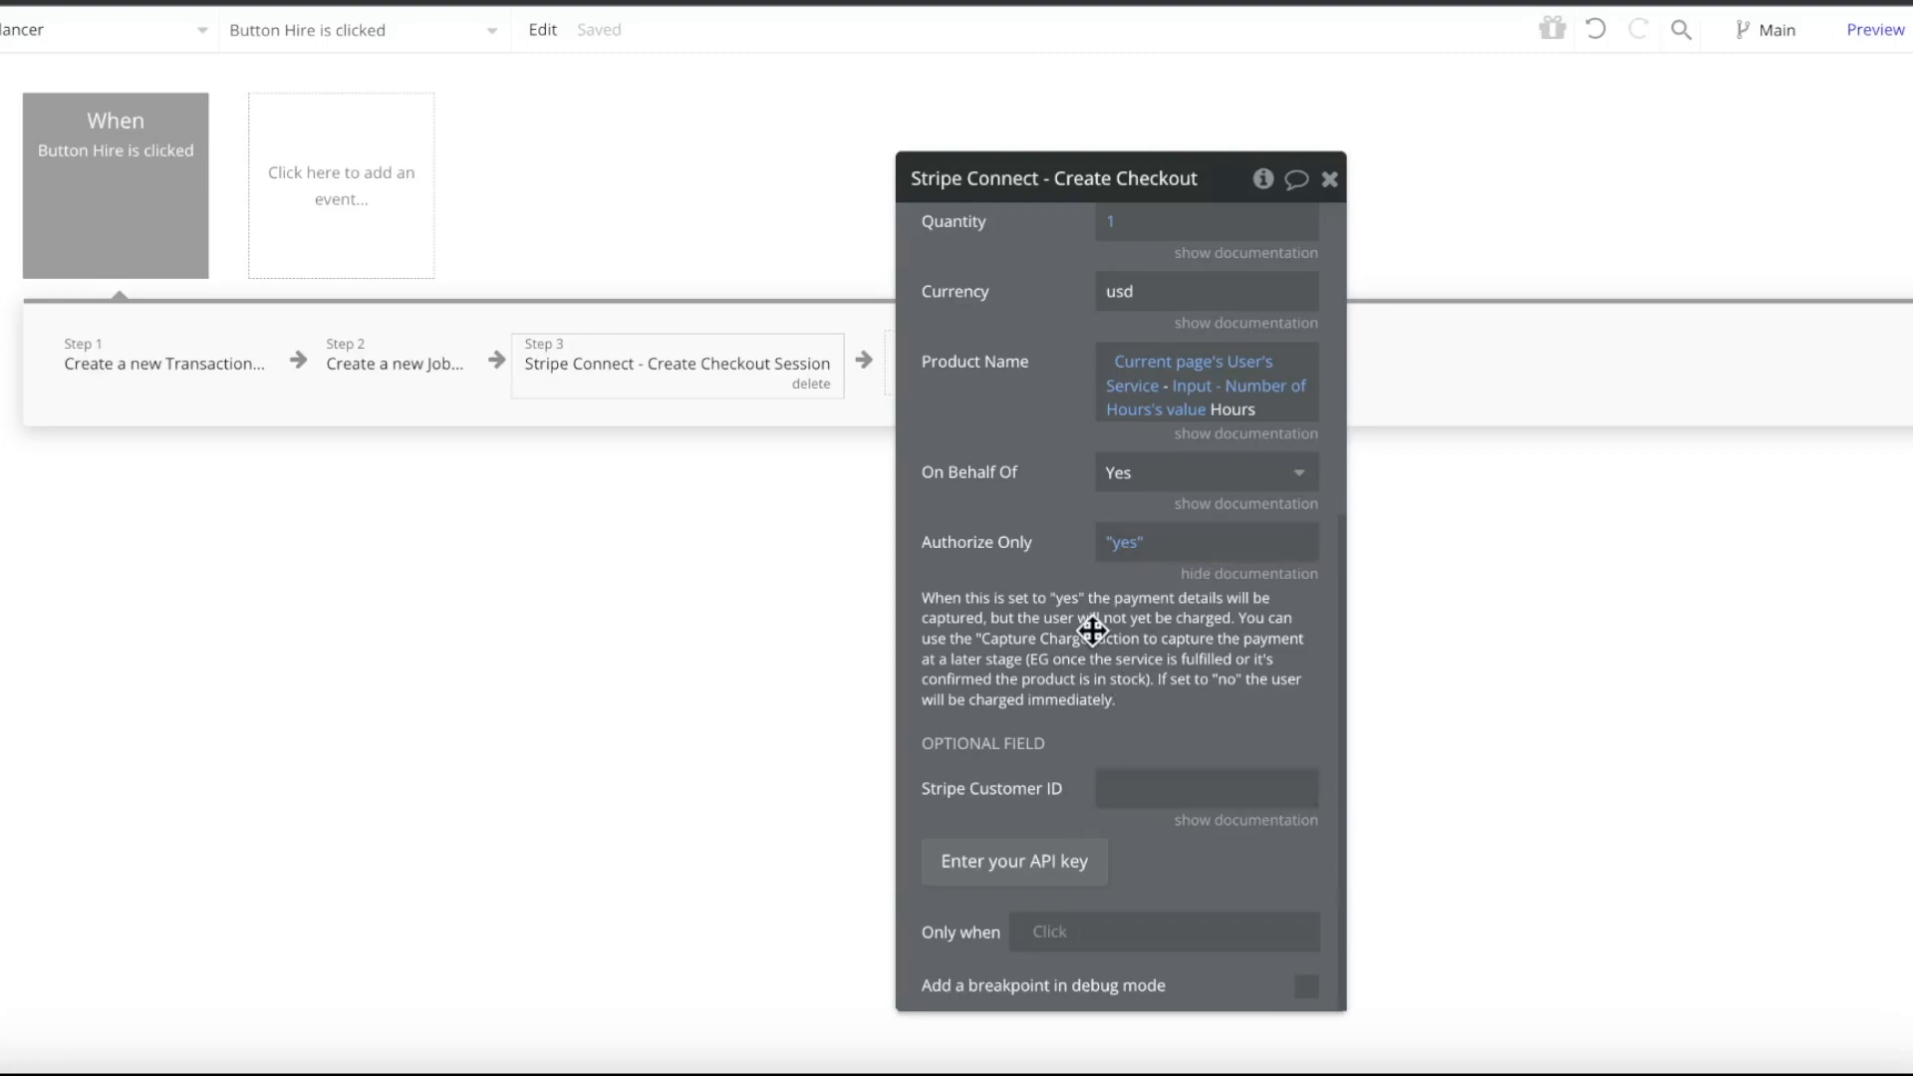
scroll(1093, 631, "up", 10)
left_click(1331, 179)
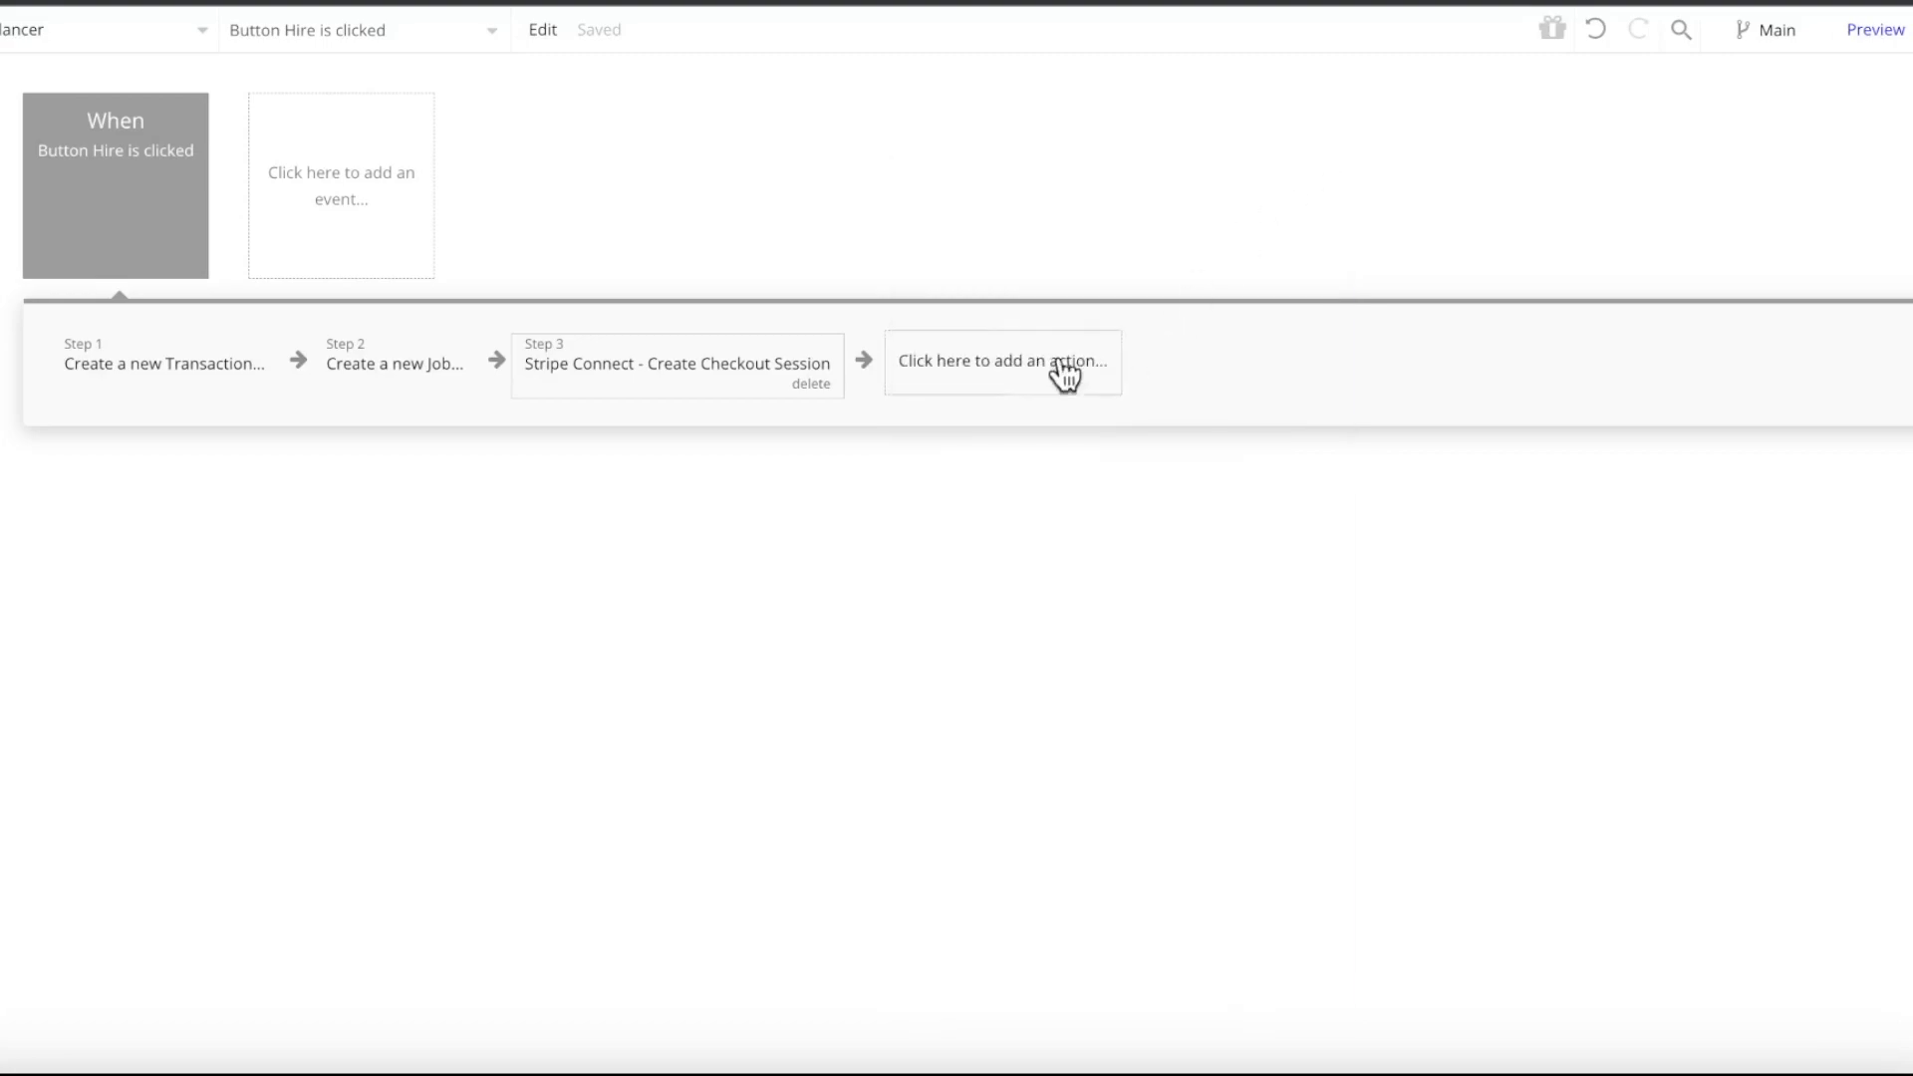
Add a Make changes to thing action with Result of step 1 (Create a new Transaction) as the thing to change
left_click(930, 371)
mouse_move(986, 553)
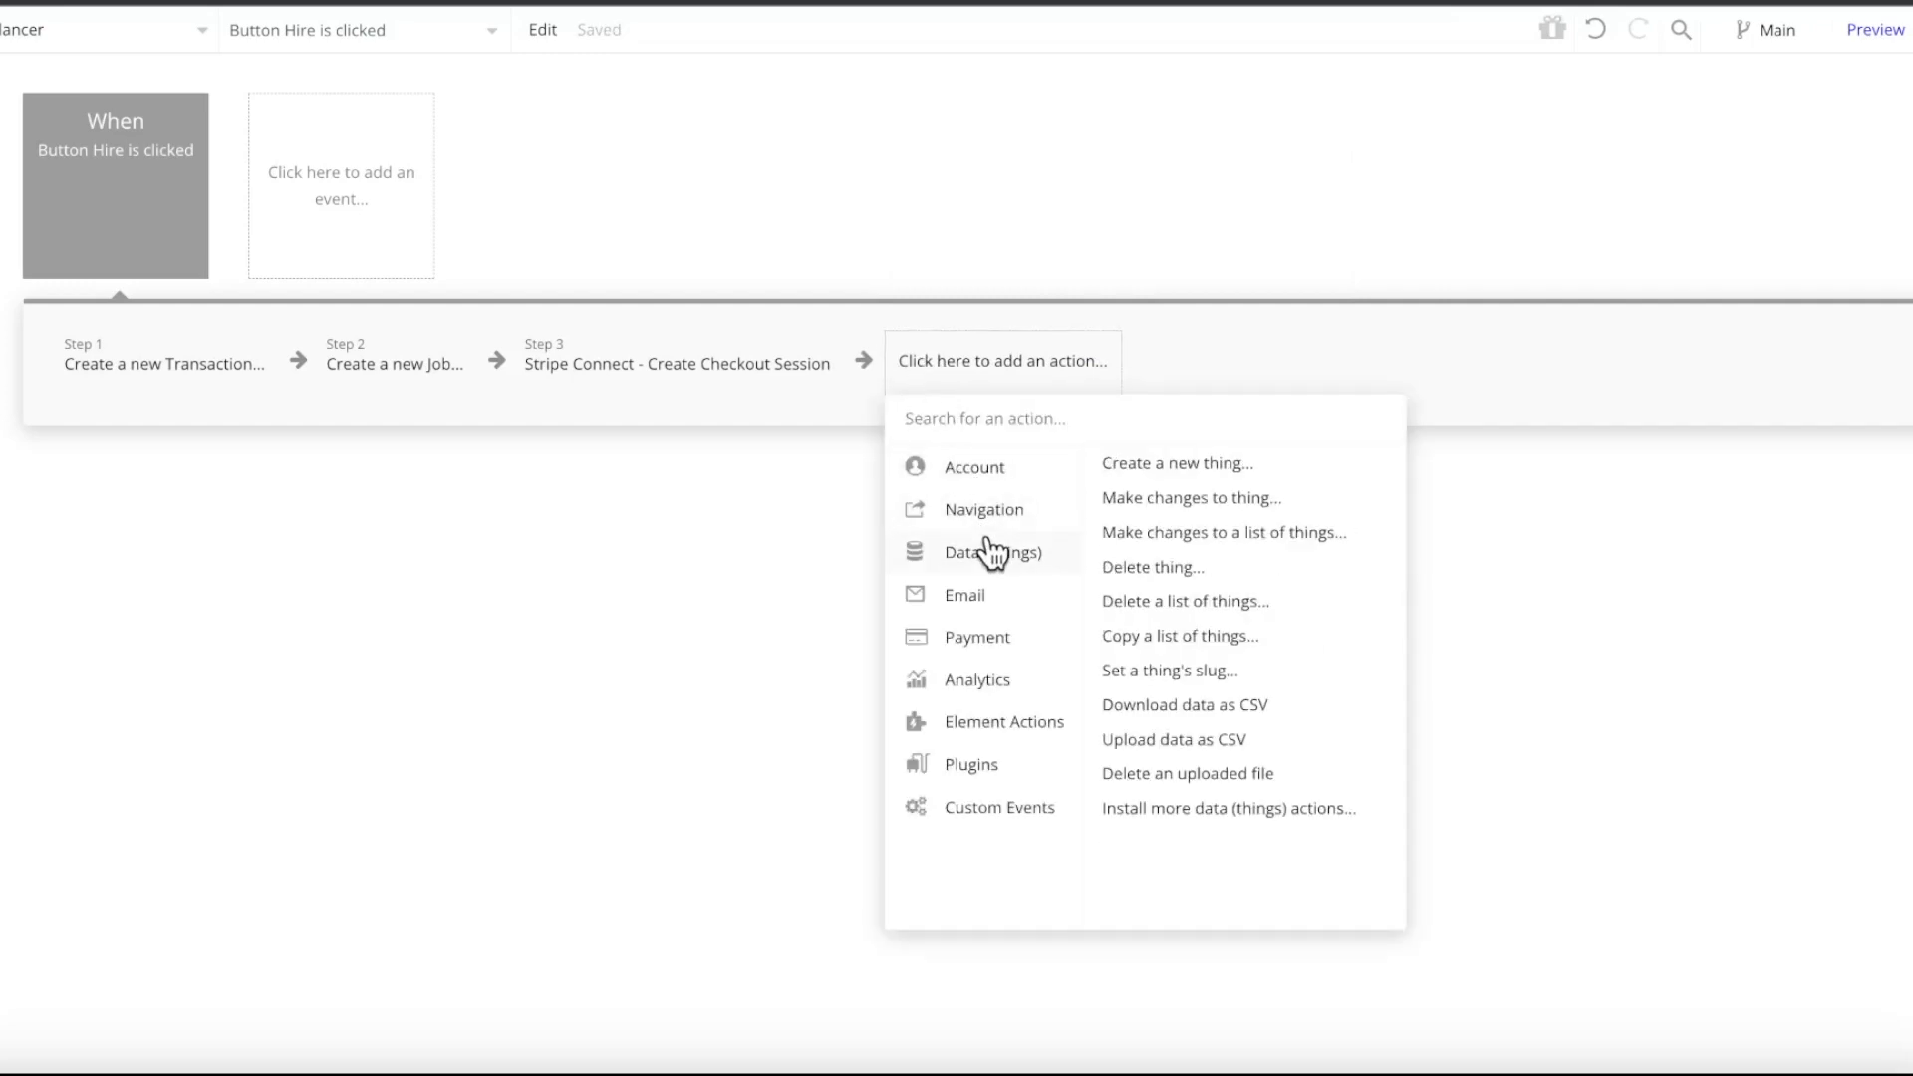
left_click(1208, 501)
left_click(1141, 245)
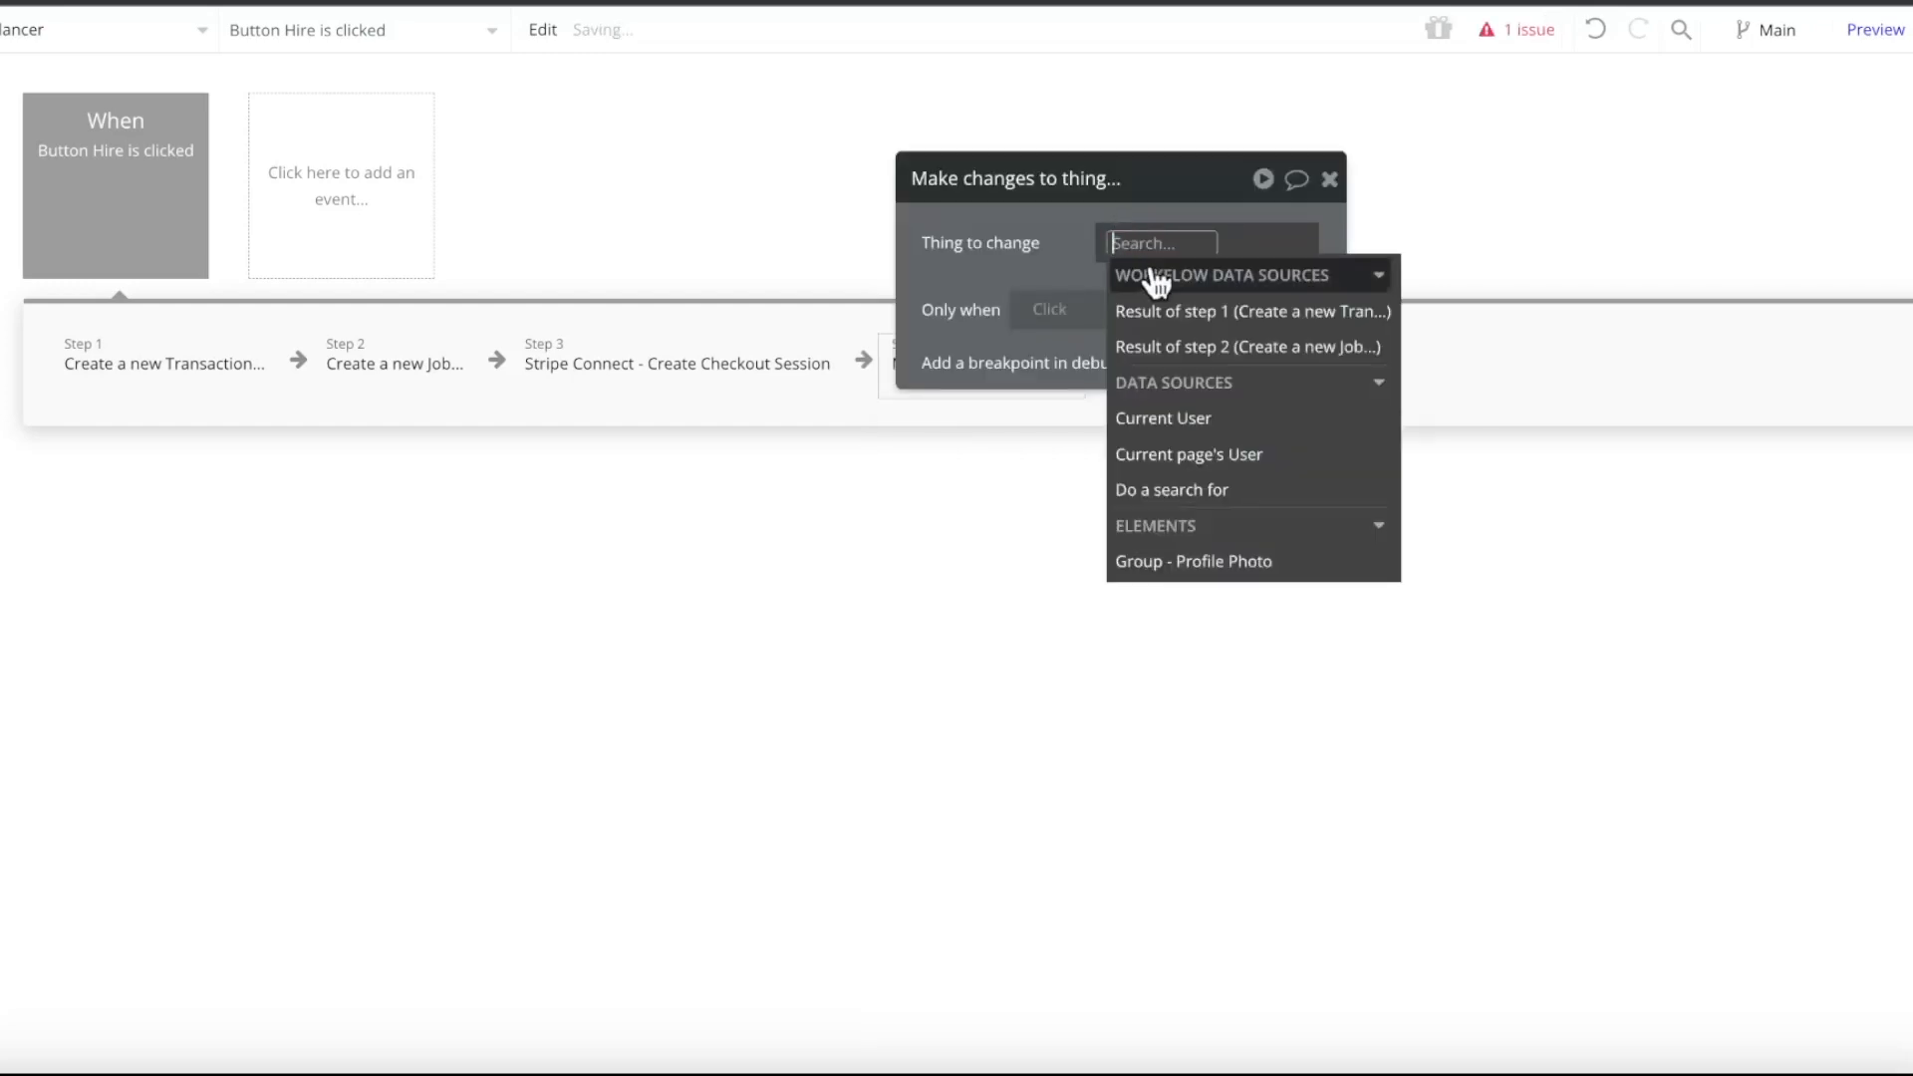
left_click(1181, 308)
Set the transaction's Amount field to Result of step 3 (Stripe Connect)'s Amount
left_click(1059, 333)
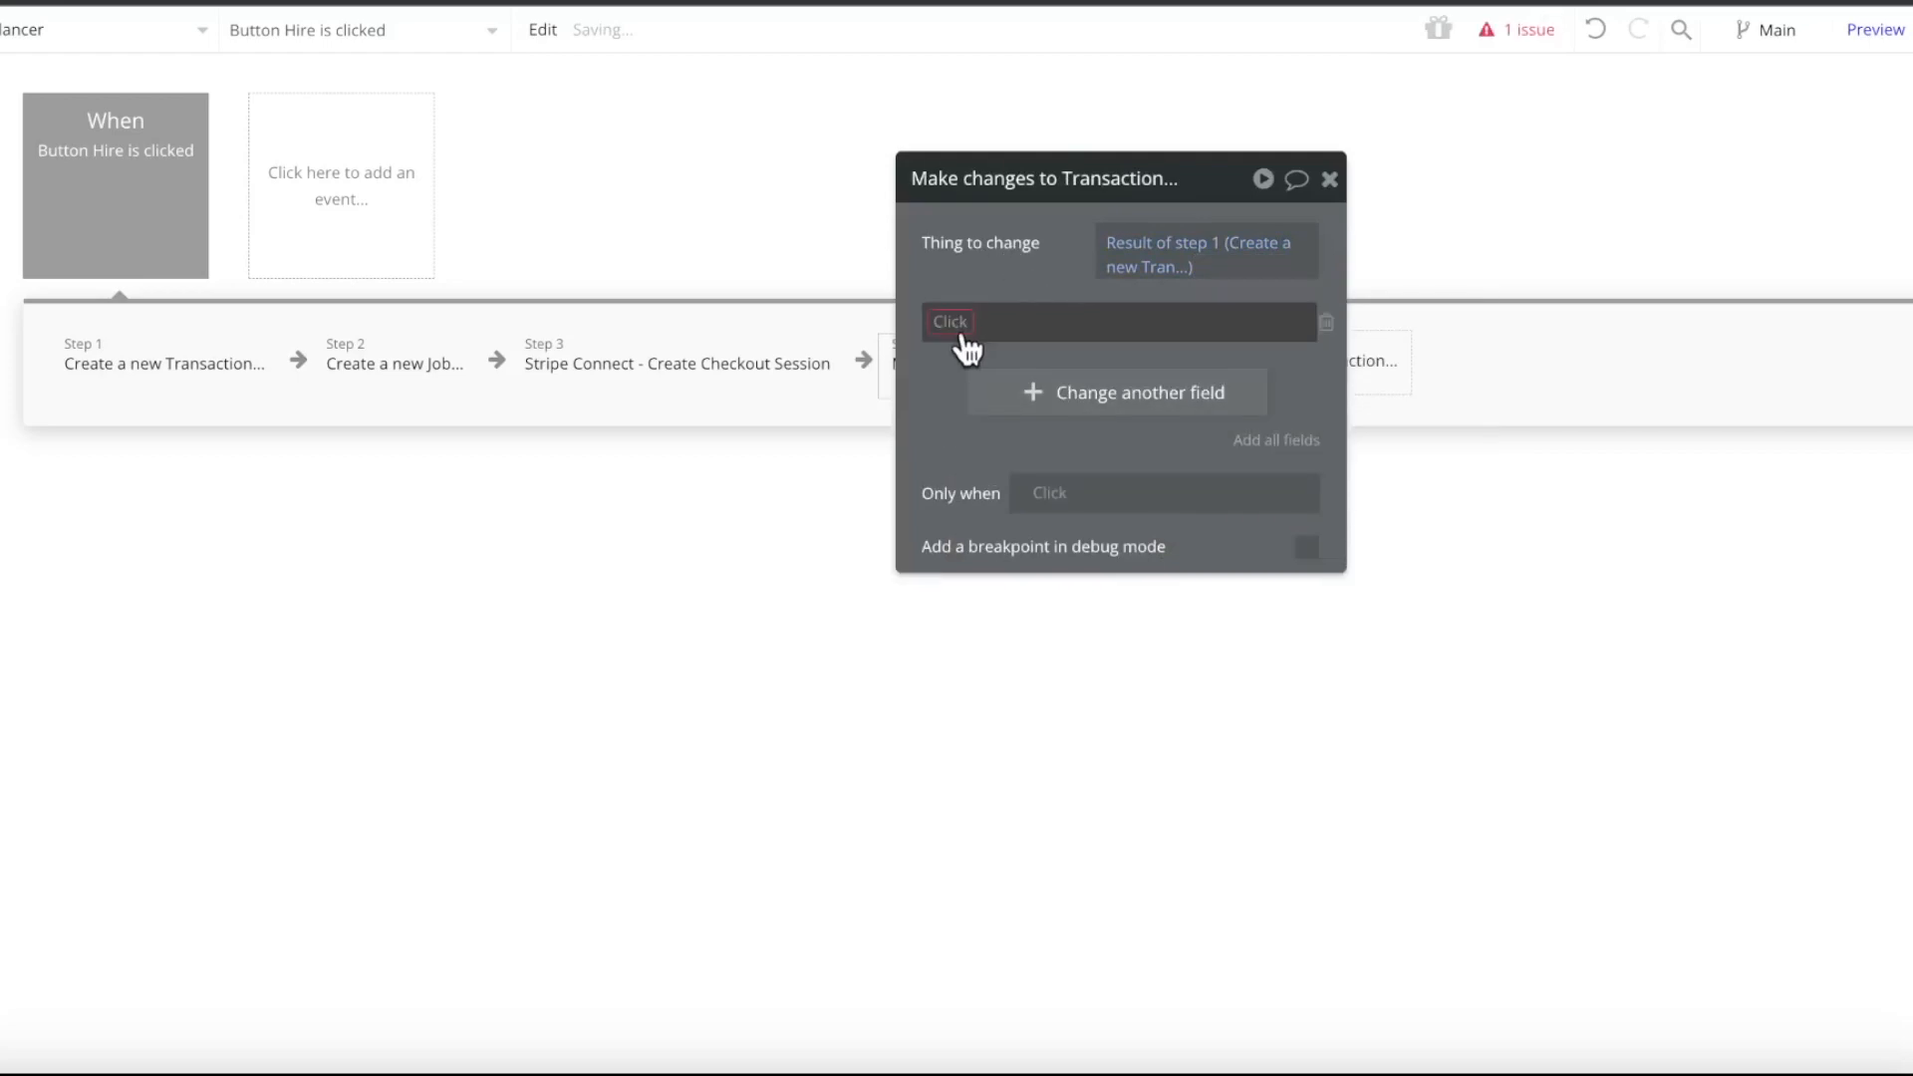
left_click(941, 321)
left_click(978, 356)
left_click(1029, 317)
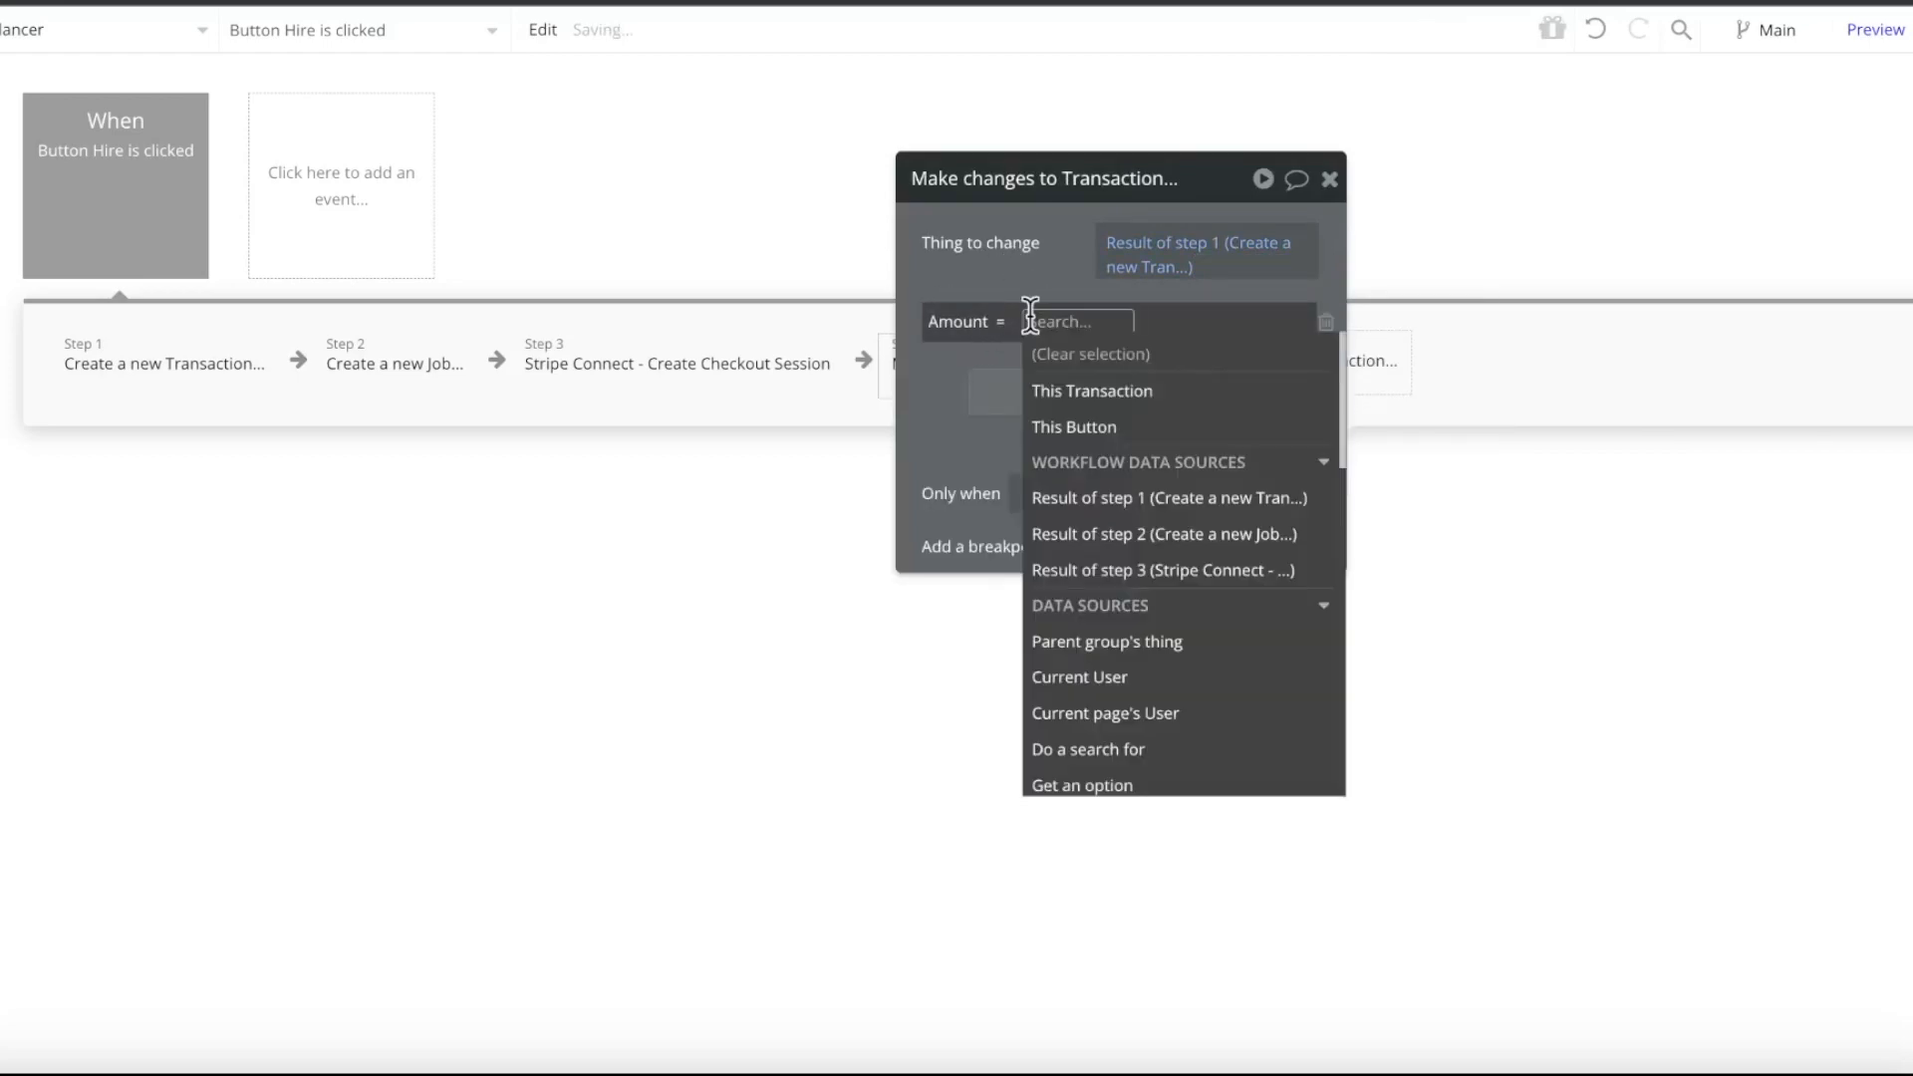
left_click(1151, 570)
left_click(1063, 486)
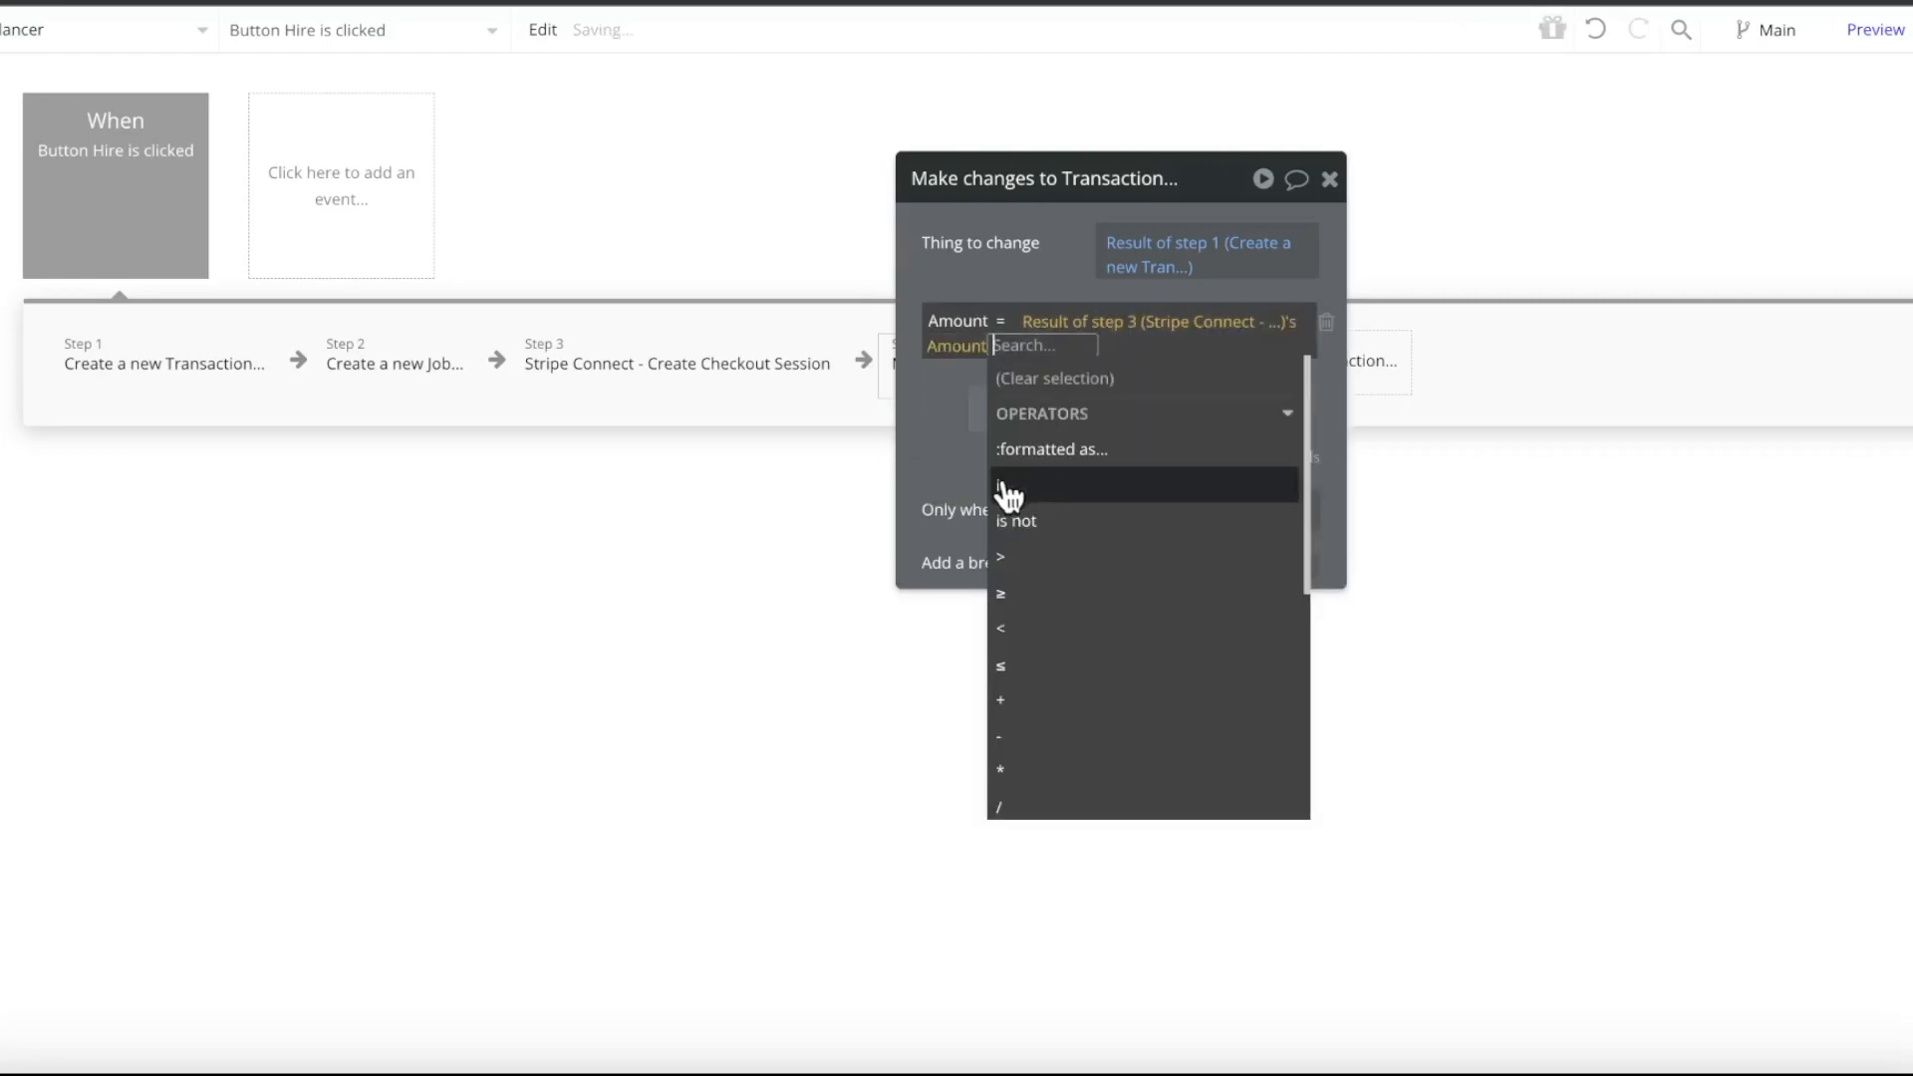
left_click(973, 457)
Add the Checkout Session ID field and set it to Result of step 3 (Stripe Connect)'s Checkout Session ID
left_click(1010, 424)
left_click(952, 399)
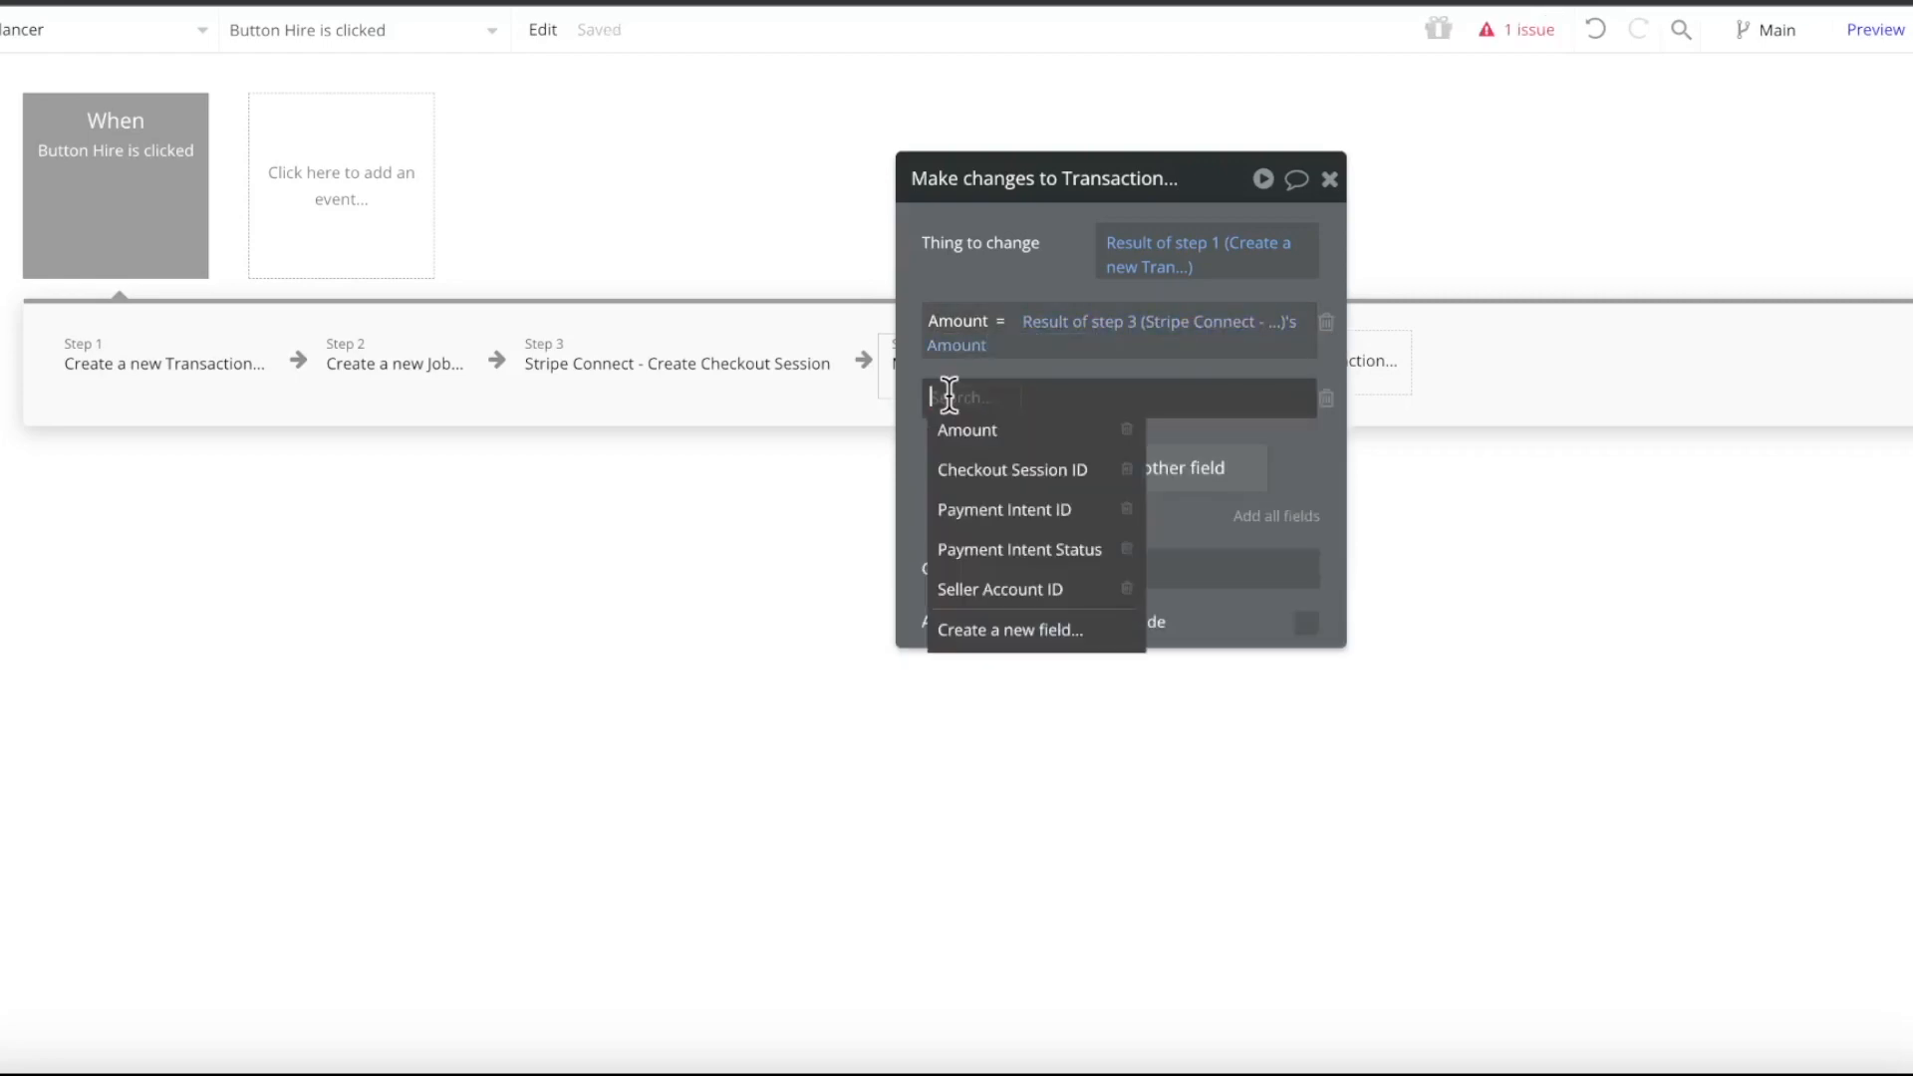
left_click(1023, 470)
left_click(1131, 399)
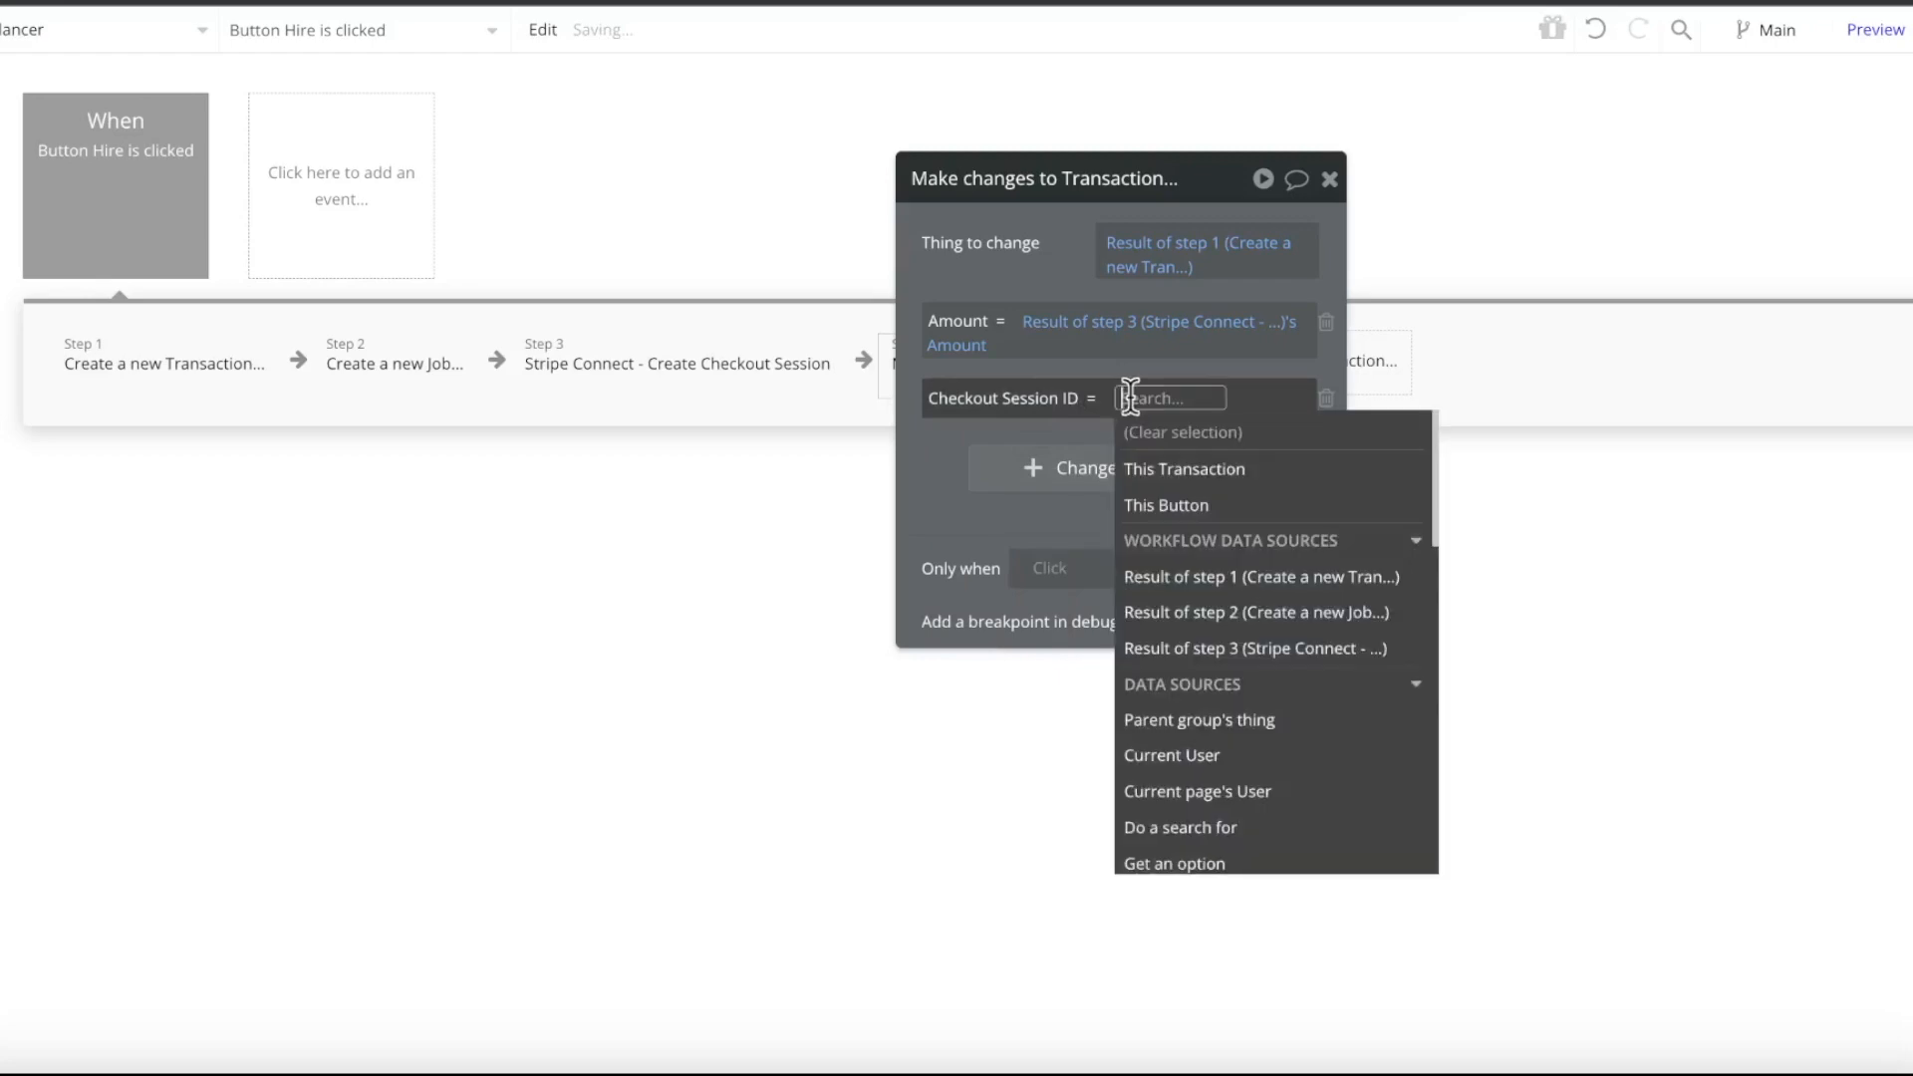
left_click(1289, 648)
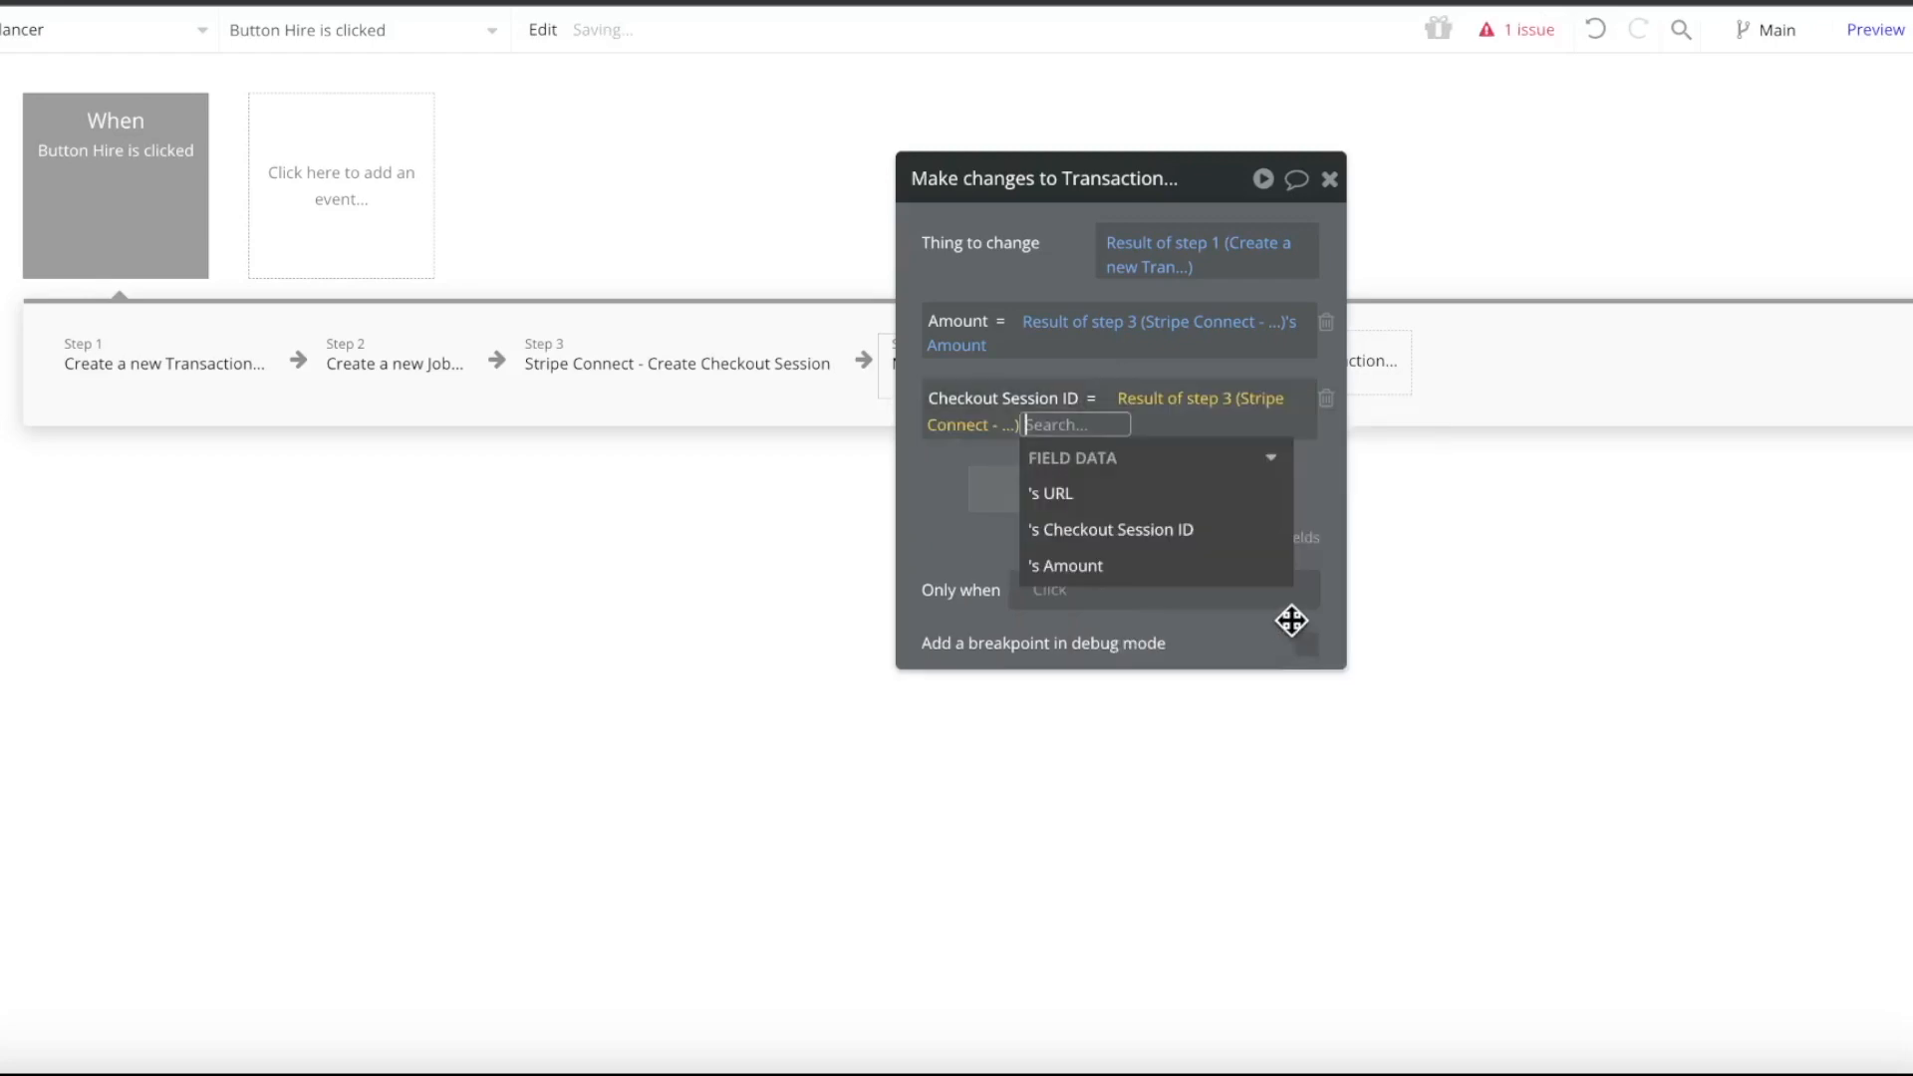
left_click(1212, 538)
left_click(938, 505)
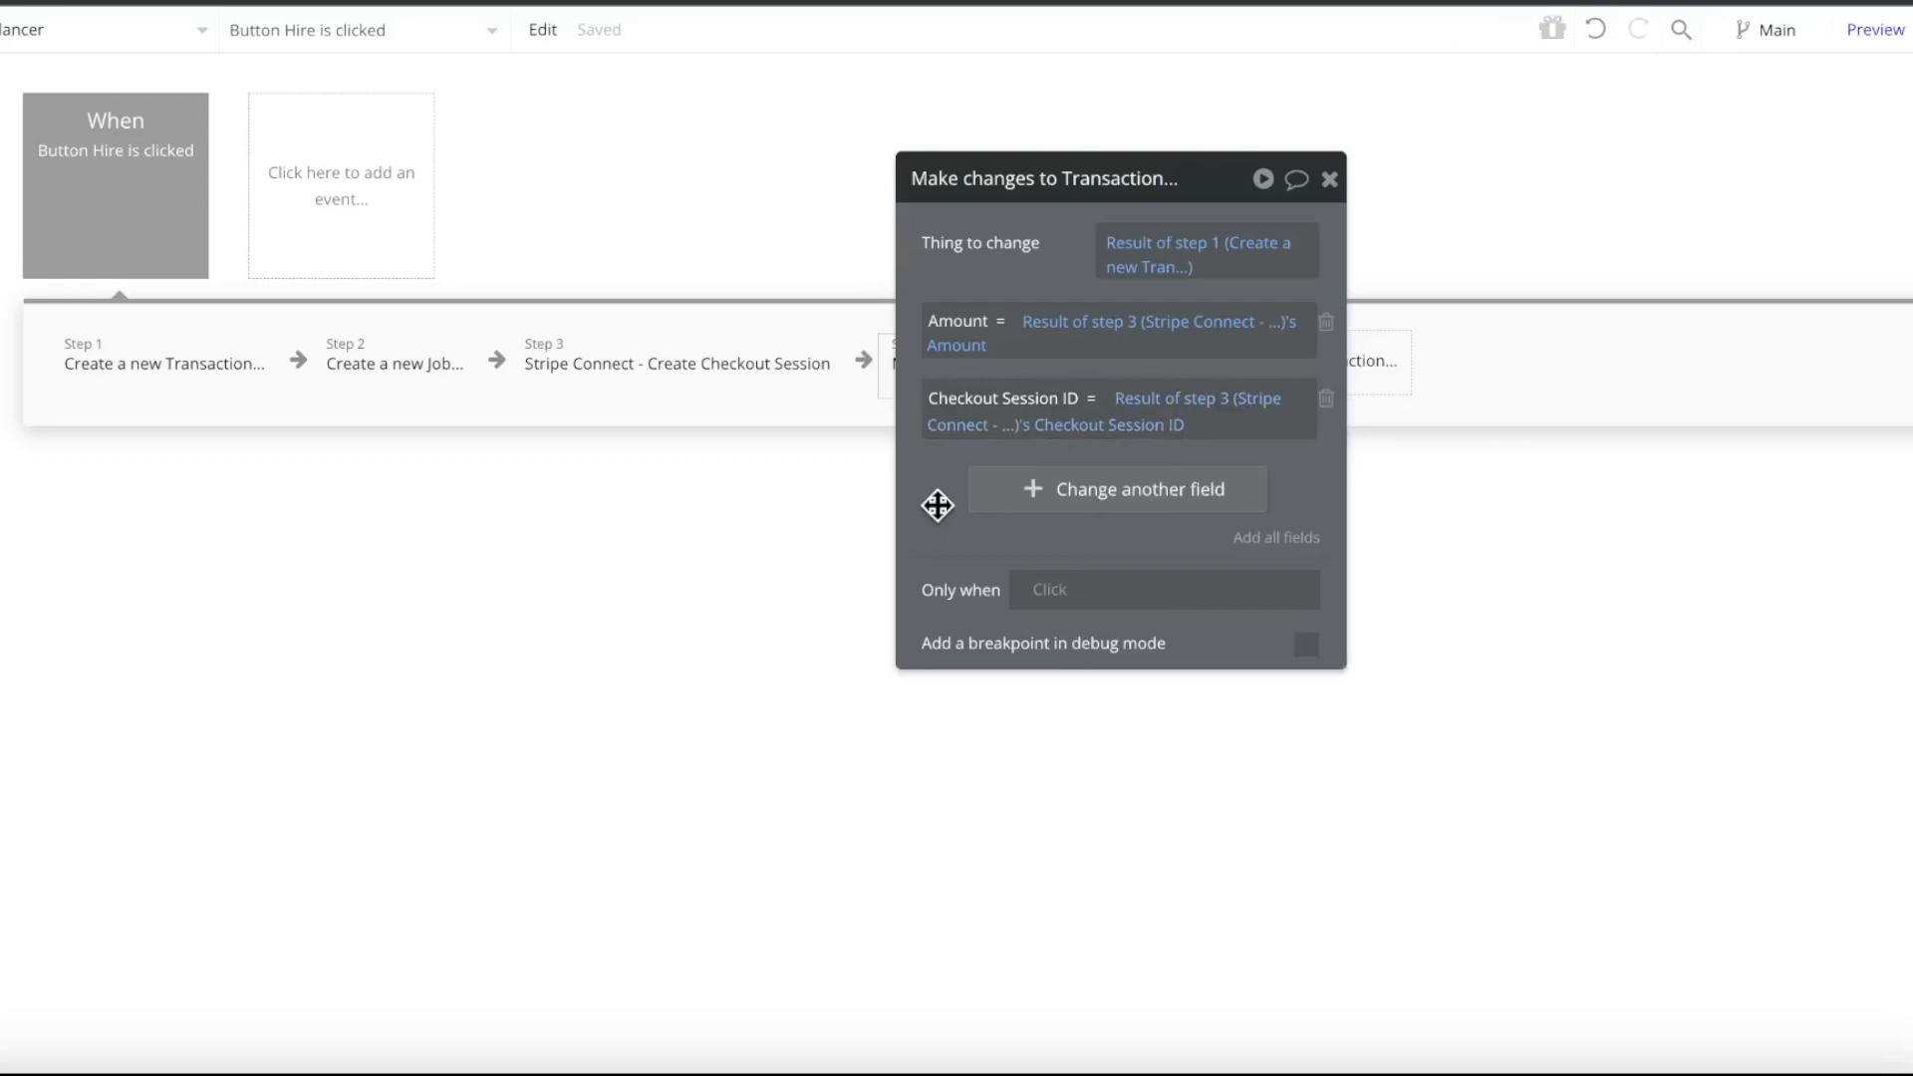
Add the Seller Account ID field and set it to Current page's User's Seller Account ID
left_click(1023, 488)
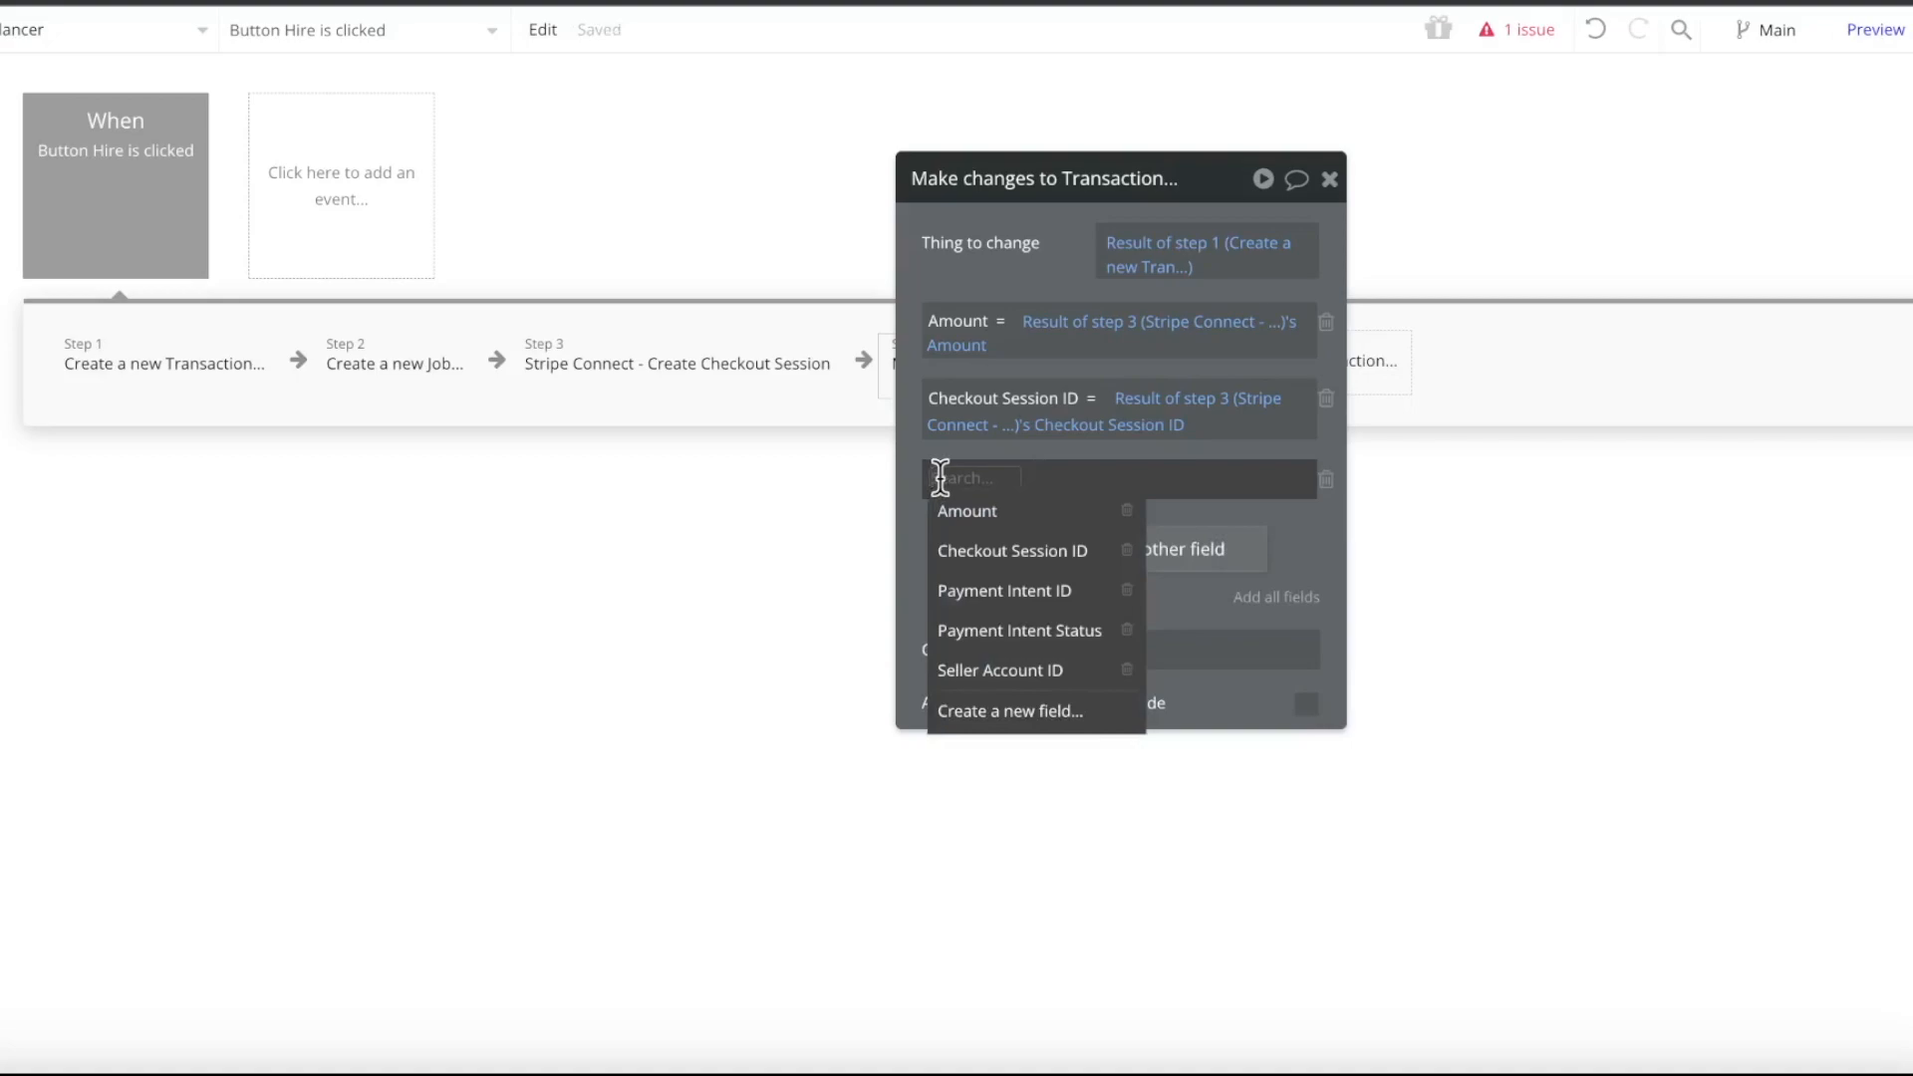
left_click(1033, 671)
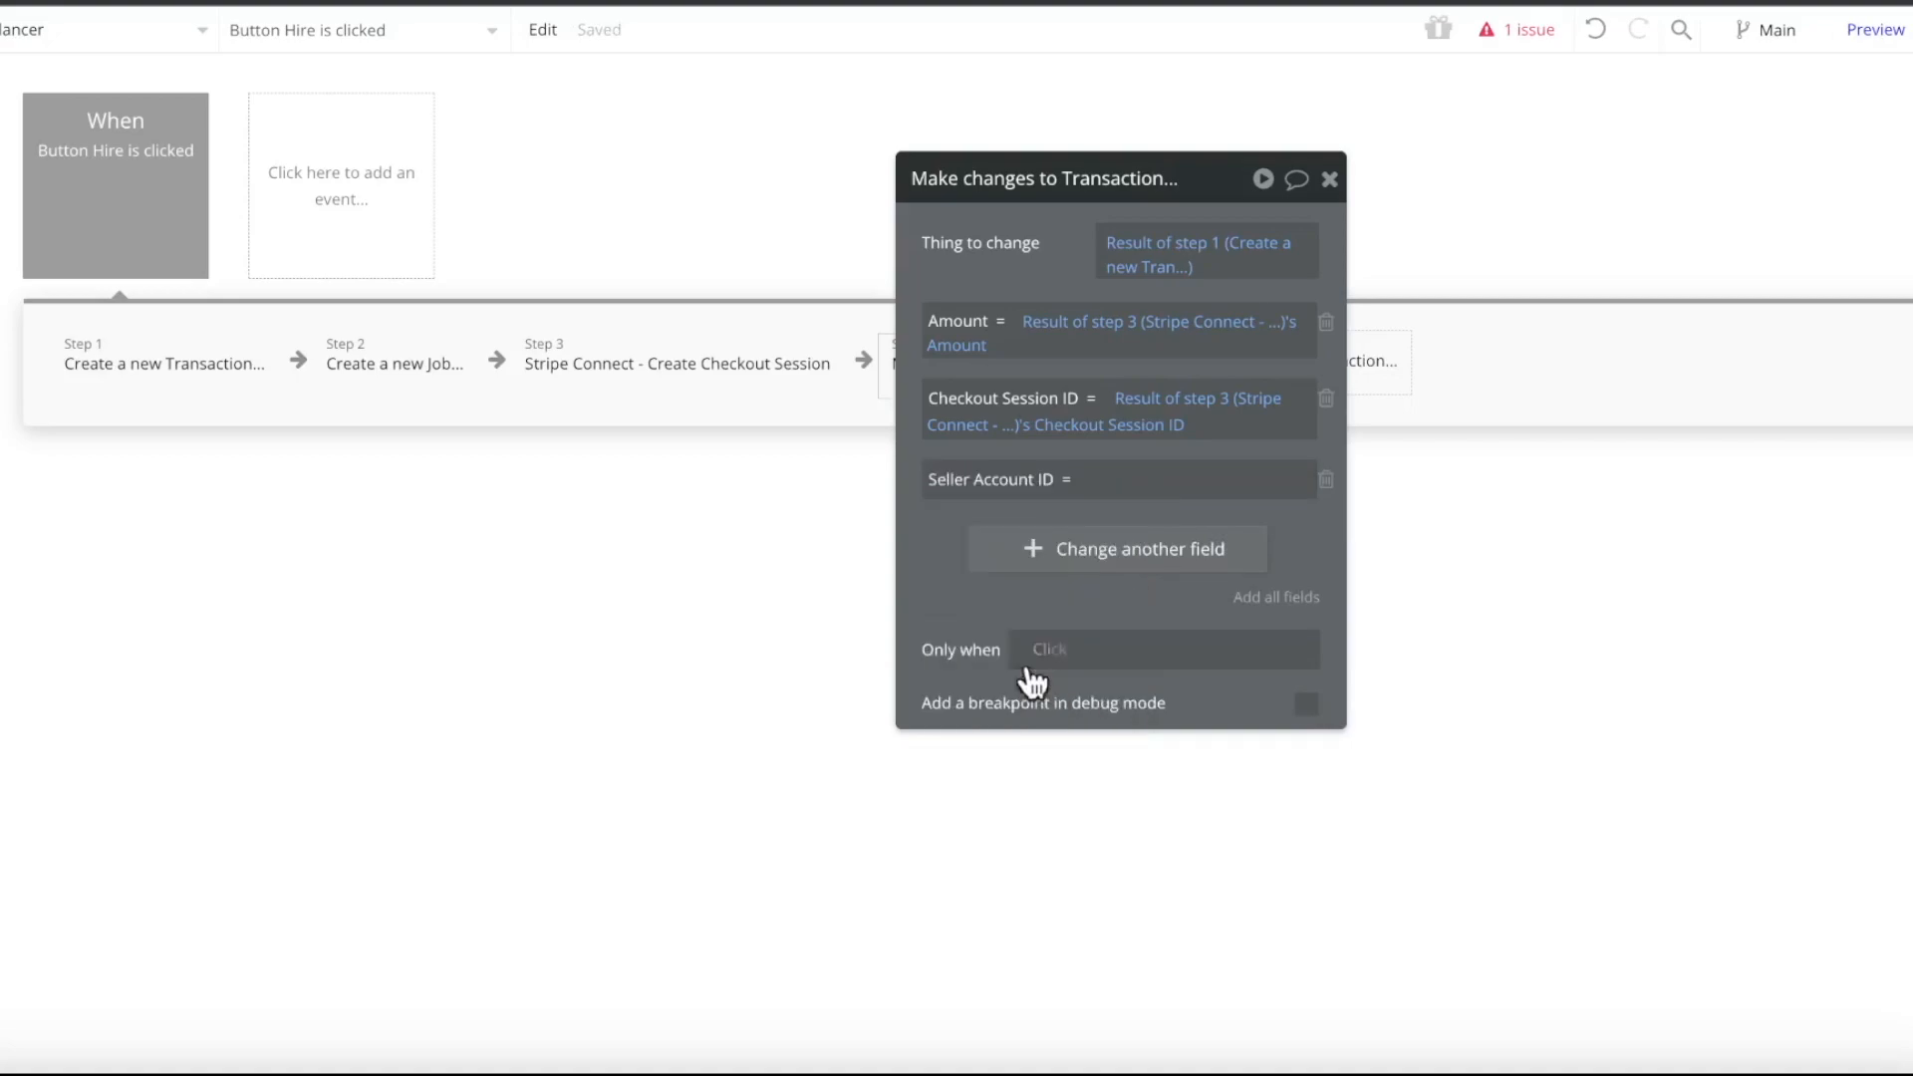
left_click(1095, 479)
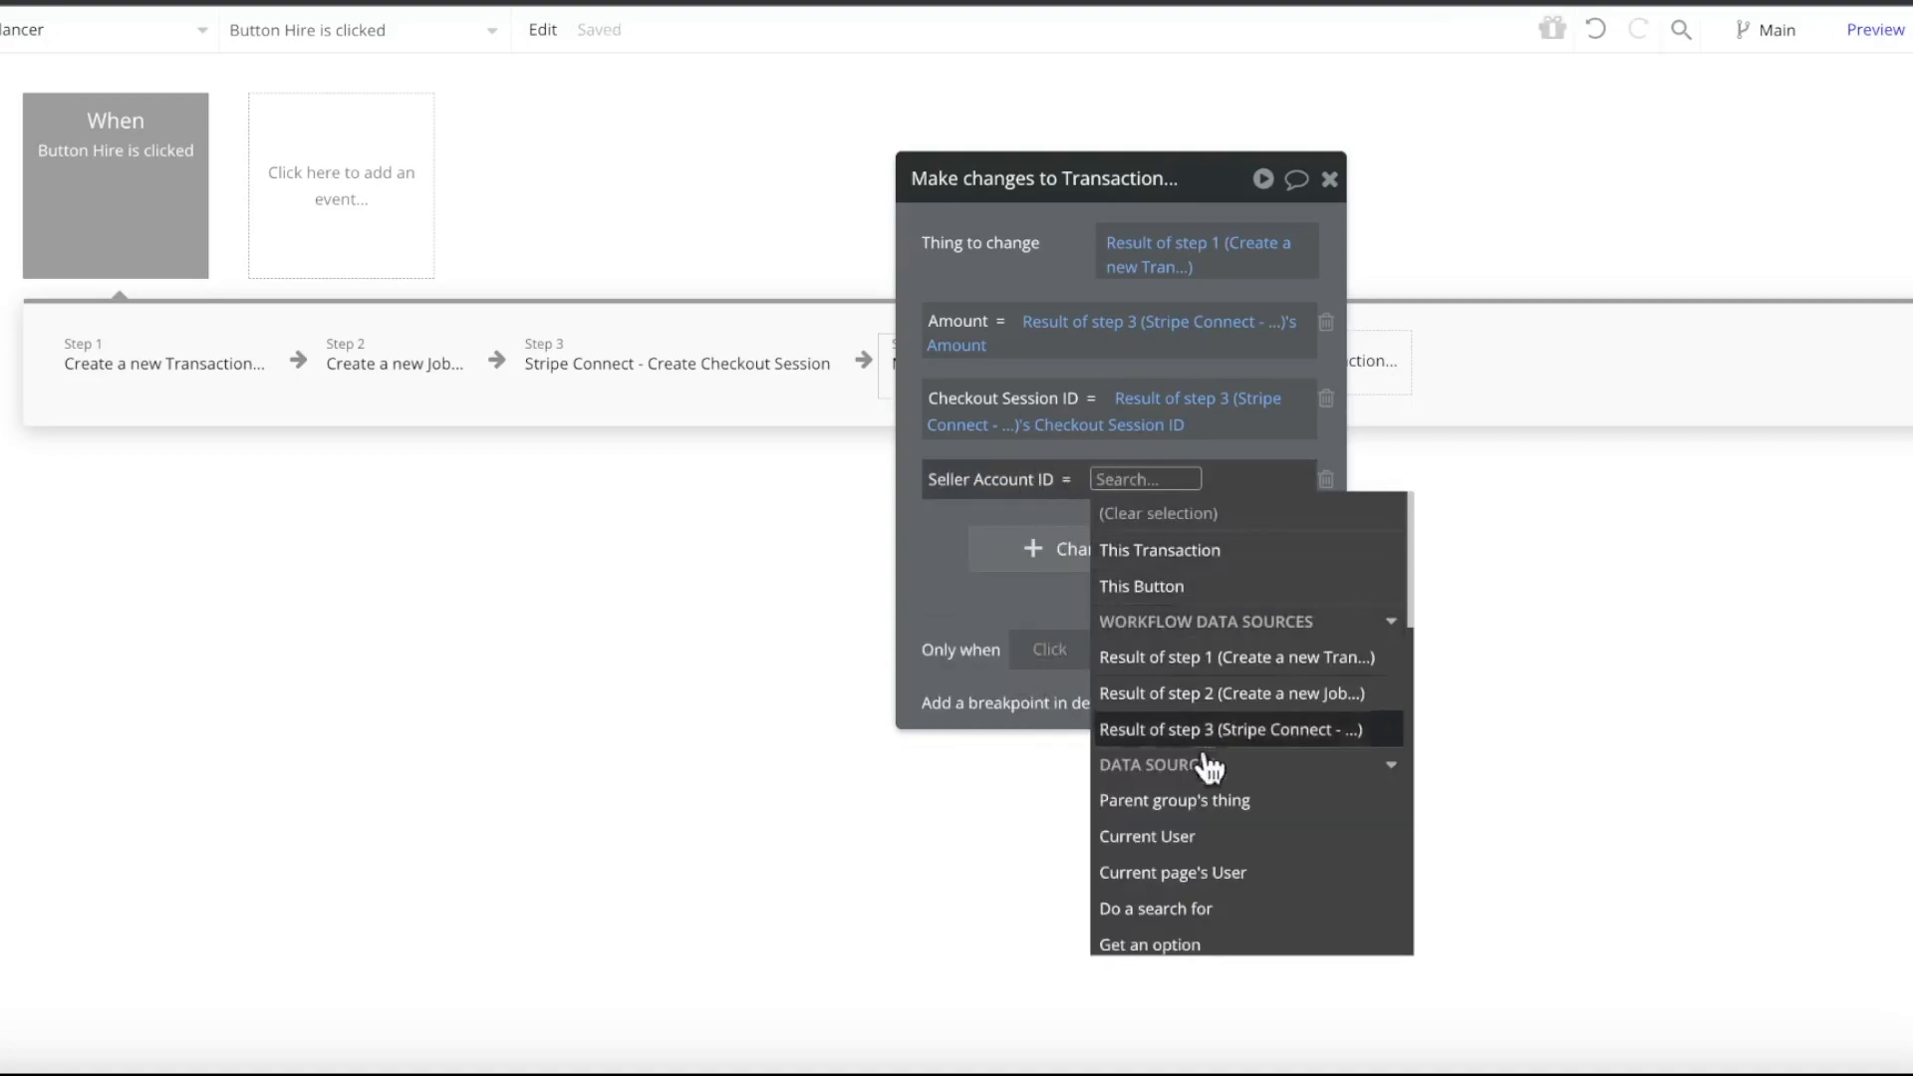
left_click(1230, 874)
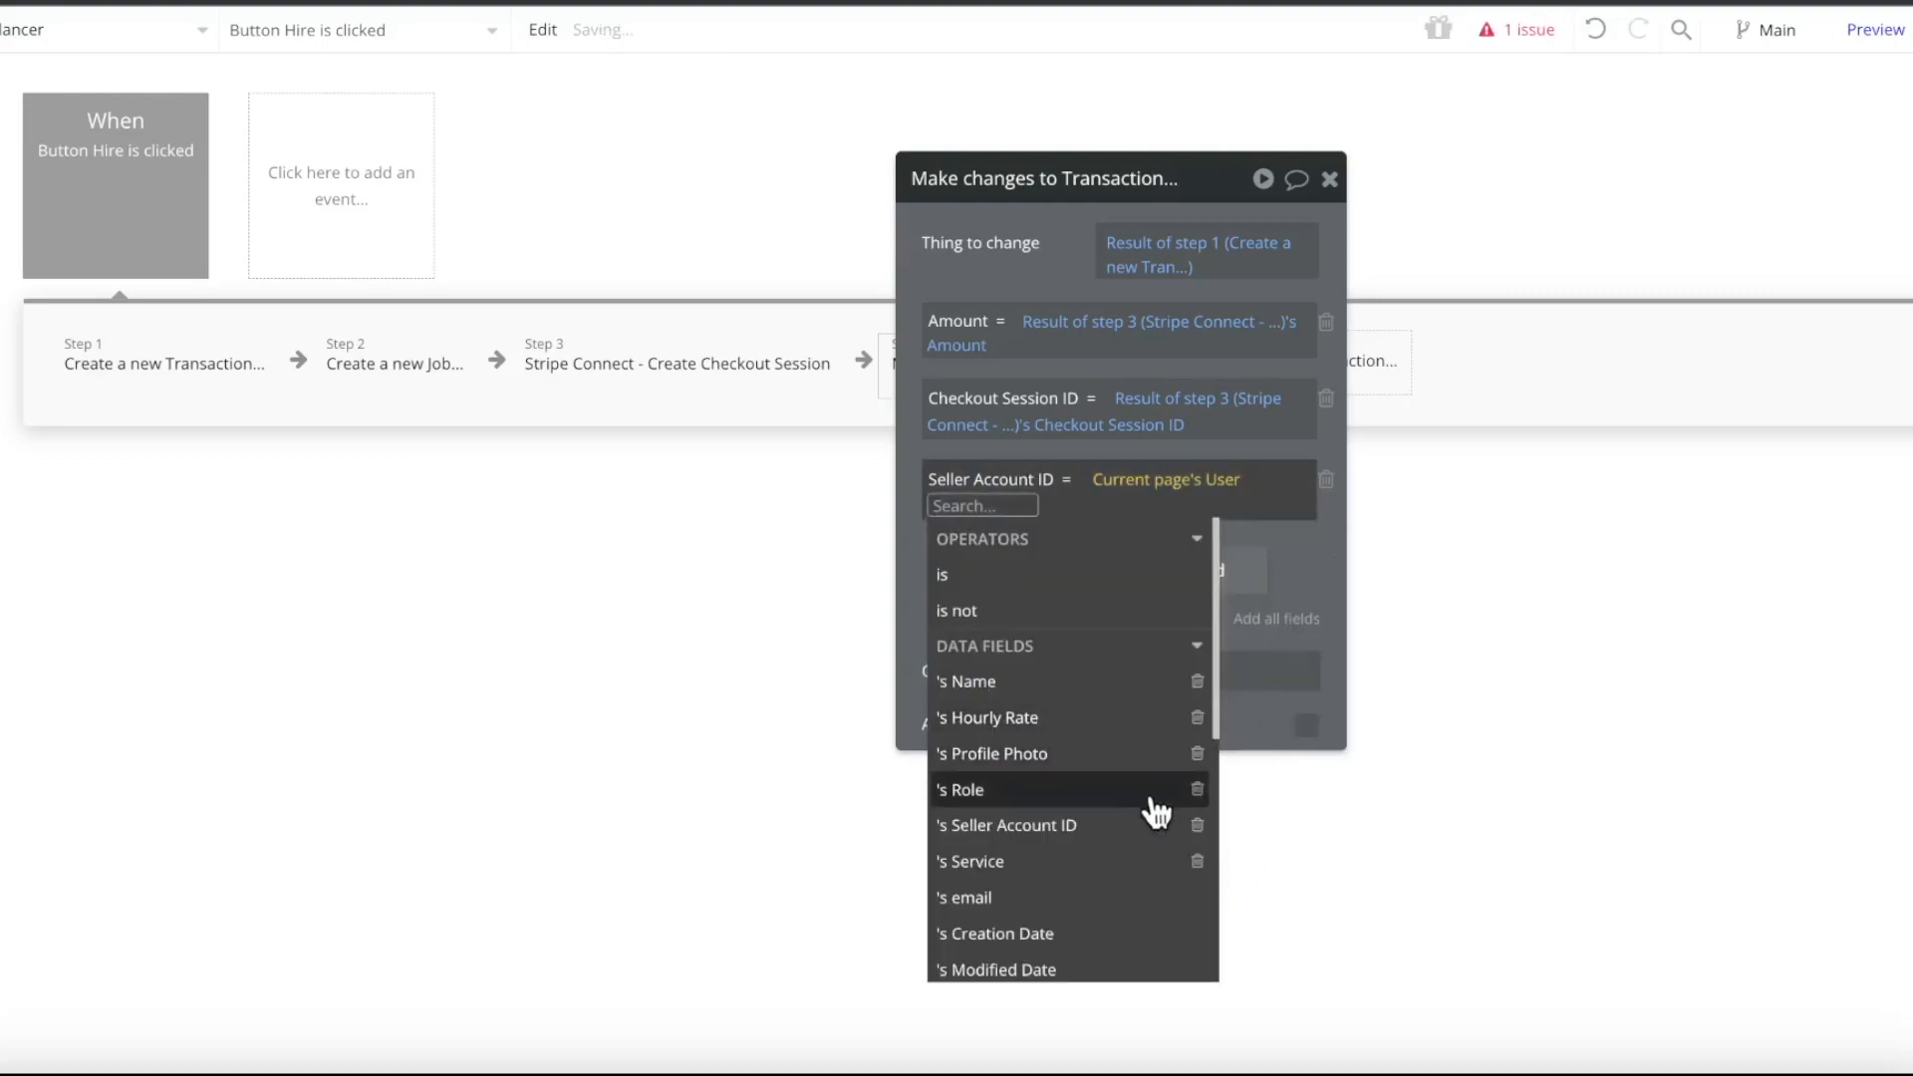
left_click(1130, 825)
left_click(947, 597)
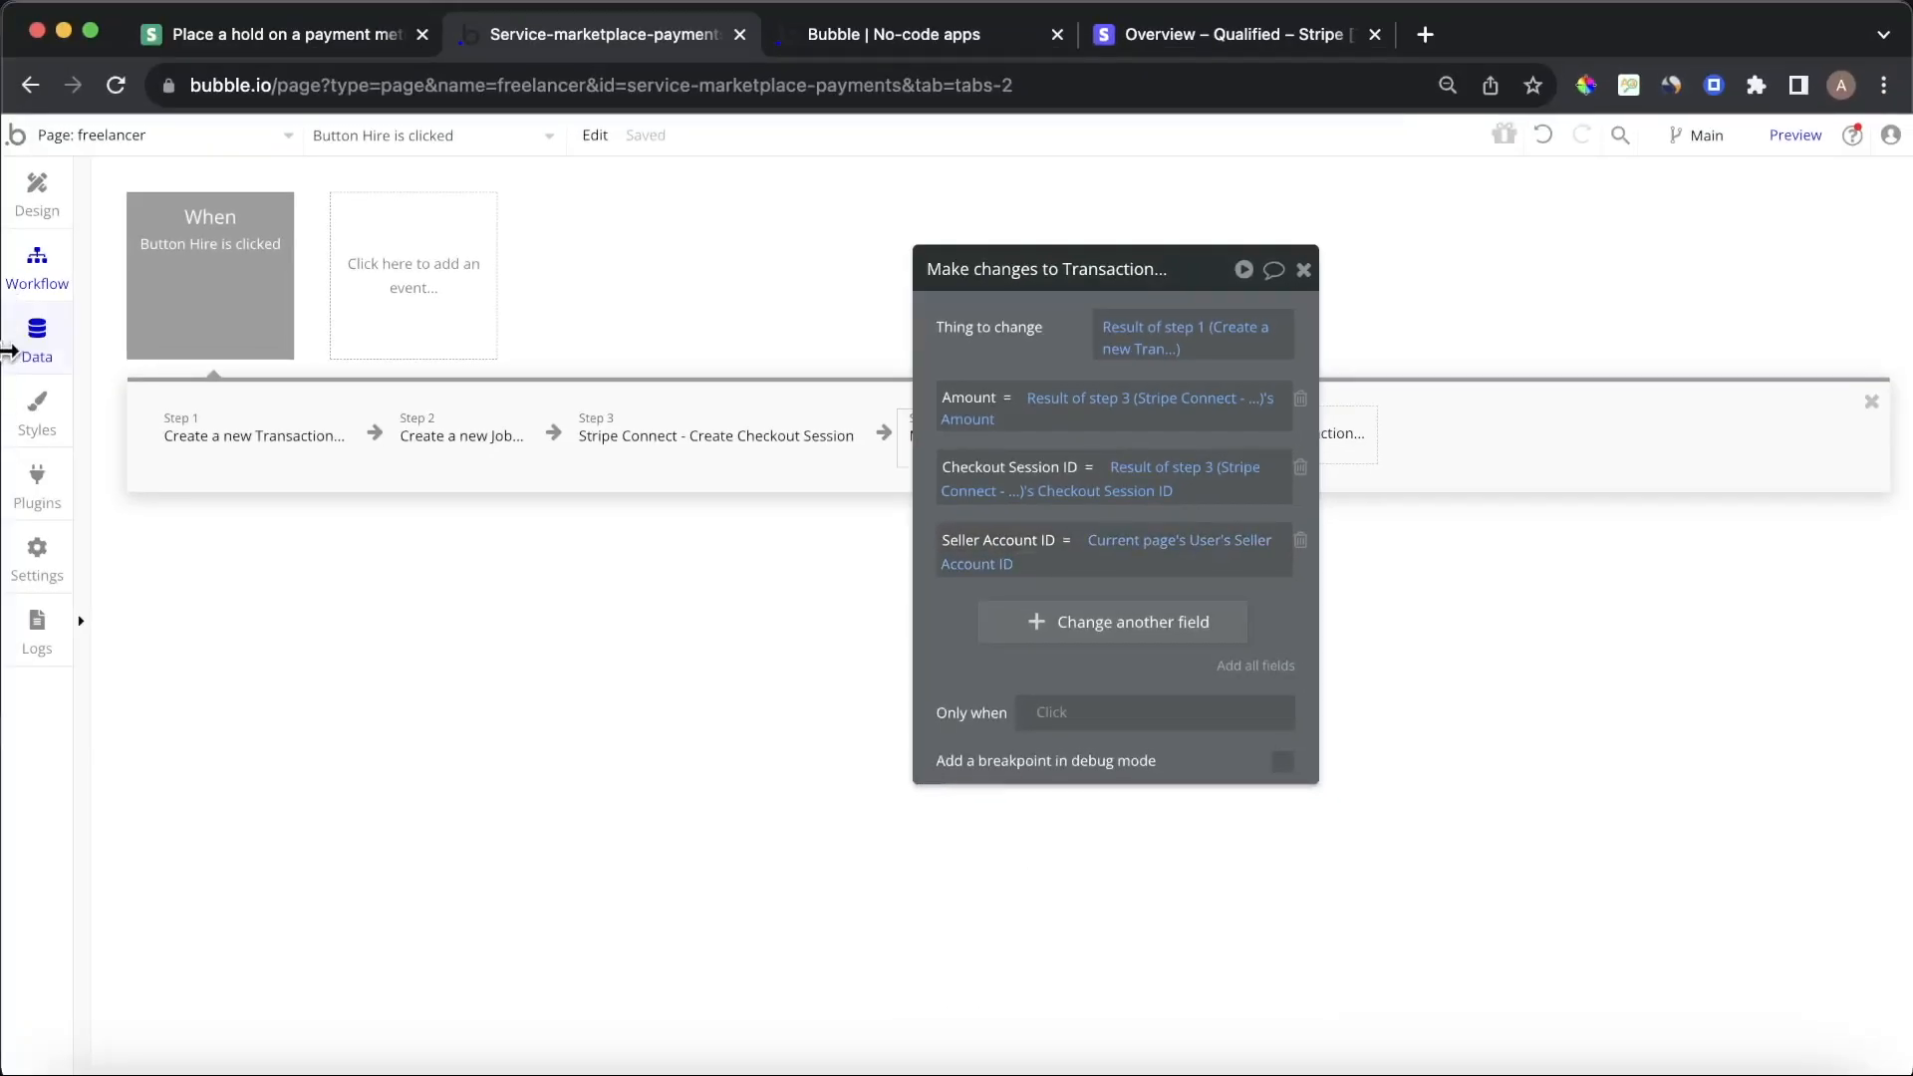
Check the Seller Account ID in the Digital Marketing freelancer's user record, then return to the workflow and close the transaction action's properties
left_click(10, 351)
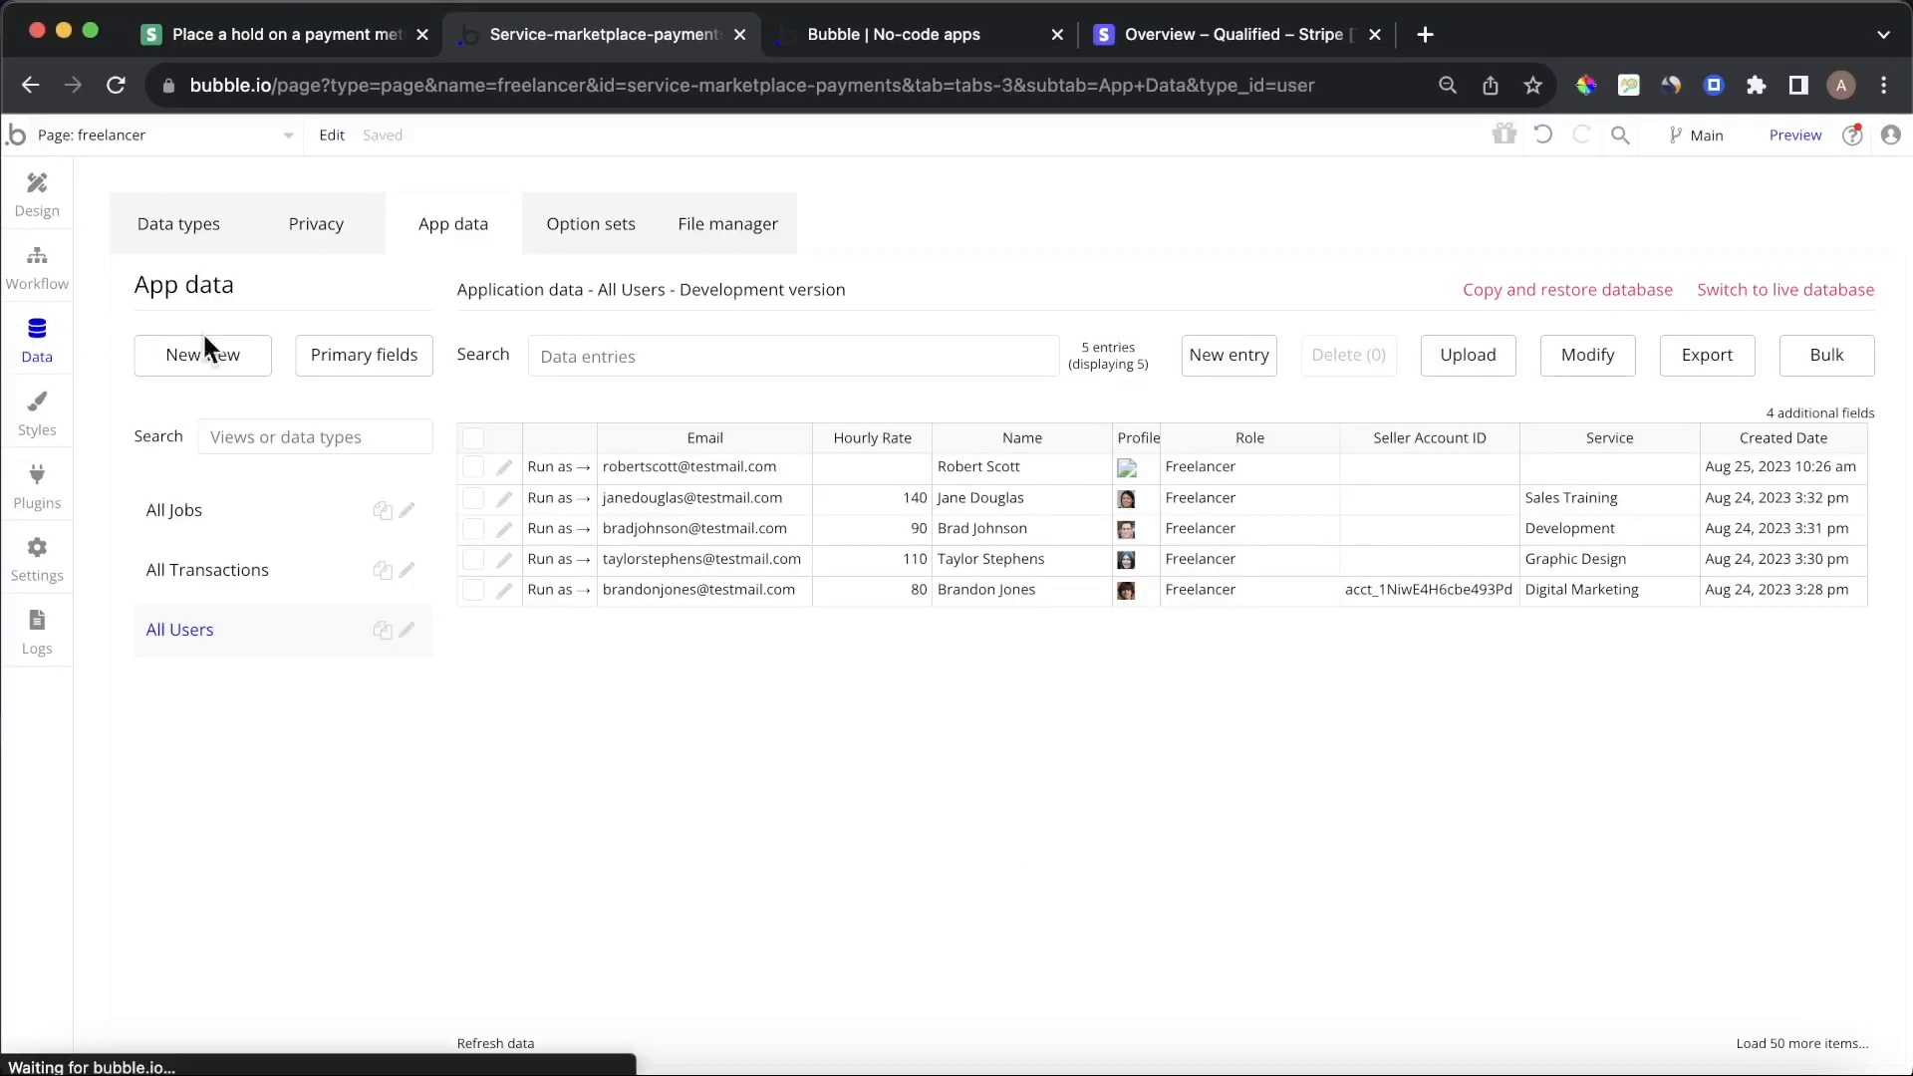
left_click(505, 591)
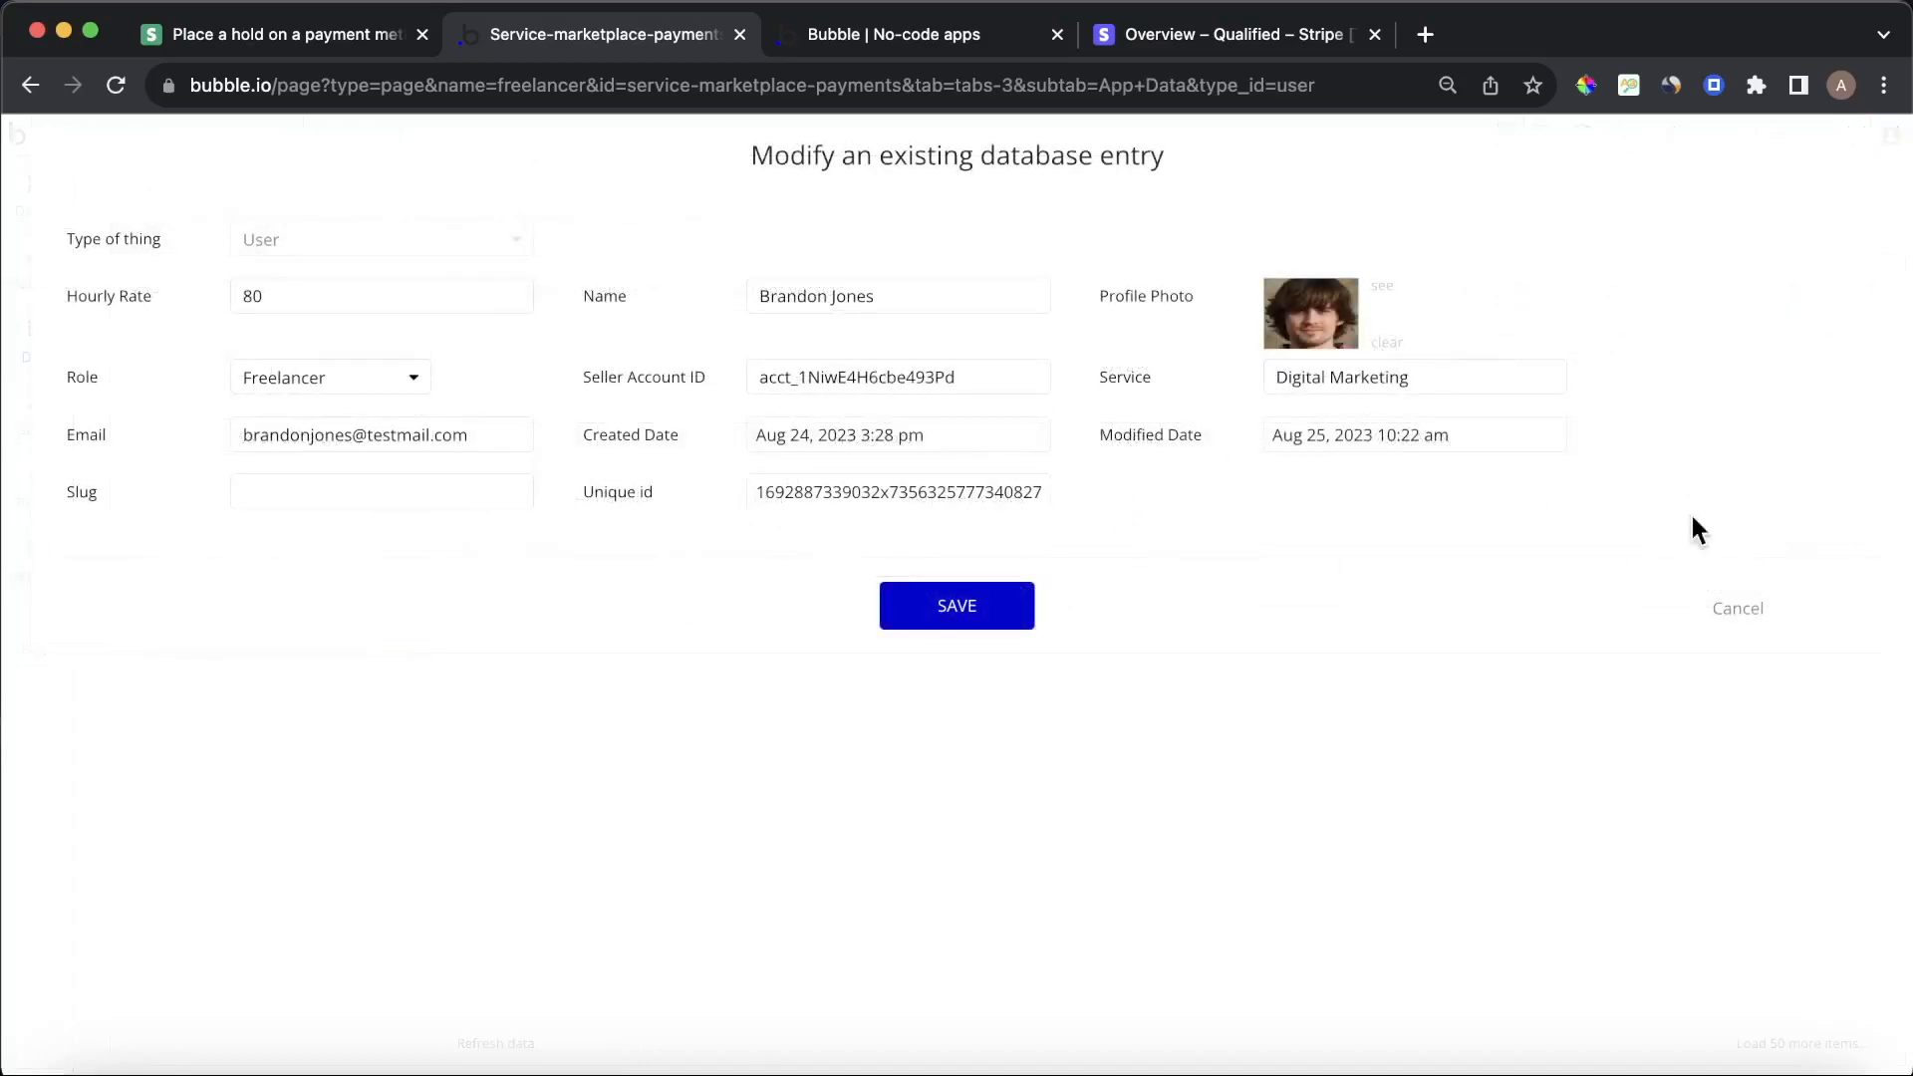
left_click(1734, 611)
left_click(40, 264)
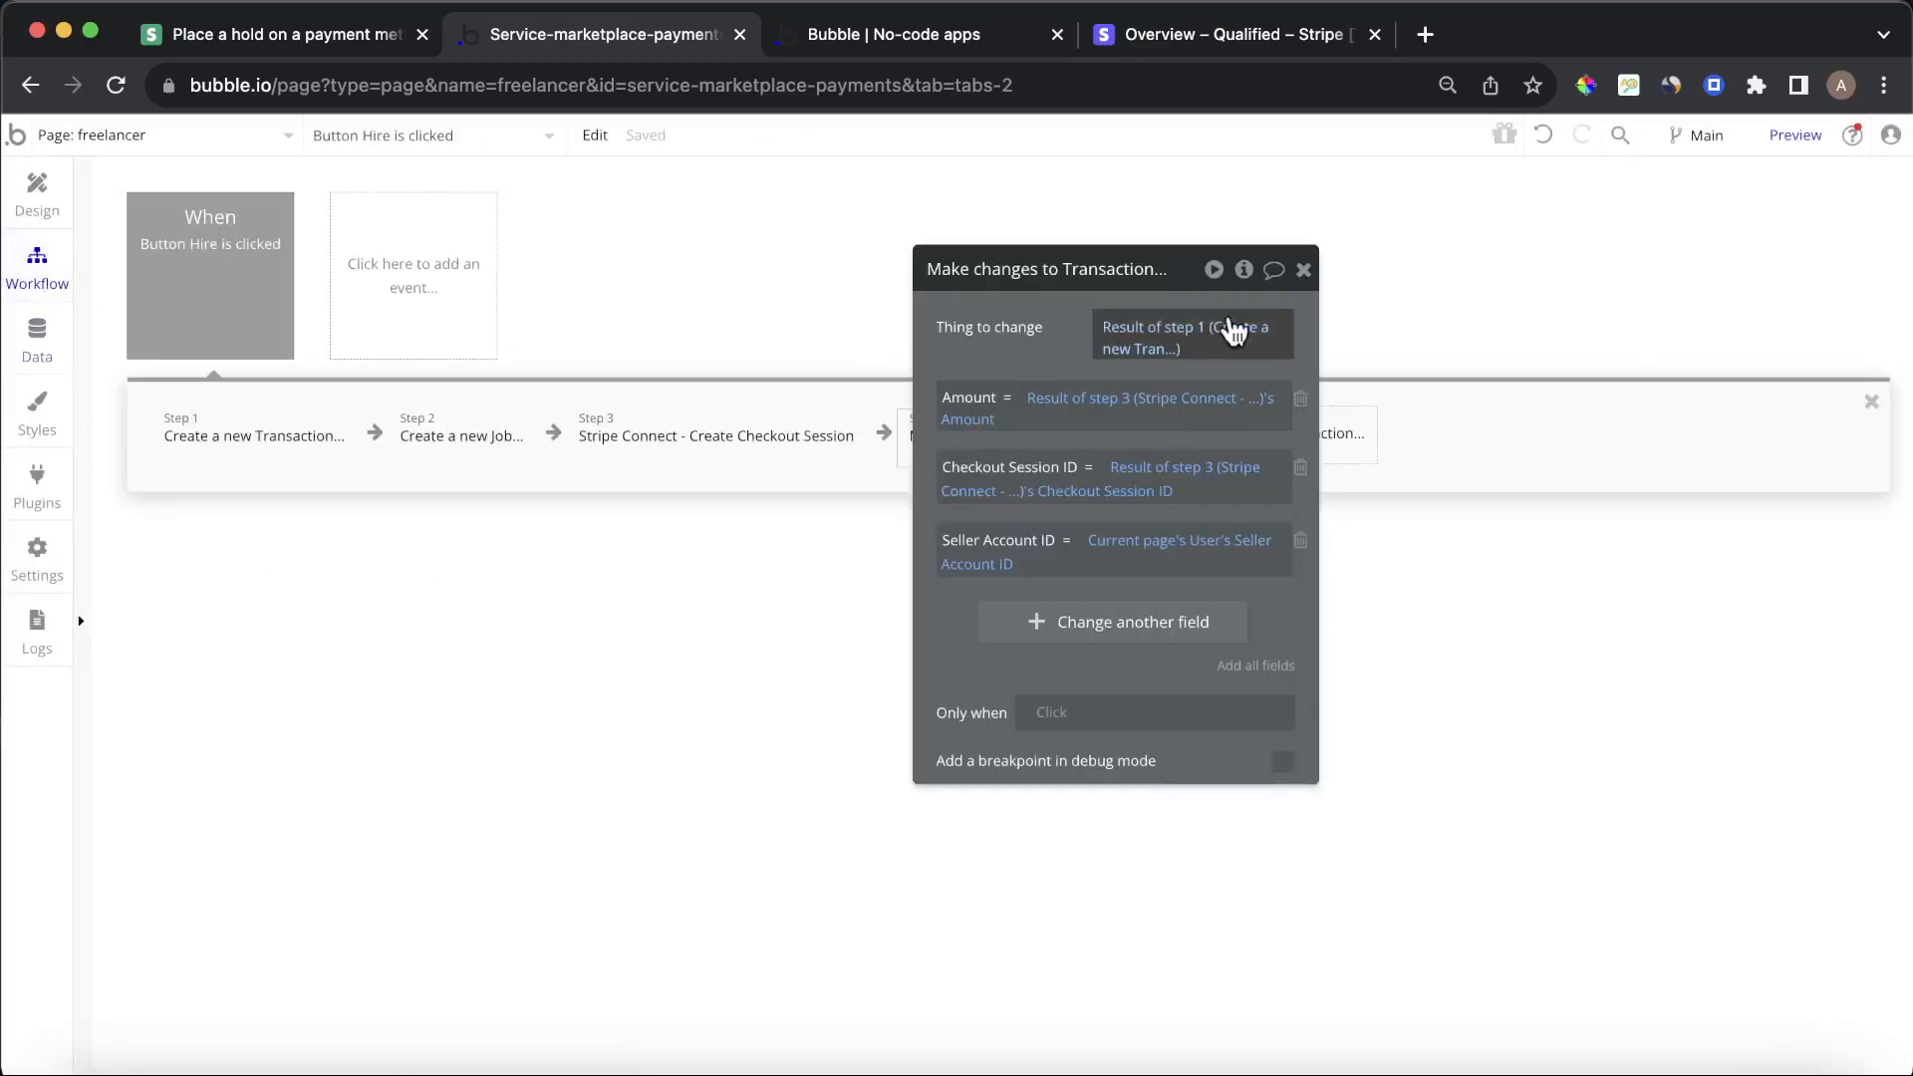
left_click(1303, 269)
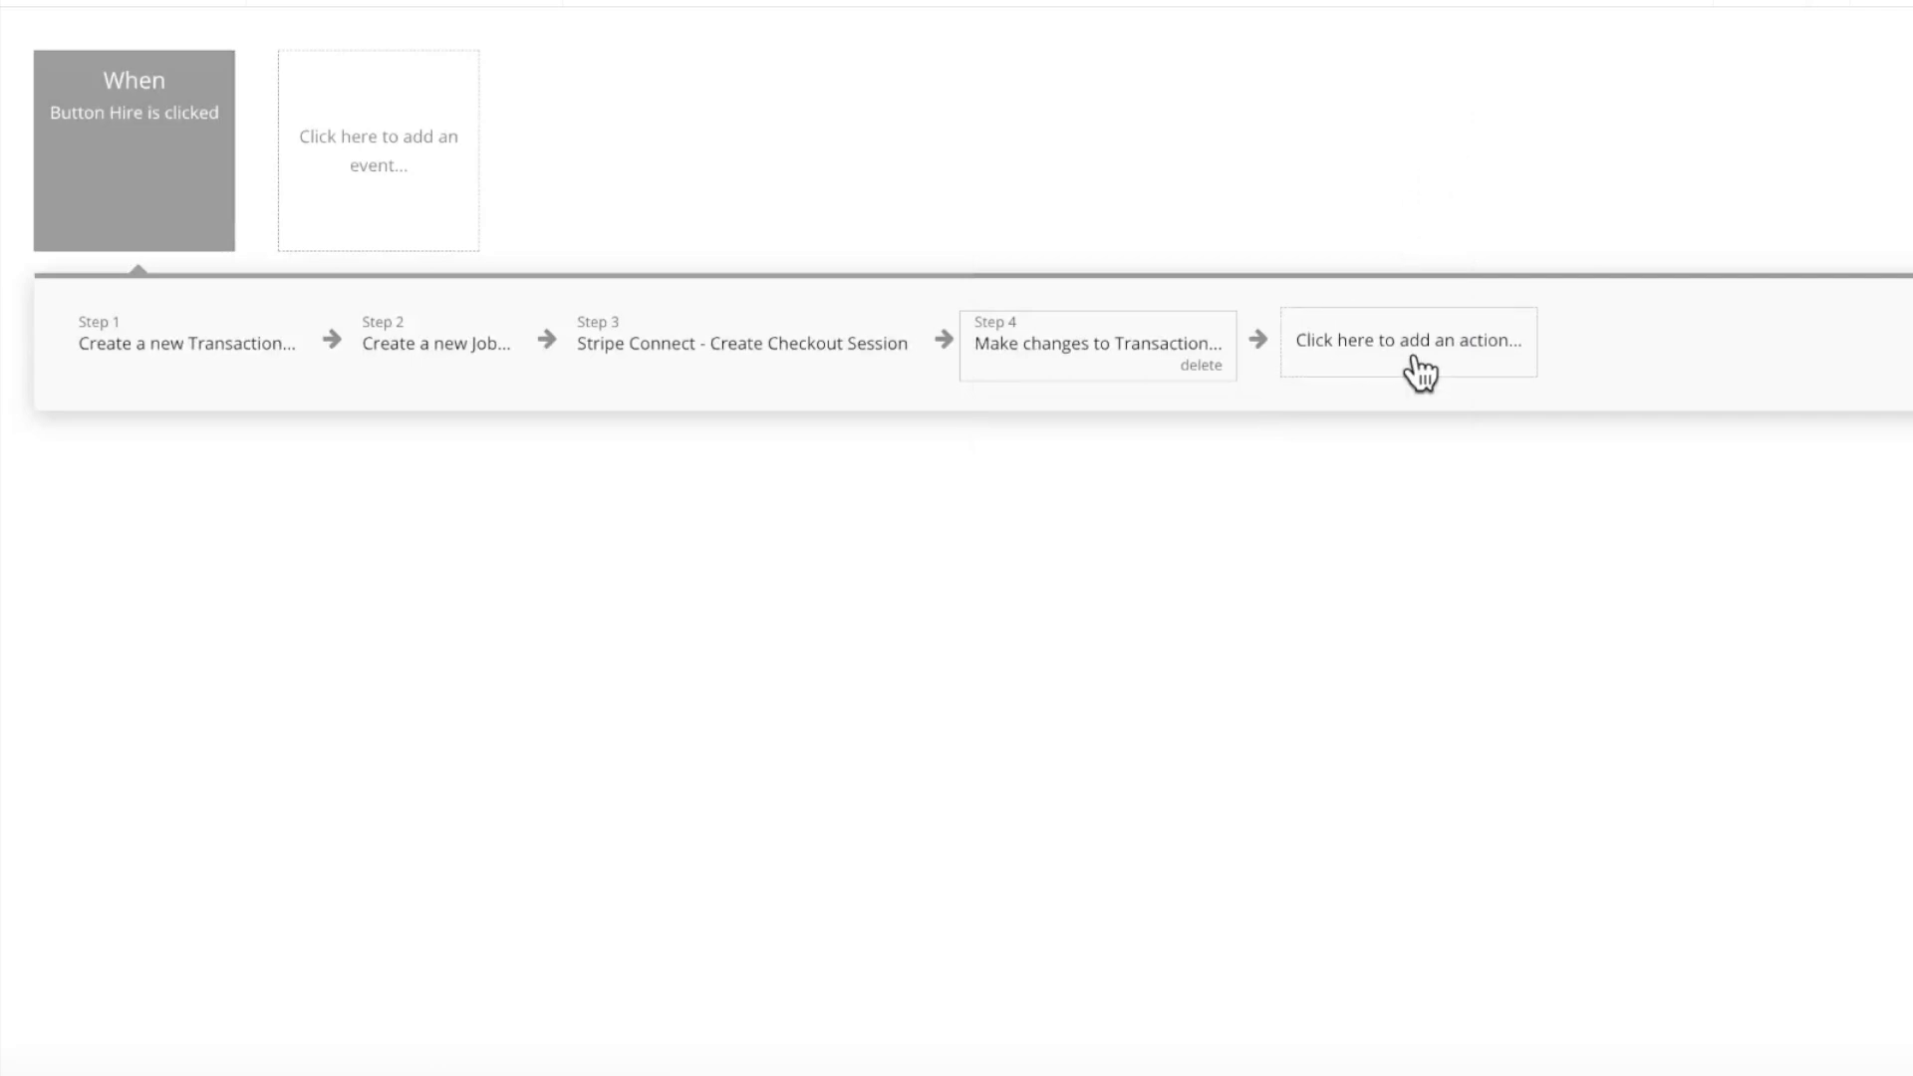
Add an Open an external website action with Result of step 3 (Stripe Connect)'s URL as its destination
left_click(1419, 374)
mouse_move(1395, 508)
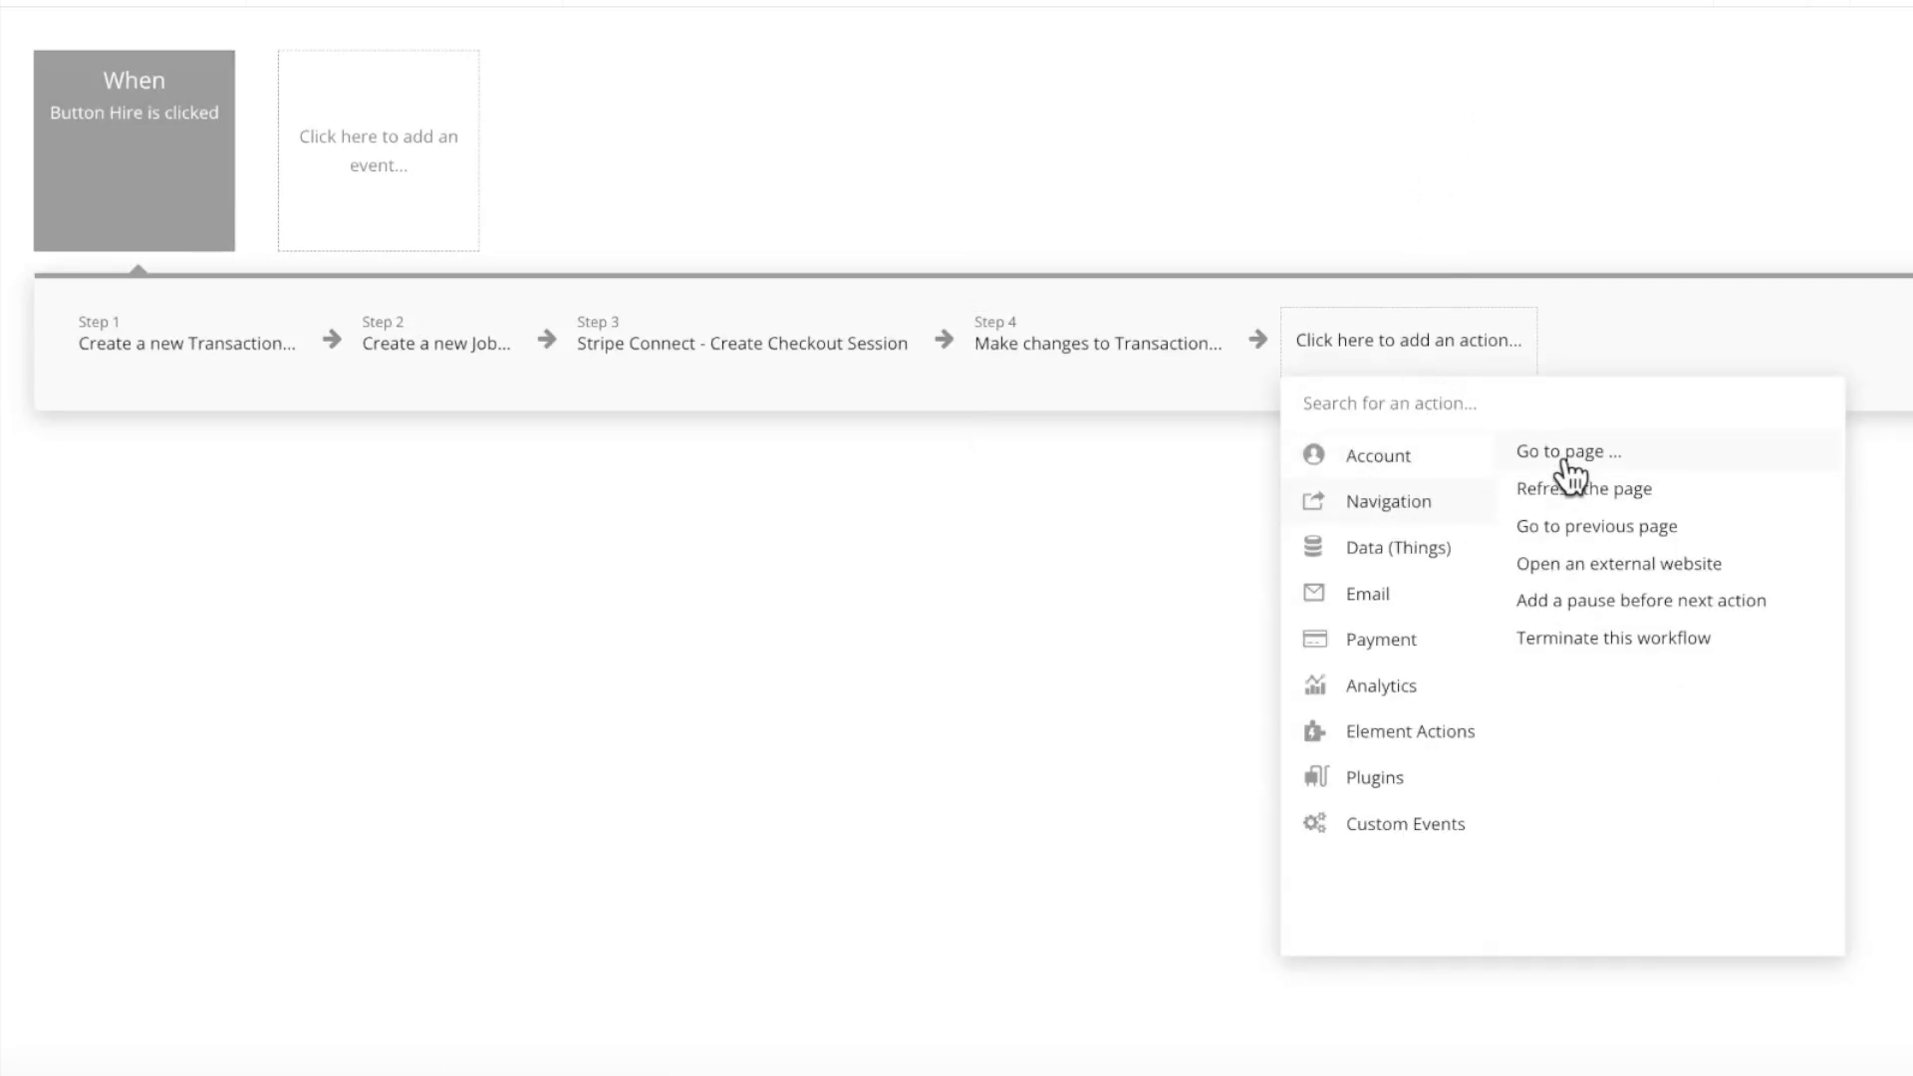
left_click(1616, 563)
left_click(1492, 249)
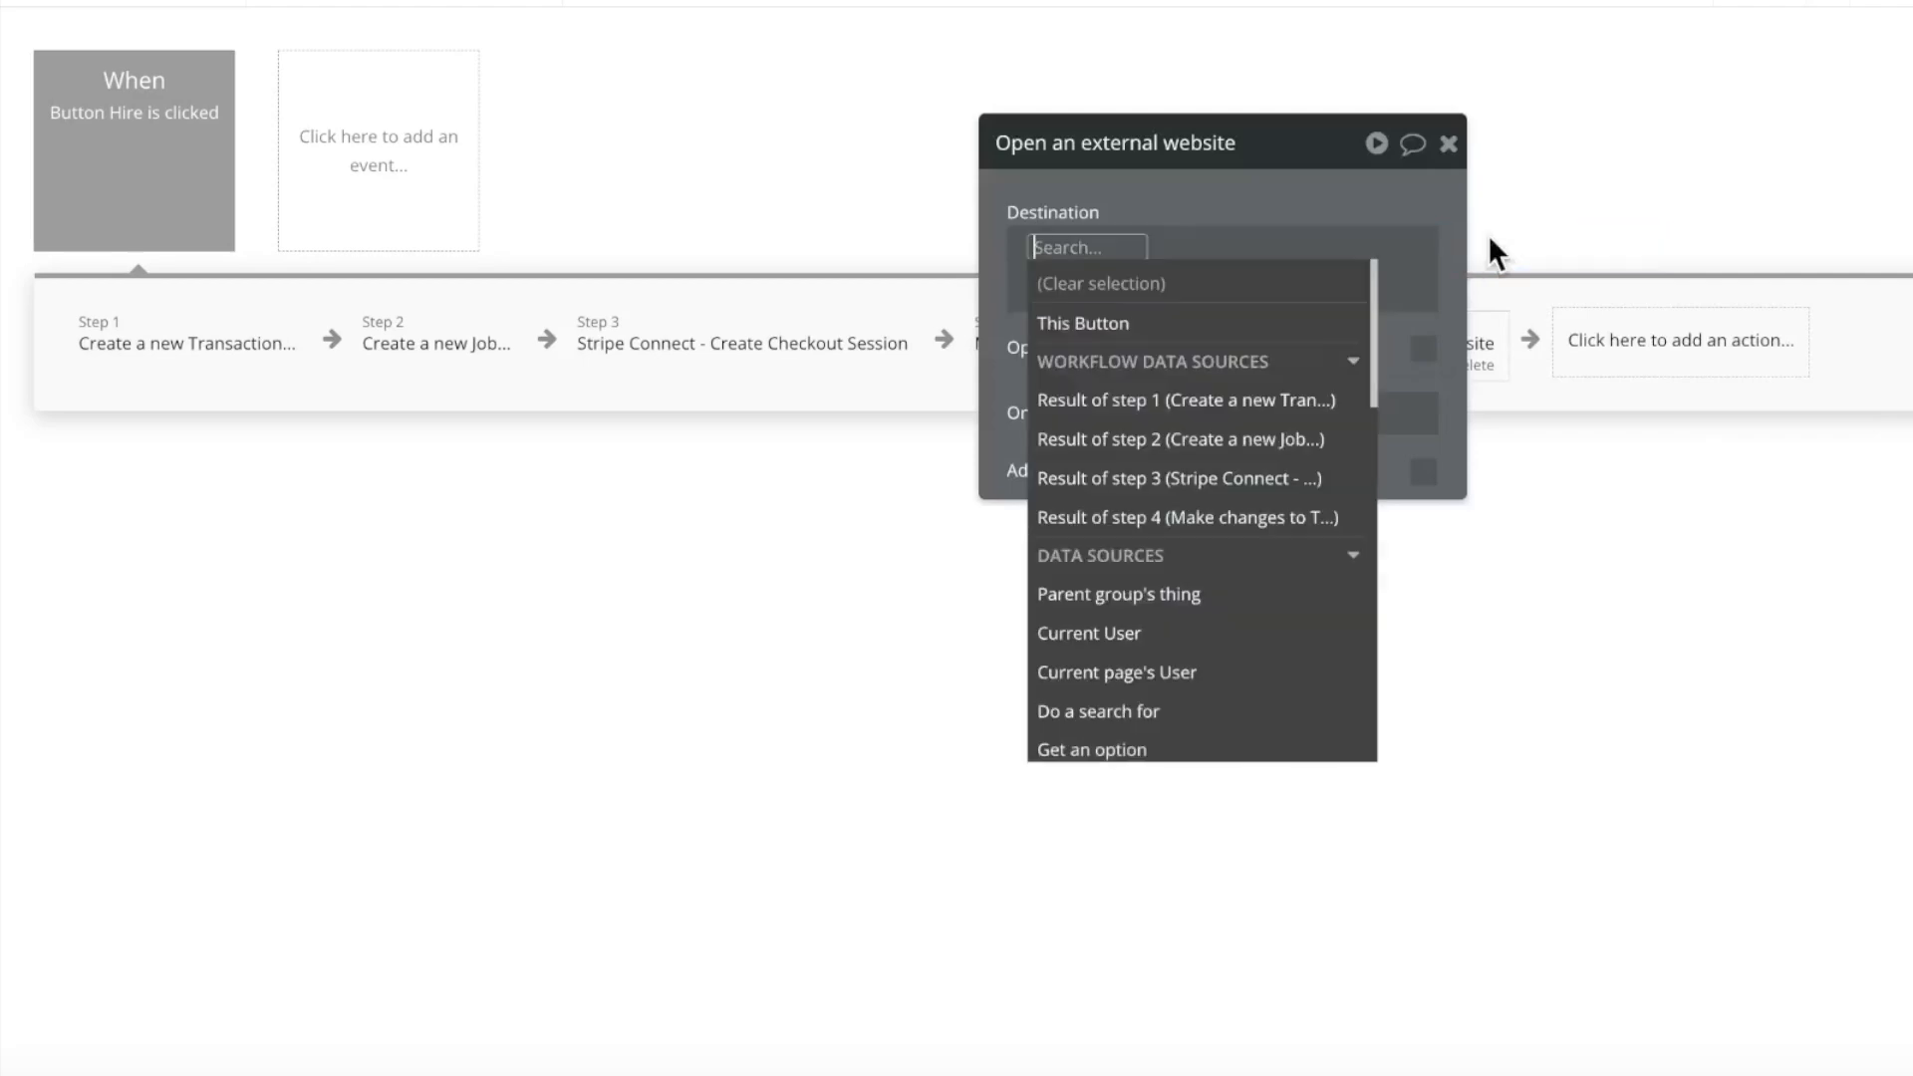
left_click(1285, 480)
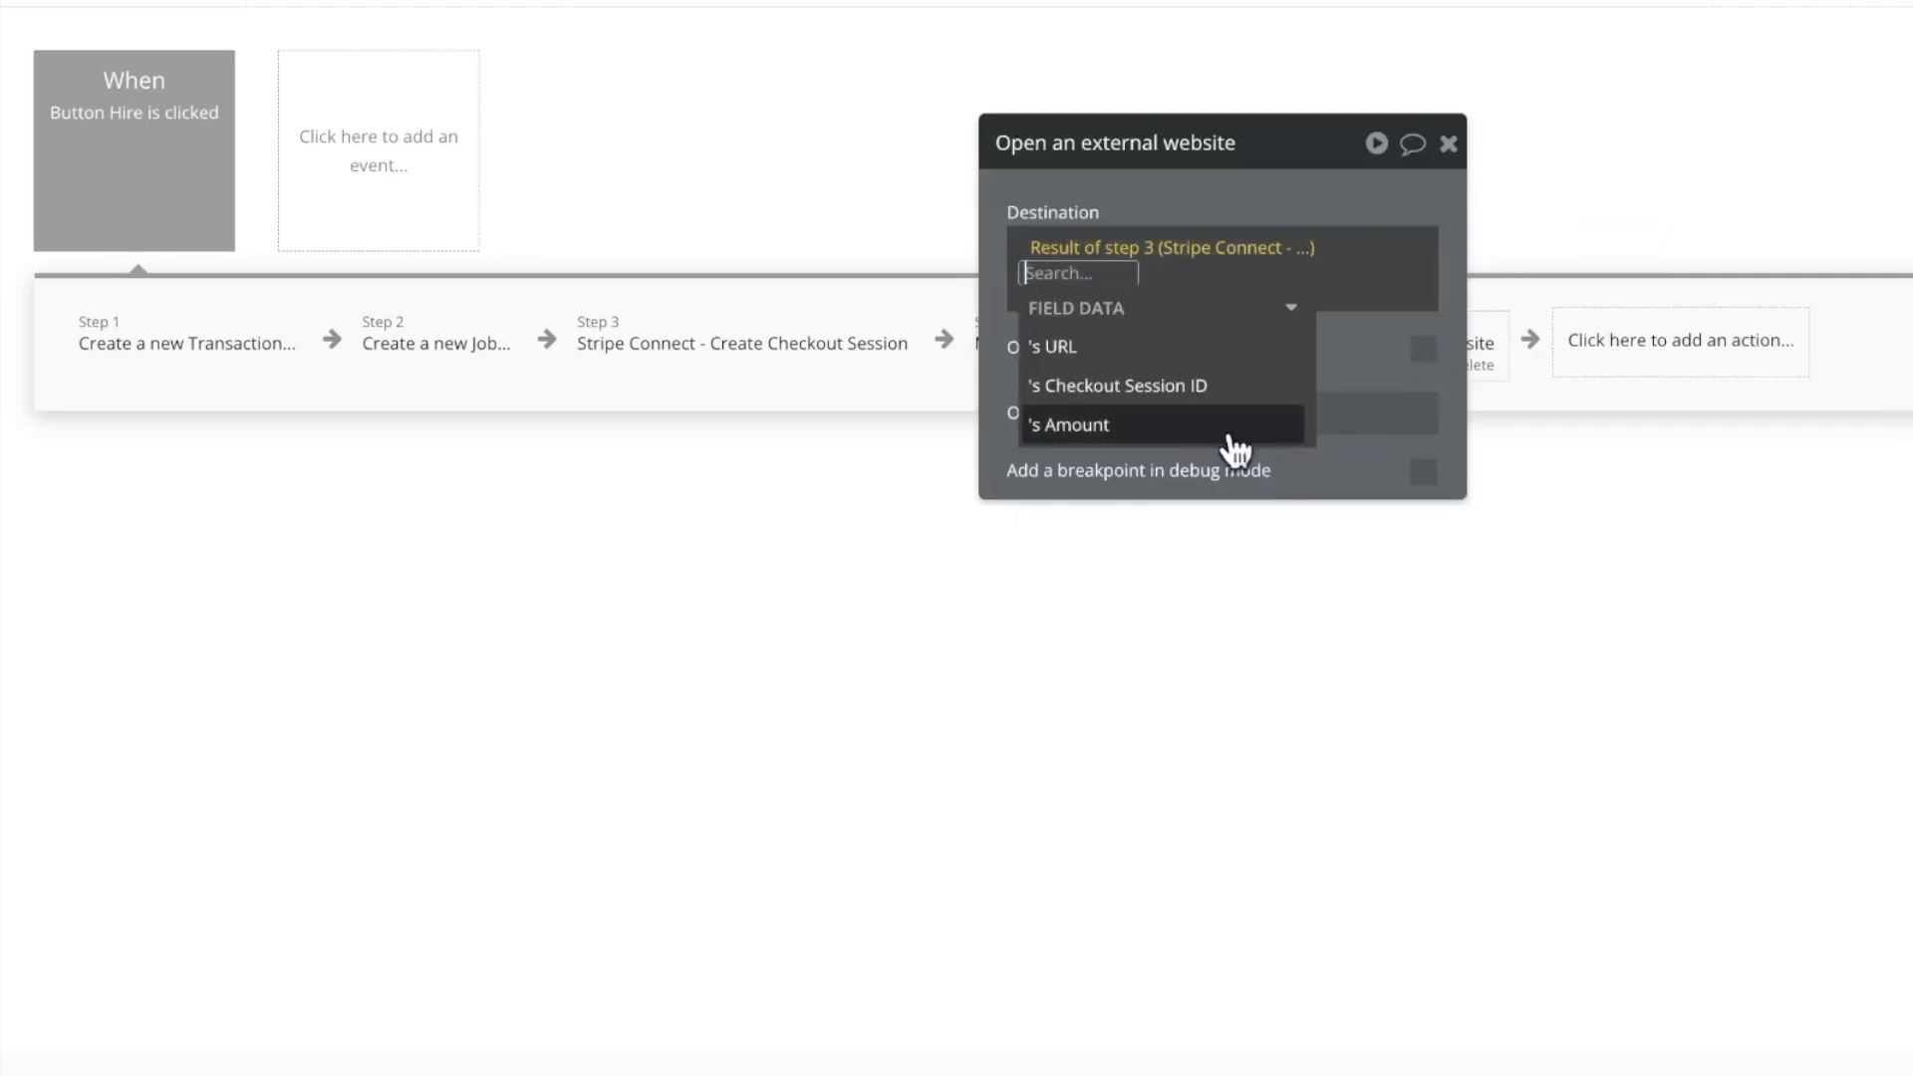
left_click(1153, 346)
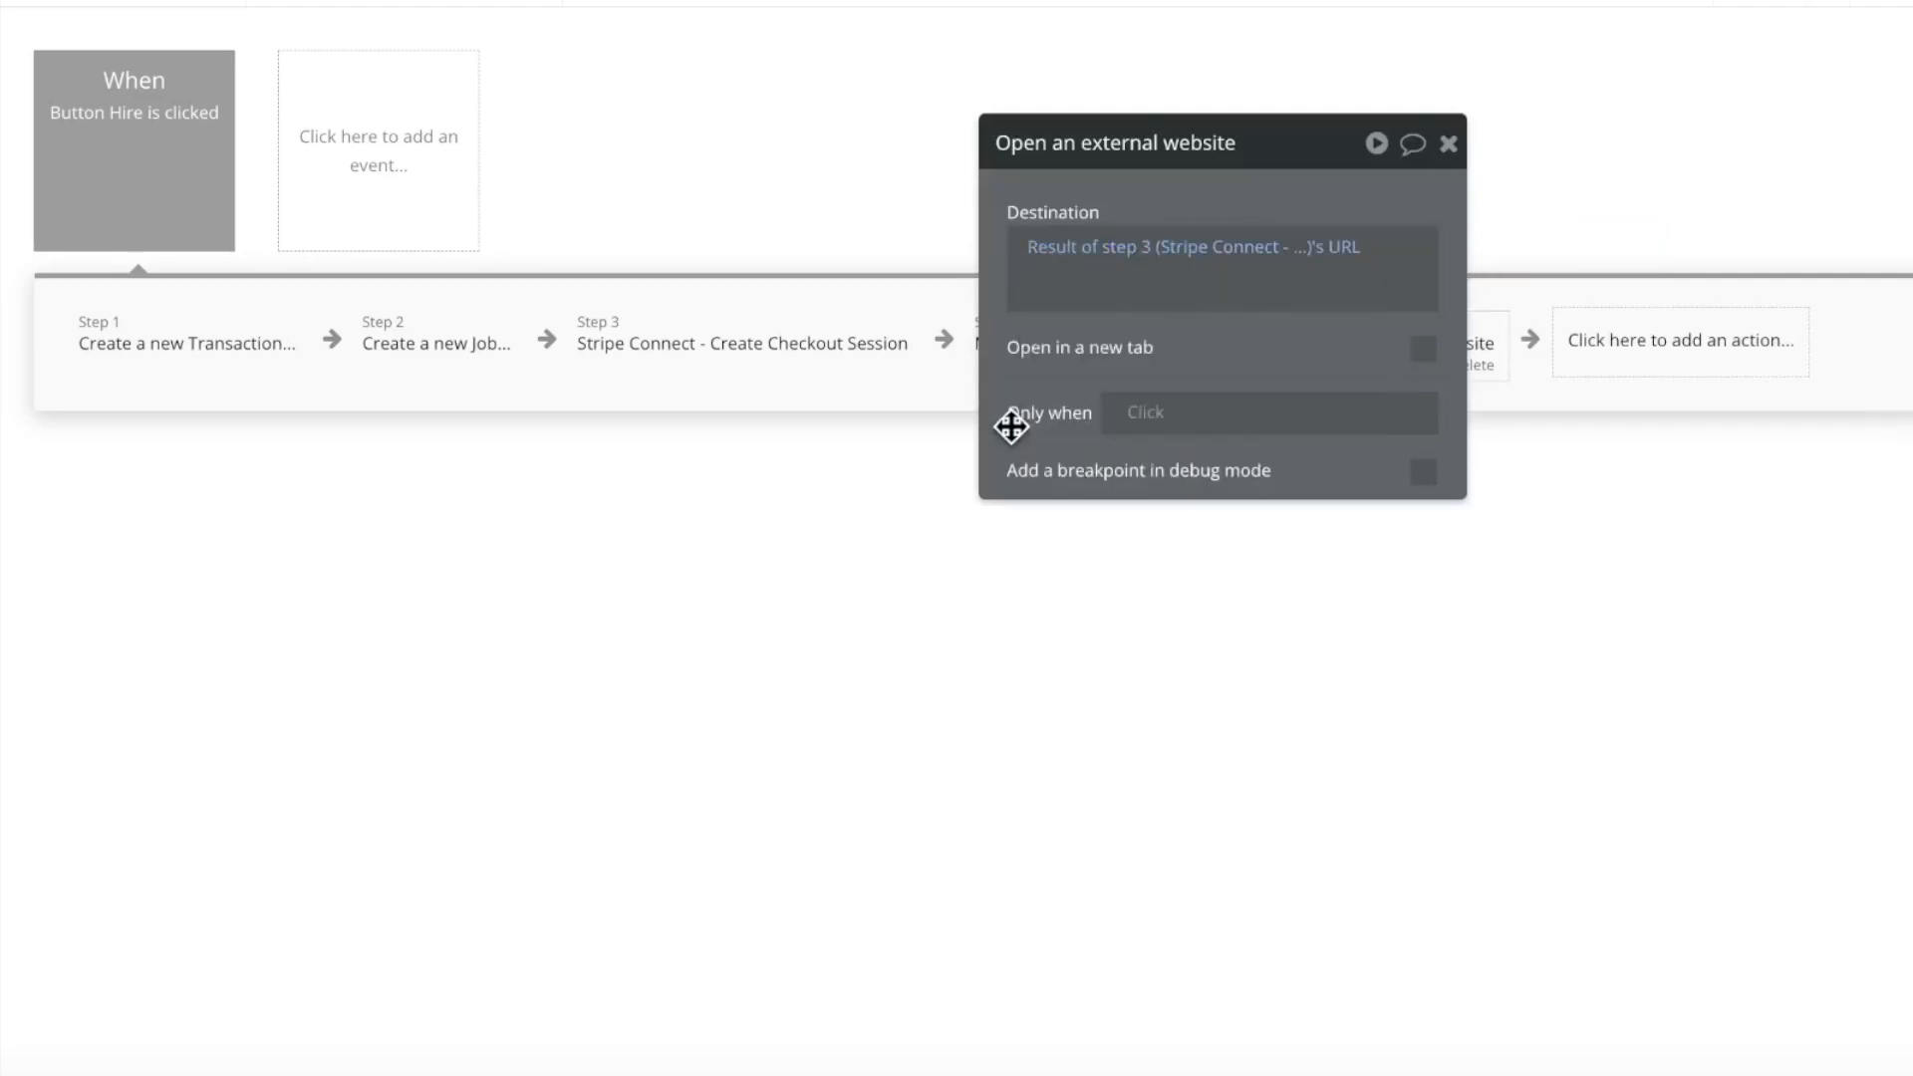
left_click(1528, 120)
Delete all existing entries from the All Transactions view of the app data
left_click(36, 338)
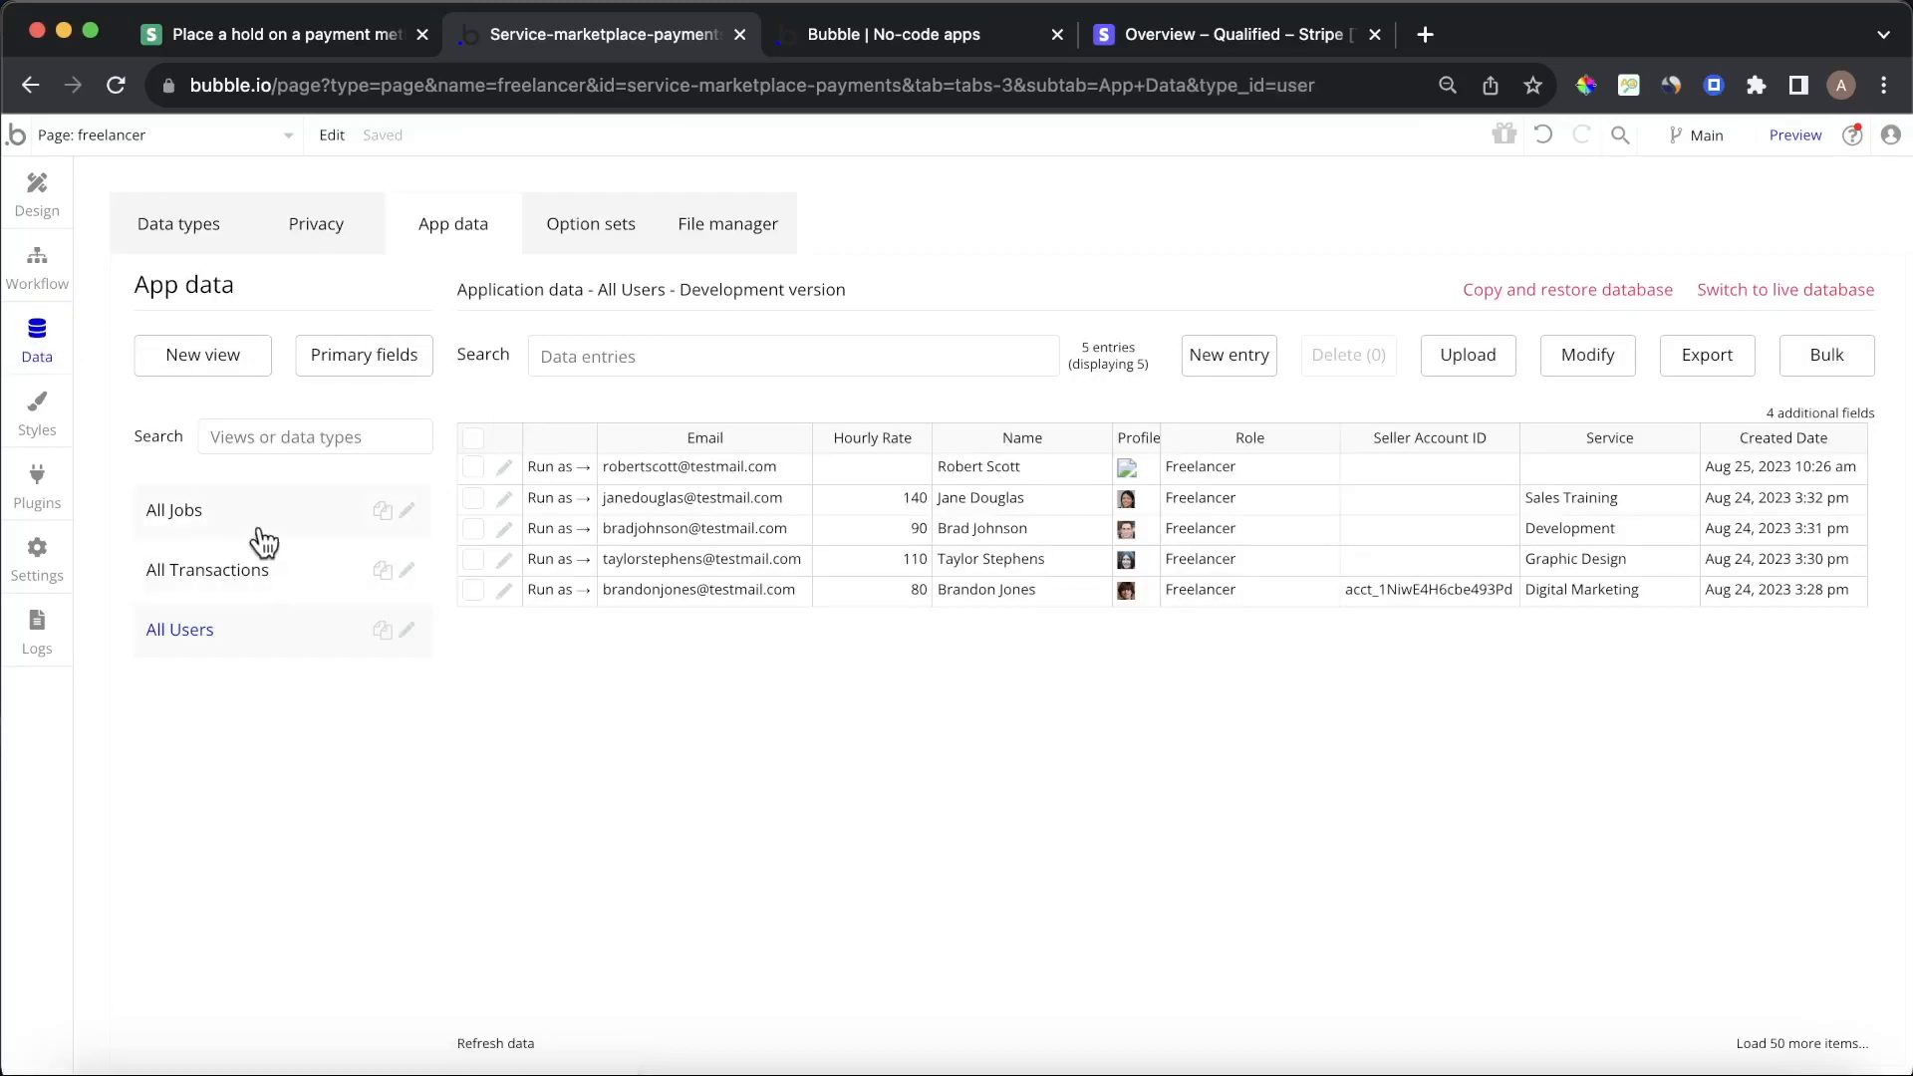
left_click(227, 571)
left_click(475, 446)
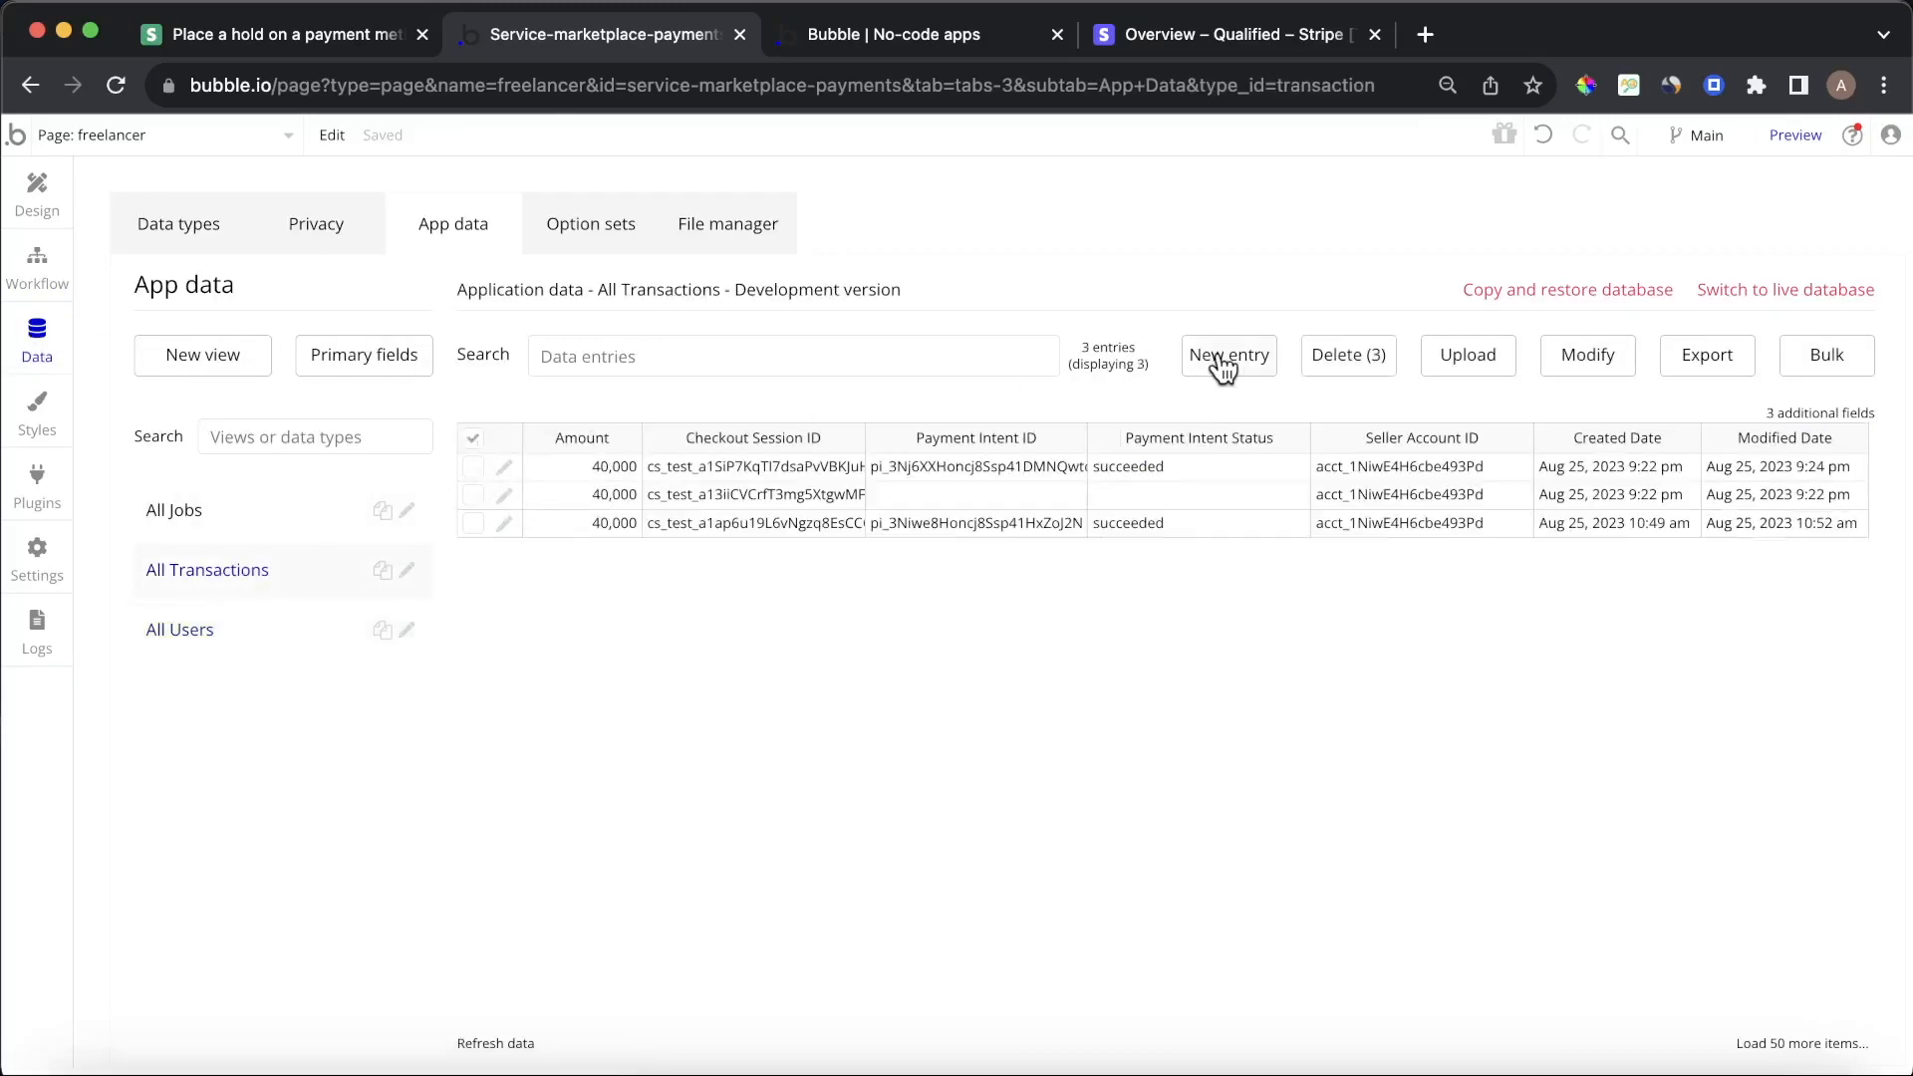
left_click(1328, 354)
left_click(941, 387)
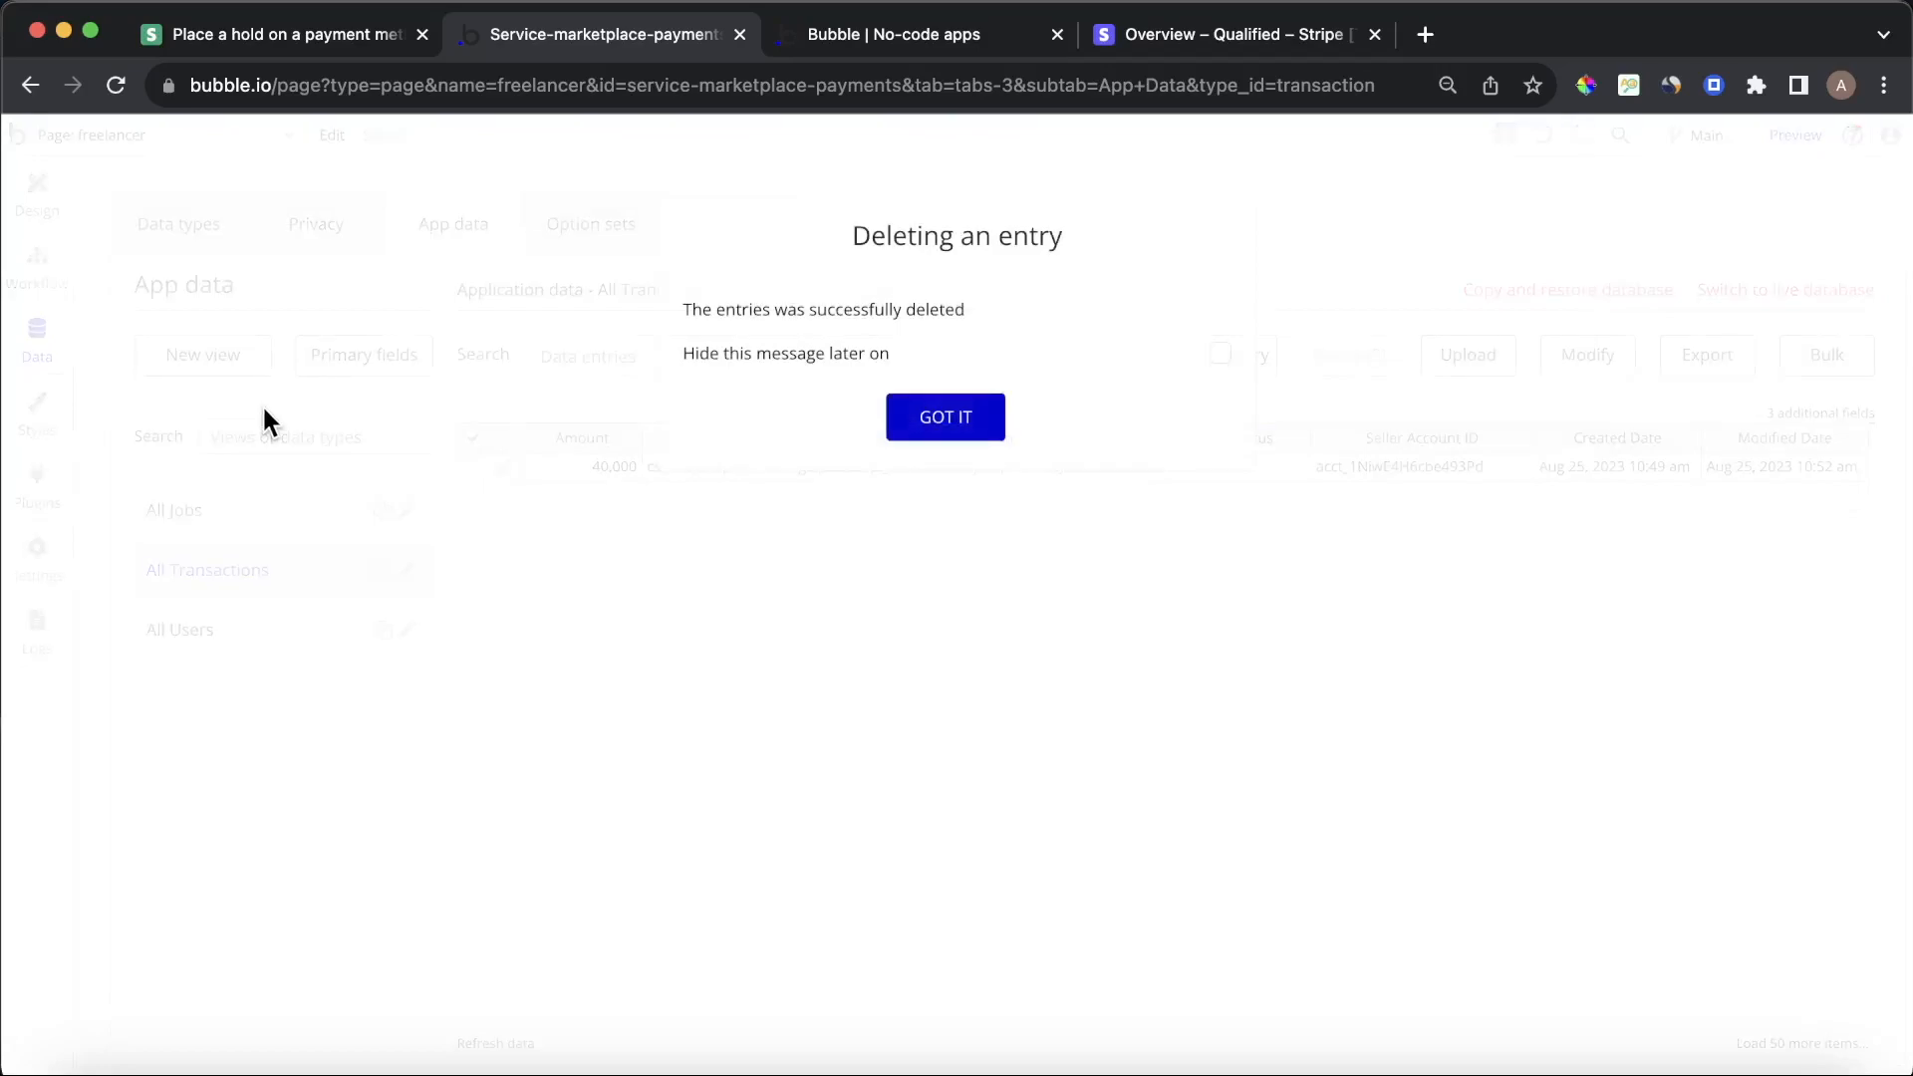
left_click(937, 423)
Reload the live freelancer page, hire the freelancer for 10 hours and submit the Stripe checkout payment
left_click(852, 44)
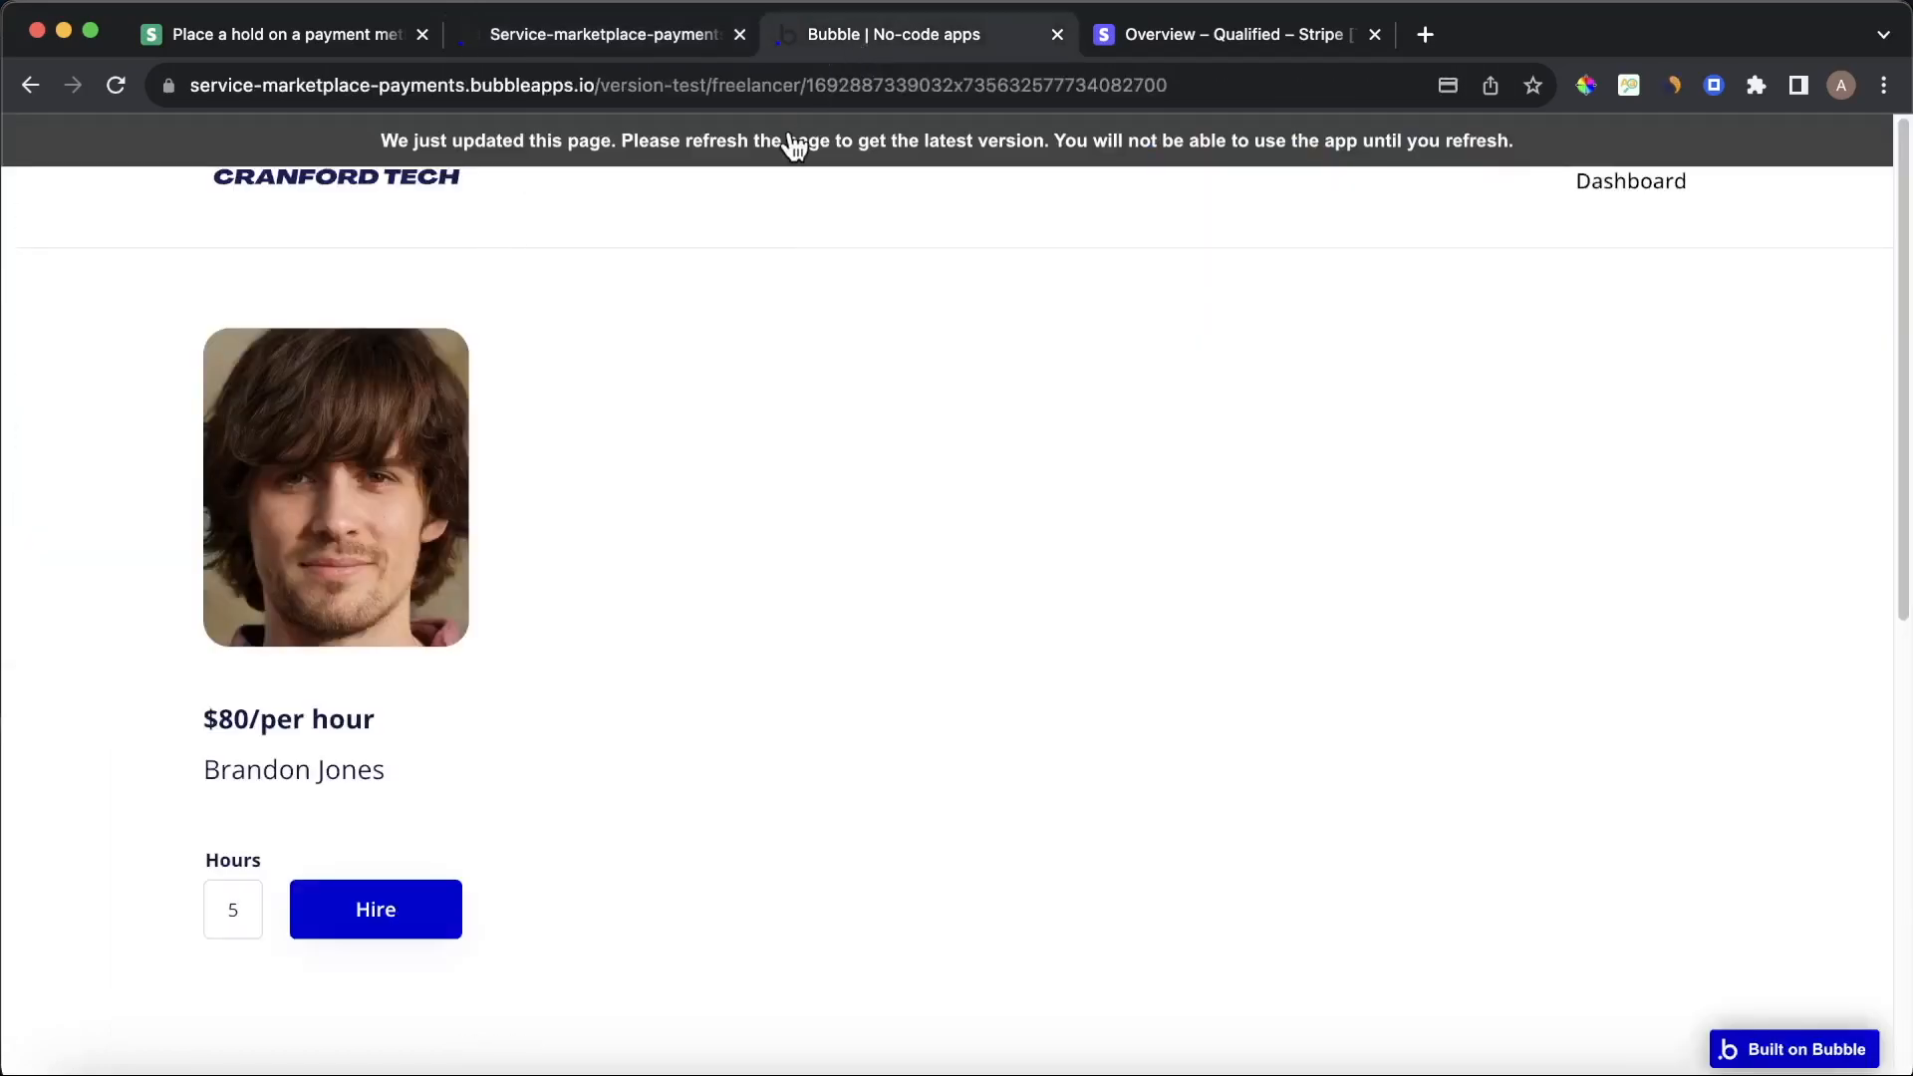
key("super+r")
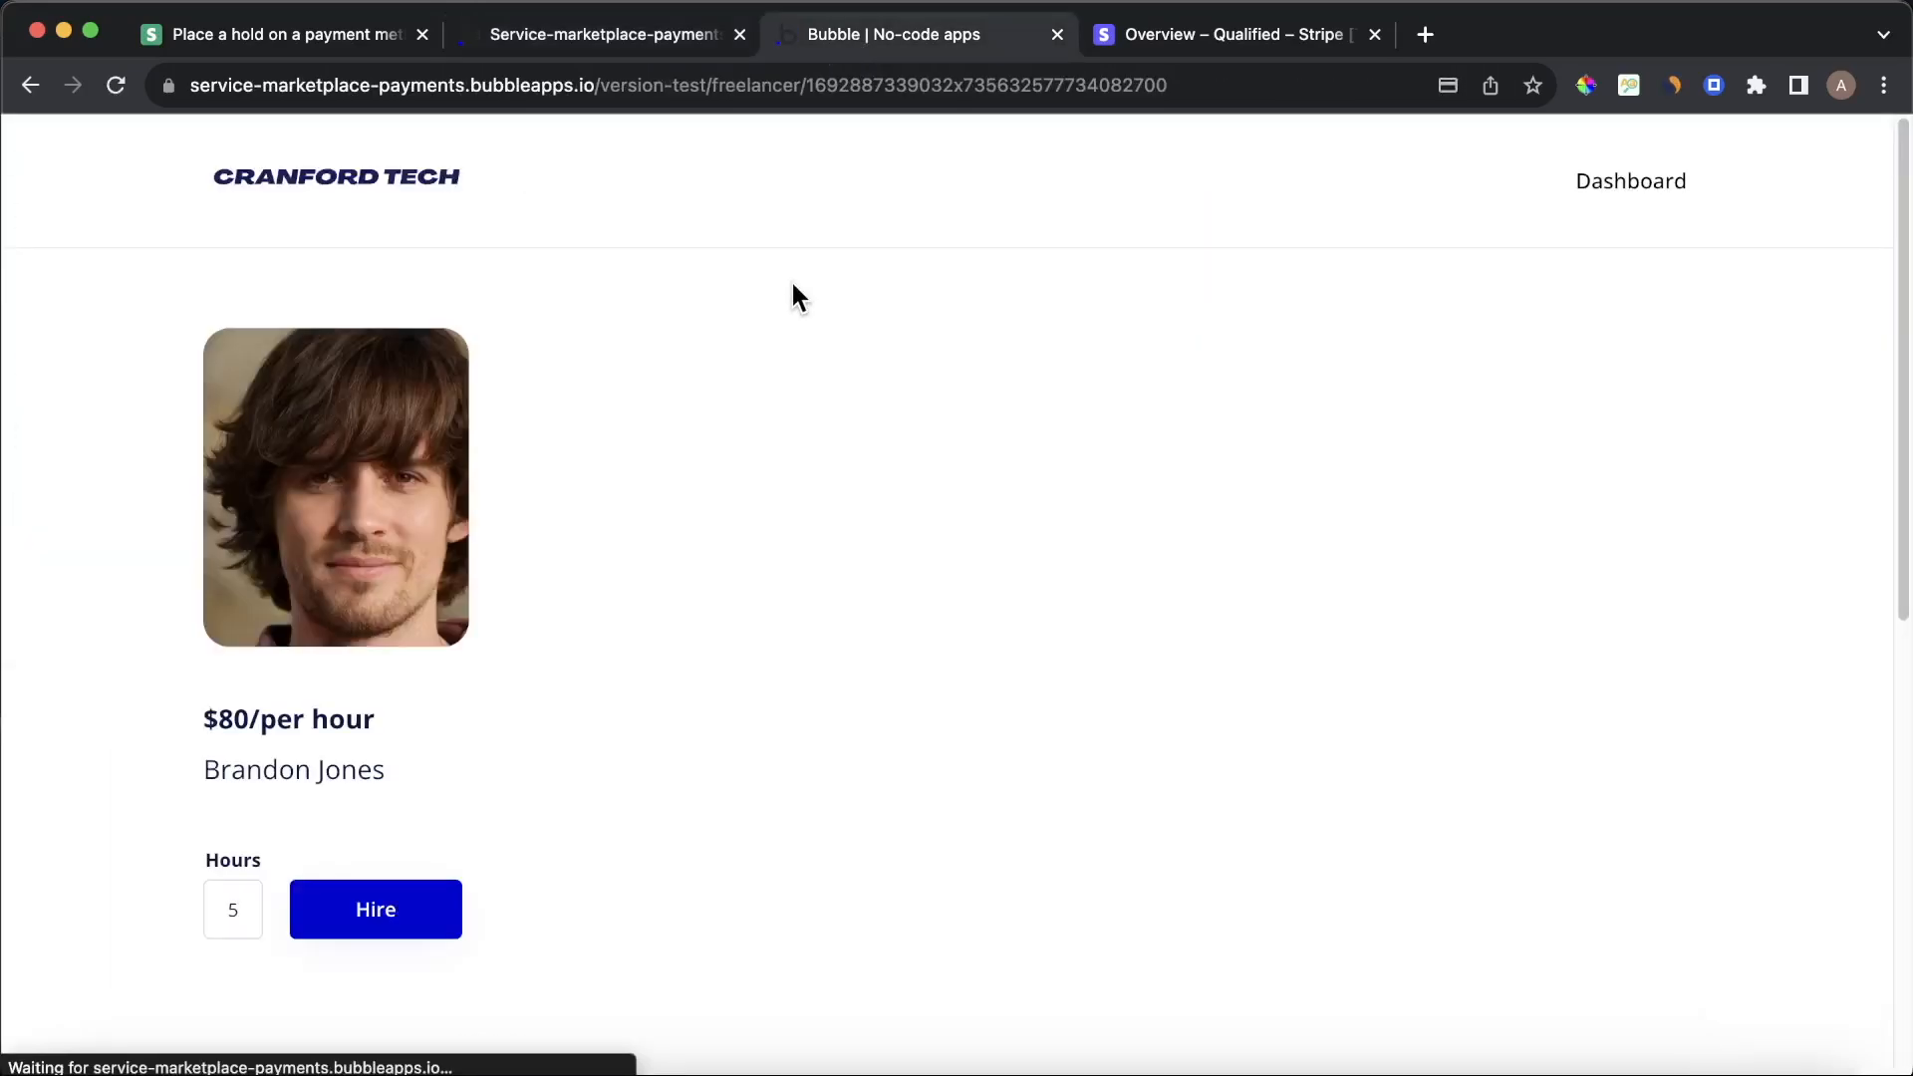
double_click(221, 915)
type("10")
left_click(417, 917)
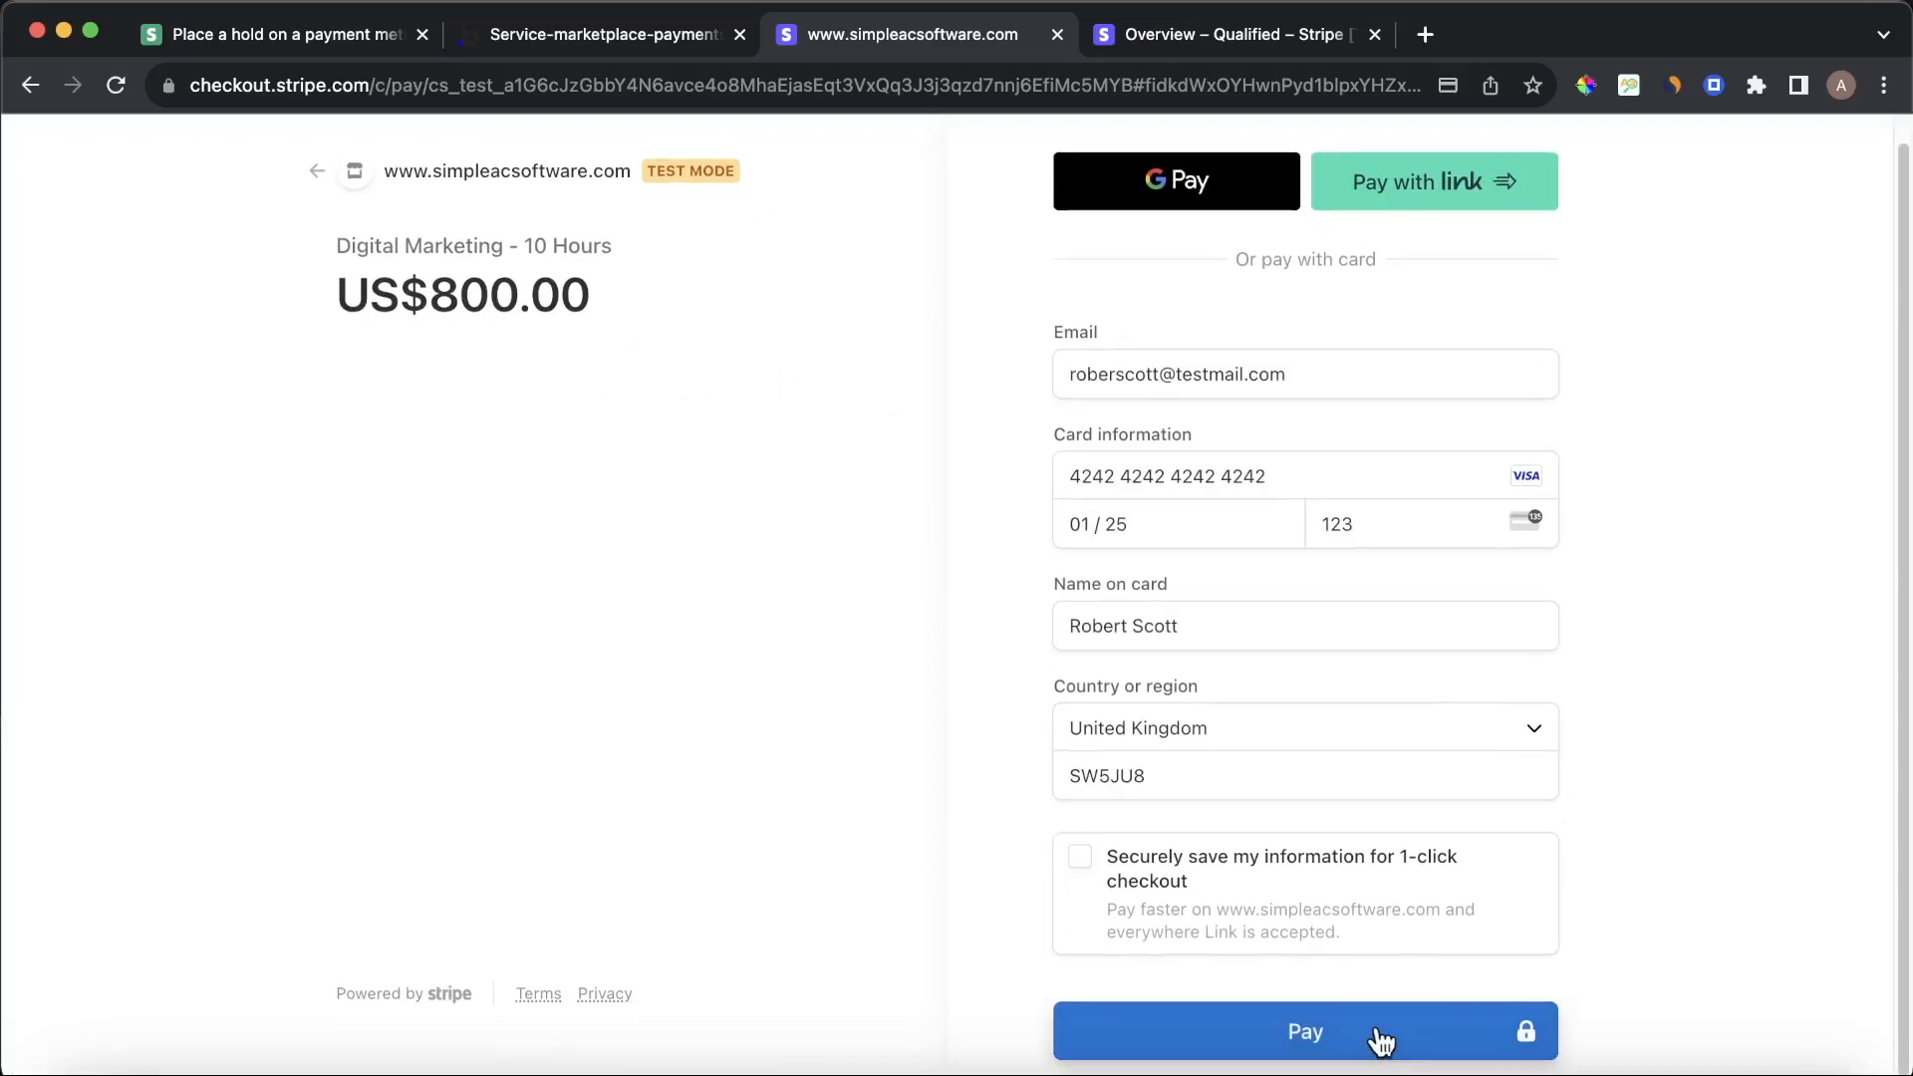
left_click(1381, 1036)
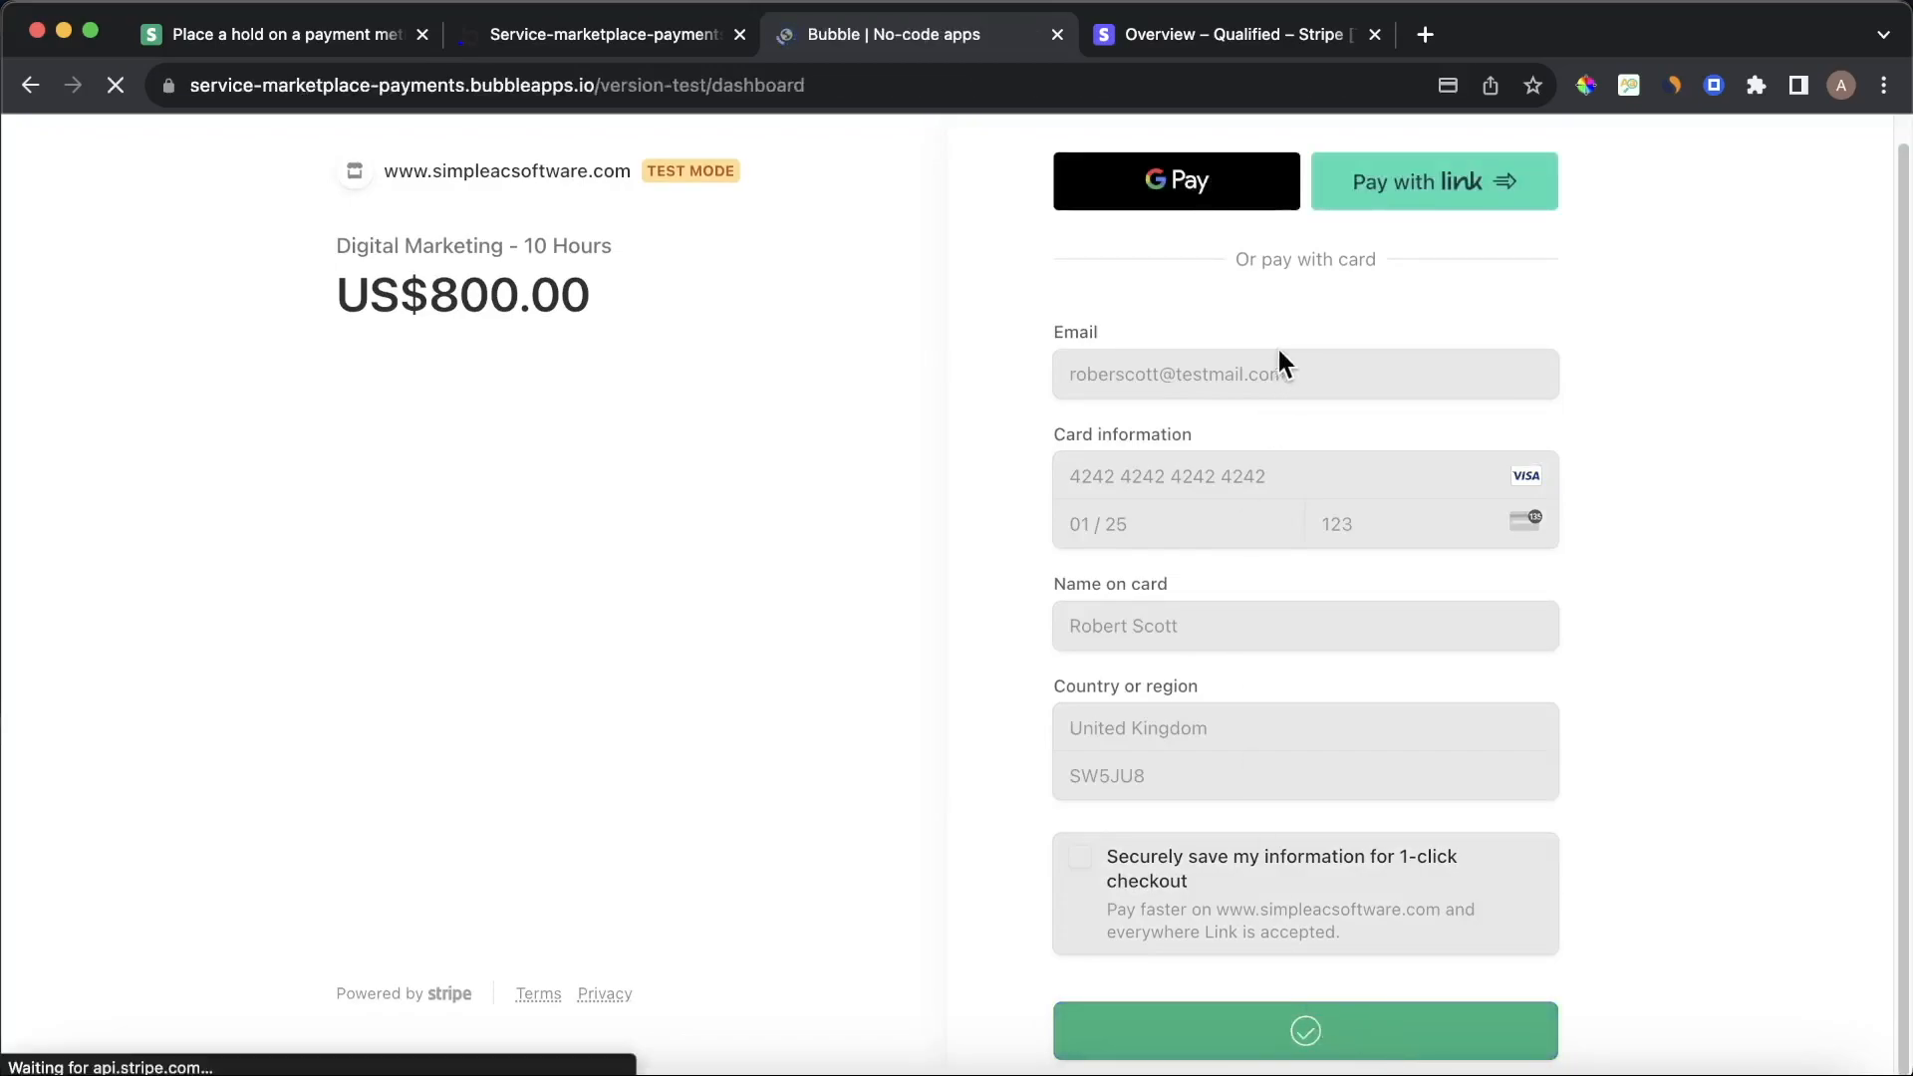
Switch to the Stripe dashboard and compare the new charge under all payments with the collected fees
left_click(1216, 34)
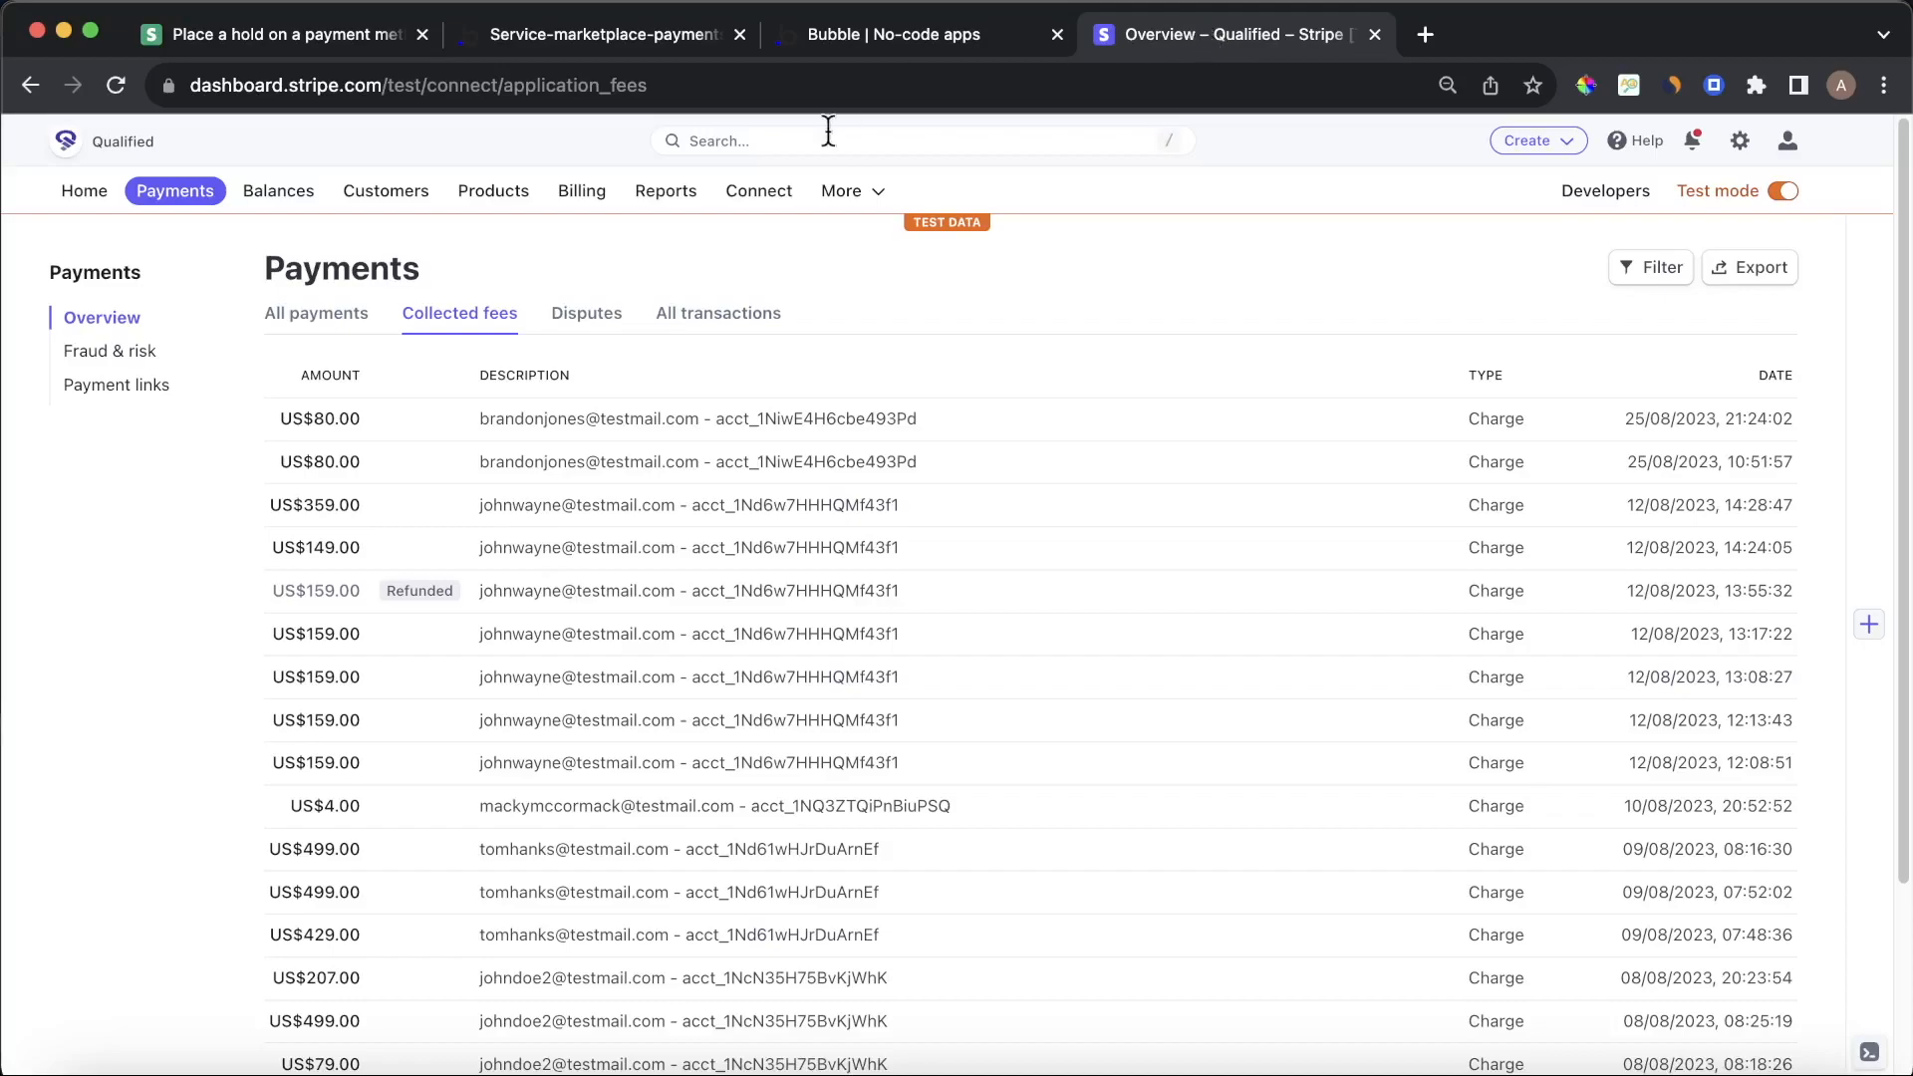
left_click(290, 339)
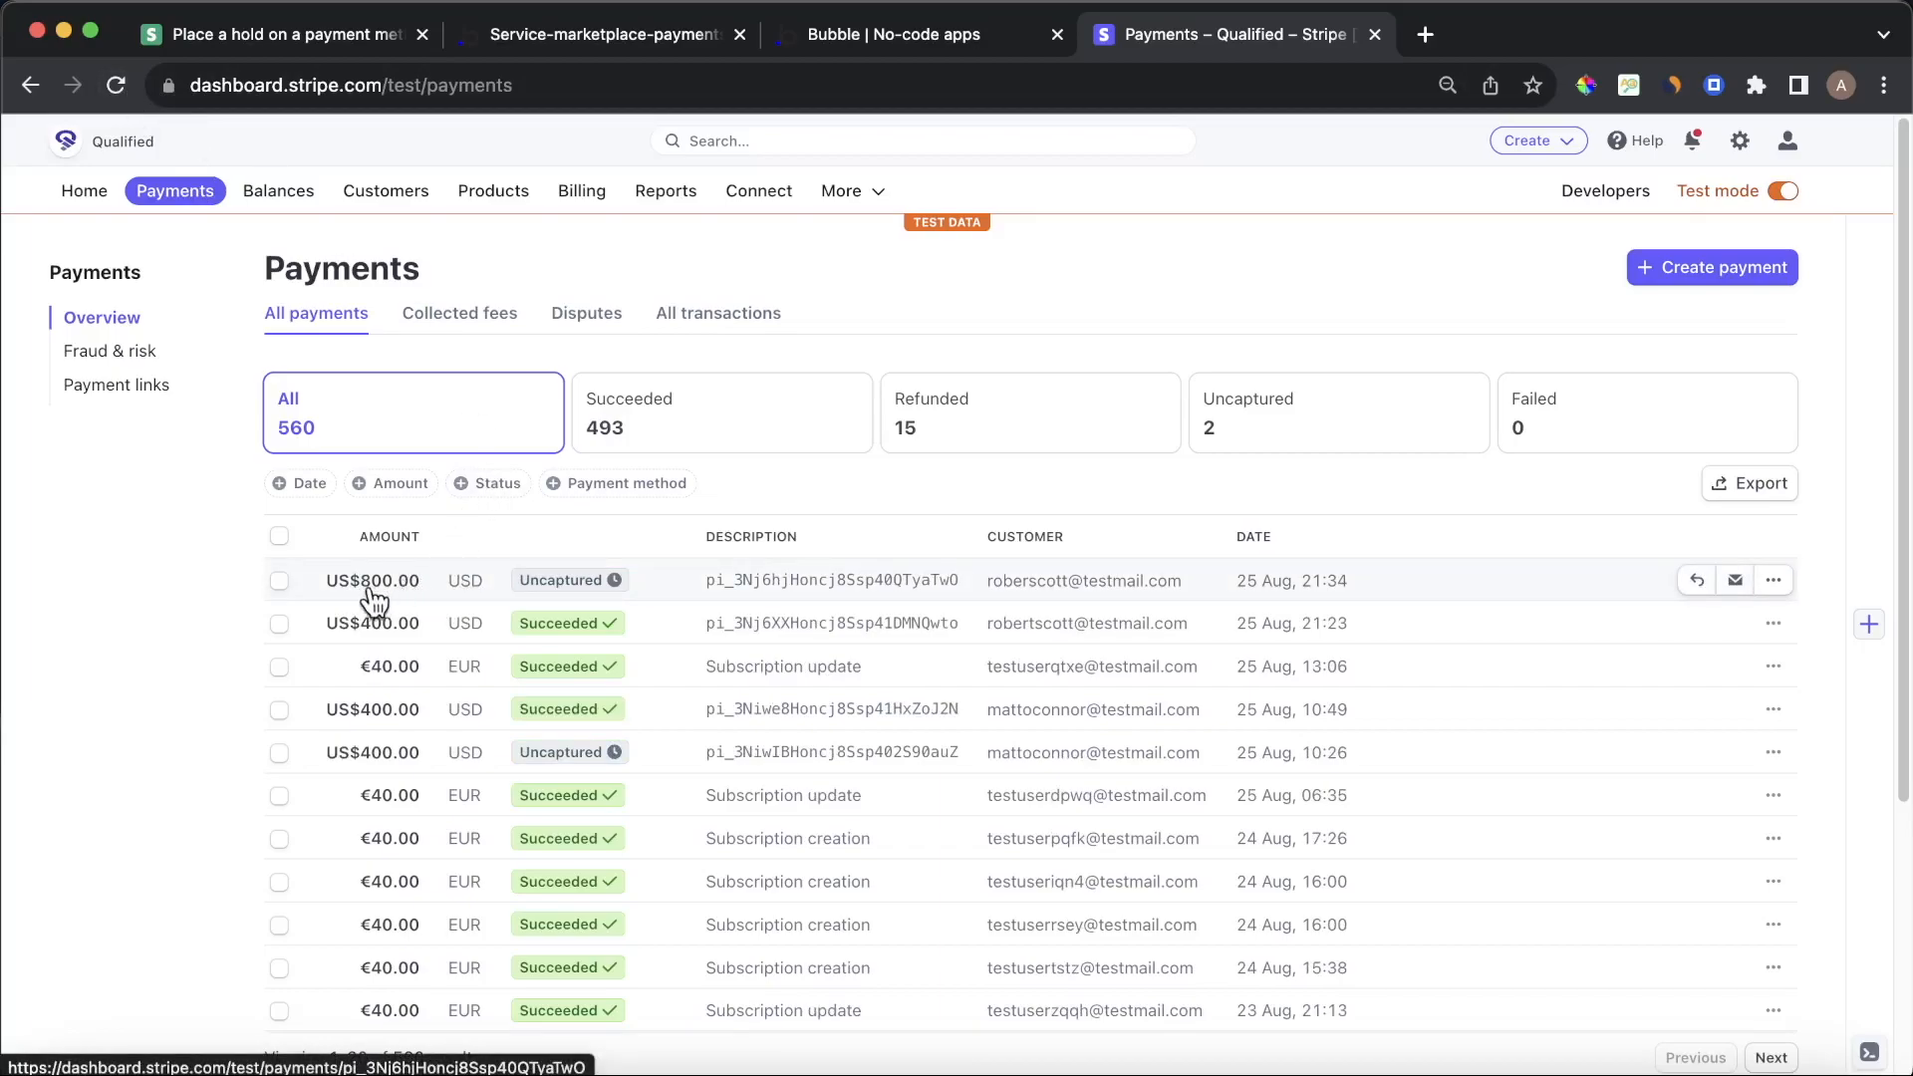
left_click(464, 315)
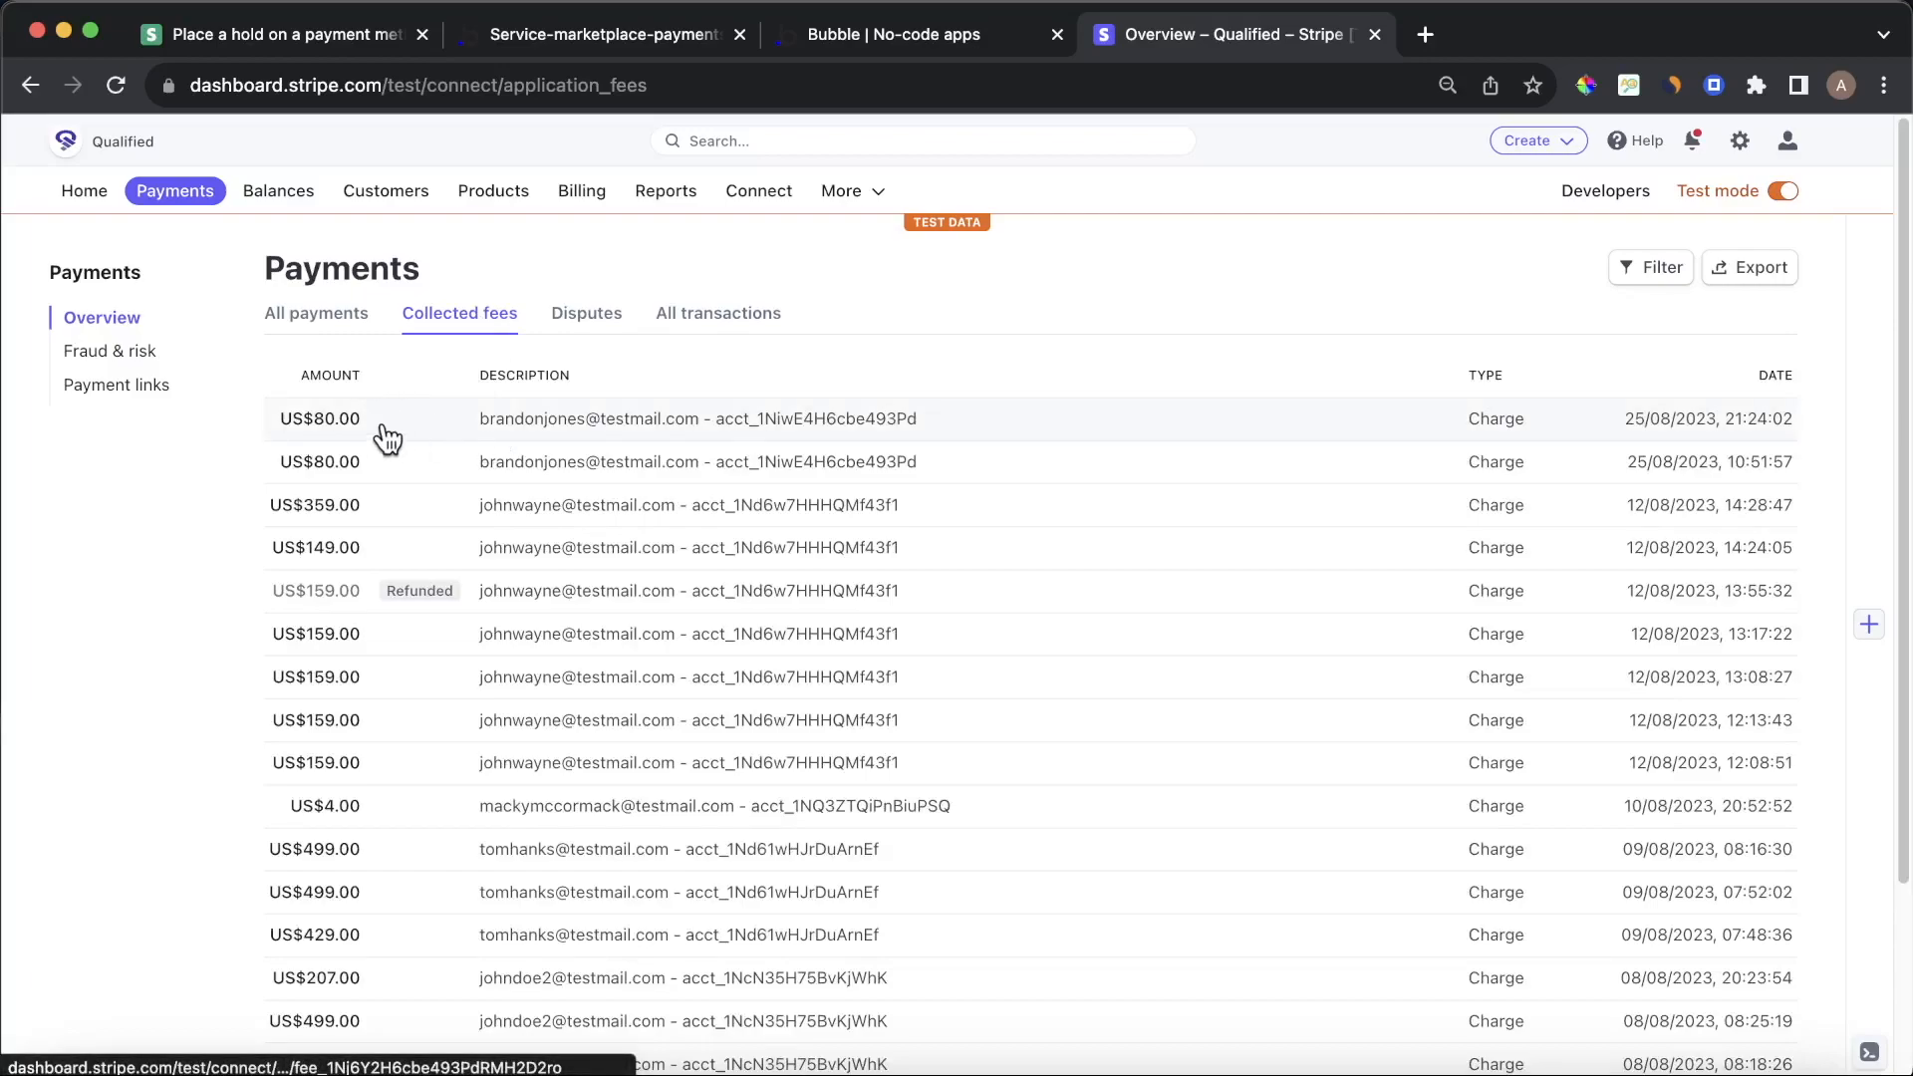
left_click(317, 313)
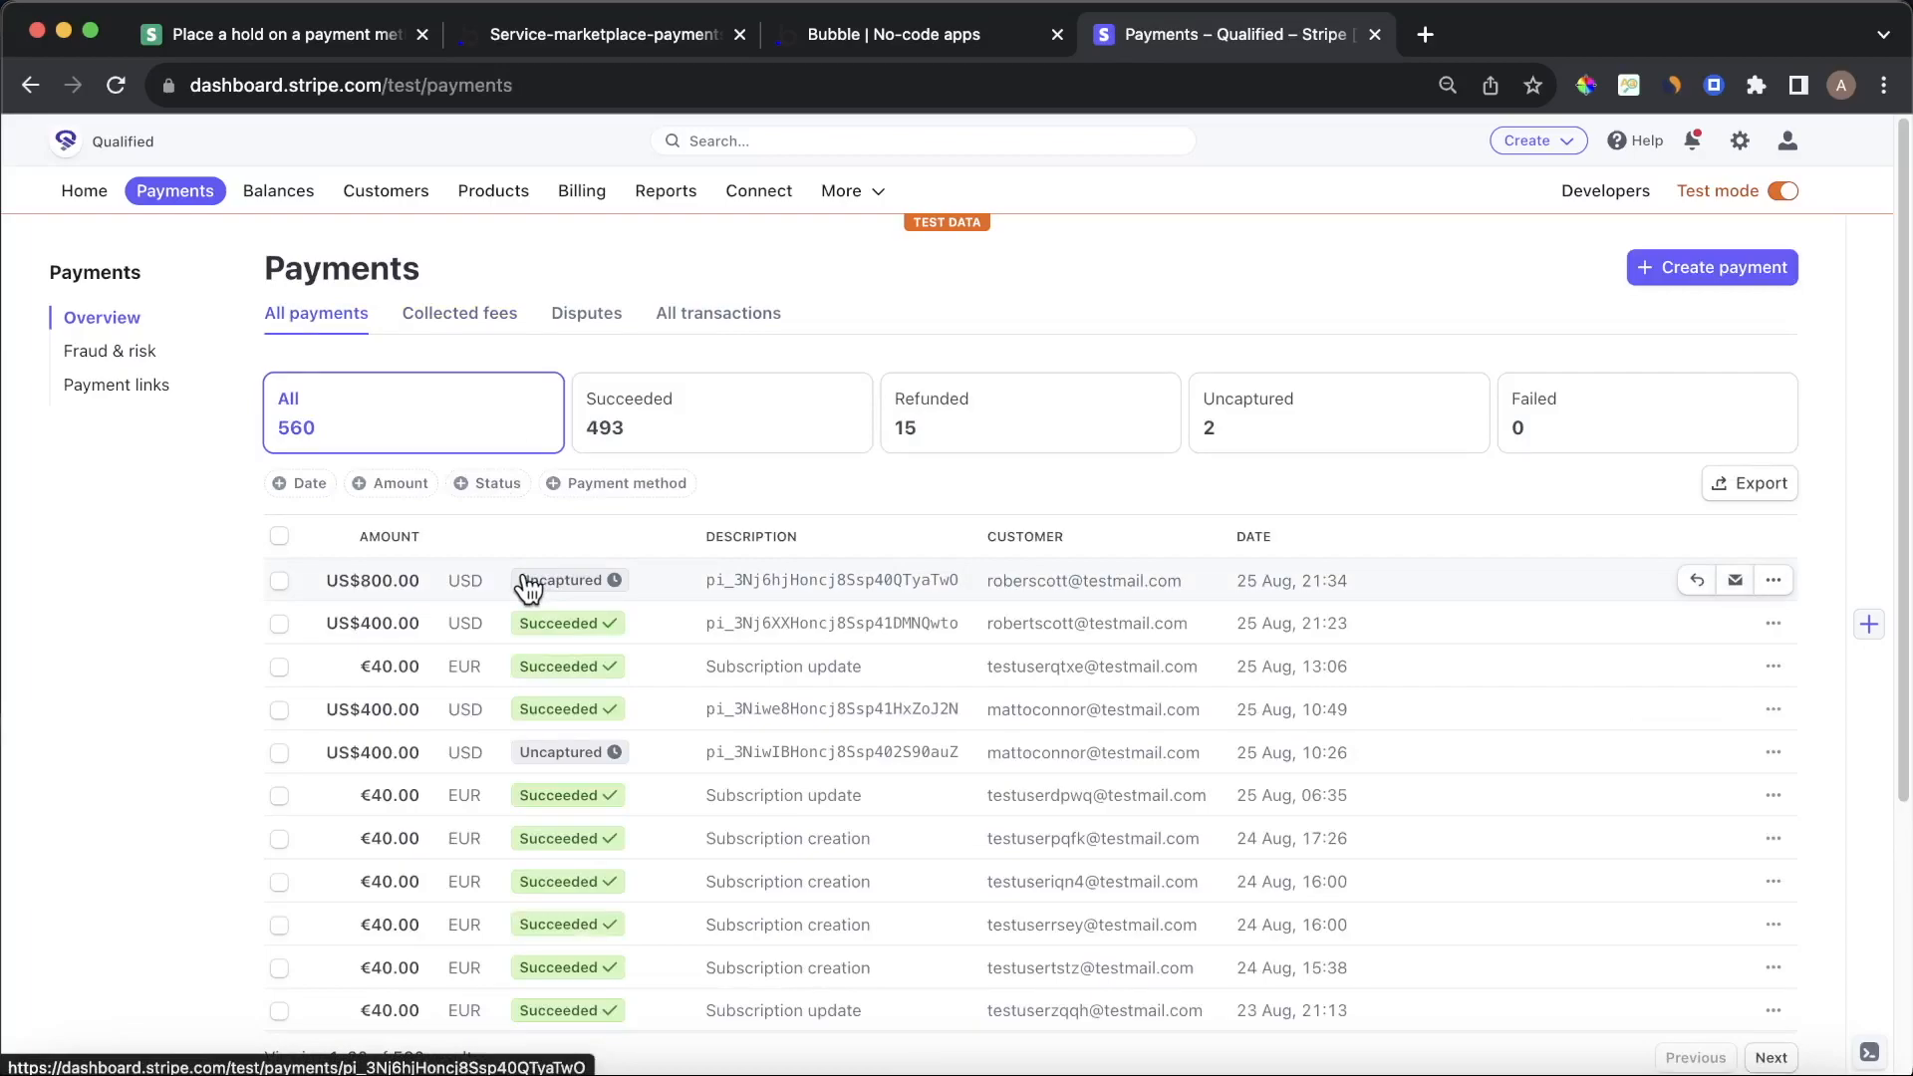
Check the job table on the live client dashboard and the transaction entries in Bubble's app data
left_click(883, 28)
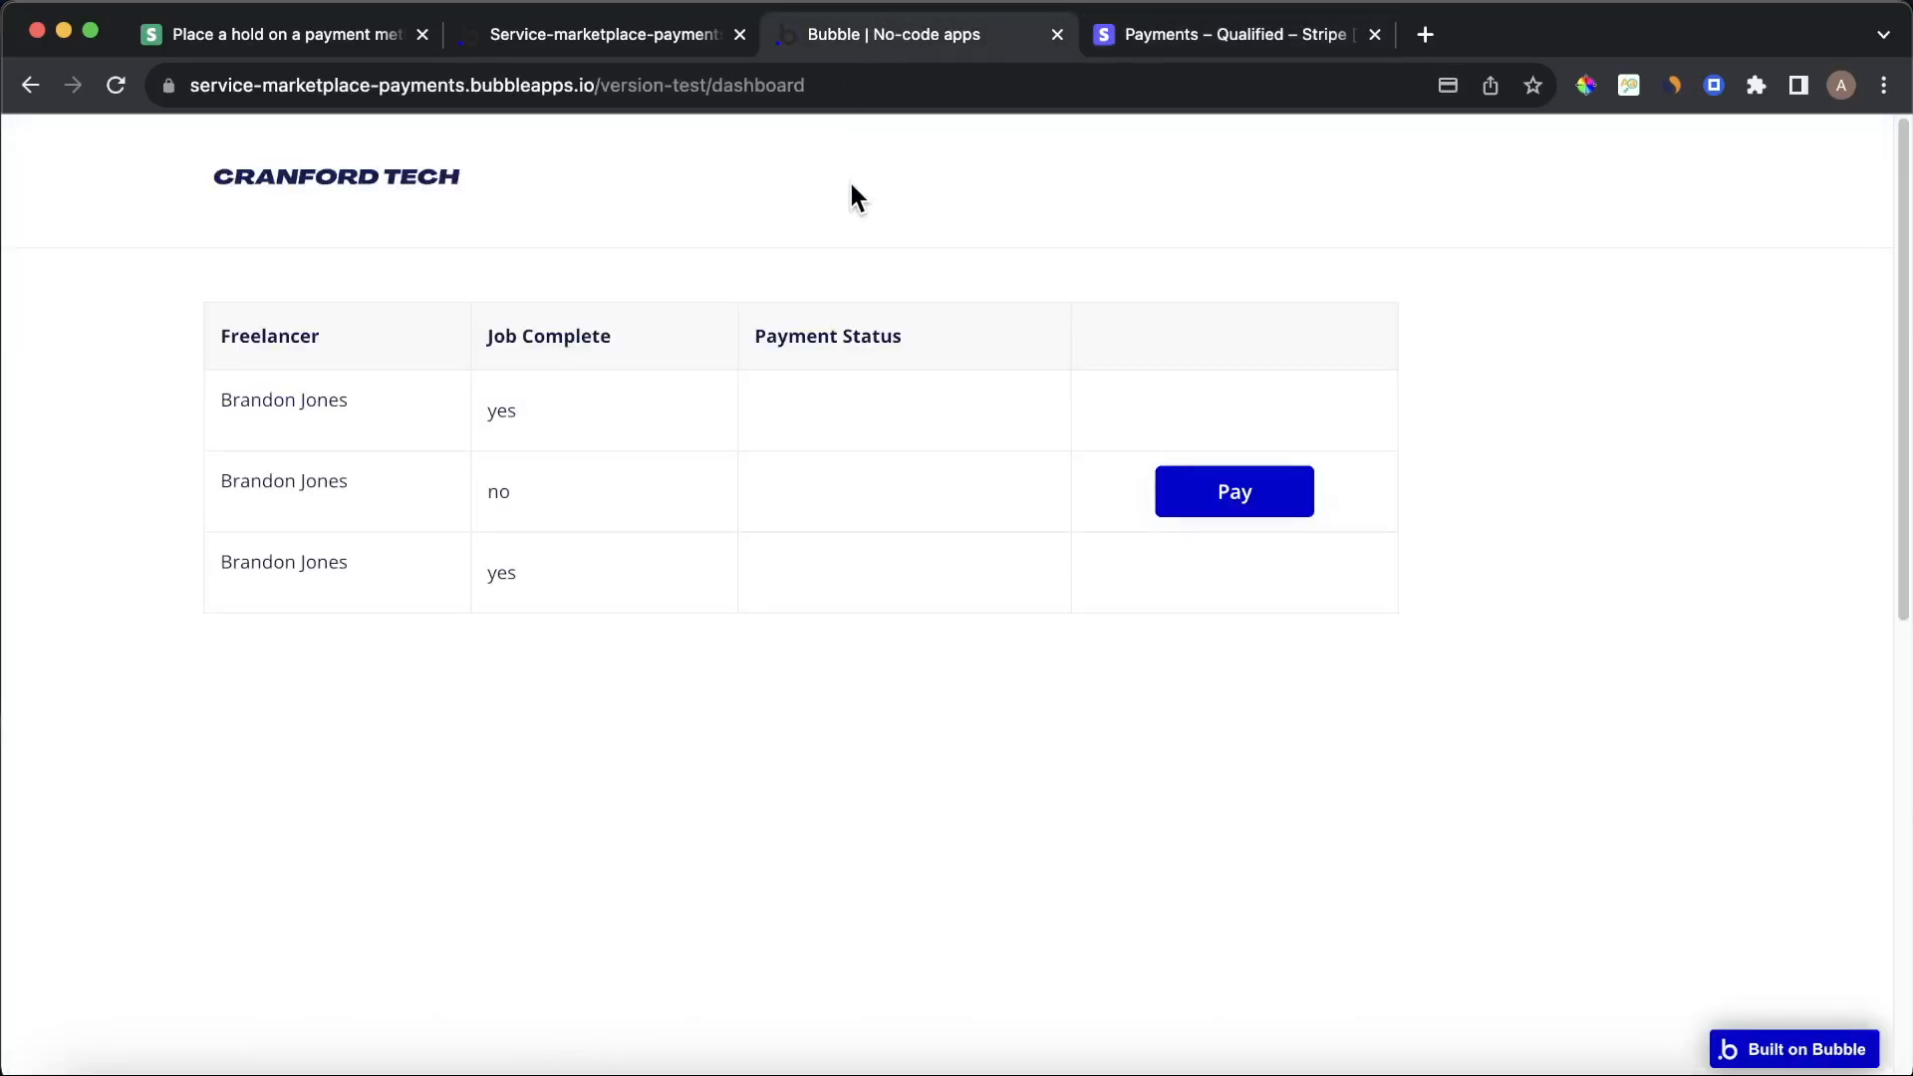
left_click(482, 34)
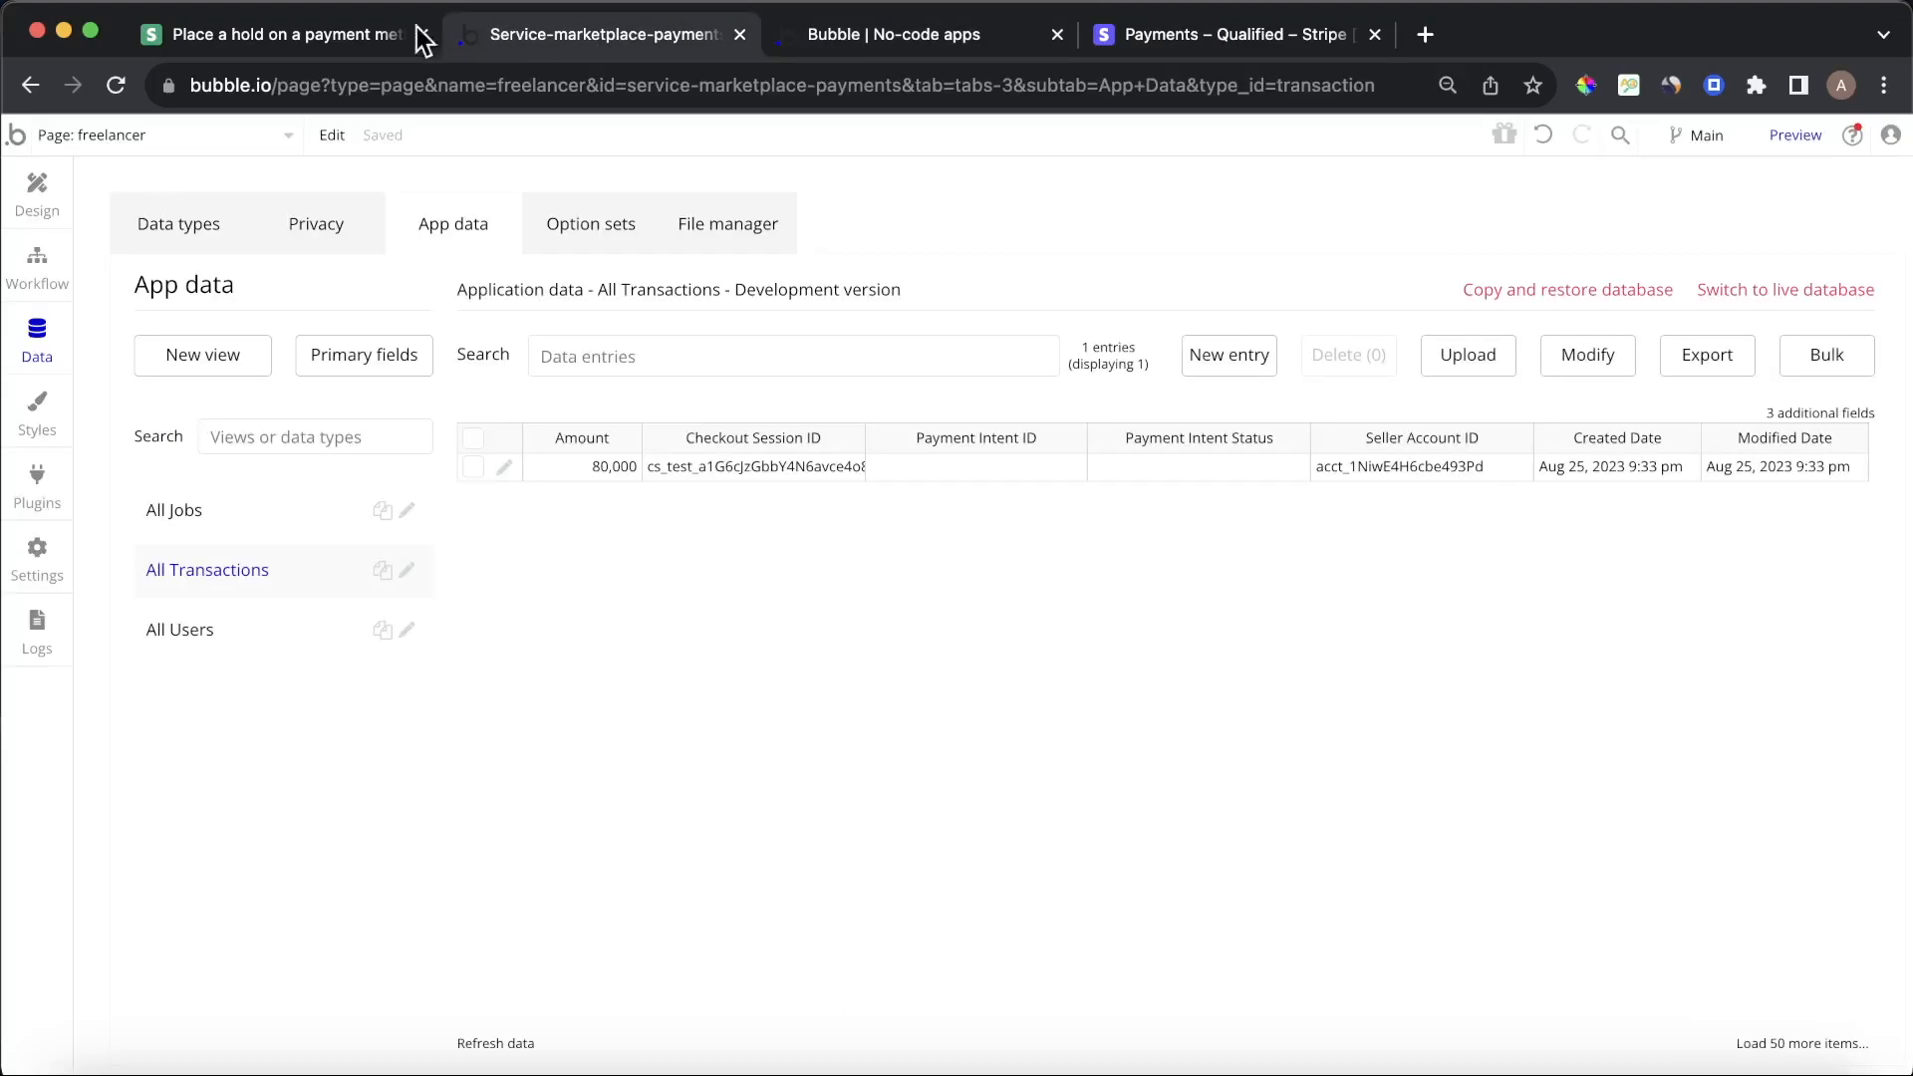
Delete the three older jobs costing 400 from the All Jobs view of the app data
left_click(247, 530)
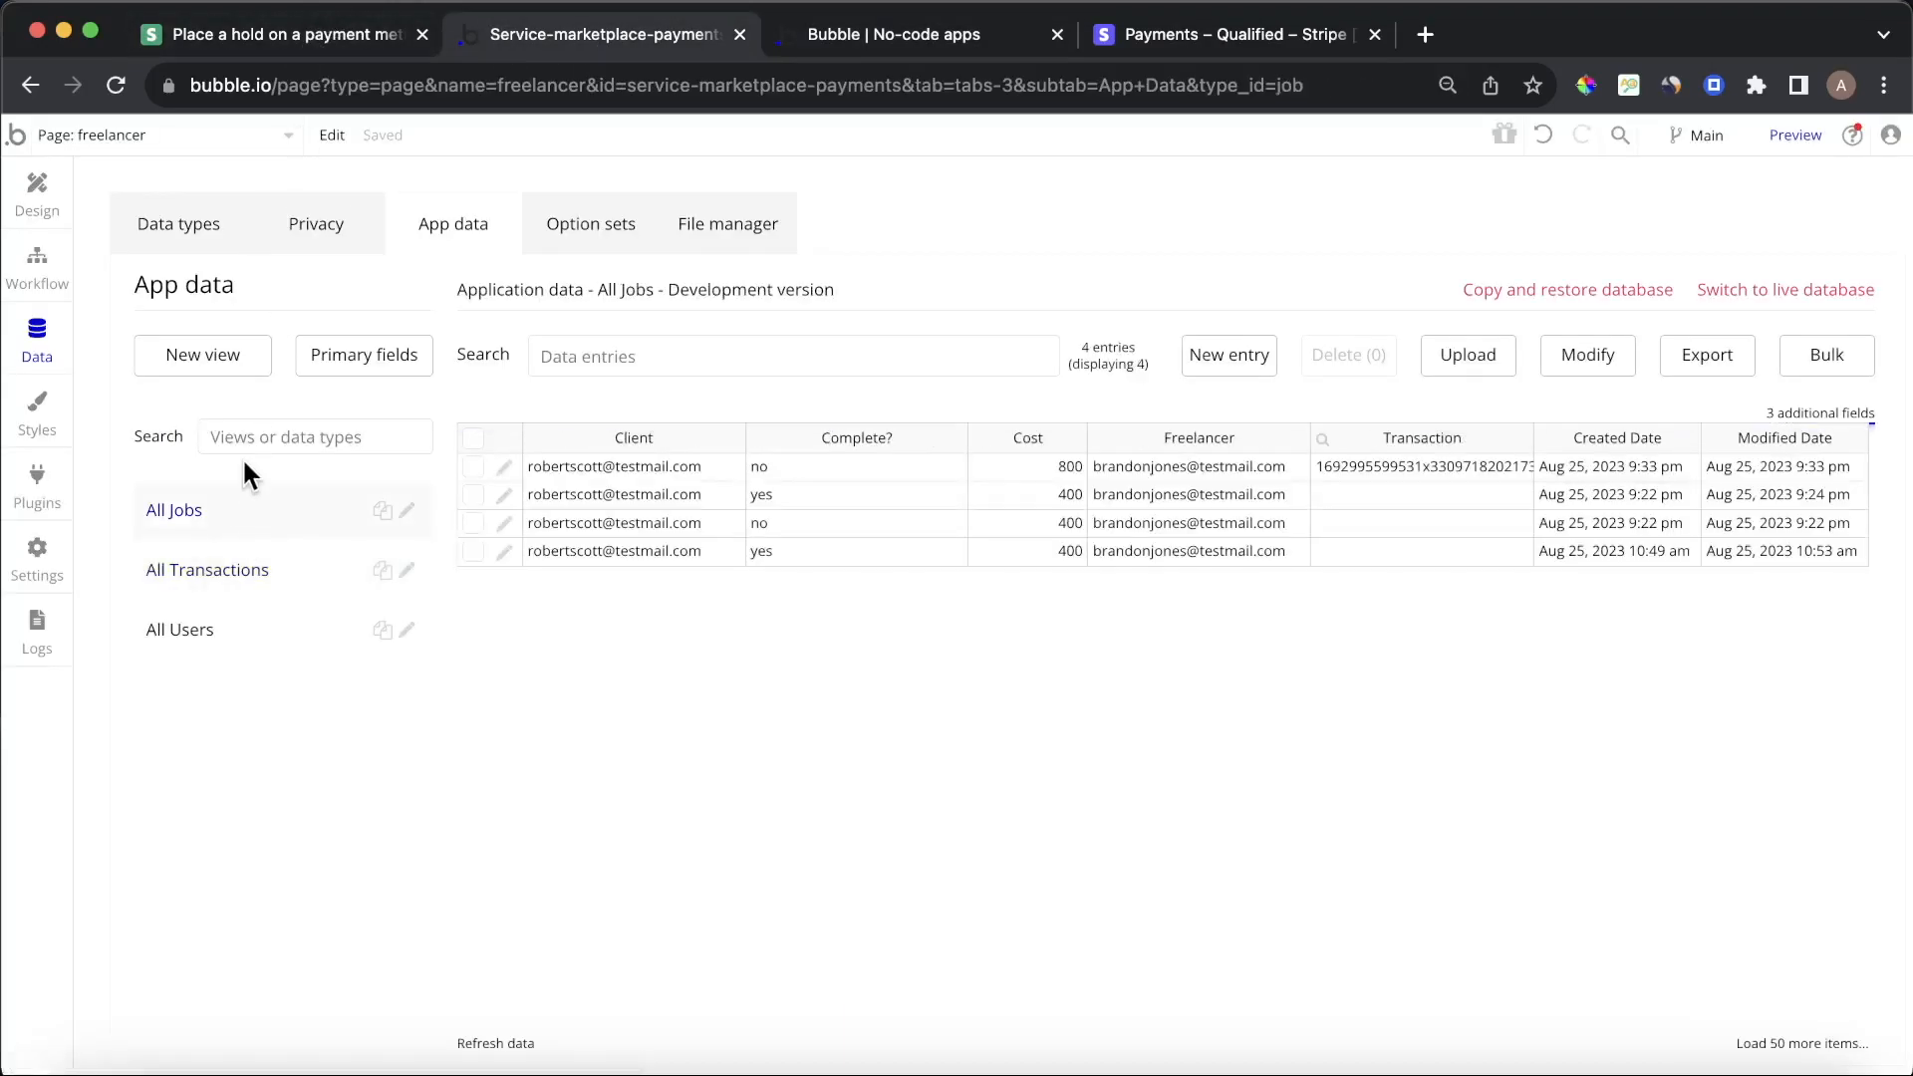
left_click(473, 494)
left_click(473, 523)
left_click(473, 551)
left_click(1341, 370)
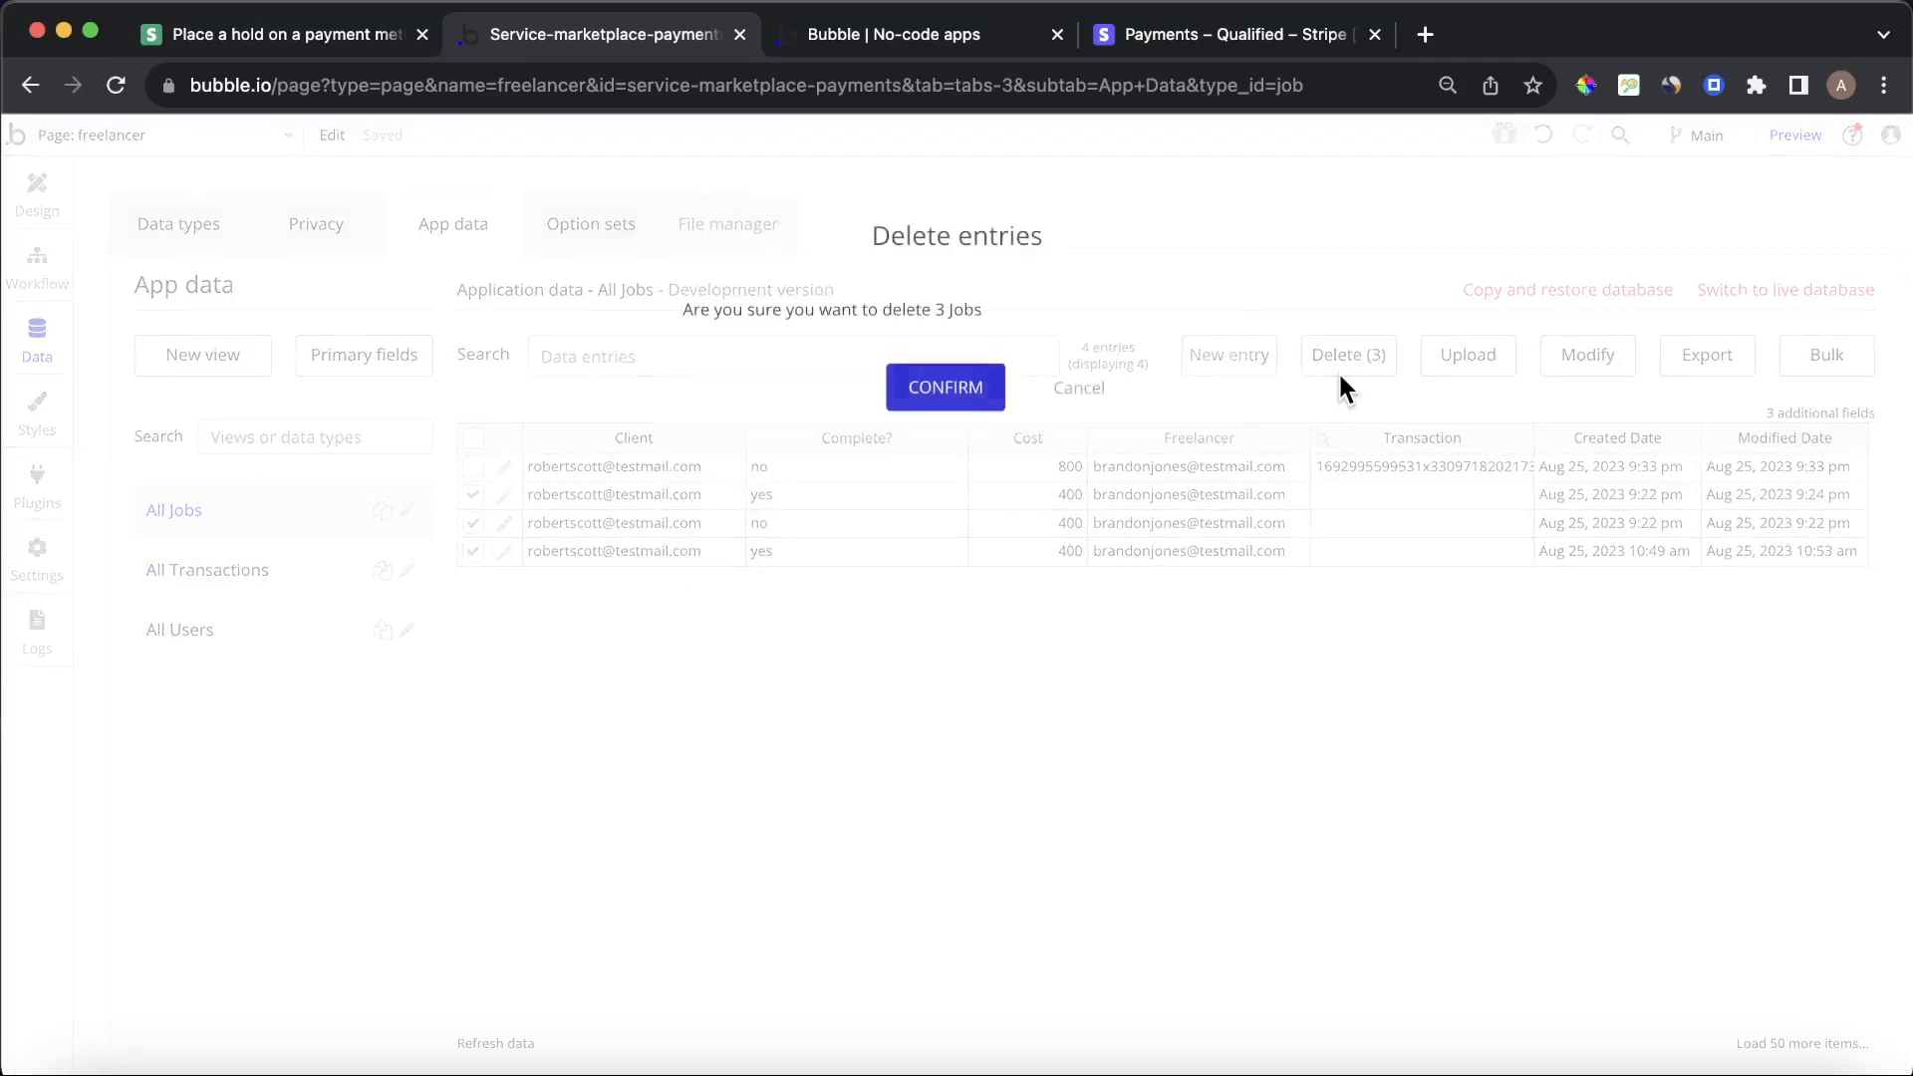
left_click(959, 403)
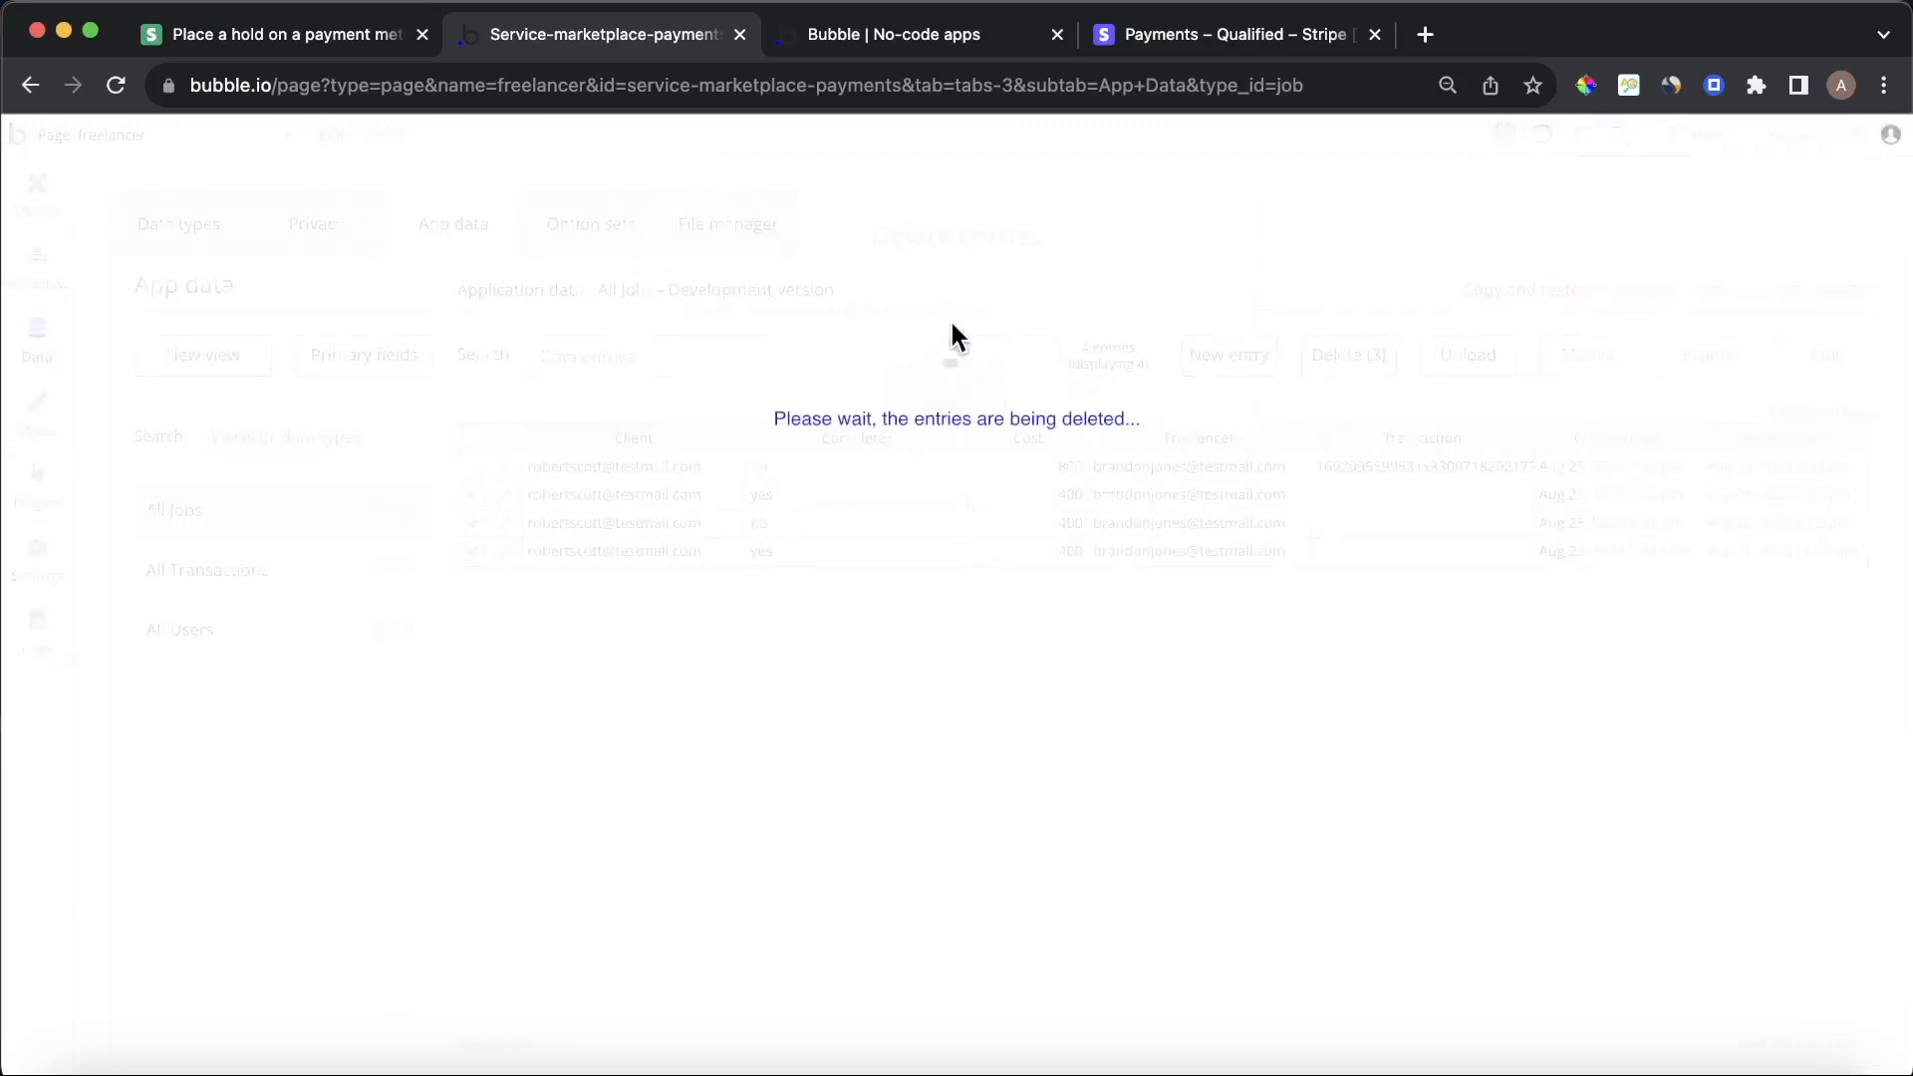
left_click(927, 411)
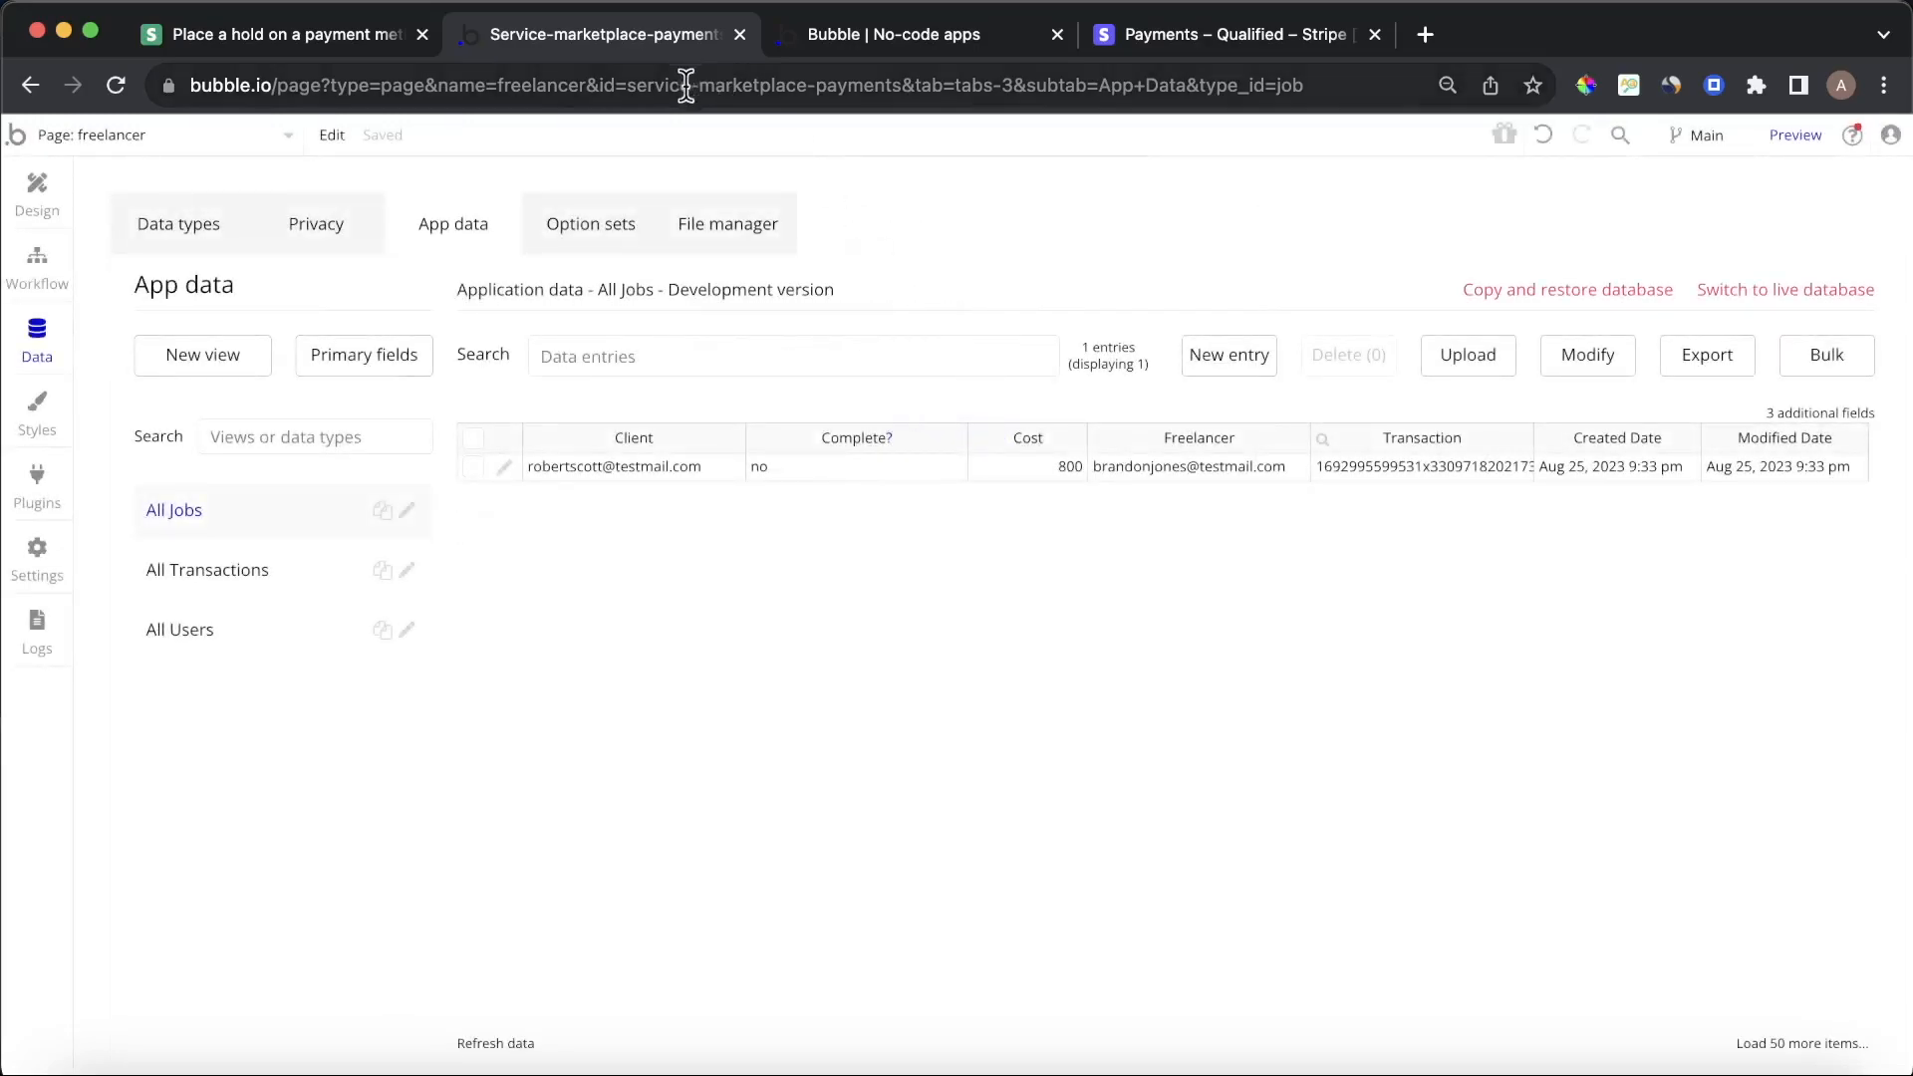
Check the live client dashboard and inspect the Job table's data source and payment status expression on the dashboard page in the editor
left_click(824, 45)
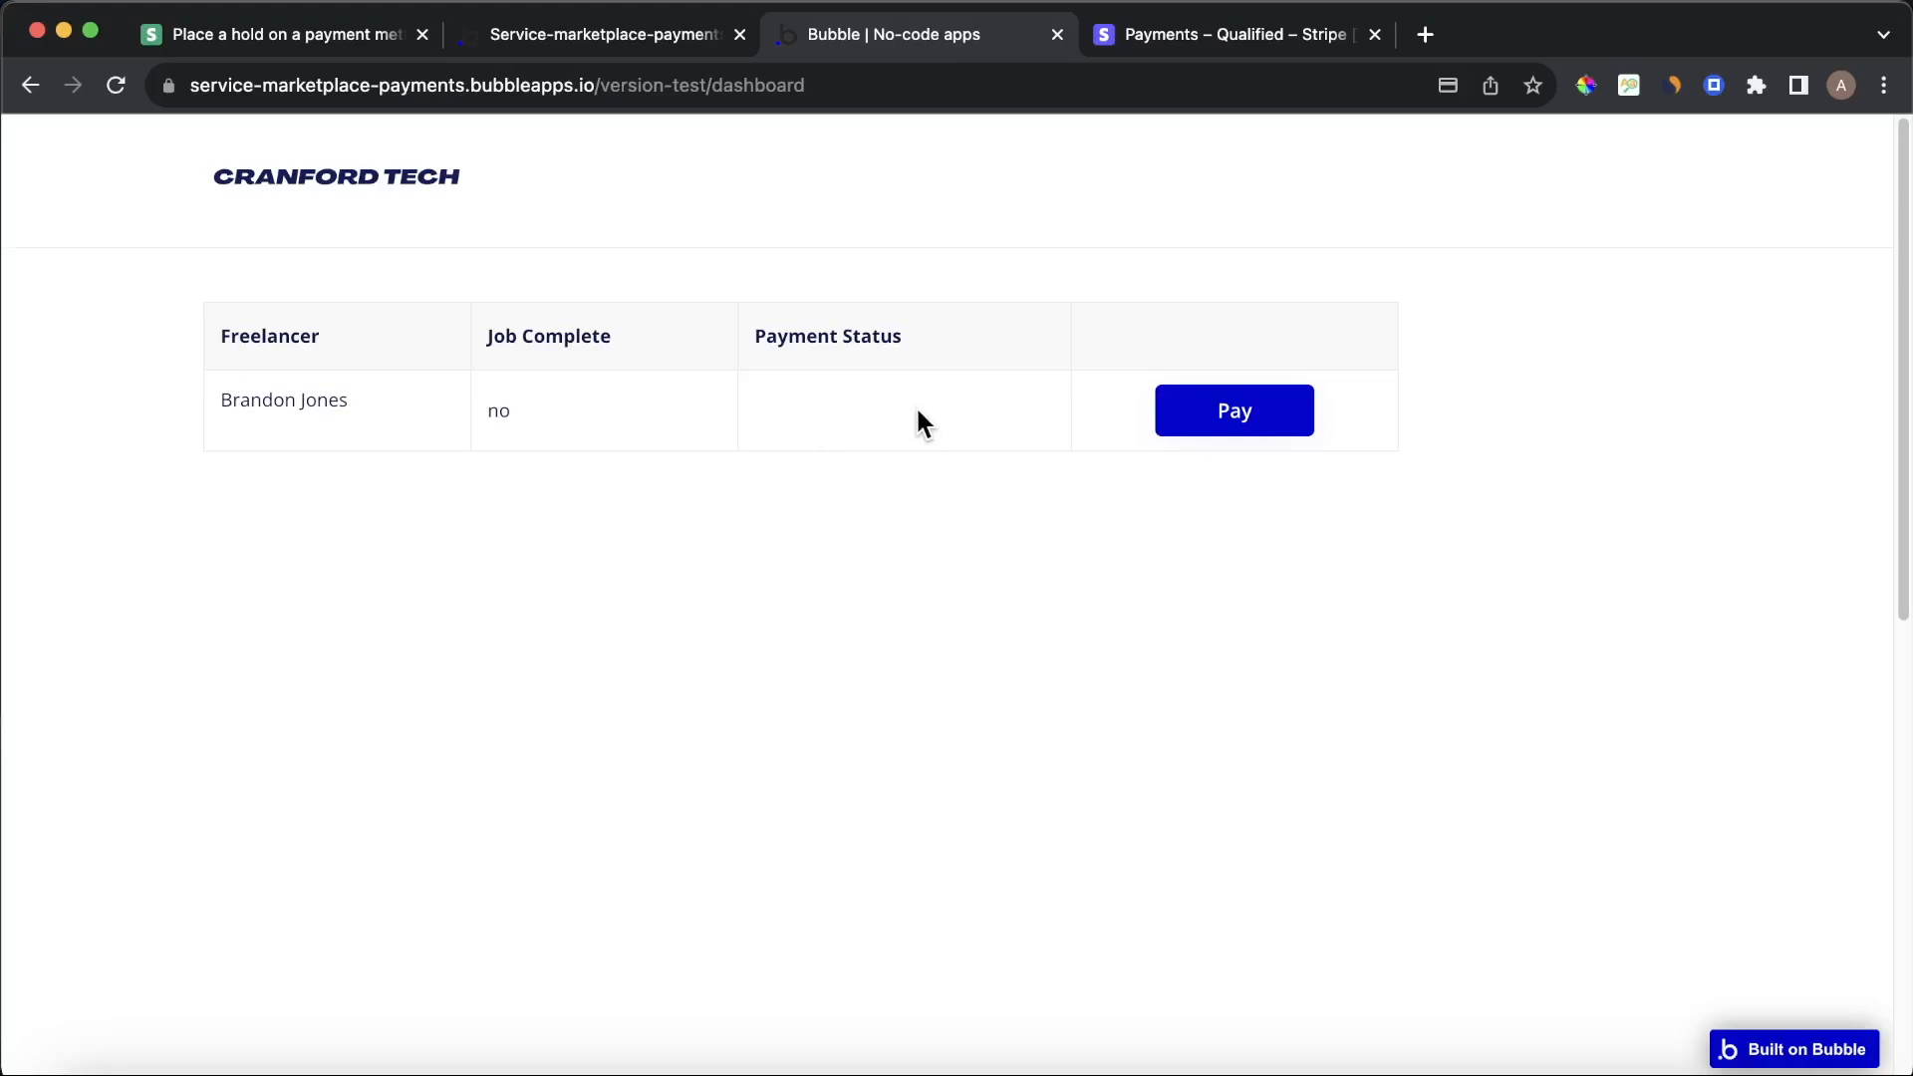
left_click(644, 38)
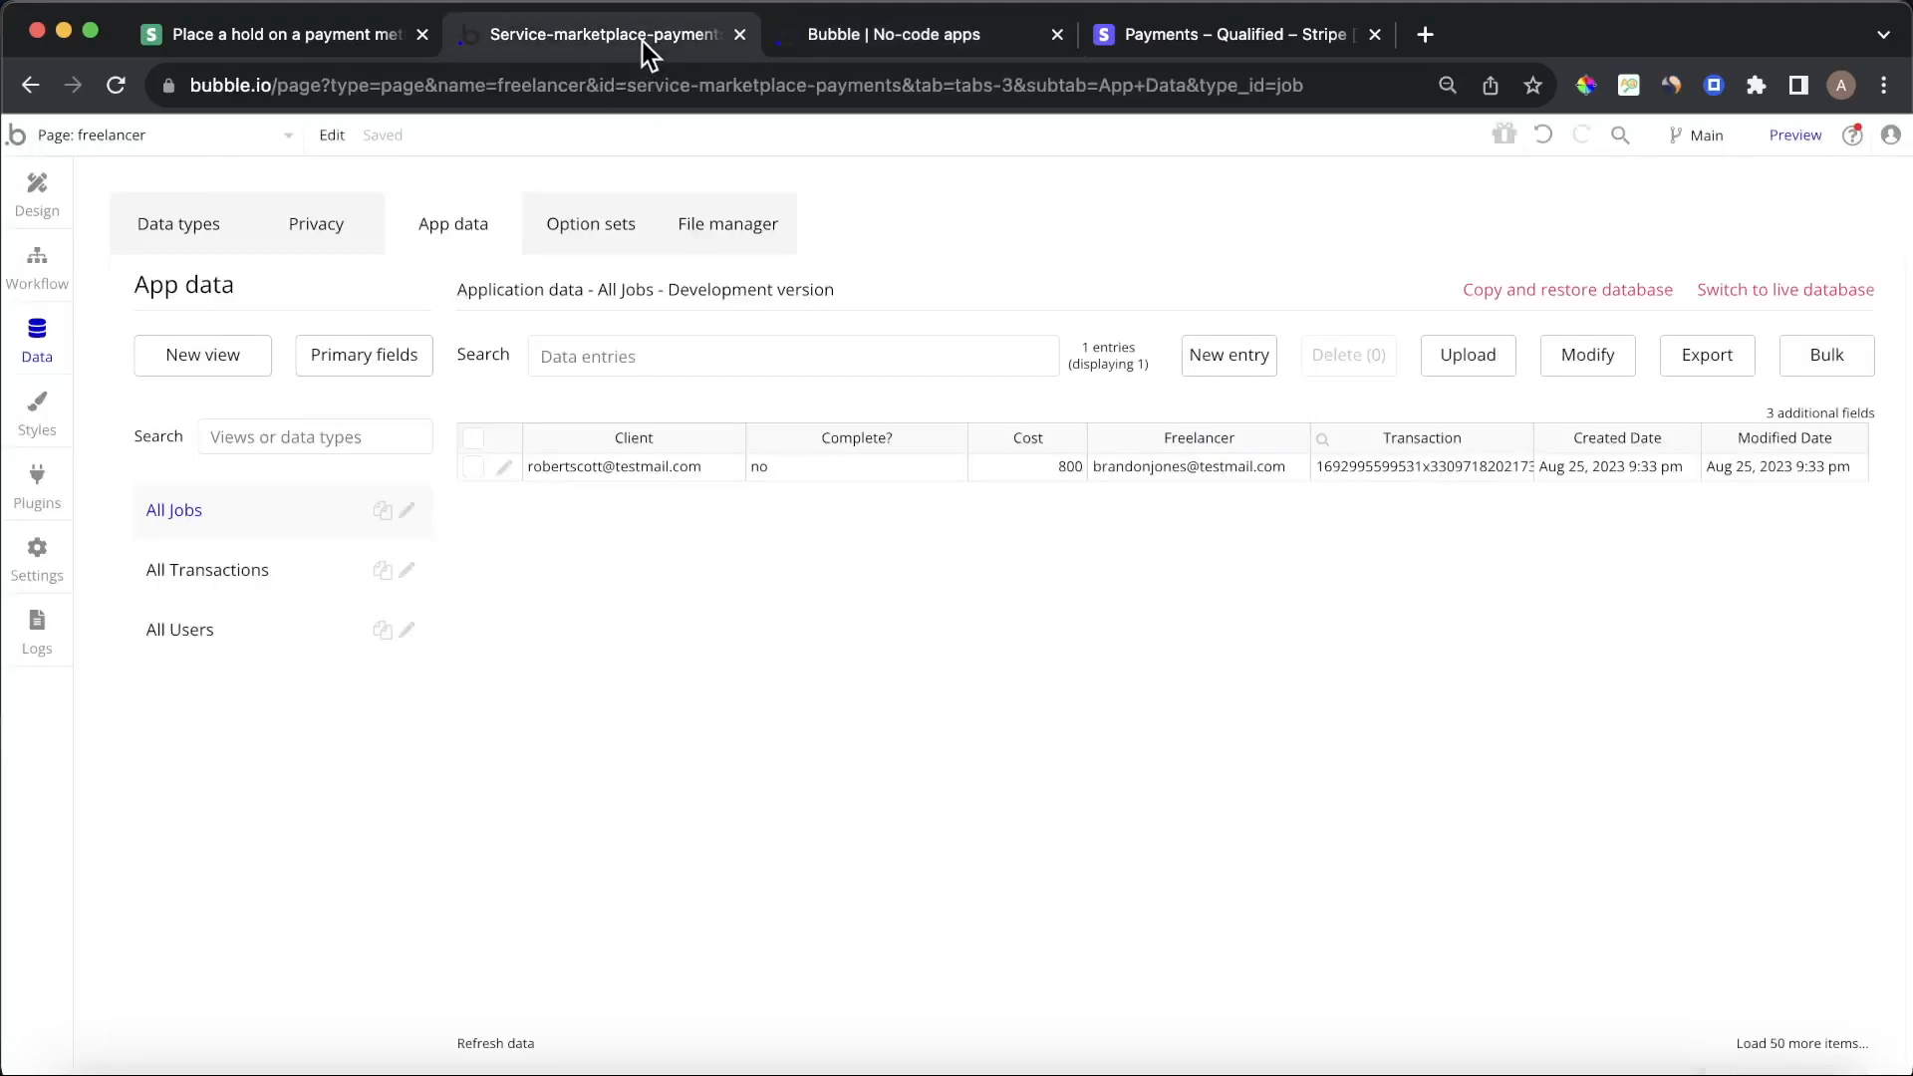
left_click(271, 145)
left_click(249, 133)
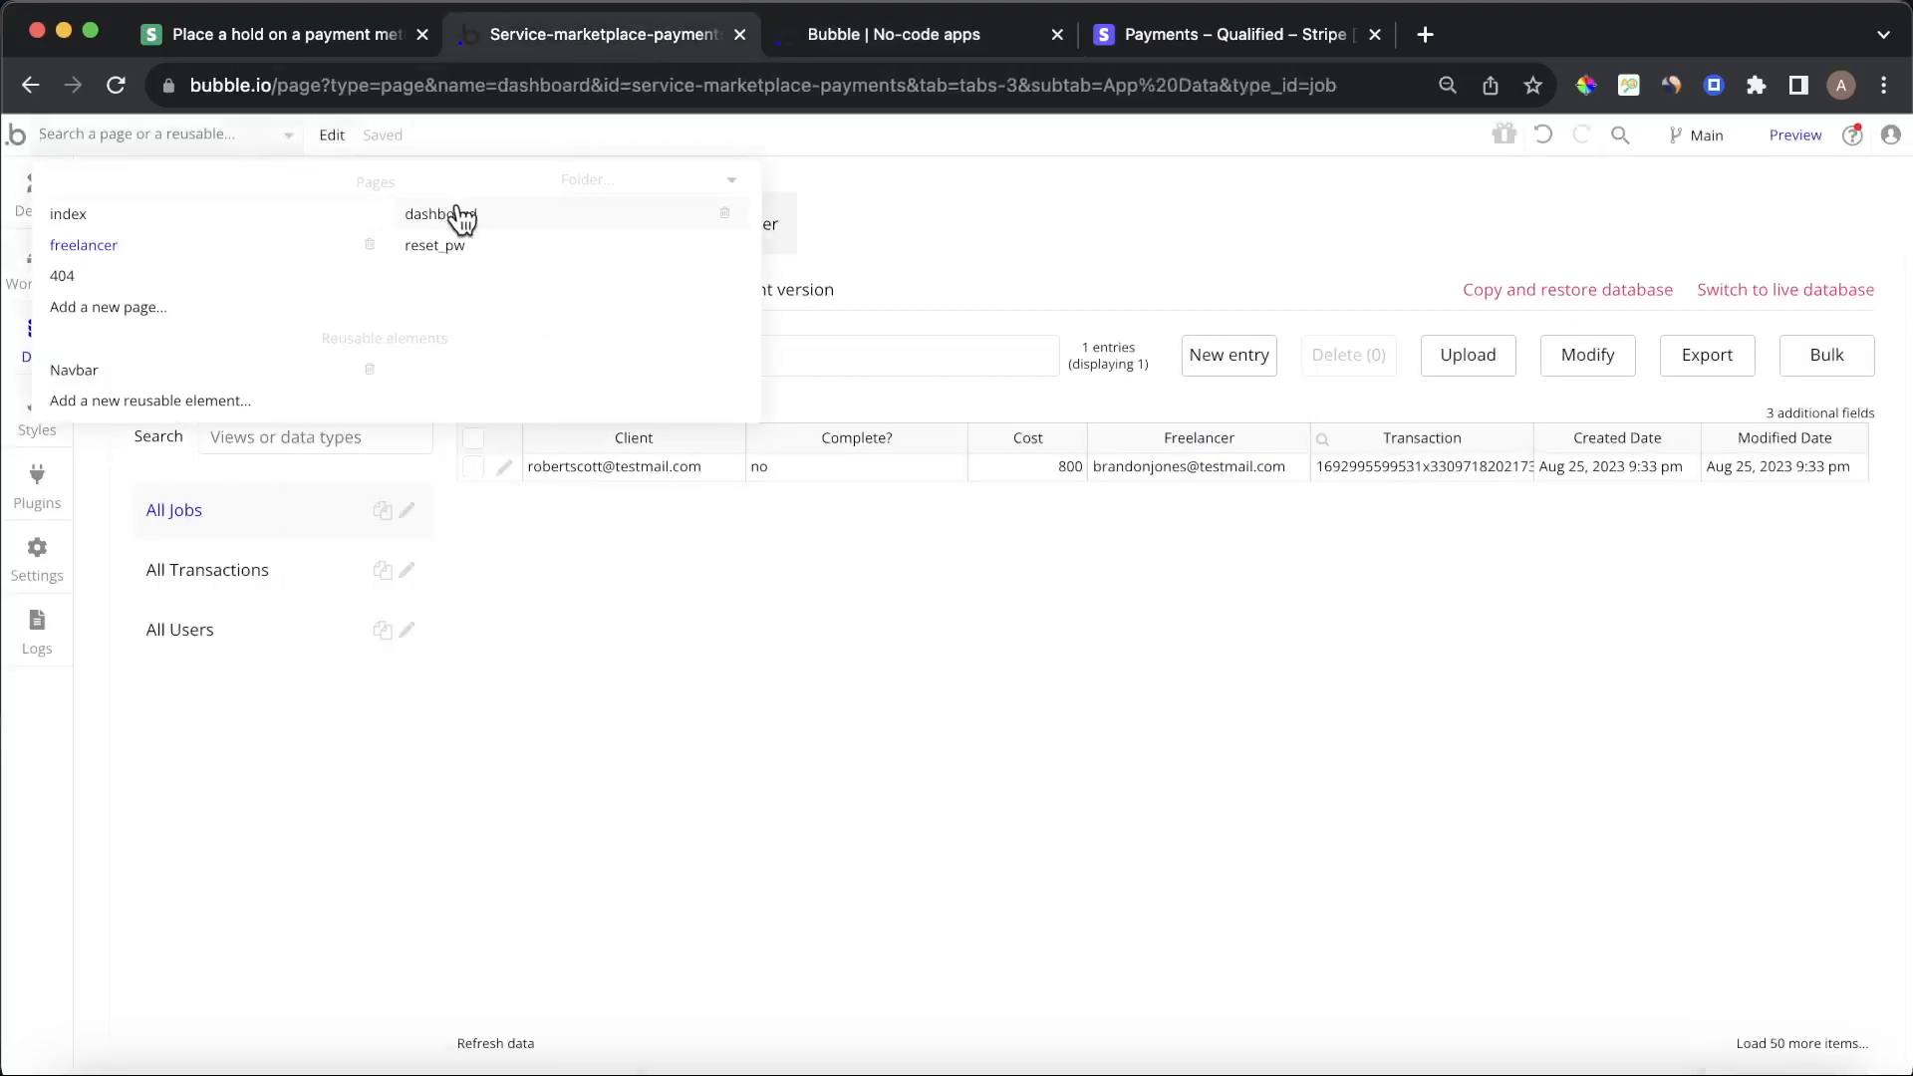
left_click(446, 213)
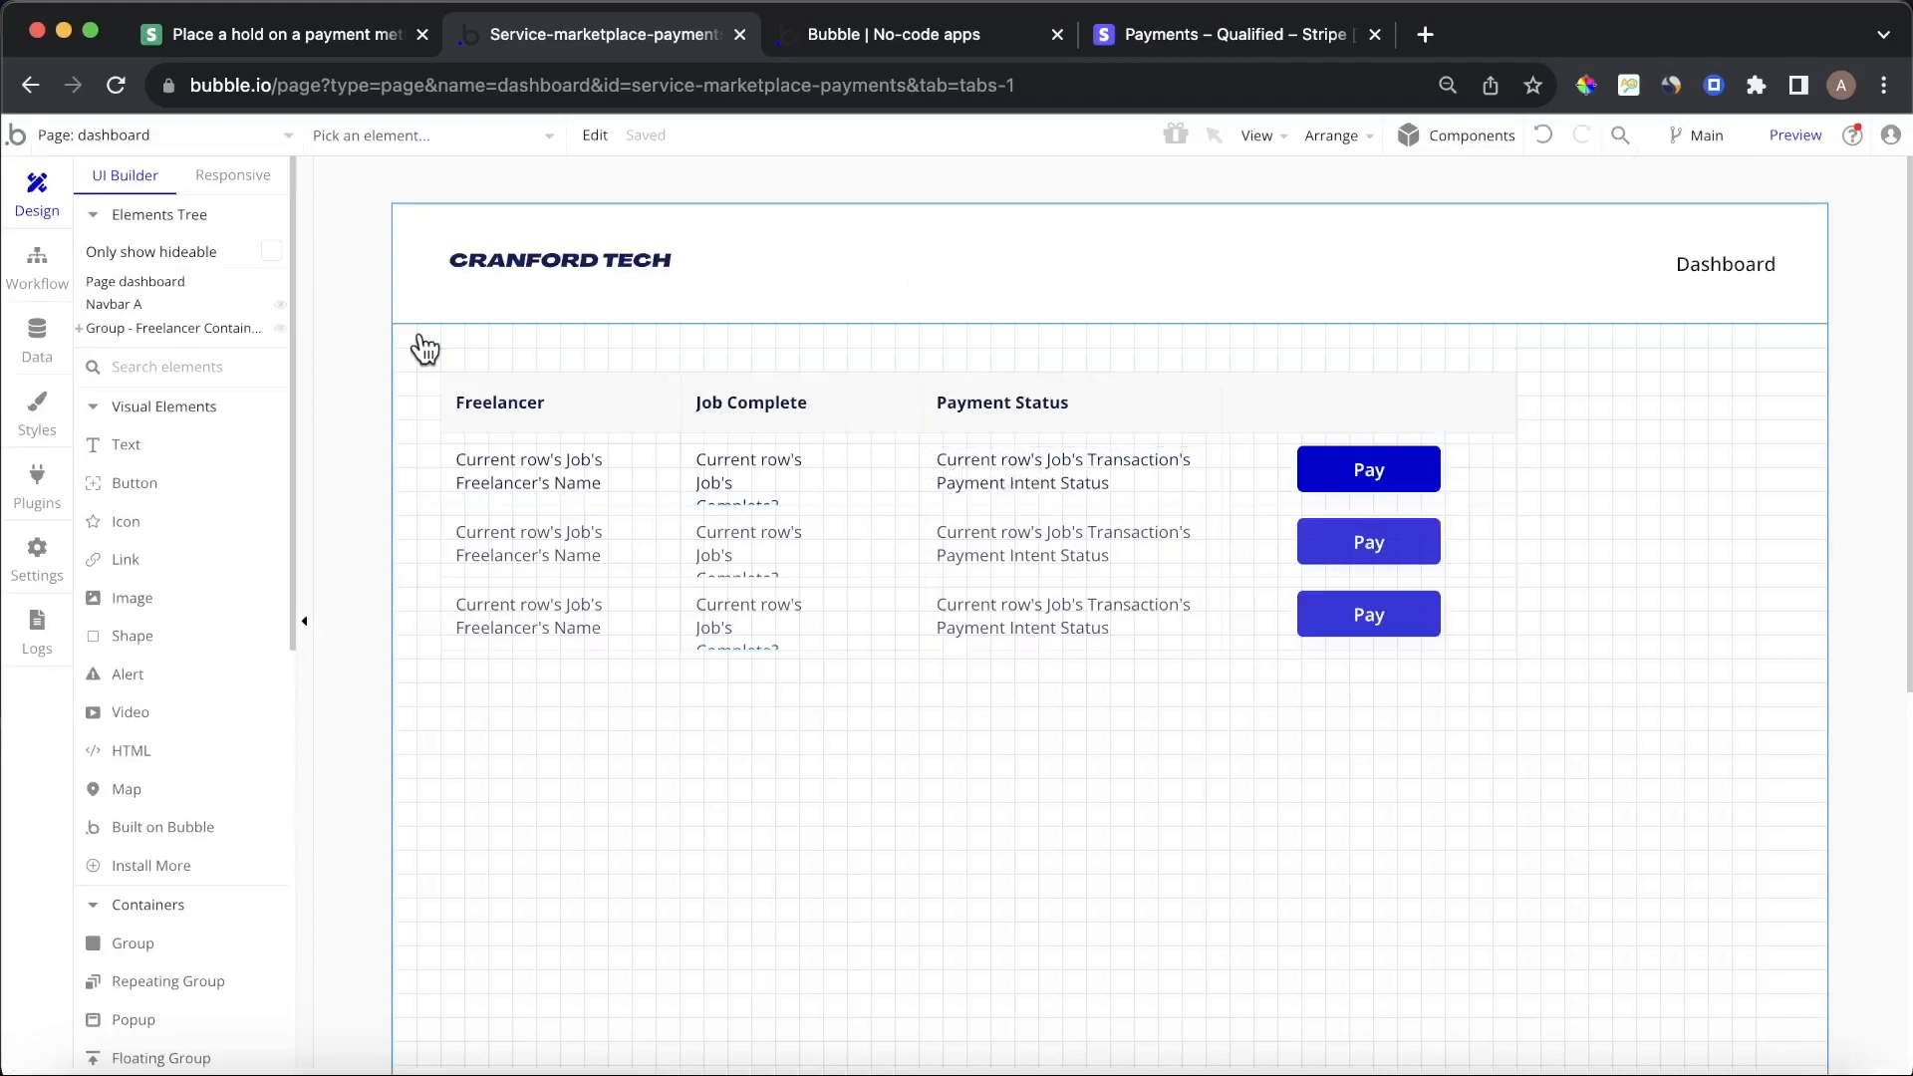
double_click(435, 362)
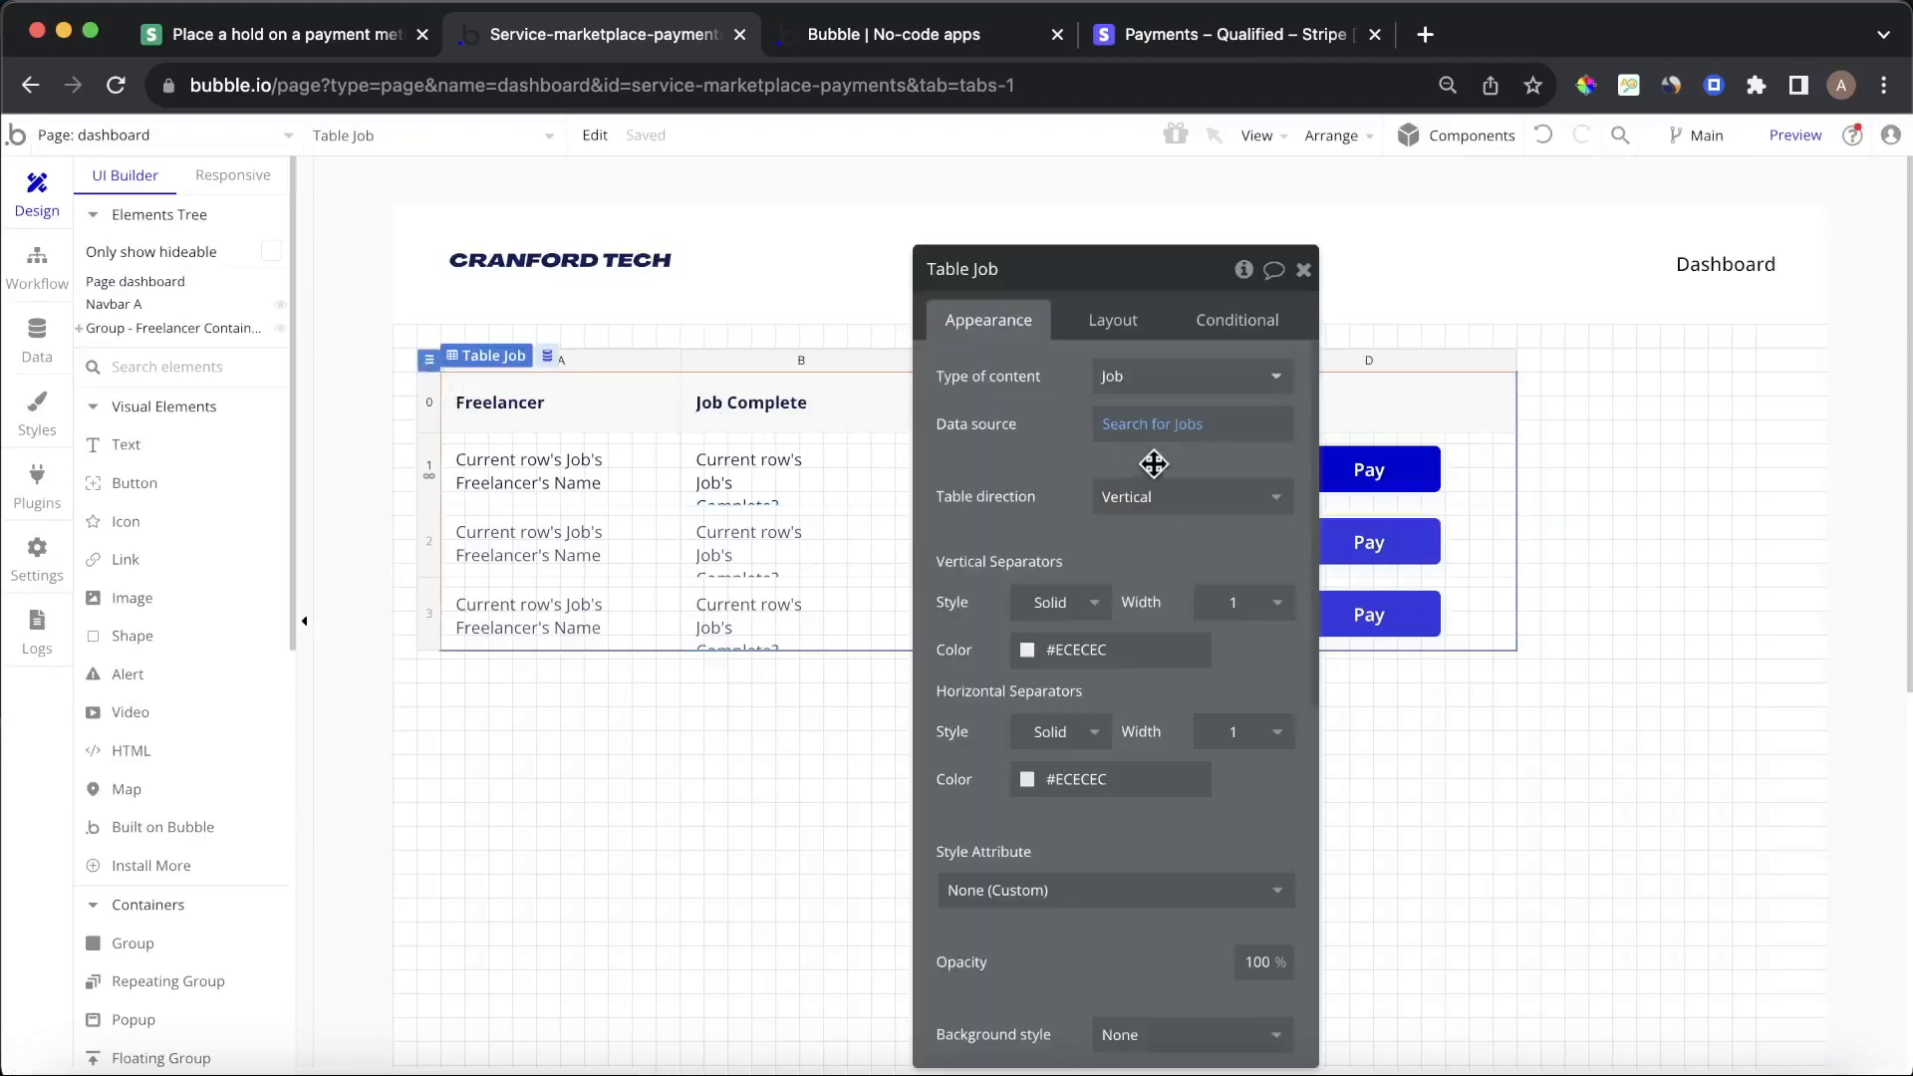
left_click(1152, 442)
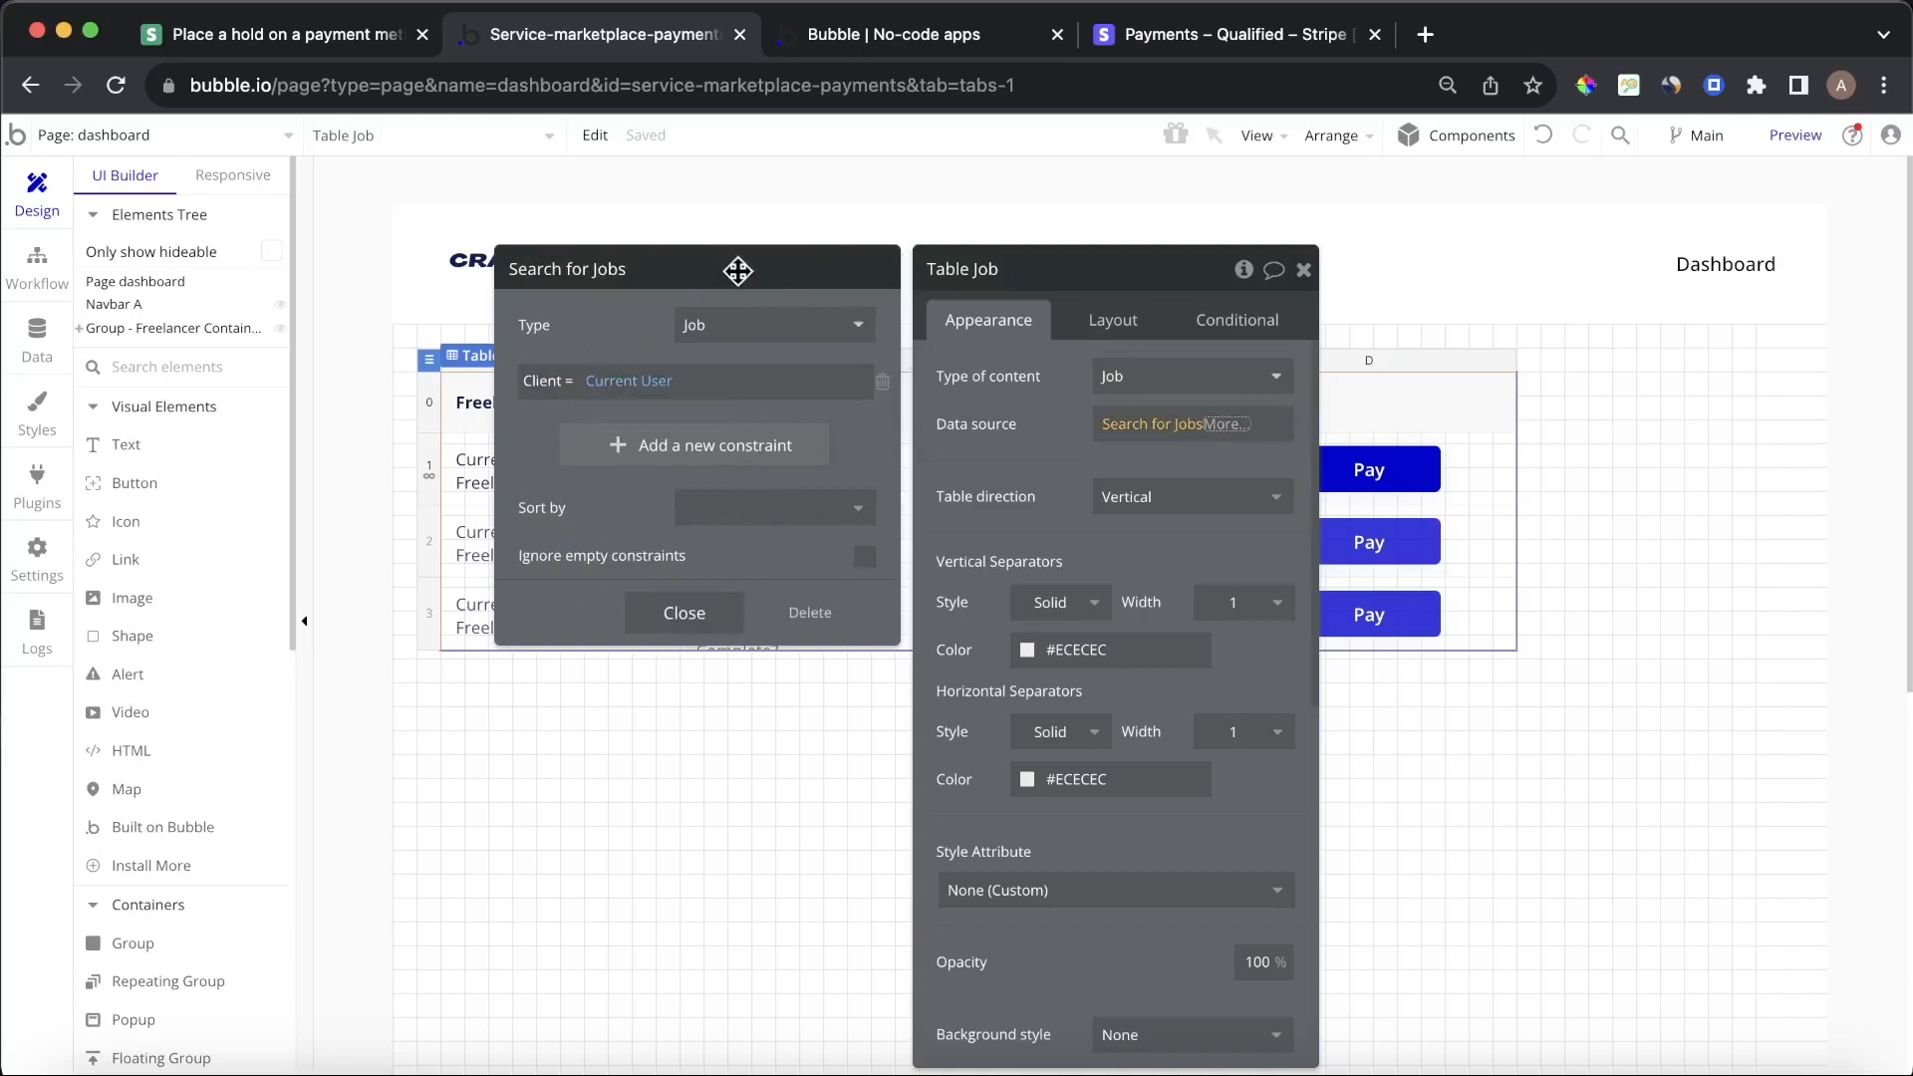
left_click(1302, 270)
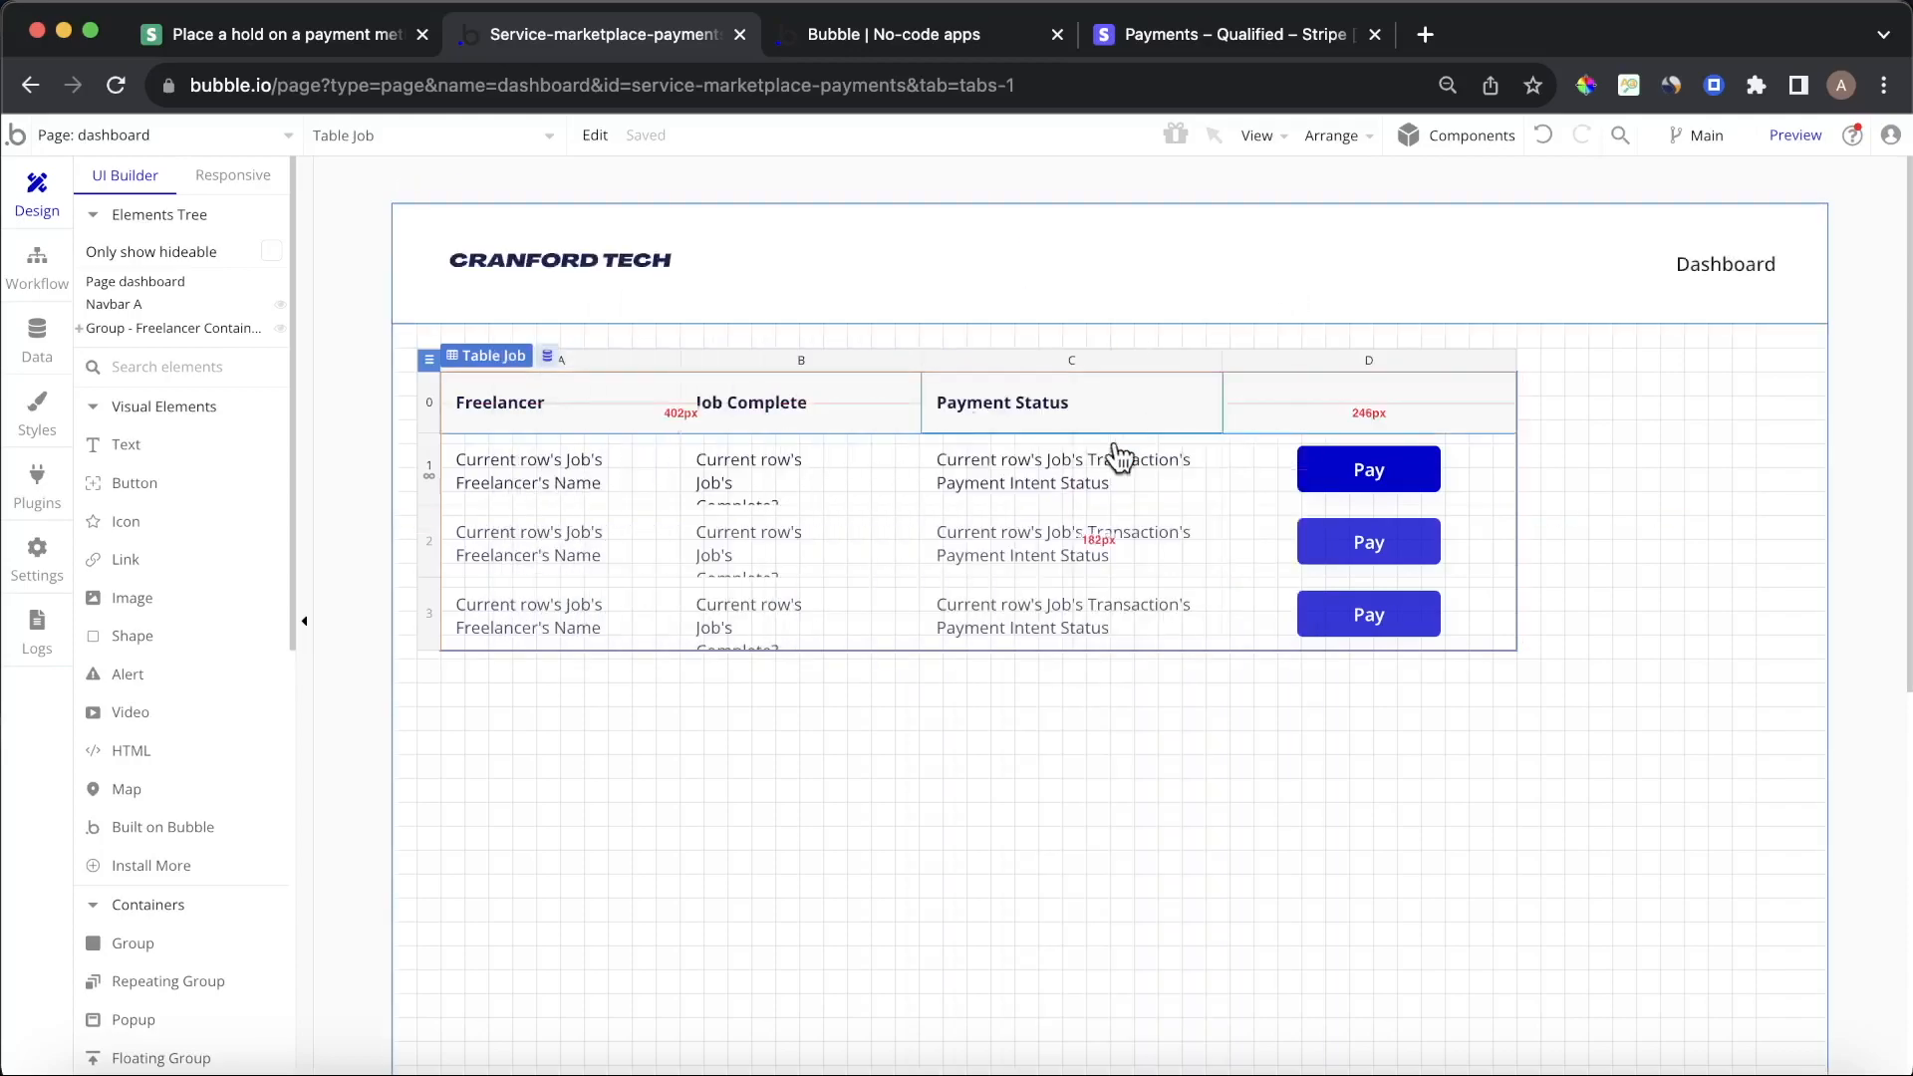
double_click(1063, 476)
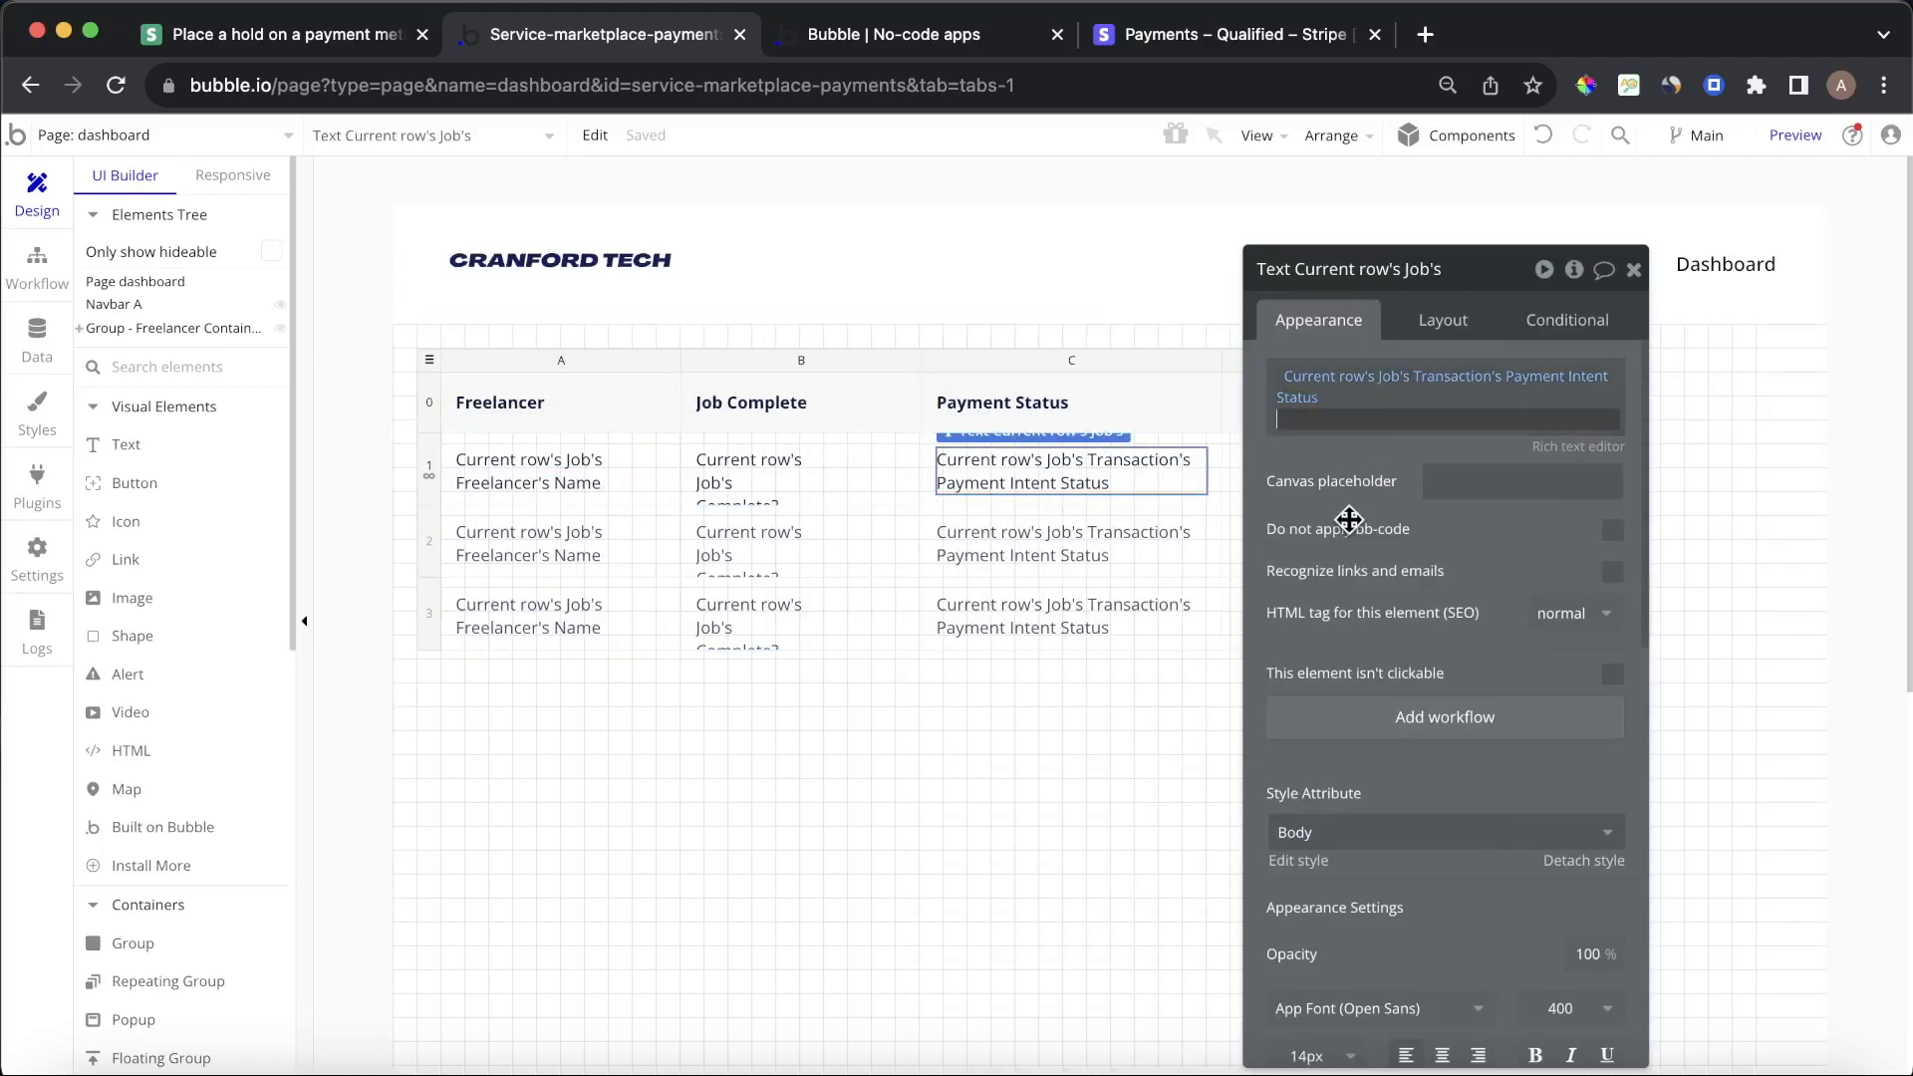
Review the fields of the Job and Transaction data types and examine the stored job and transaction entries
left_click(36, 342)
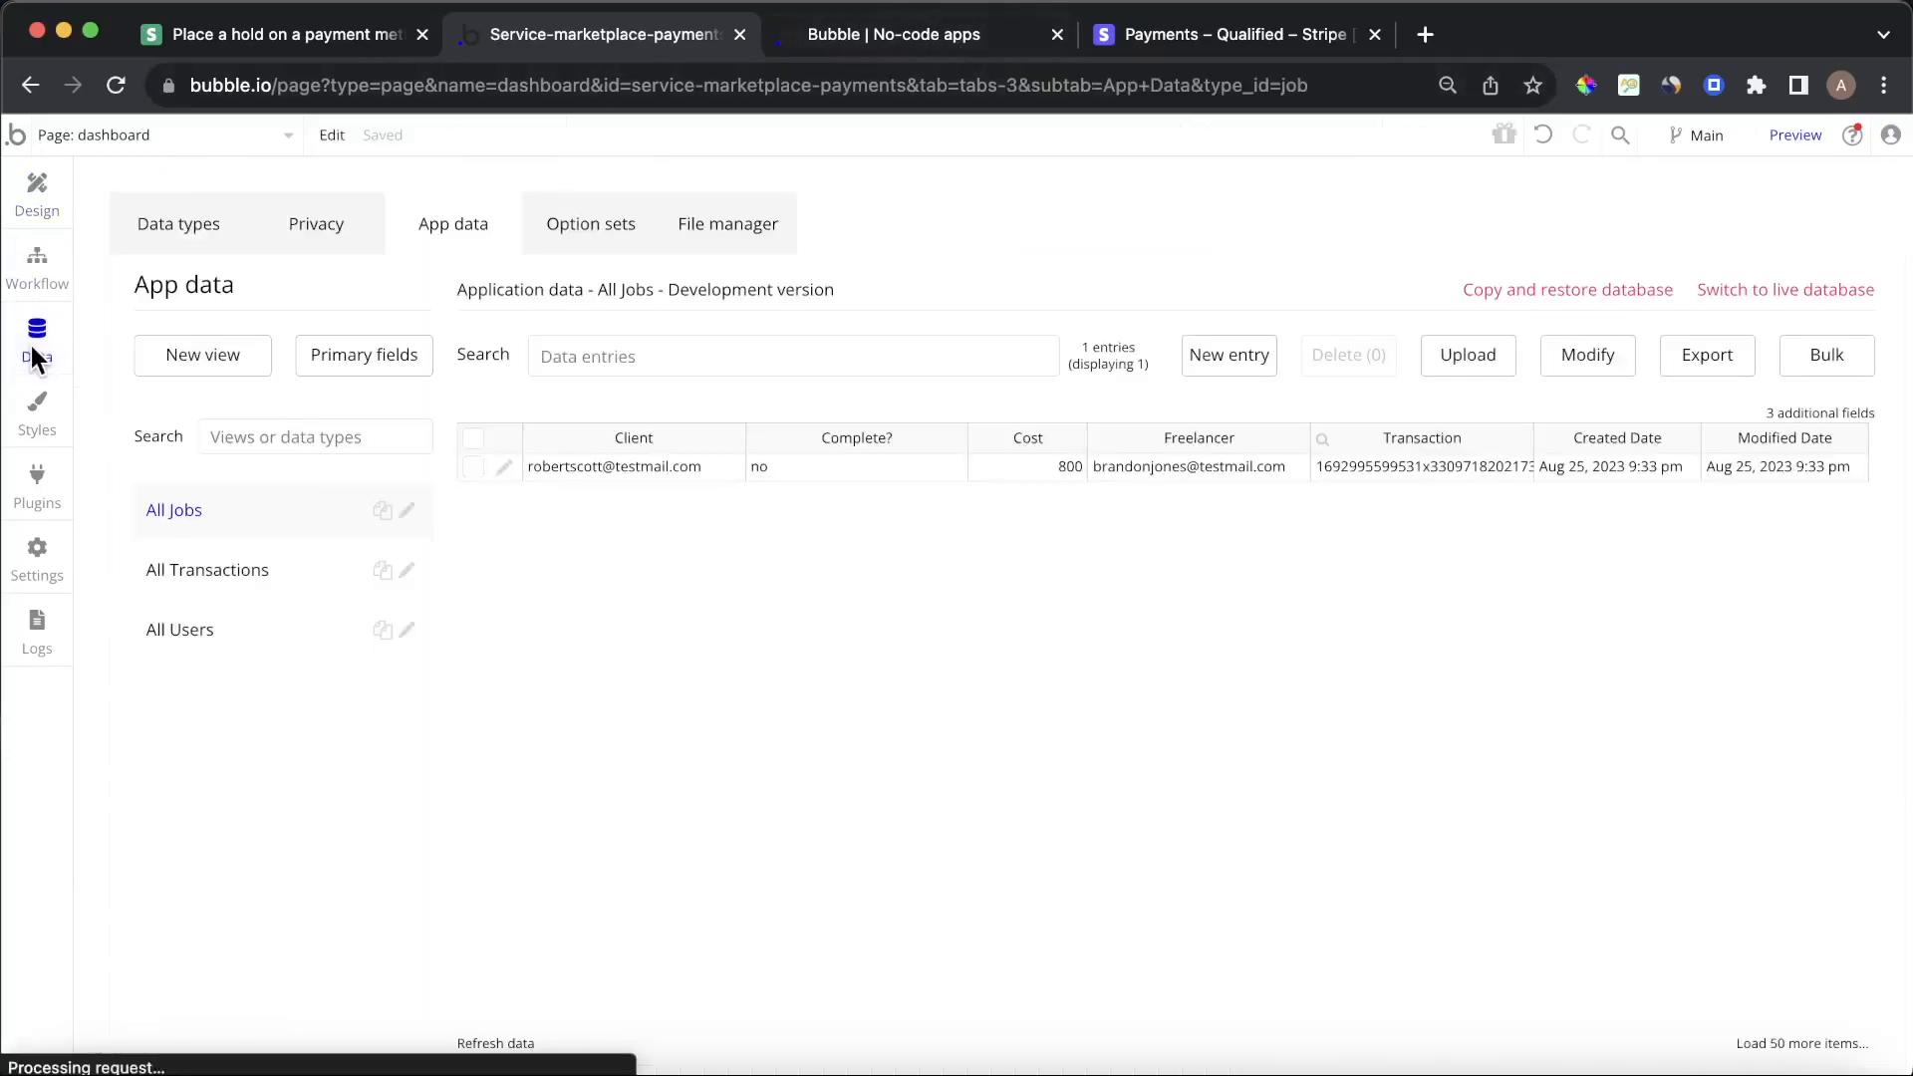
left_click(185, 247)
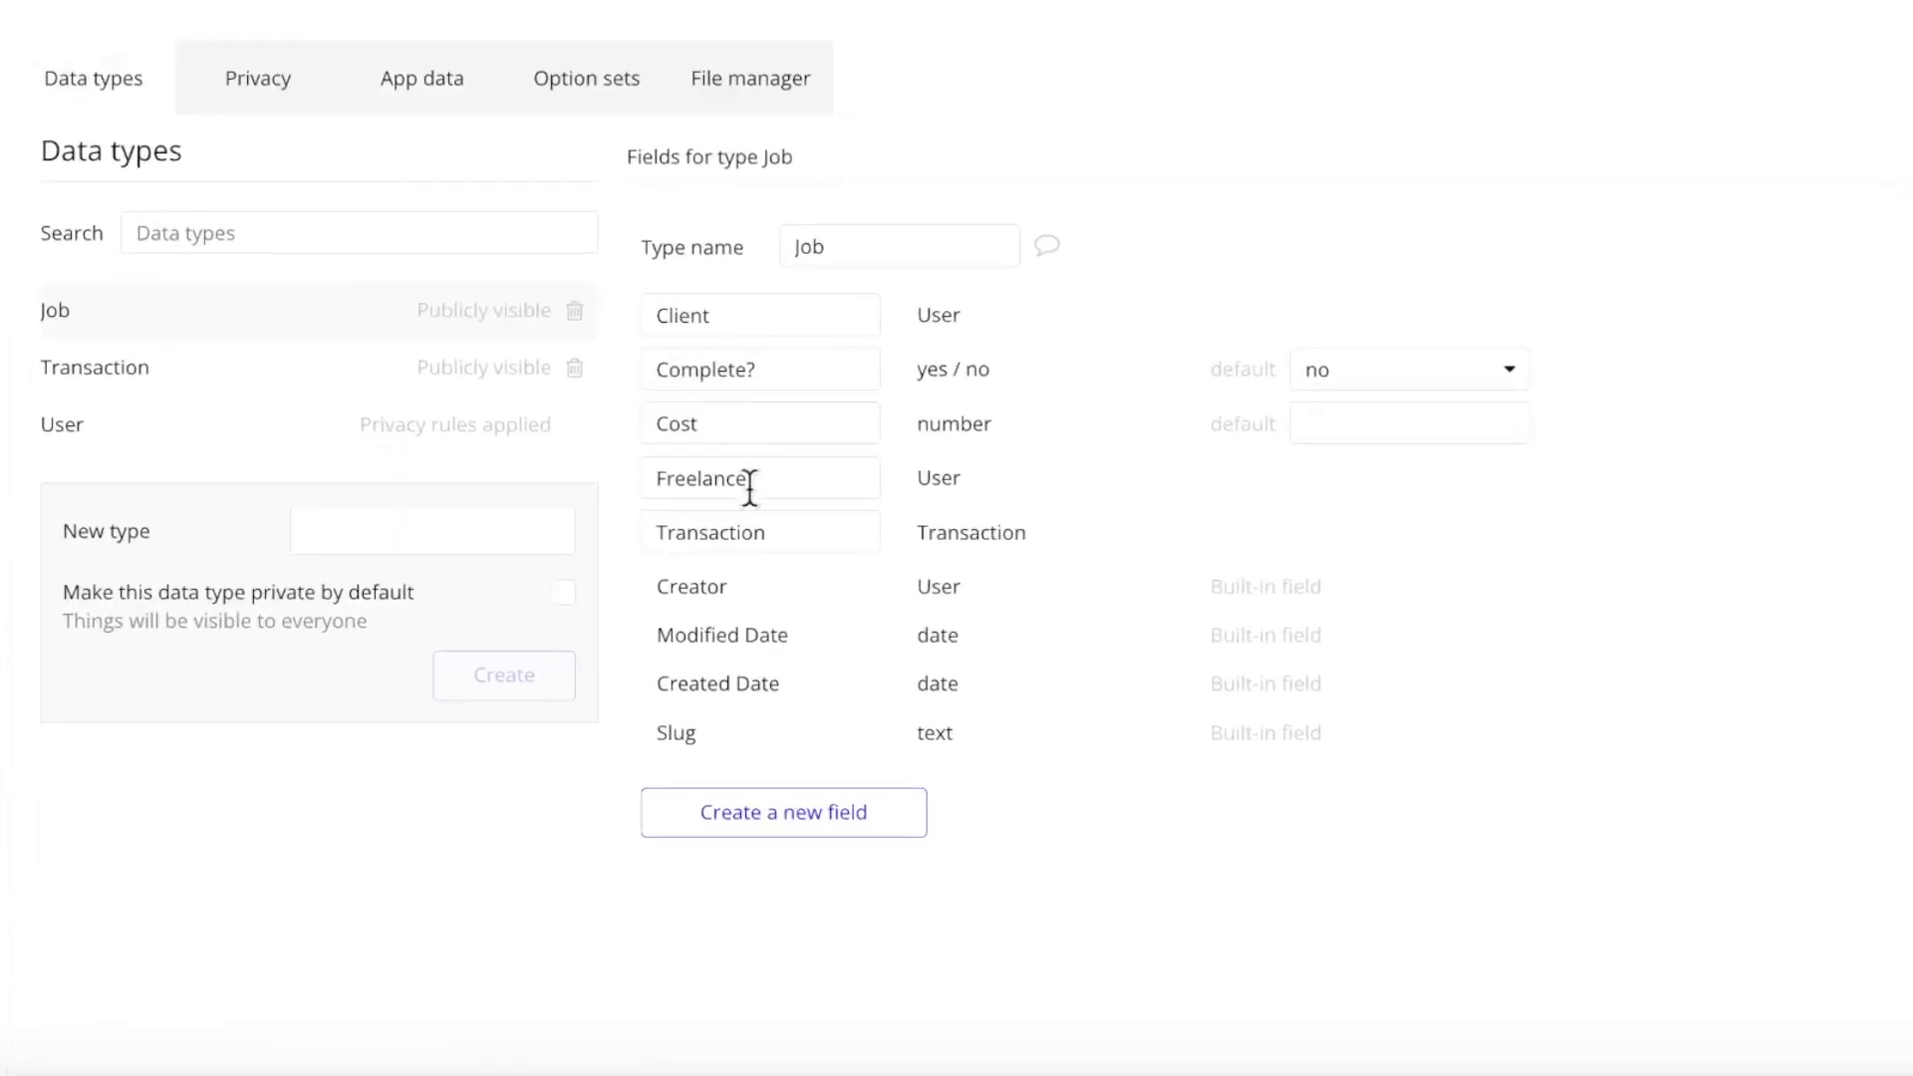
left_click(110, 368)
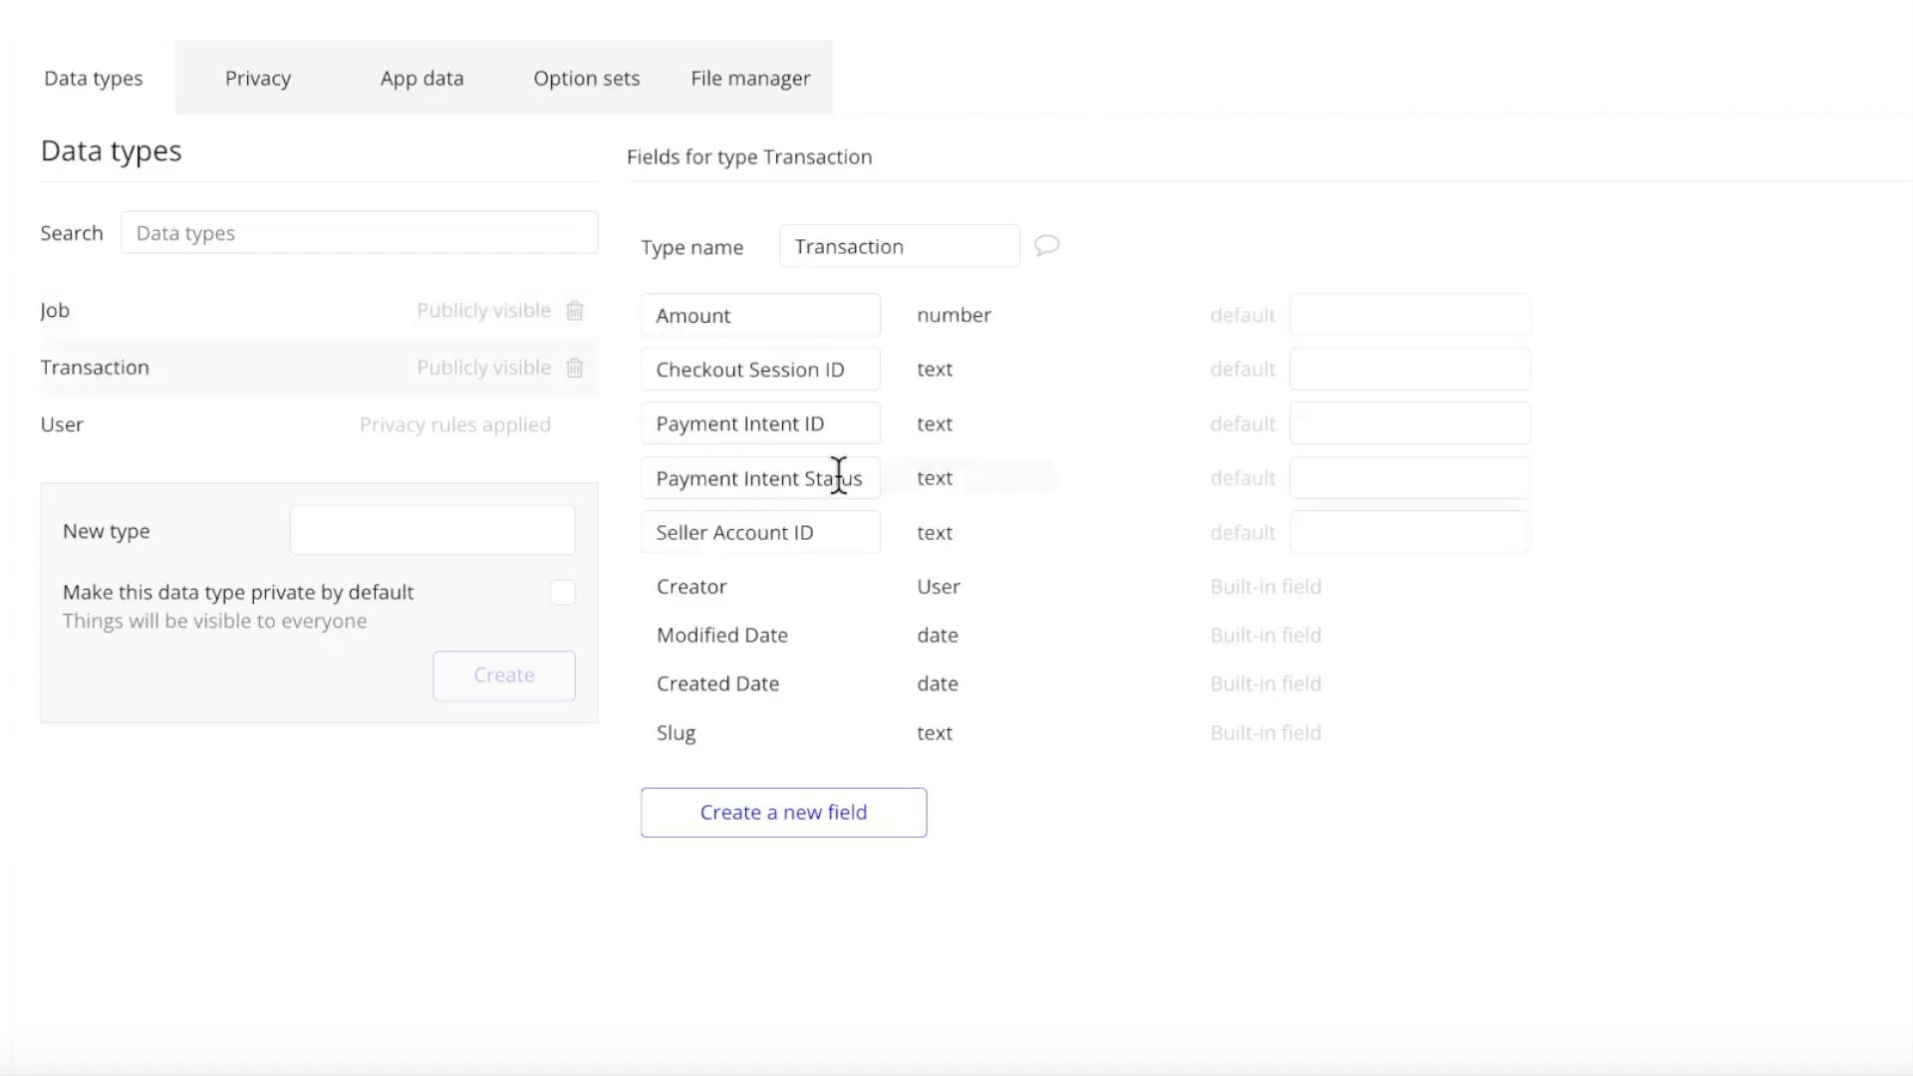
left_click(376, 72)
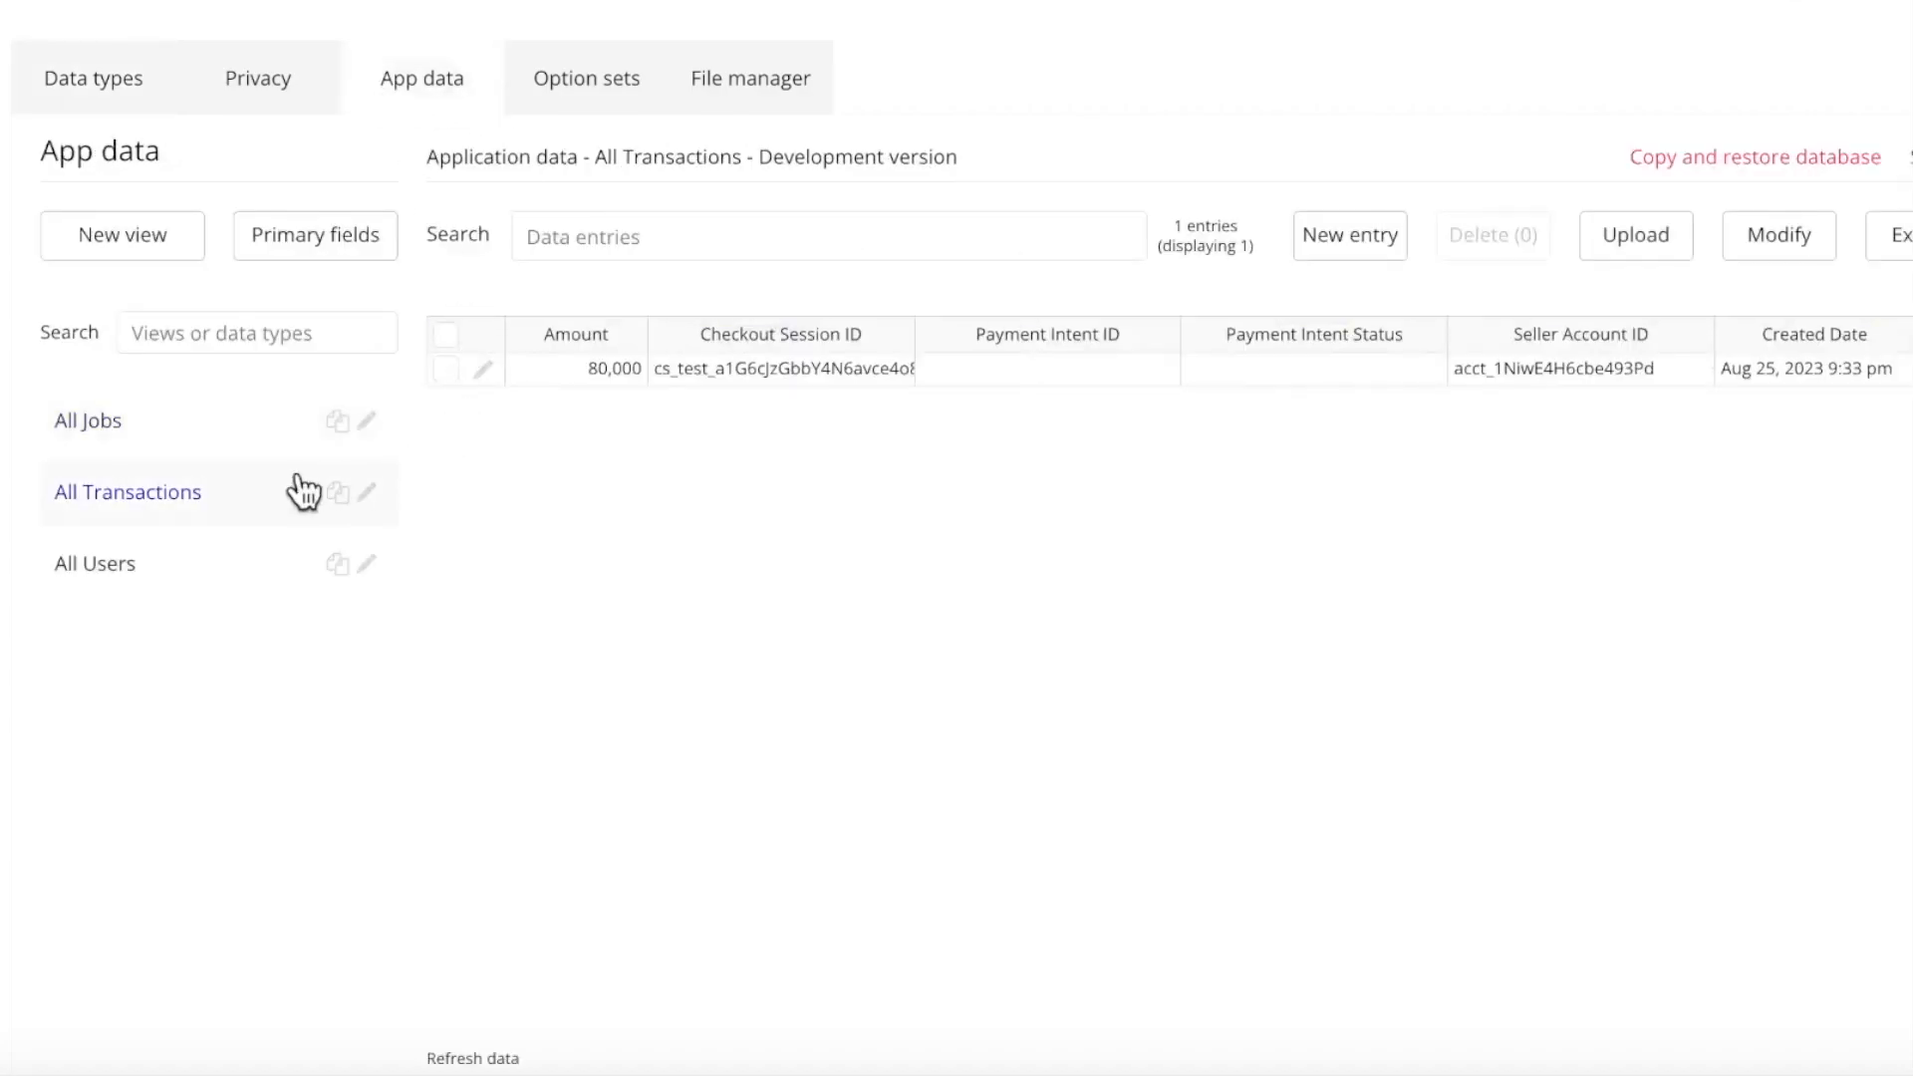
left_click(119, 424)
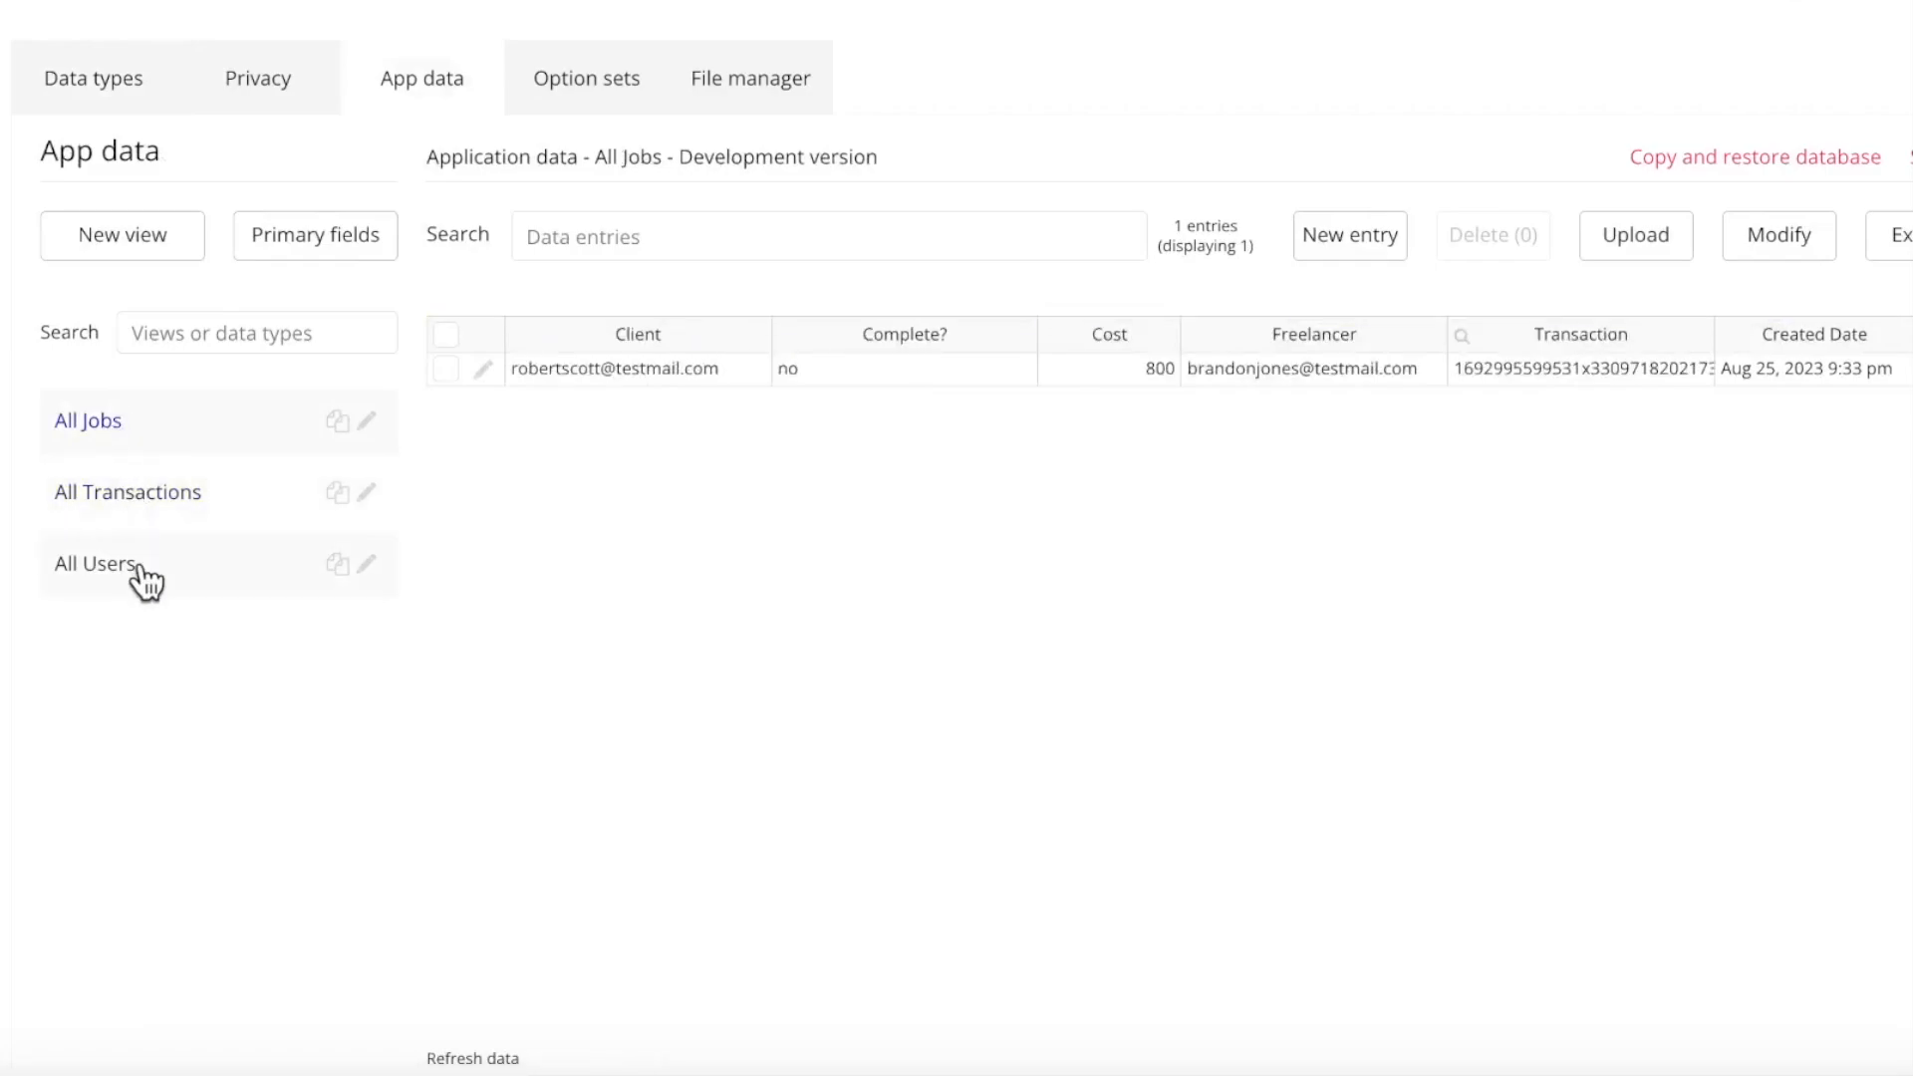
left_click(136, 498)
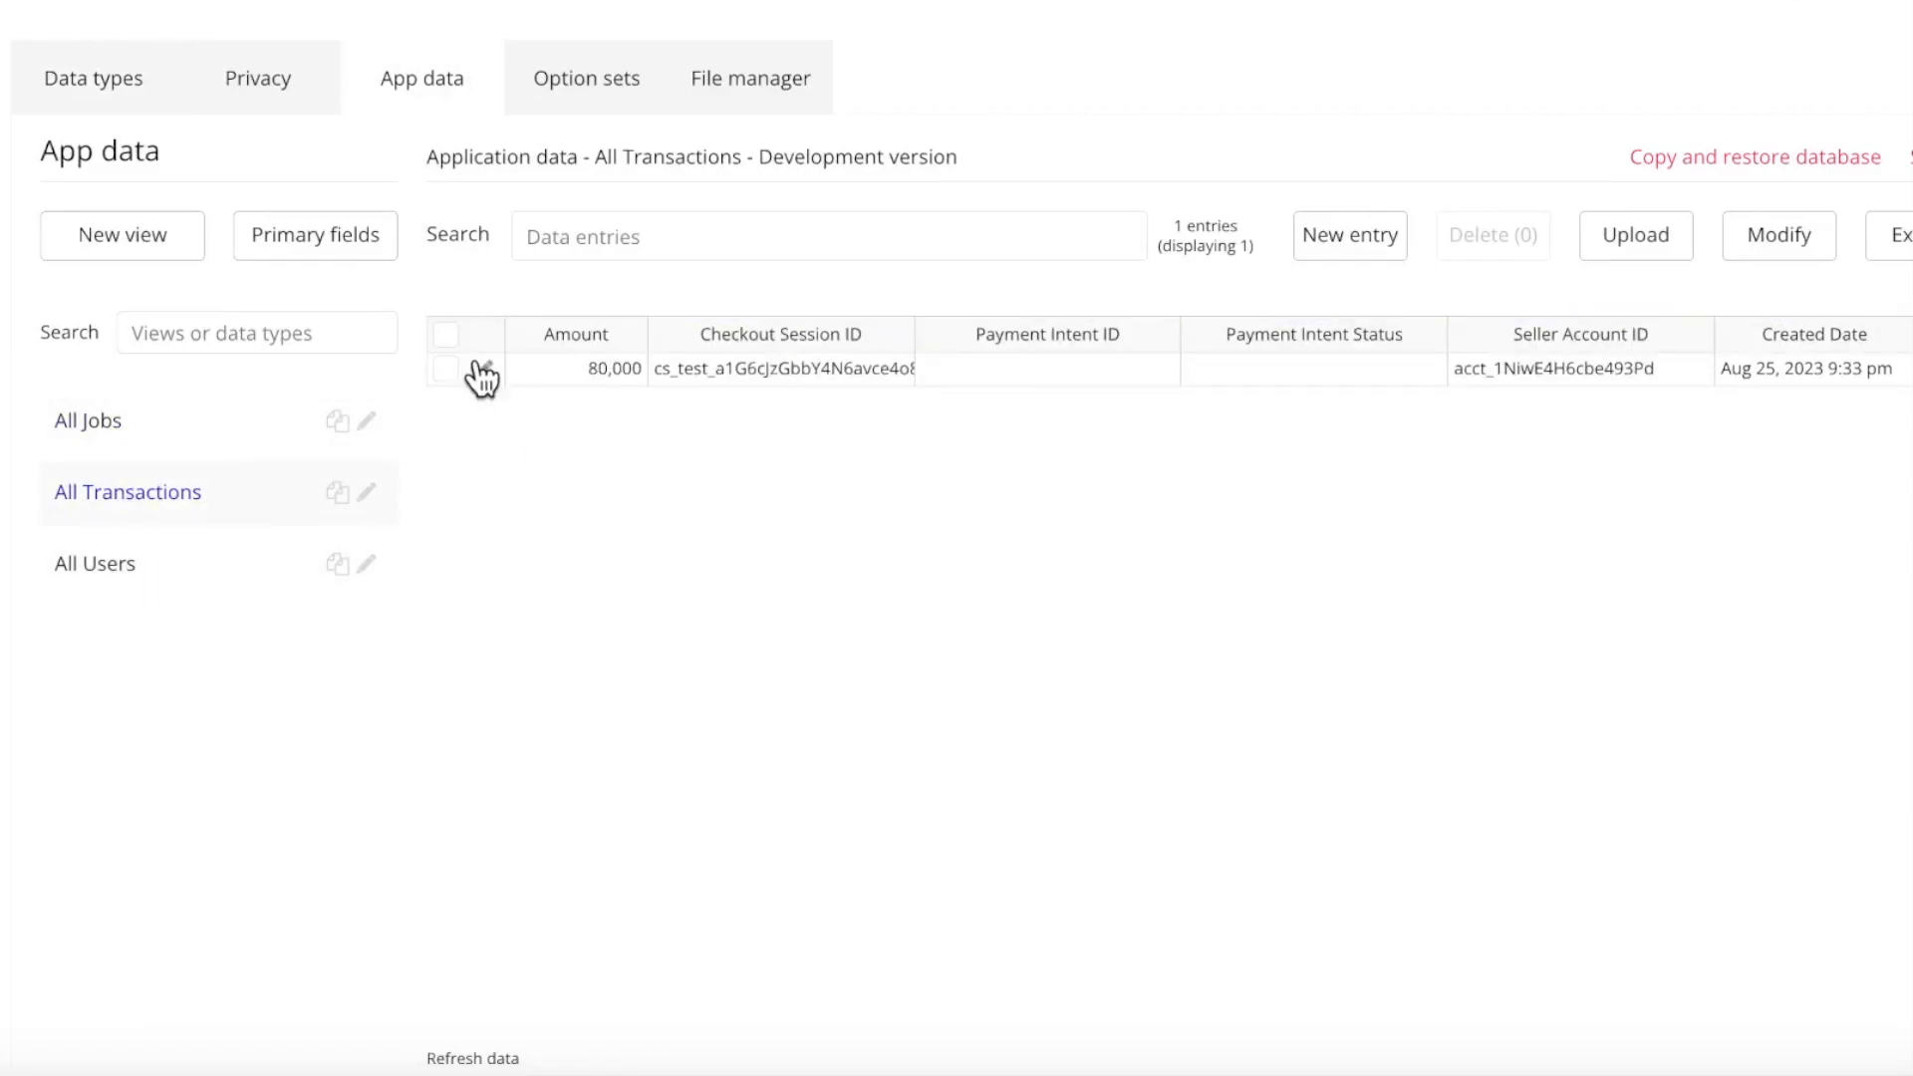
left_click(484, 369)
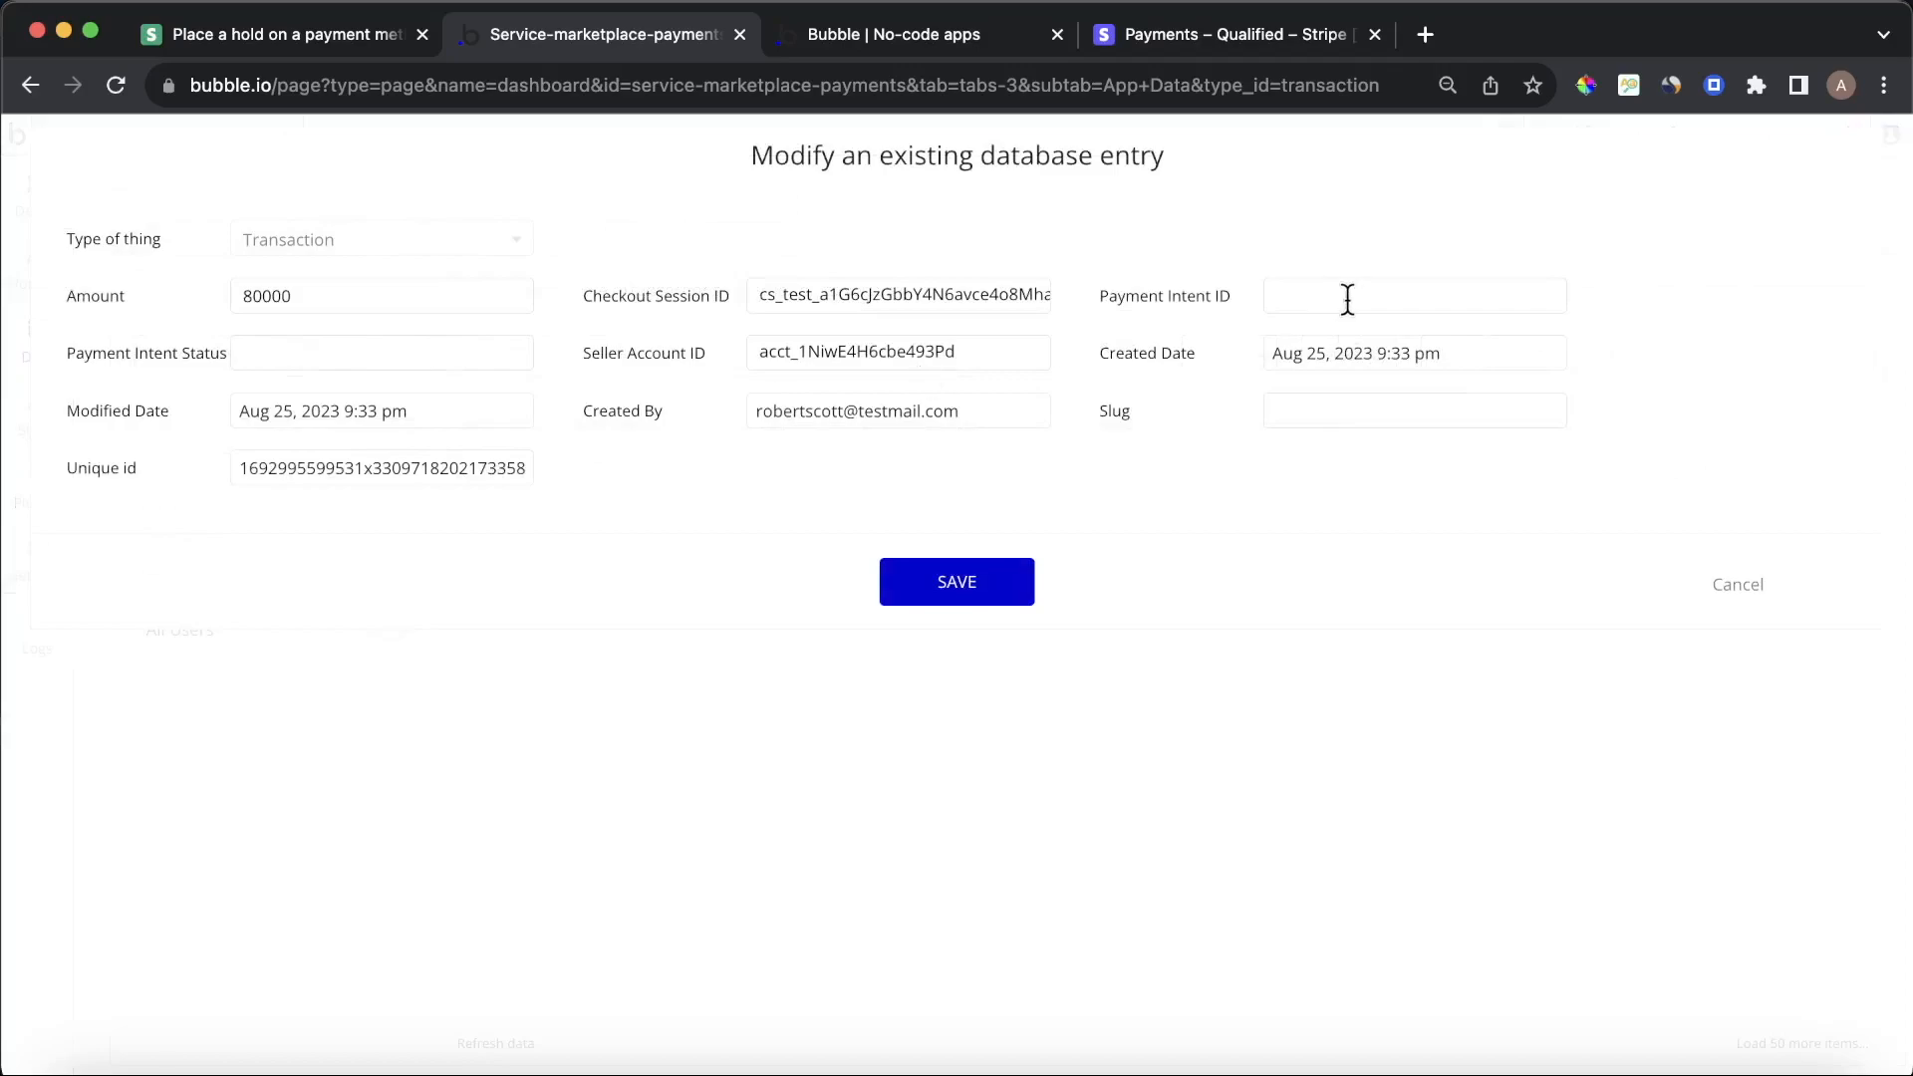
left_click(1731, 589)
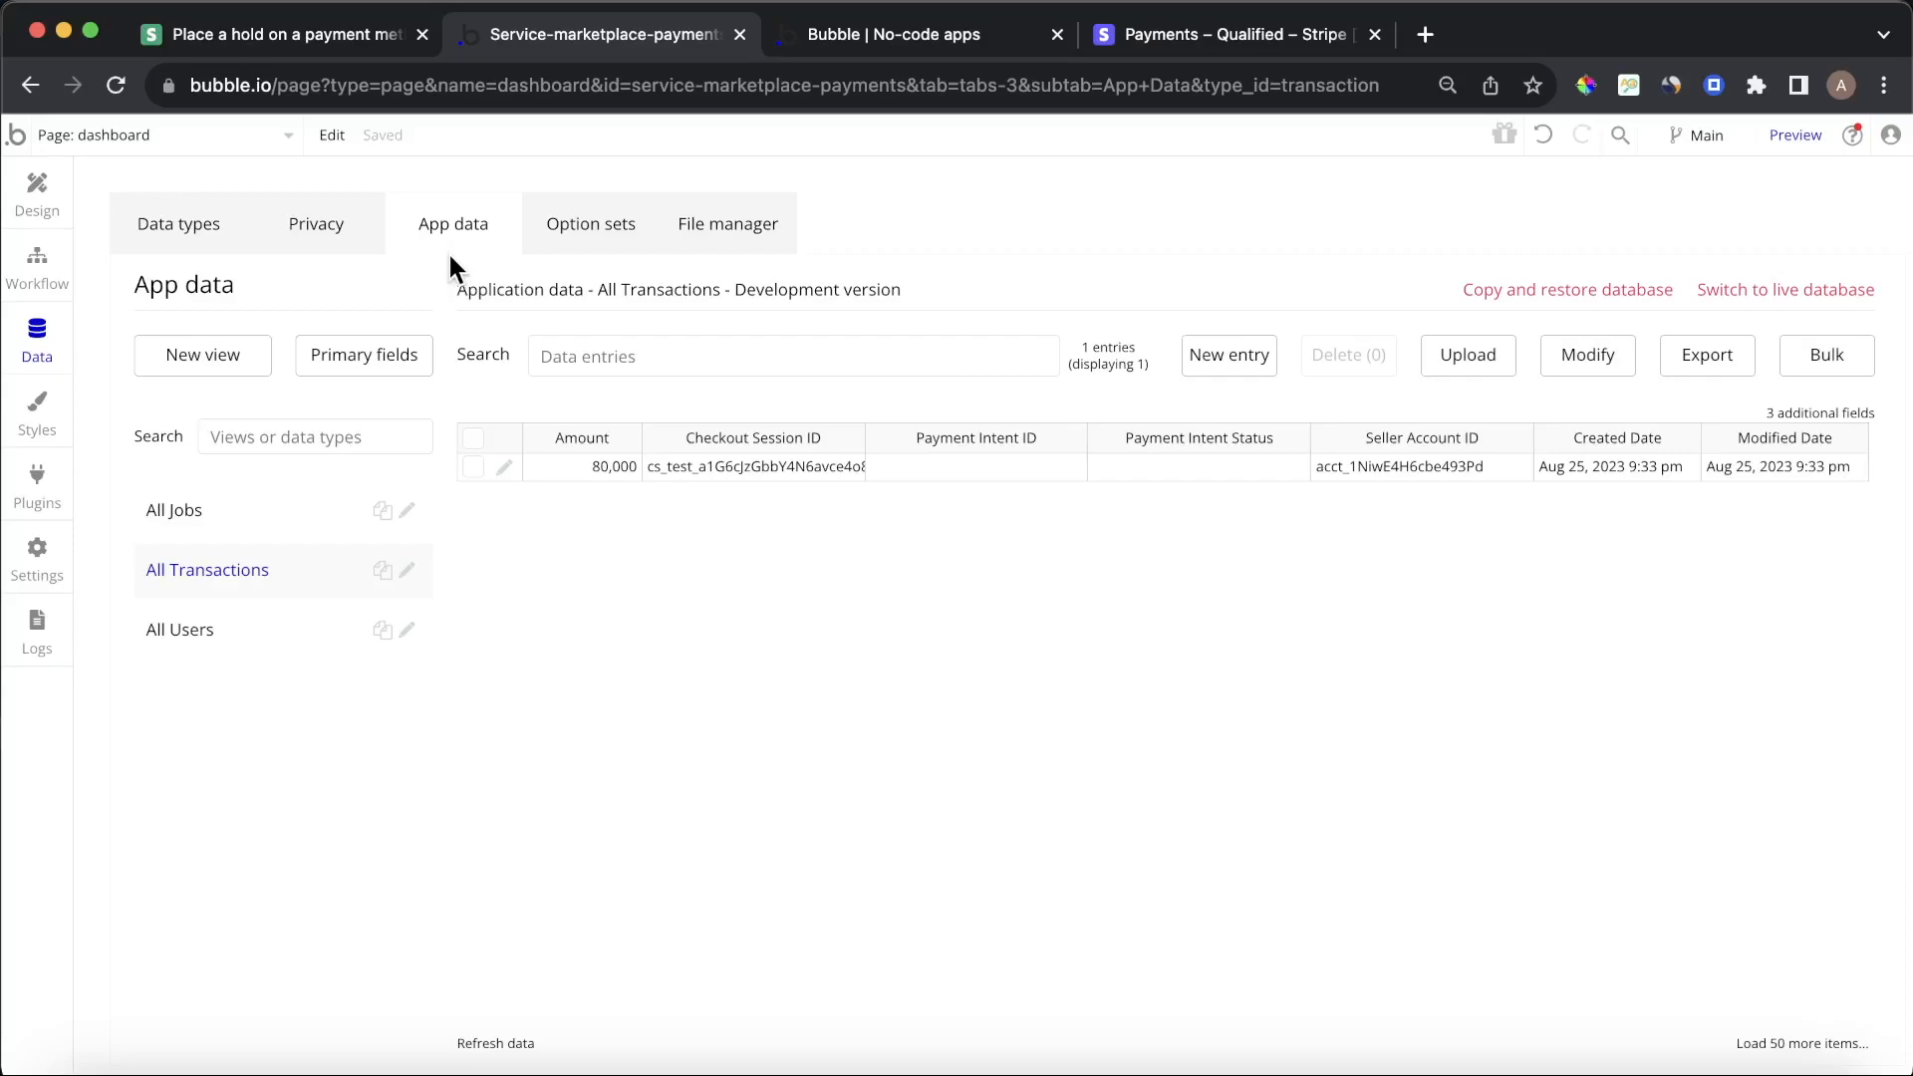
Open the Stripe Connect - Create Checkout Session action in the freelancer page's Button Hire workflow
left_click(183, 135)
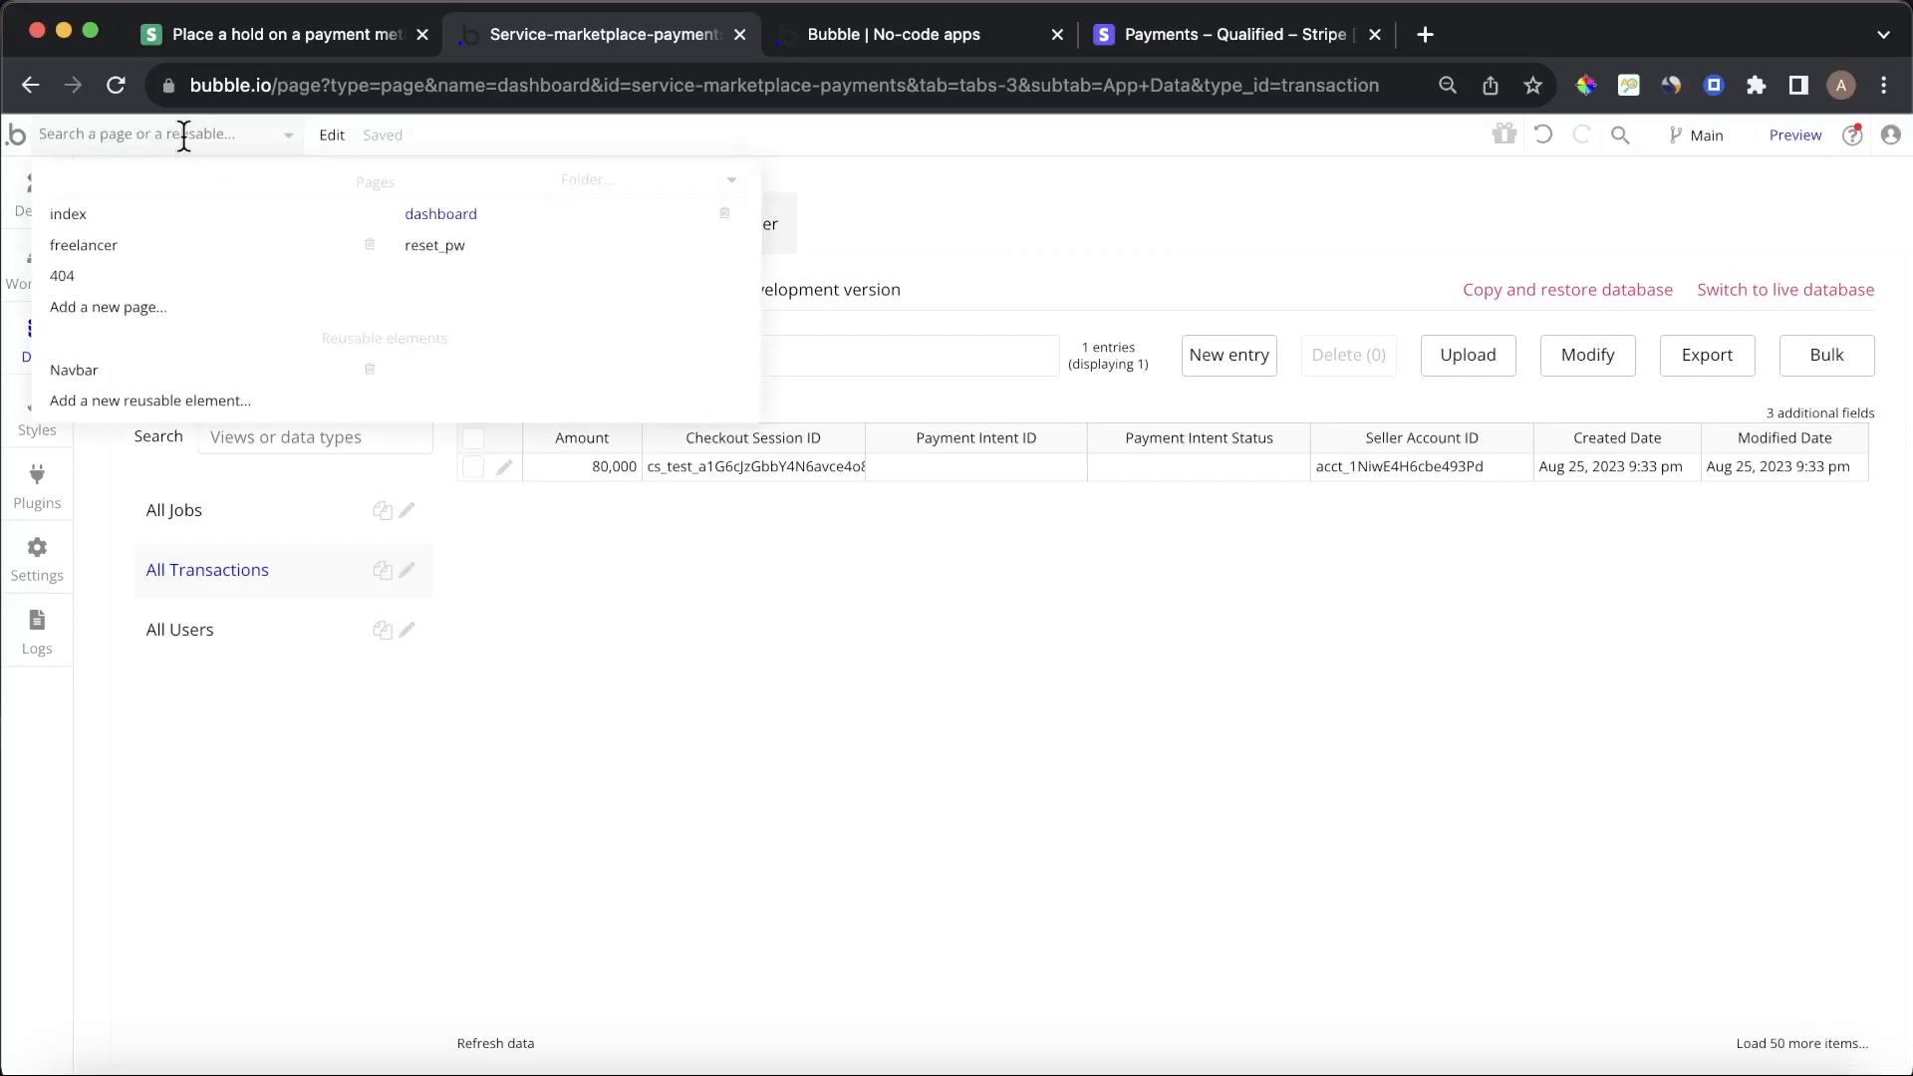
left_click(140, 249)
left_click(37, 261)
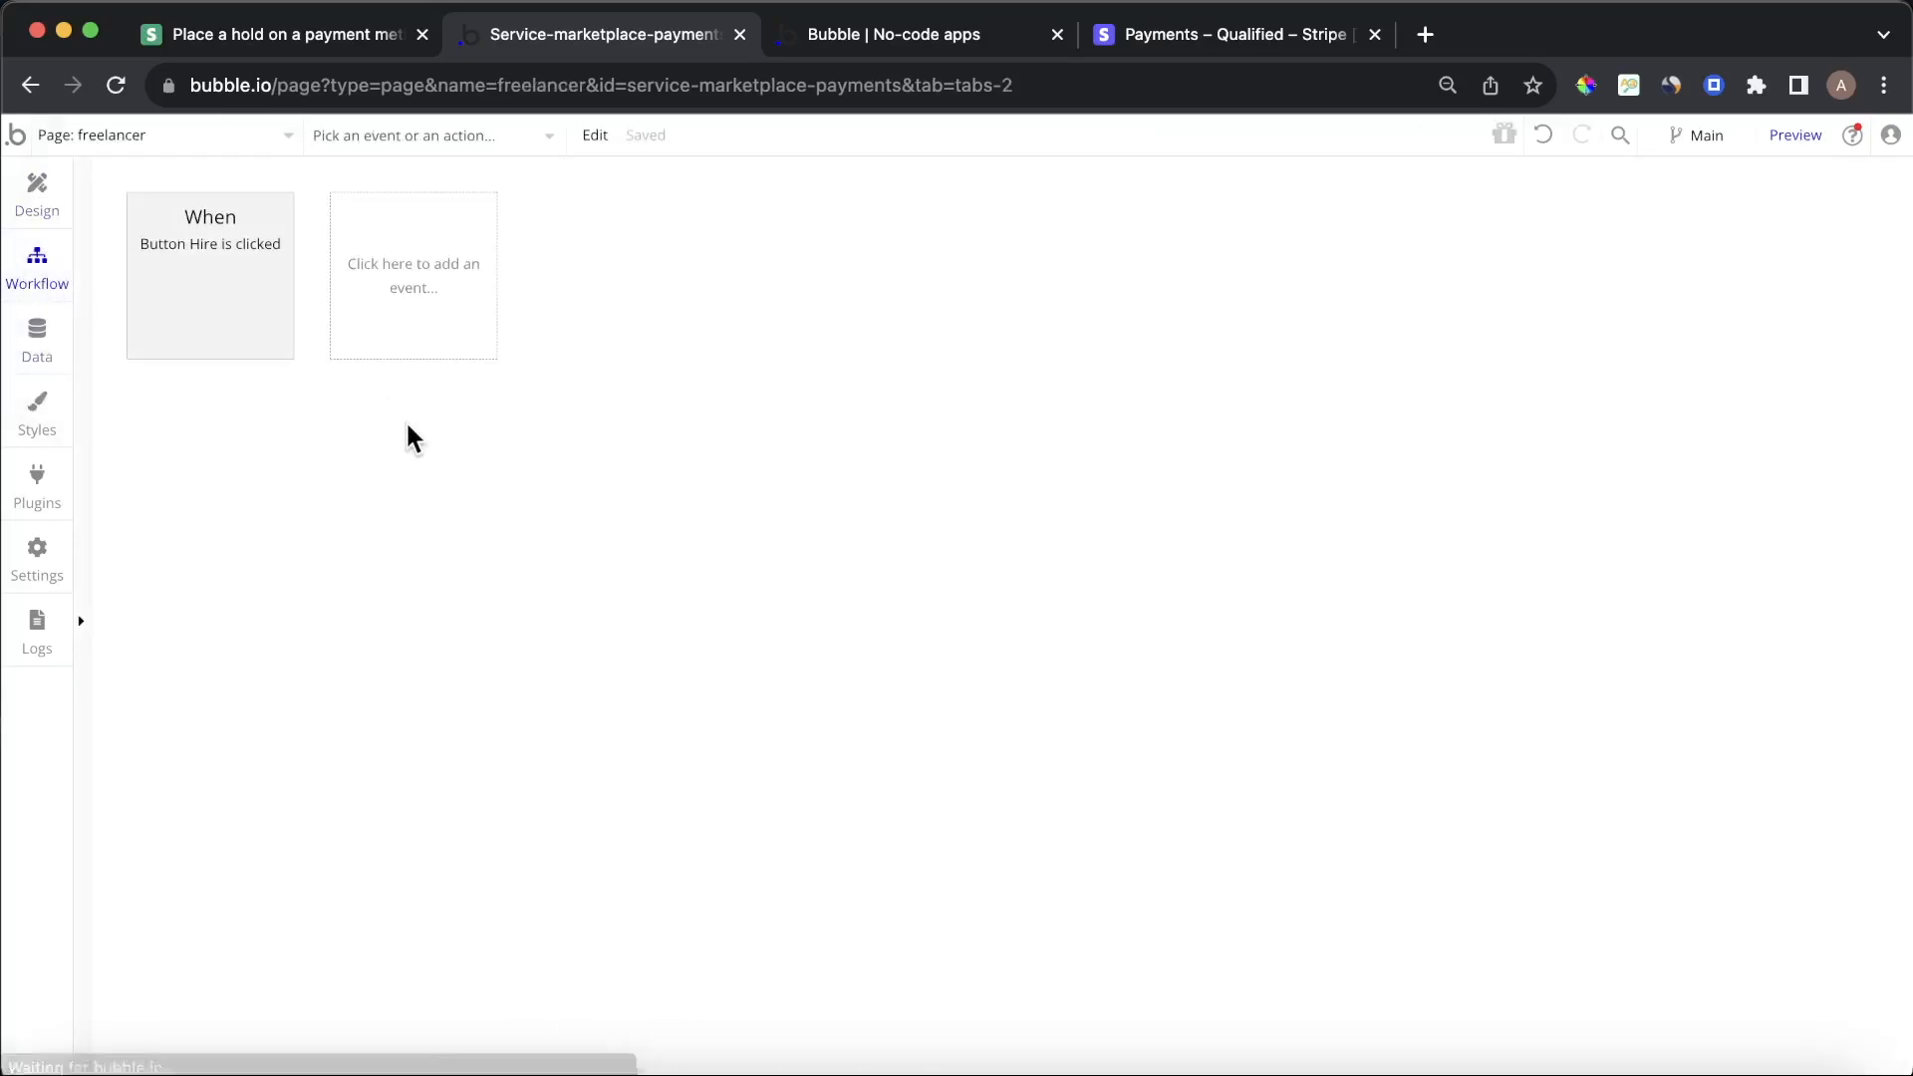
left_click(289, 340)
left_click(787, 330)
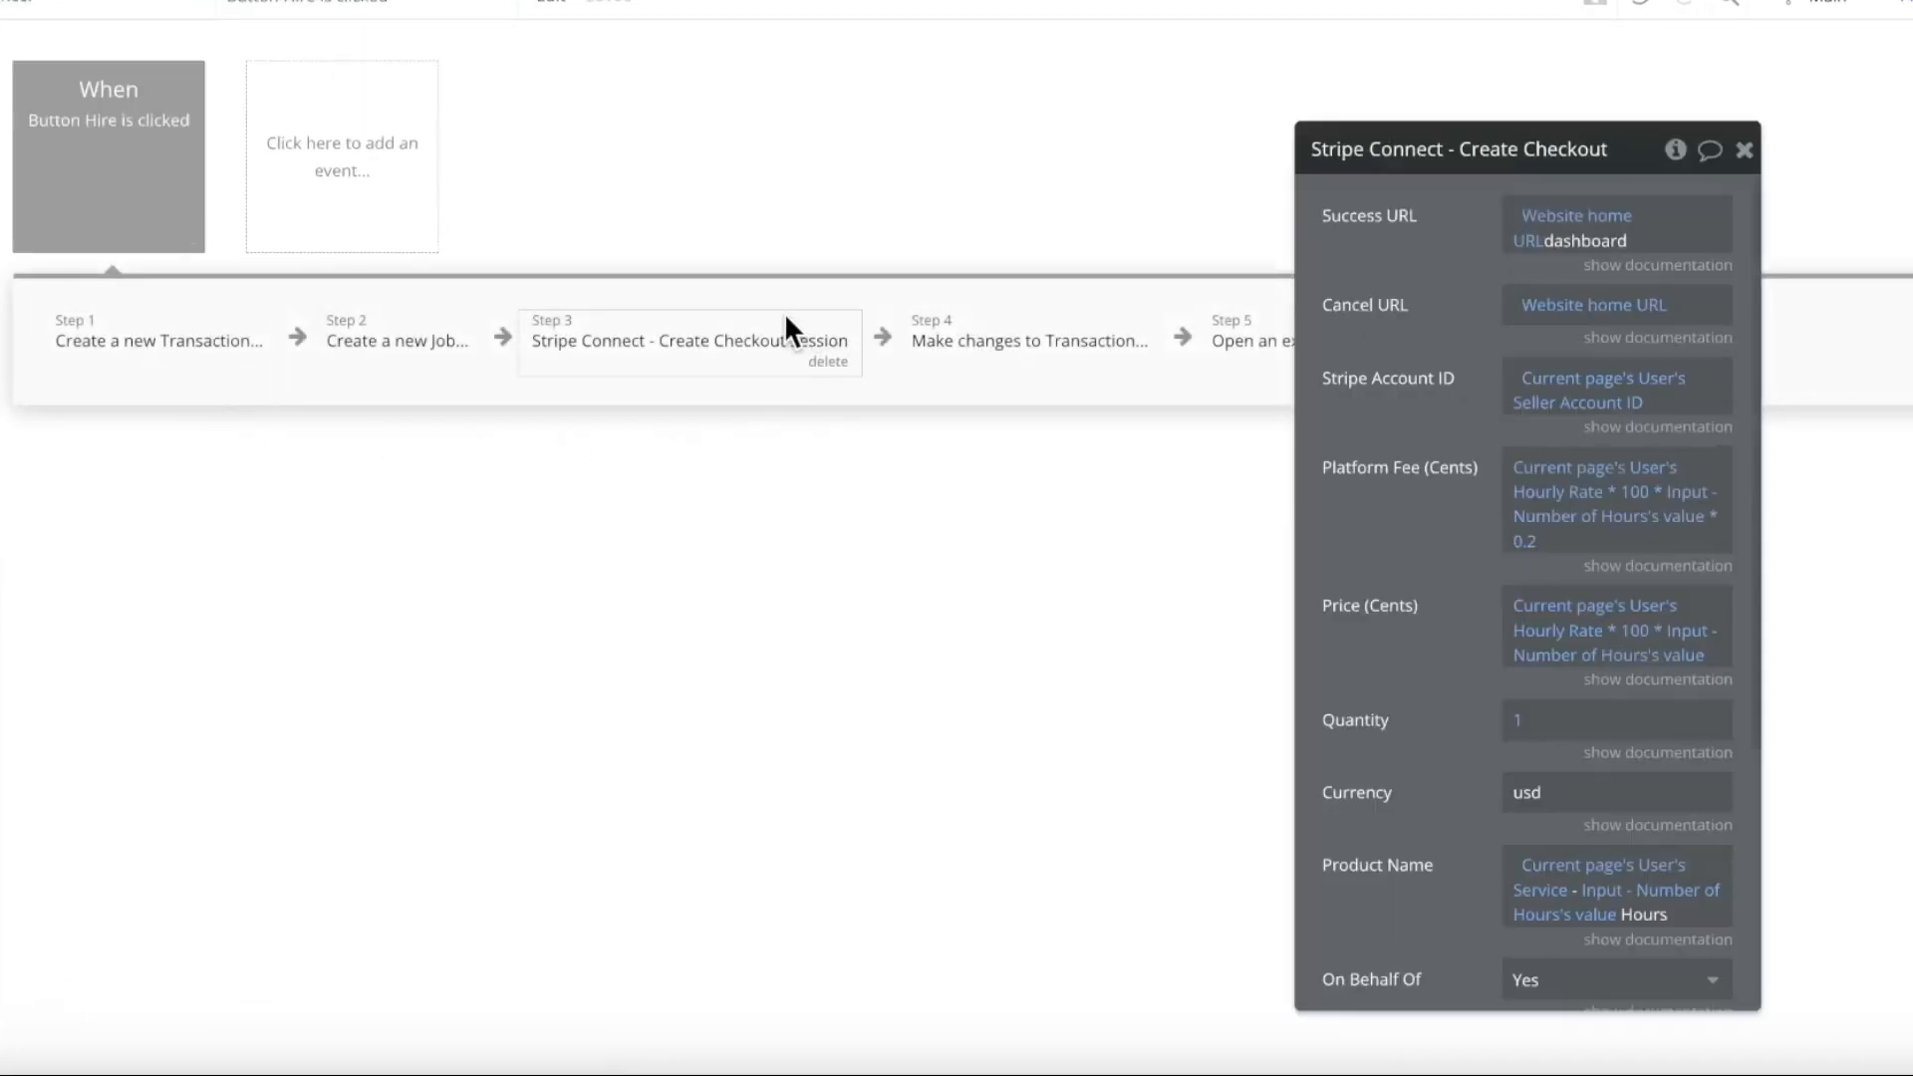
Append ?transaction= and the unique id of step 1's new Transaction to the dashboard path in the Success URL
double_click(1673, 240)
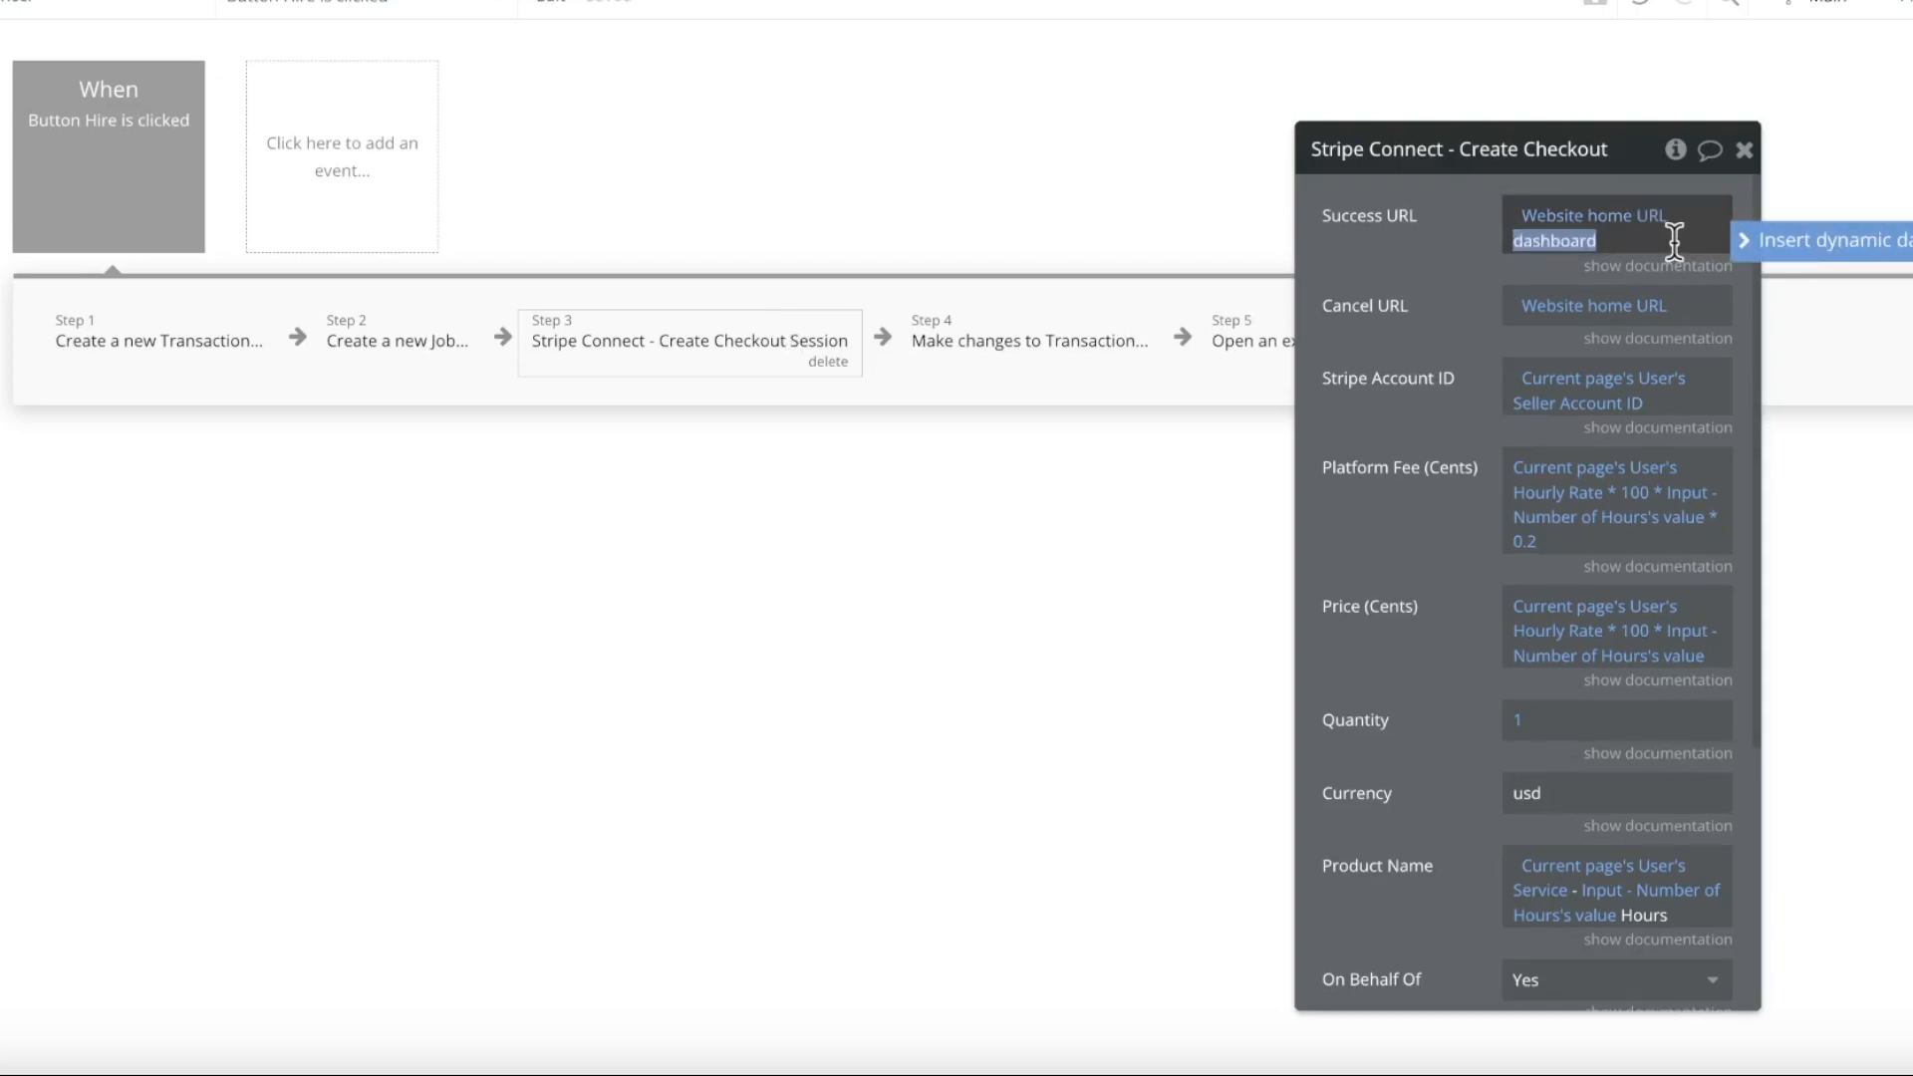
key("Right")
type("?transaction")
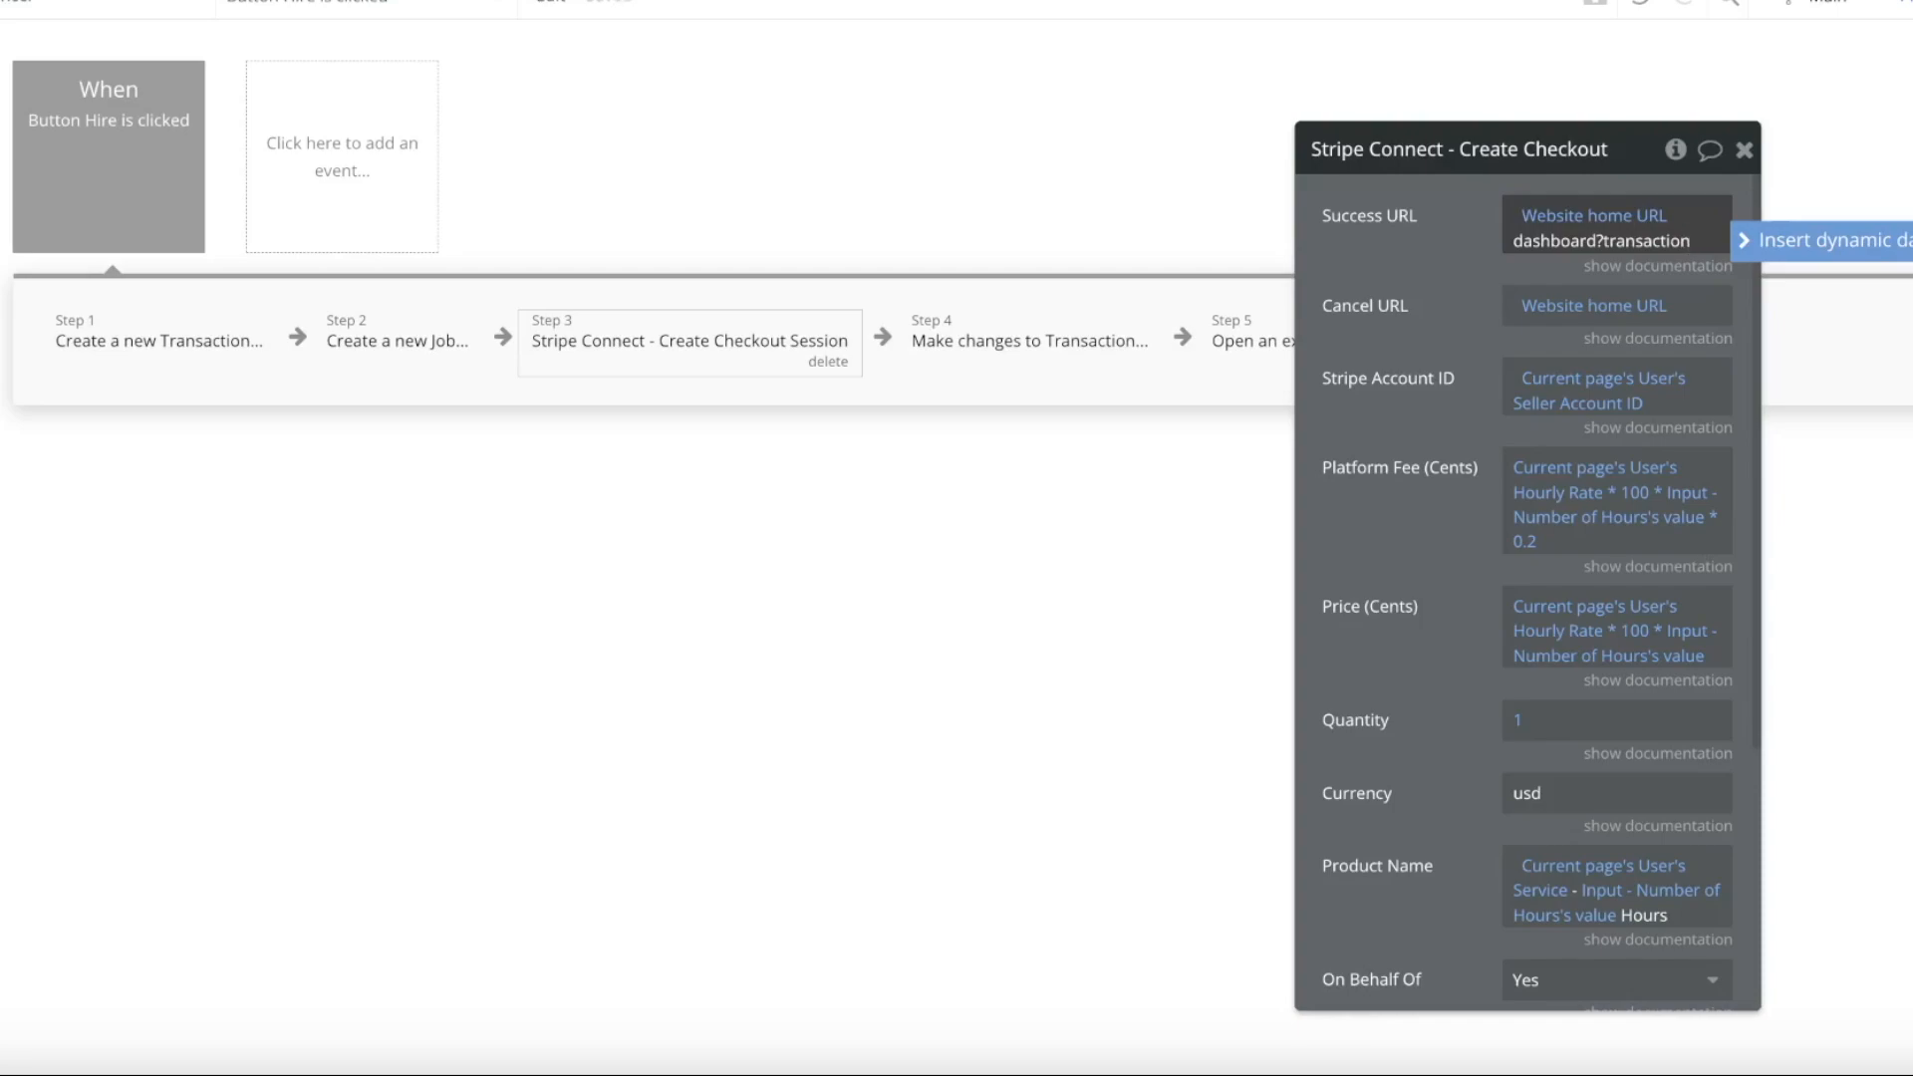
type("=")
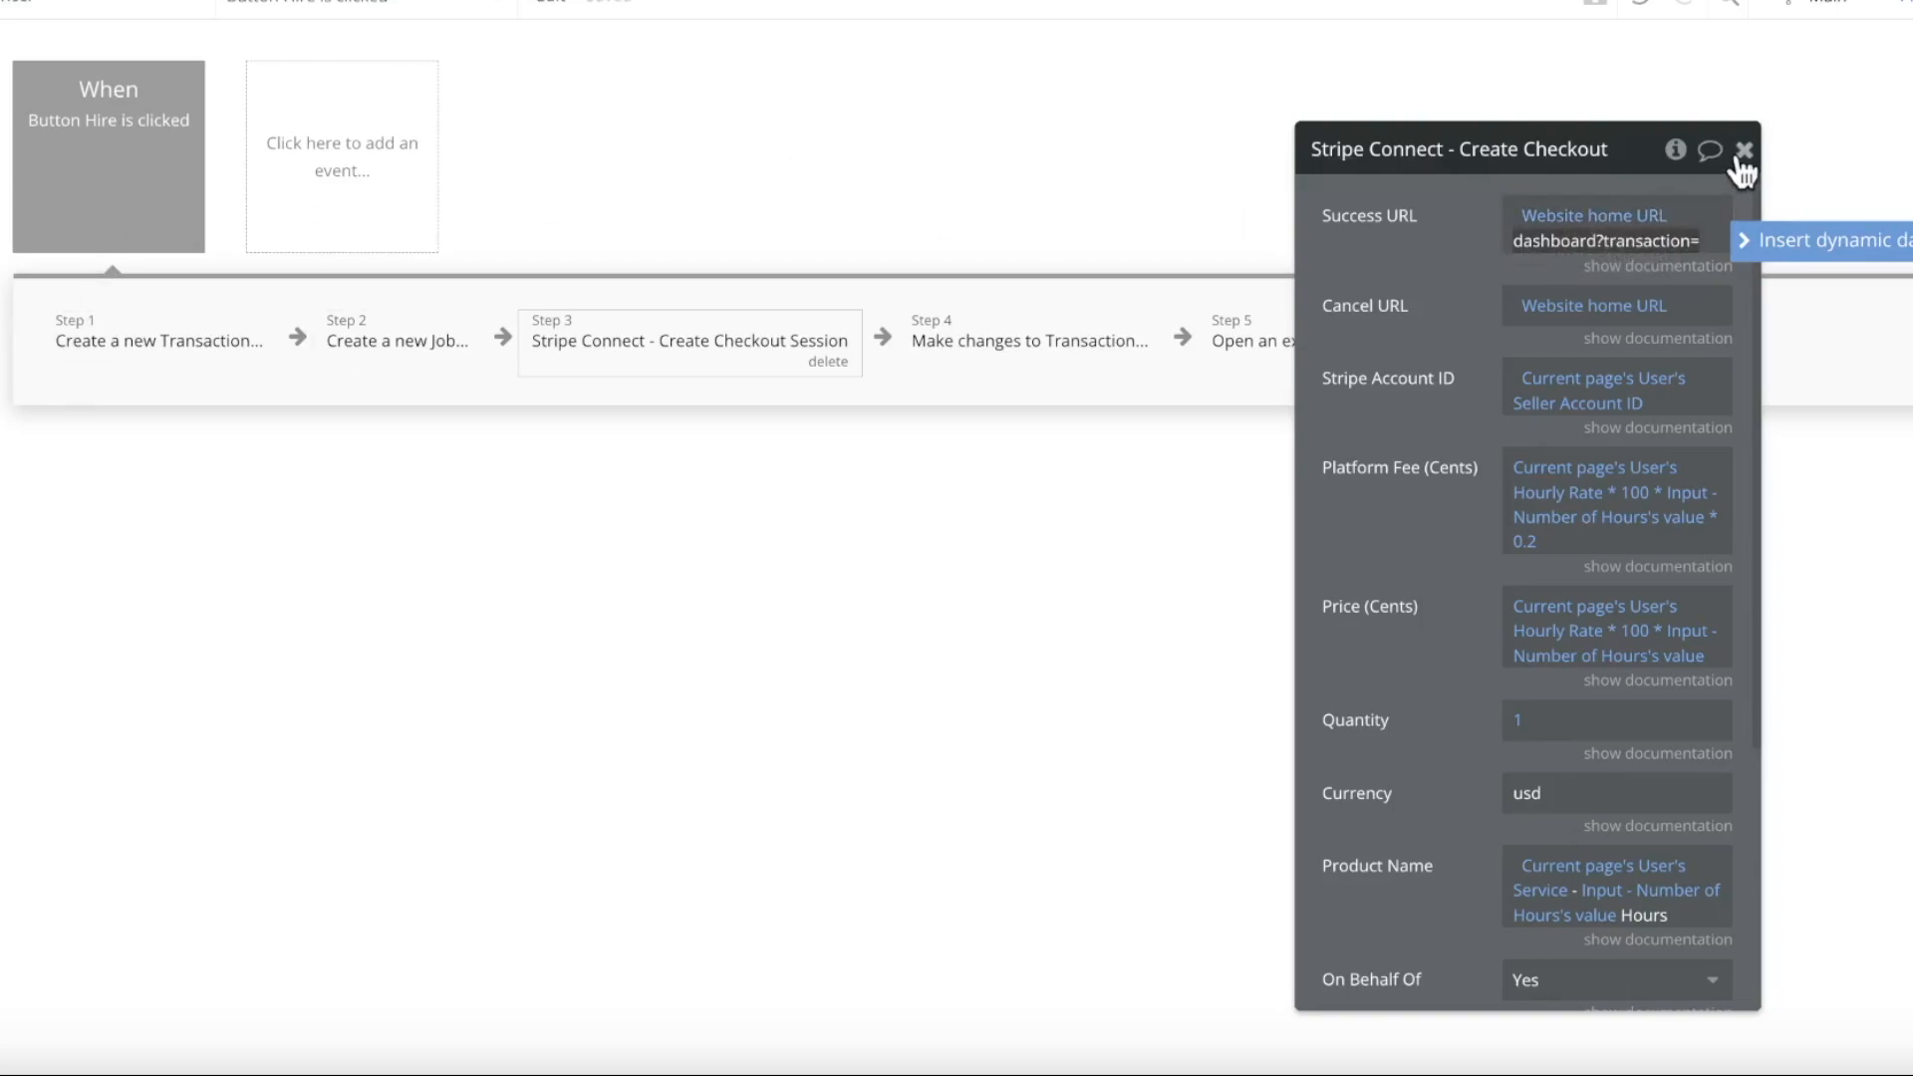
left_click(1790, 239)
type("un")
key("BackSpace")
key("BackSpace")
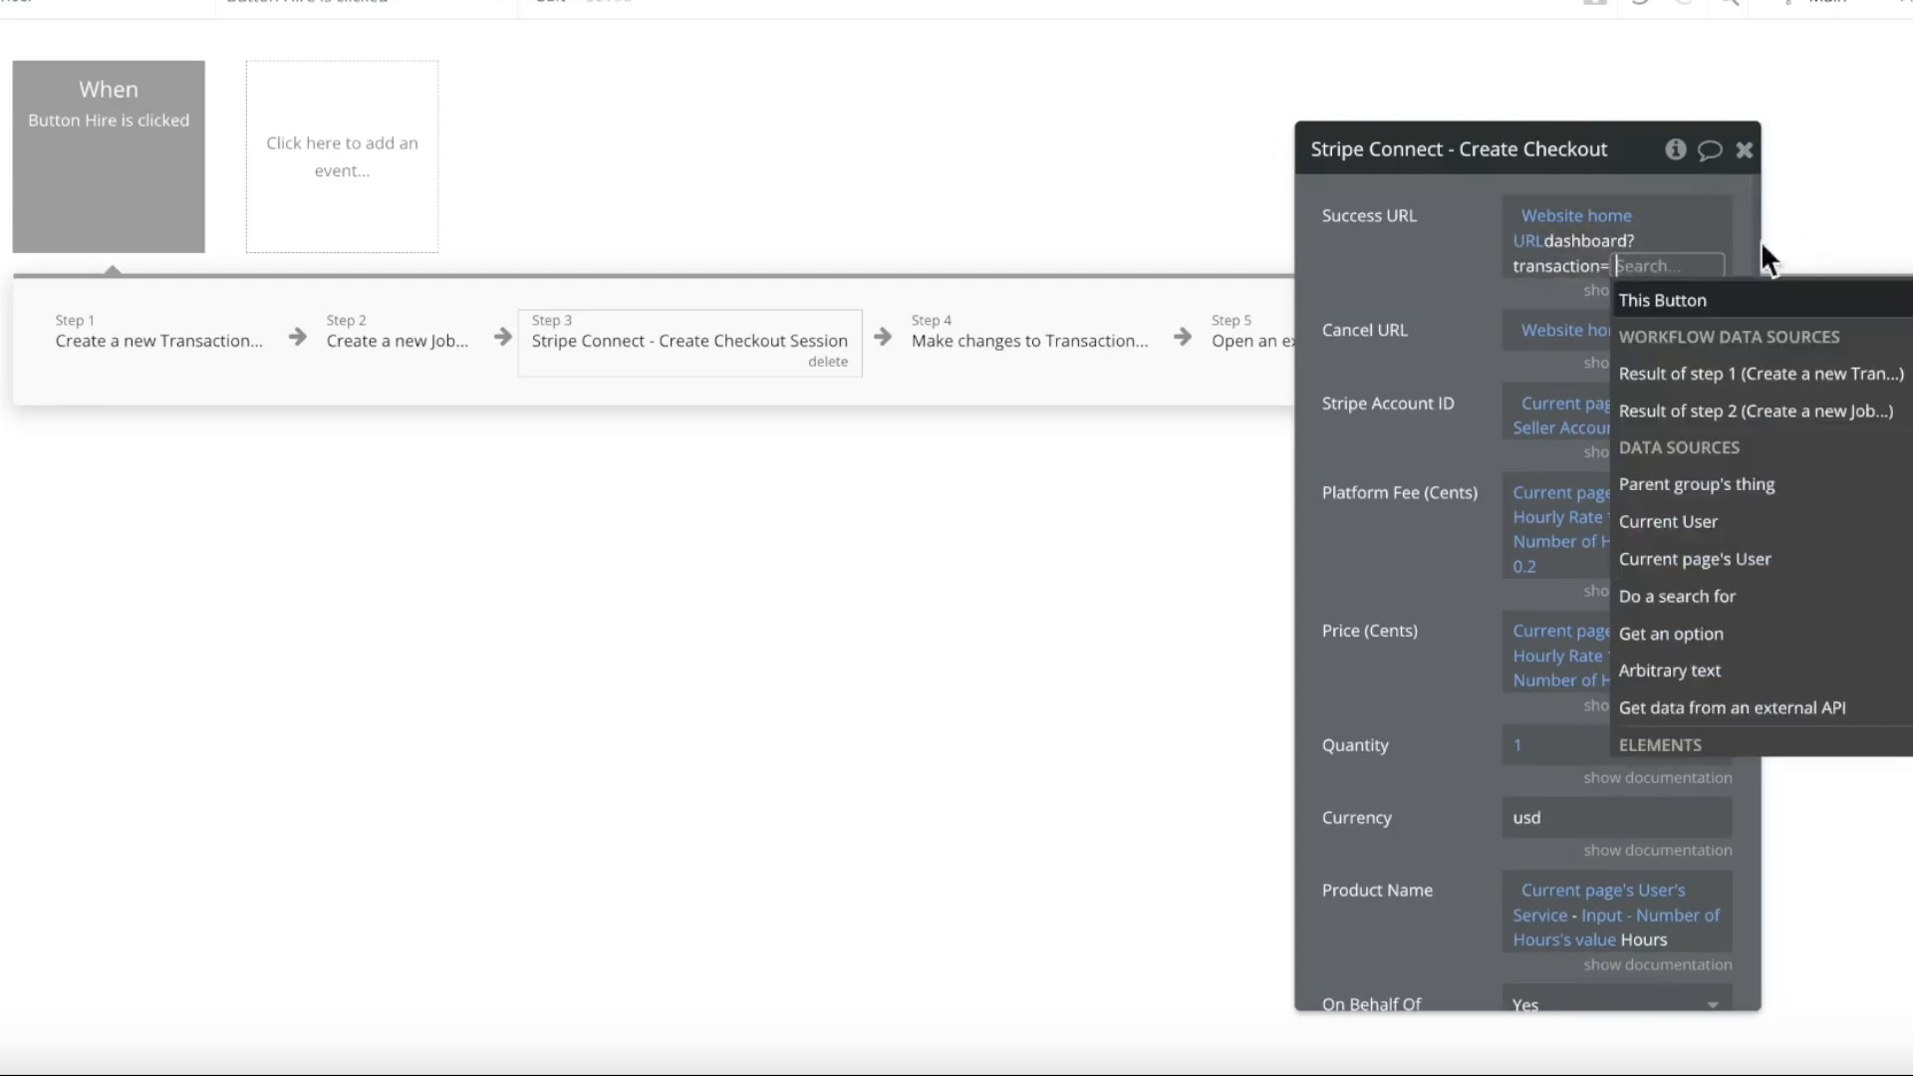
left_click(1730, 374)
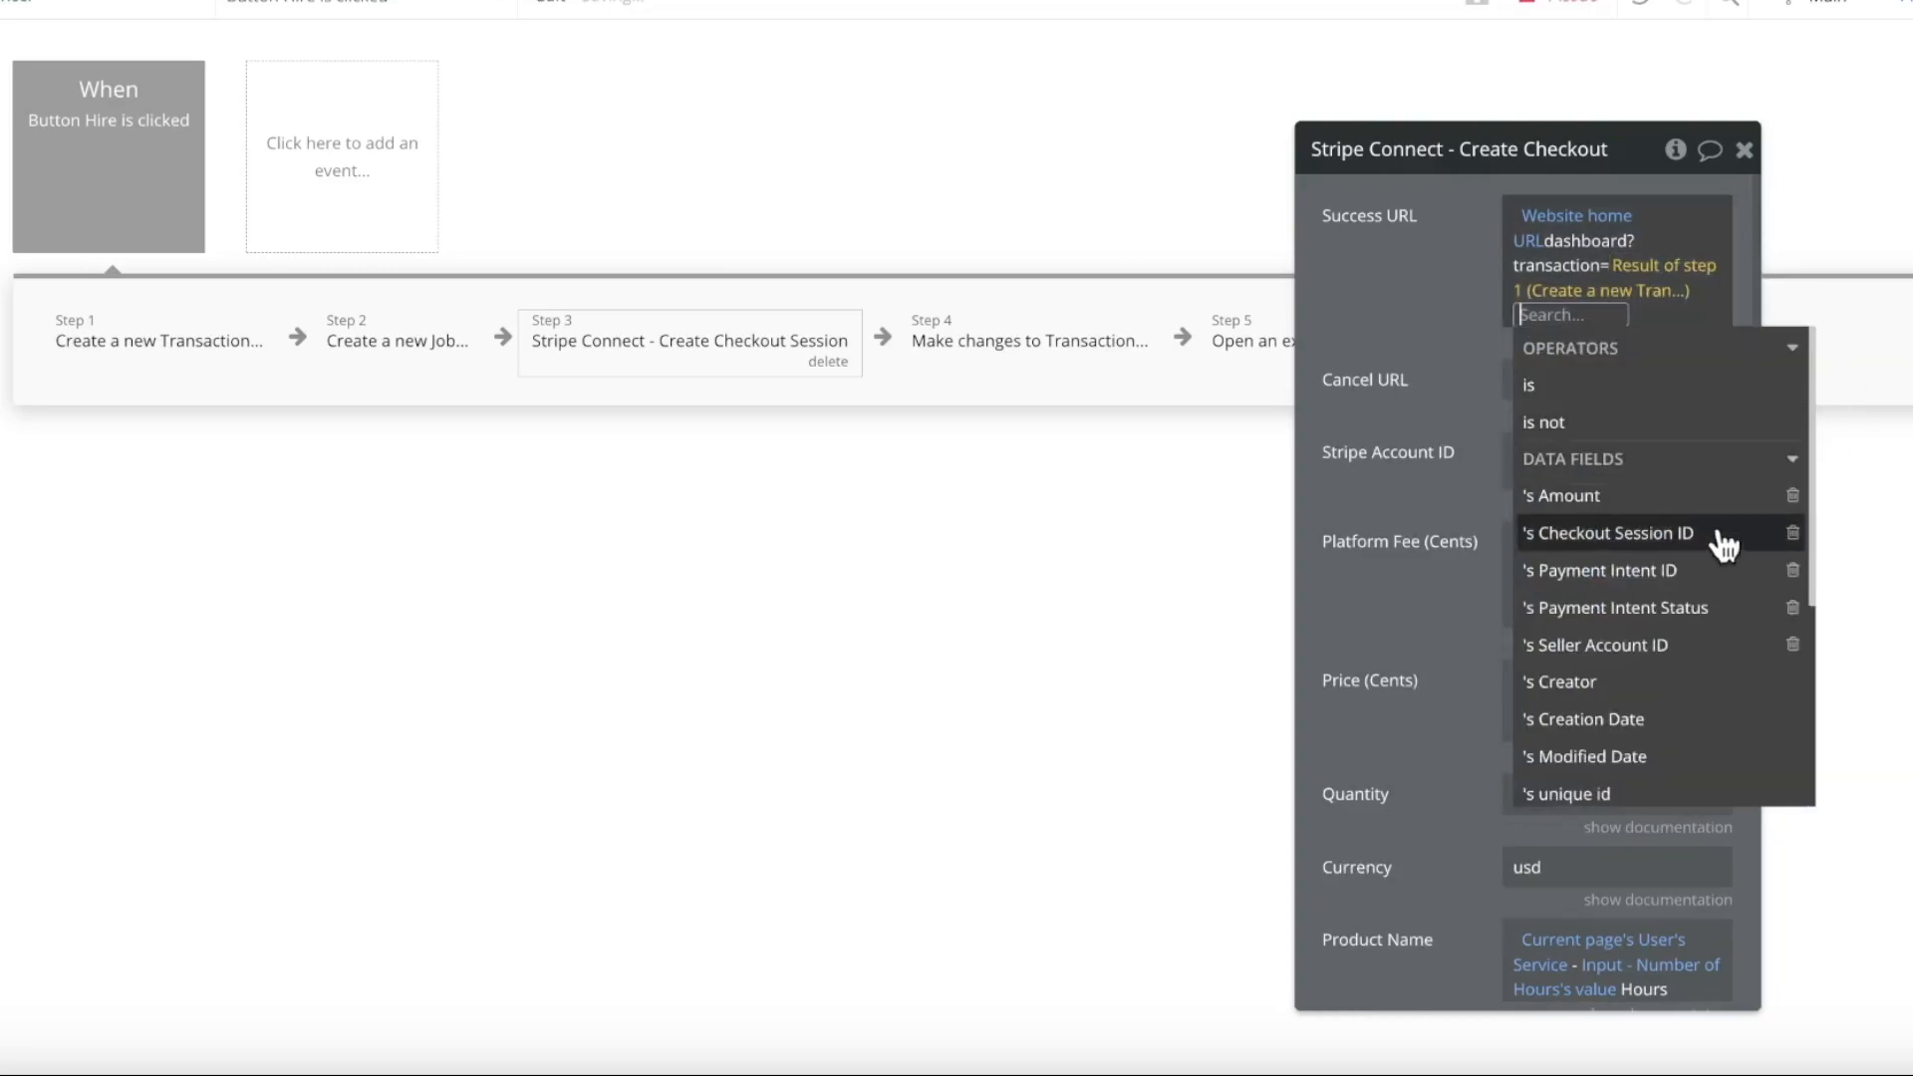
left_click(1678, 794)
left_click(1399, 355)
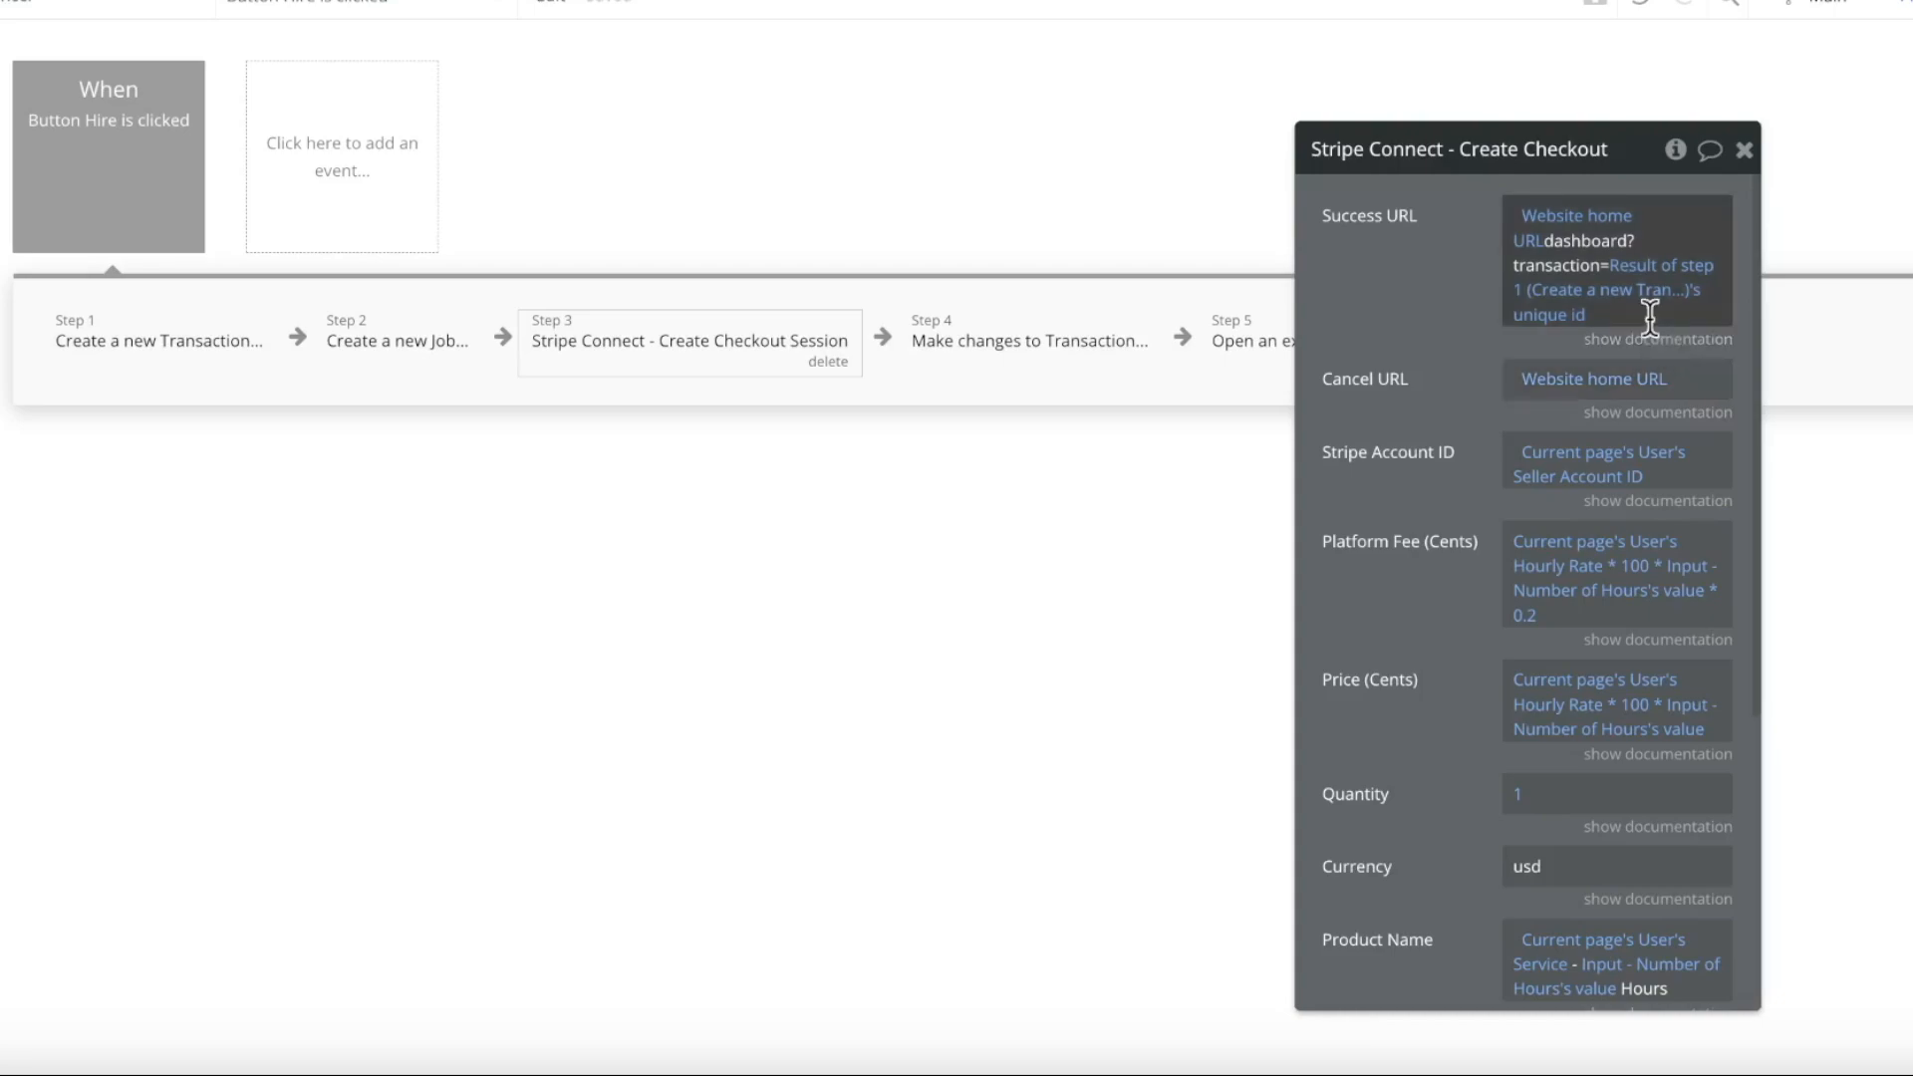
Append ?transaction= and the unique id of step 1's new Transaction to the Website home URL in the Cancel URL
left_click(1708, 376)
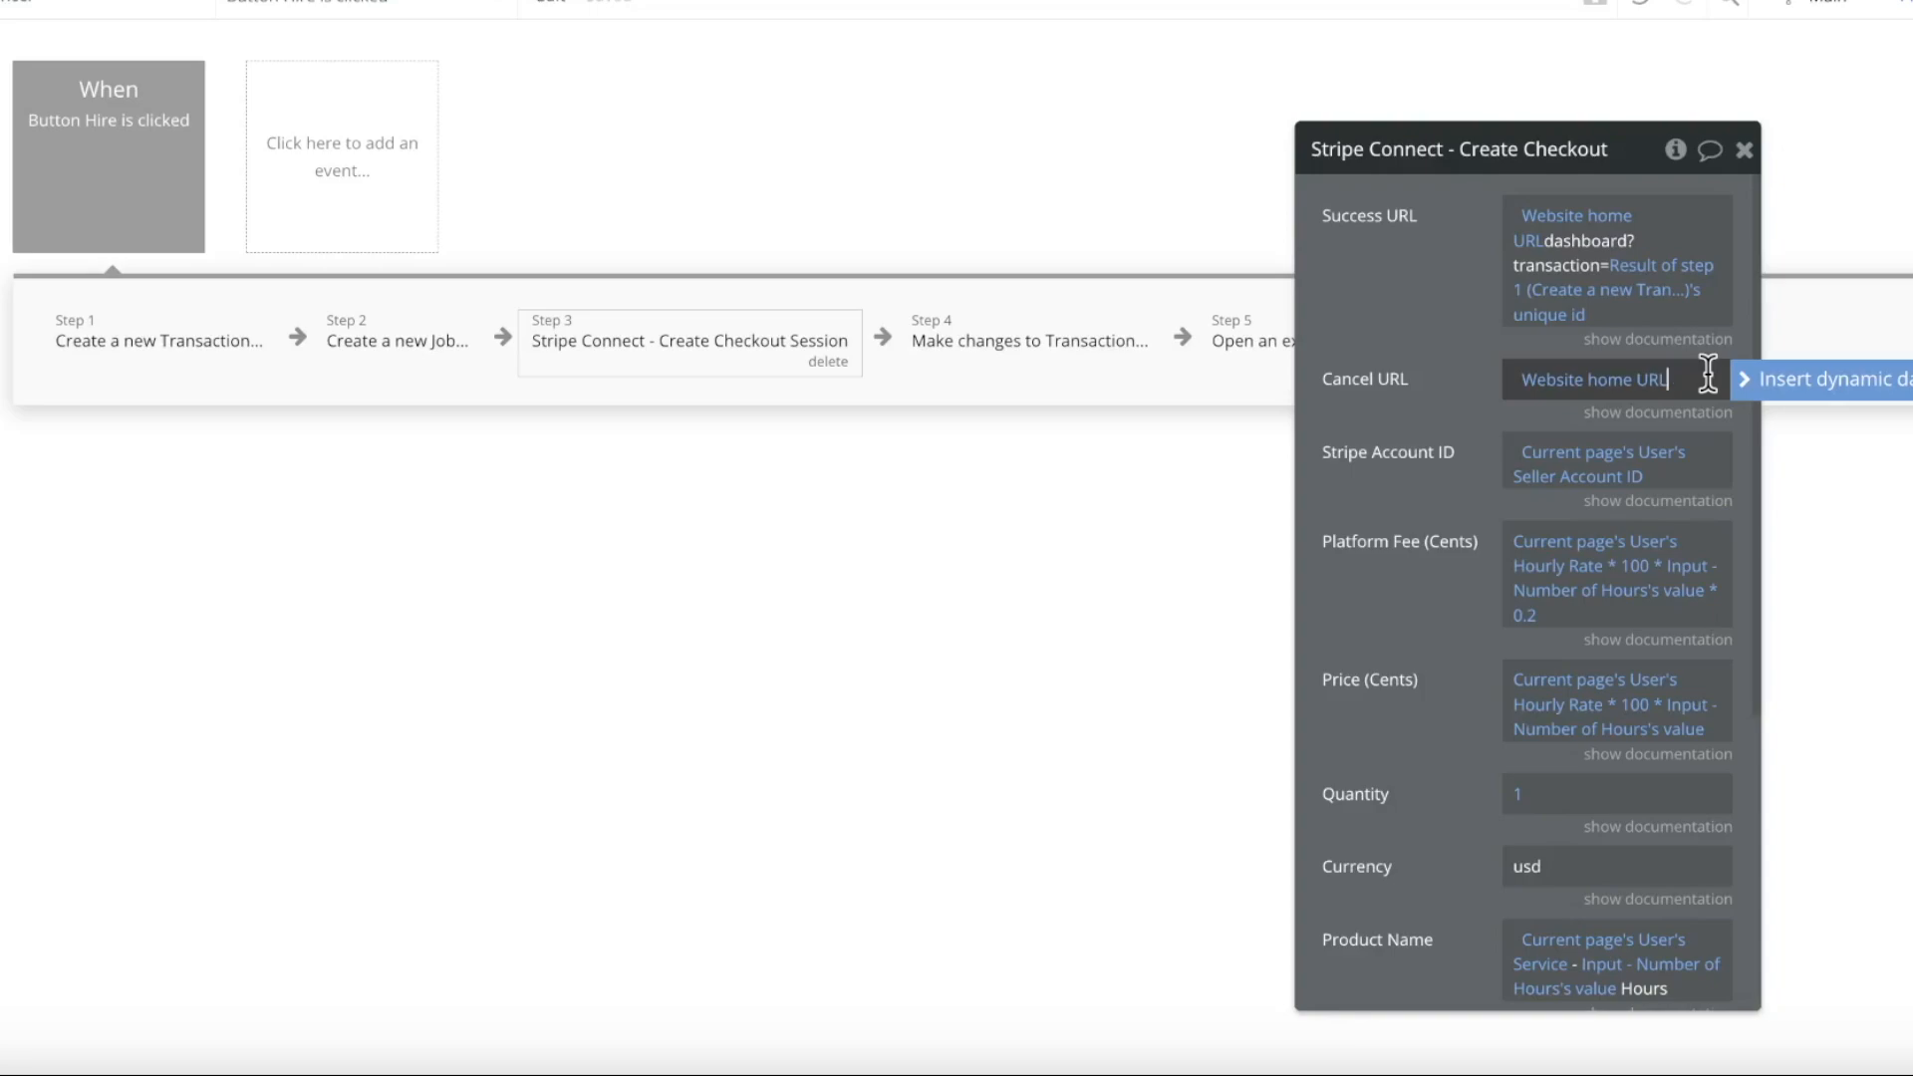
type("?transation")
key("BackSpace")
key("BackSpace")
key("BackSpace")
key("BackSpace")
type("ction")
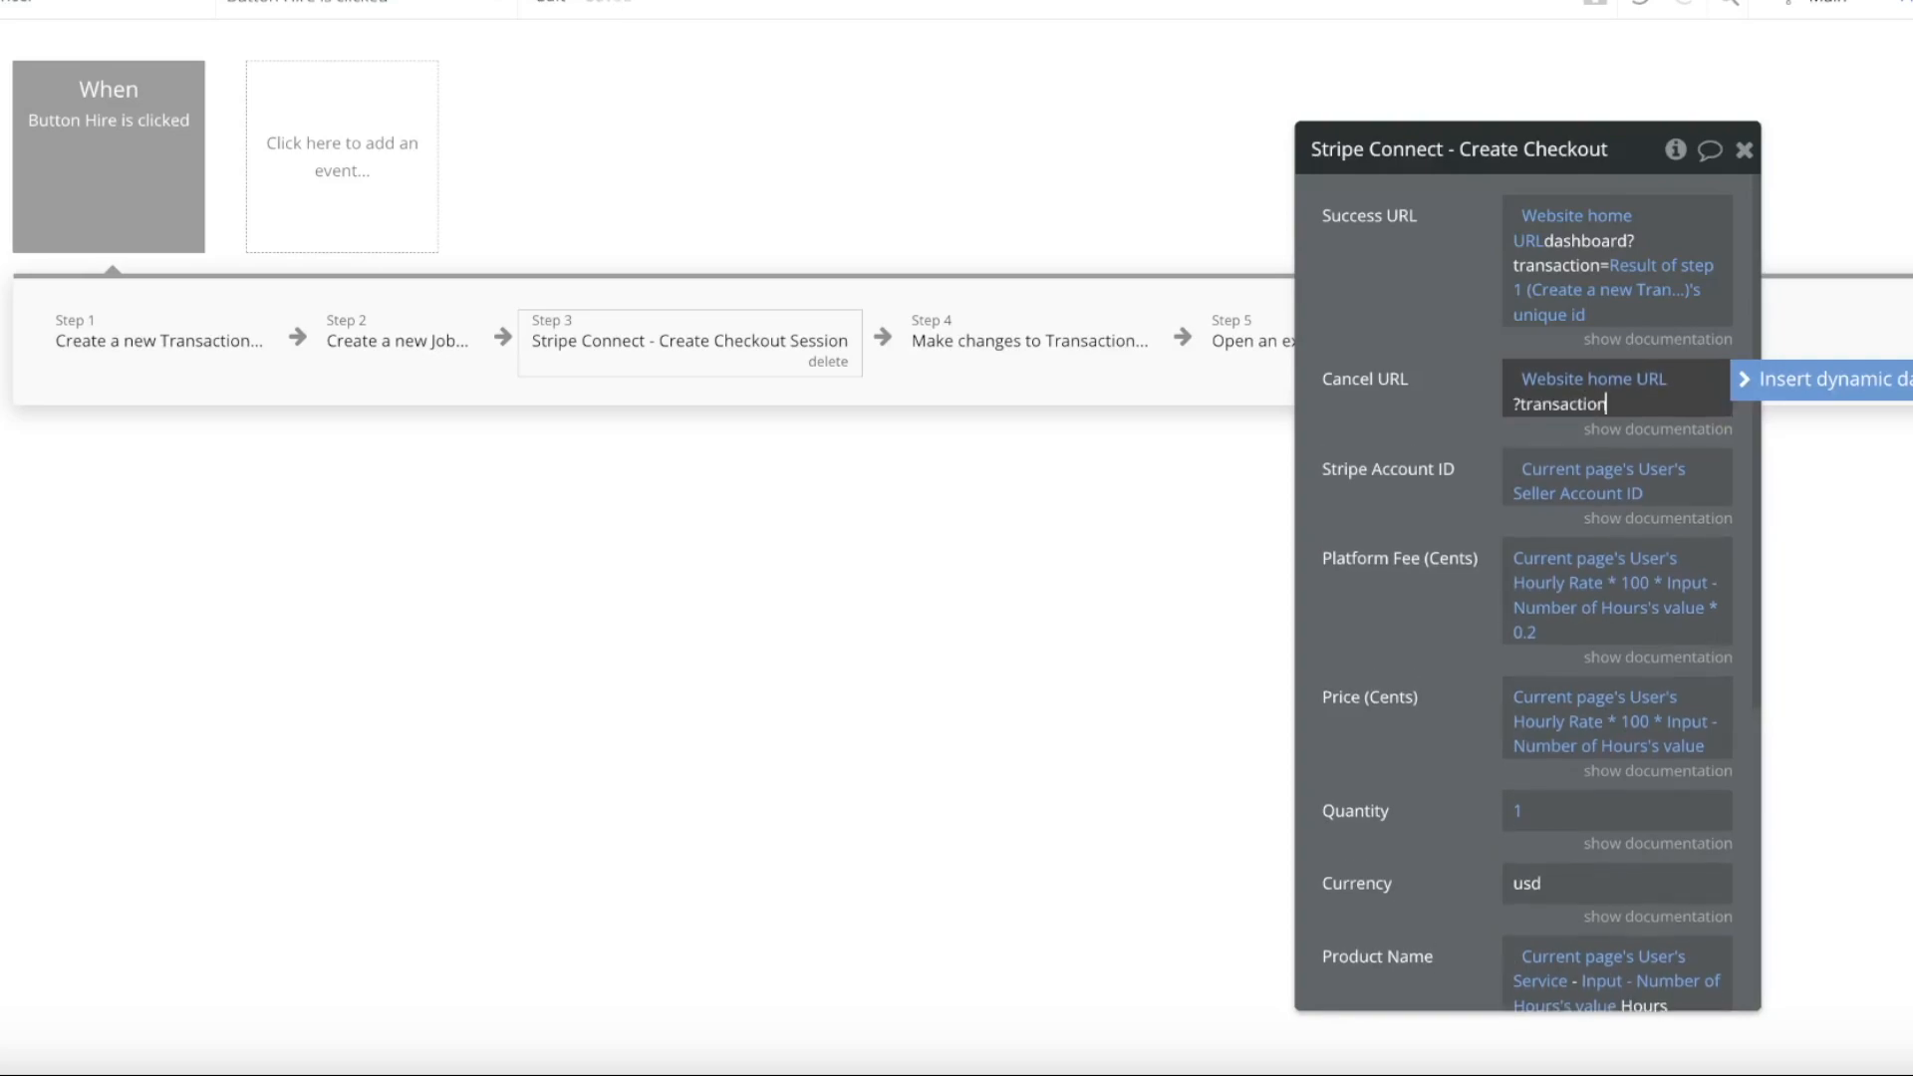
type("=")
left_click(1751, 379)
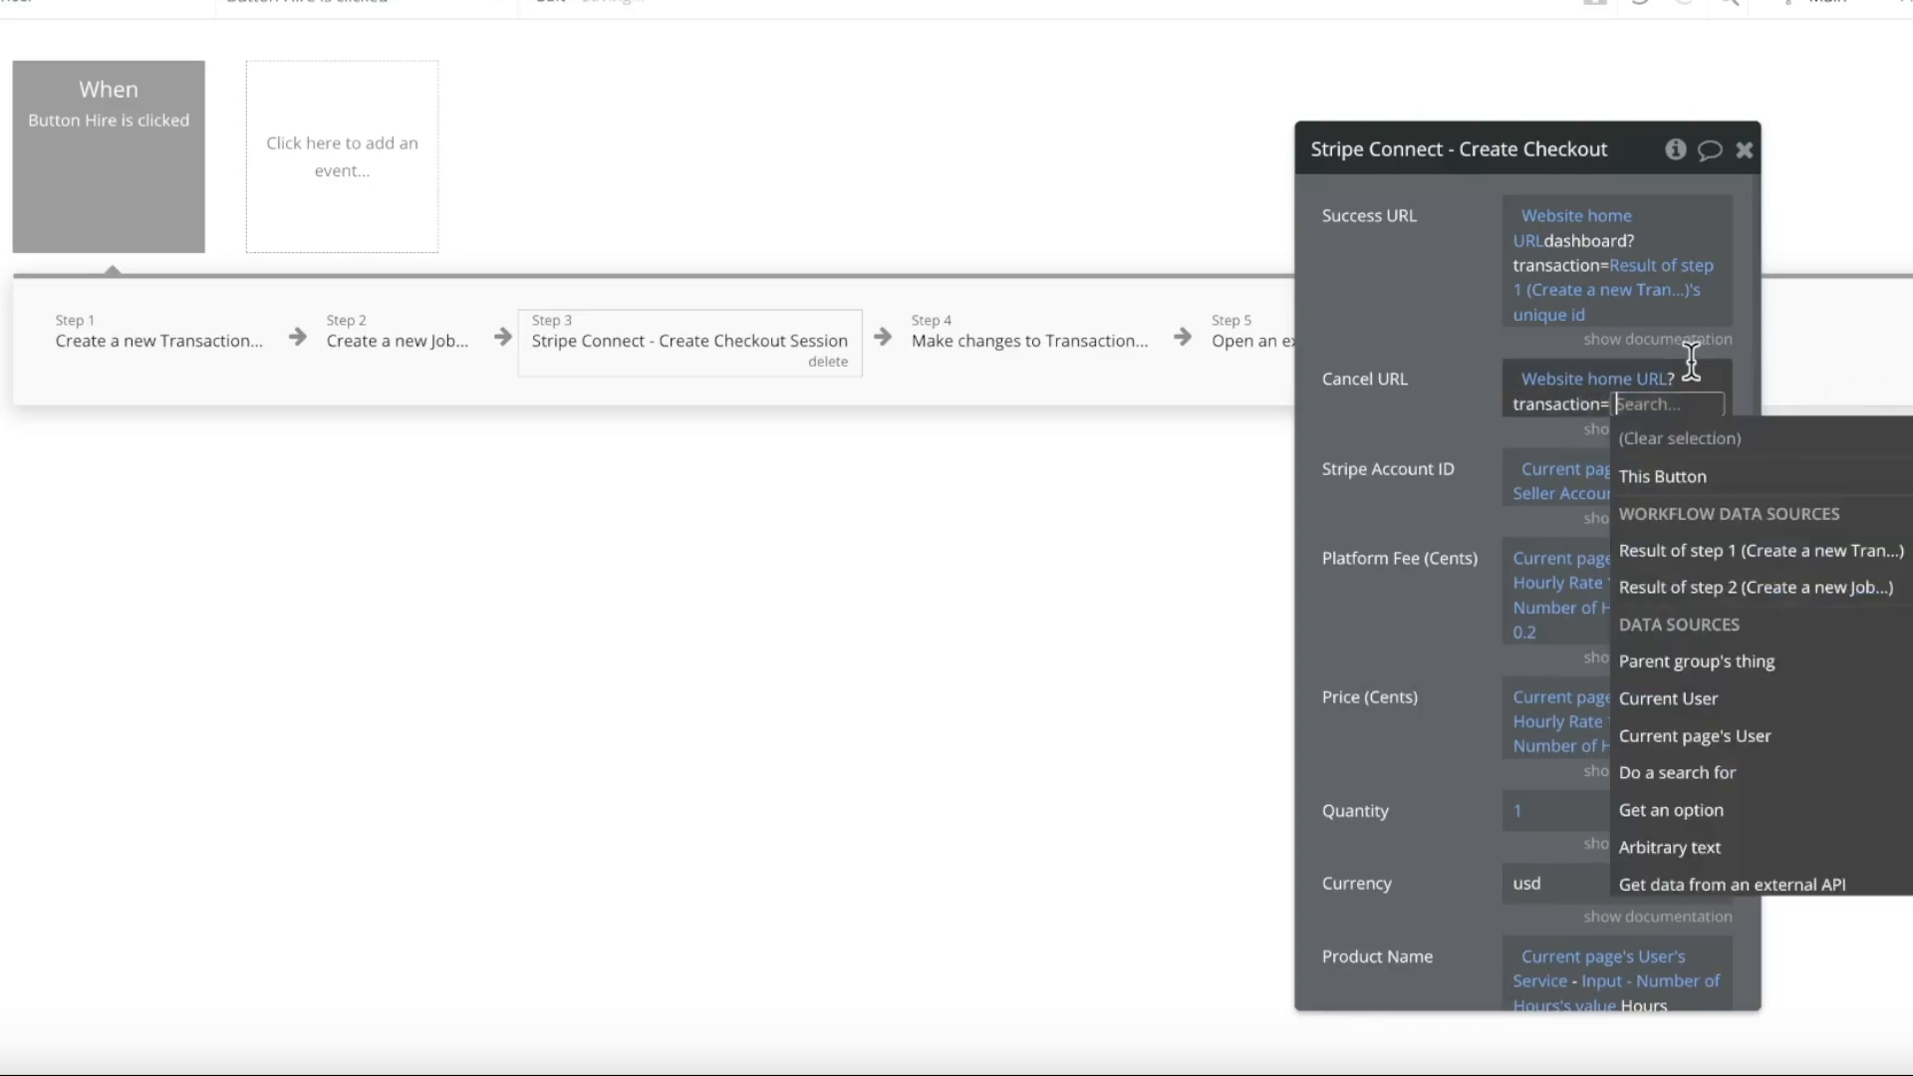
left_click(1836, 566)
type("un")
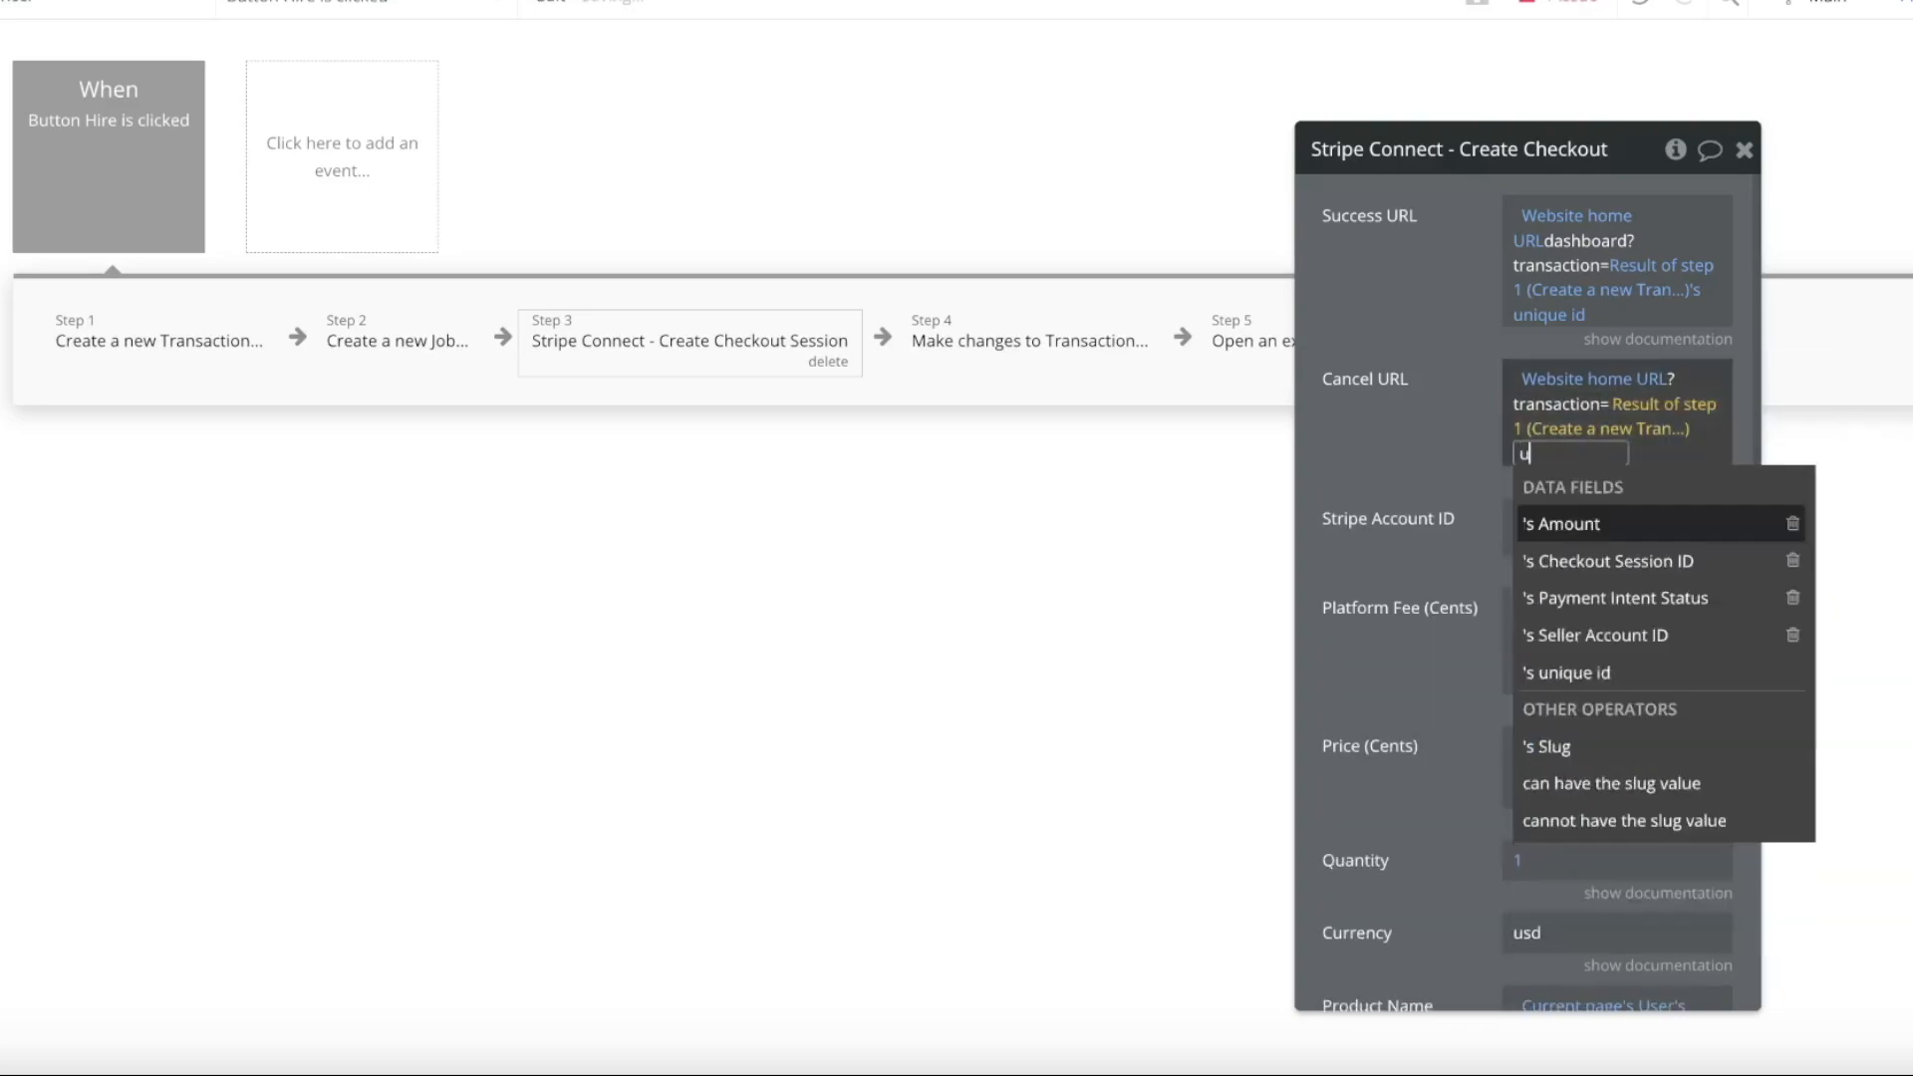
left_click(1574, 598)
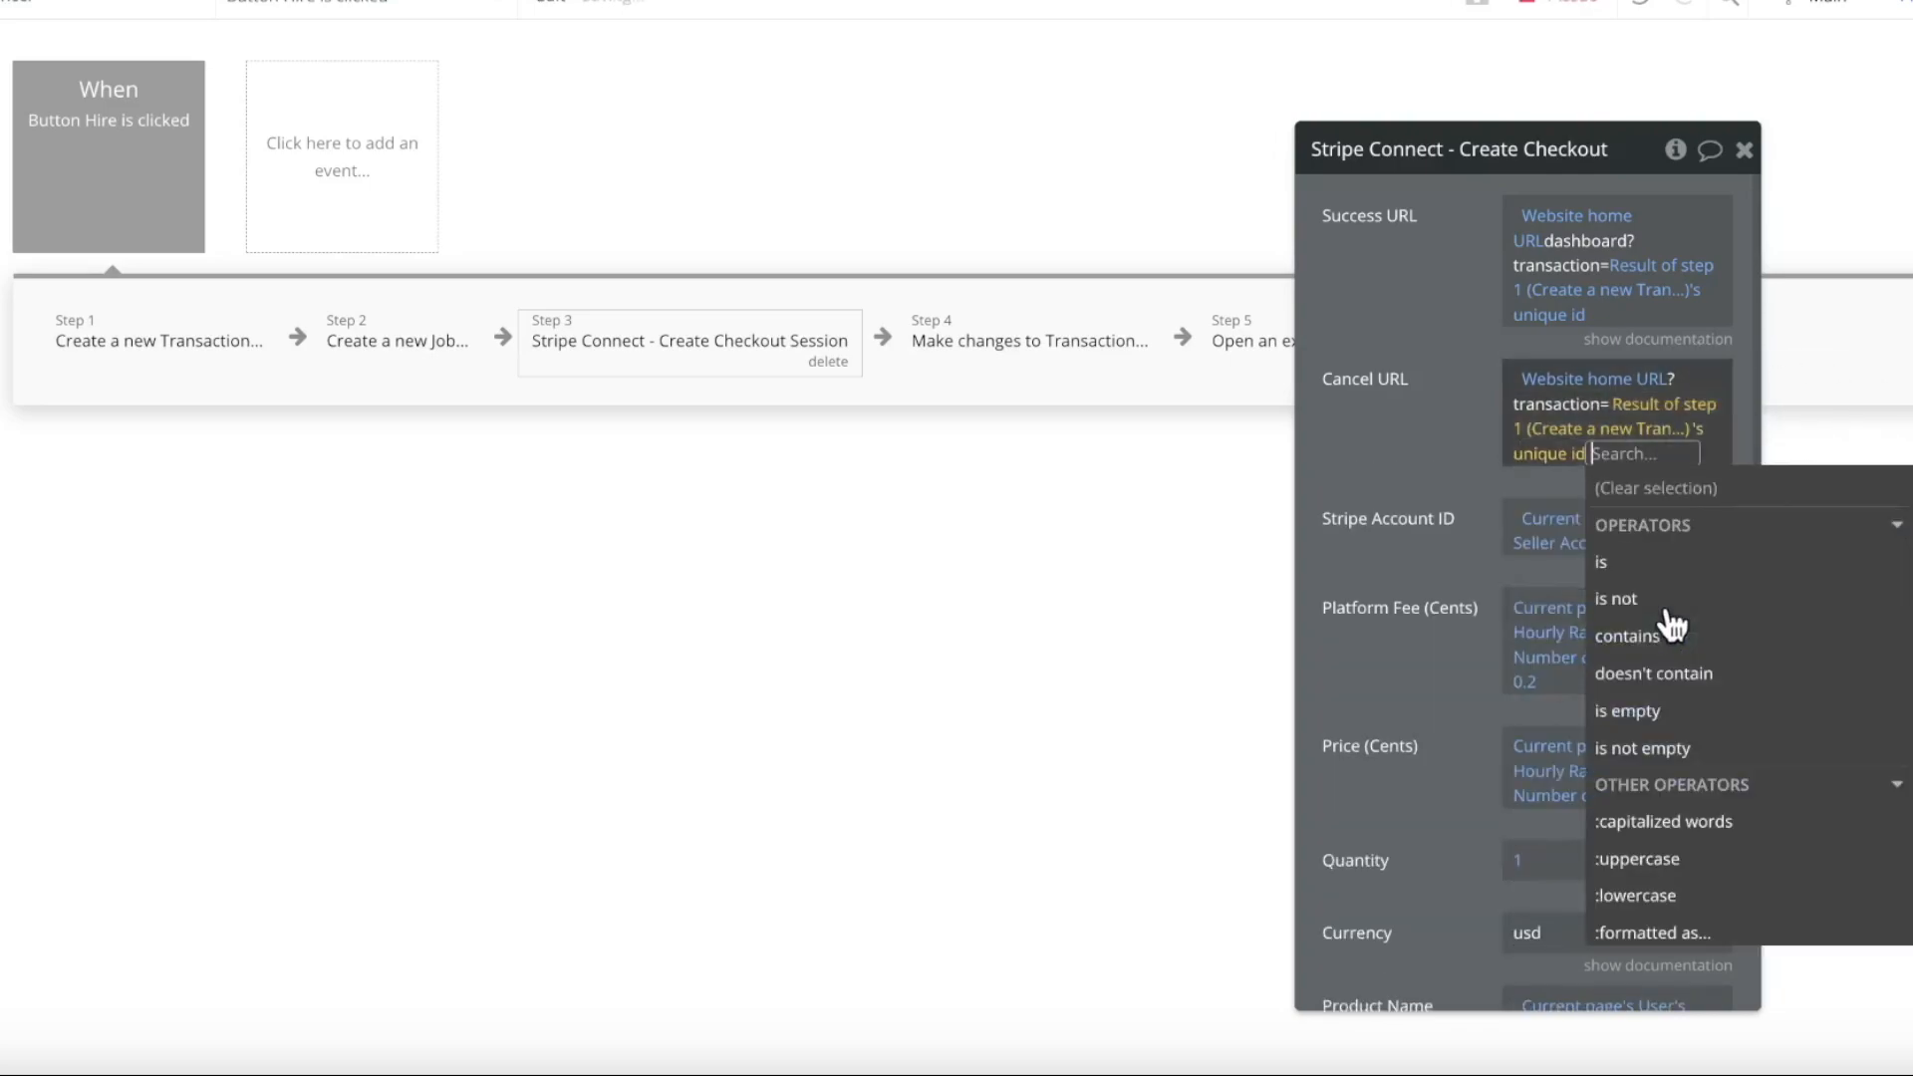
left_click(1424, 425)
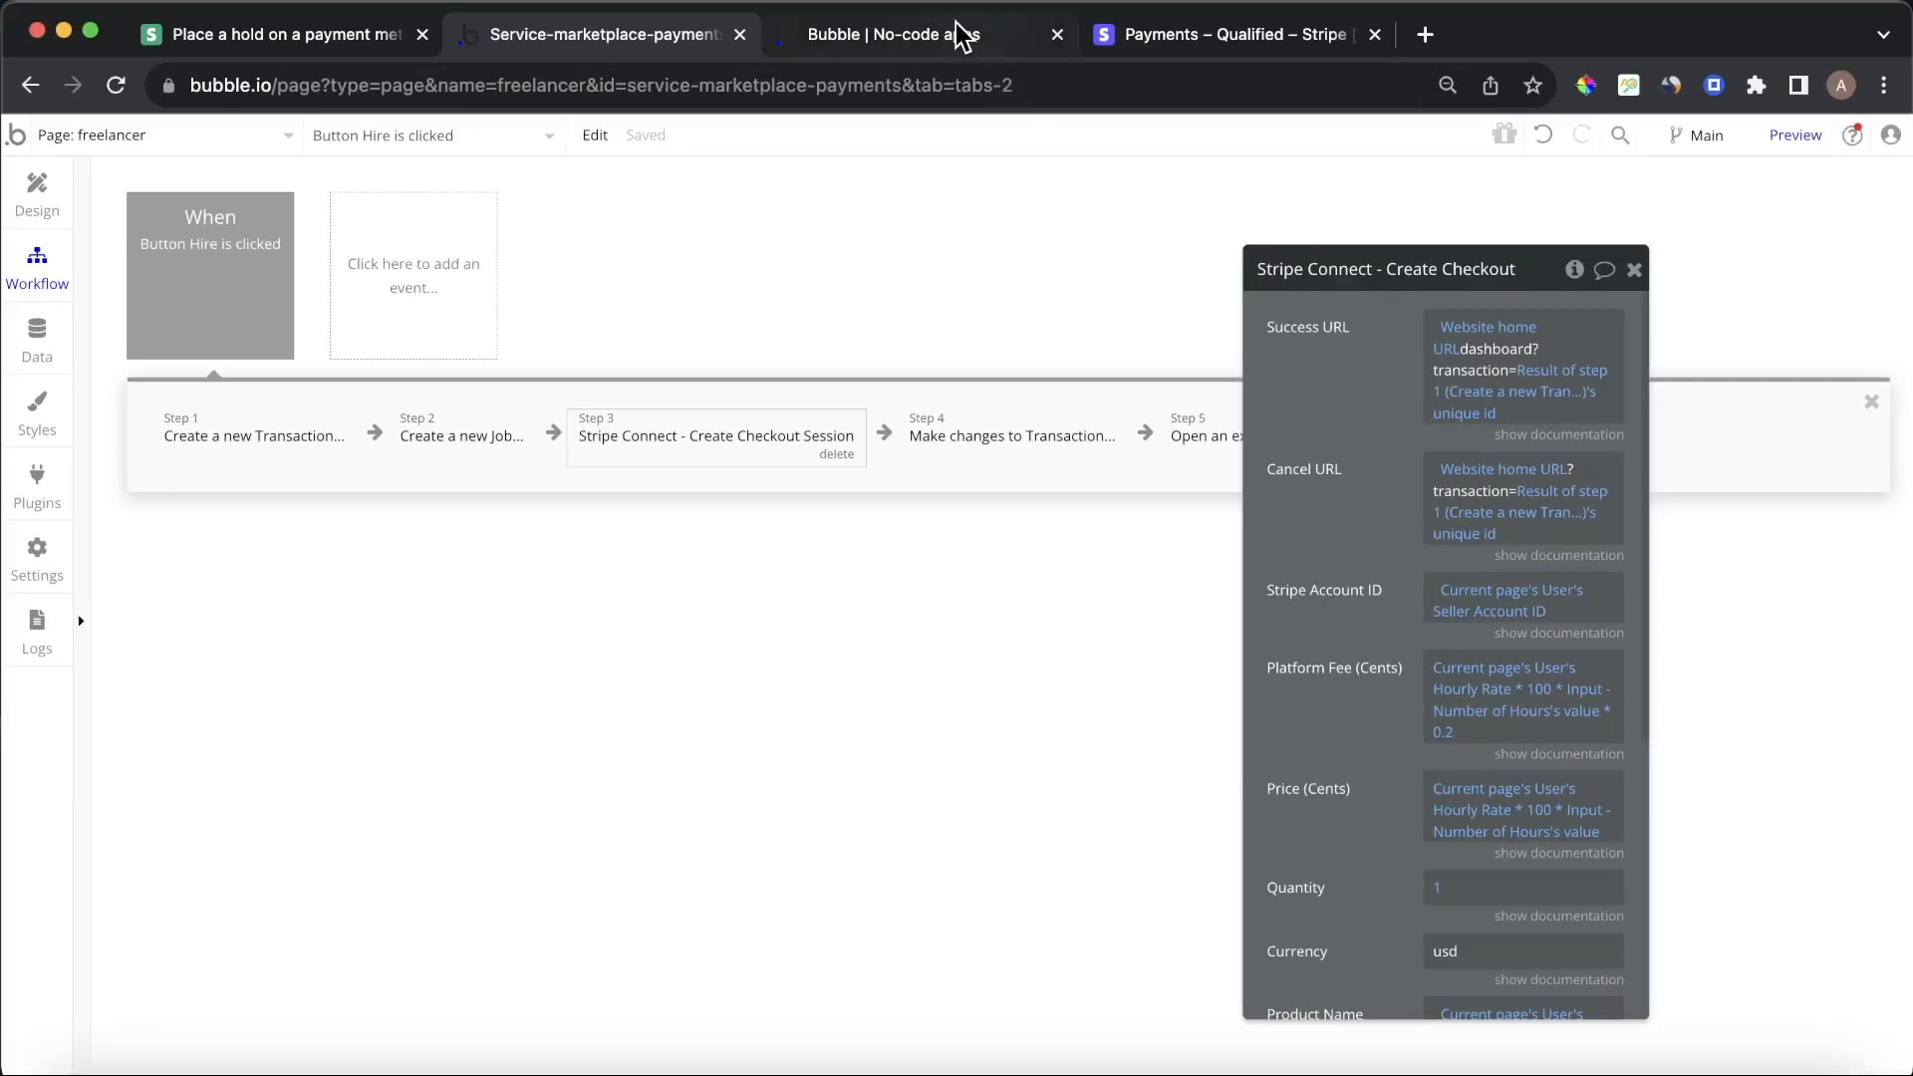
Open the dashboard page's workflows in the Bubble editor
left_click(960, 34)
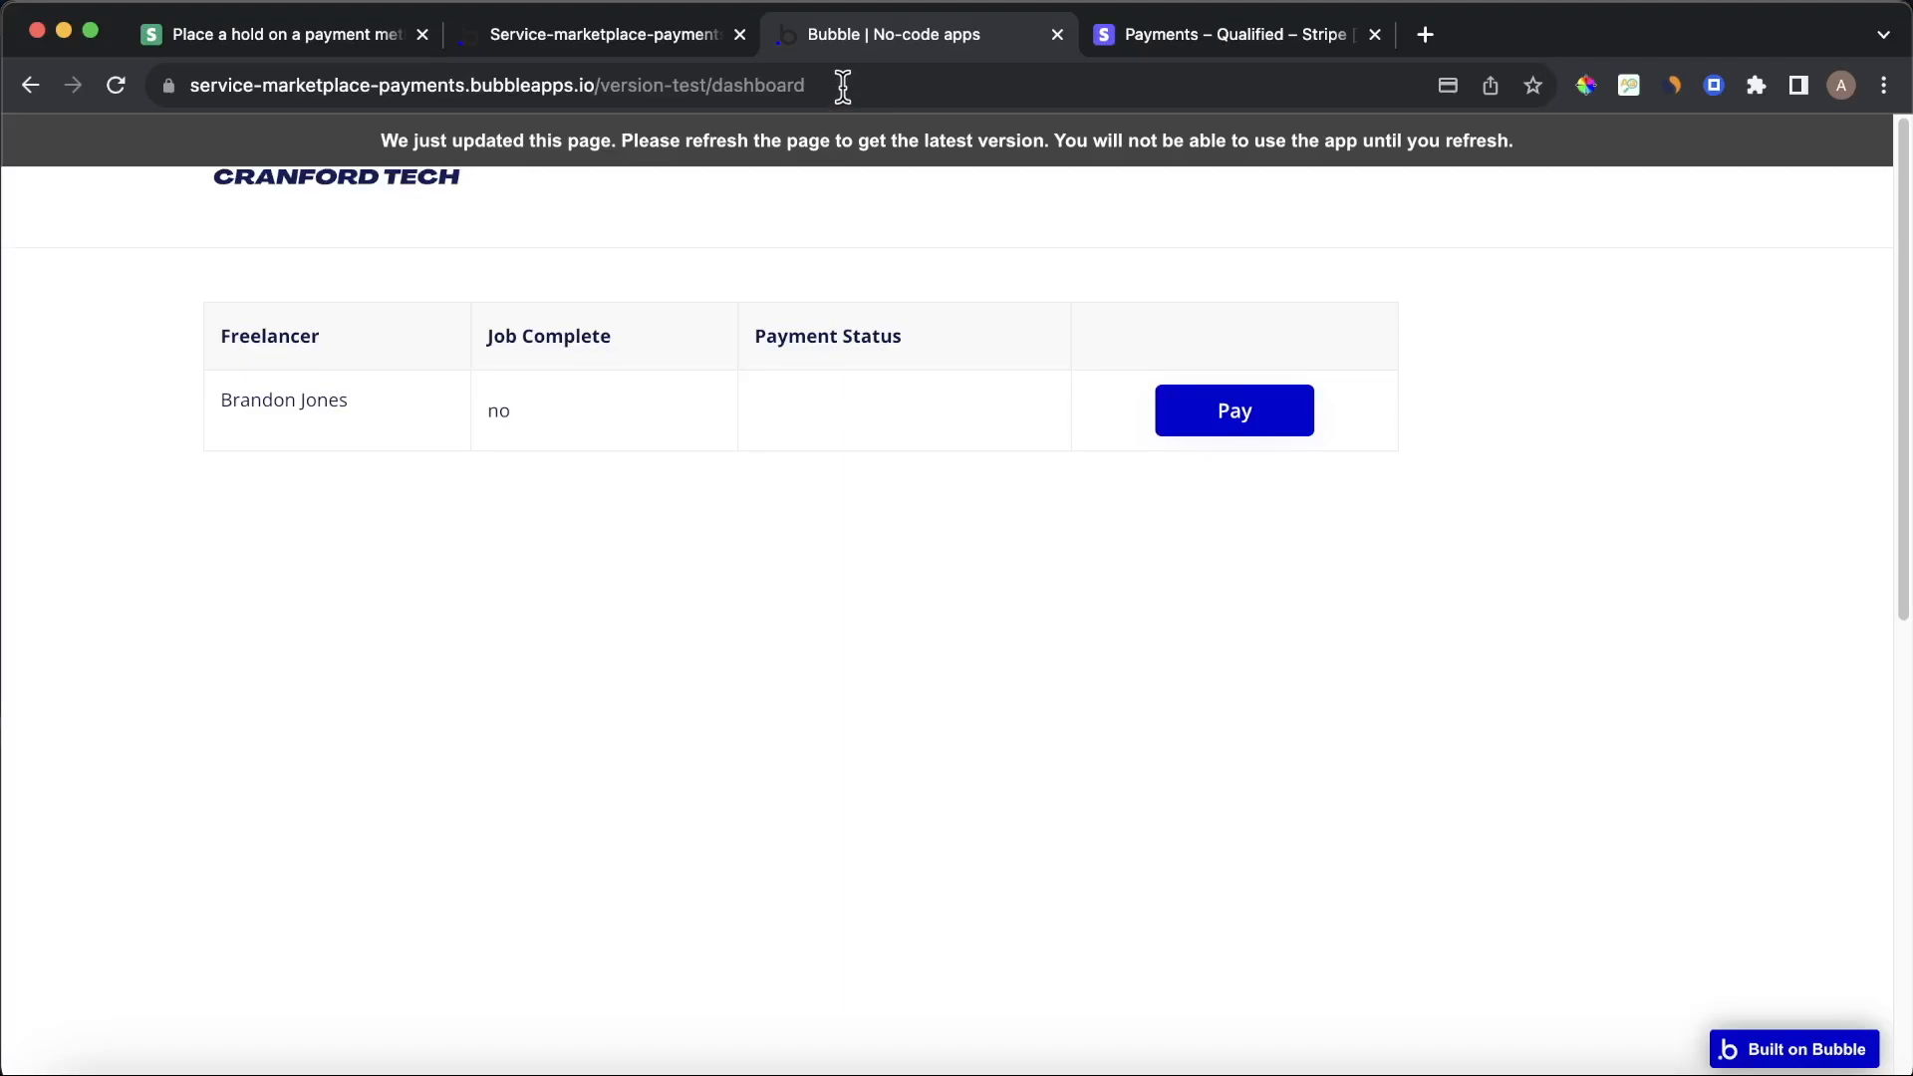
left_click(596, 34)
left_click(135, 149)
left_click(442, 212)
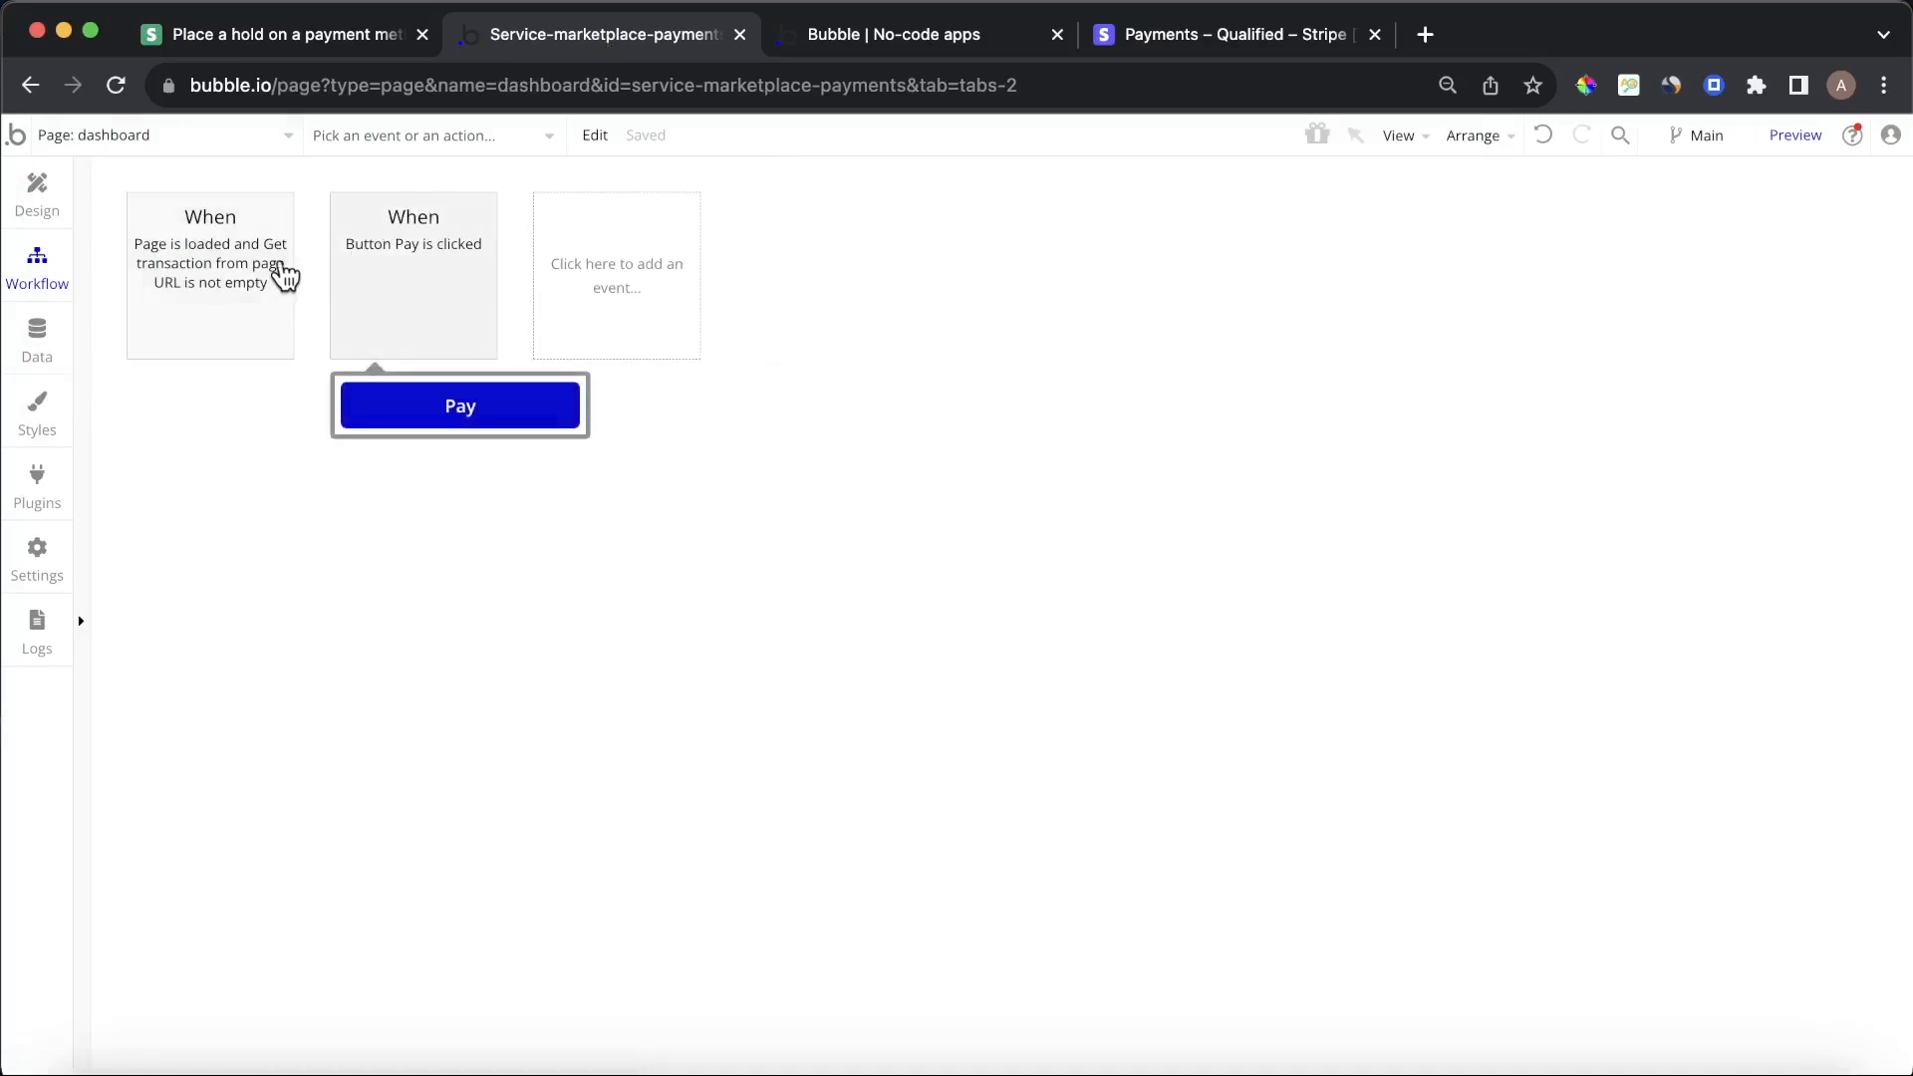
Delete the existing Page is loaded and Button Pay is clicked workflows from the dashboard page
left_click(257, 261)
left_click(205, 230)
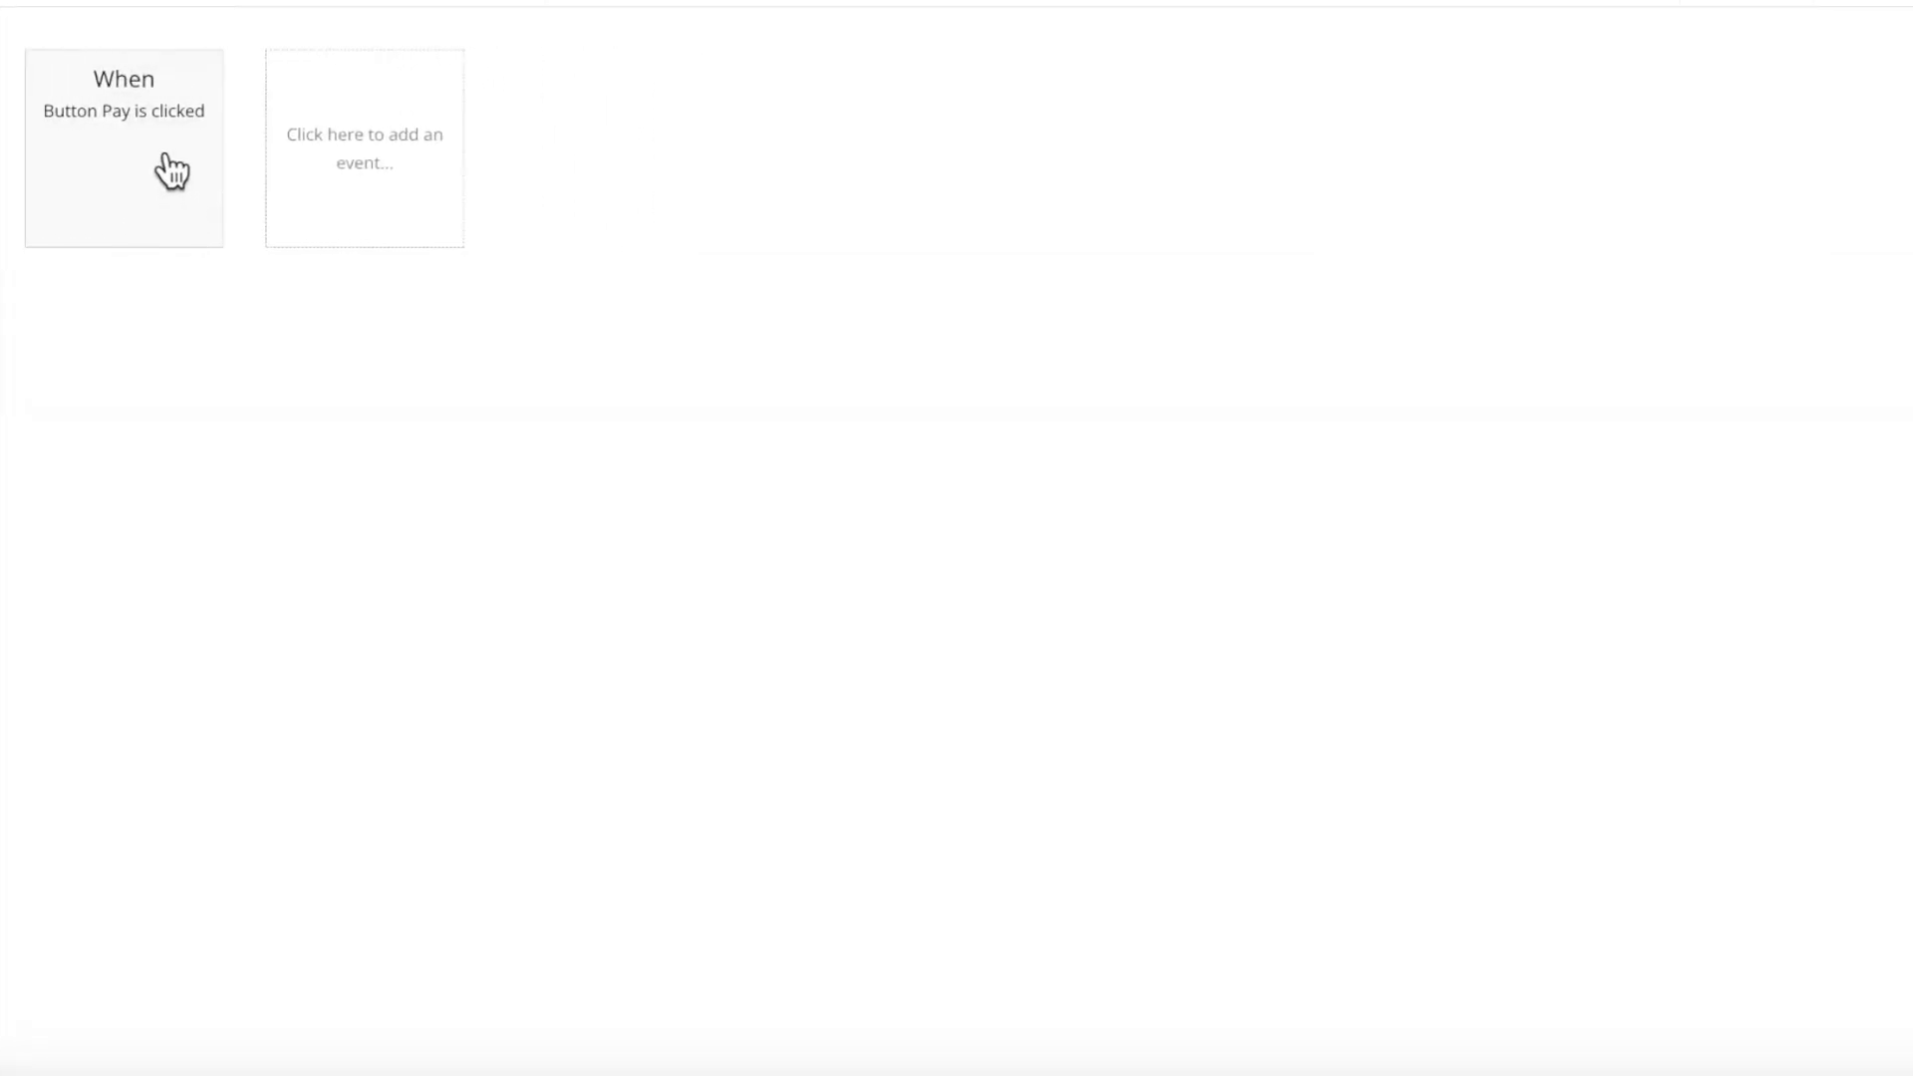
left_click(171, 171)
left_click(200, 225)
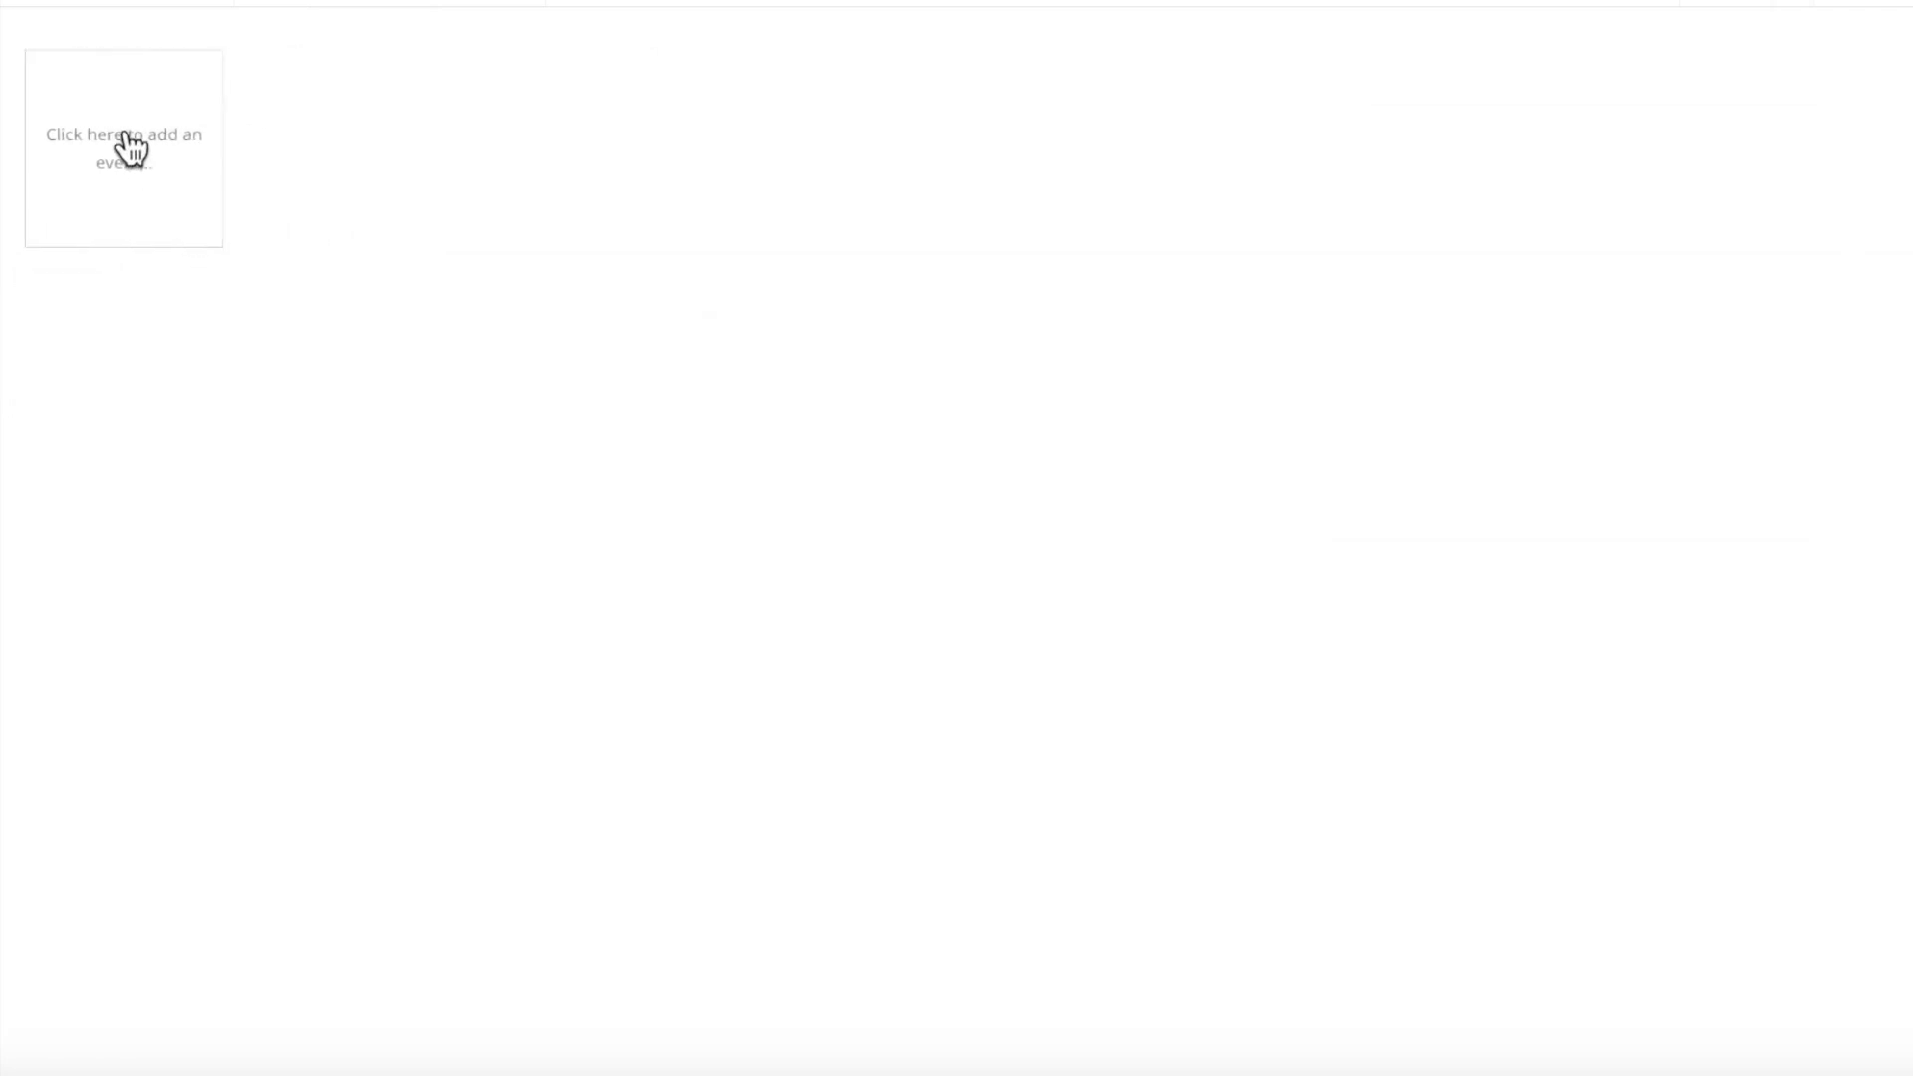
Create a Page is loaded event on the dashboard page and add a Make changes to thing action to it
left_click(129, 148)
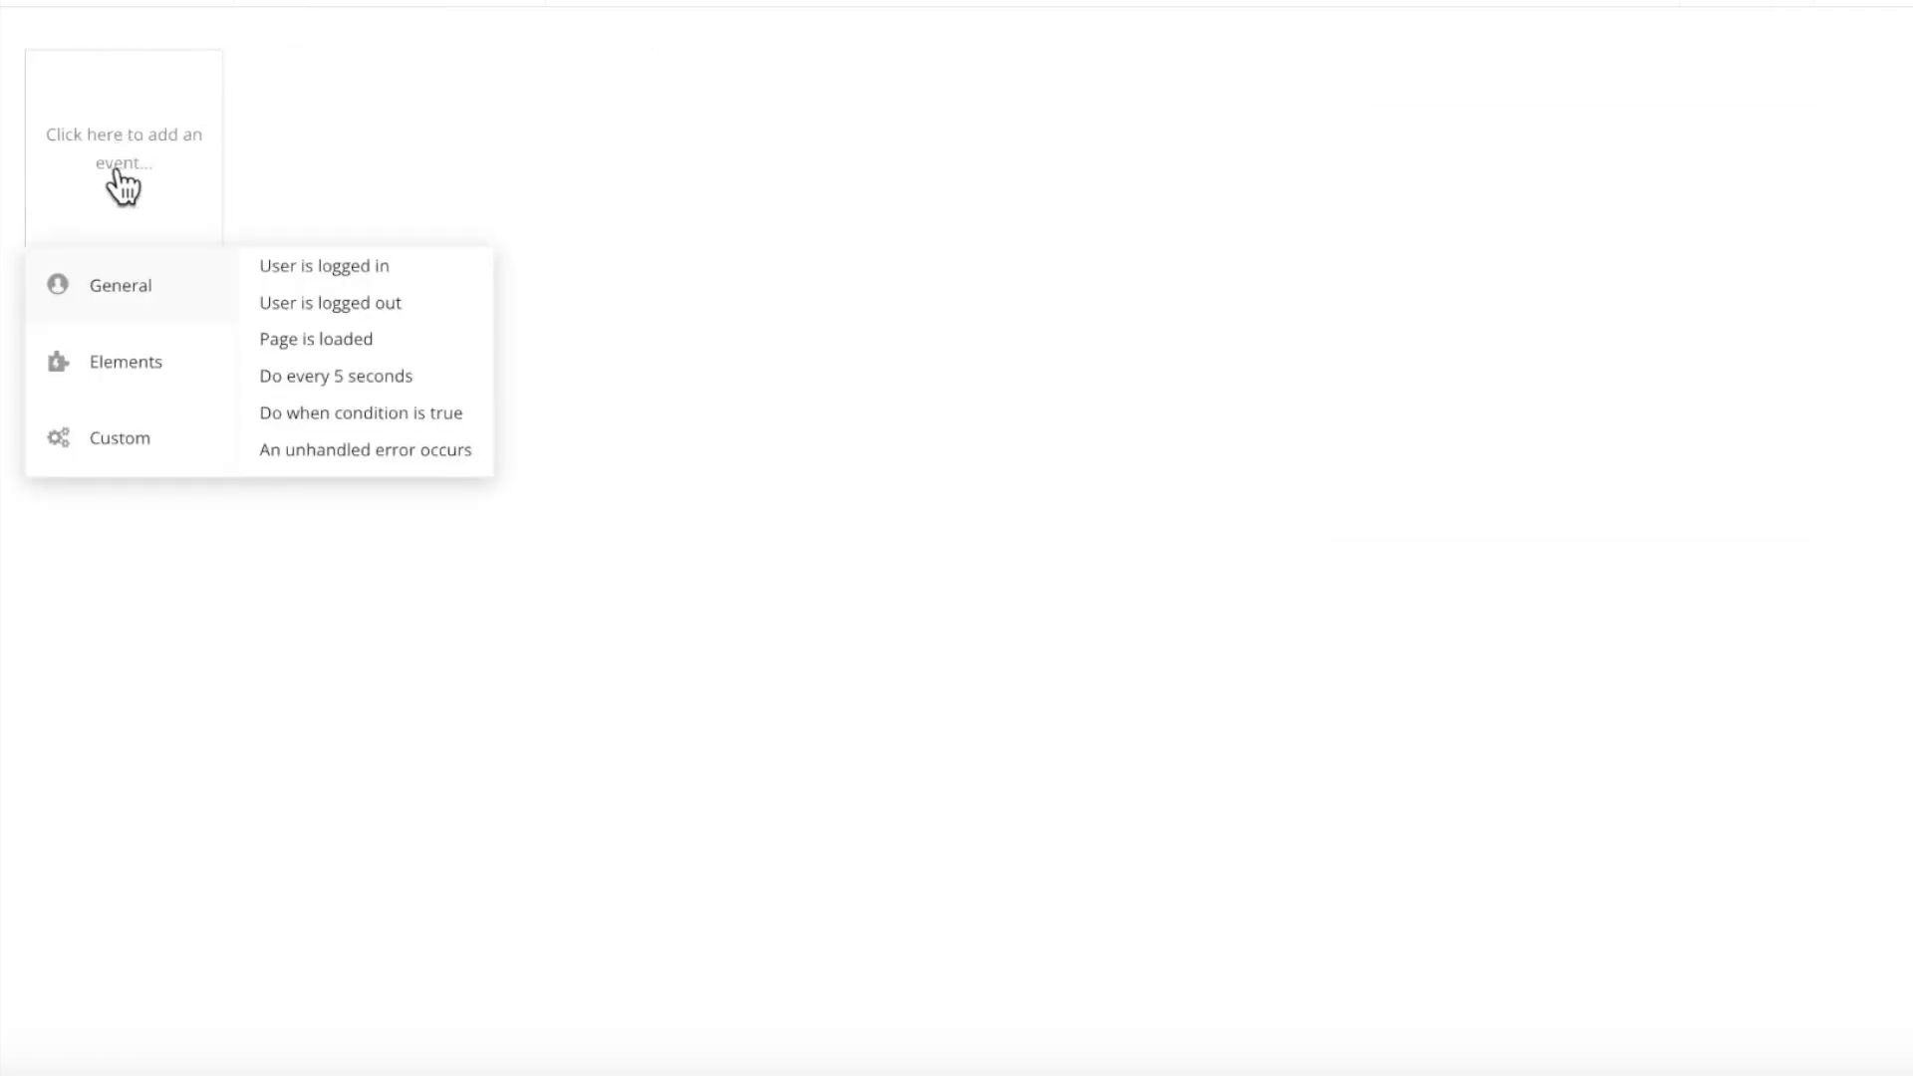
left_click(317, 349)
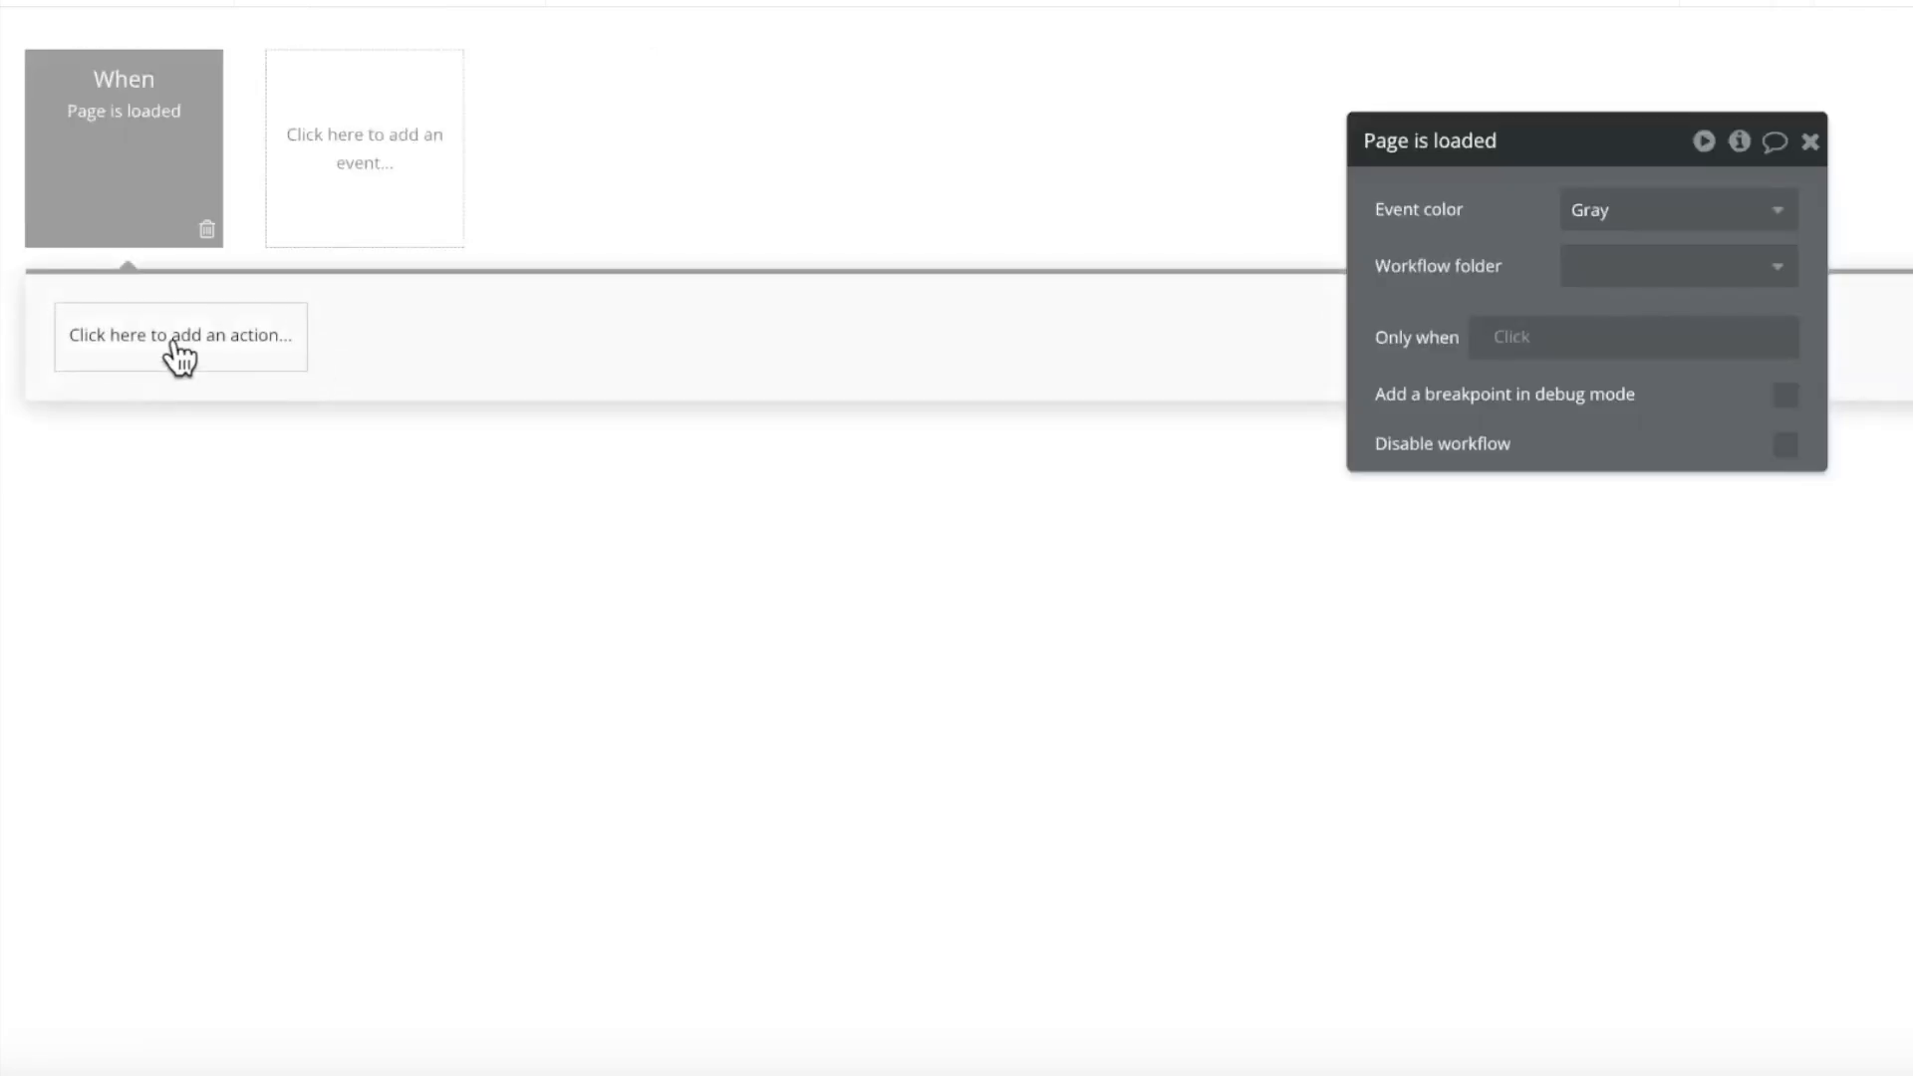
left_click(179, 354)
mouse_move(206, 538)
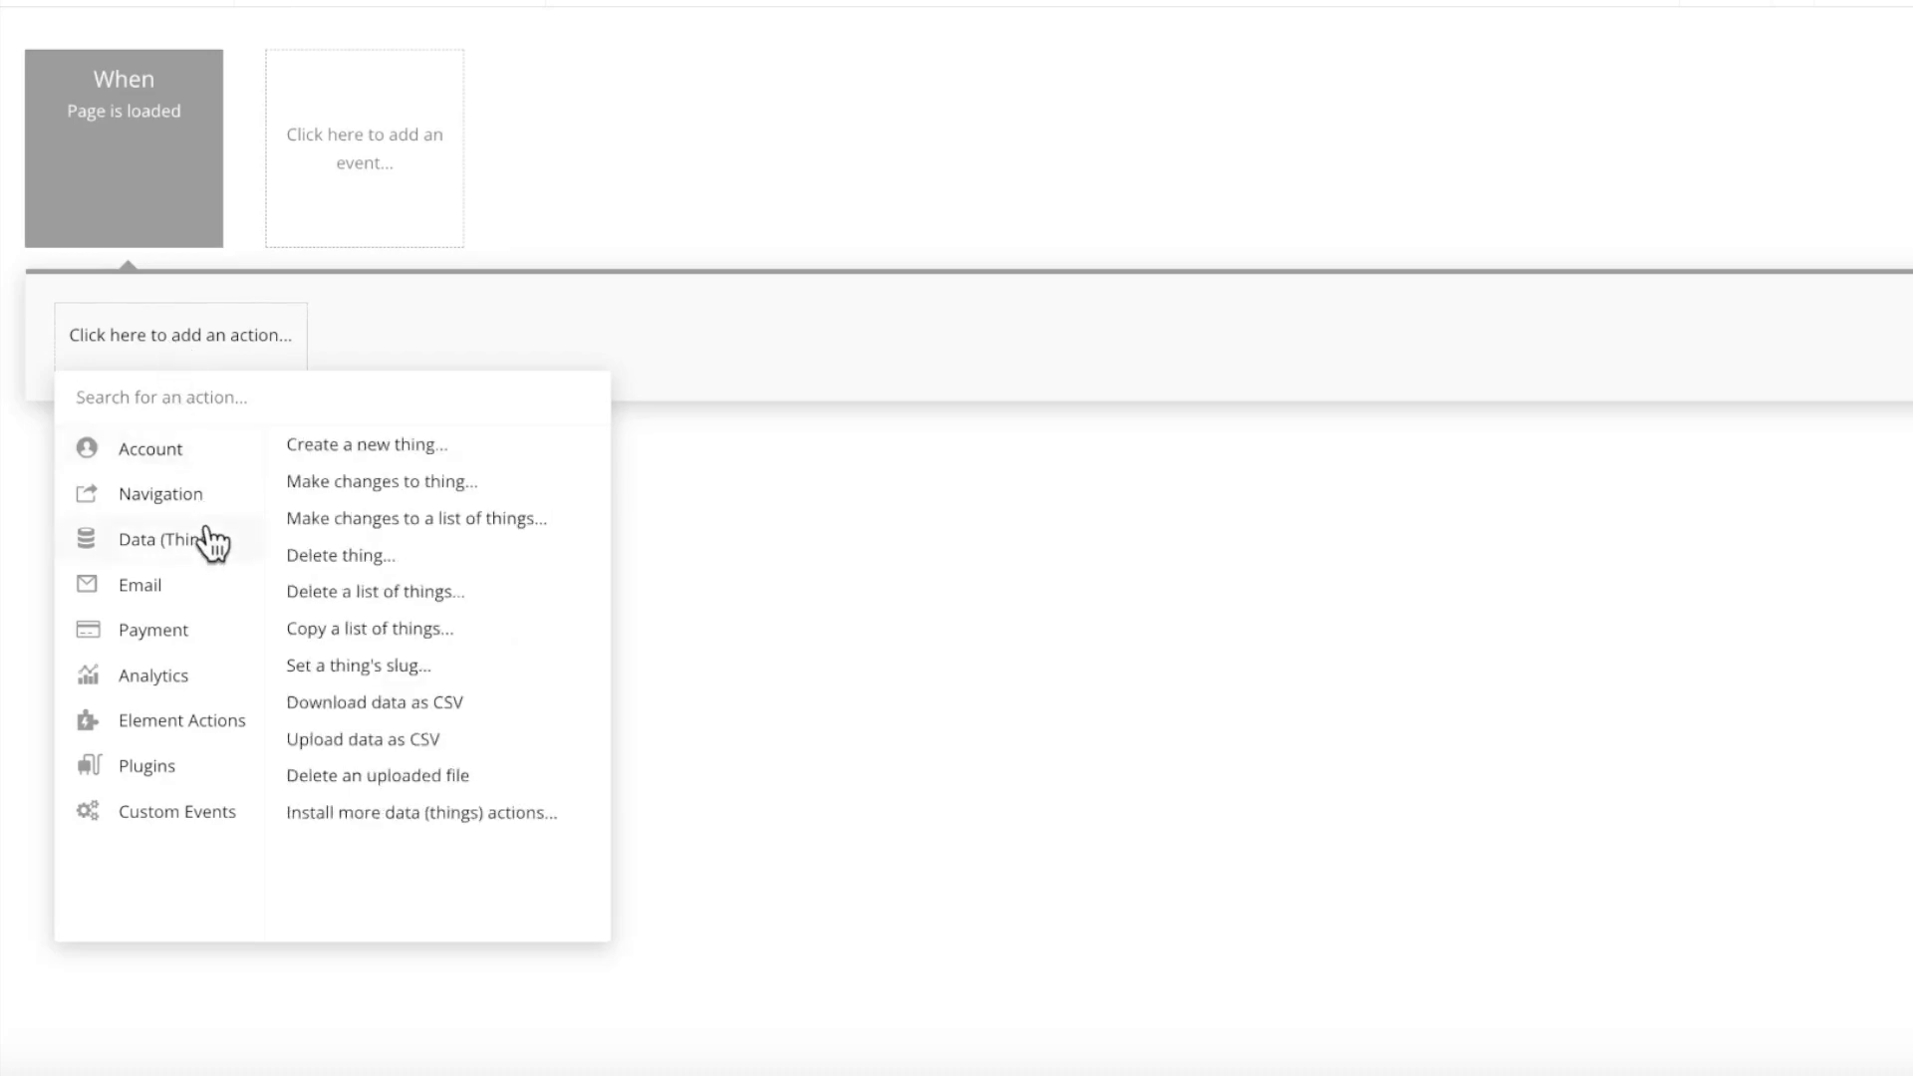
left_click(376, 484)
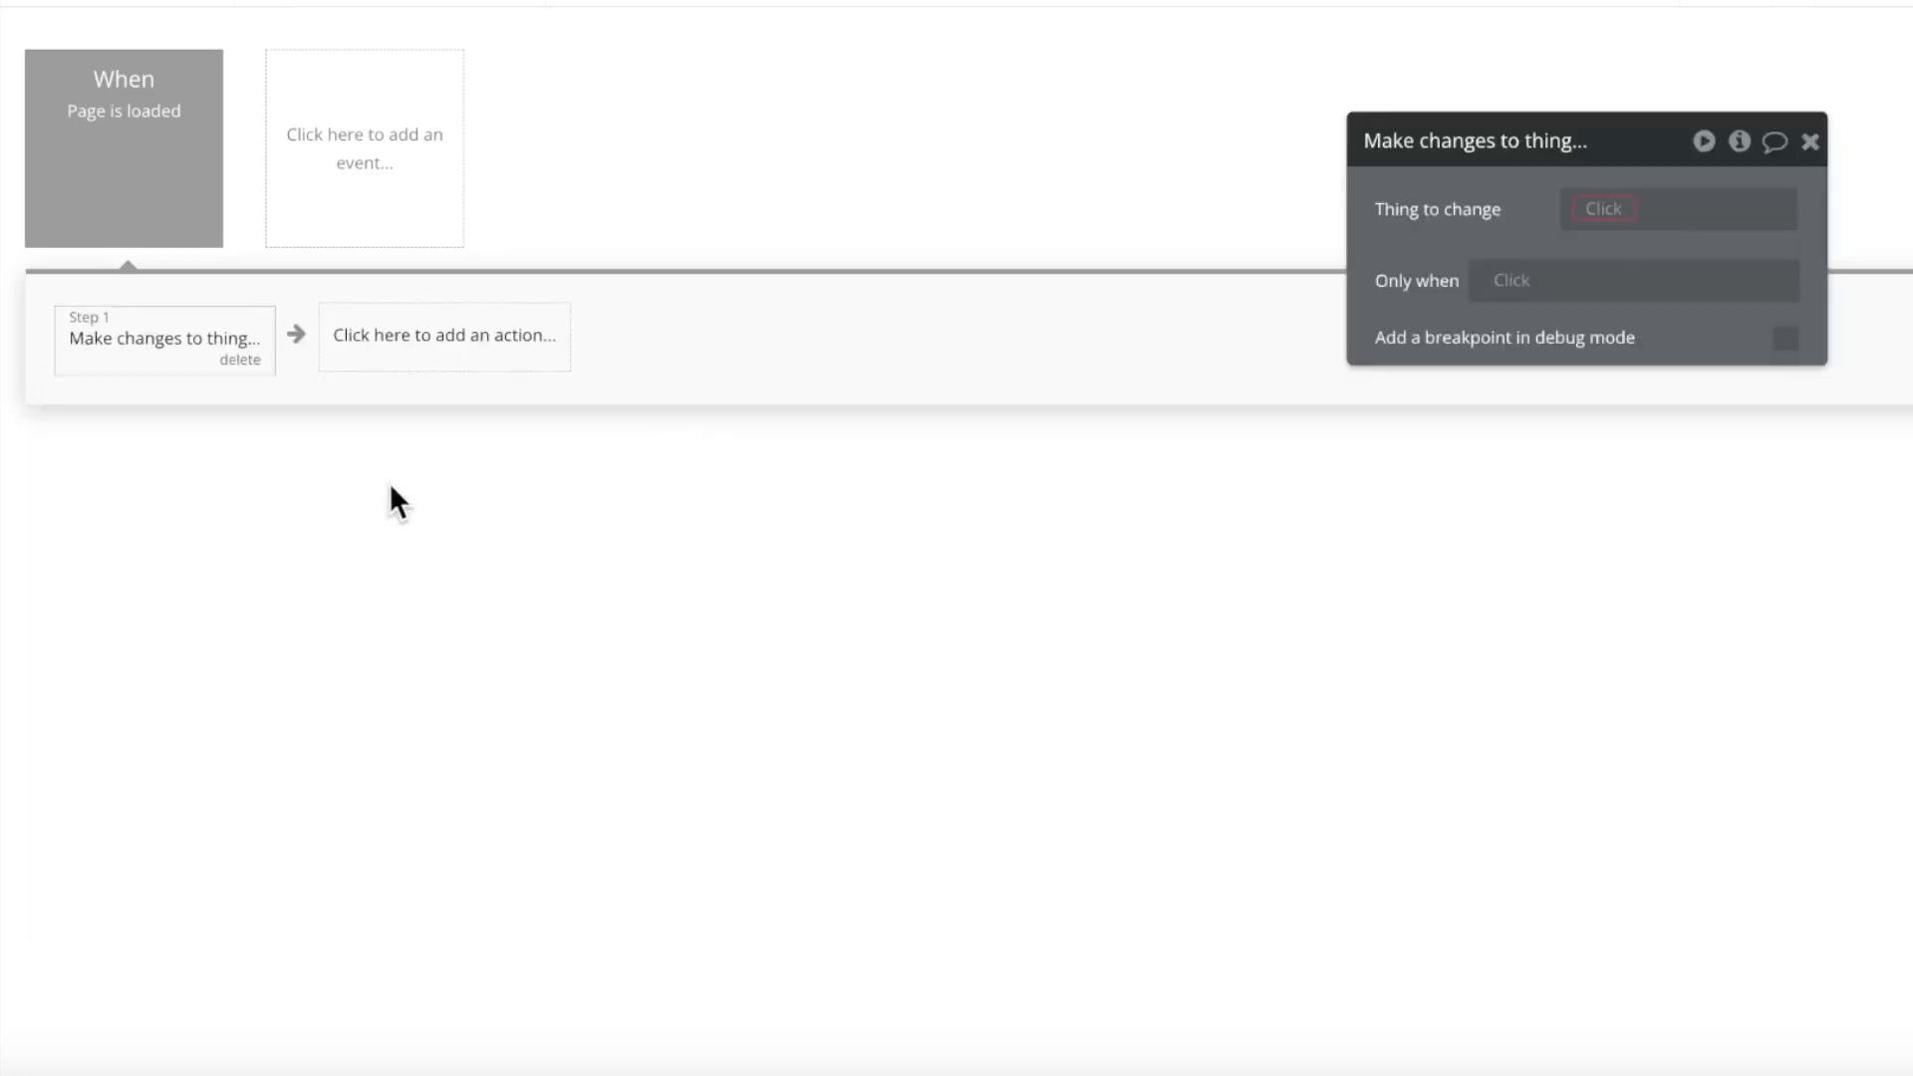
Set the thing to change to a search for the Transaction type and add an empty constraint to the search
left_click(1606, 211)
left_click(1674, 320)
left_click(1246, 211)
left_click(1208, 360)
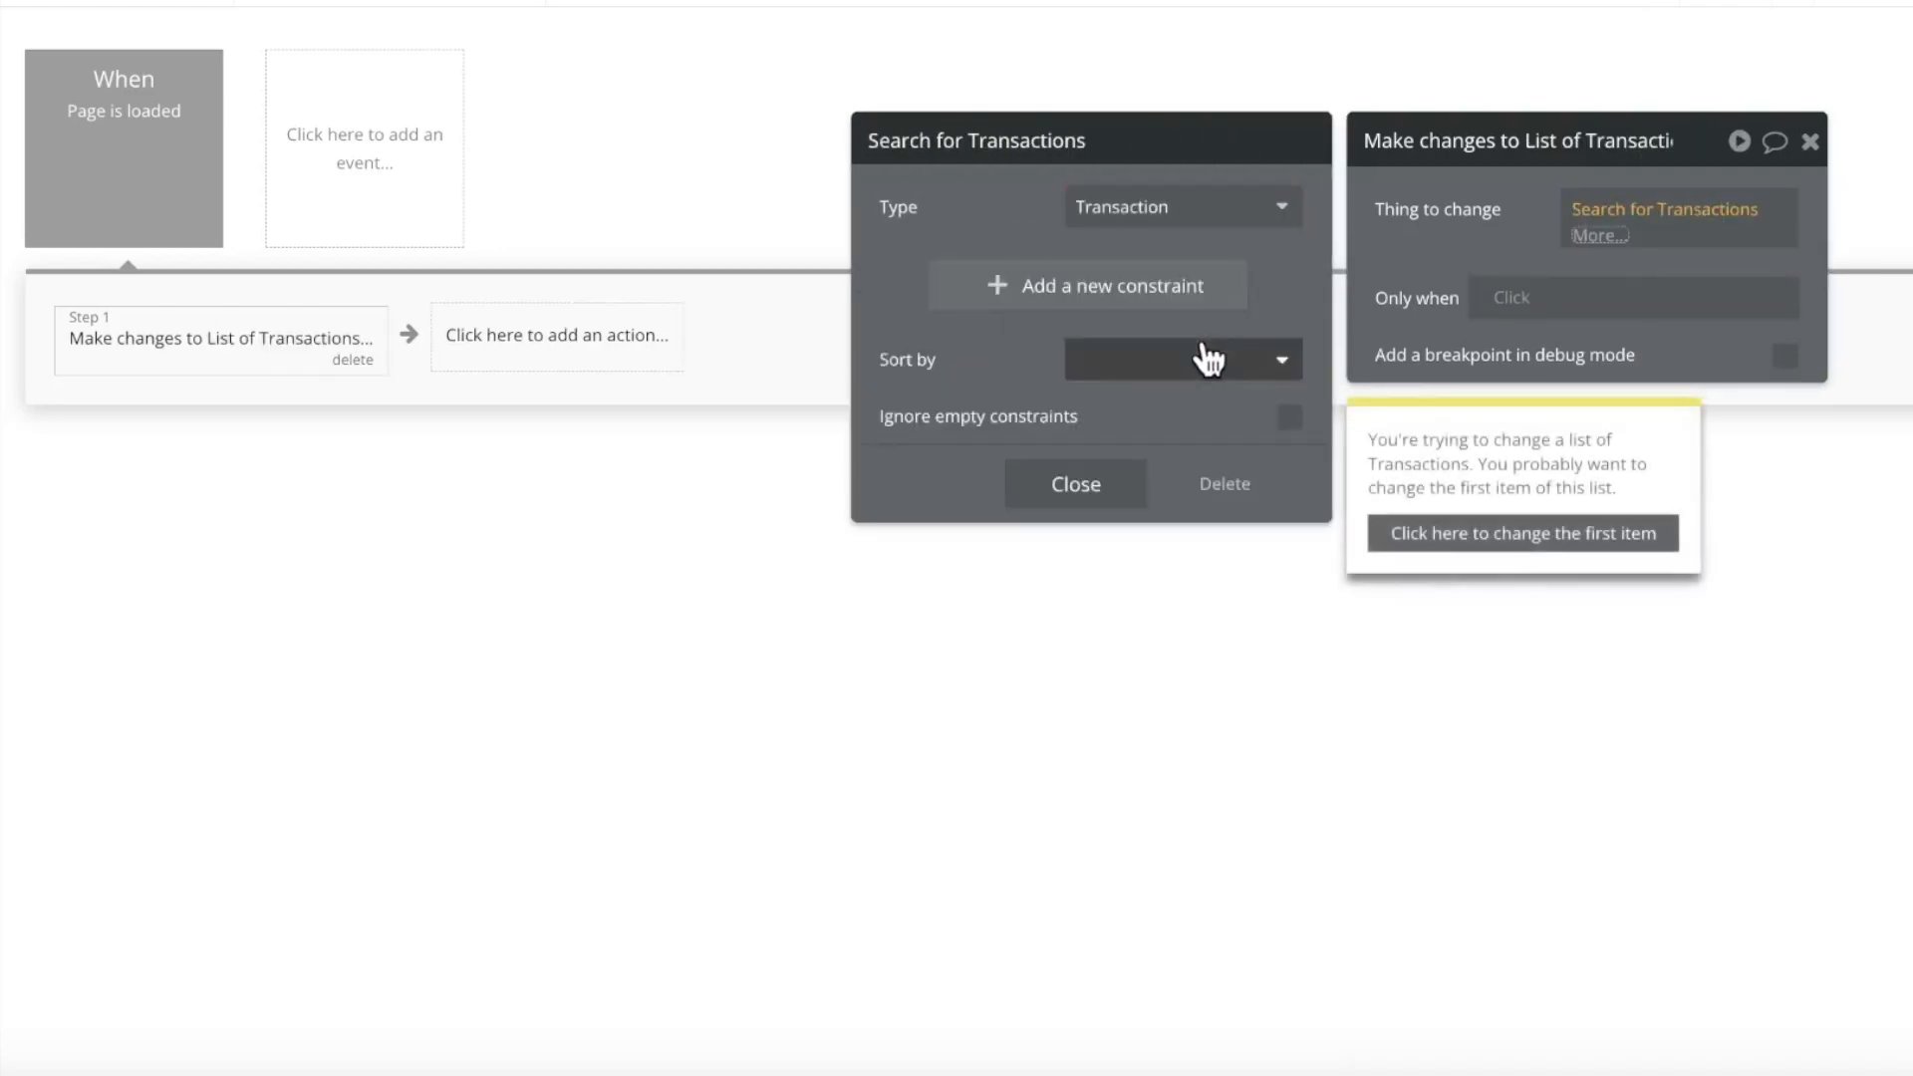
left_click(1131, 289)
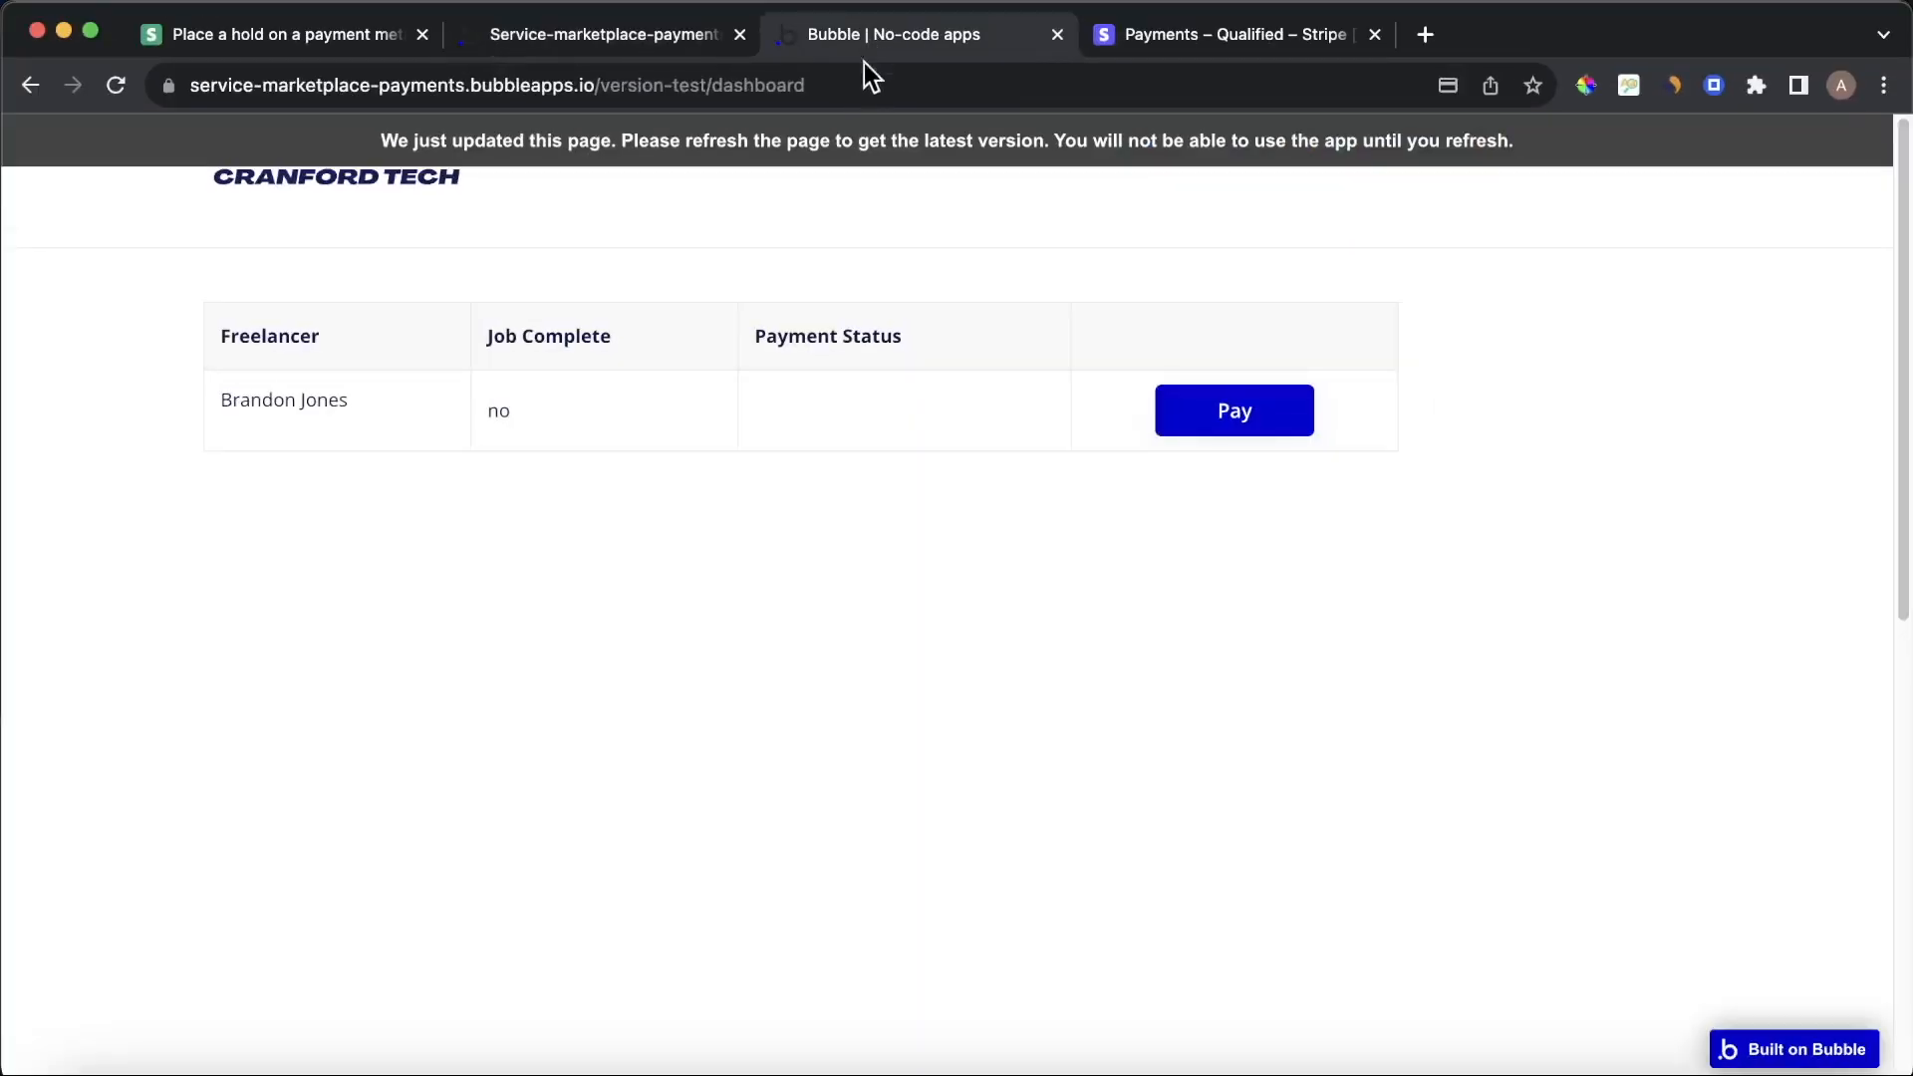
In the dashboard preview's address, append ?transaction=askjlksjfkjfklsa as a sample URL parameter
left_click(864, 85)
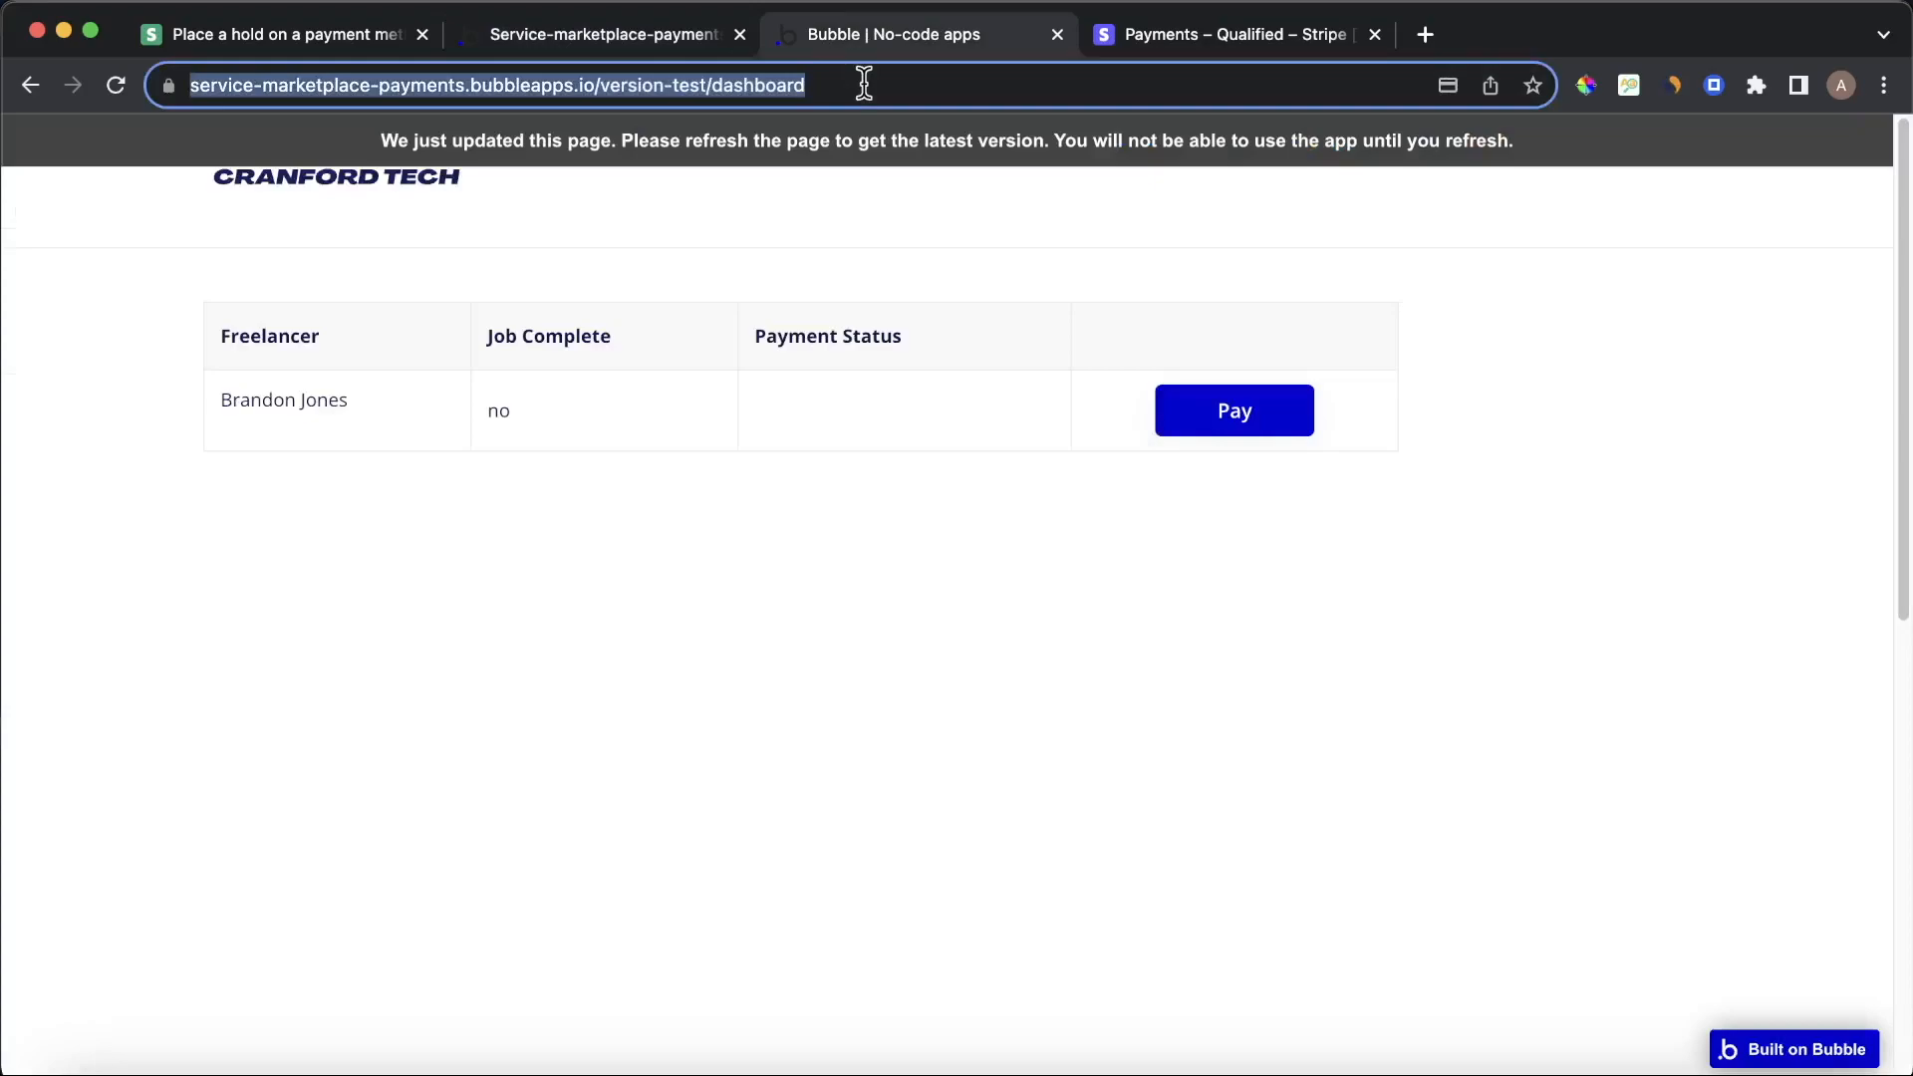
left_click(864, 84)
type("?t")
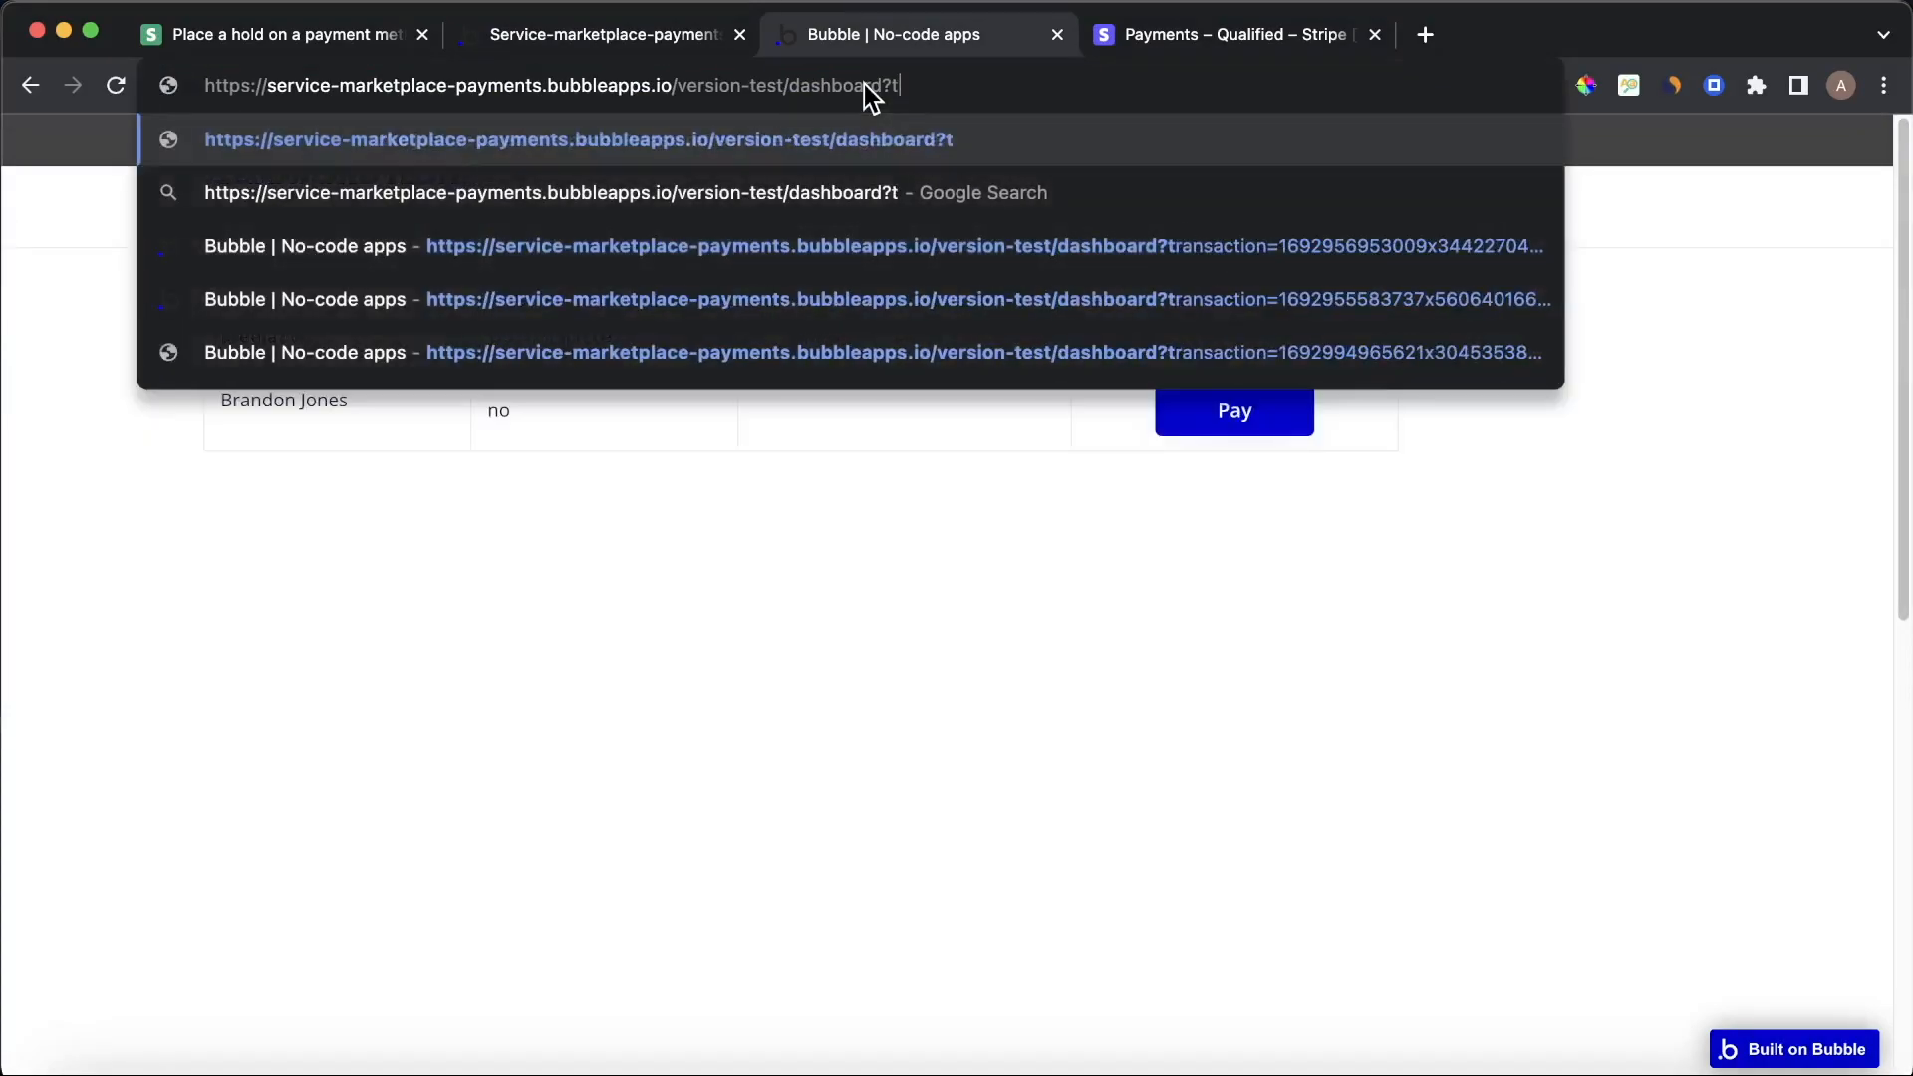
type("ransat")
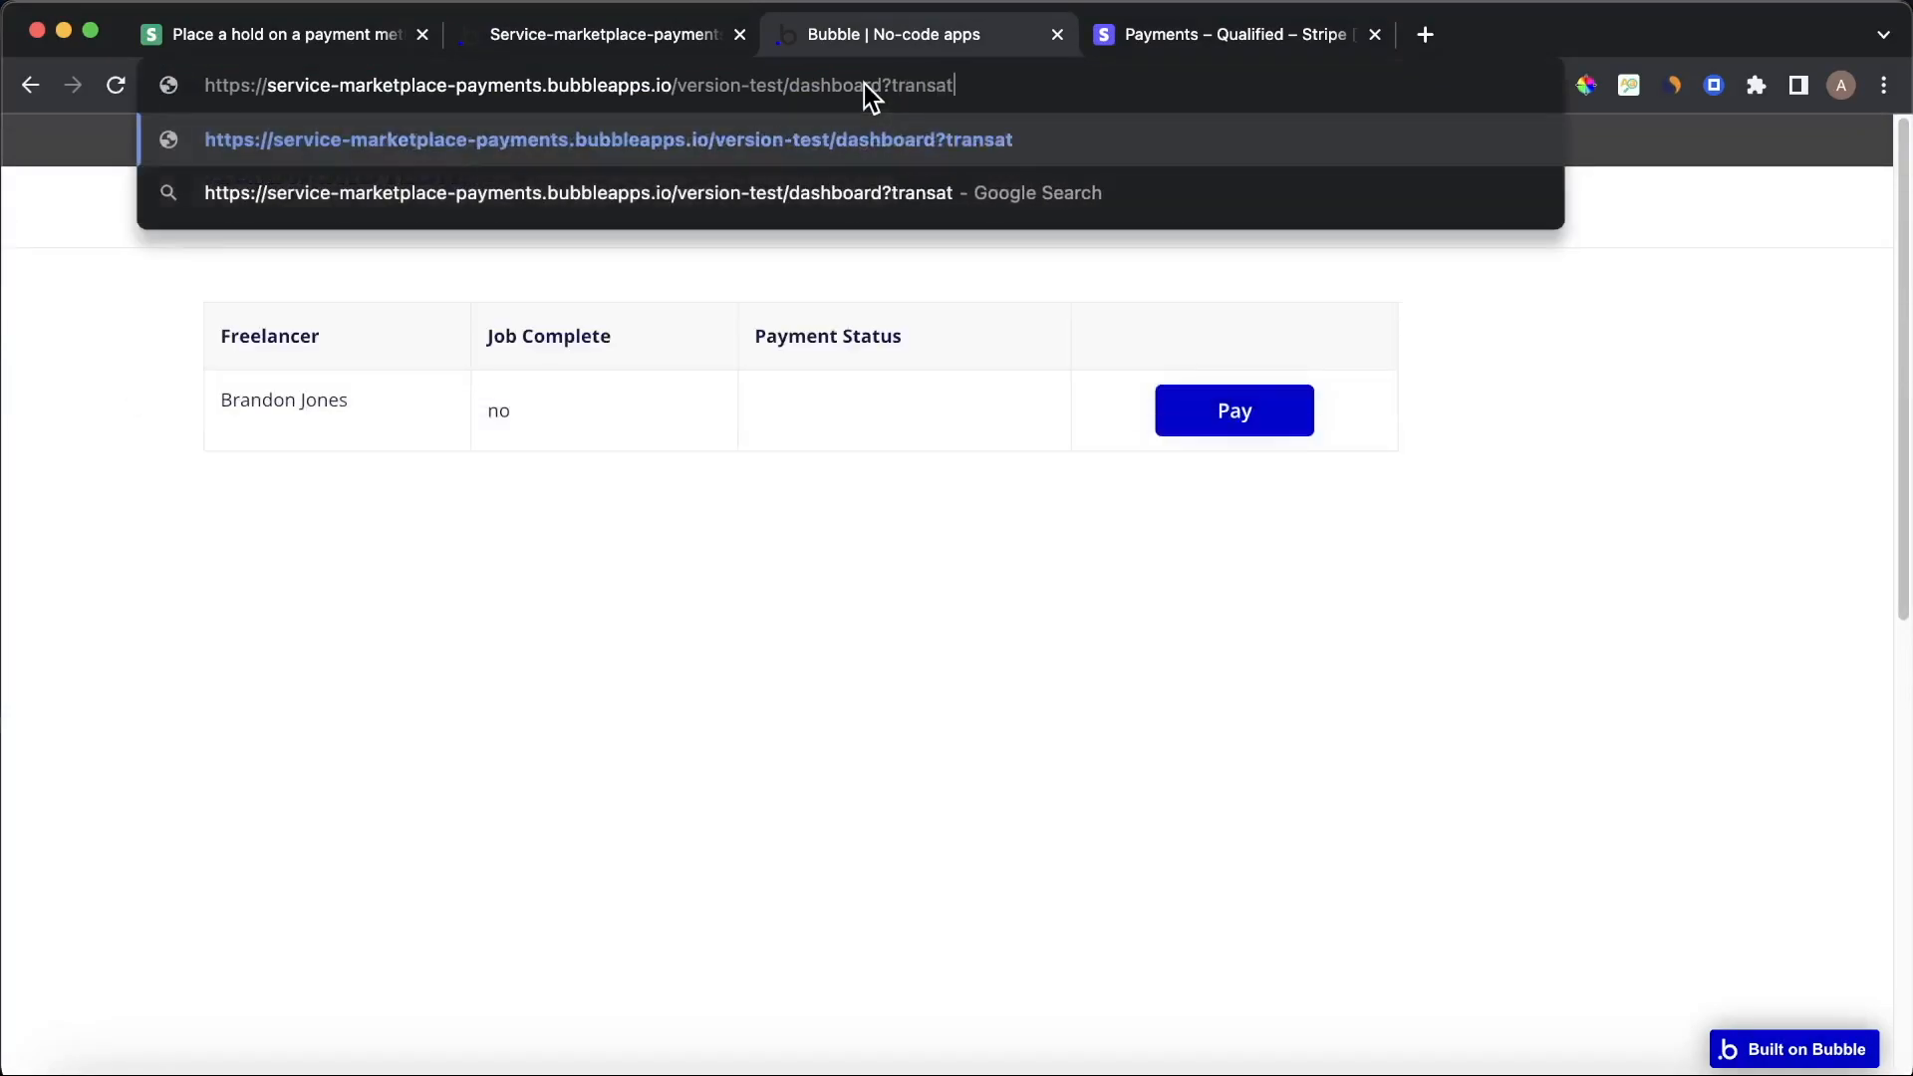
key("BackSpace")
type("ction=askjlksjfkjfklsa")
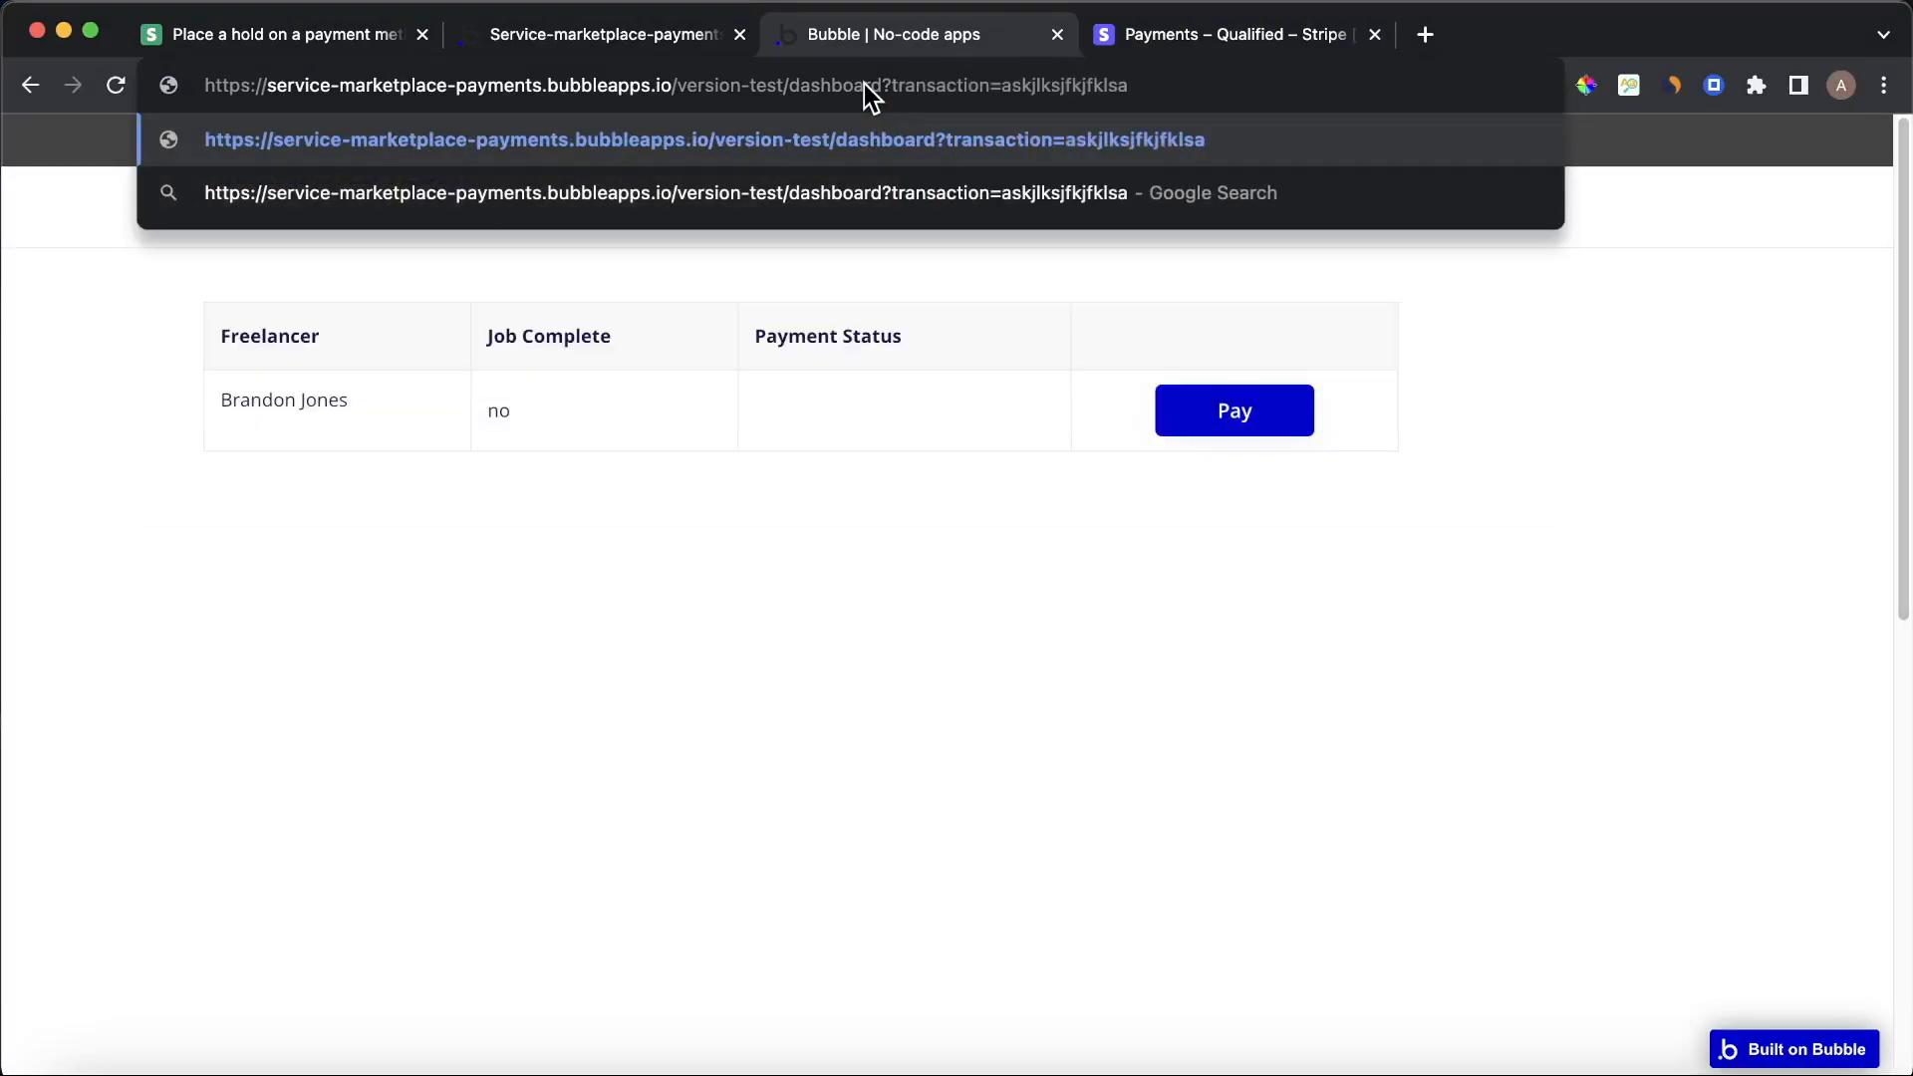
Back in the Bubble editor, constrain the Transaction search to unique id = Get data from page URL, with the text parameter named transaction
left_click(585, 28)
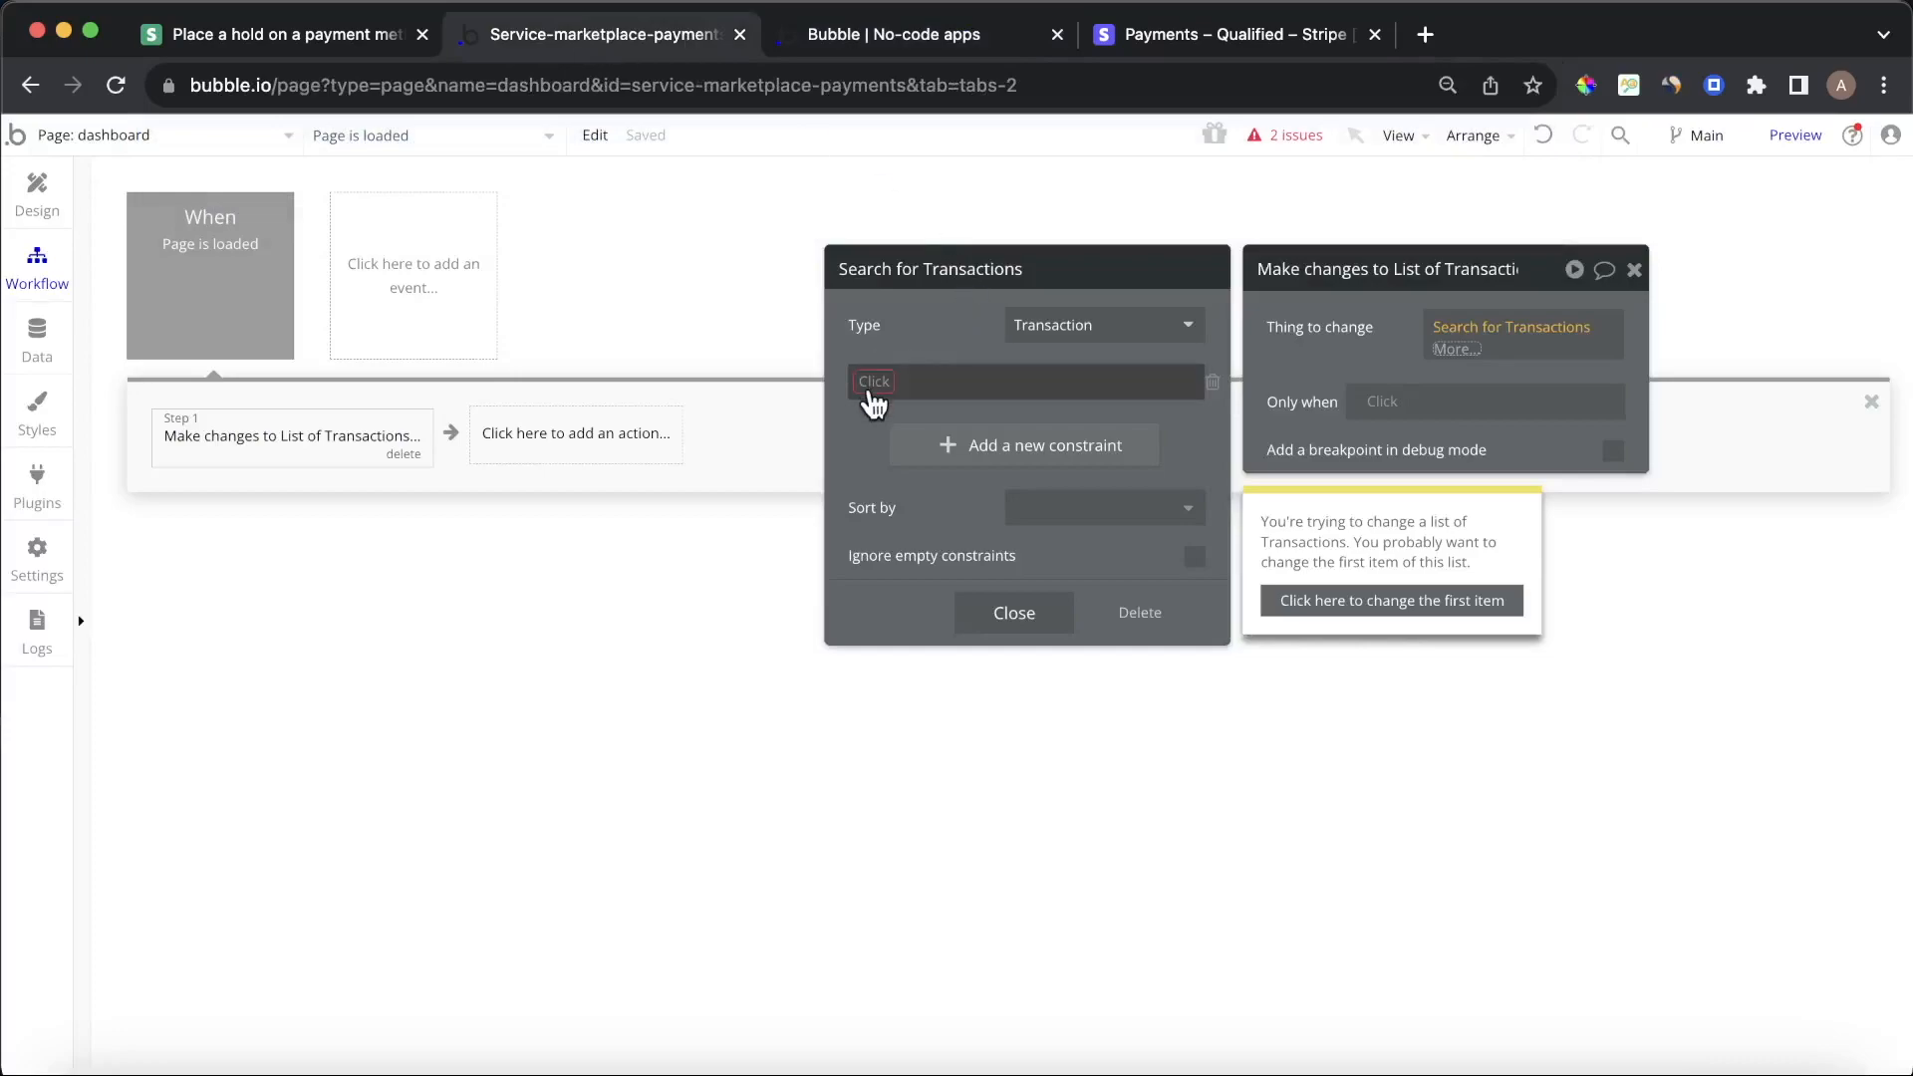
left_click(872, 384)
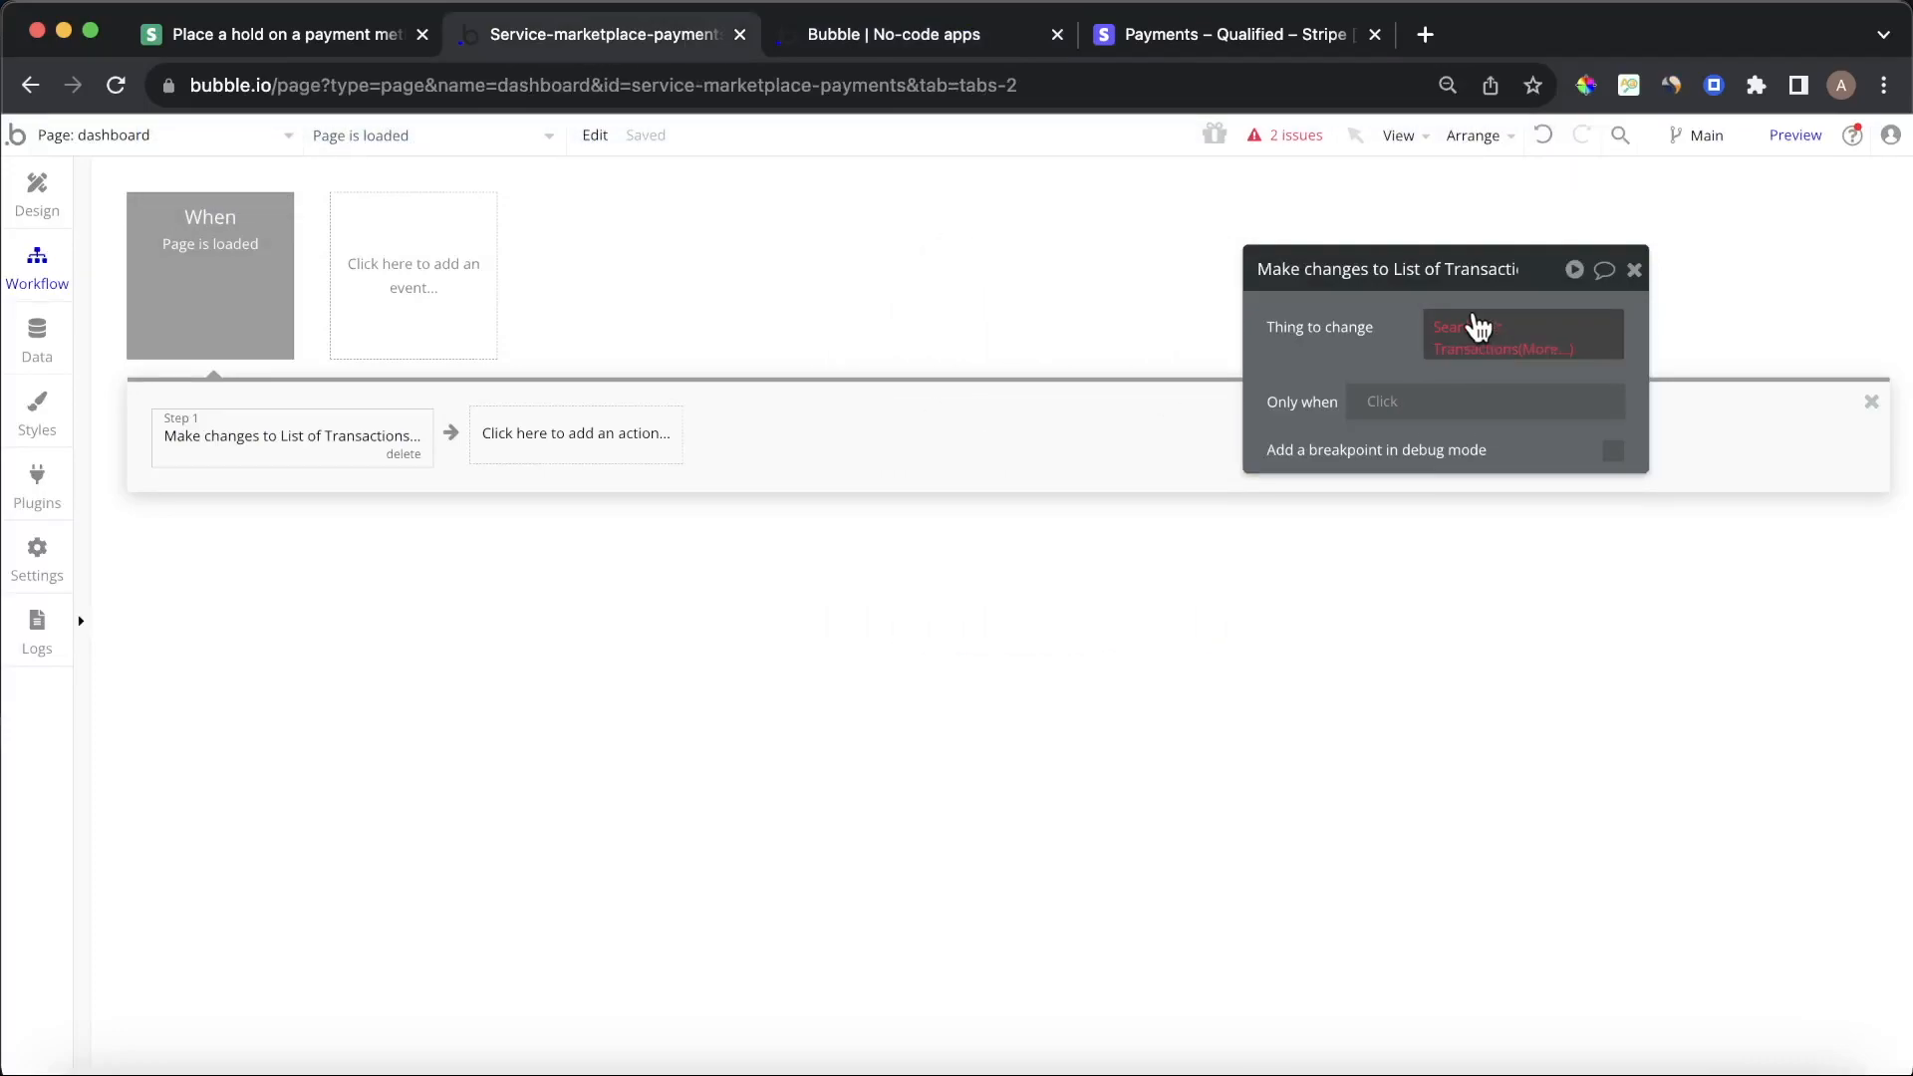
left_click(1477, 327)
left_click(856, 381)
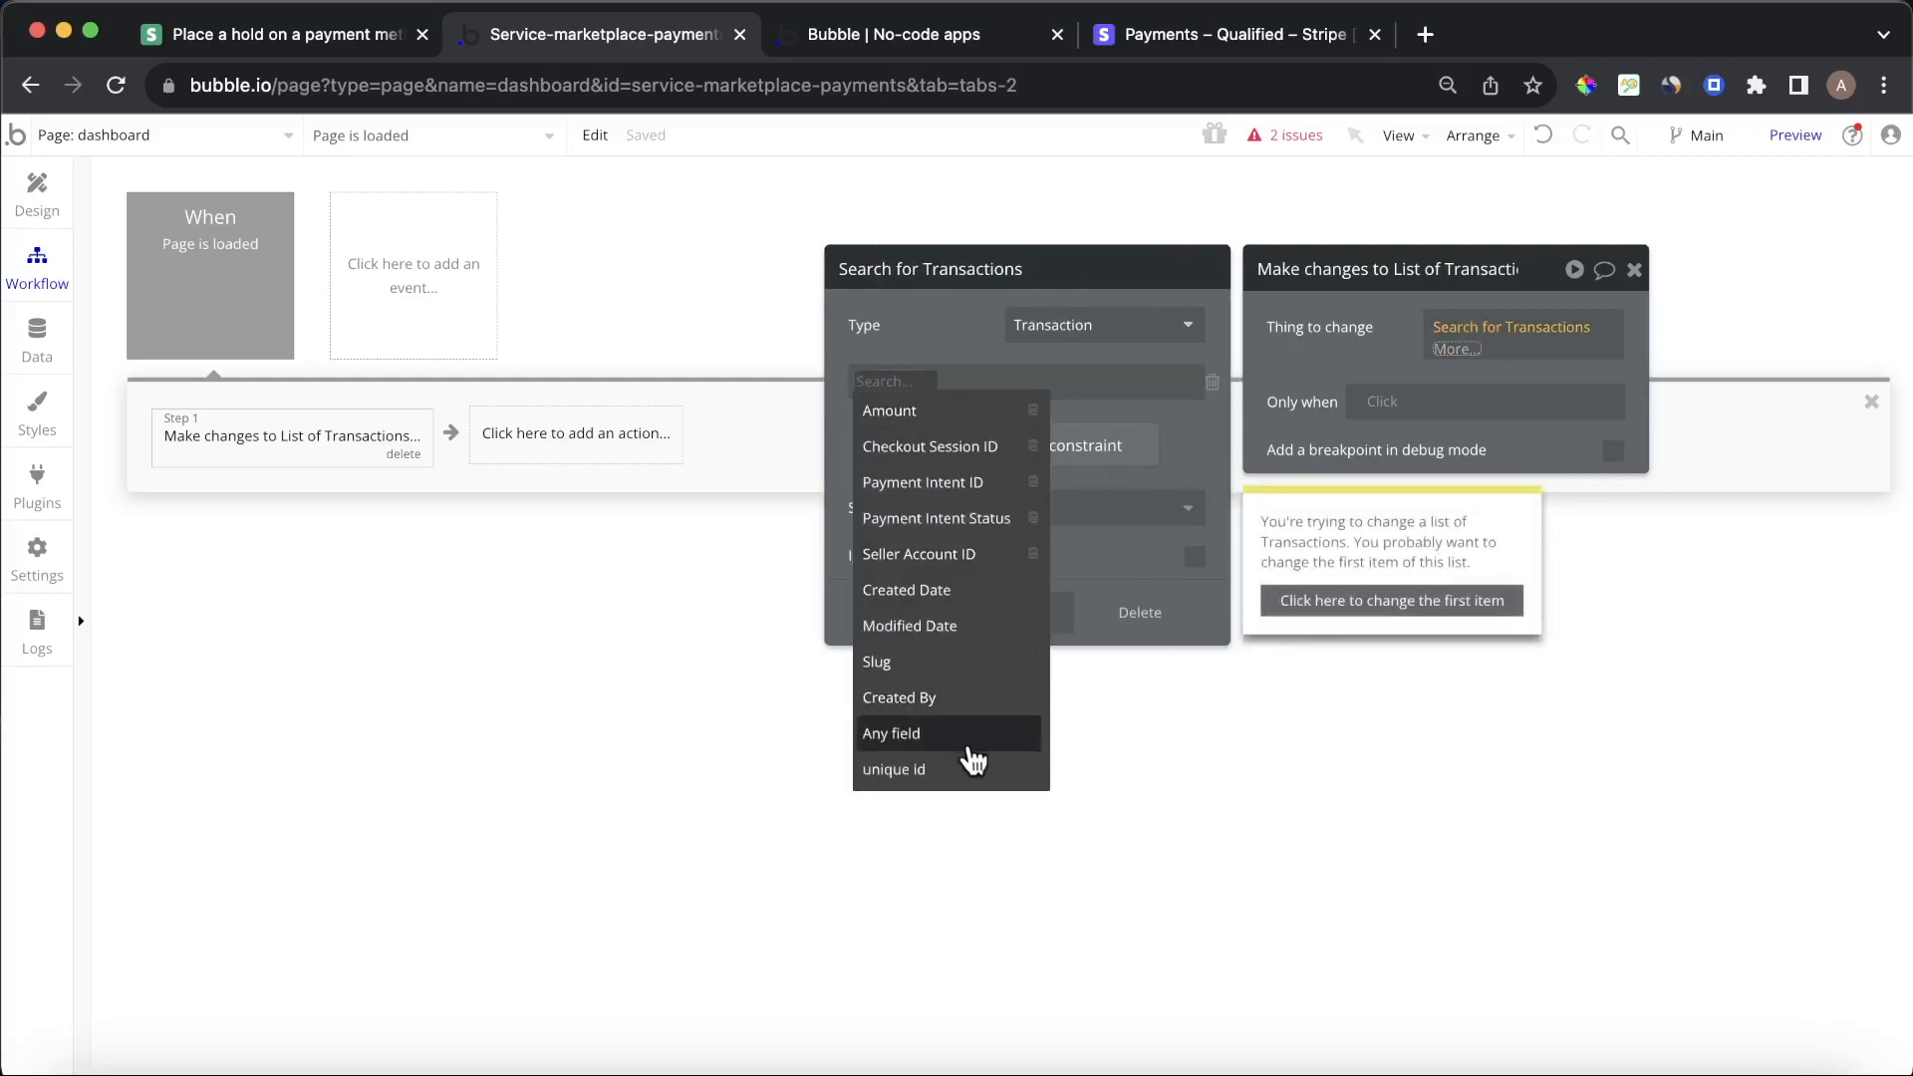
left_click(972, 771)
left_click(958, 380)
type("get")
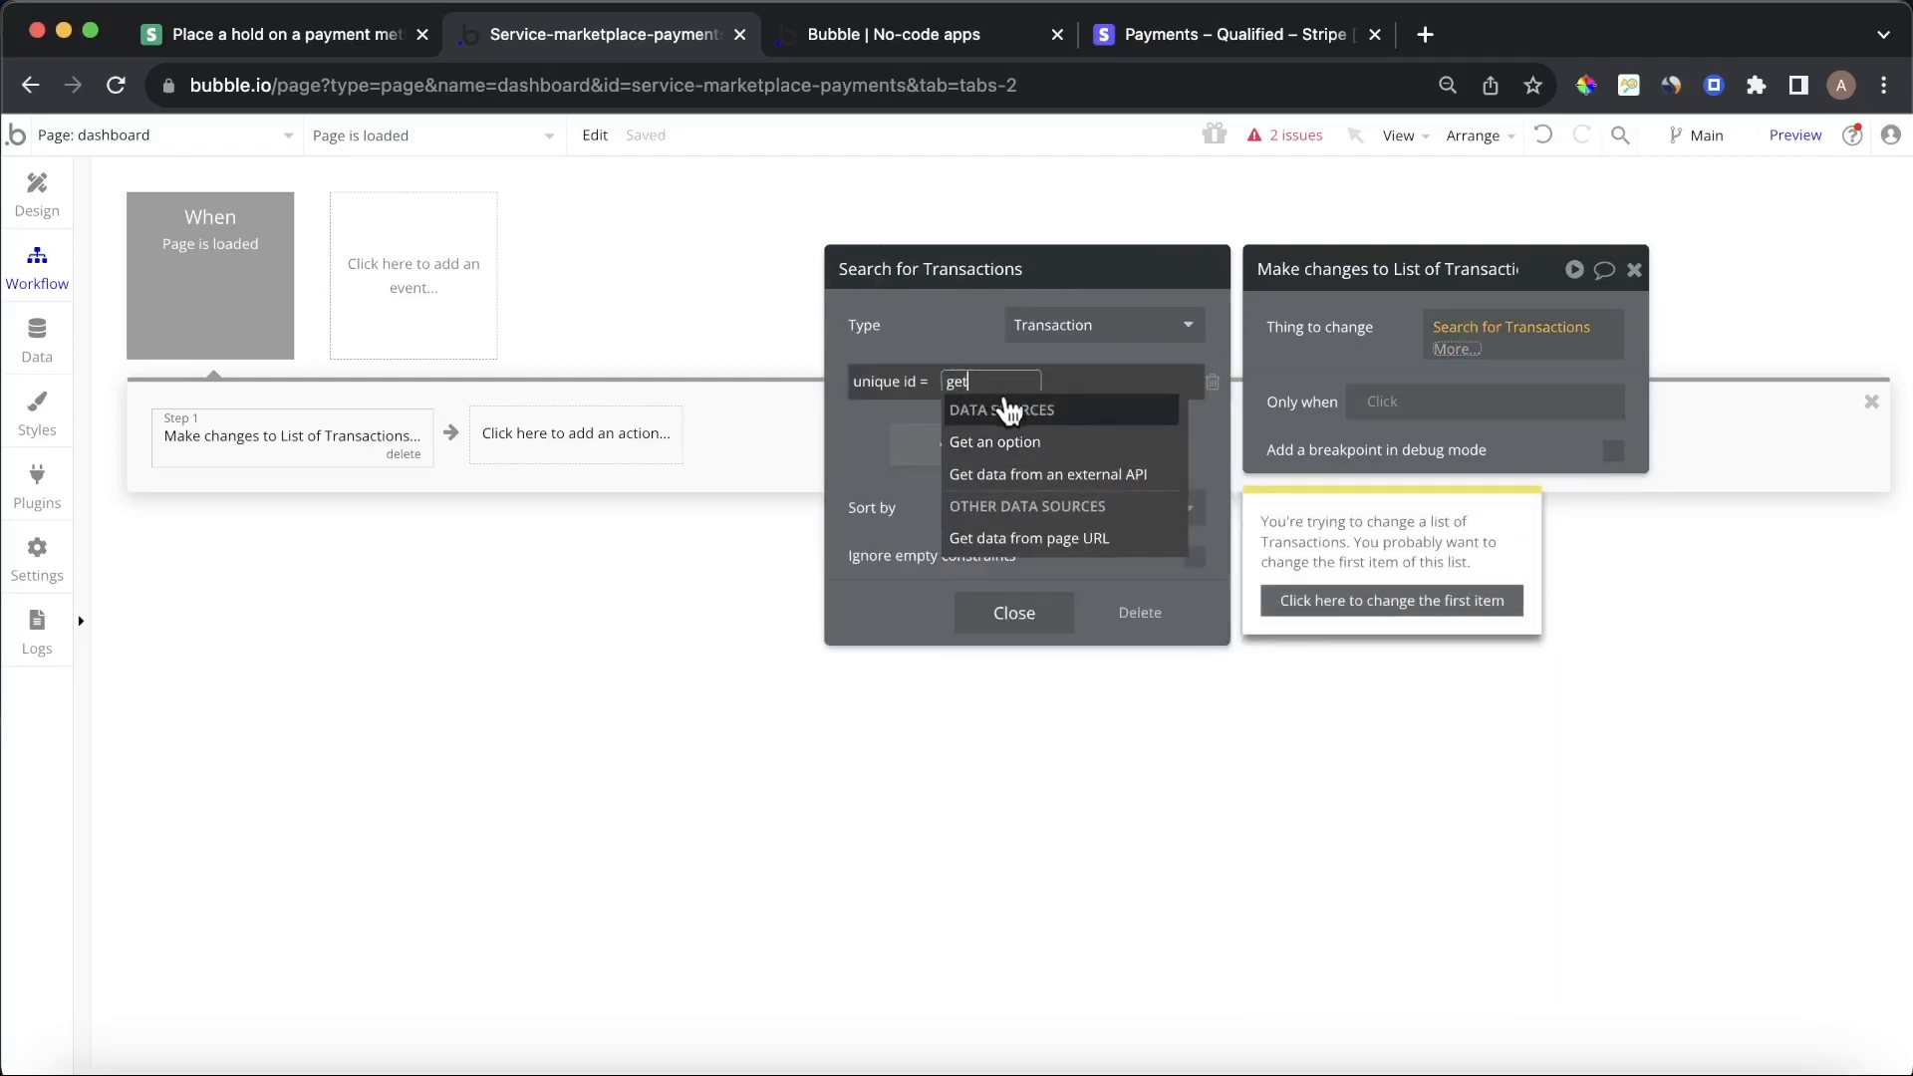
left_click(1131, 542)
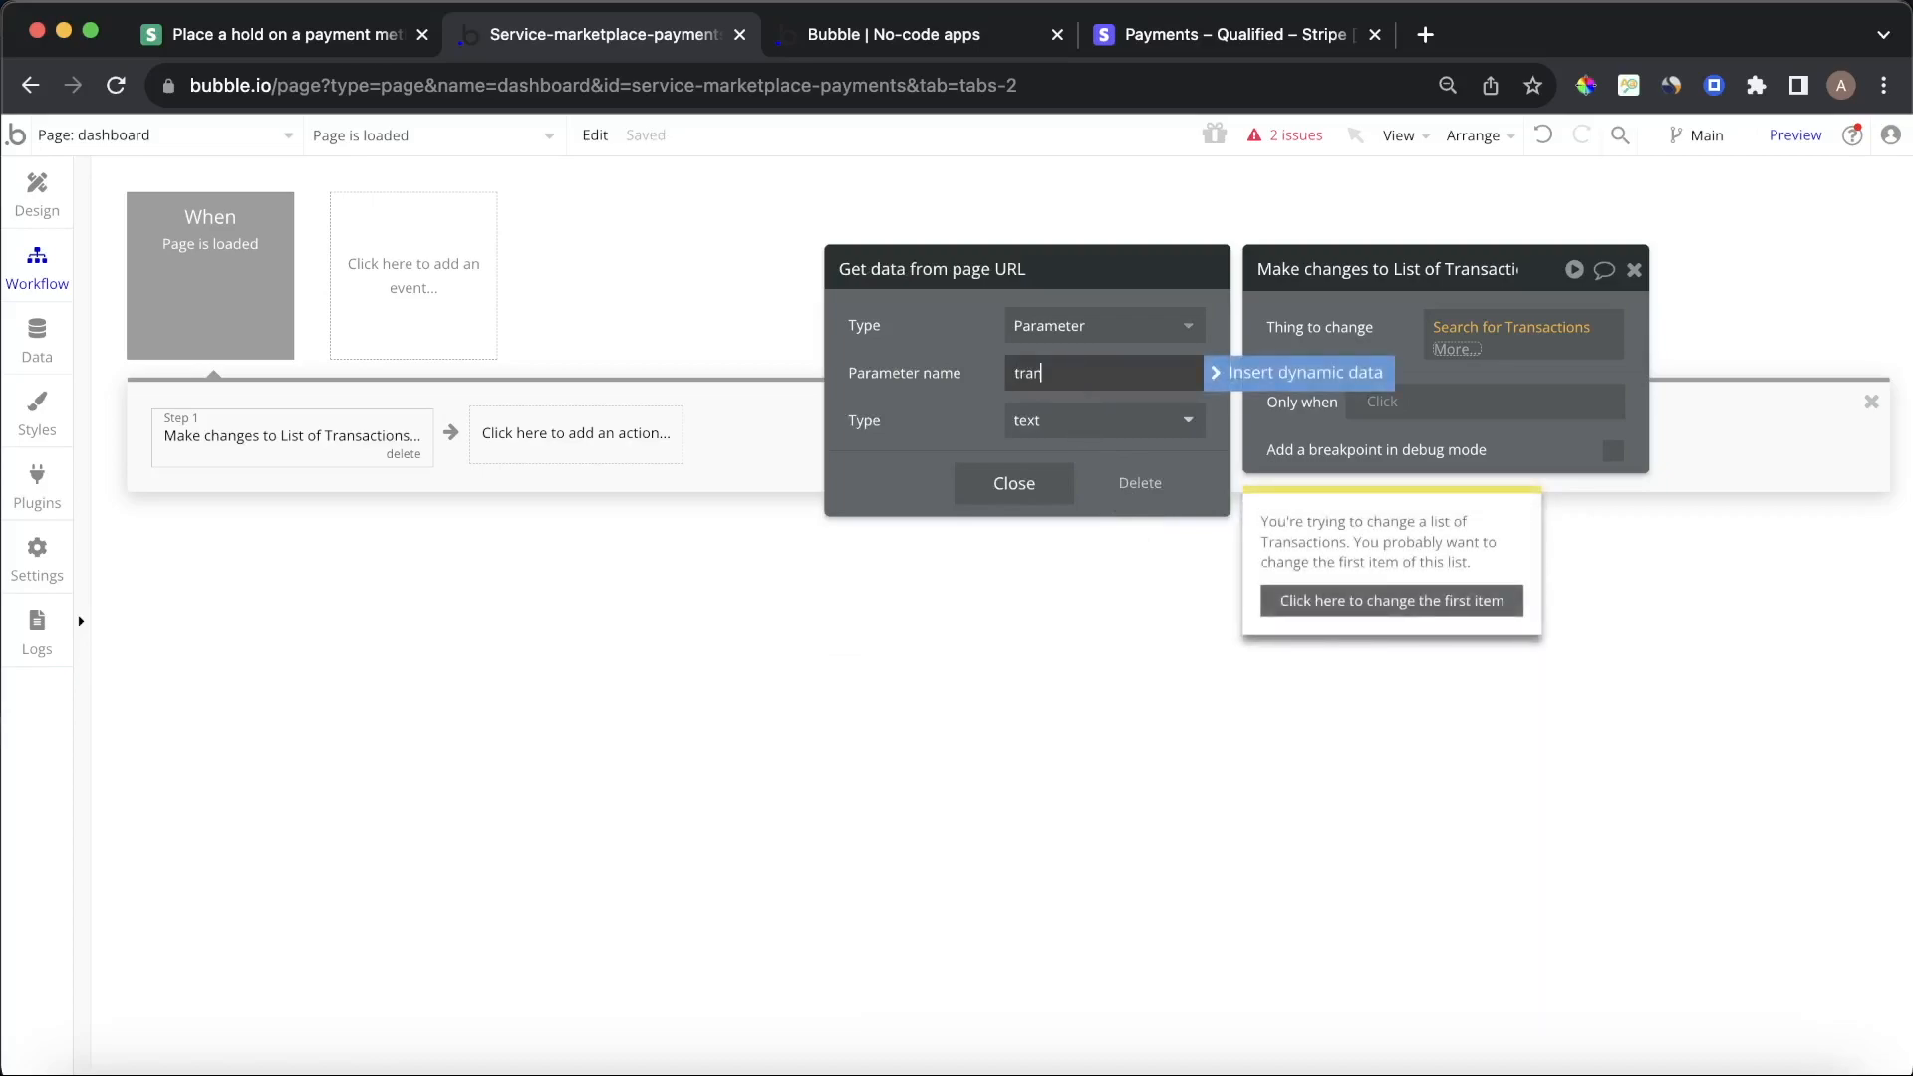
left_click(949, 373)
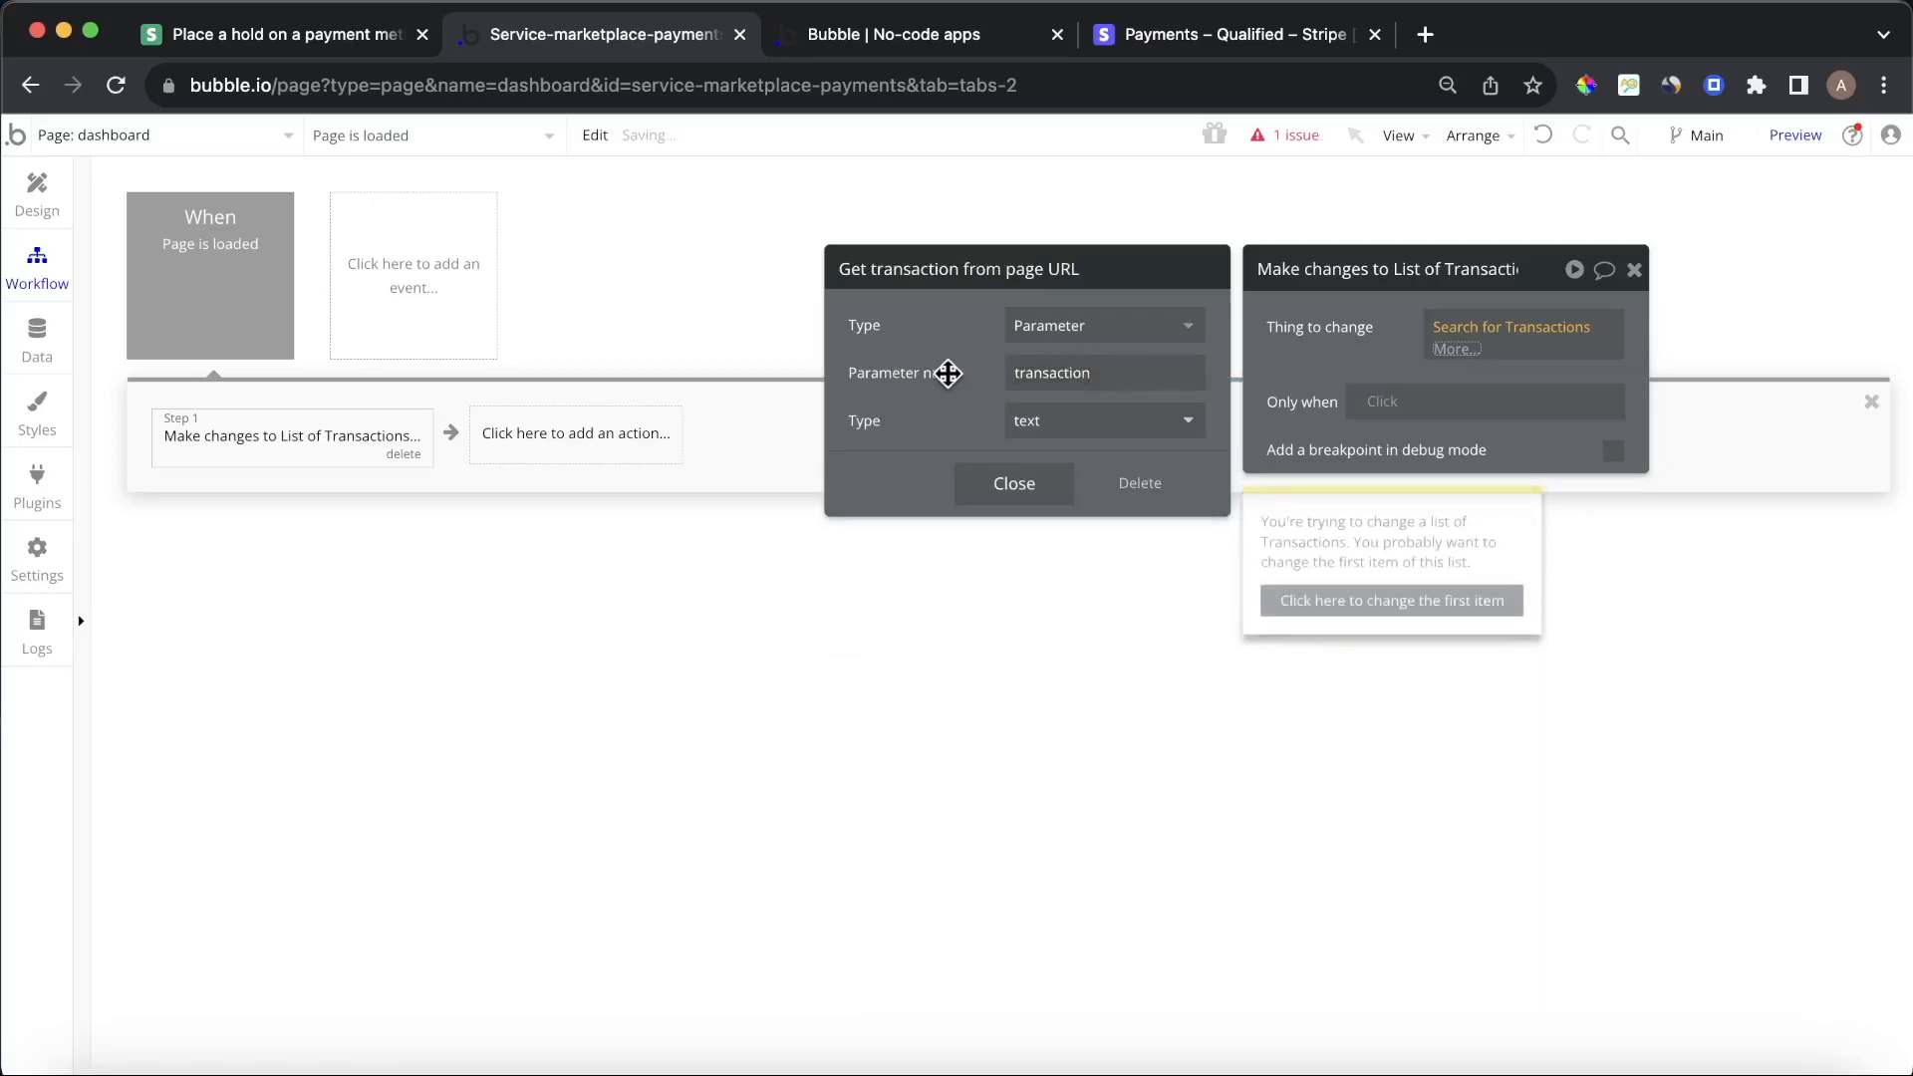
mouse_move(1455, 359)
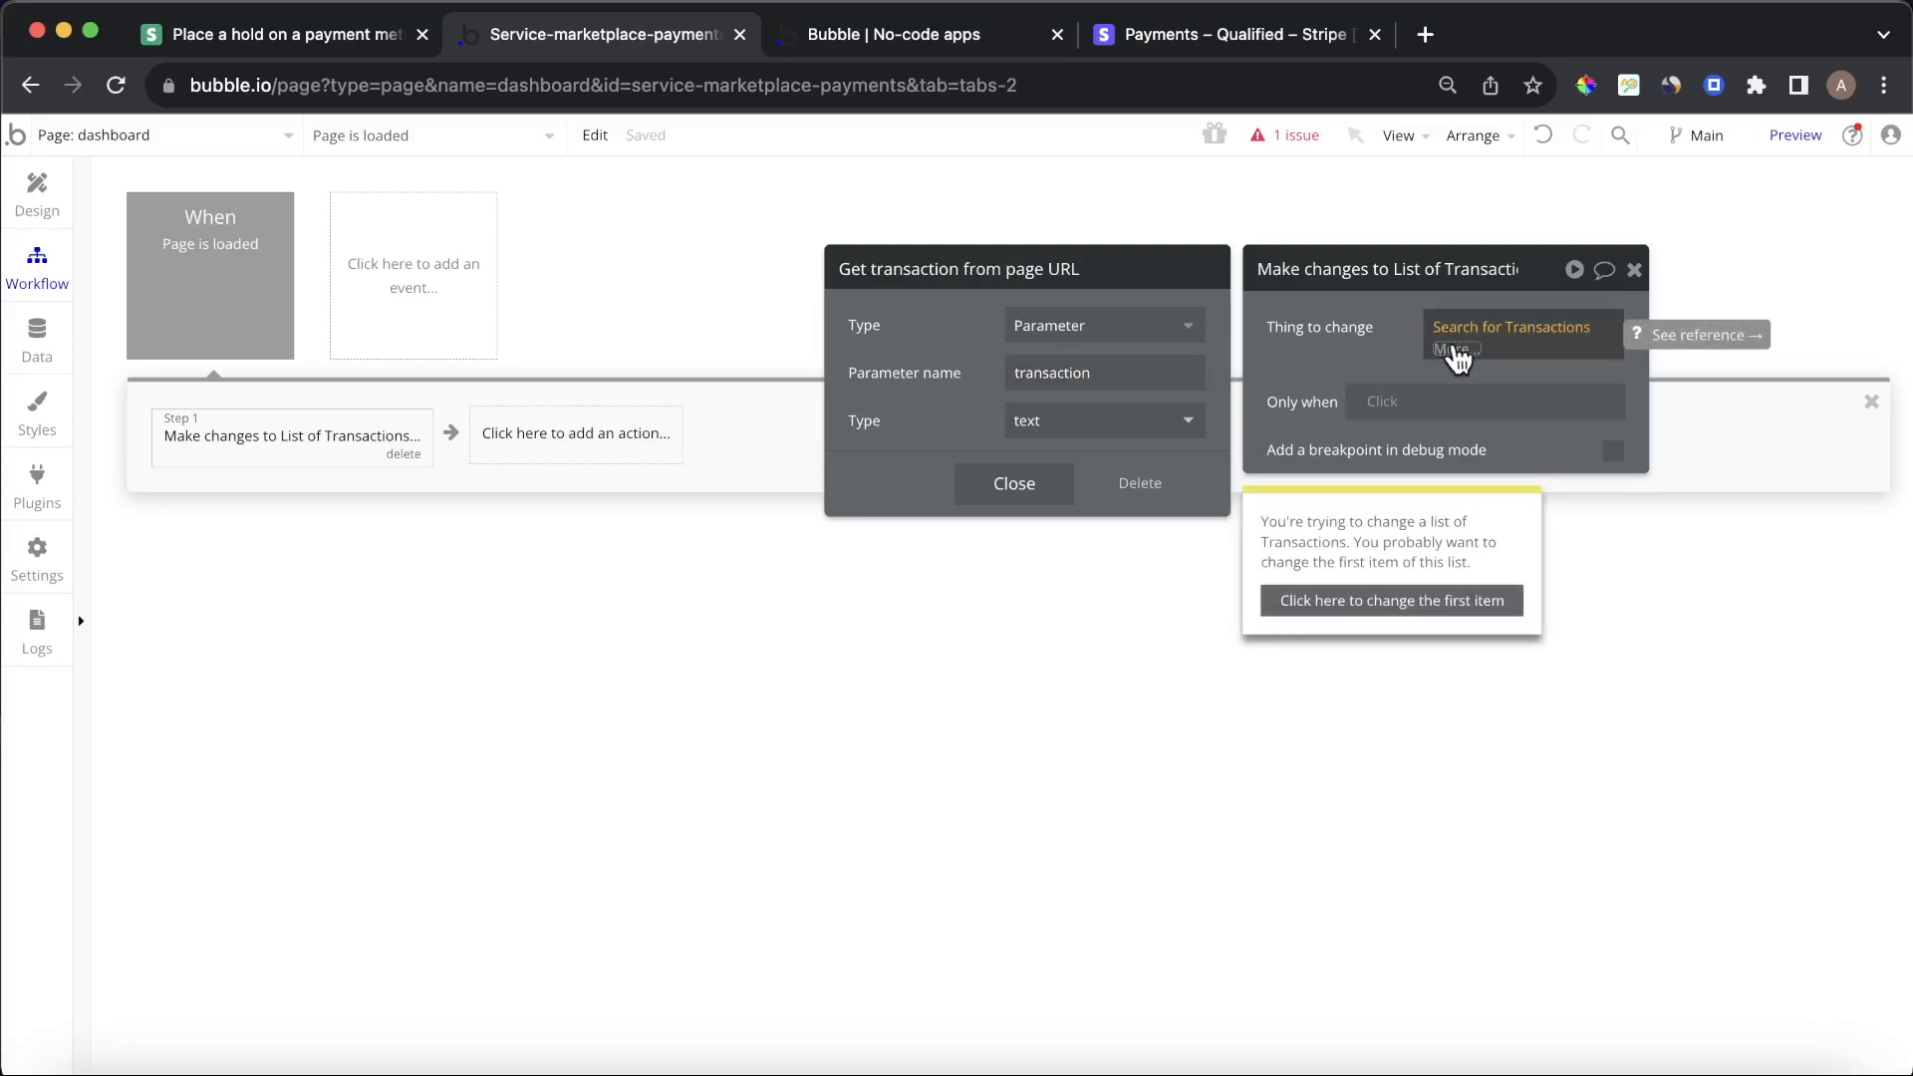
Limit the thing to change to the first item of the Transactions search
left_click(1456, 351)
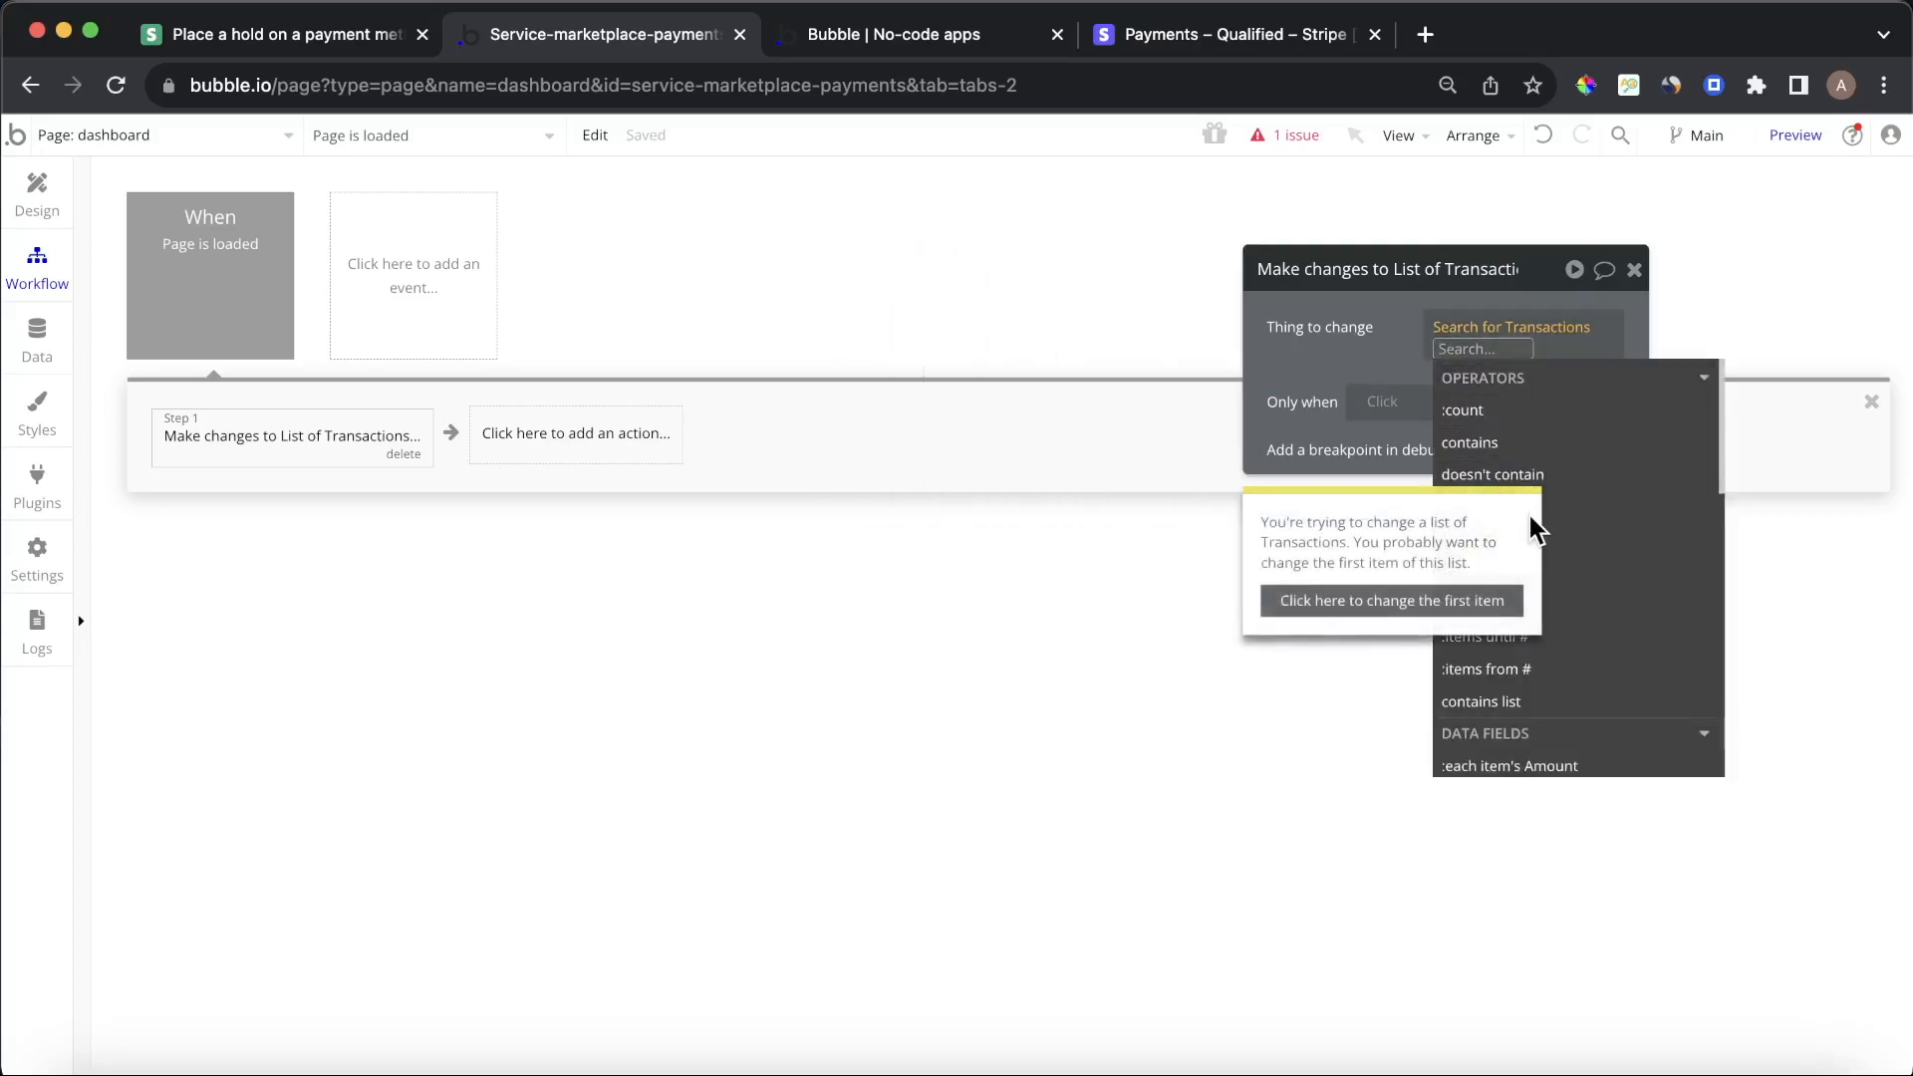
scroll(1550, 661, "down", 1)
left_click(1547, 460)
left_click(1367, 333)
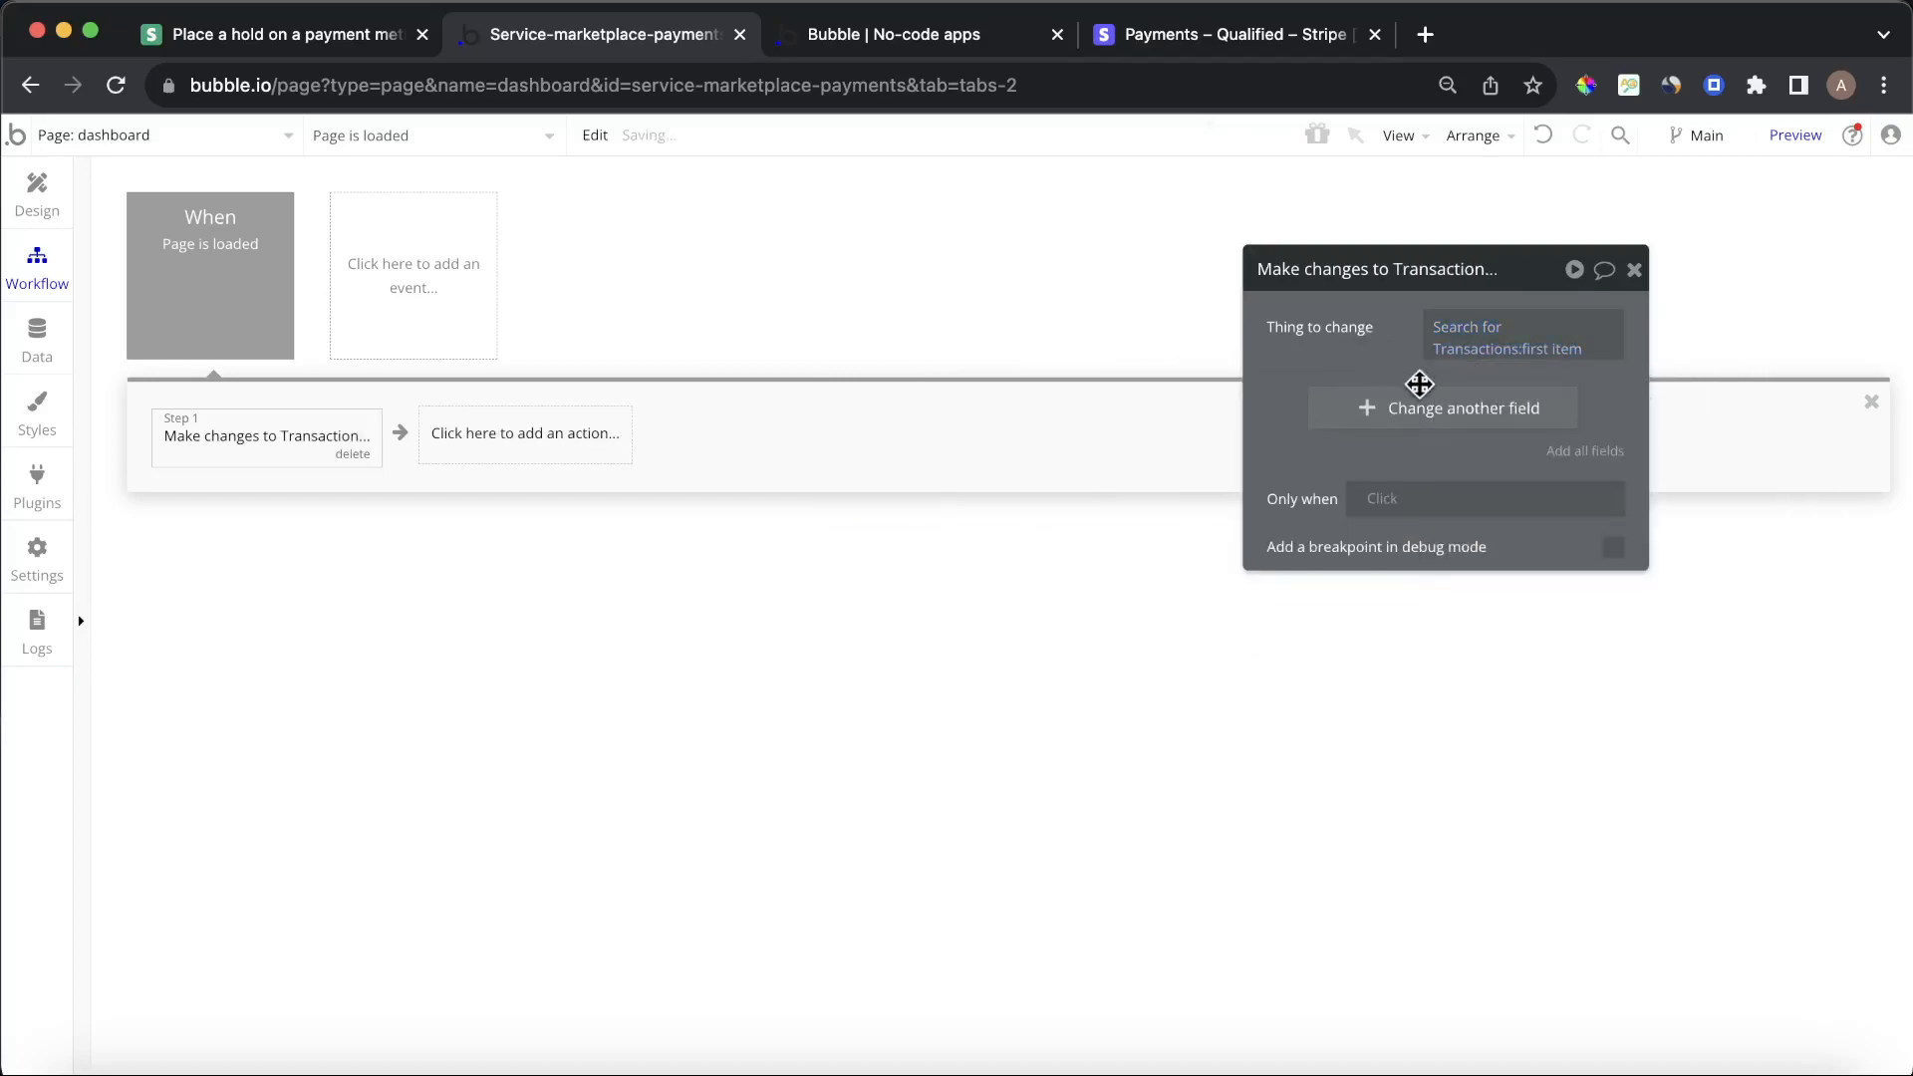
Check the search constraint against the preview's transaction parameter, and add Payment Intent ID as a field to change on the Transaction
left_click(1485, 333)
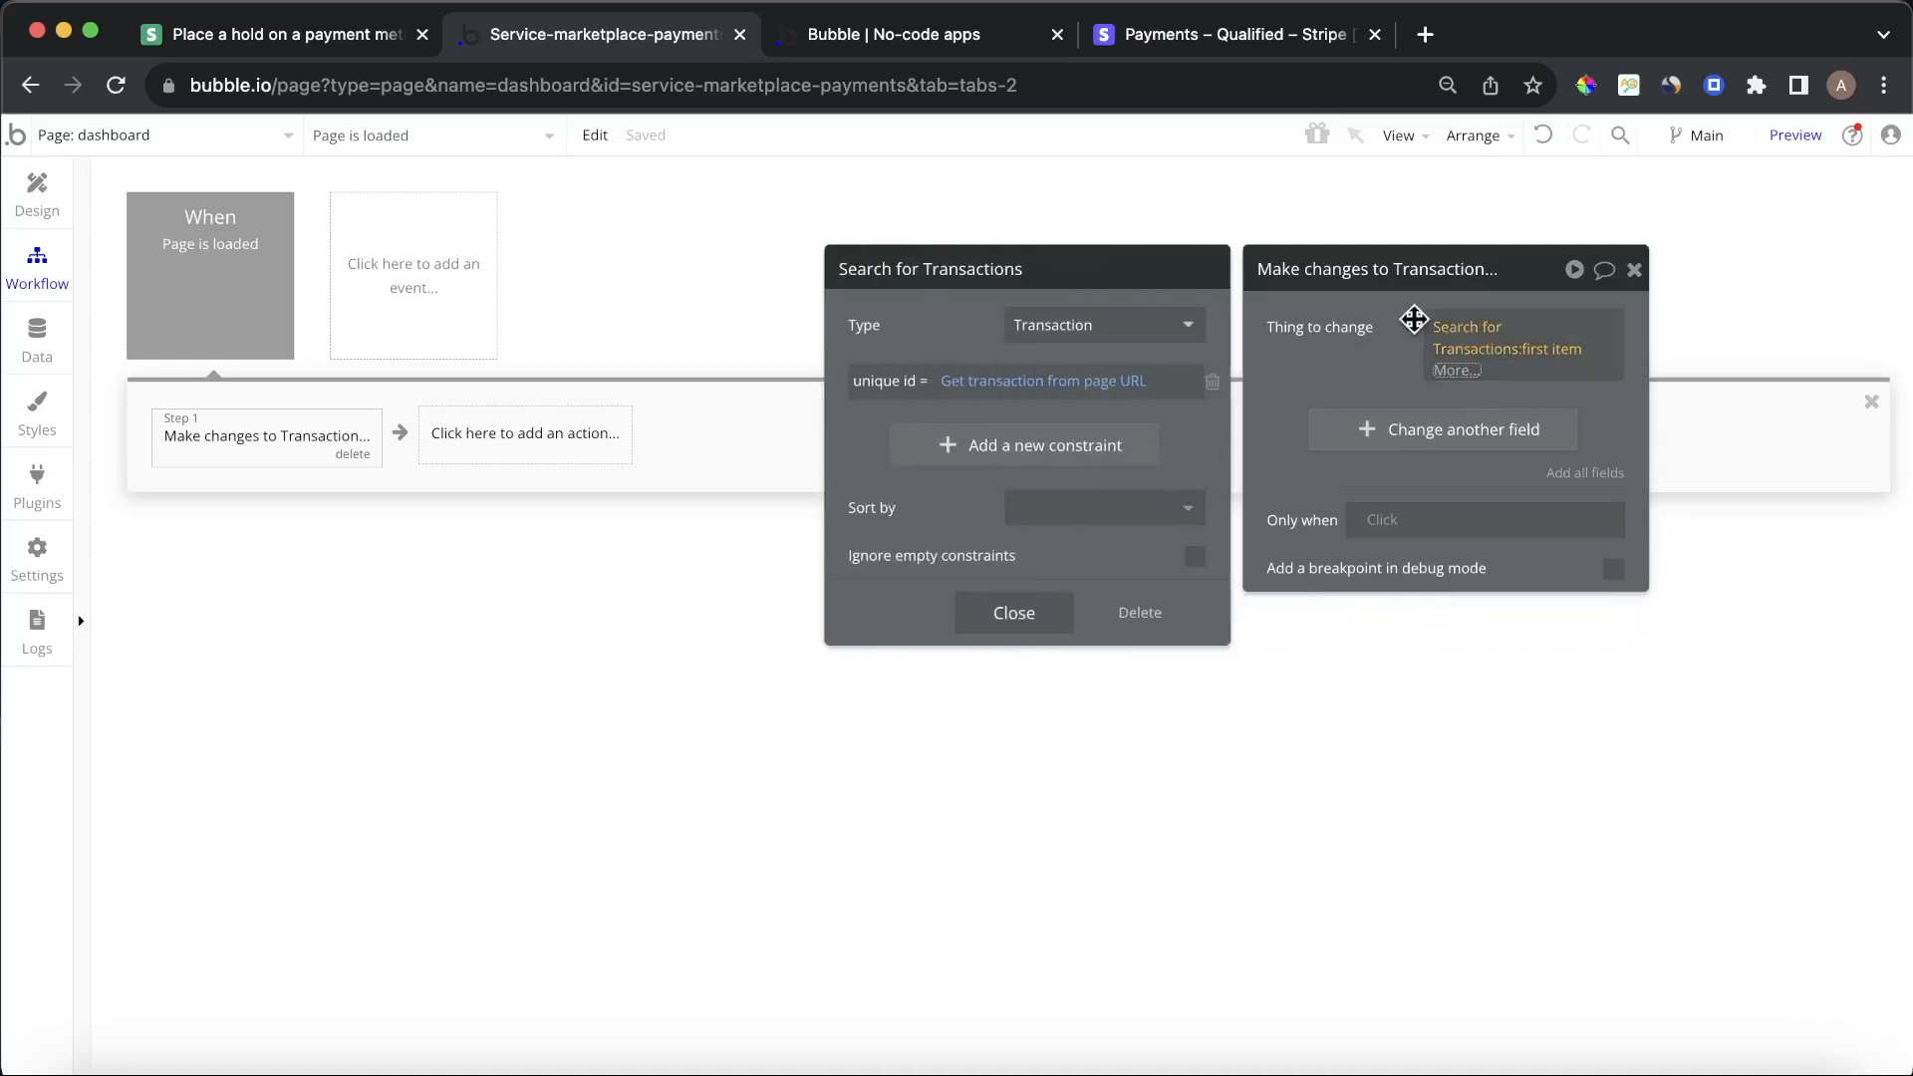
left_click(931, 36)
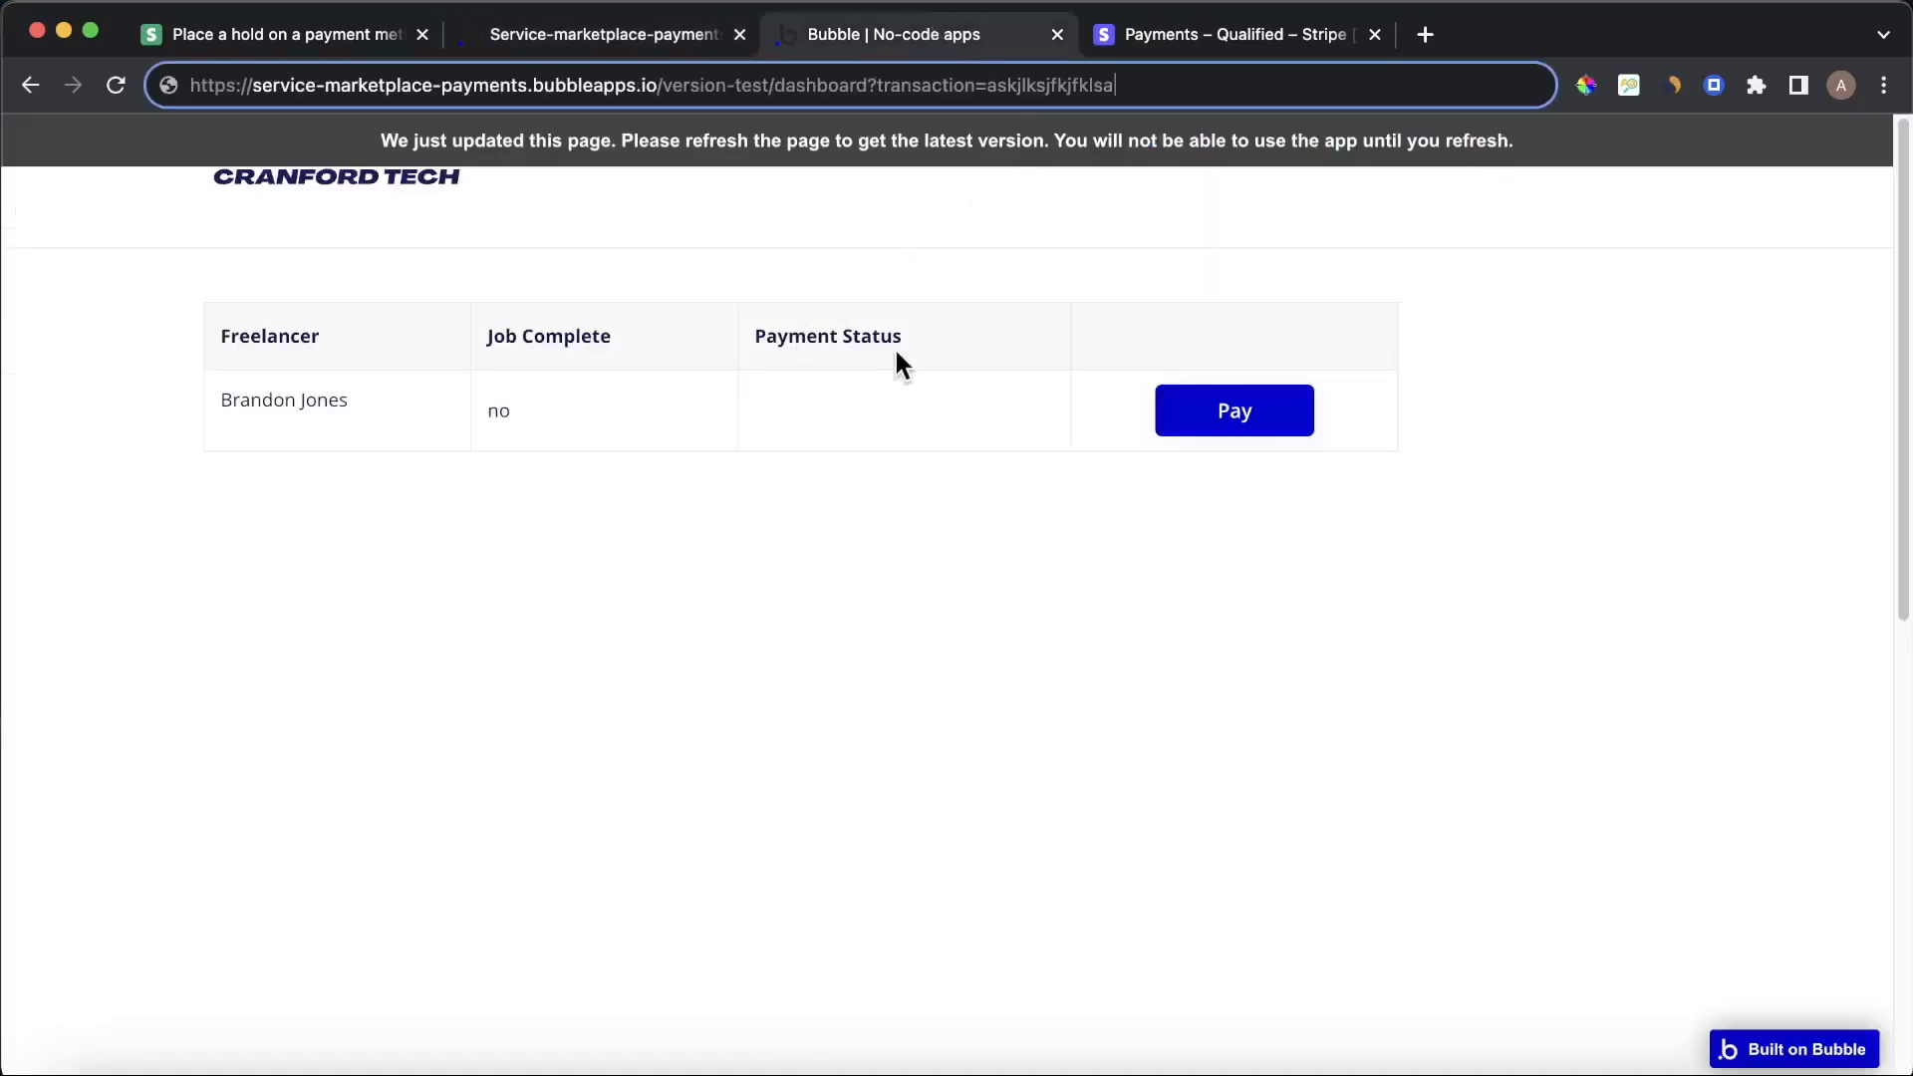
left_click(658, 36)
left_click(1366, 428)
left_click(1314, 403)
left_click(1335, 495)
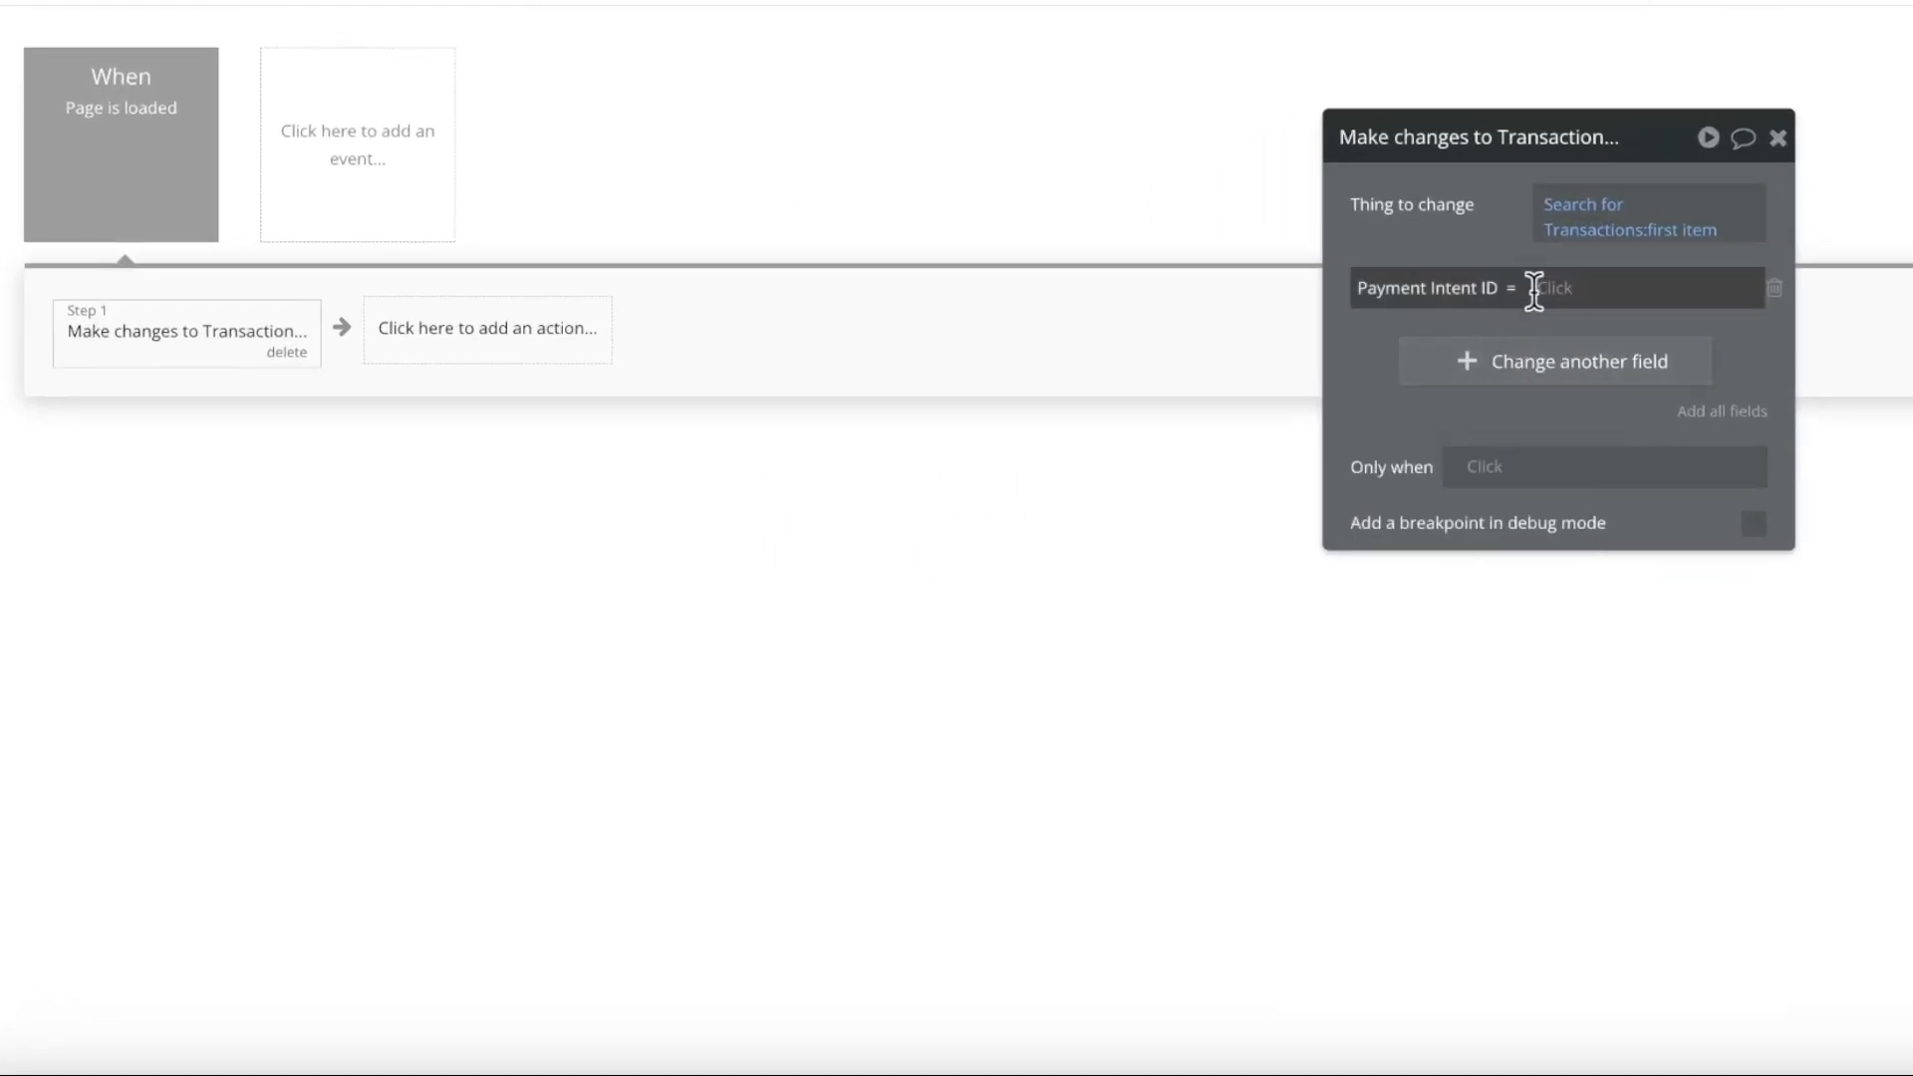
Take the Payment Intent ID value from the external API Stripe Connect - Retrieve Checkout Session Details
left_click(1534, 288)
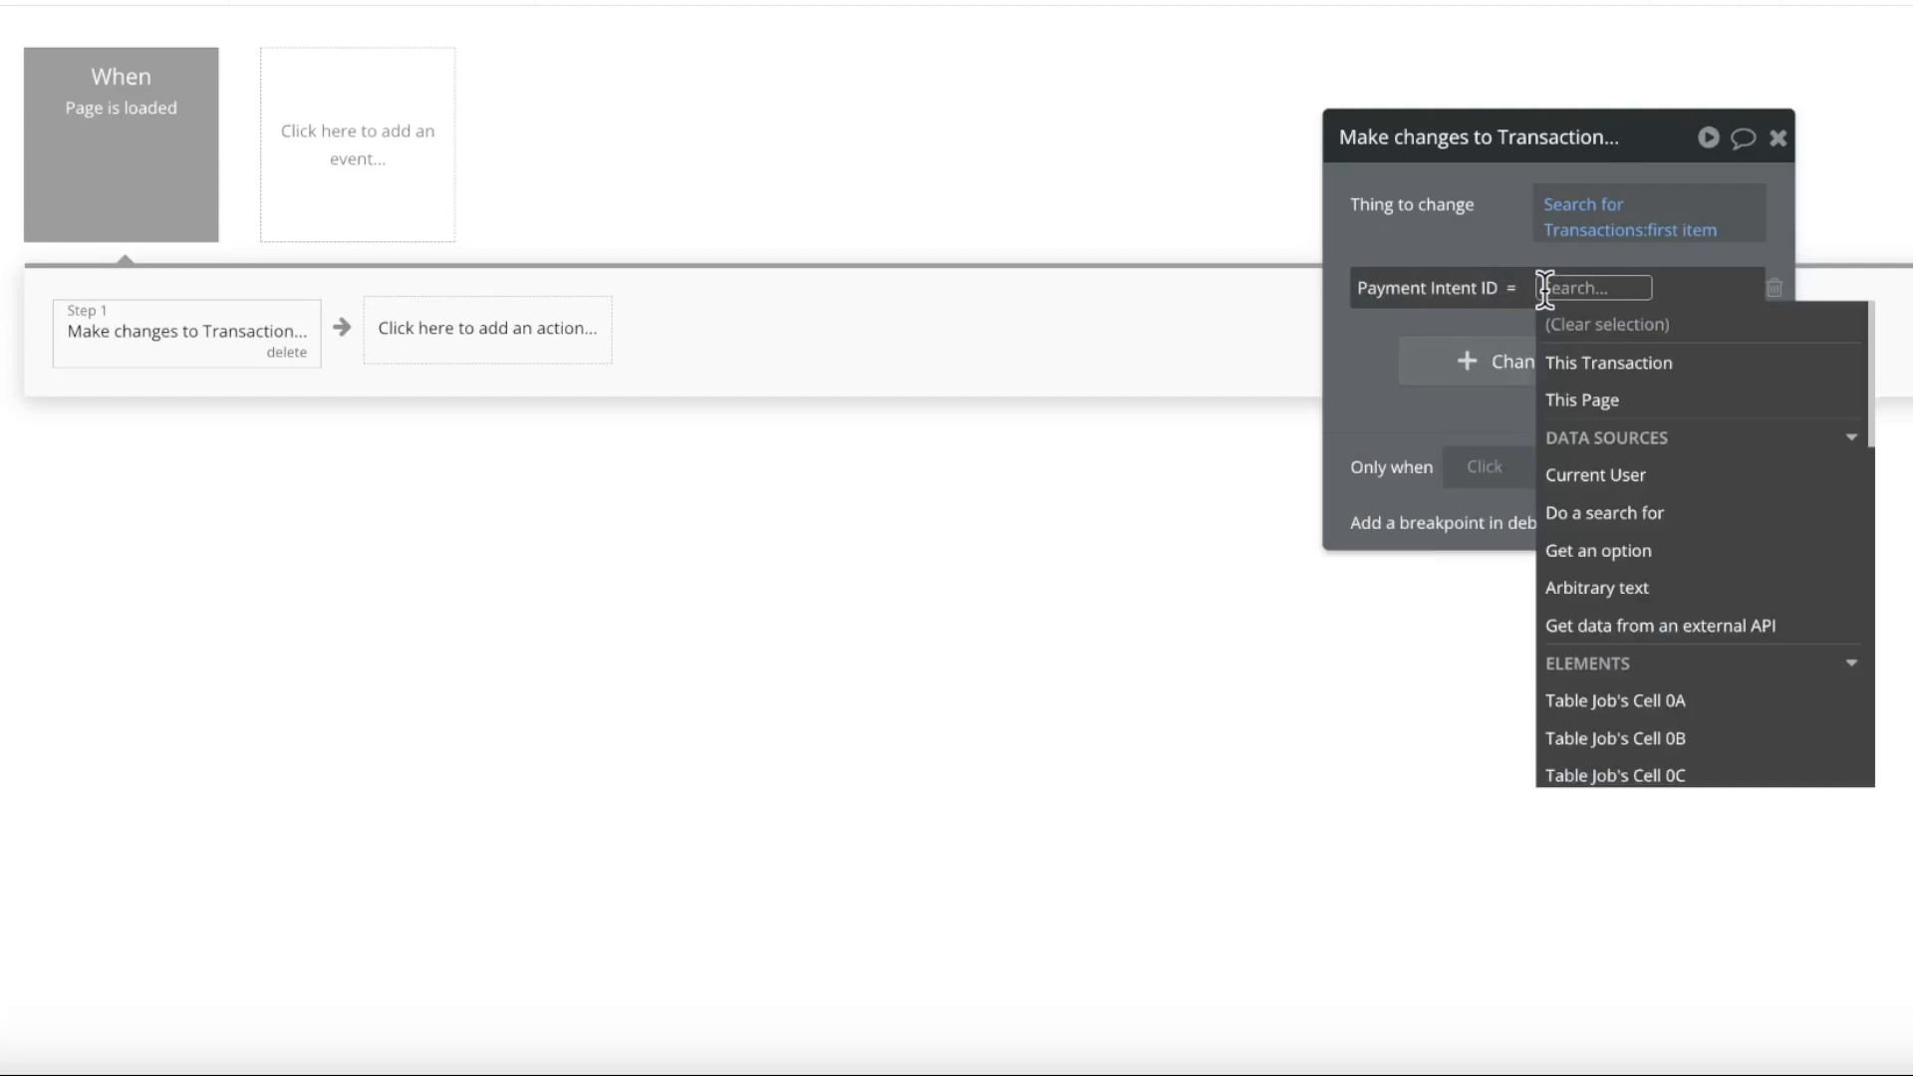
left_click(1773, 626)
left_click(1221, 214)
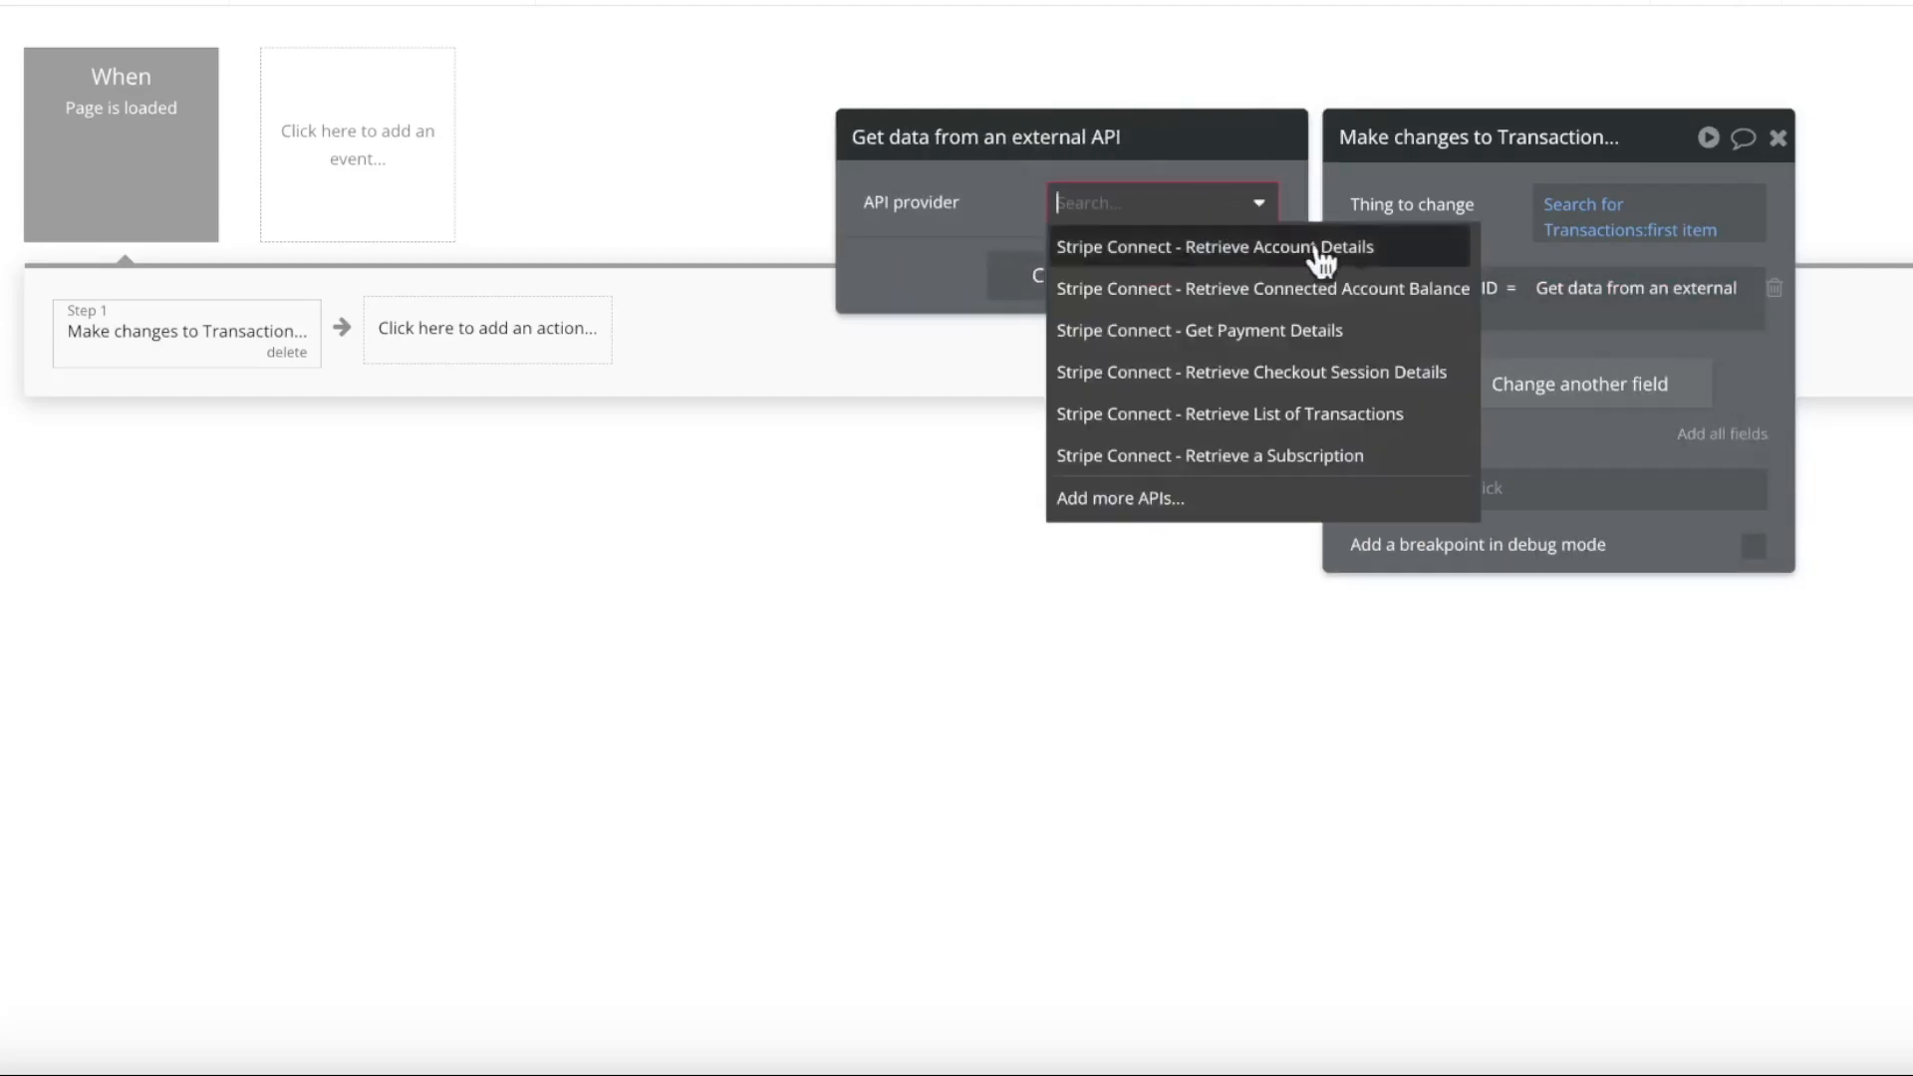
left_click(1411, 371)
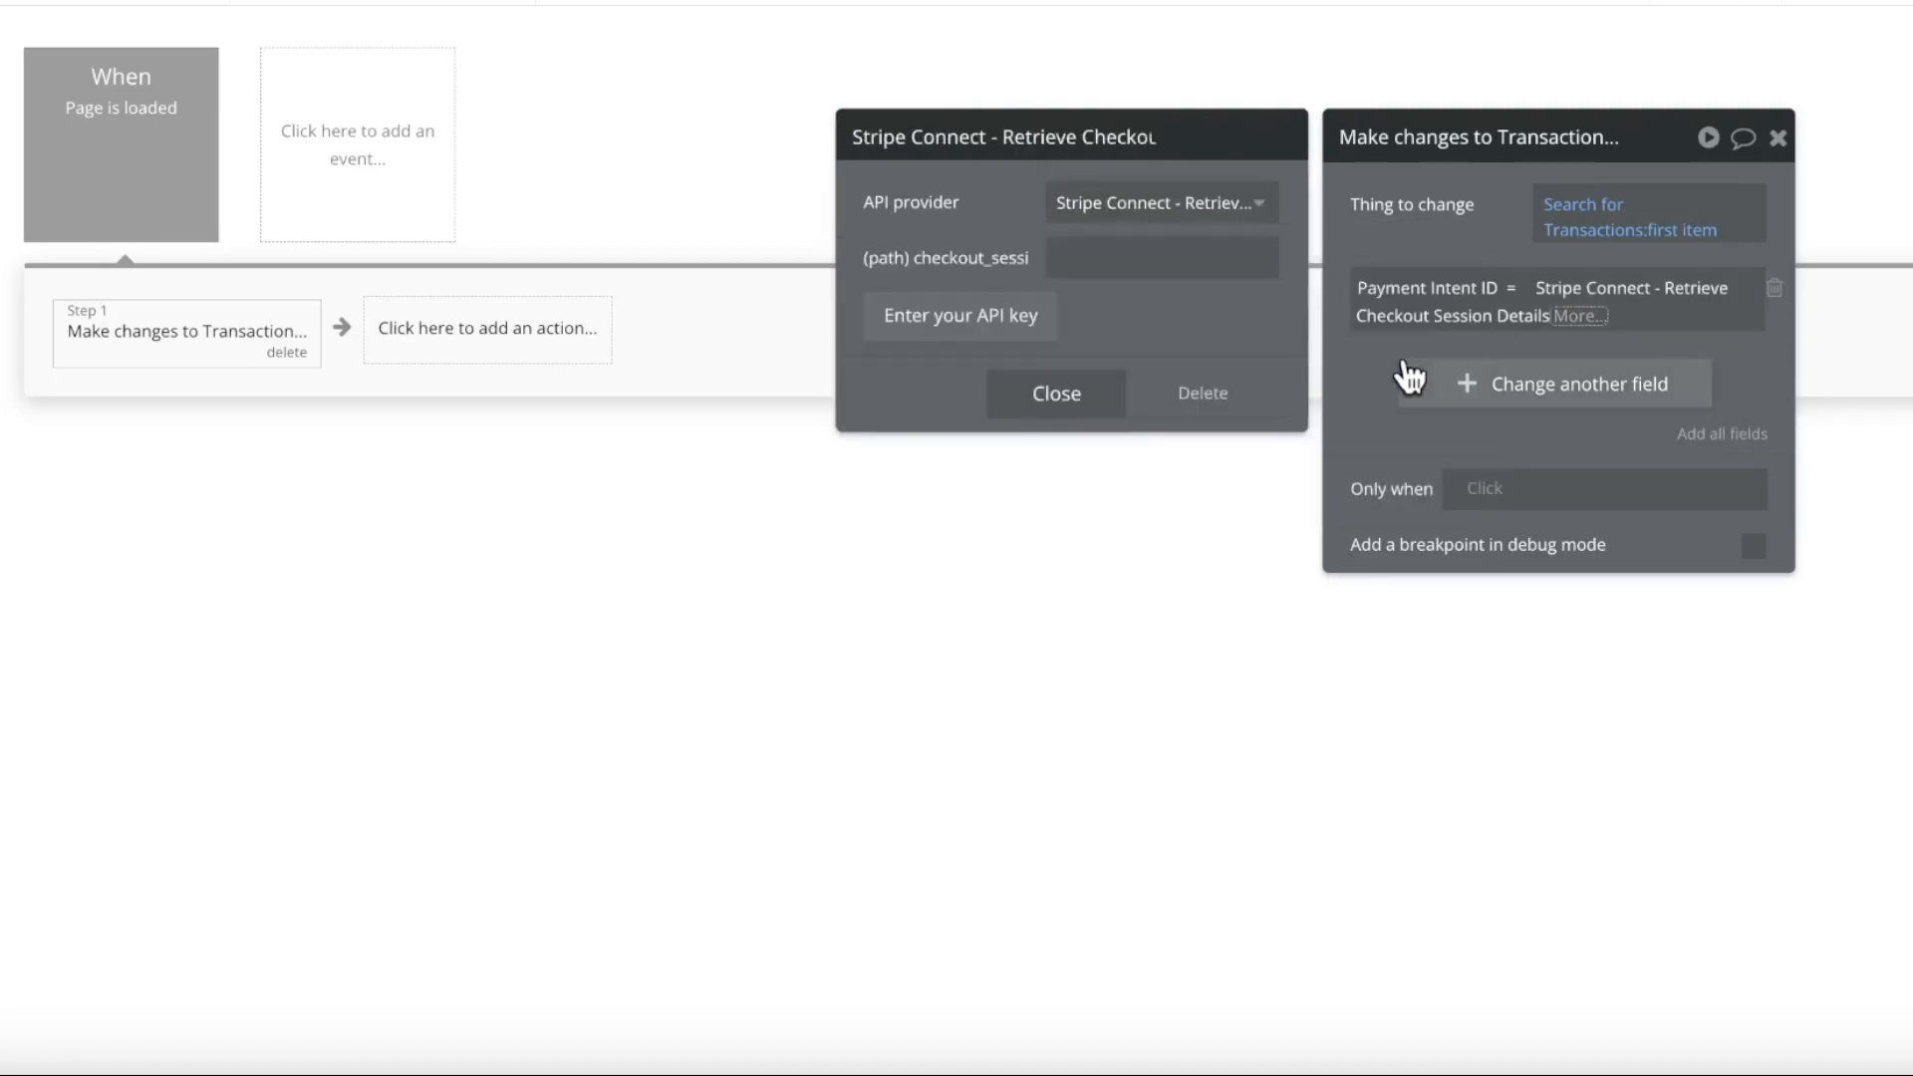
Set the API call's checkout_session_id path to This Transaction's Checkout Session ID
left_click(1128, 267)
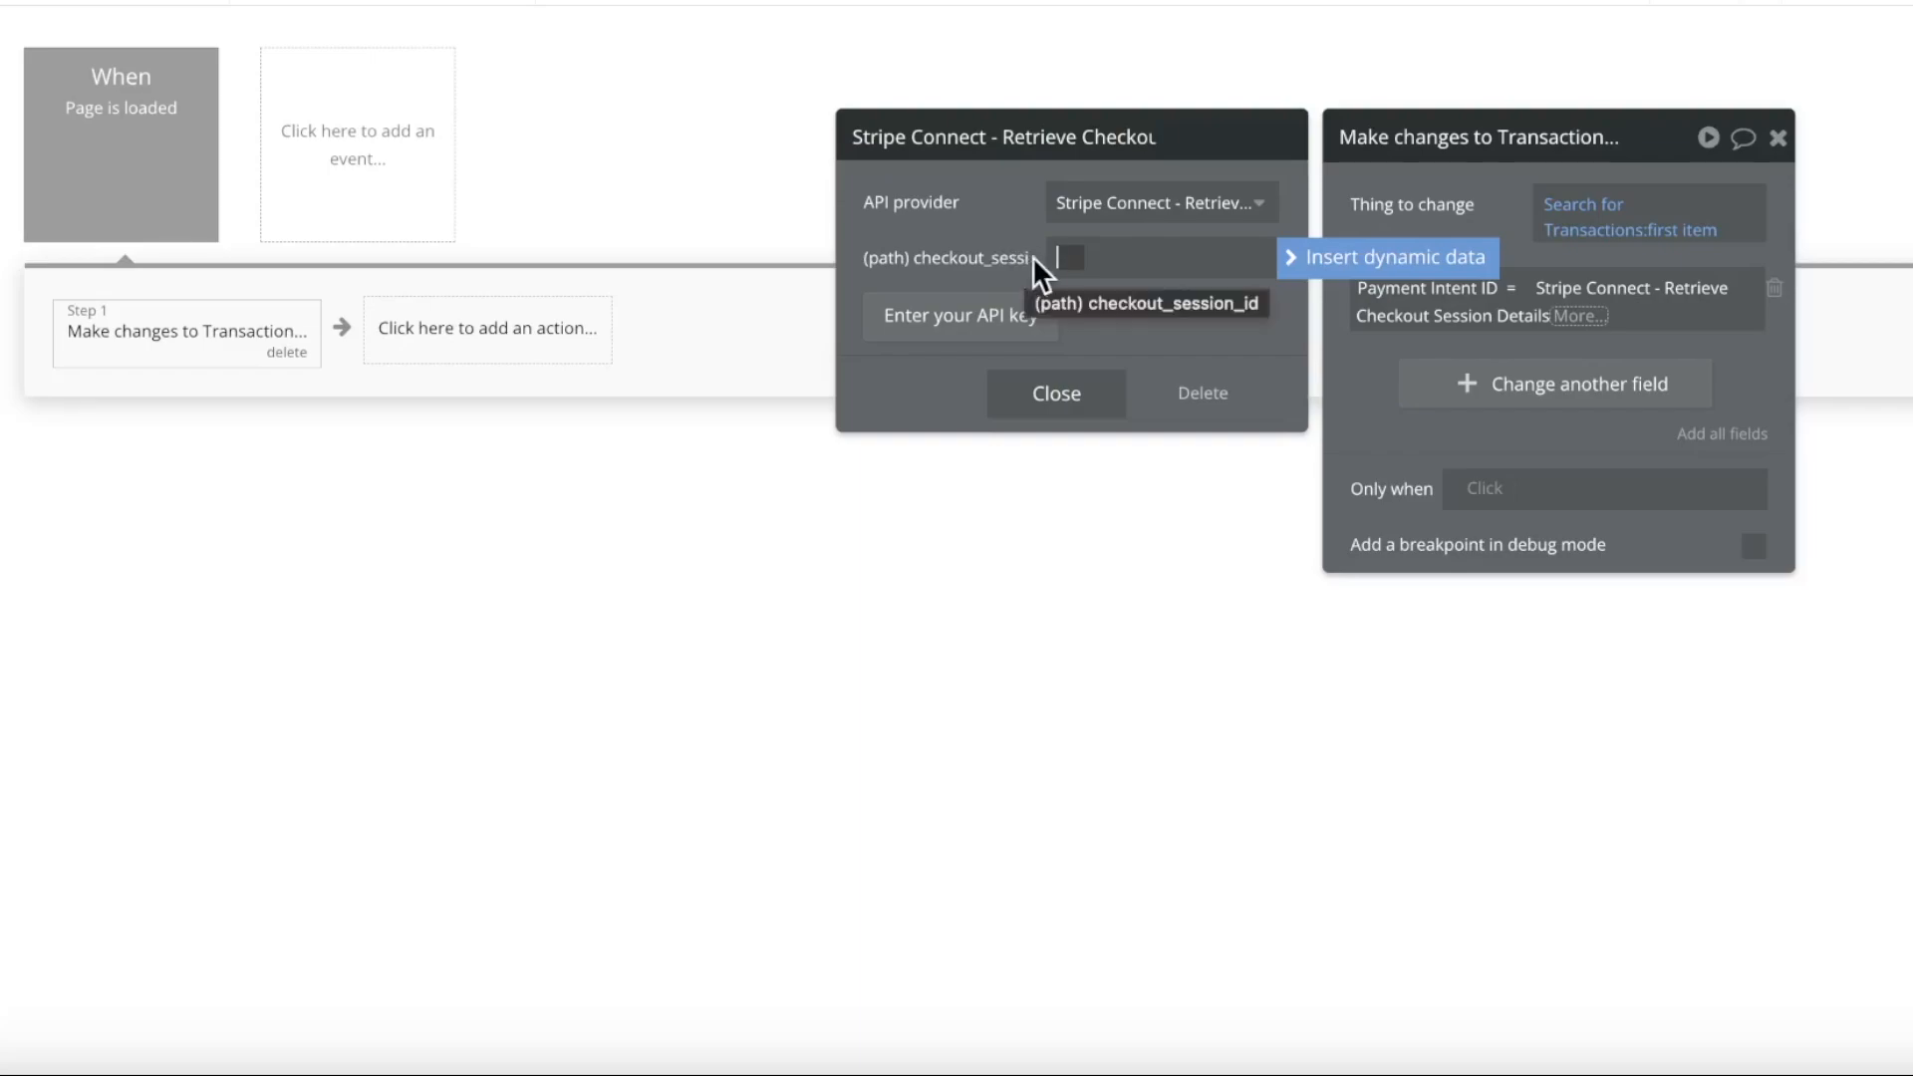
left_click(1395, 264)
left_click(1250, 331)
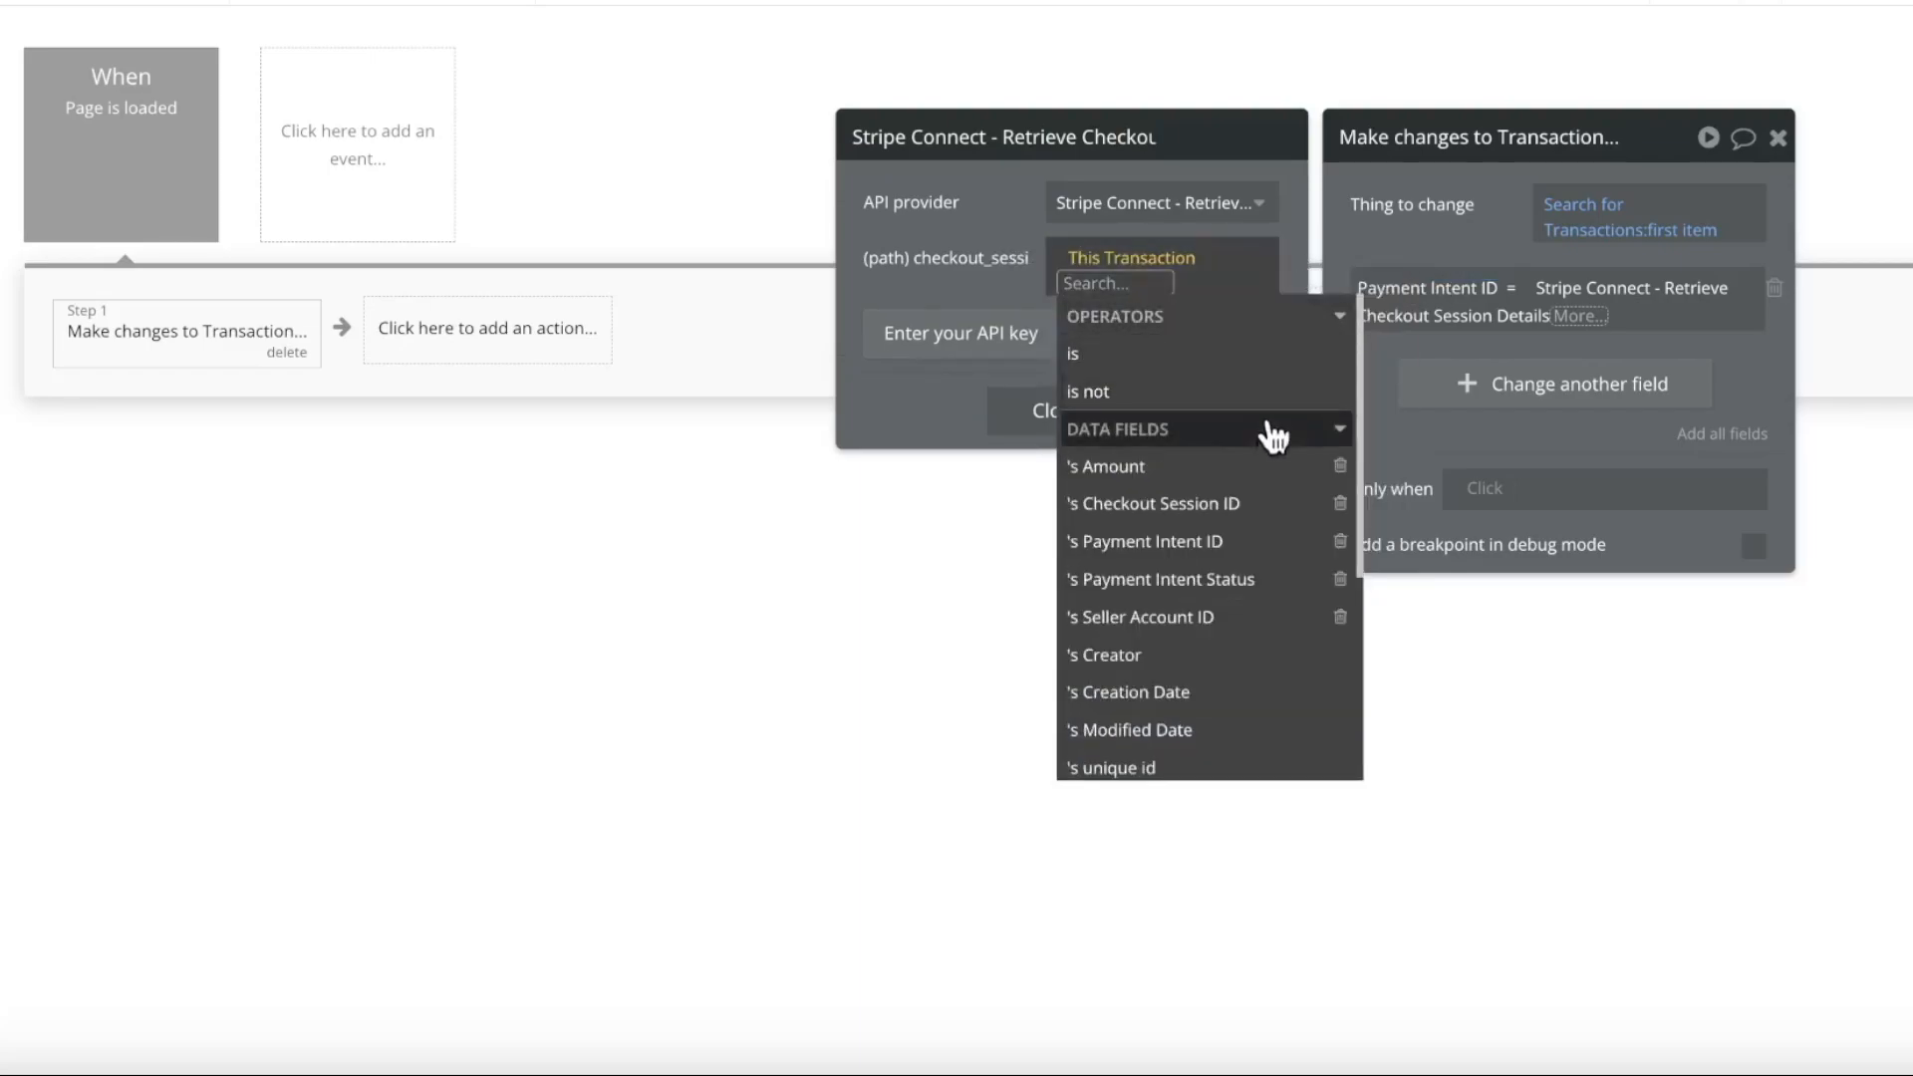
left_click(1246, 482)
left_click(1107, 289)
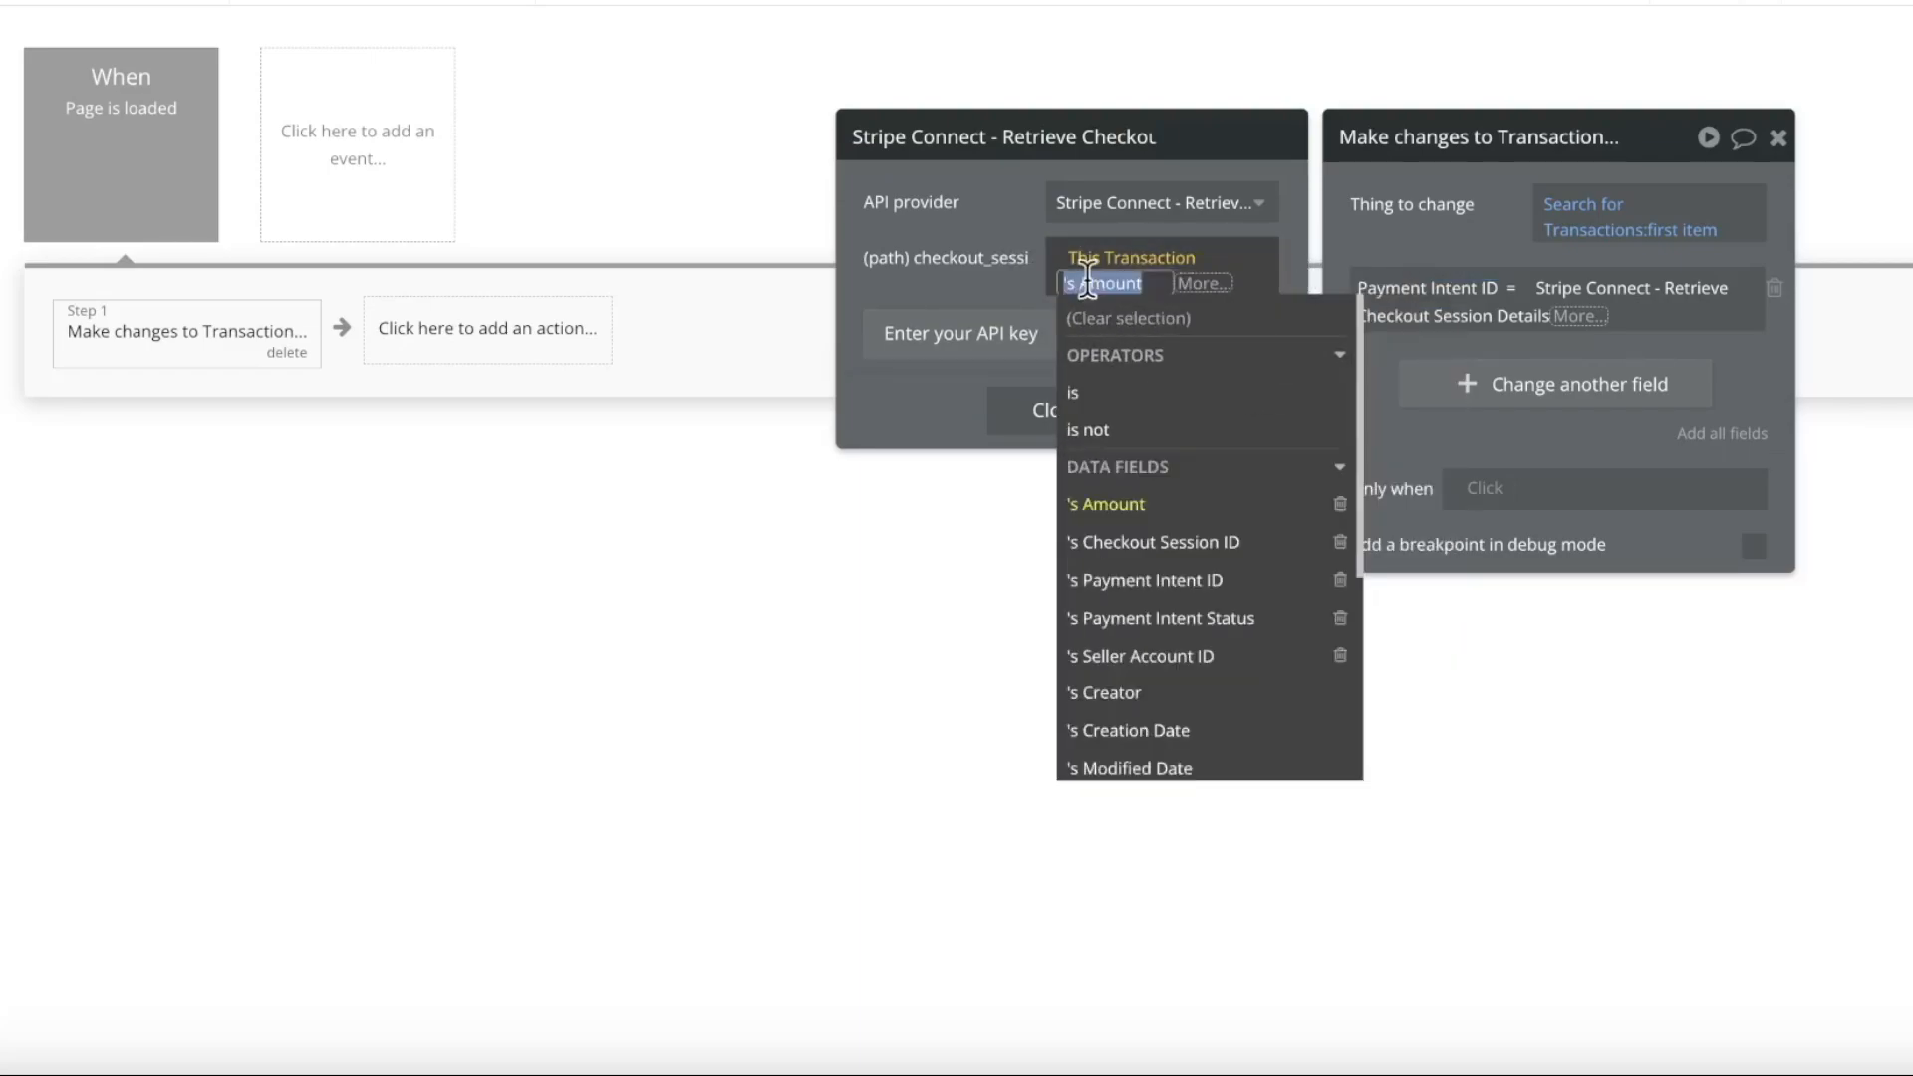
left_click(1174, 543)
left_click(957, 269)
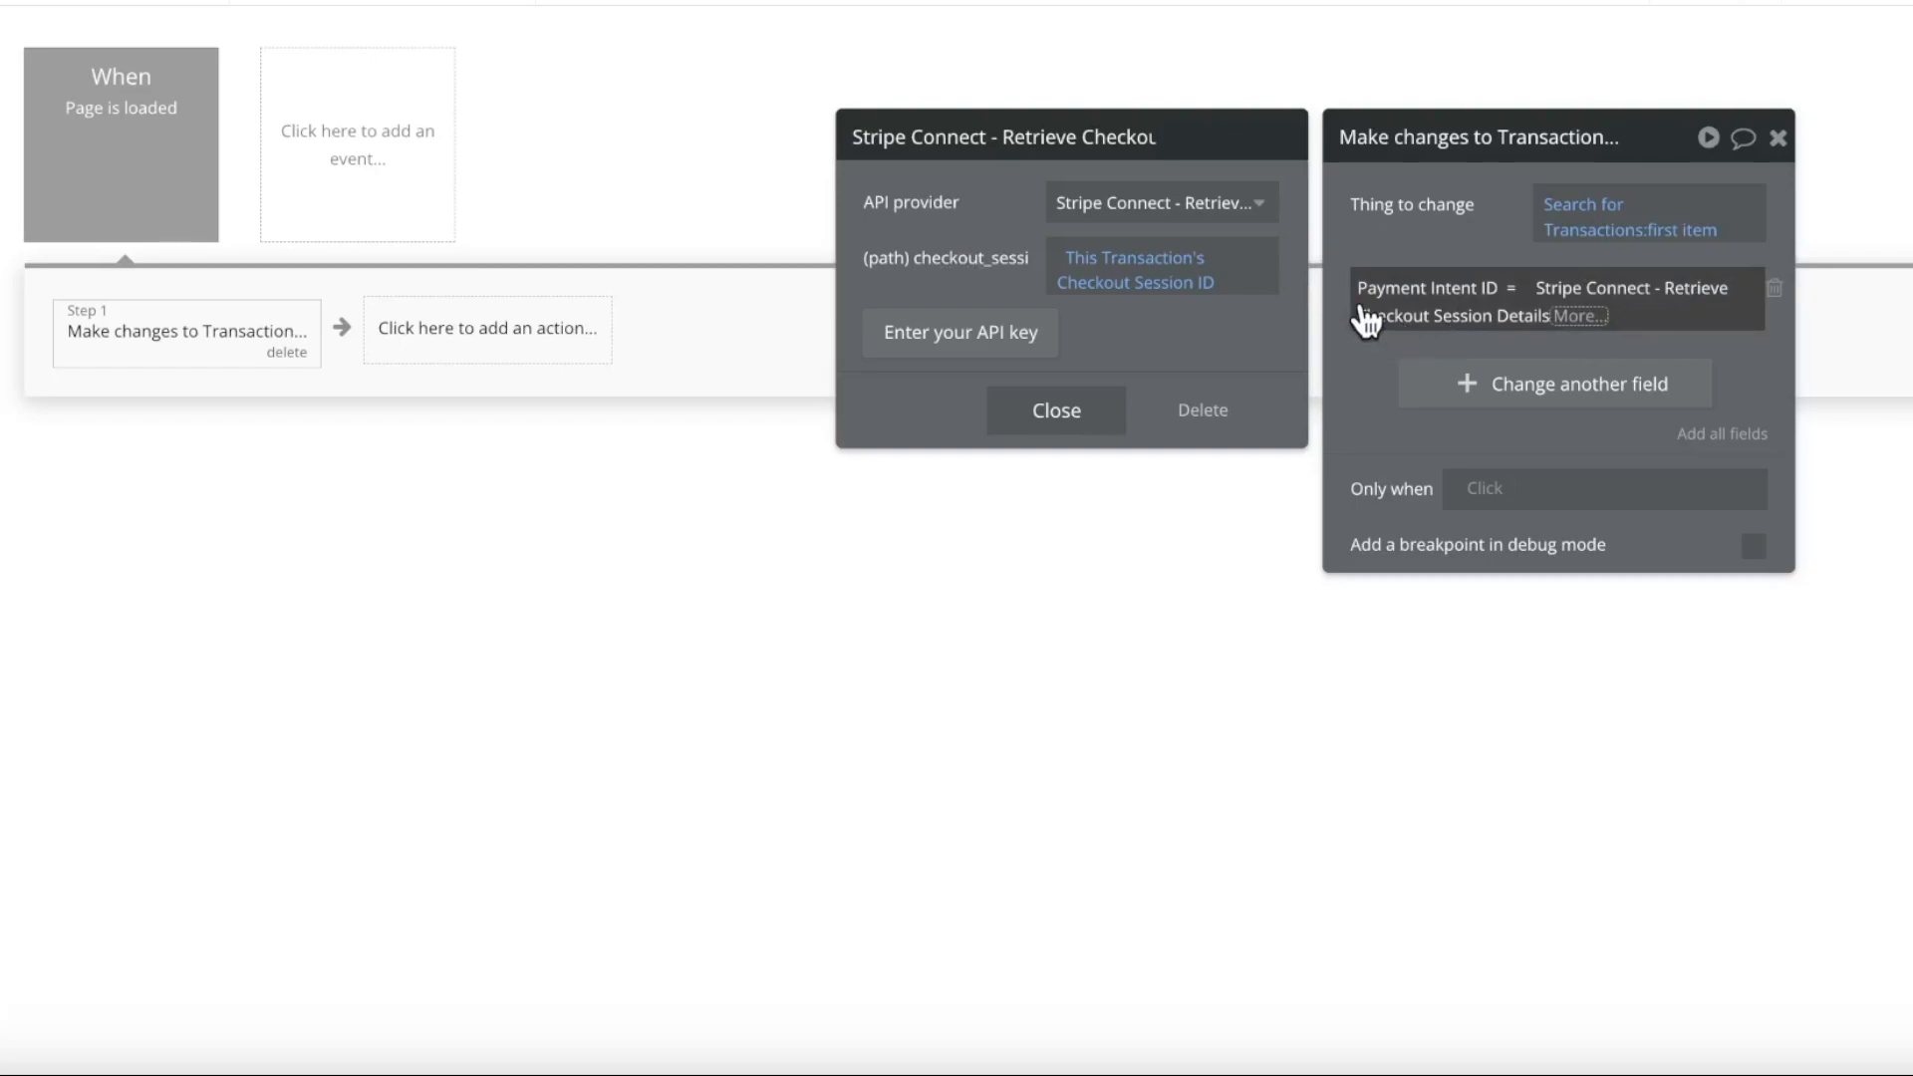
Complete the Payment Intent ID value with the checkout session details' payment_intent field
left_click(1589, 316)
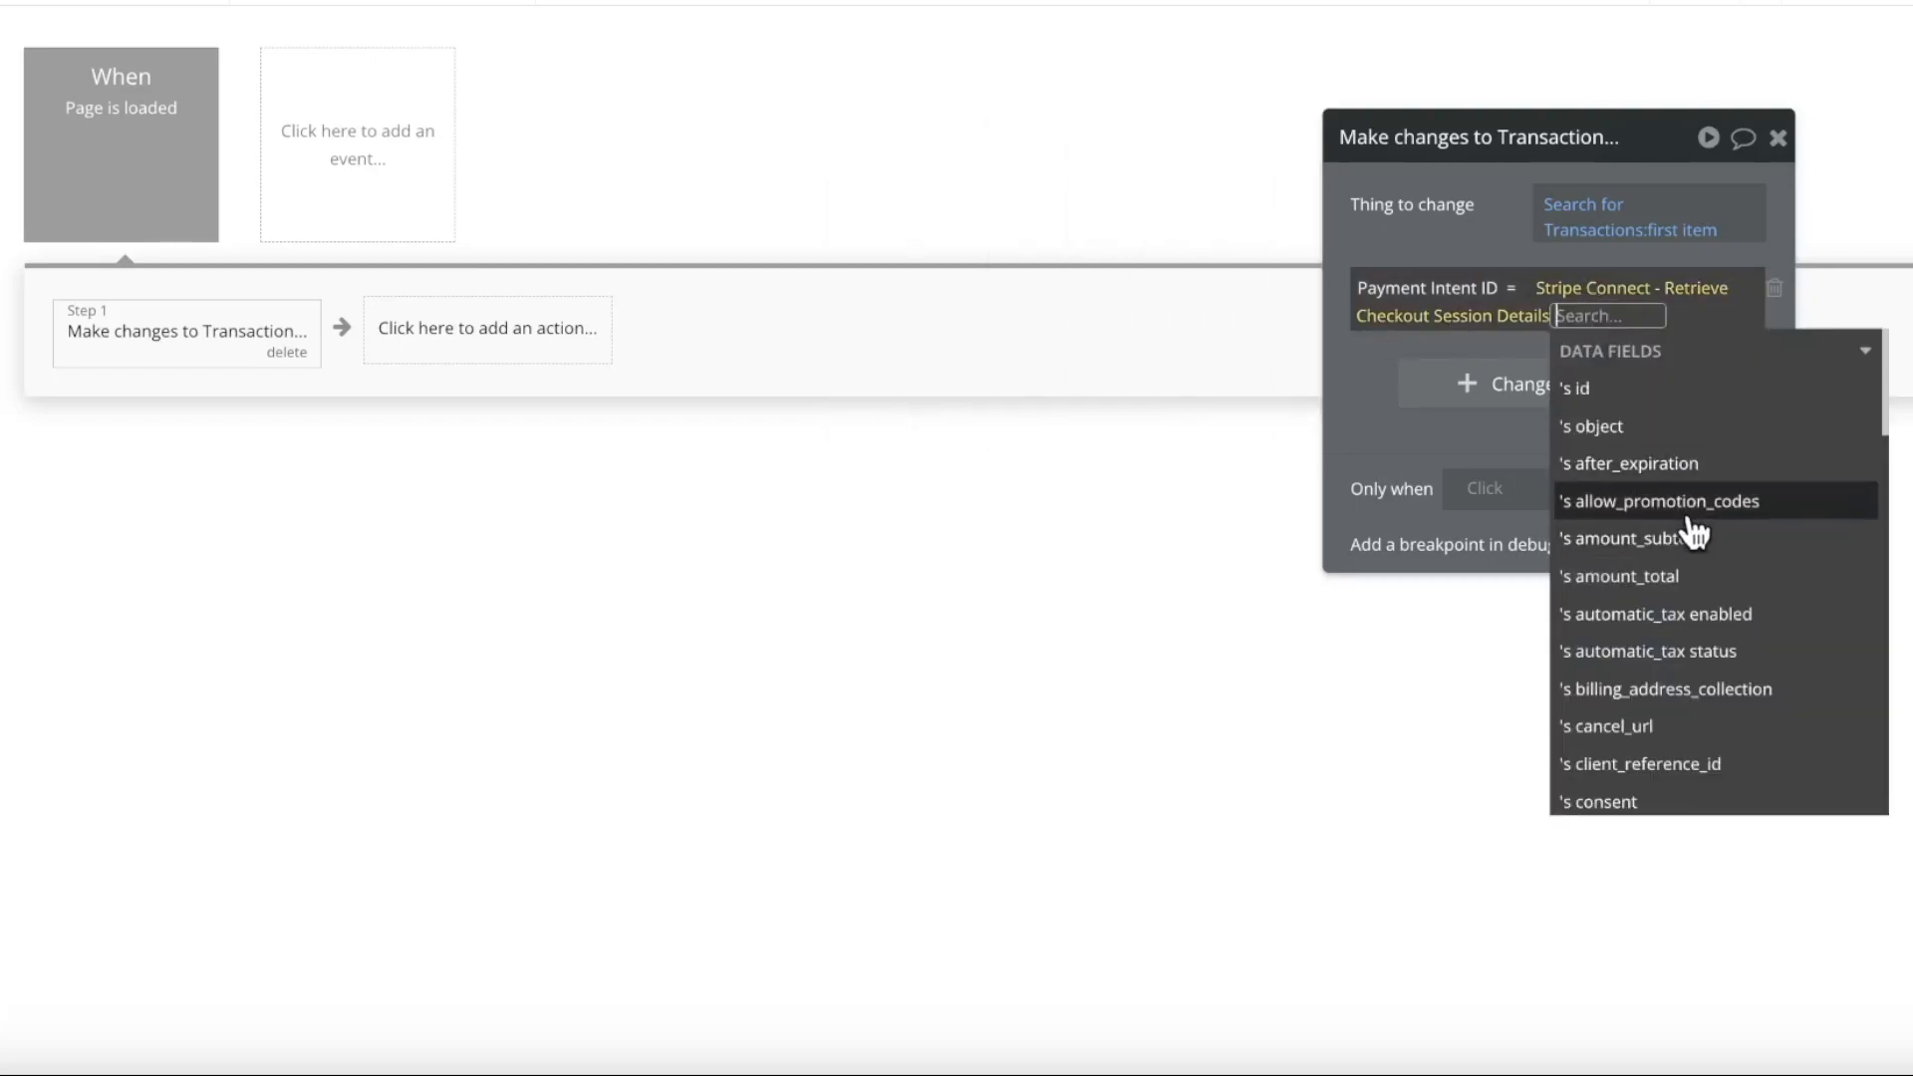
scroll(1693, 533, "down", 5)
scroll(1692, 528, "down", 10)
scroll(1693, 528, "up", 5)
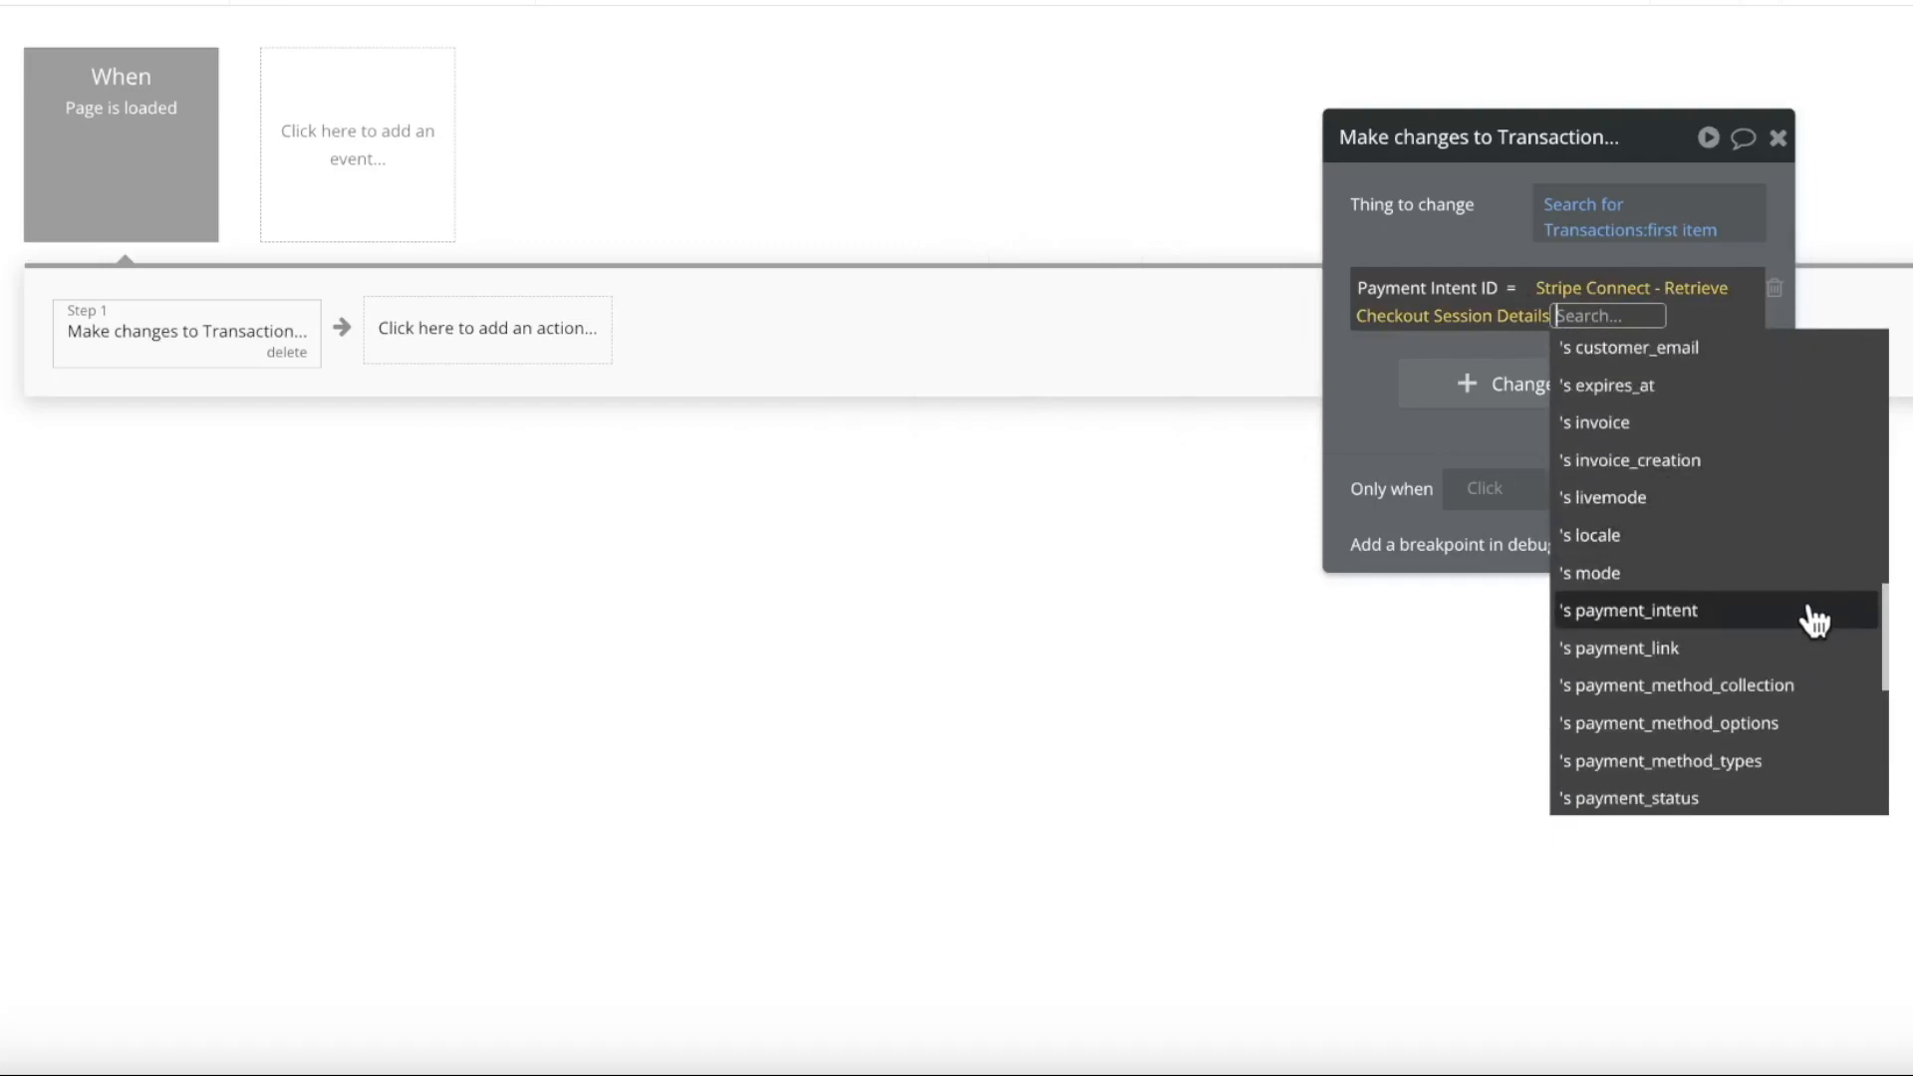
left_click(1813, 620)
left_click(1754, 439)
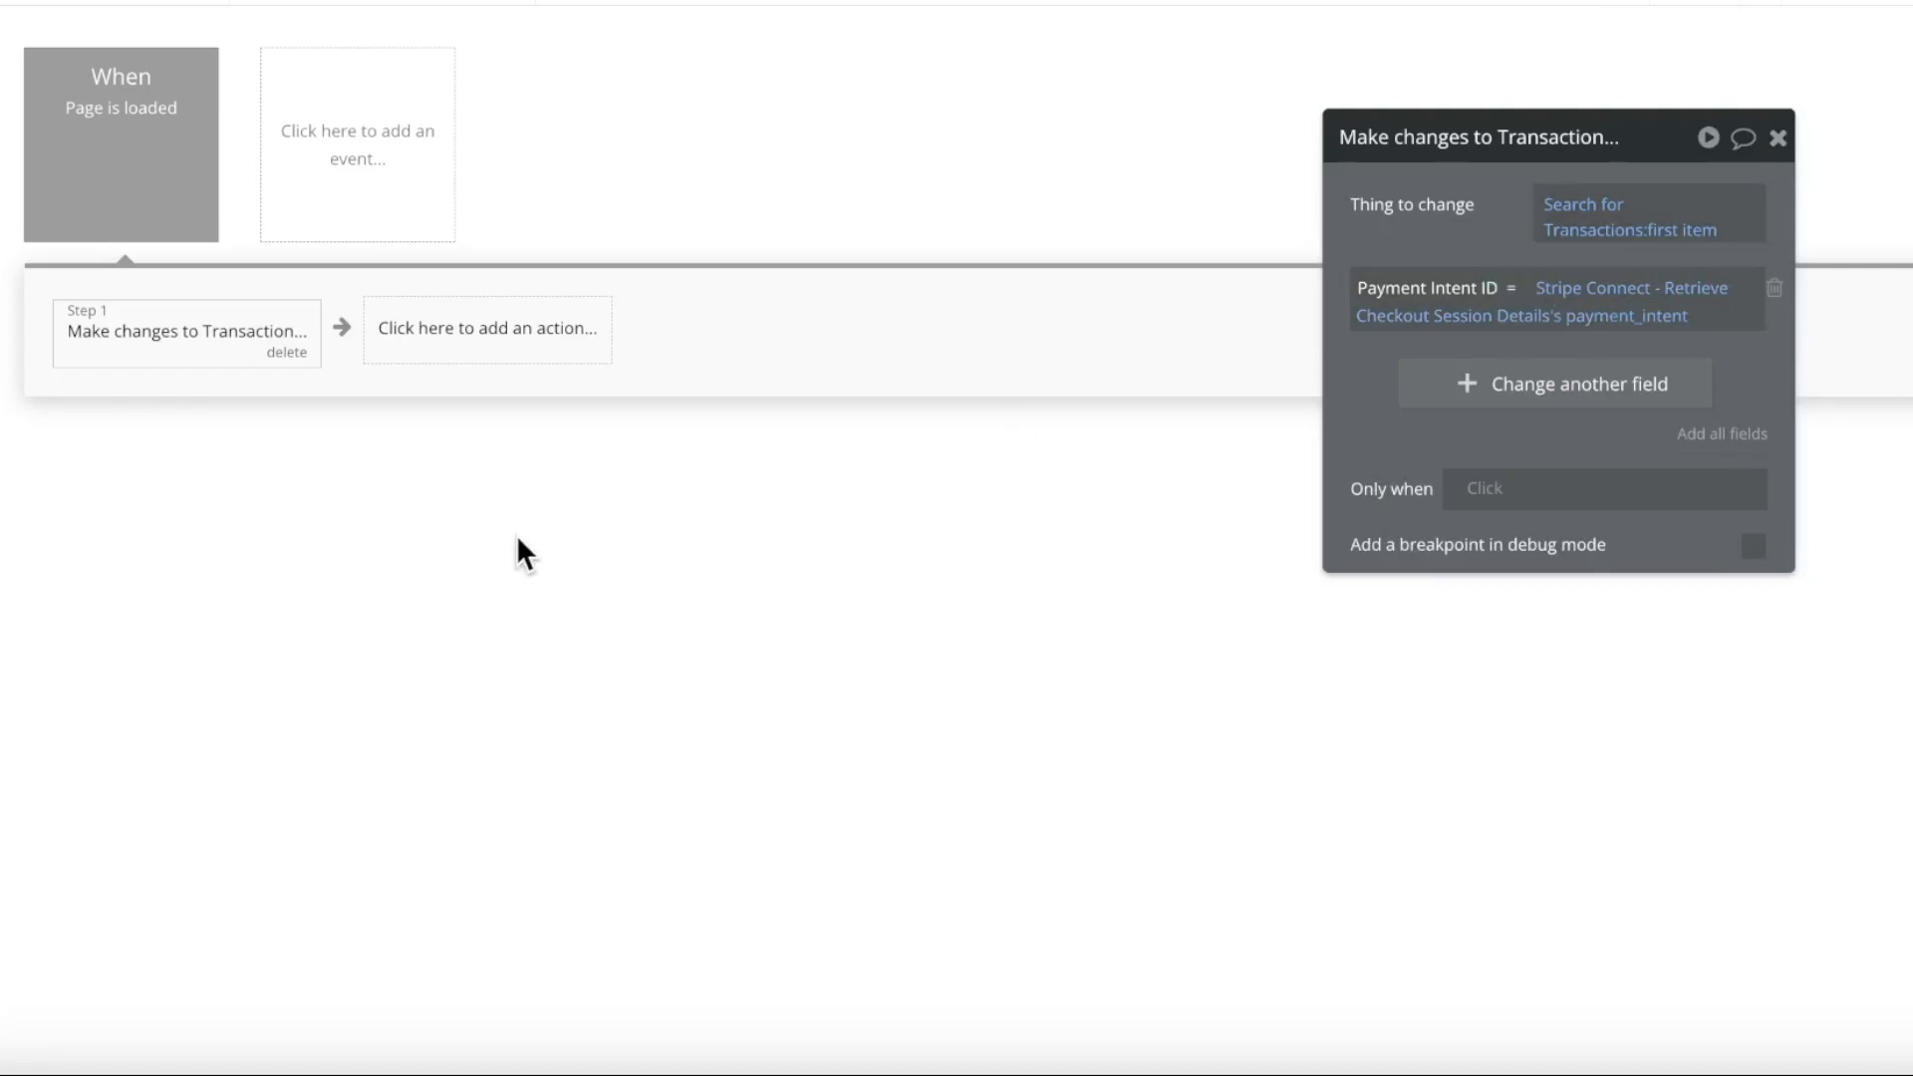
Add a second Make changes to thing action that targets the result of step 1
left_click(529, 337)
left_click(486, 530)
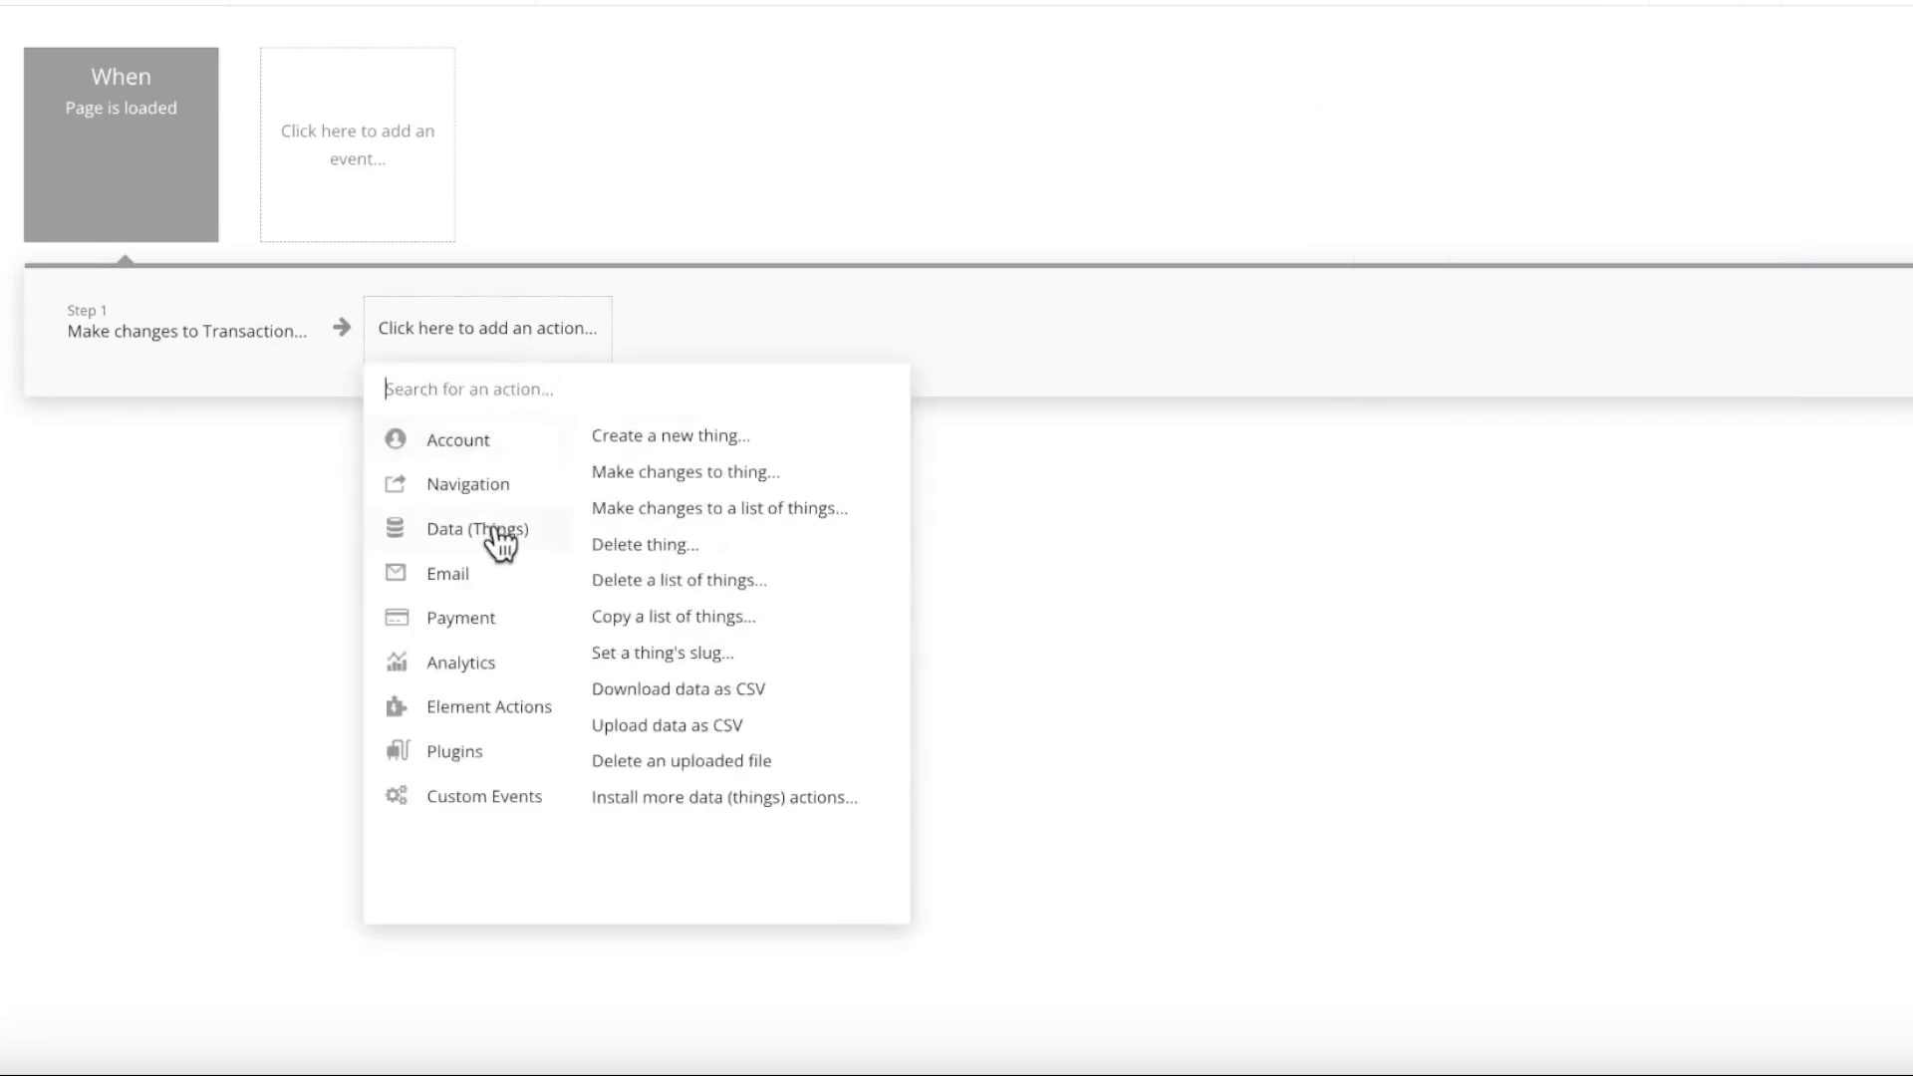
left_click(674, 486)
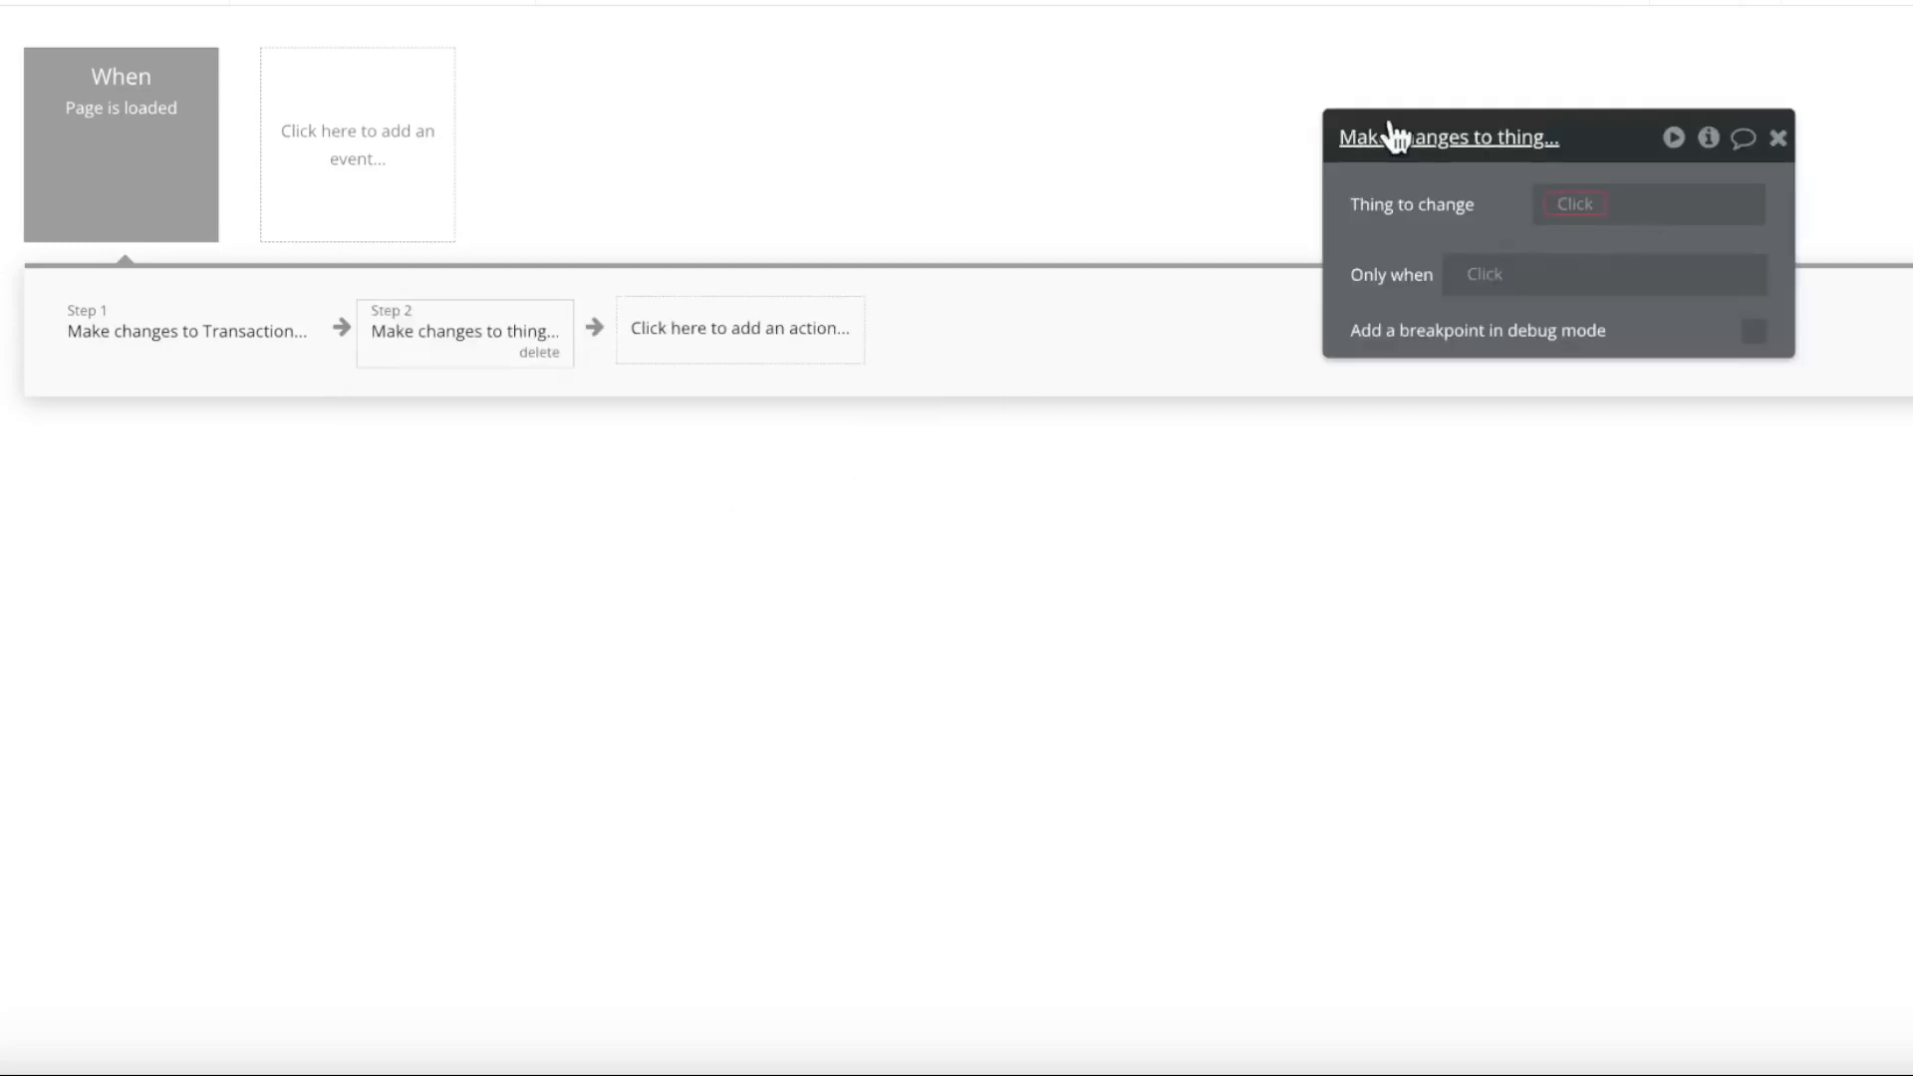
left_click(1580, 207)
left_click(1654, 278)
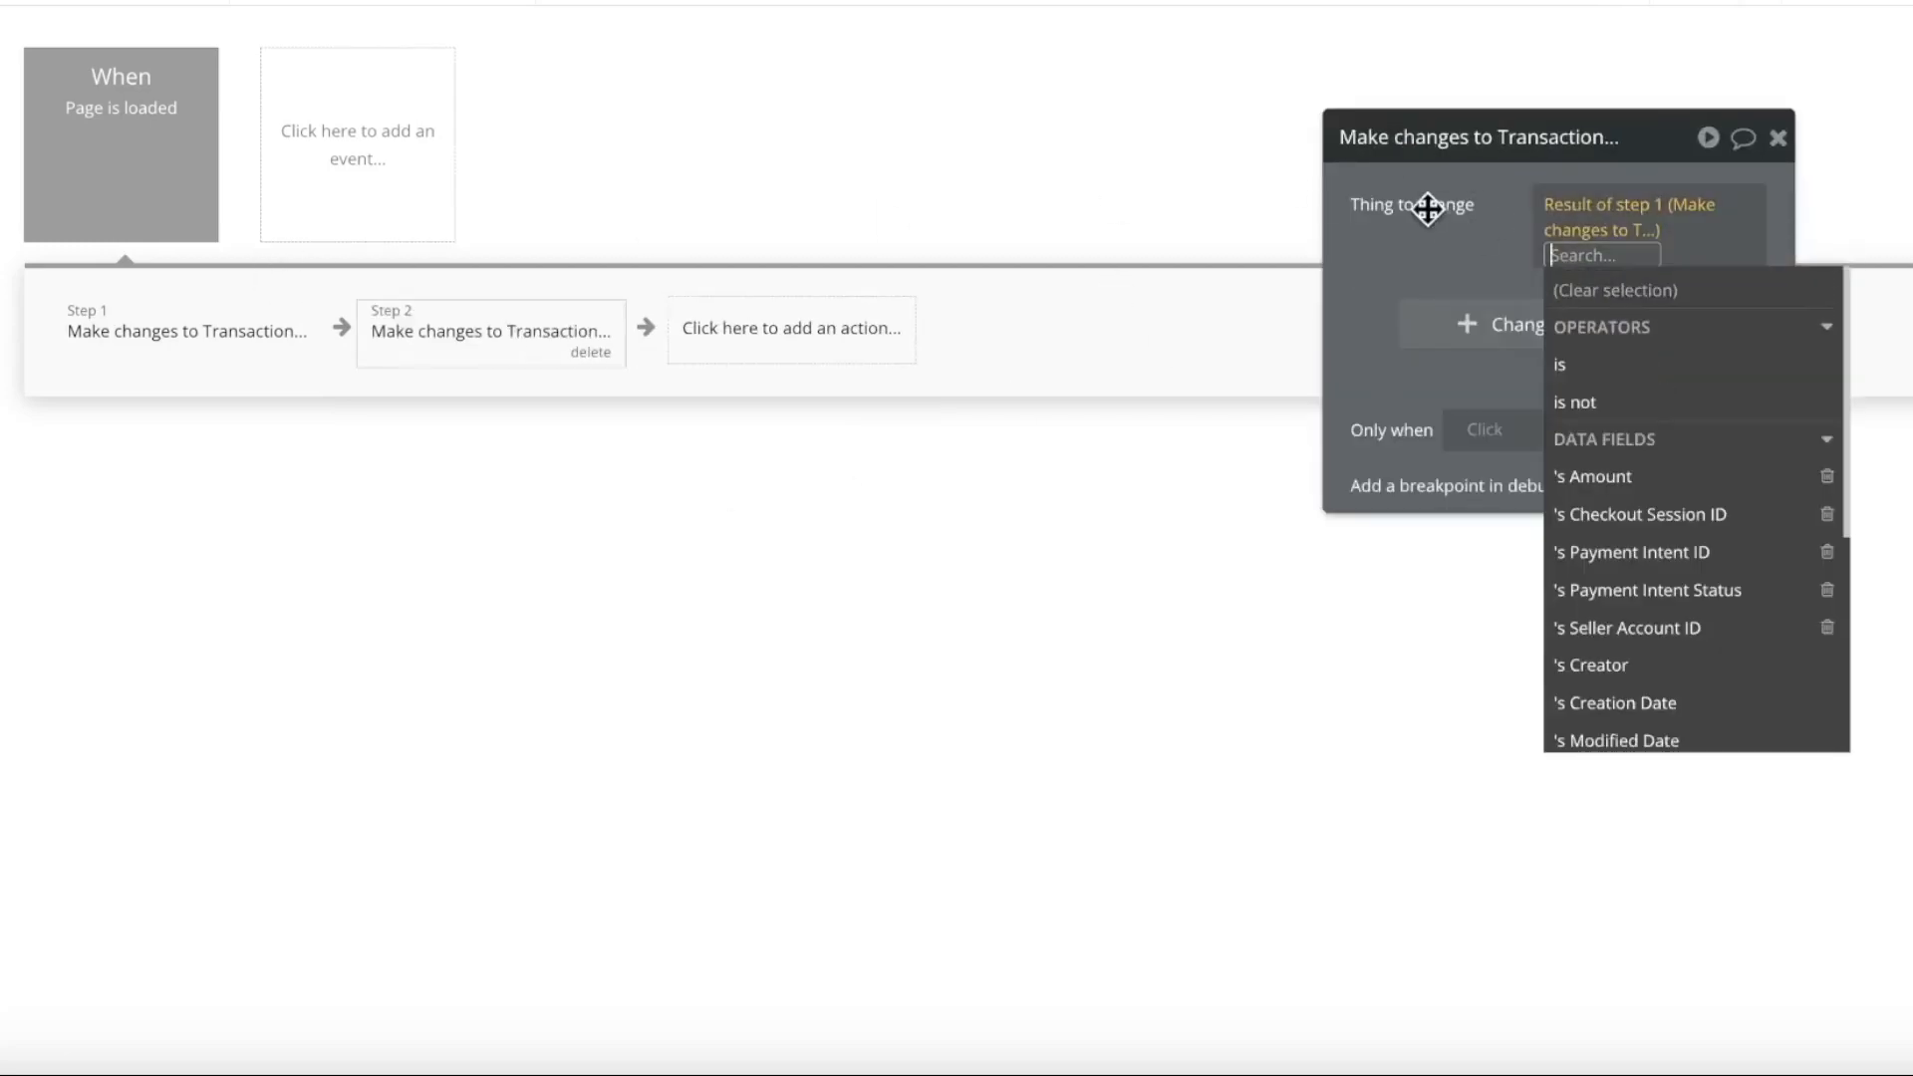
left_click(1422, 202)
Add Payment Intent Status as a field to change, sourced from the external API Stripe Connect - Get Payment Details
left_click(1527, 336)
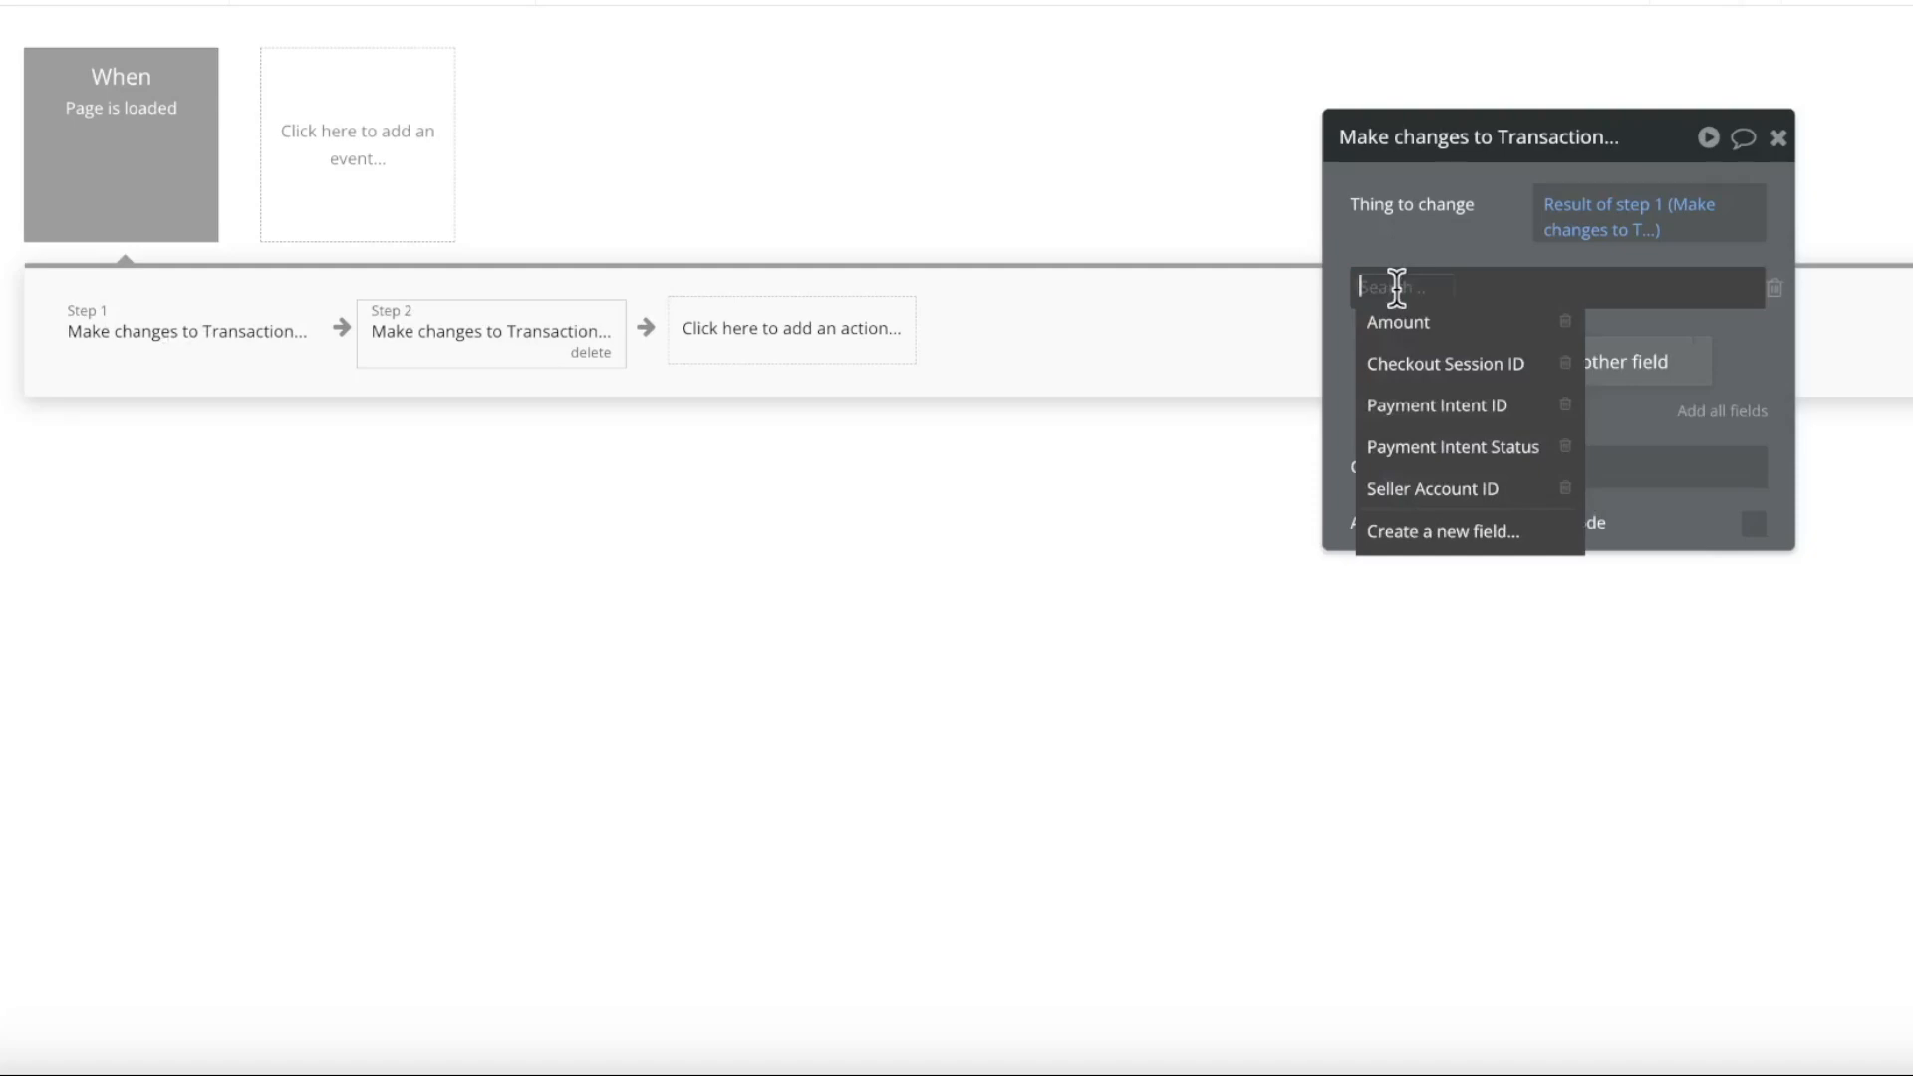
left_click(1504, 450)
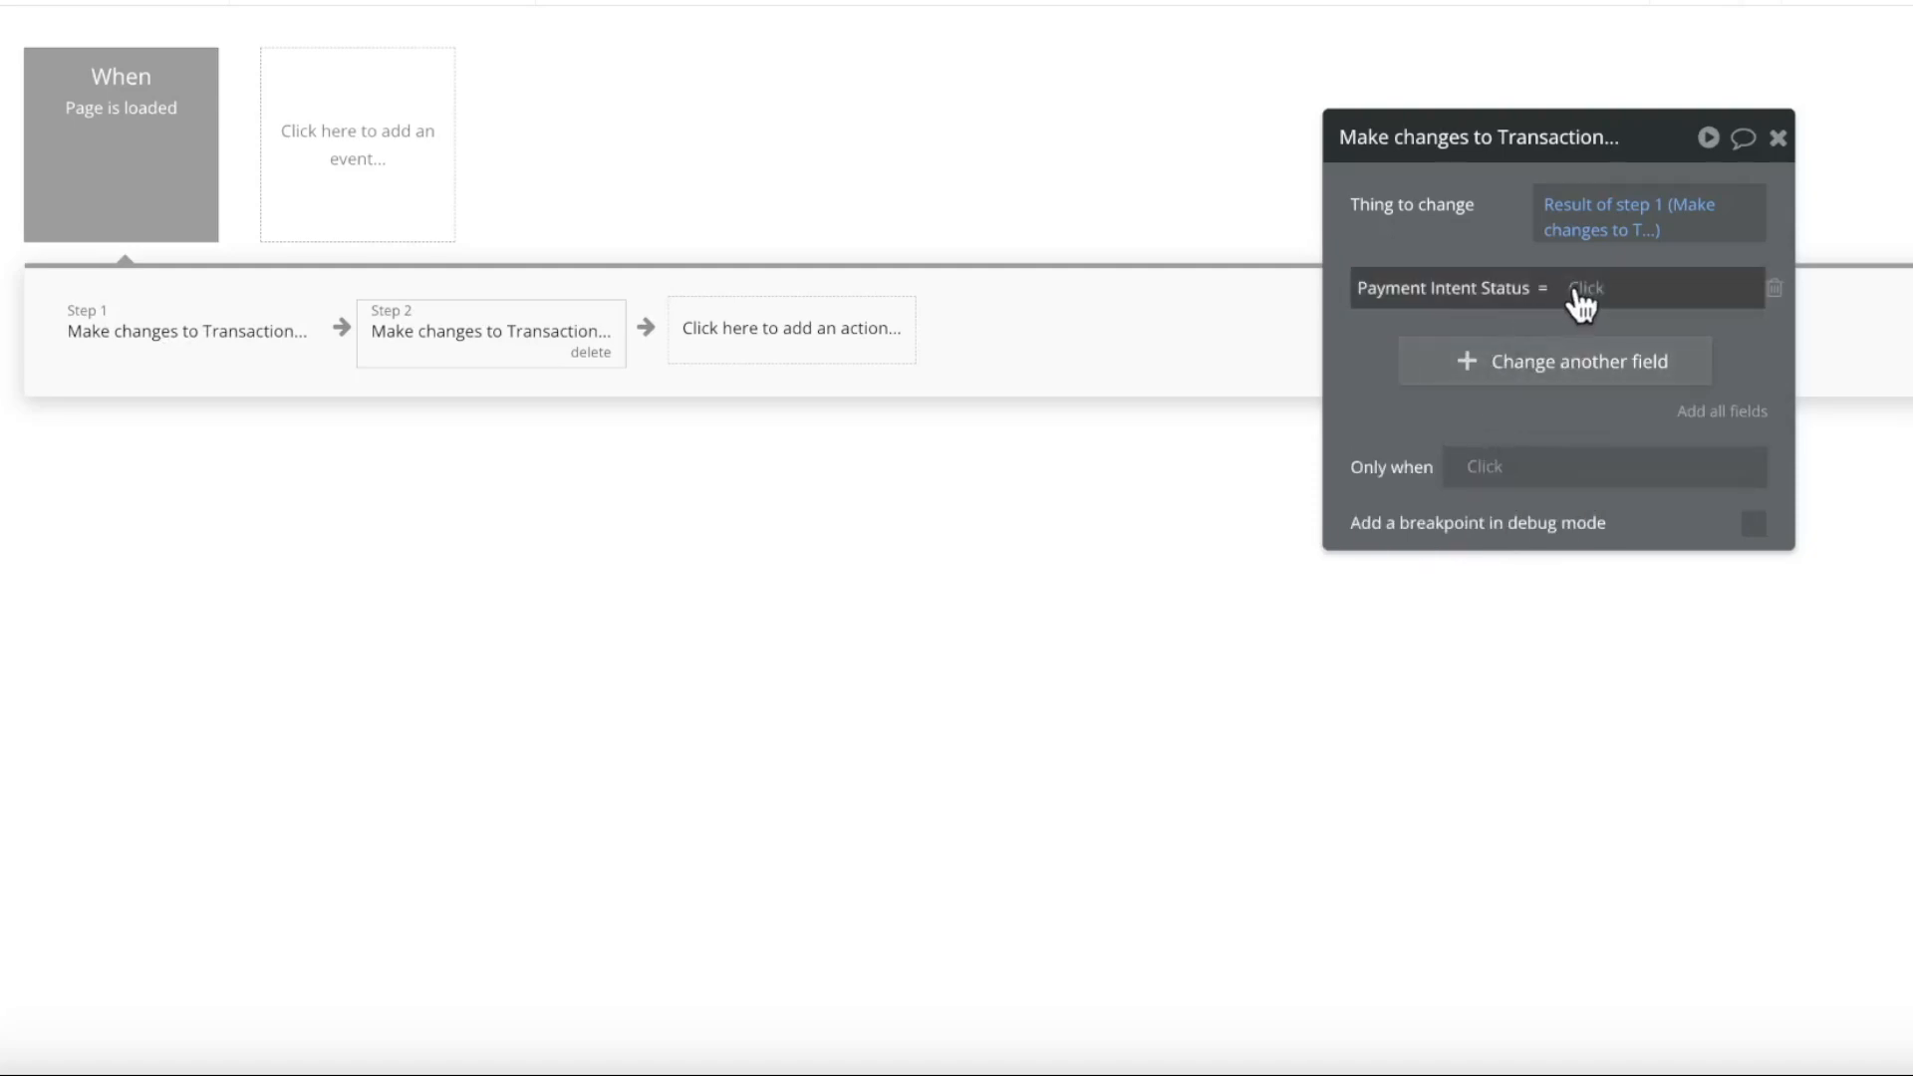
left_click(1580, 288)
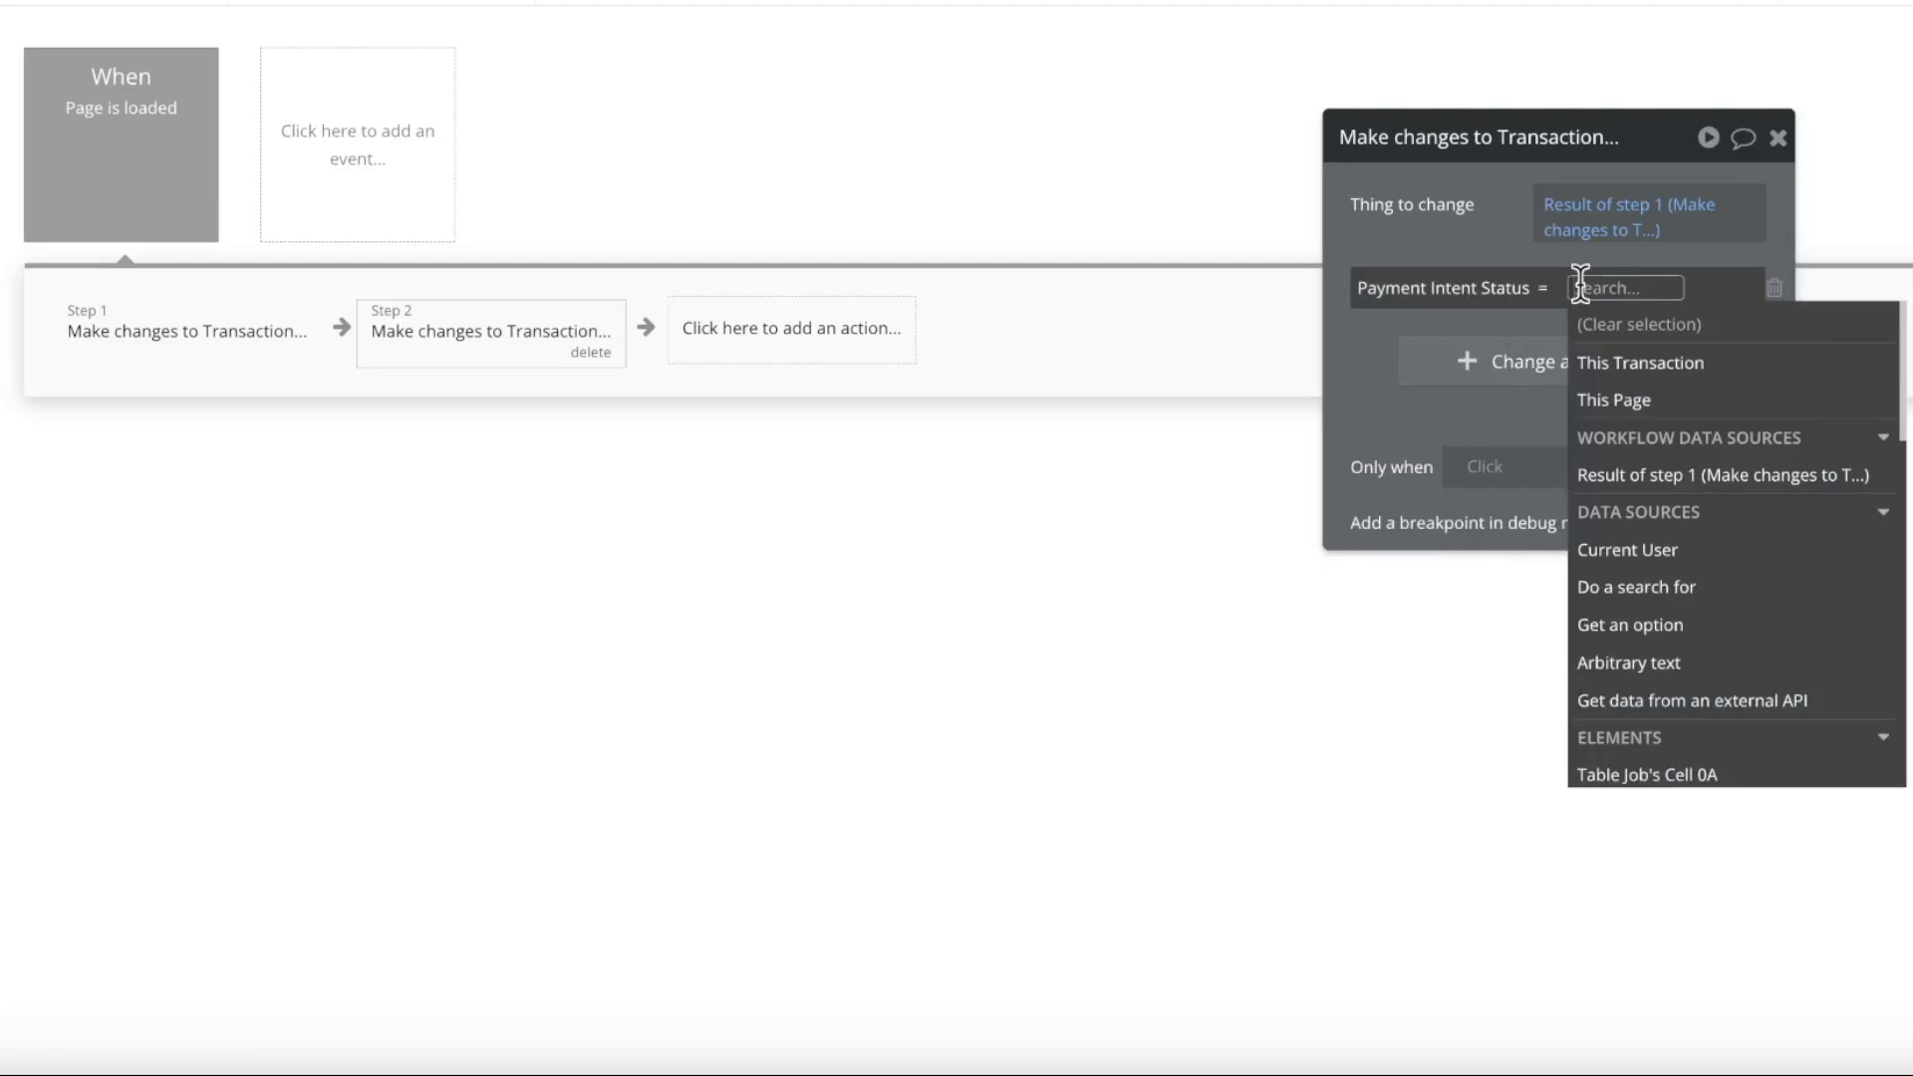
left_click(1742, 702)
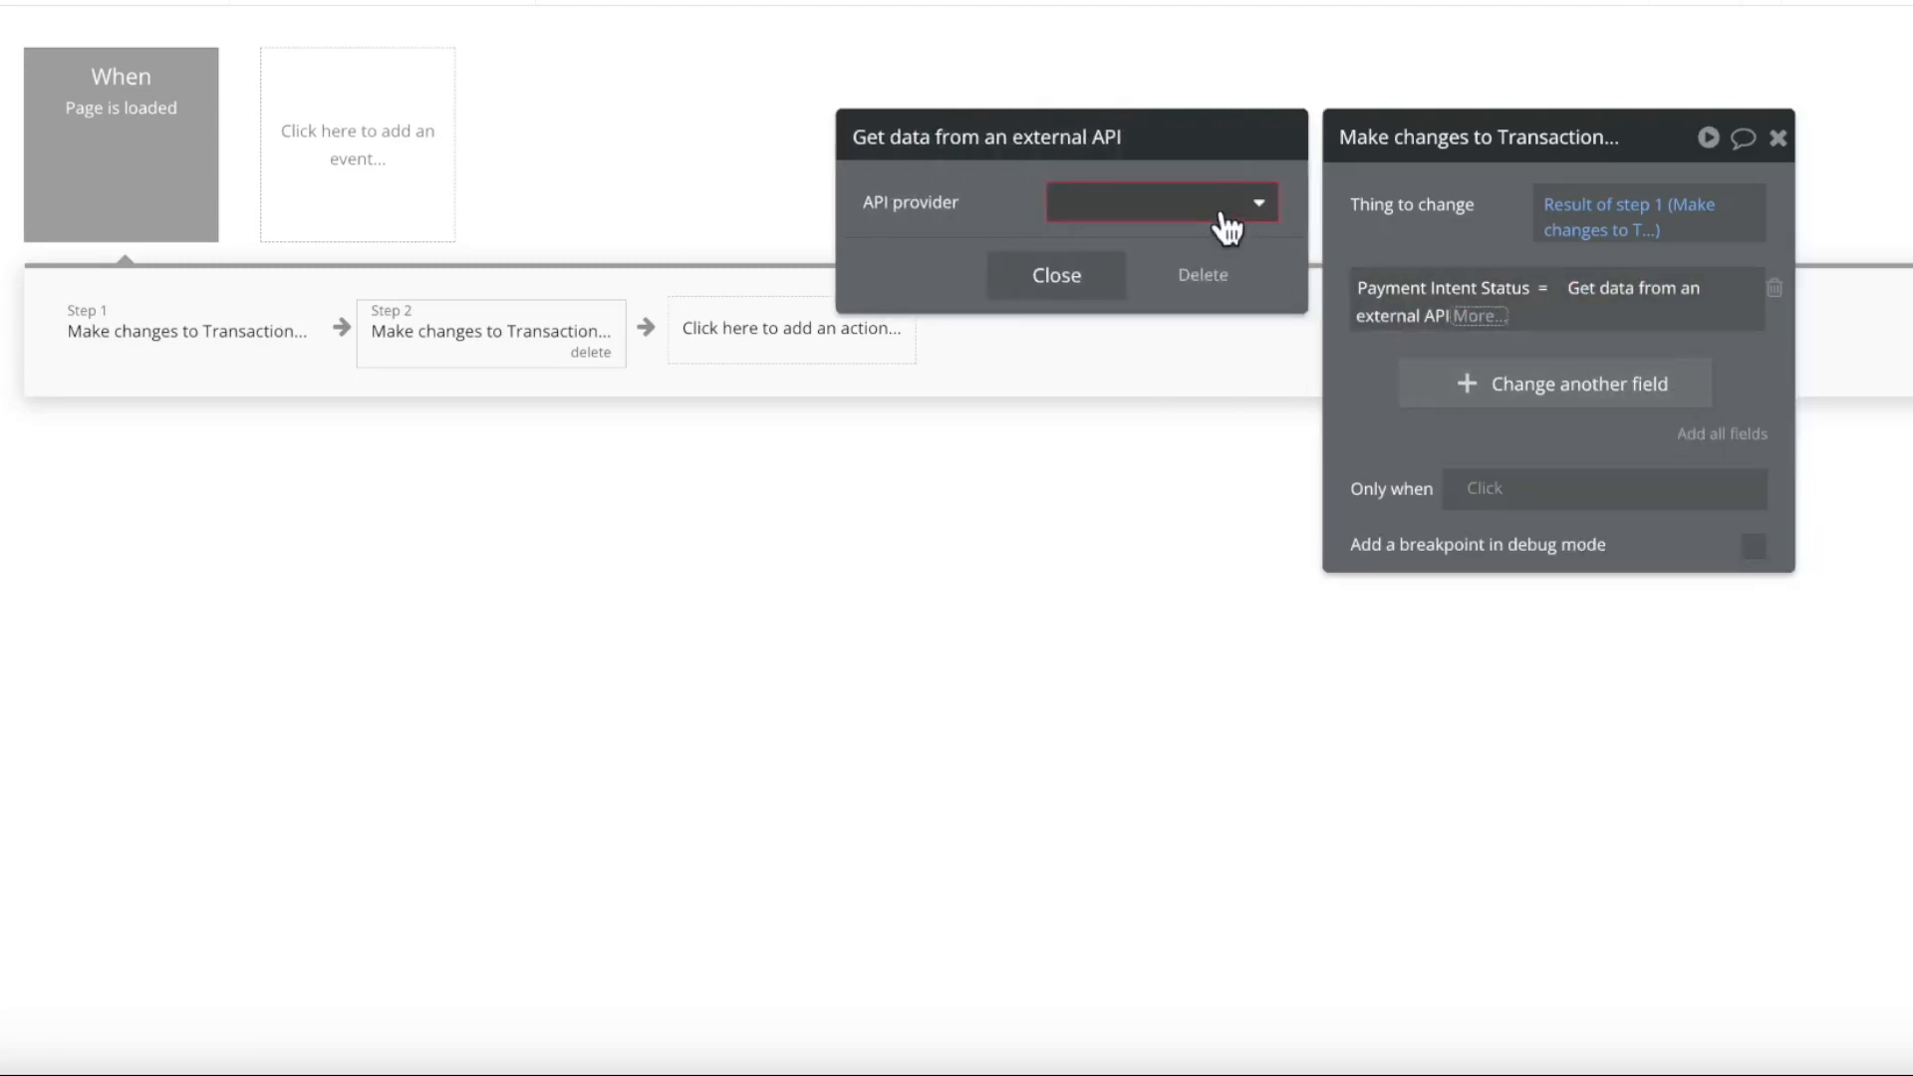
left_click(1227, 225)
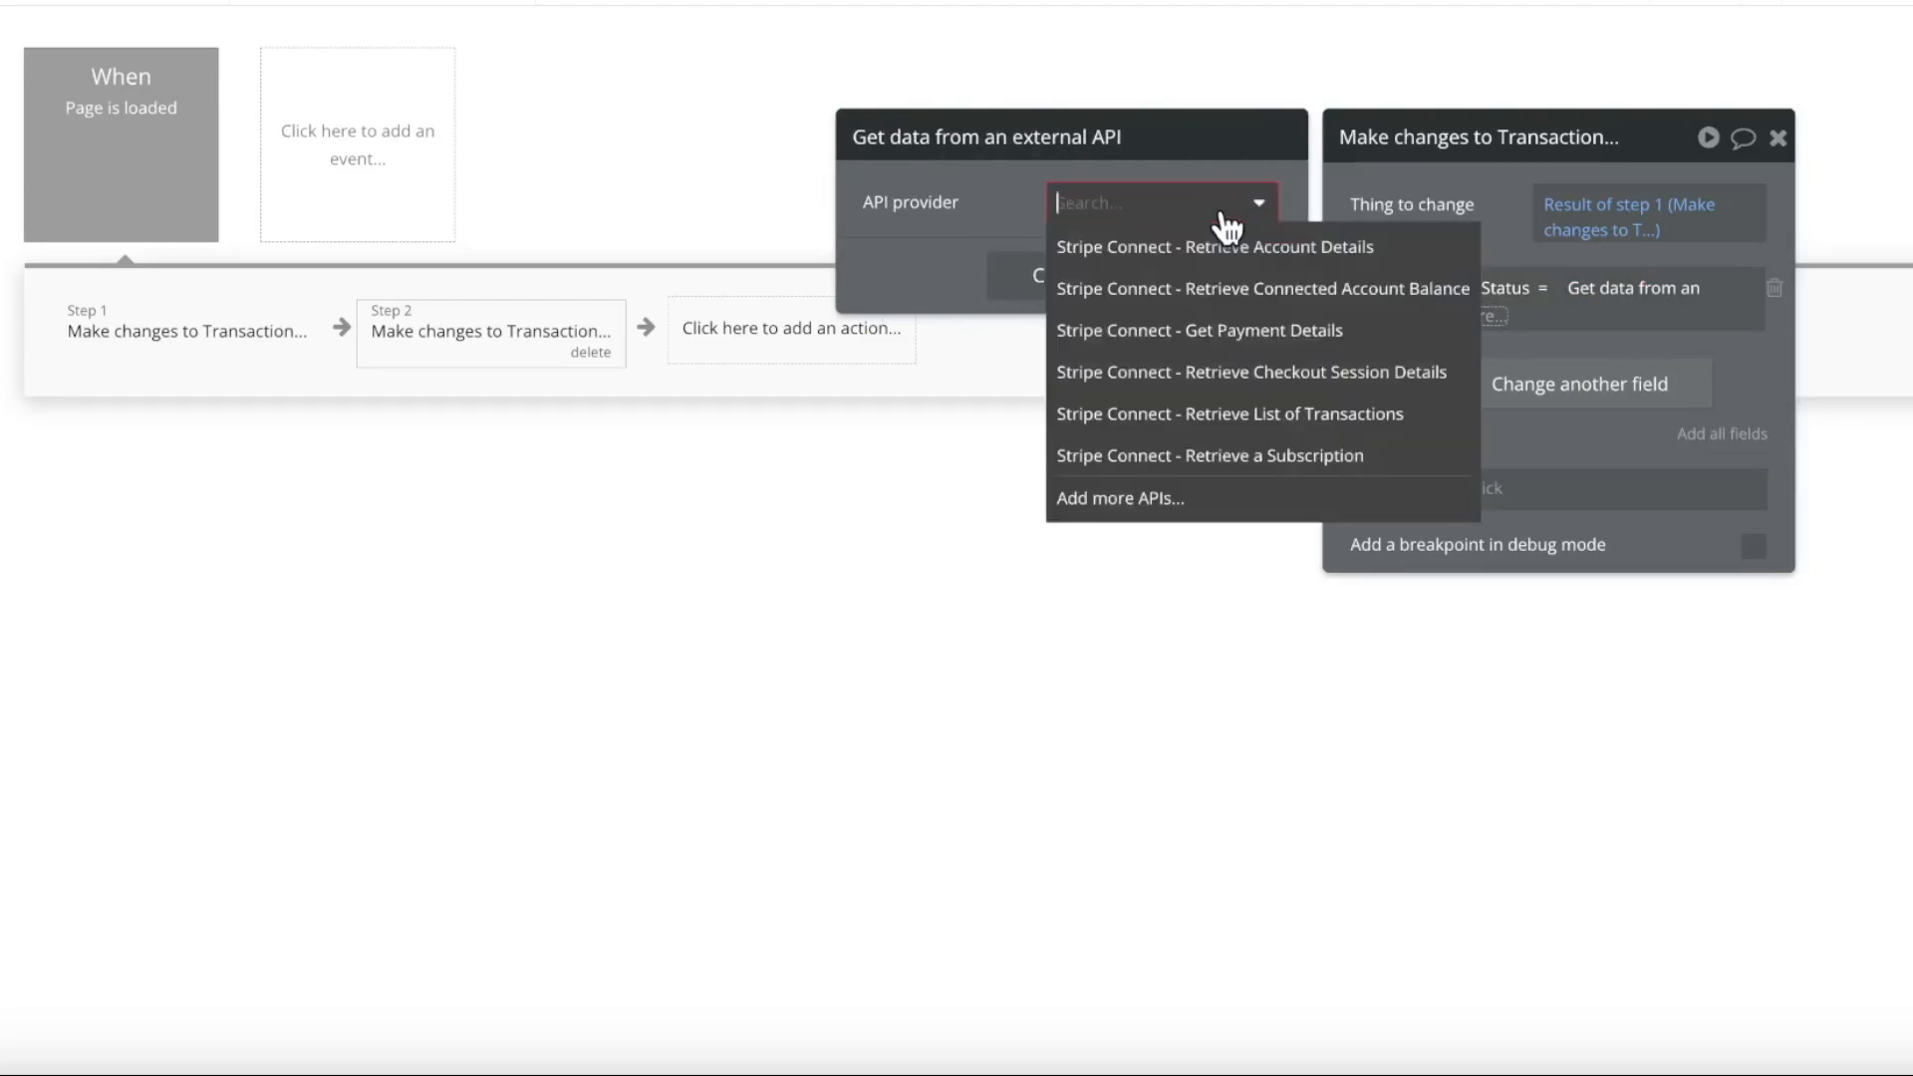
left_click(1232, 339)
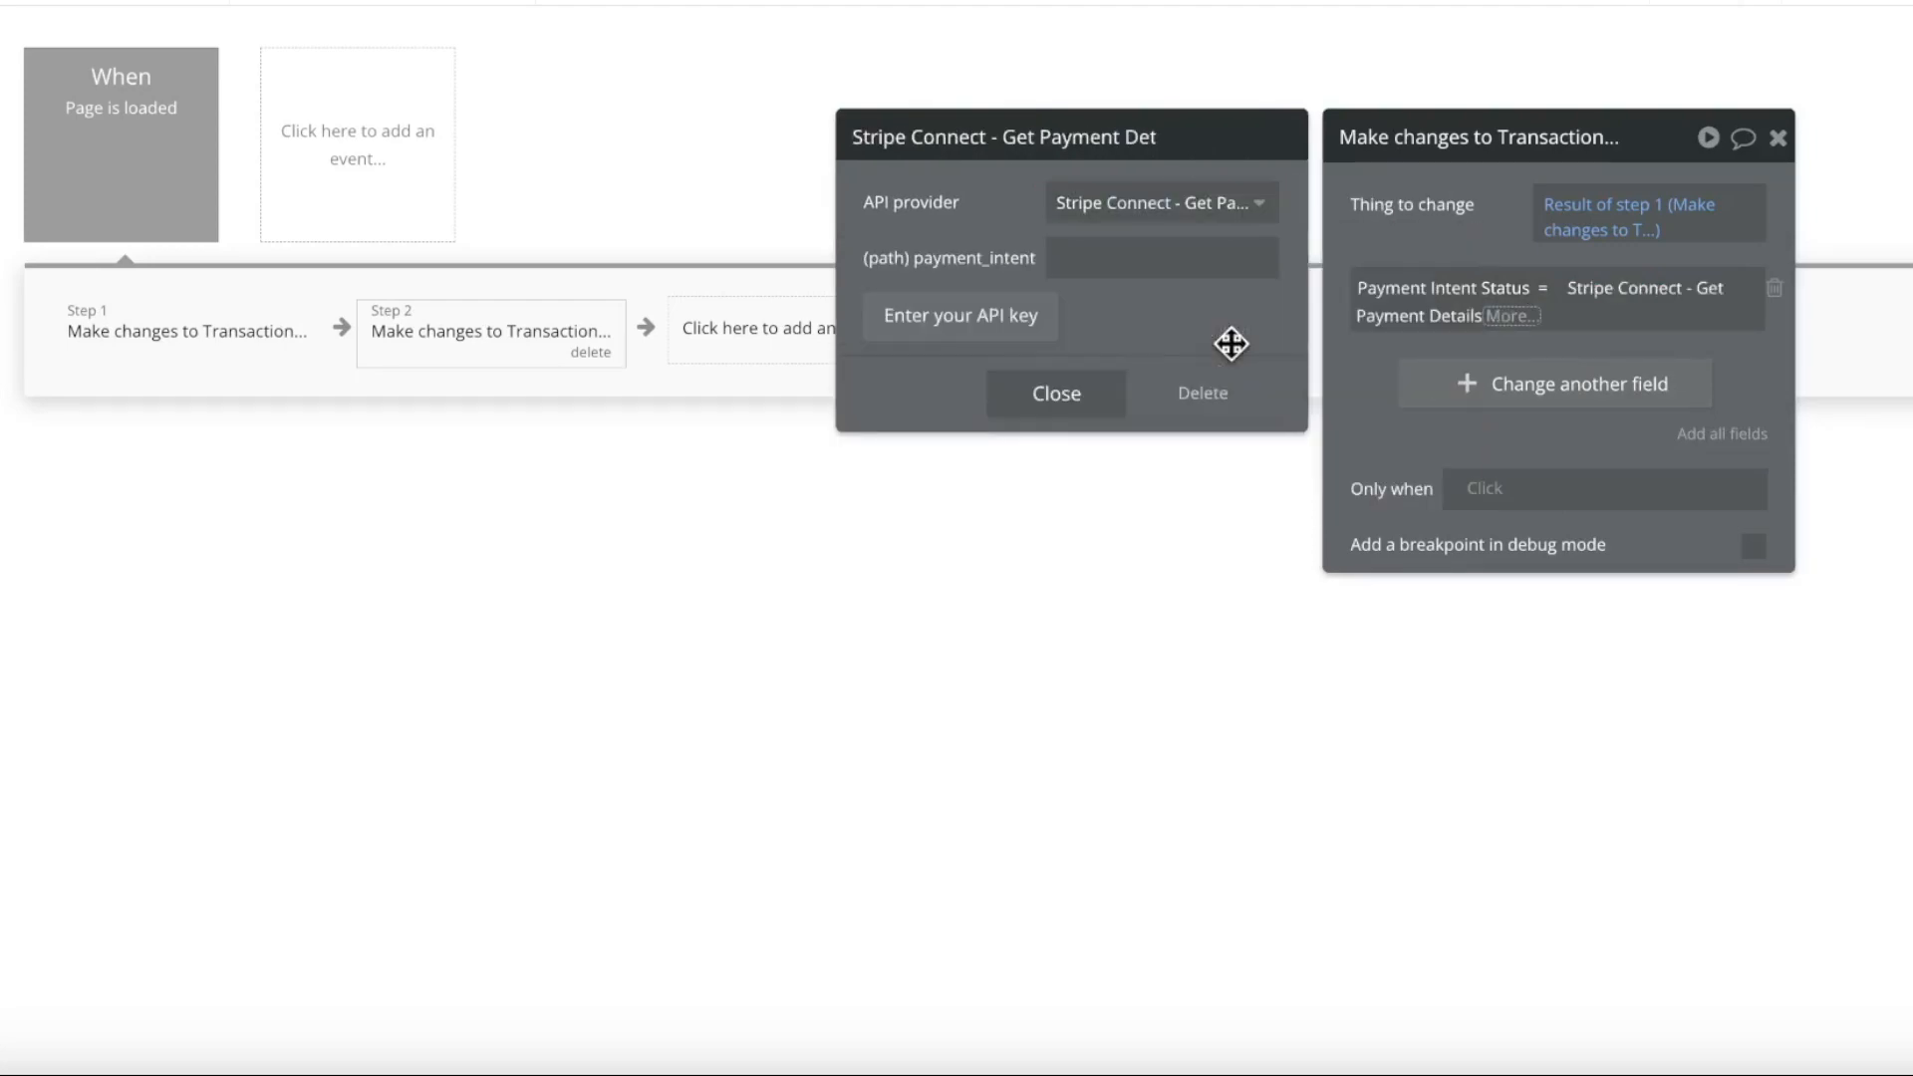
Set the API call's payment_intent path to This Transaction's Payment Intent ID
left_click(1163, 256)
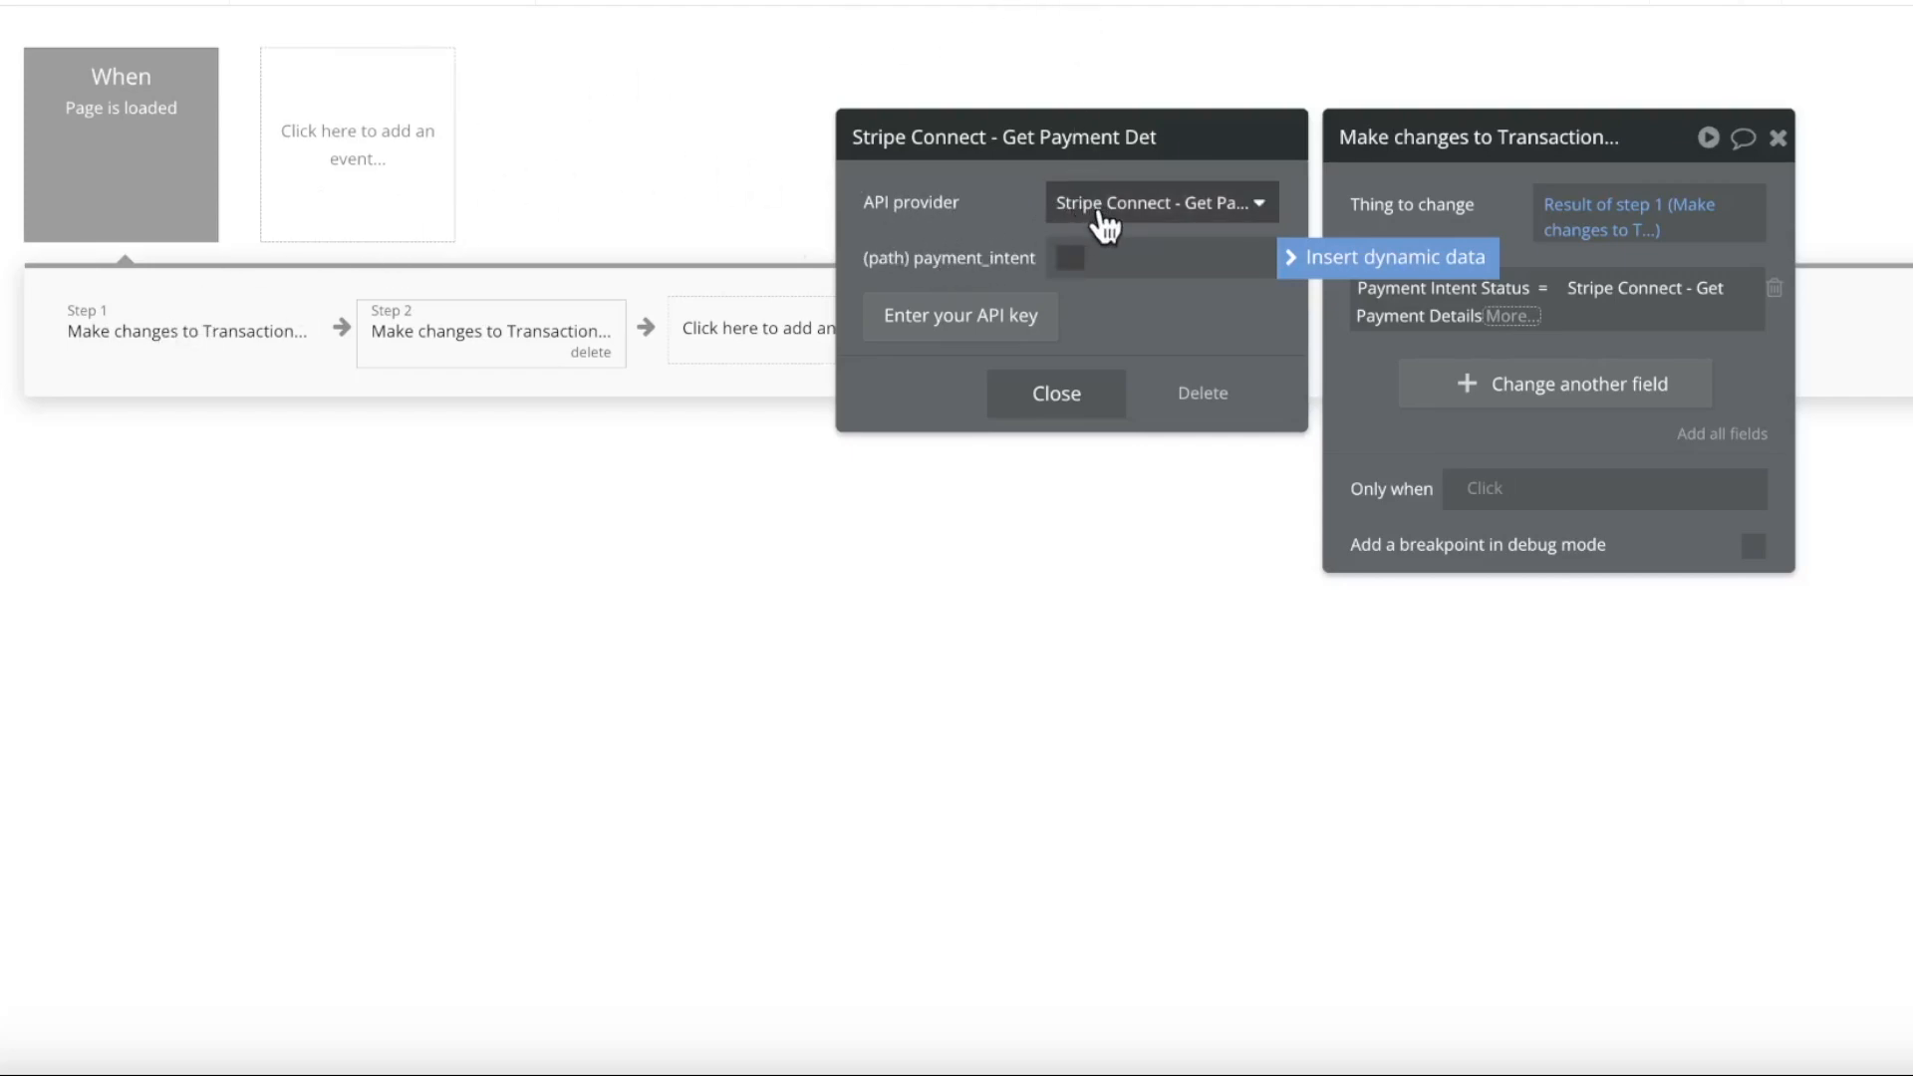
left_click(1407, 258)
left_click(1234, 315)
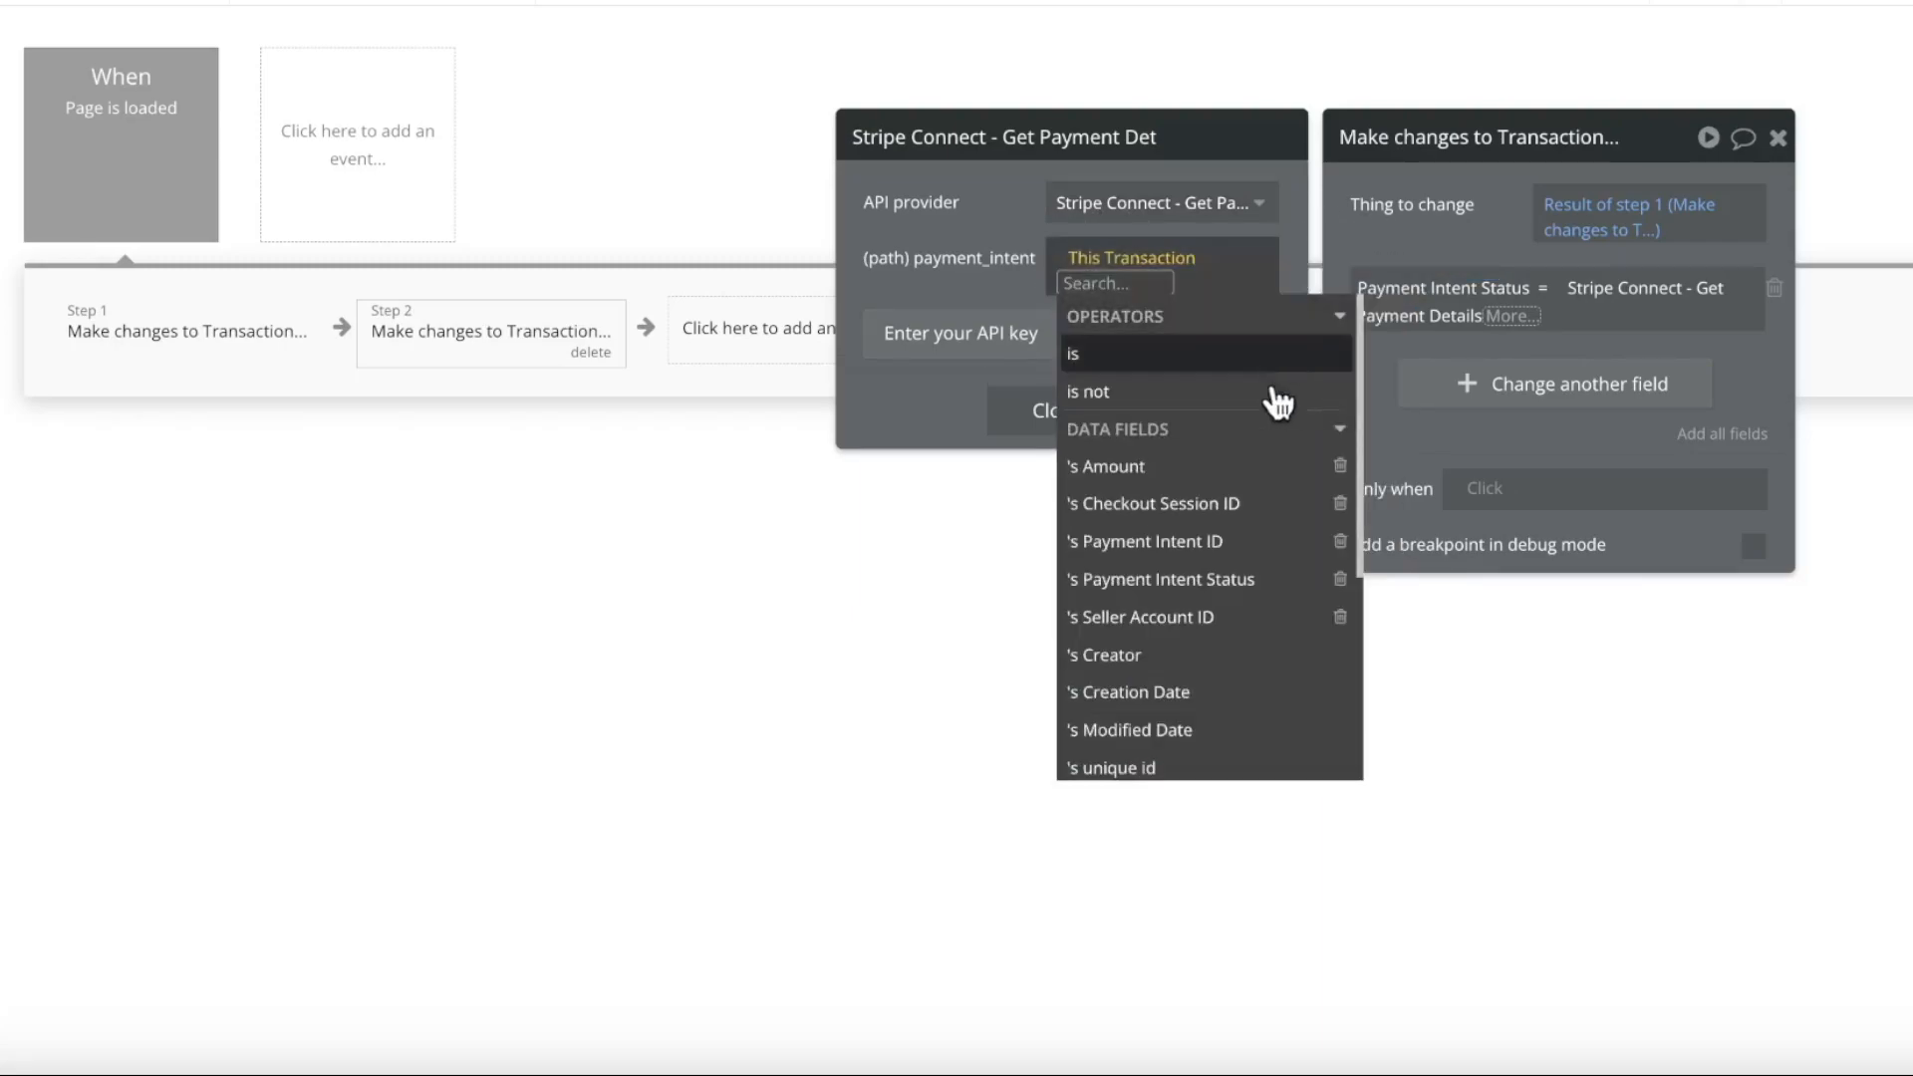
left_click(1251, 541)
left_click(947, 260)
Complete the Payment Intent Status value with the payment details' status field
left_click(1515, 317)
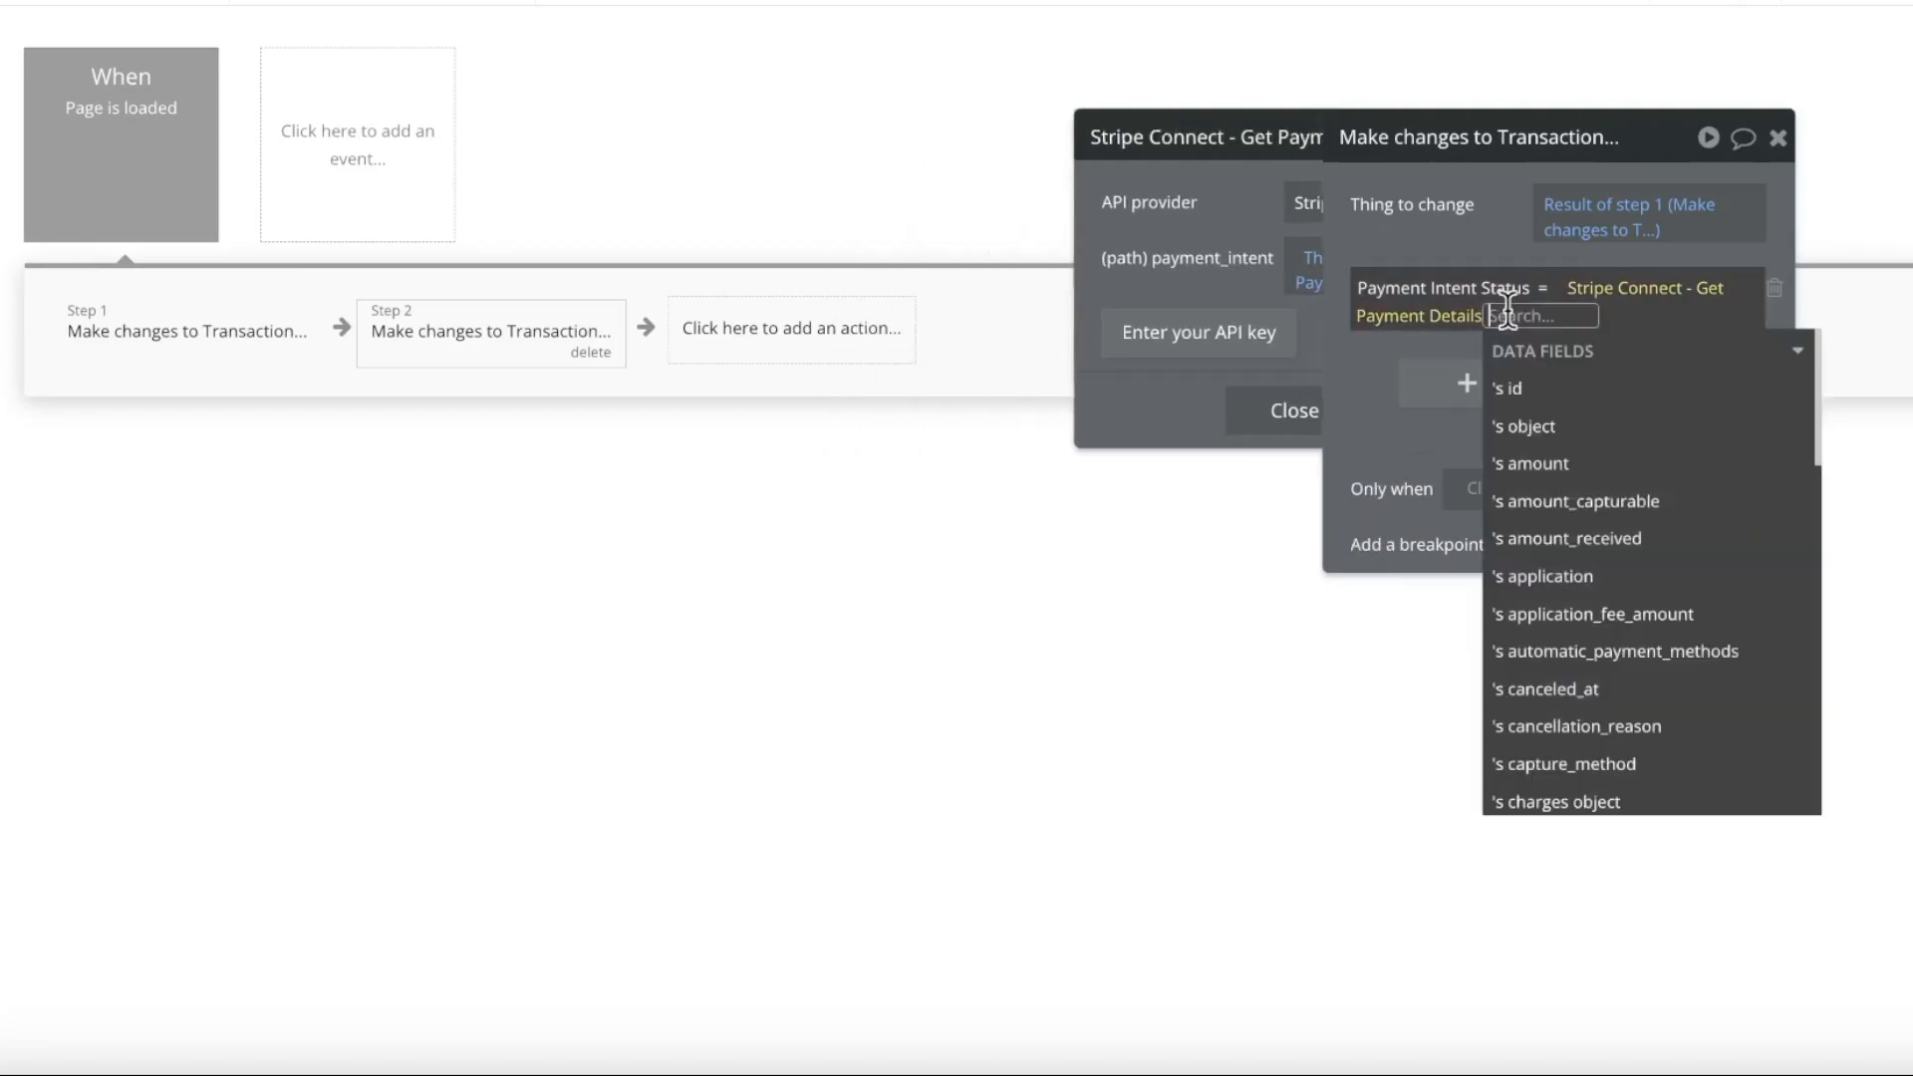
scroll(1654, 534, "down", 4)
scroll(1653, 534, "down", 6)
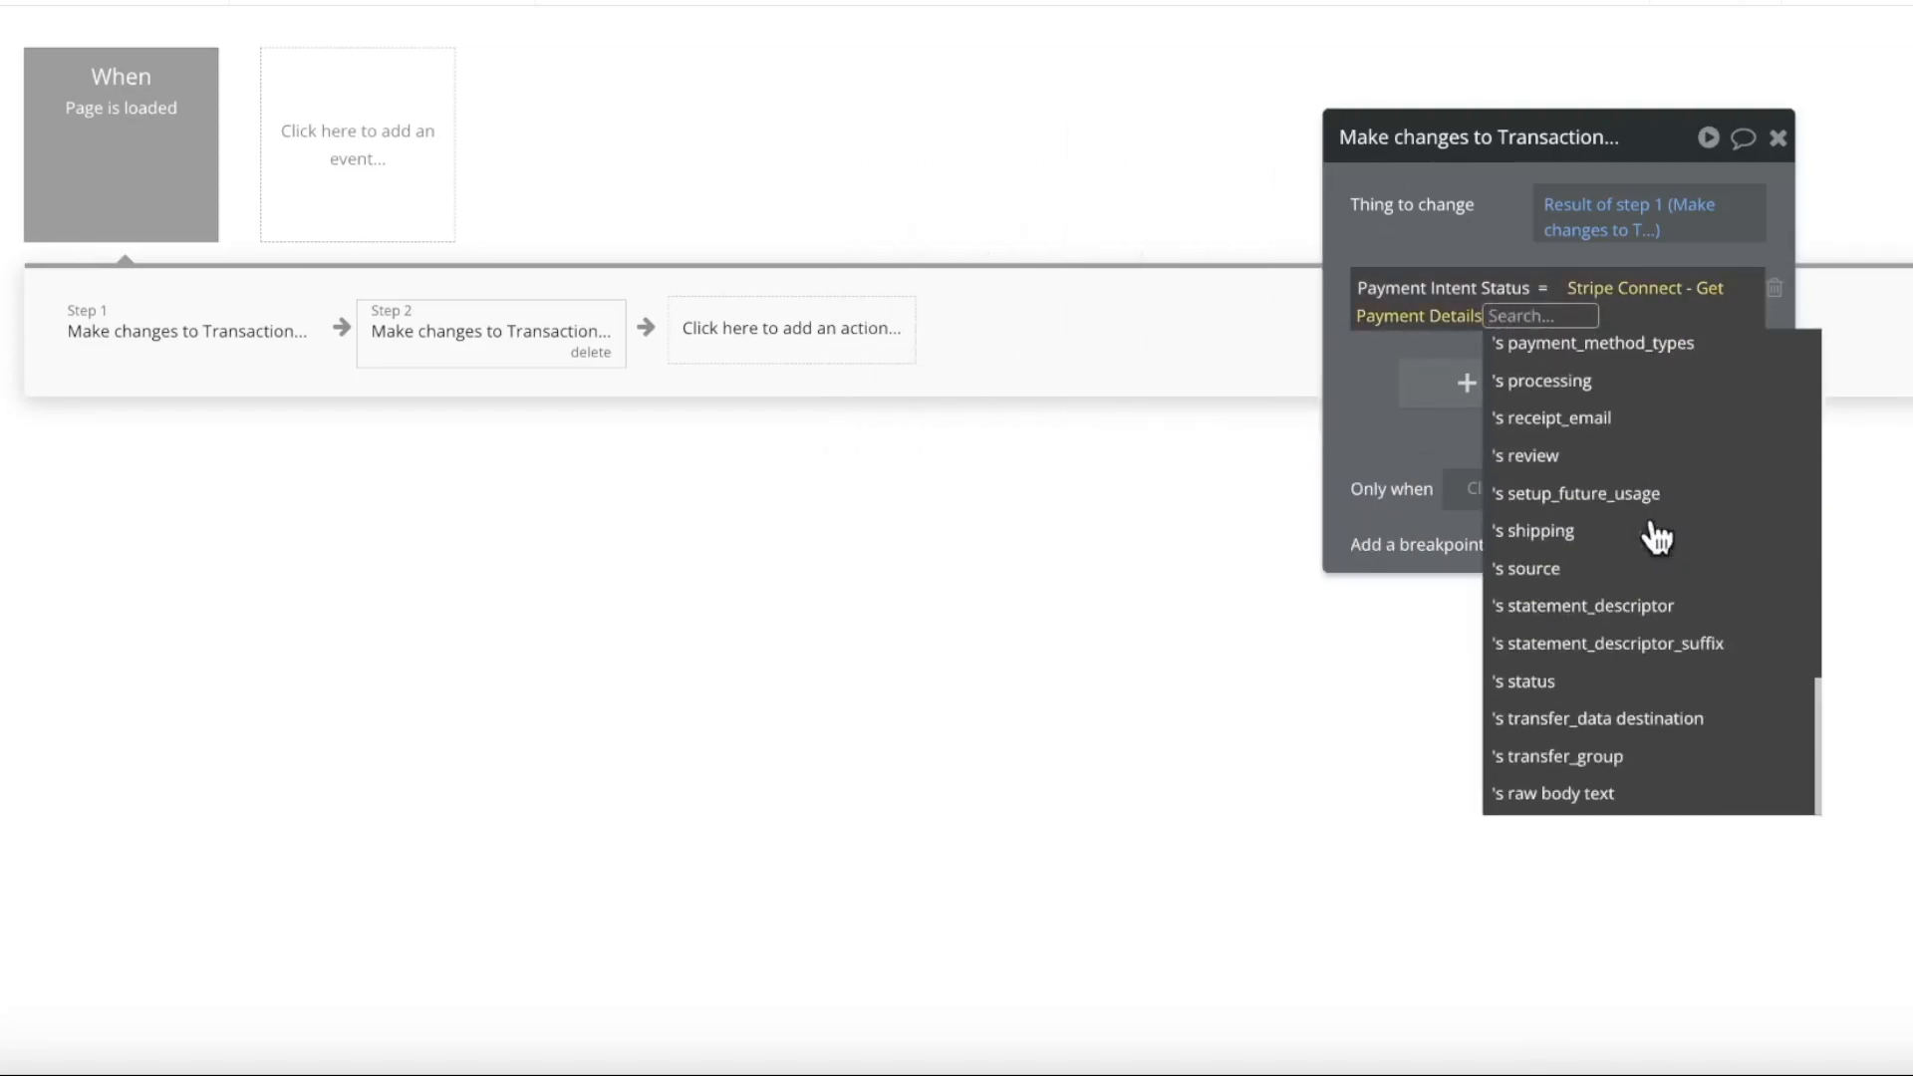
left_click(1593, 675)
left_click(1415, 408)
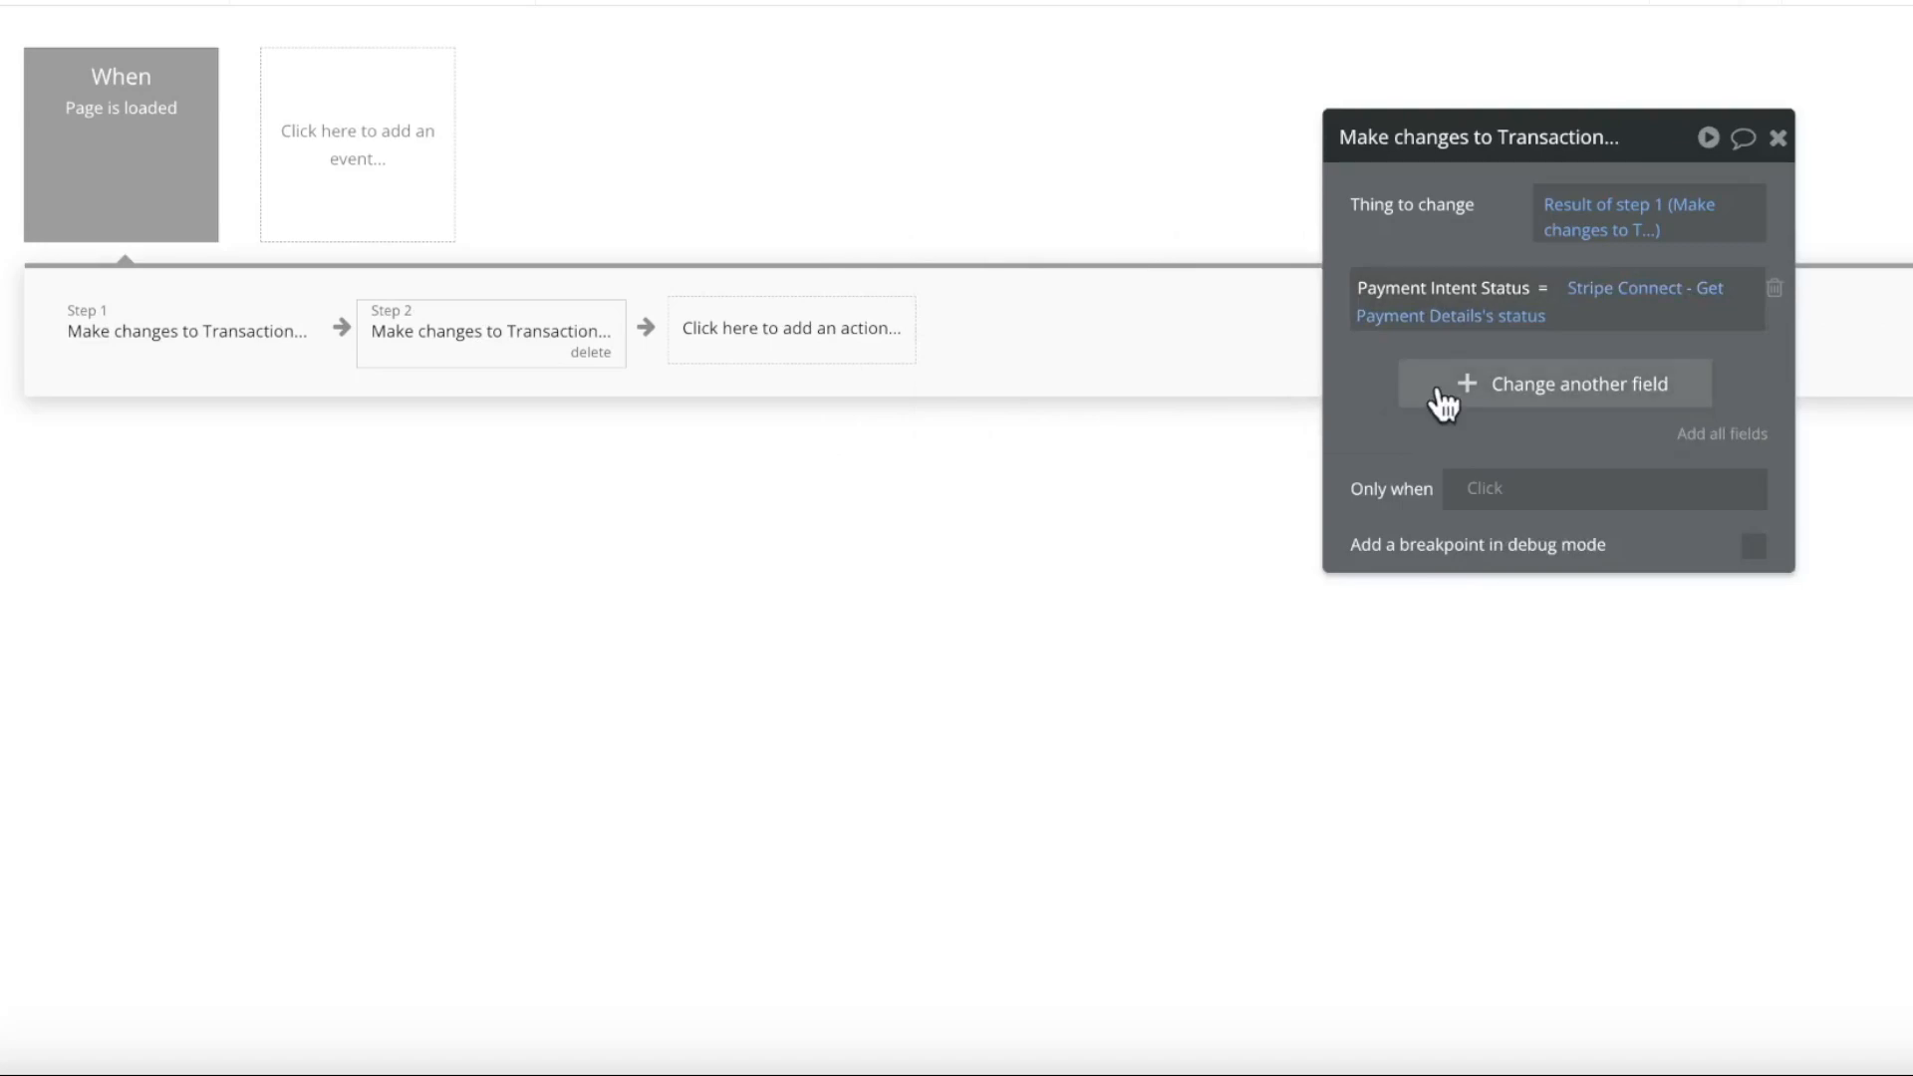
Begin the Page is loaded event's Only when condition with the page URL parameter named transaction
left_click(76, 149)
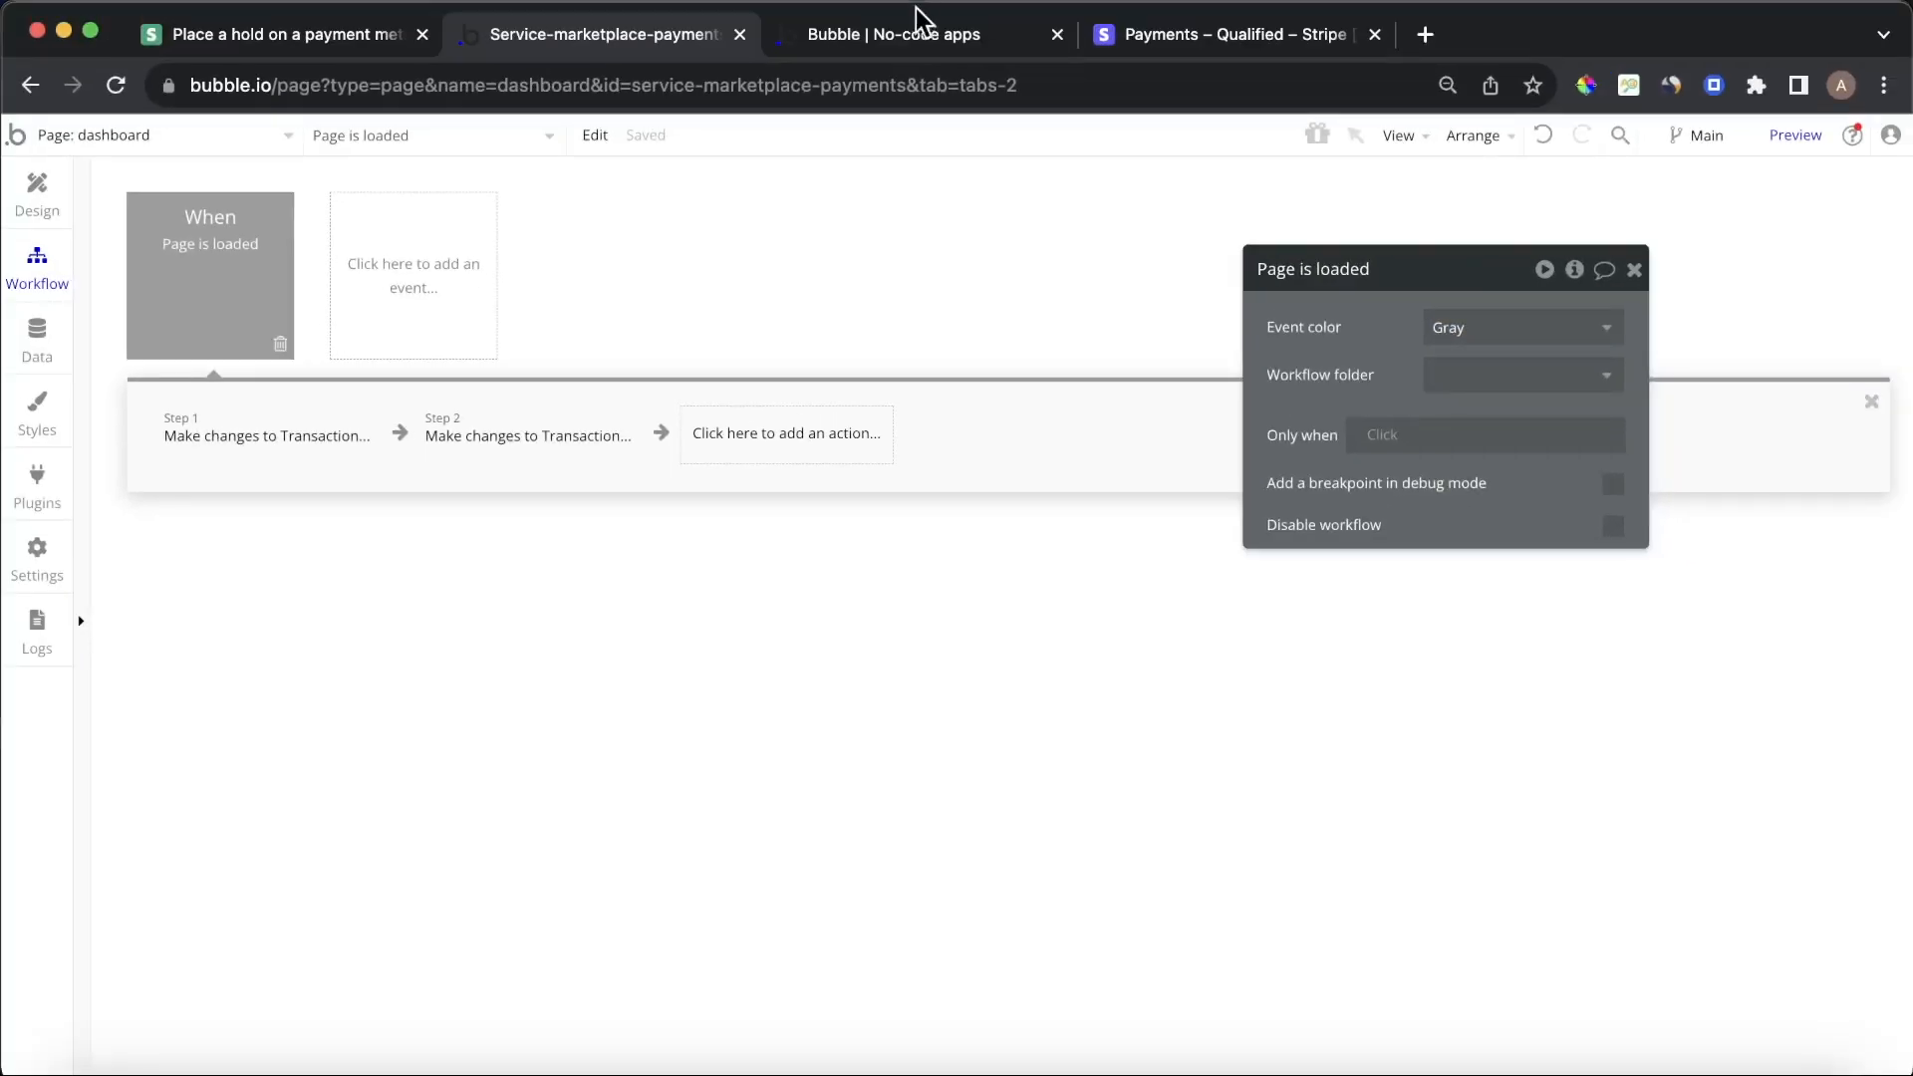
left_click(909, 18)
left_click(368, 212)
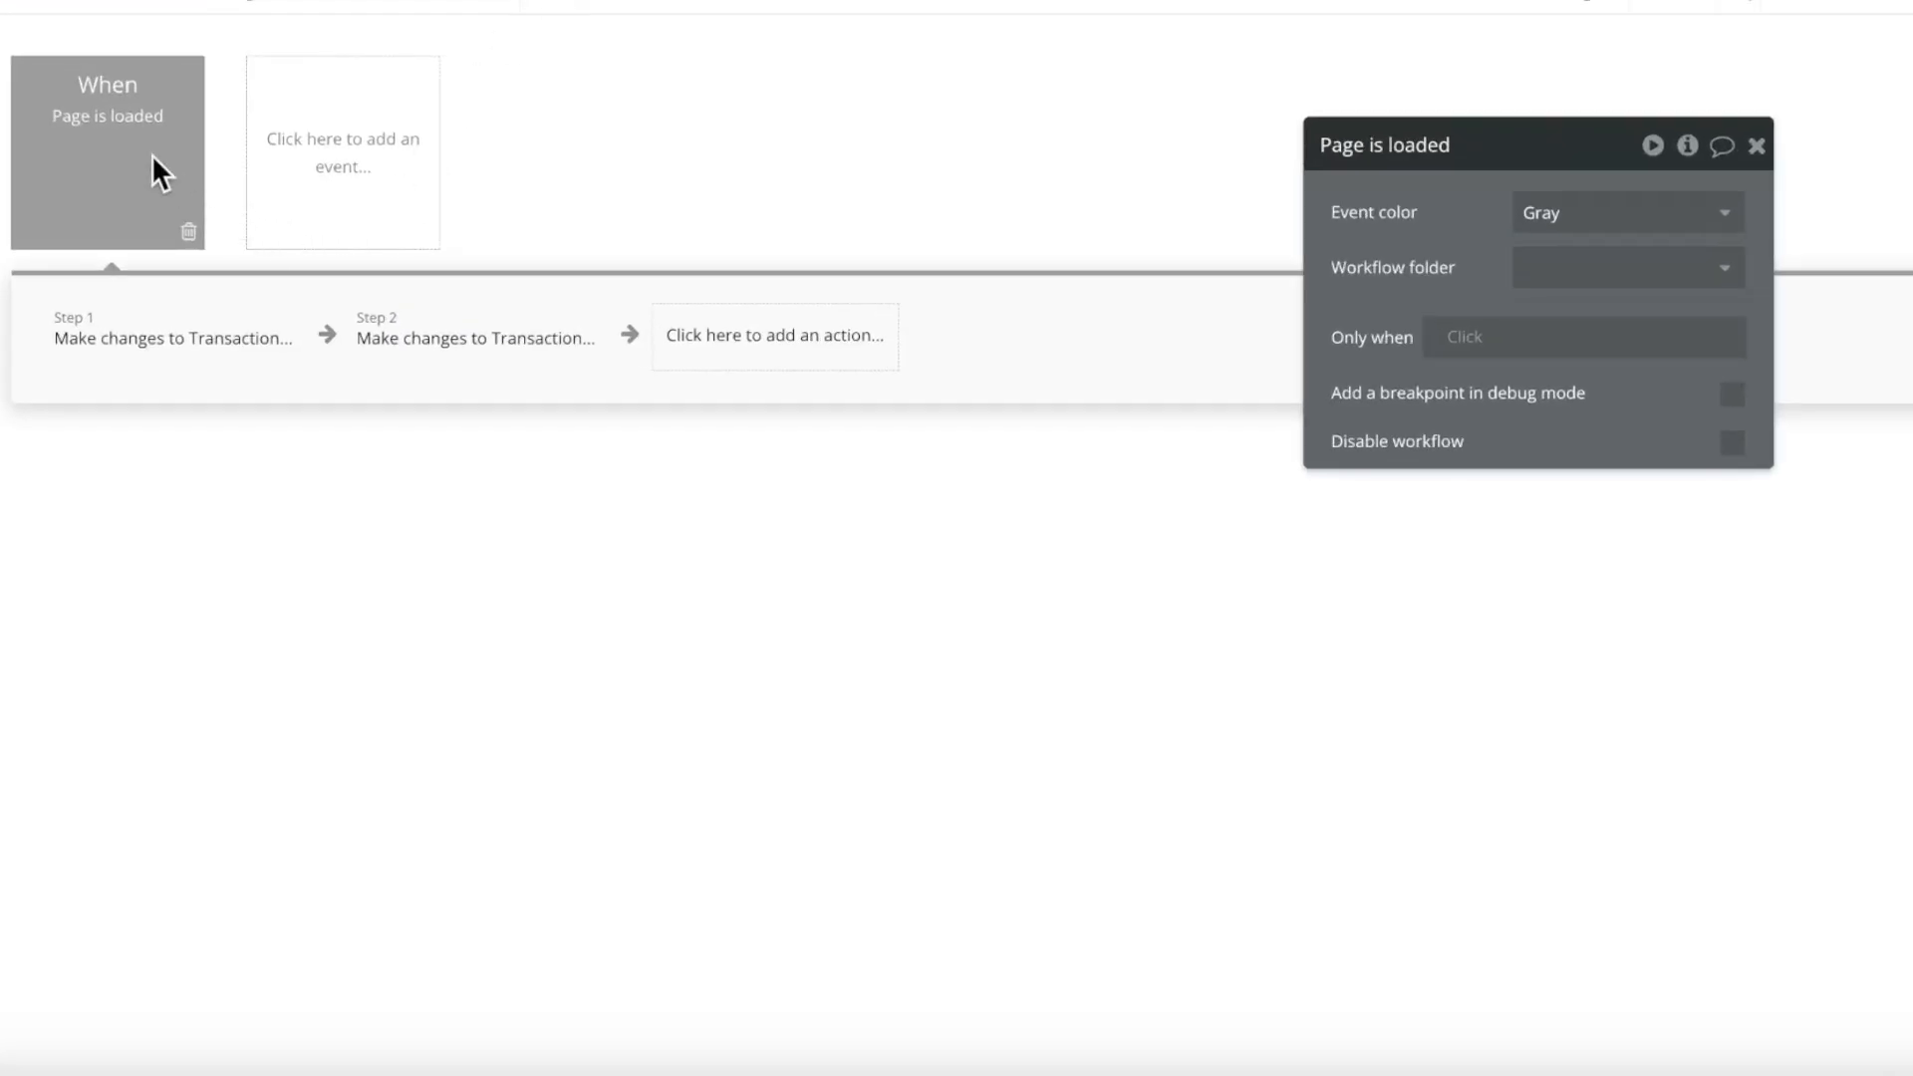
left_click(1460, 332)
type("get")
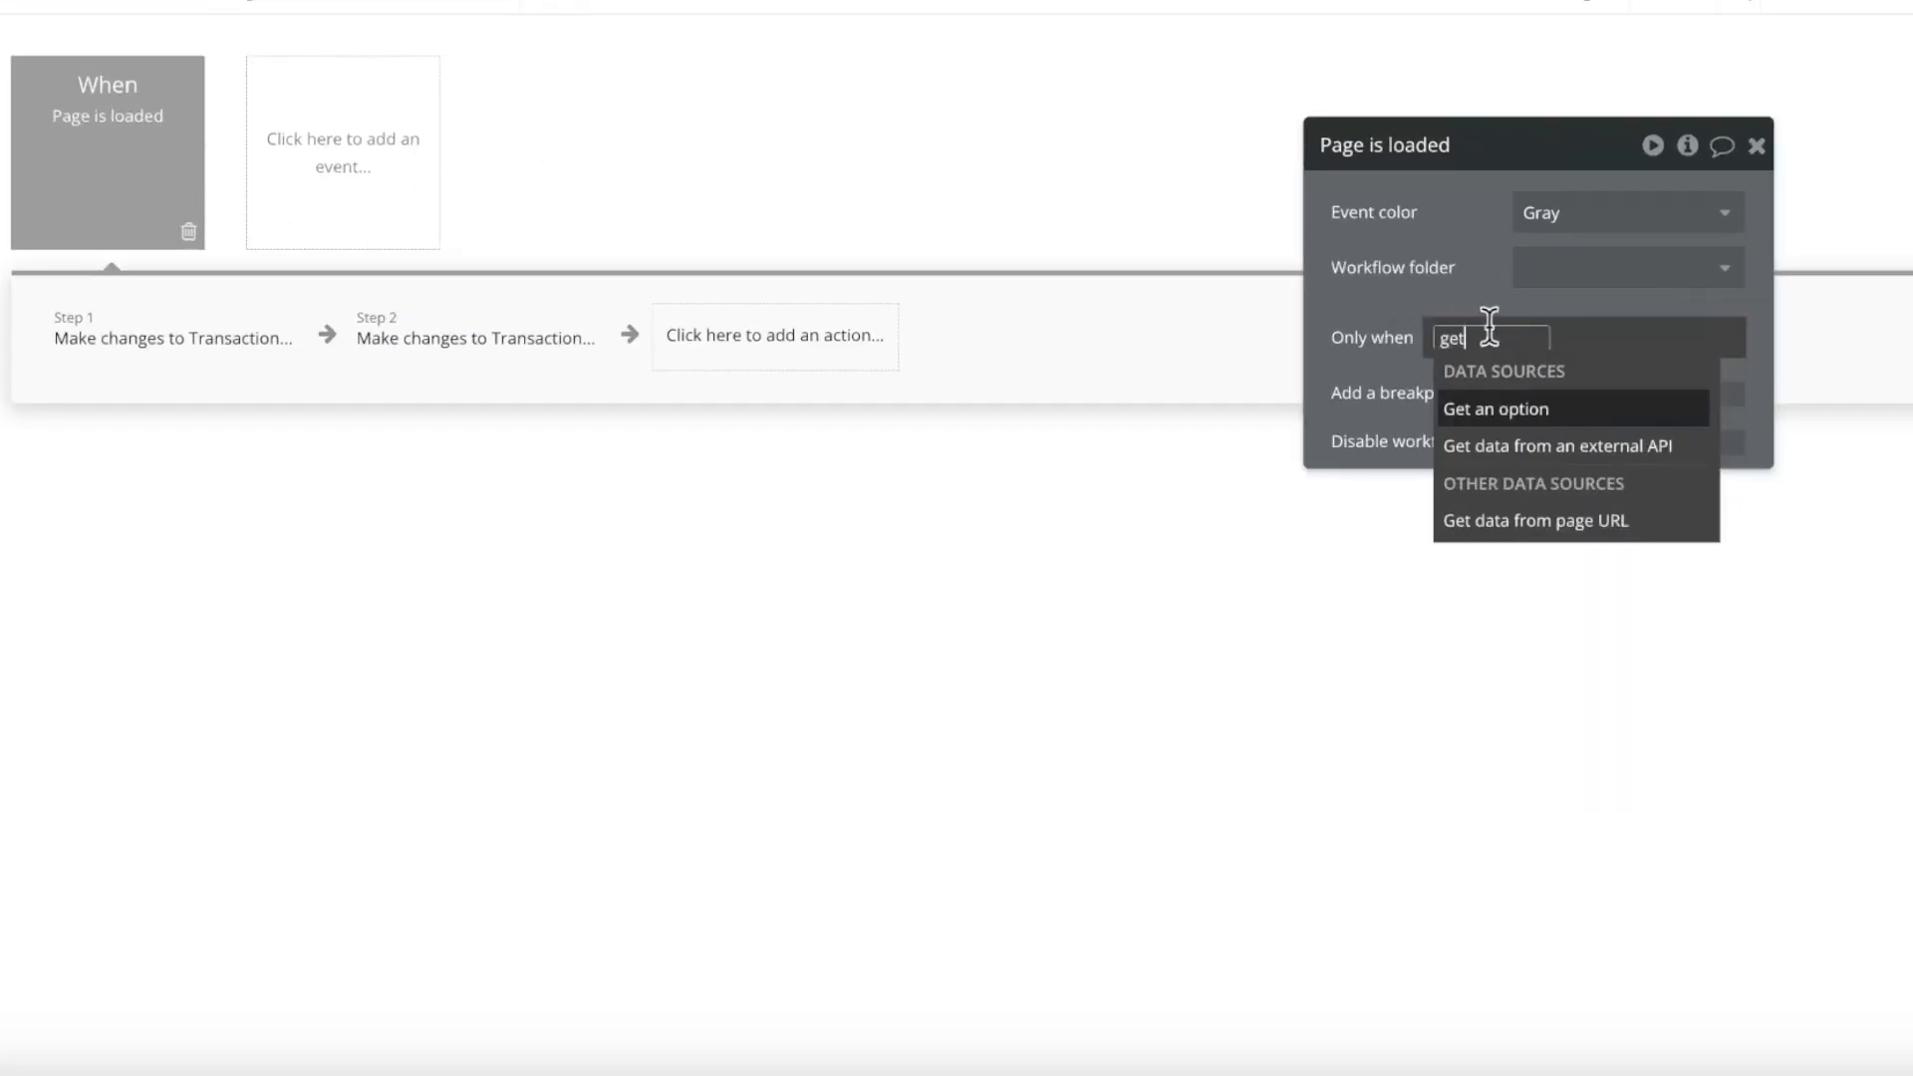
left_click(1611, 521)
left_click(1174, 256)
type("tr")
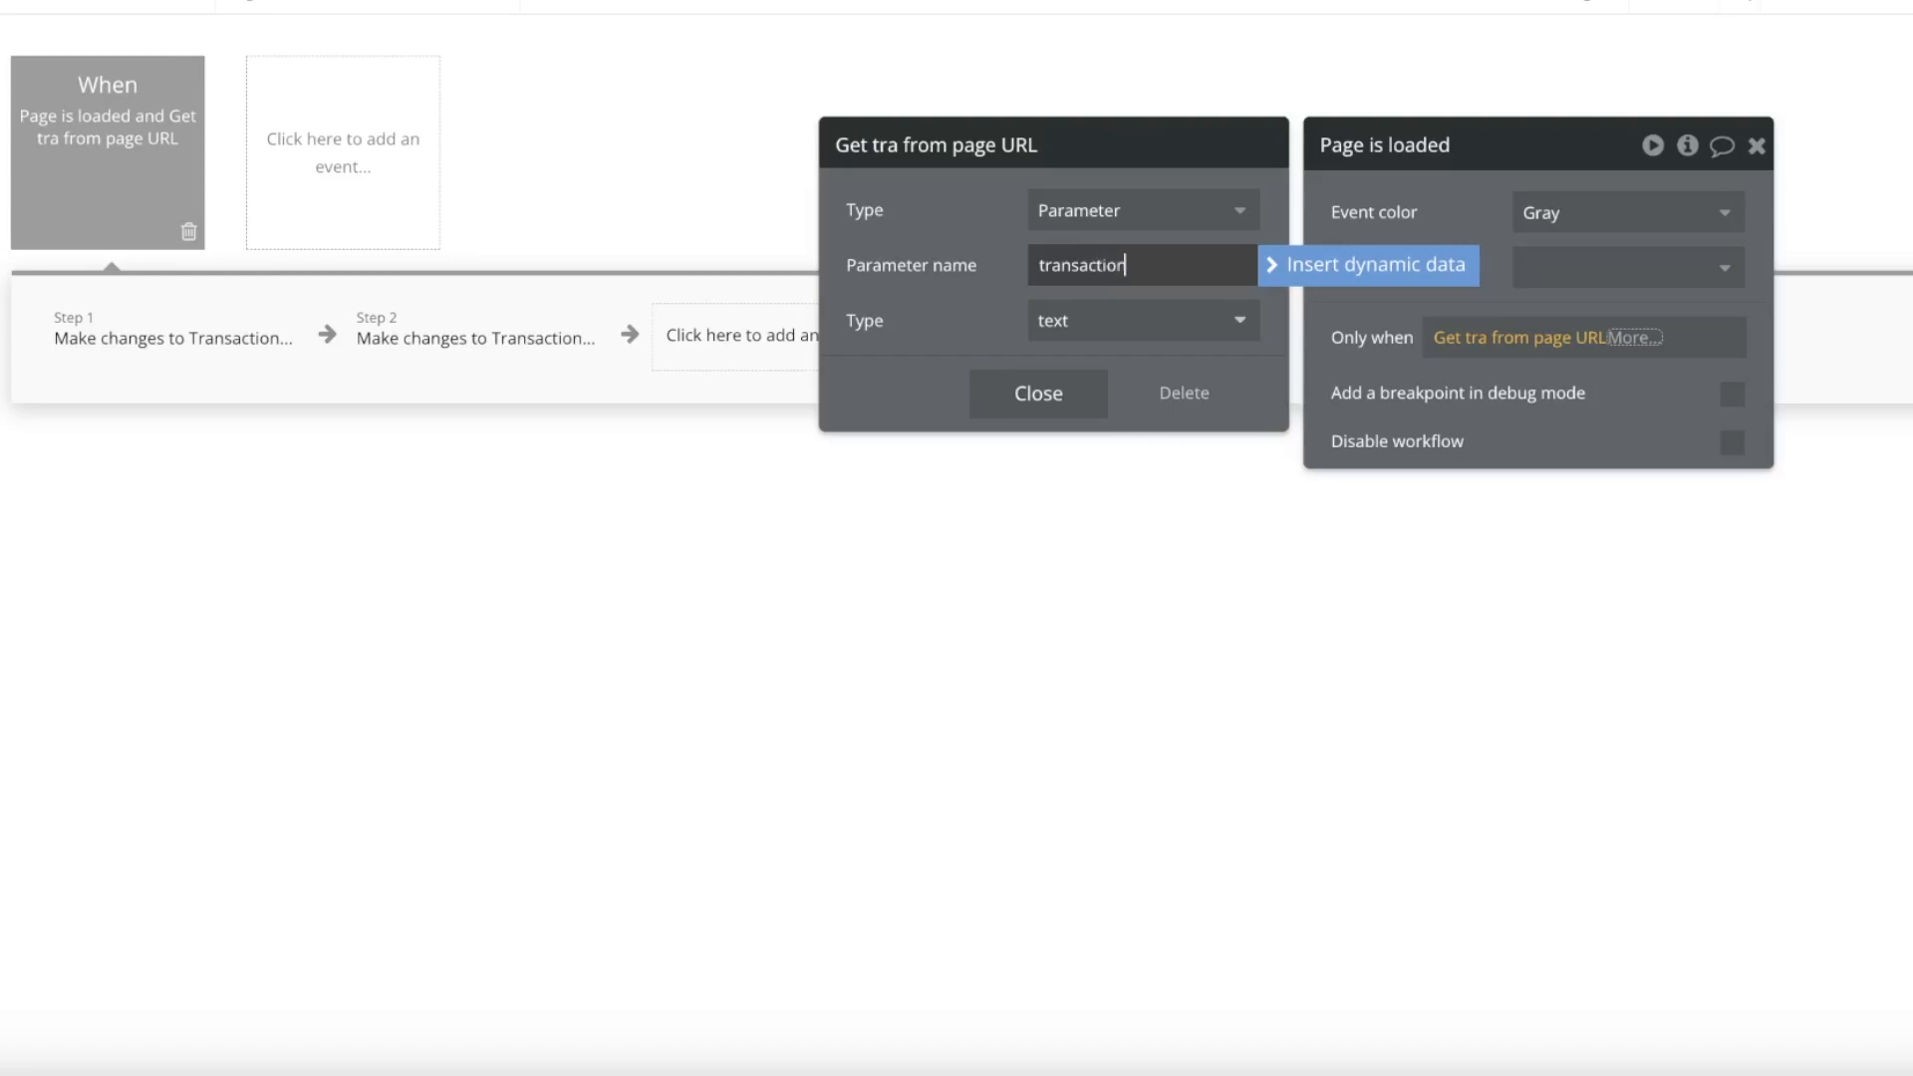
type("ansaction")
Finish the Only when condition with the is not empty operator and close the event's properties
left_click(1690, 349)
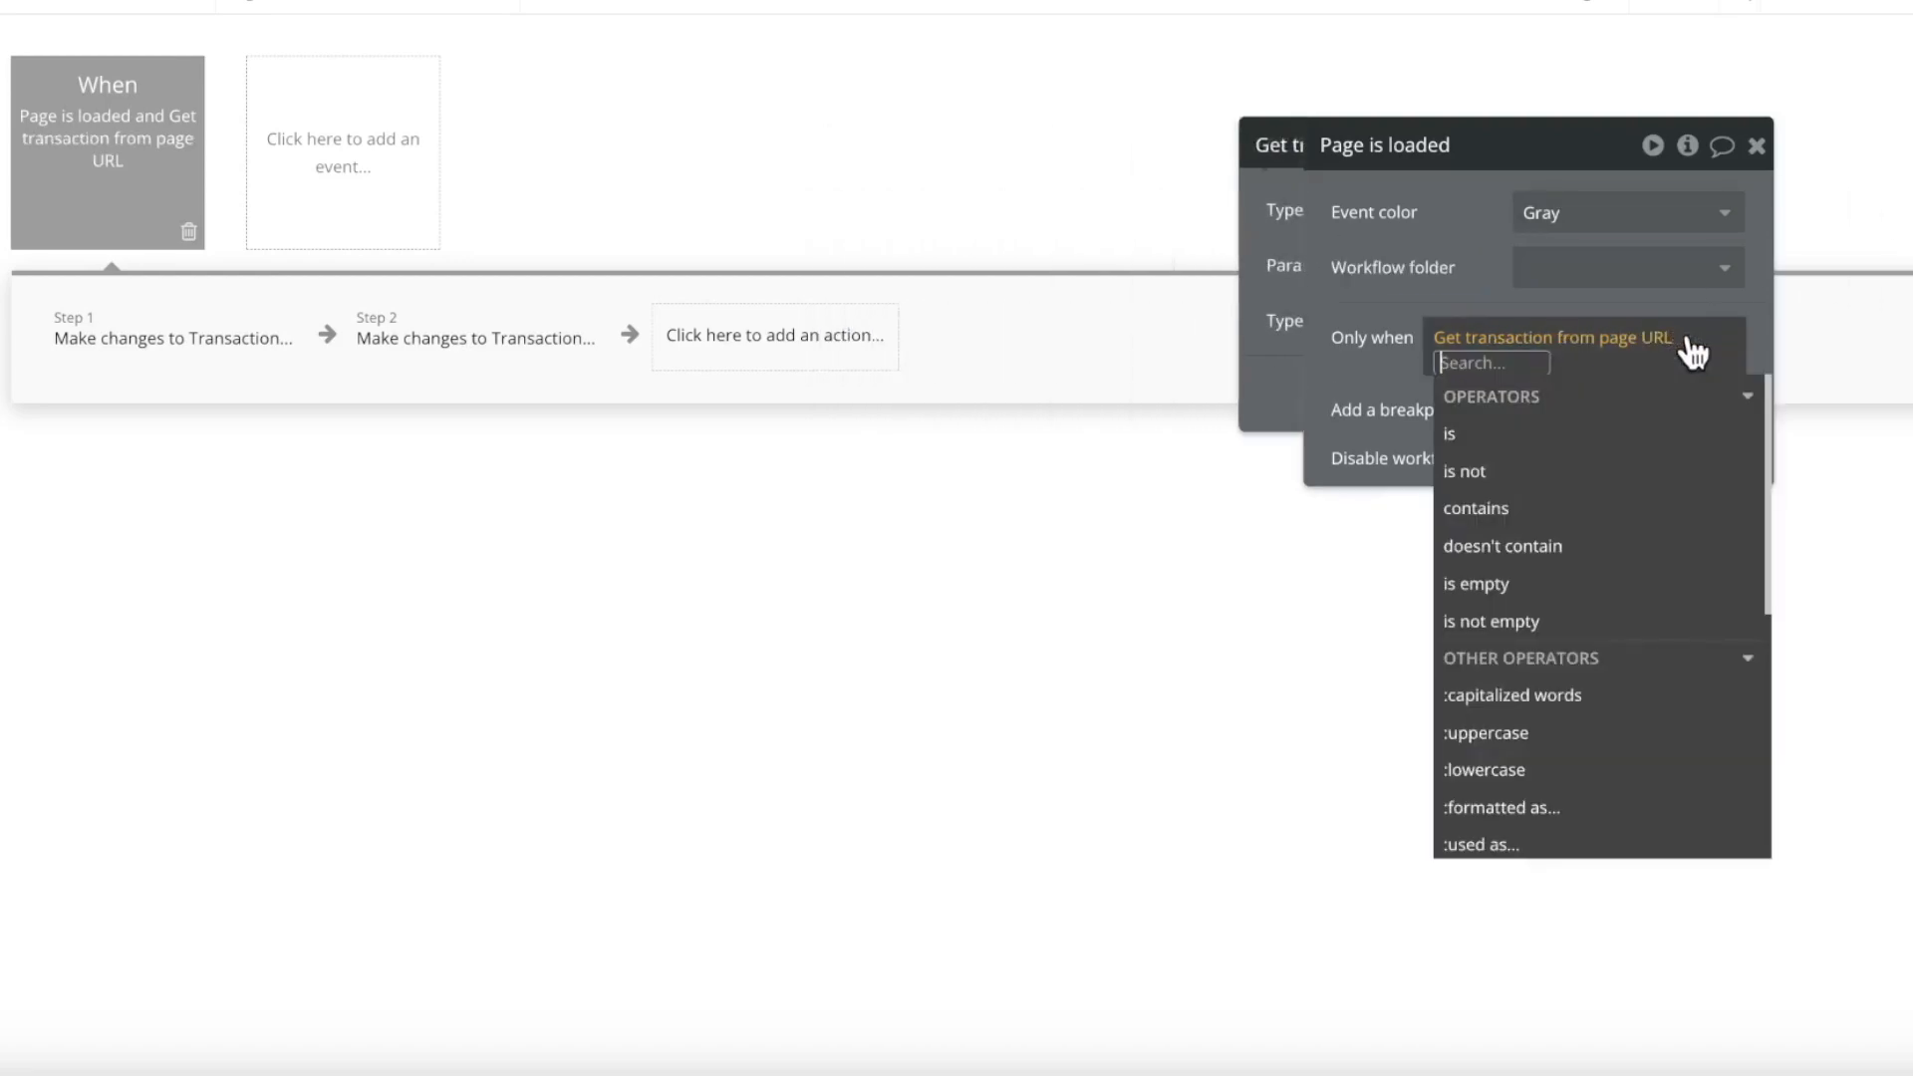
left_click(1649, 617)
left_click(1292, 192)
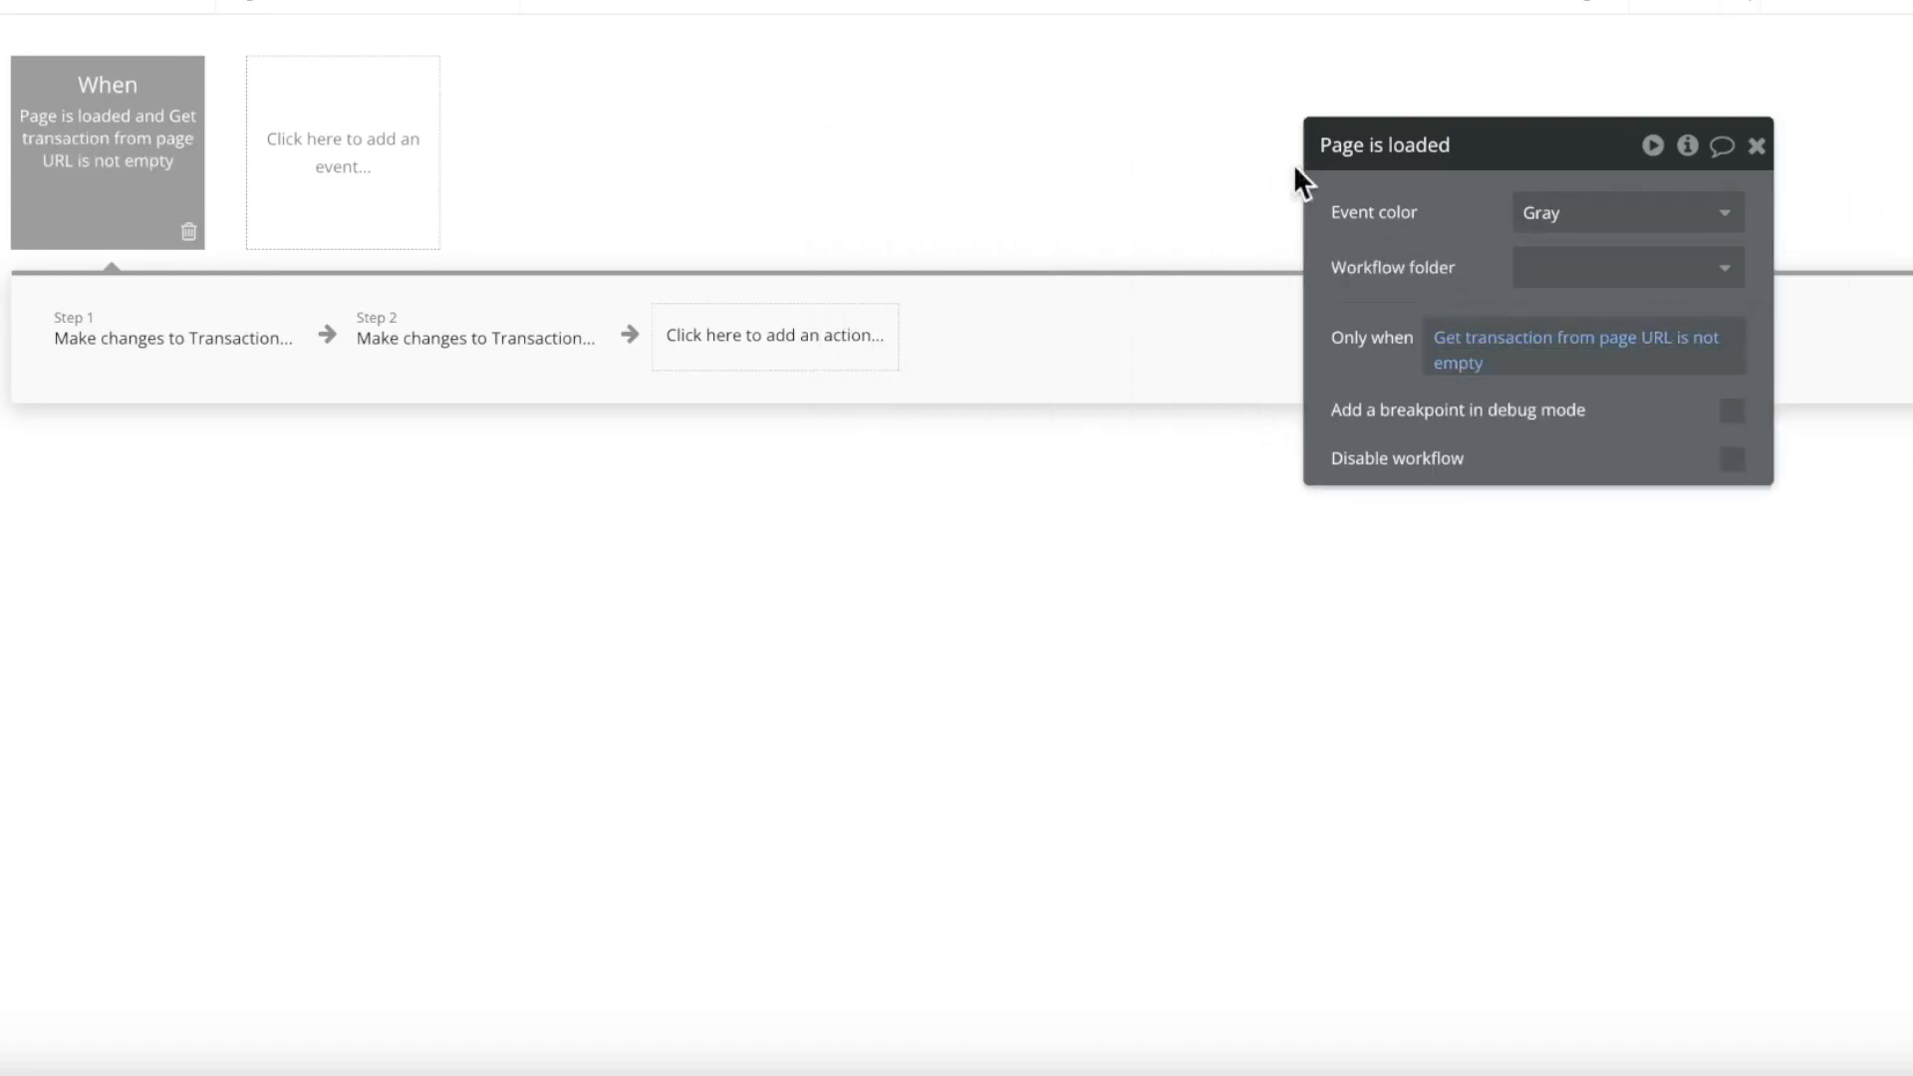
left_click(1756, 146)
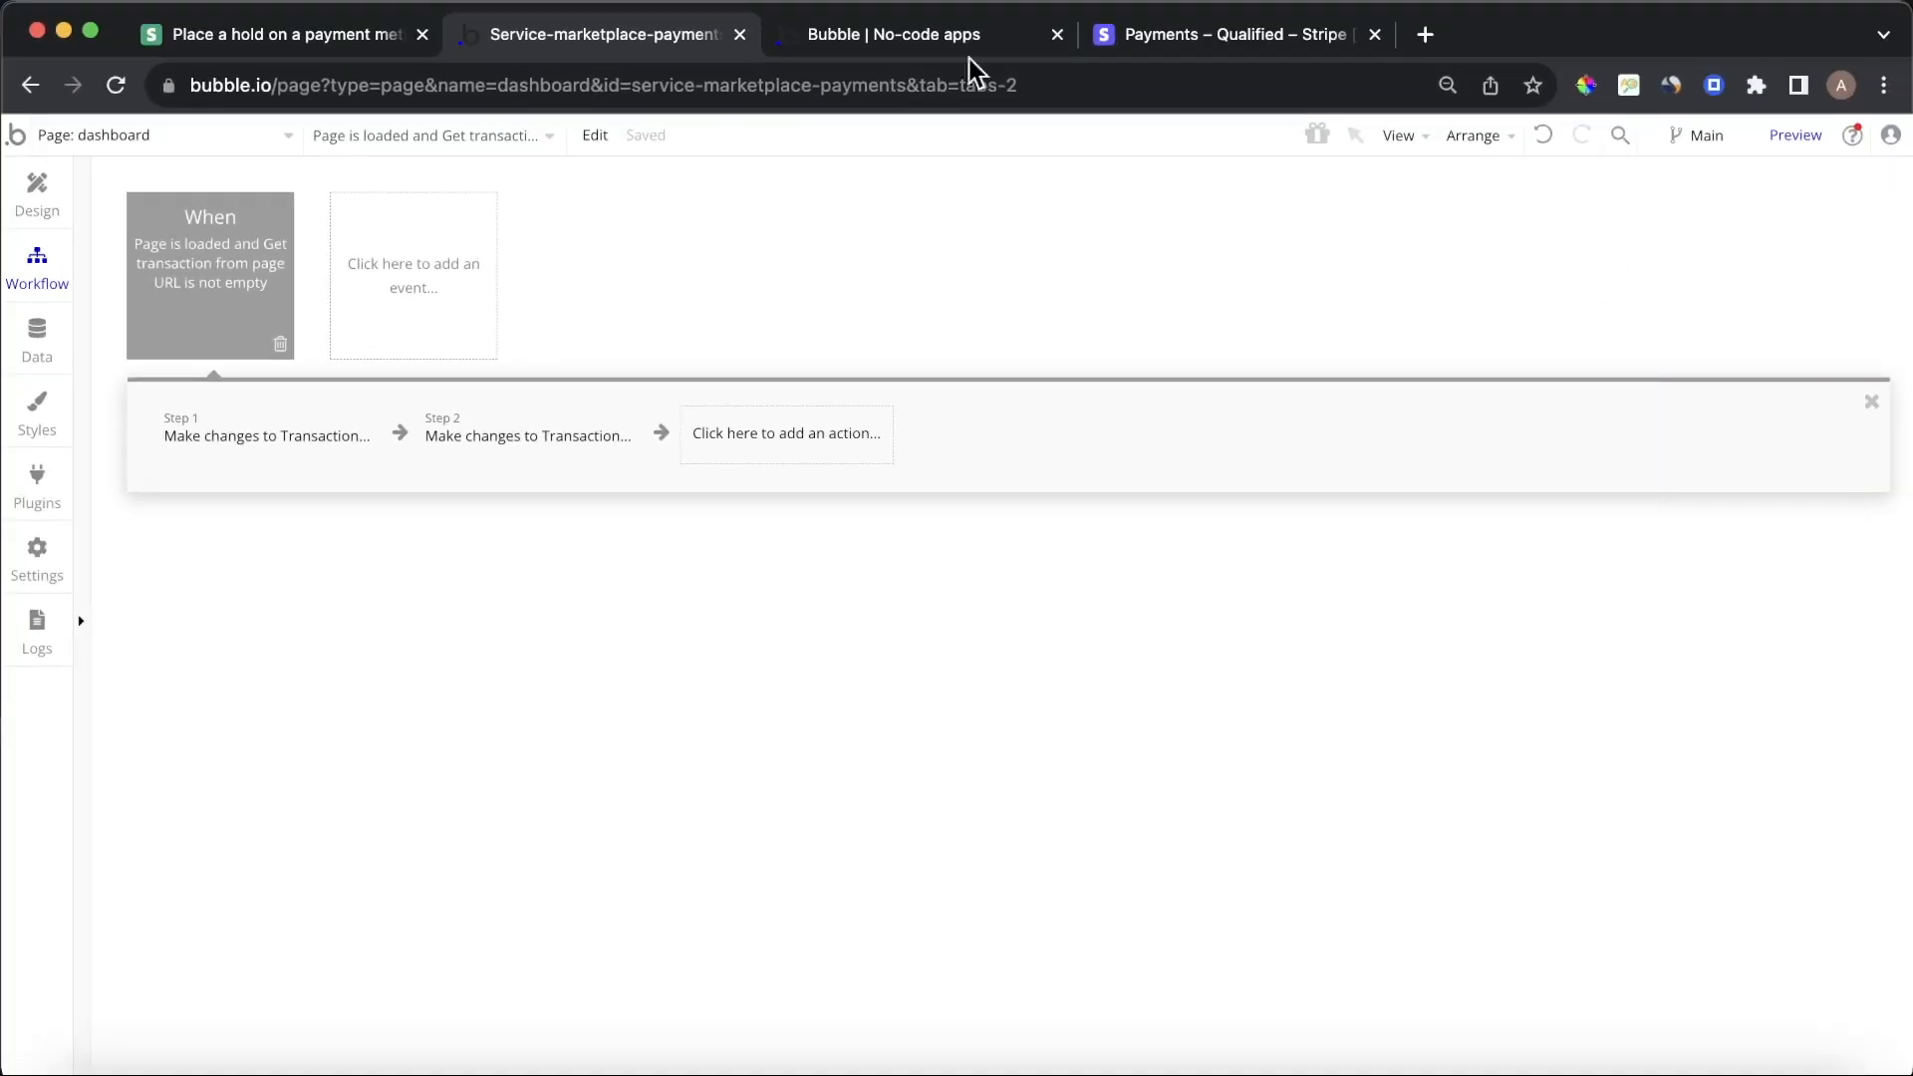
Delete the existing test entry from All Transactions in the app data
left_click(37, 338)
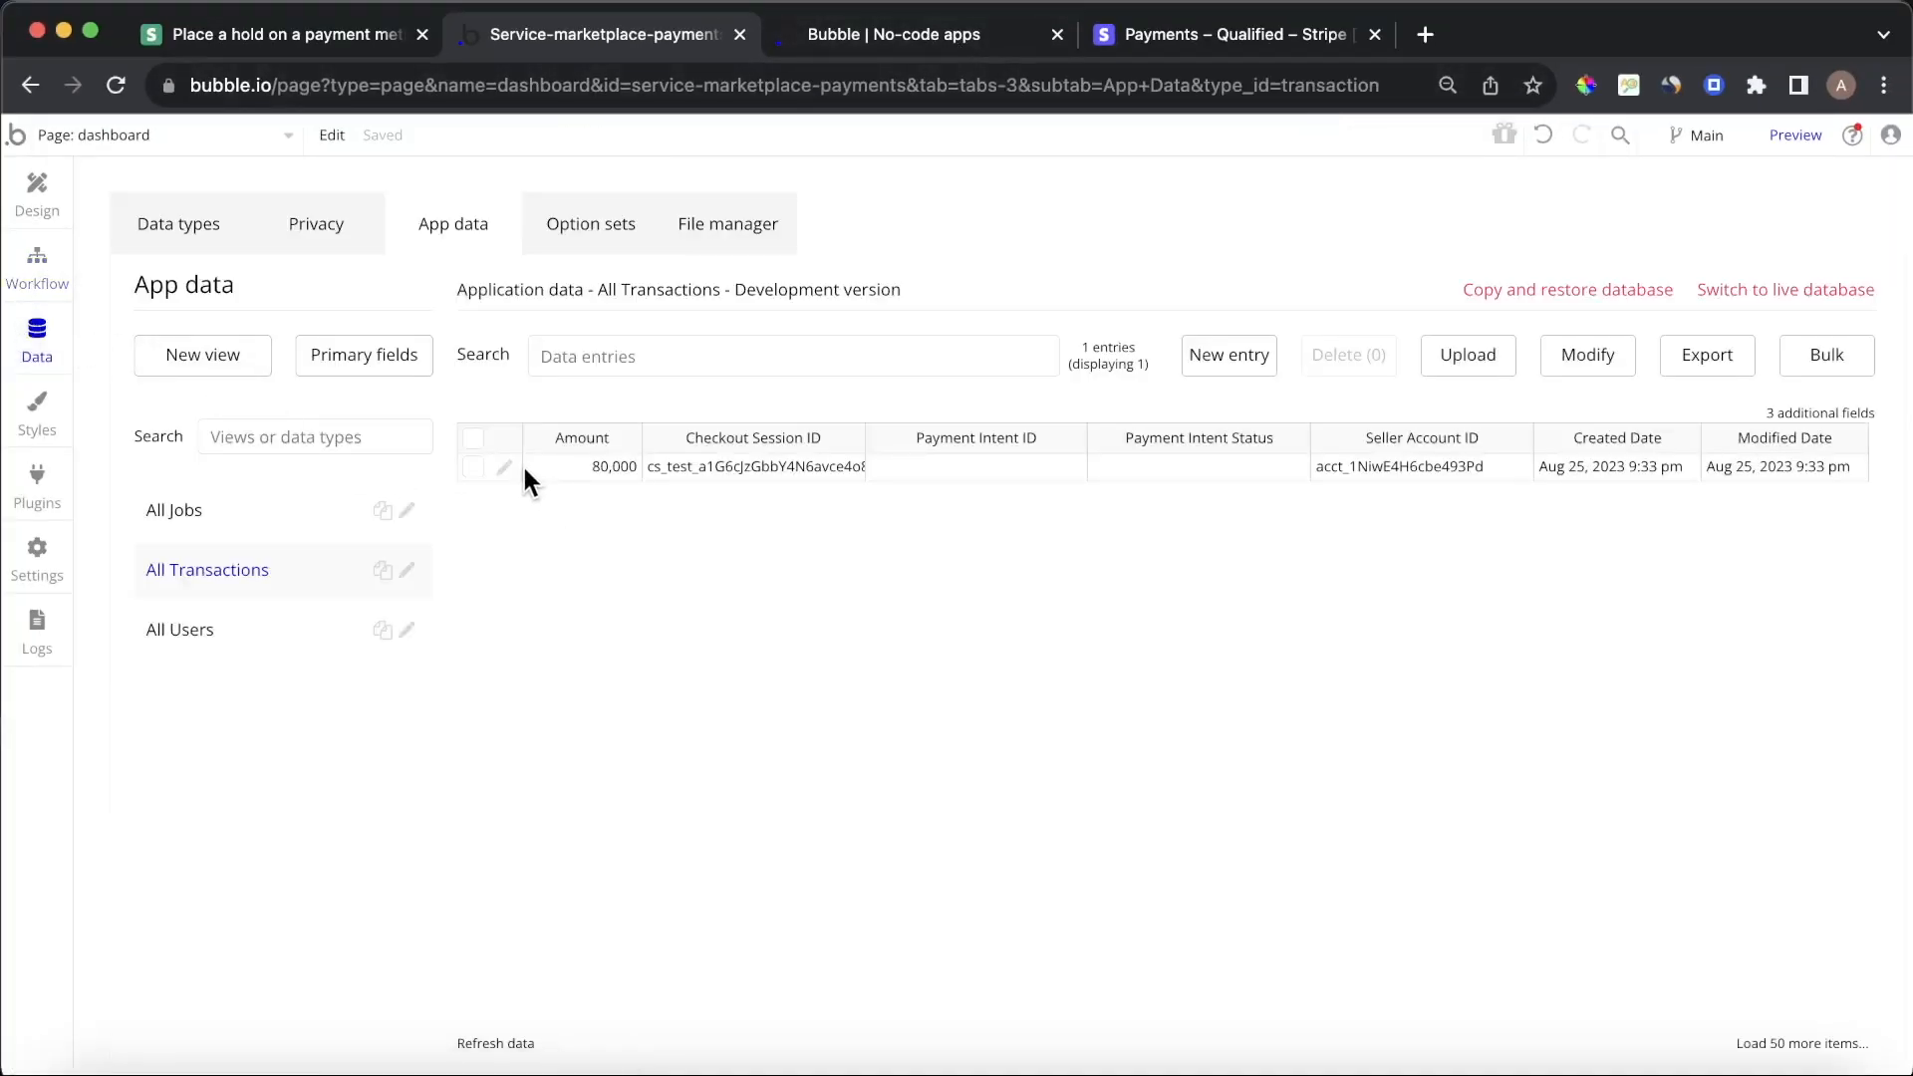
left_click(484, 468)
left_click(1335, 359)
left_click(981, 399)
left_click(984, 419)
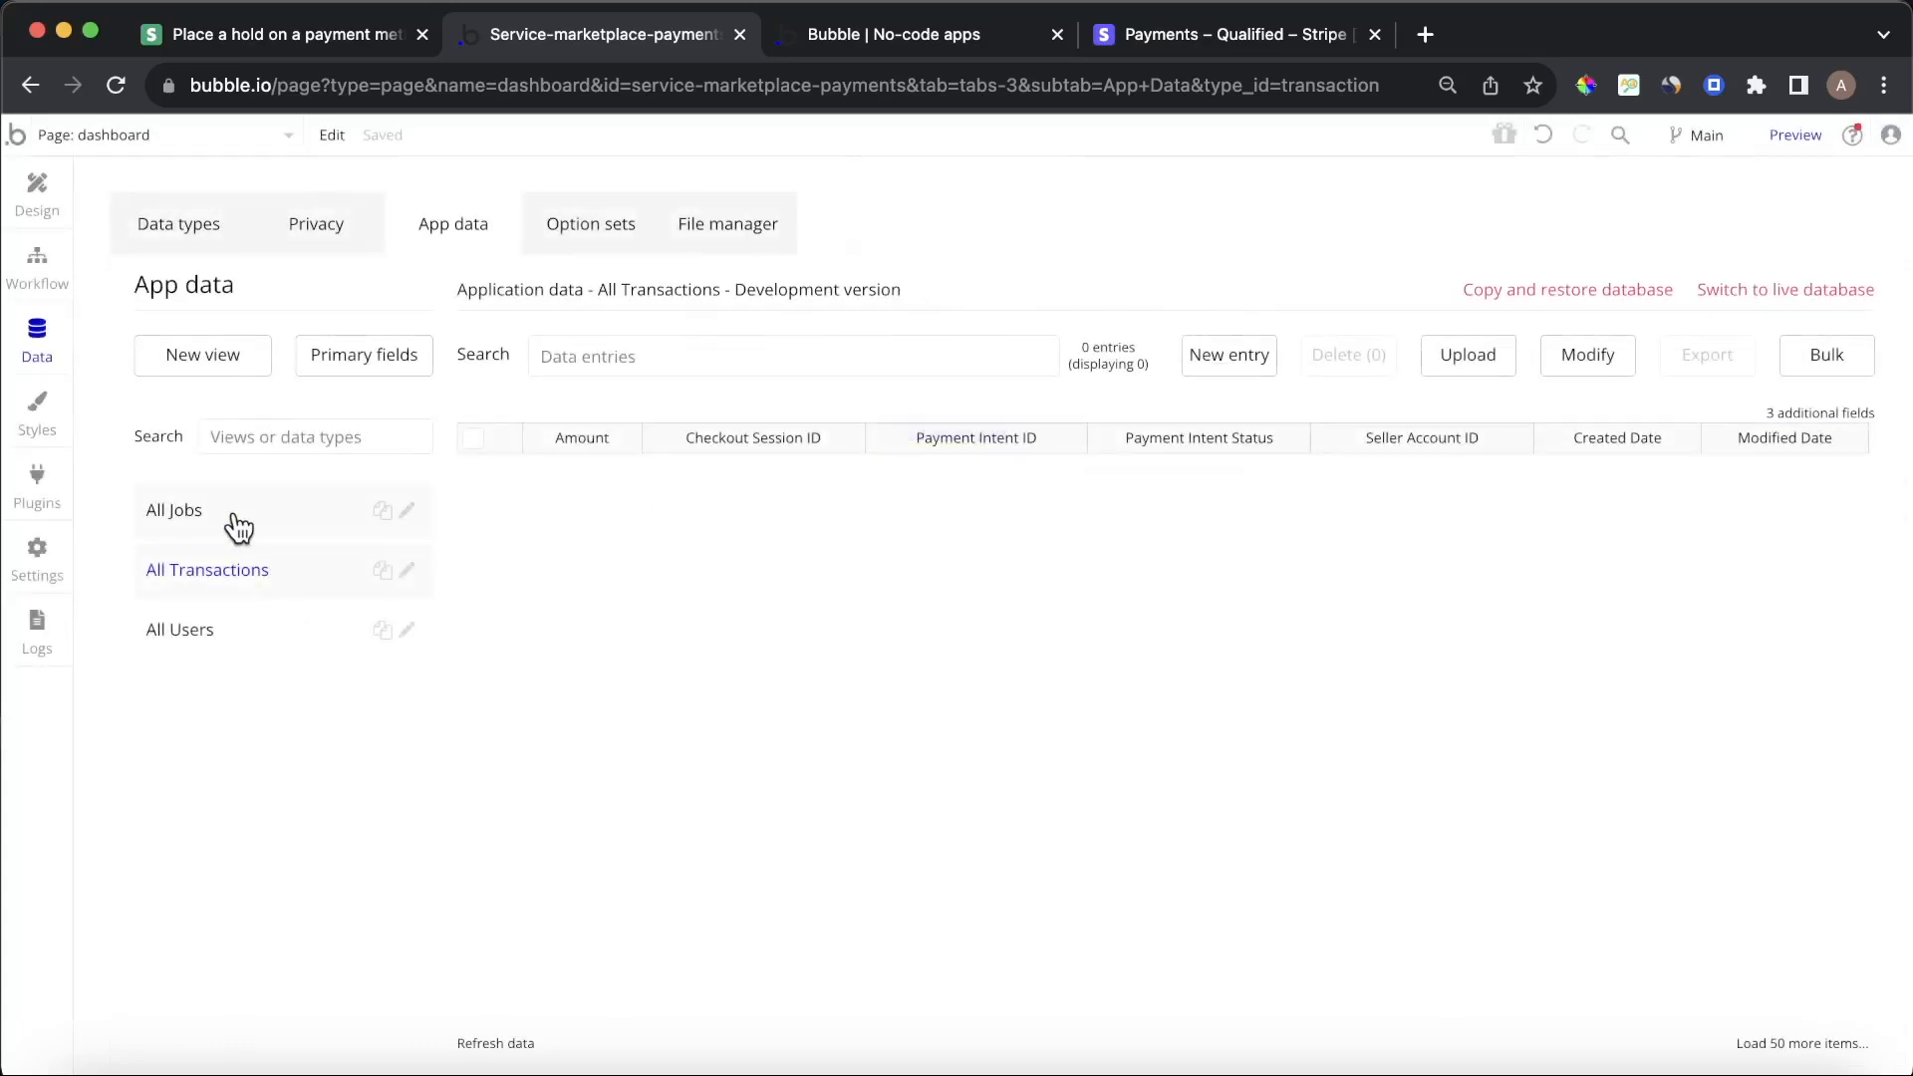
Delete the existing test entry from All Jobs in the app data
left_click(199, 513)
left_click(479, 466)
left_click(1305, 359)
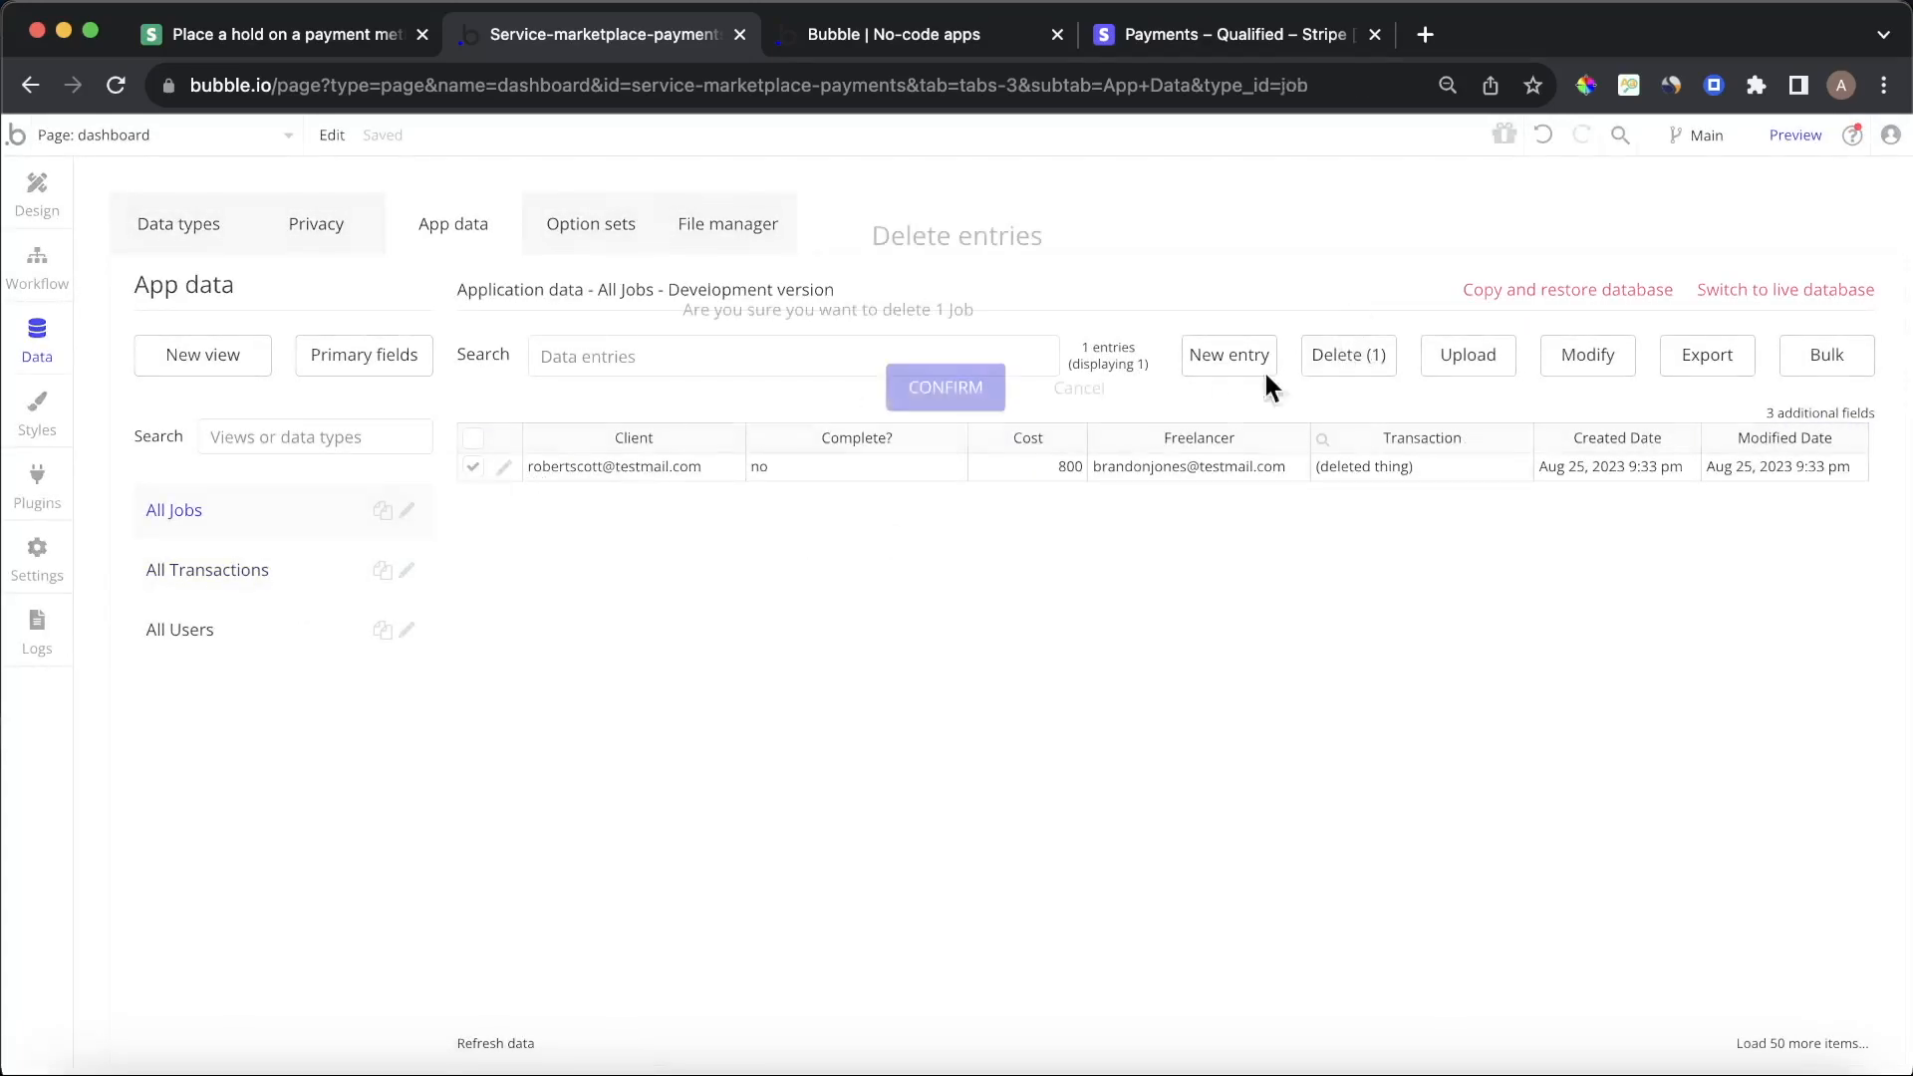
left_click(955, 396)
Switch to the app preview, refresh the updated dashboard, and open the freelancer's profile from the home page
left_click(876, 36)
left_click(909, 149)
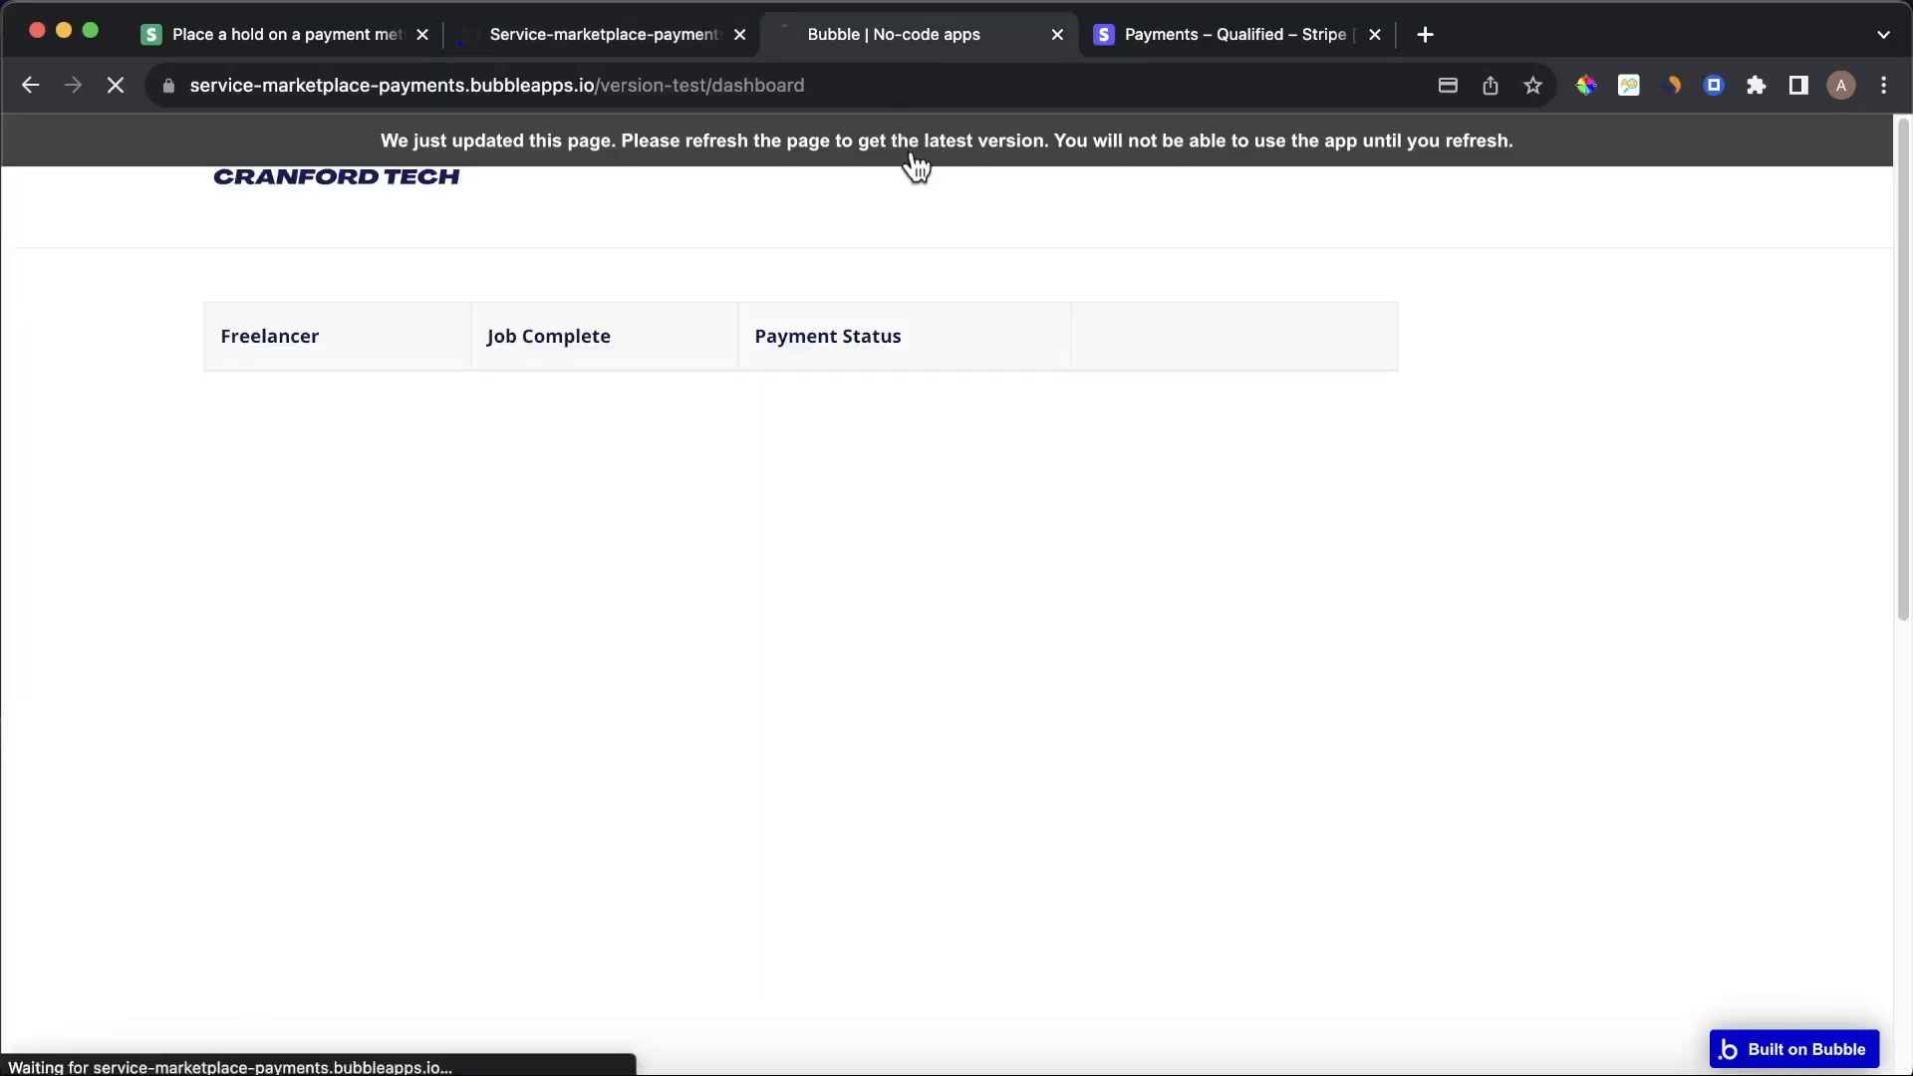
left_click(373, 194)
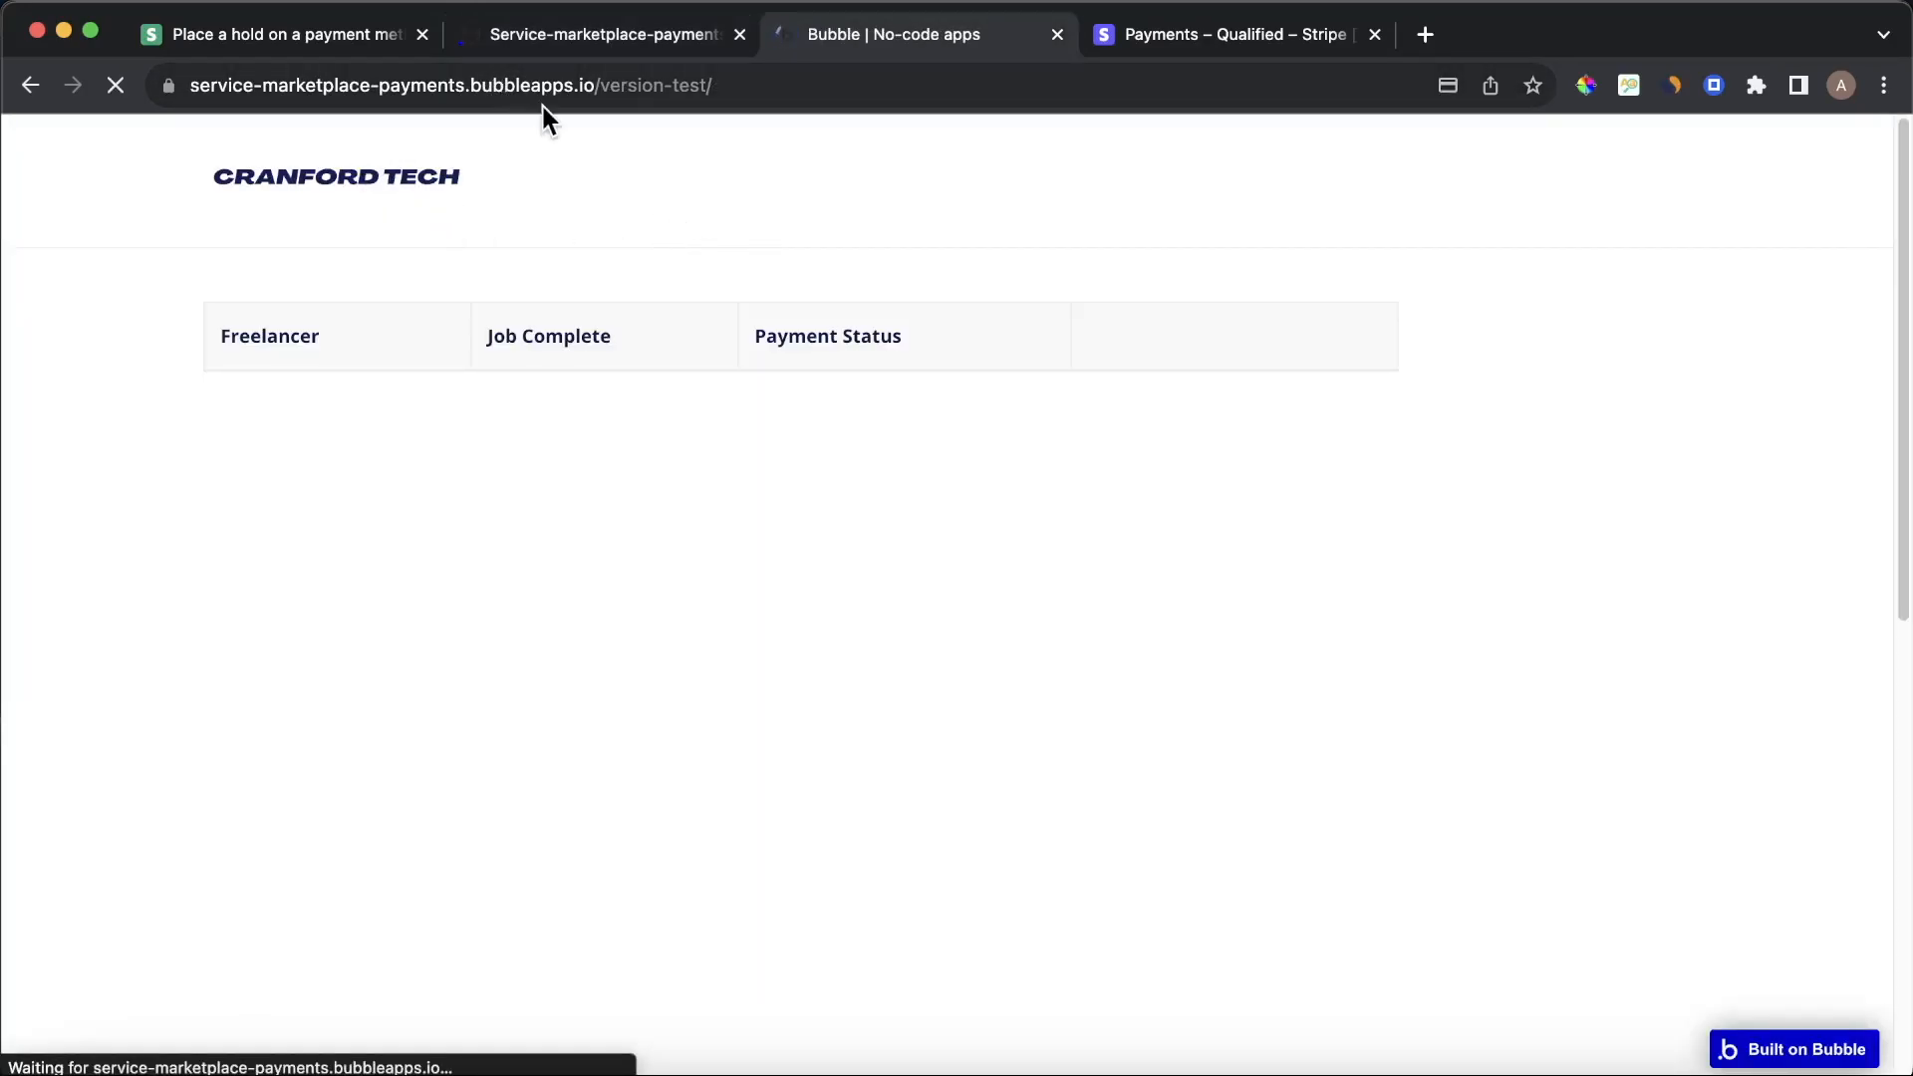
left_click(411, 445)
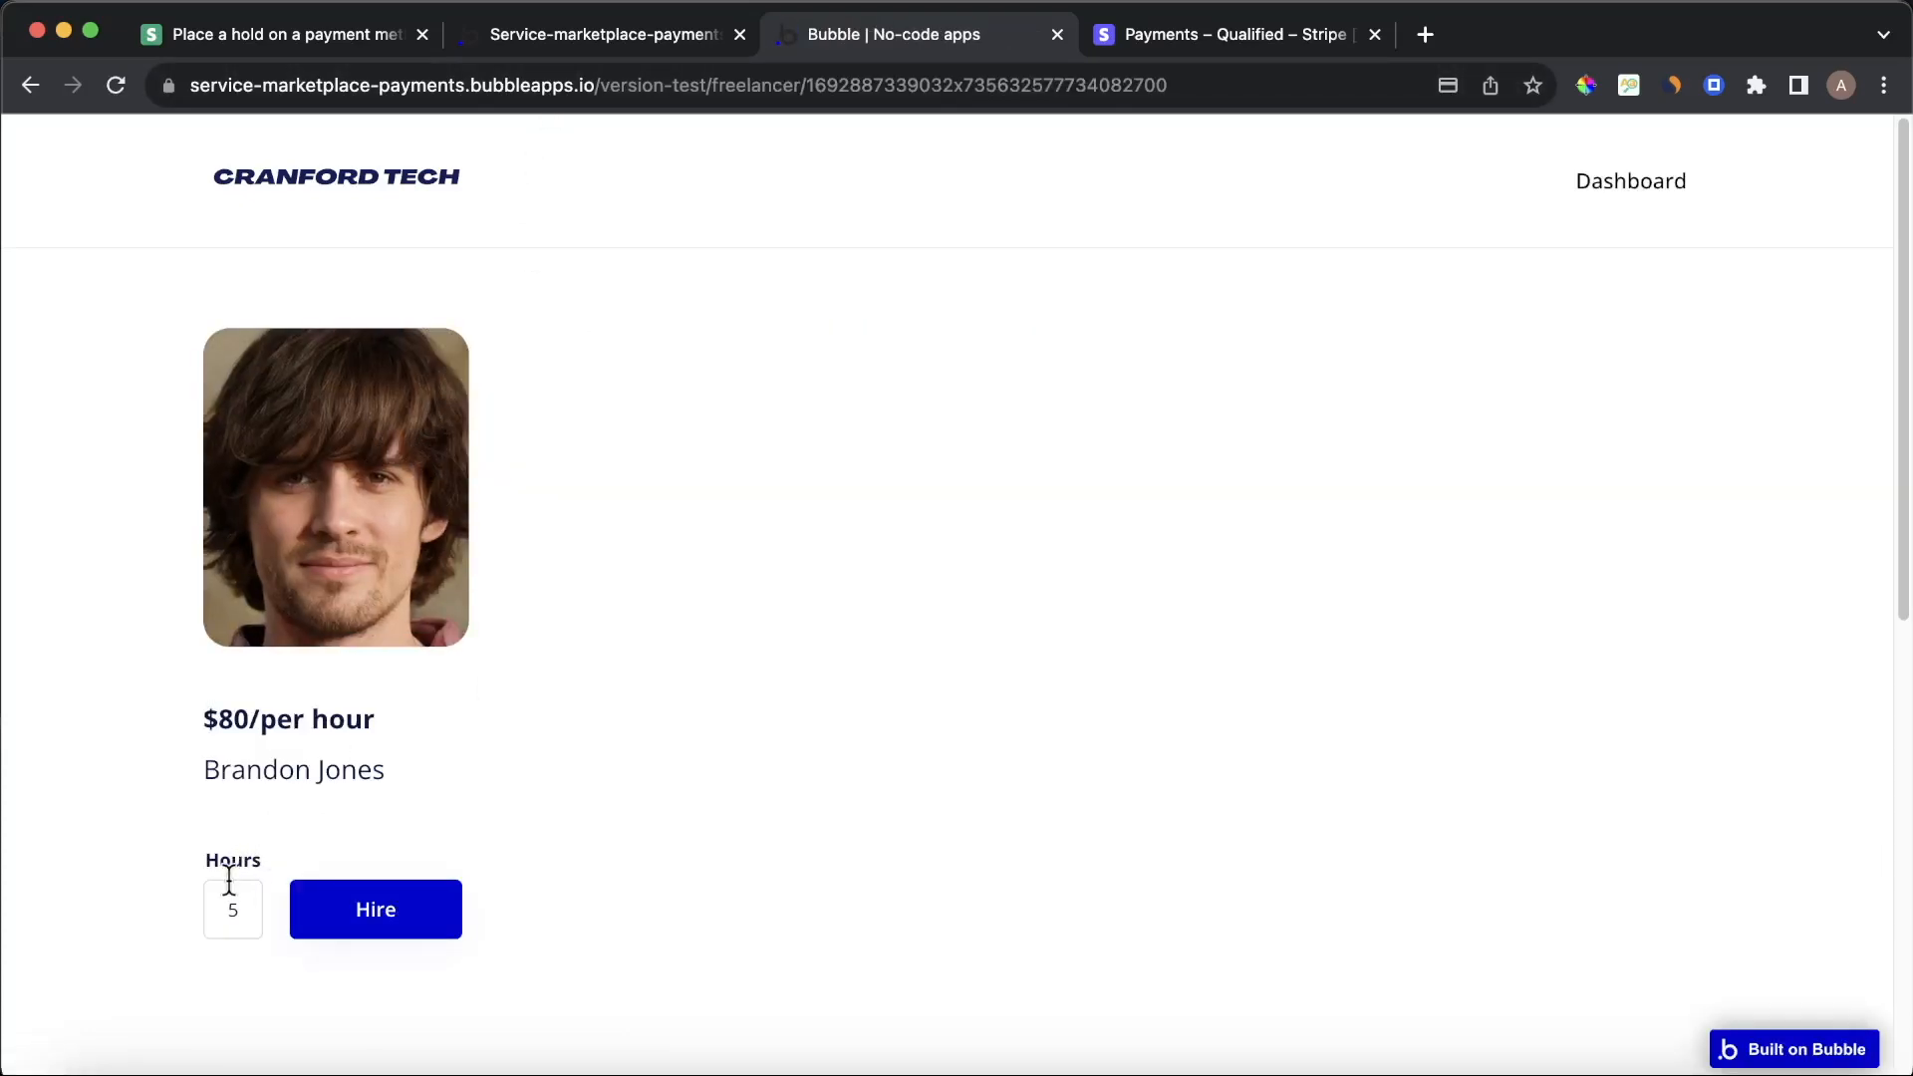
Hire the freelancer for 4 hours and submit the test payment in Stripe Checkout
scroll(652, 756, "down", 1)
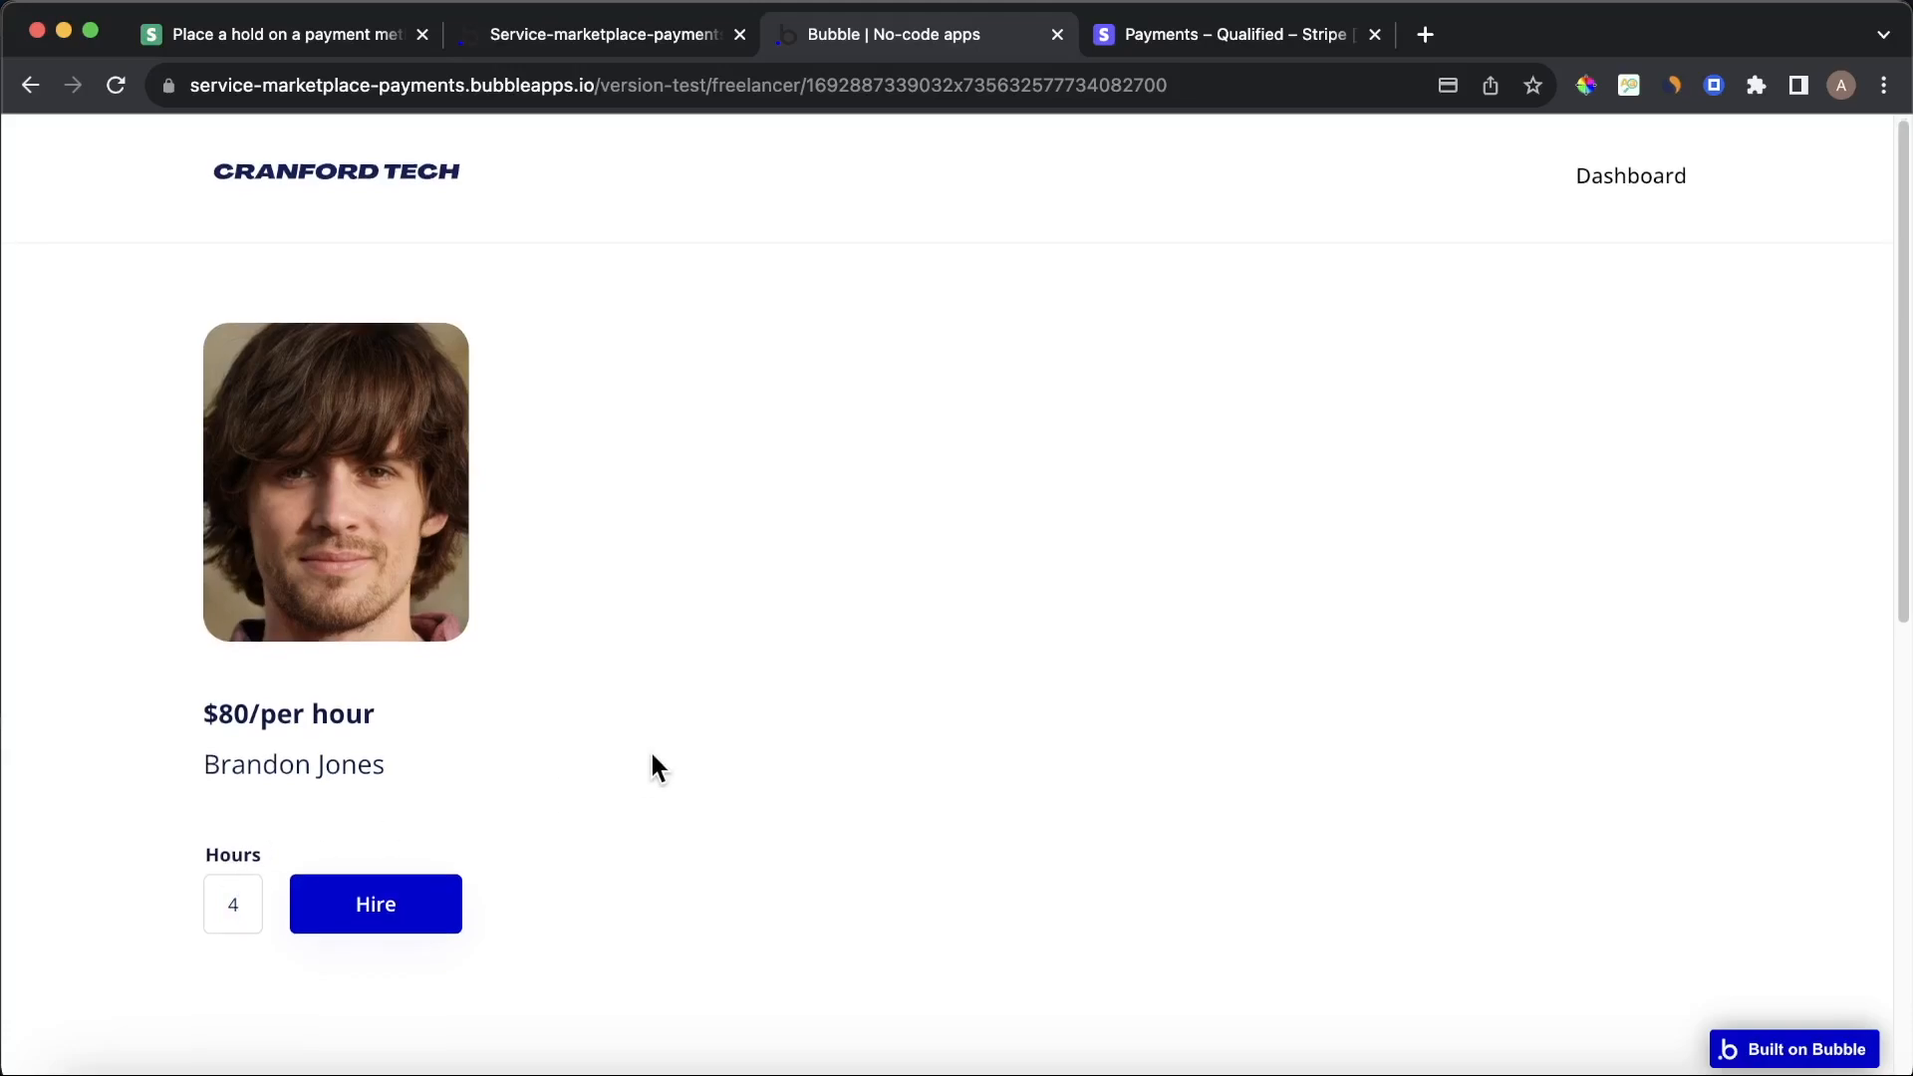
left_click(402, 903)
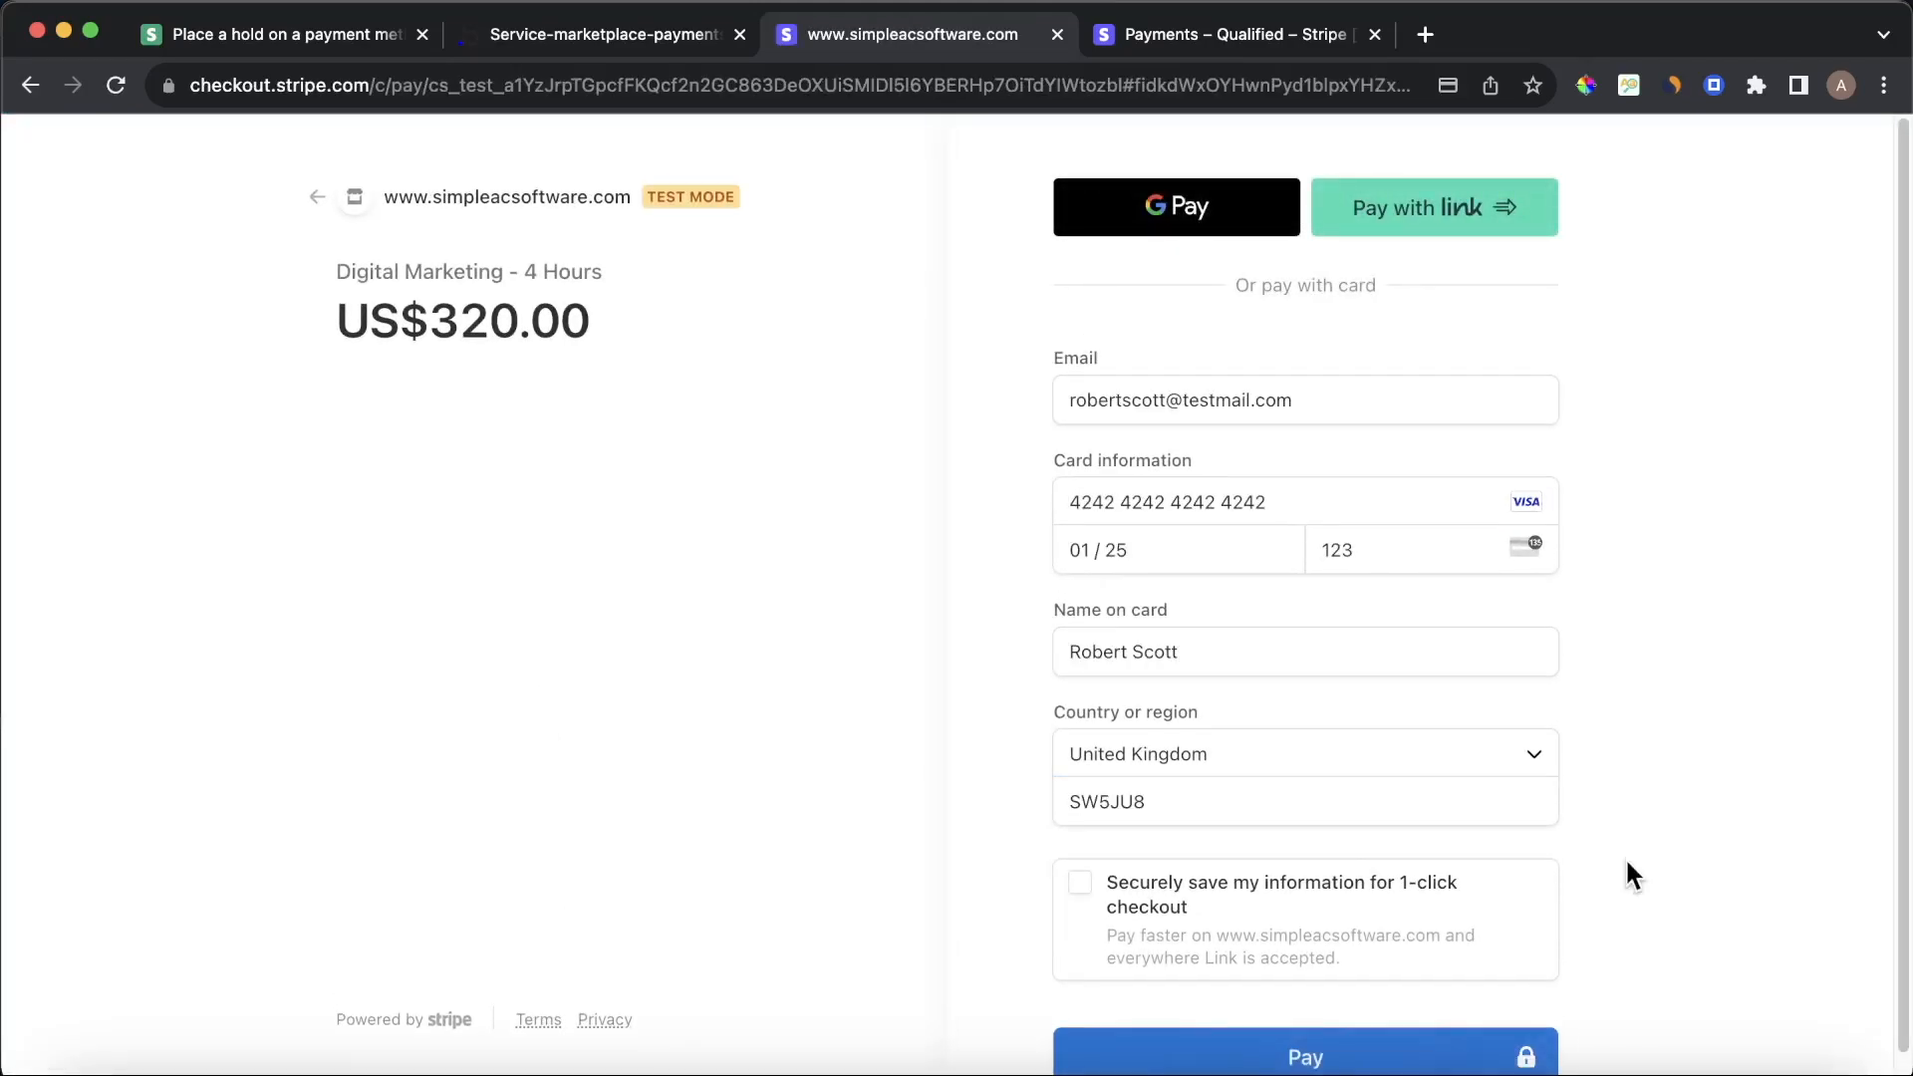
scroll(1624, 856, "down", 1)
left_click(1325, 1036)
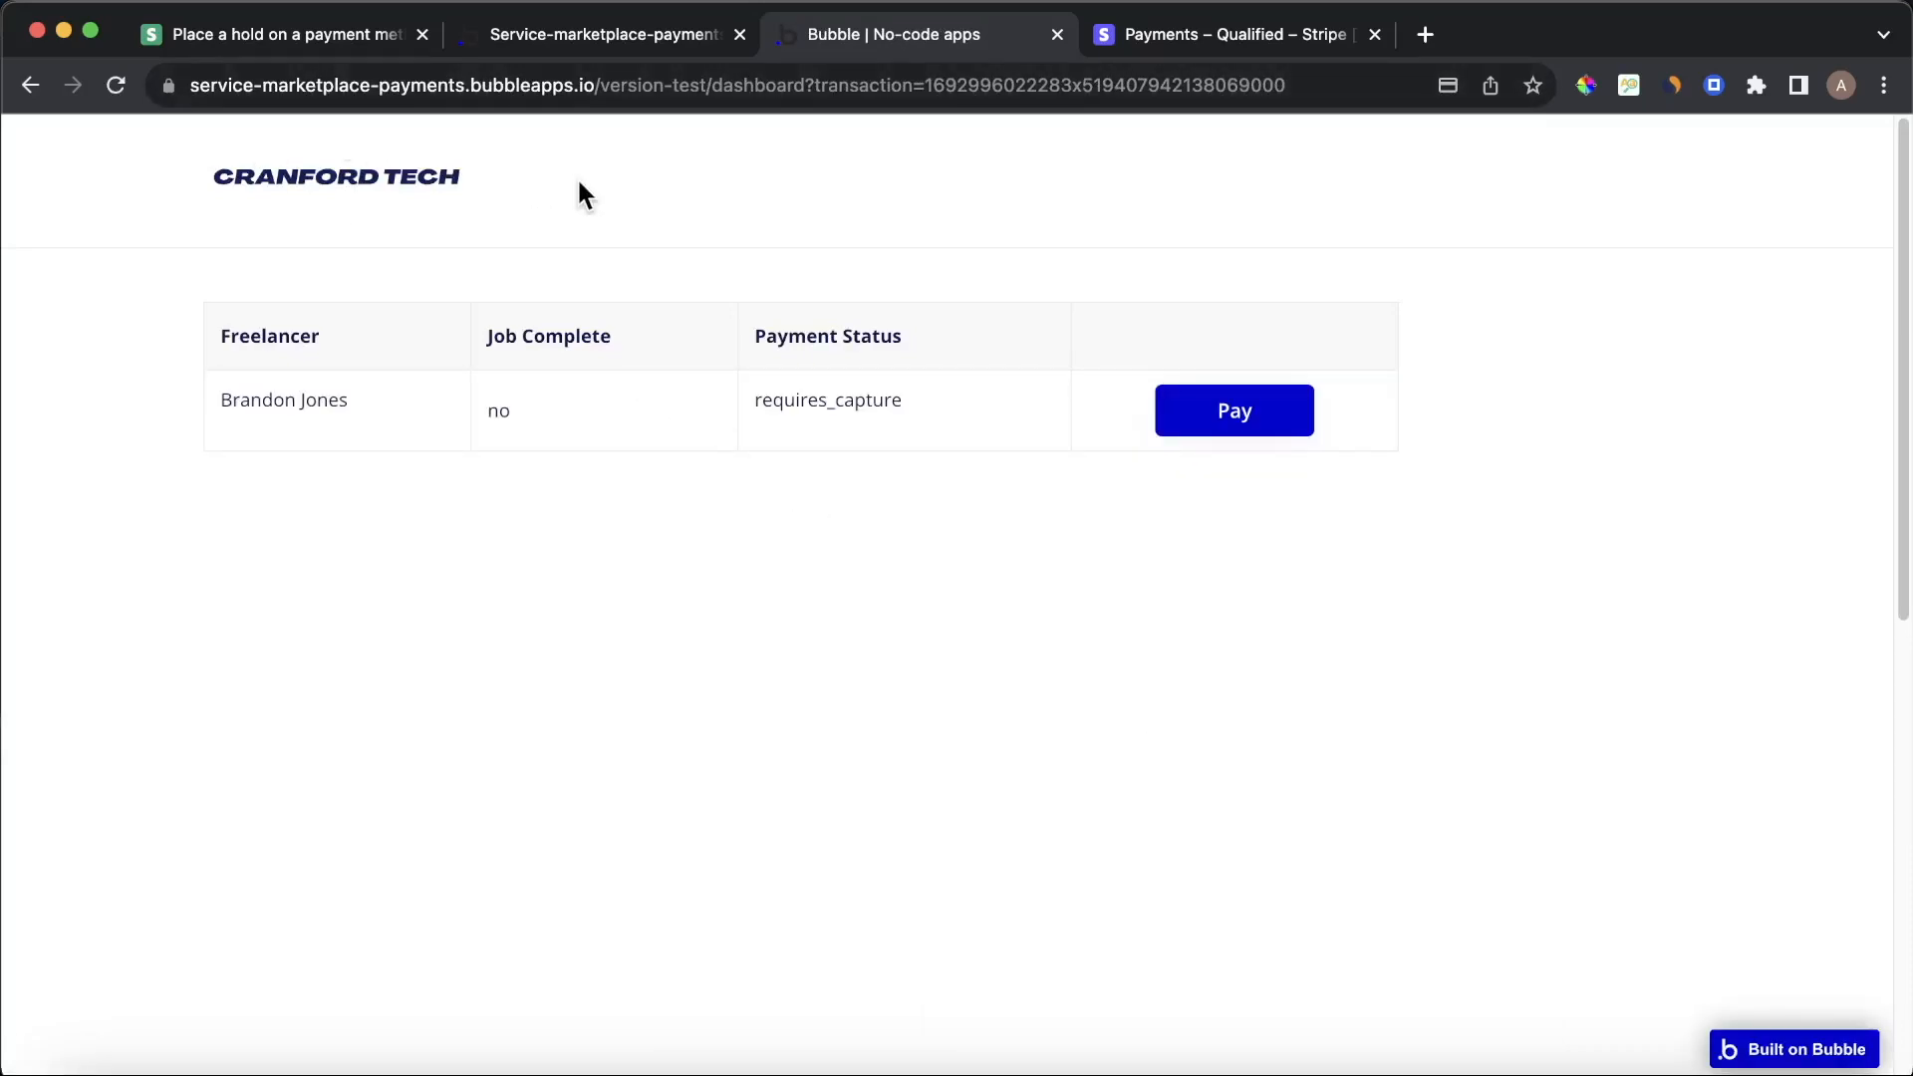
Check the transaction parameter in the dashboard URL, and view the All Transactions data in the Bubble editor
double_click(879, 87)
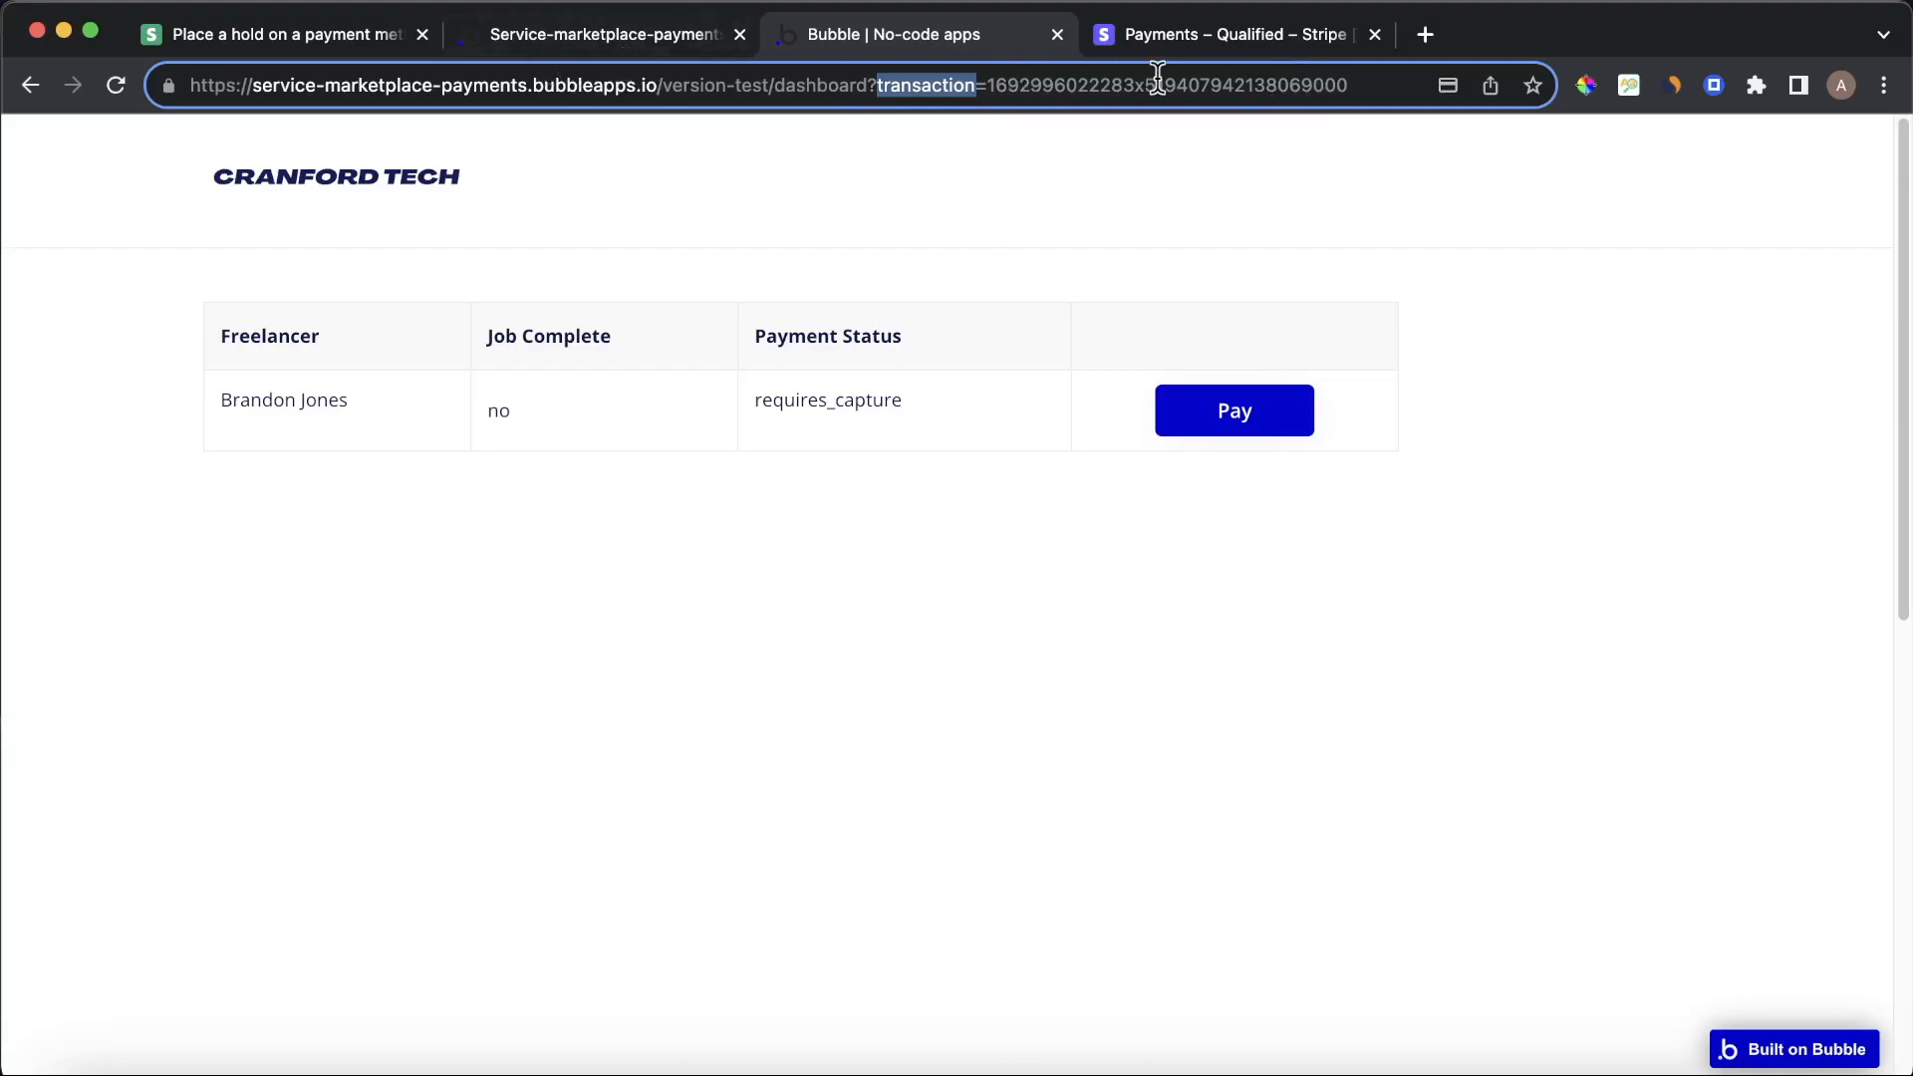
left_click(553, 46)
left_click(224, 572)
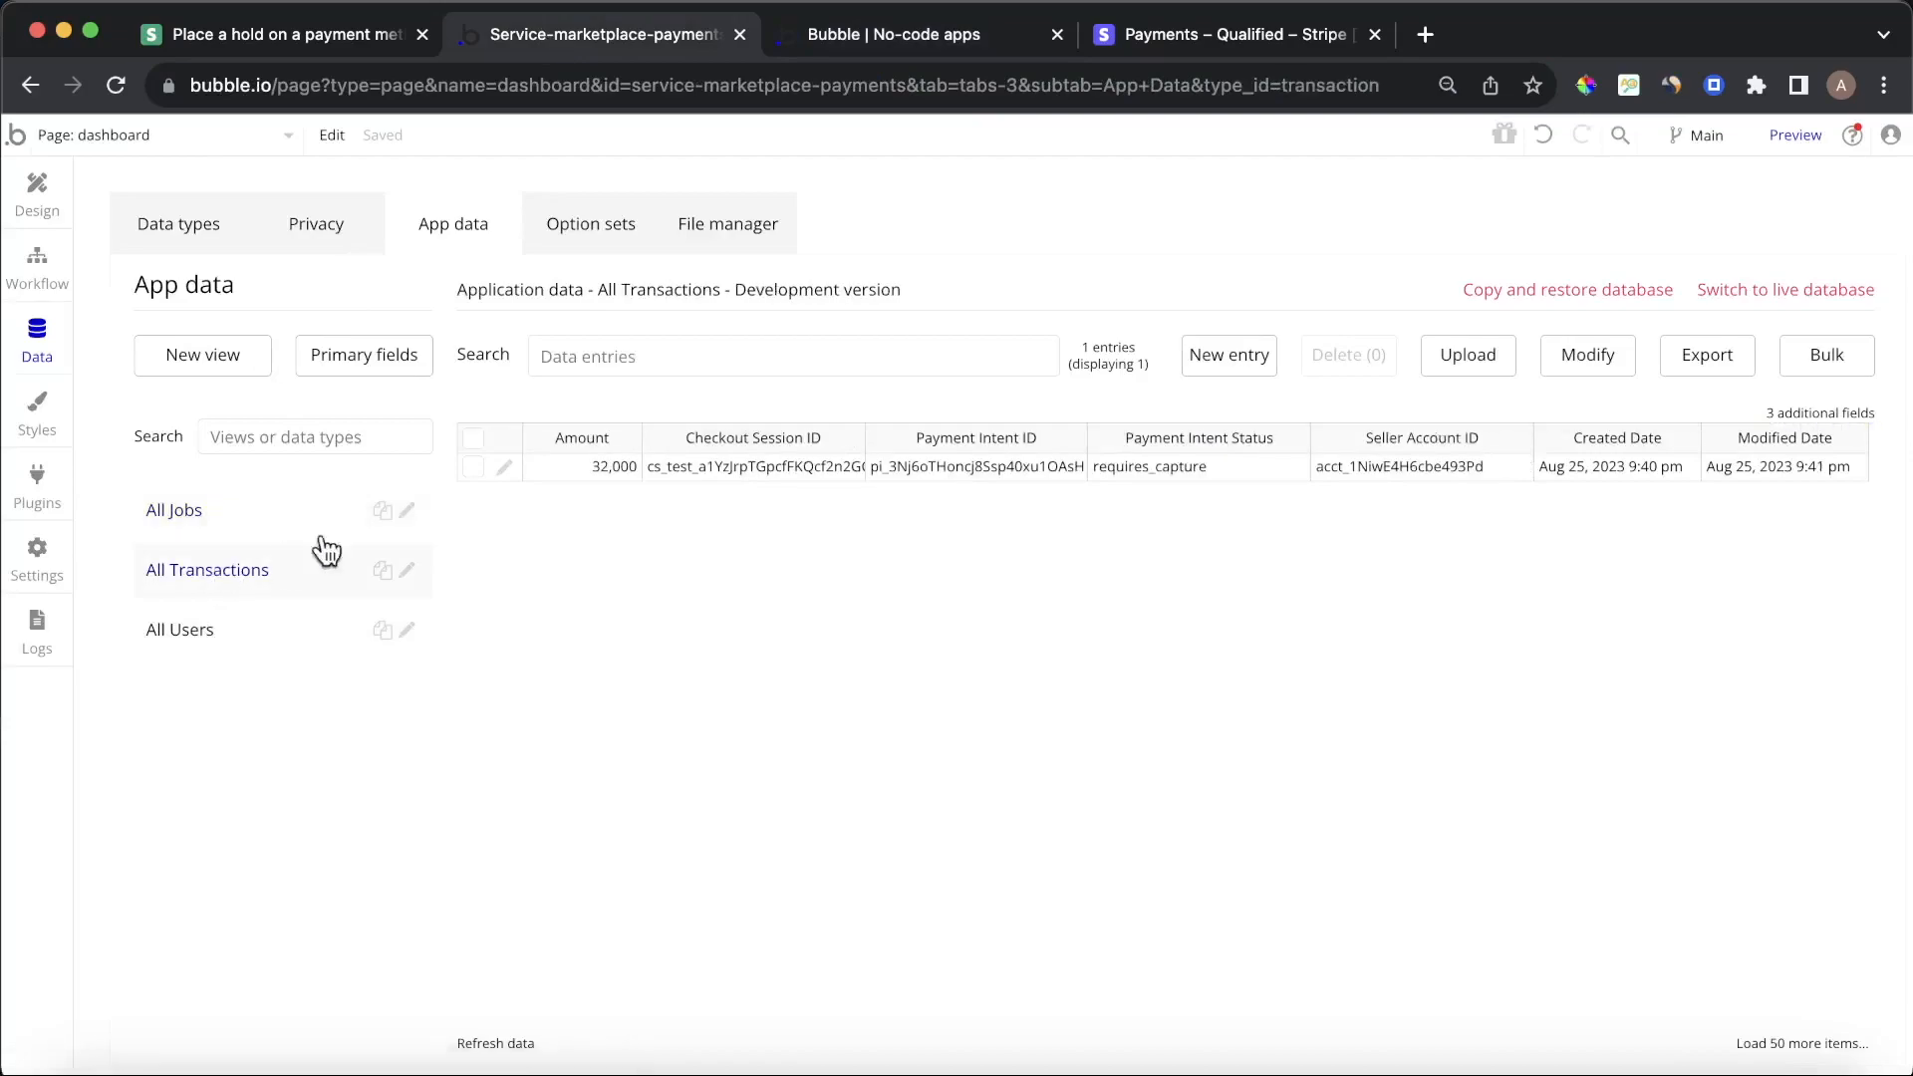
Compare the unique id of the entry in All Transactions with the transaction parameter in the dashboard preview's URL
left_click(509, 467)
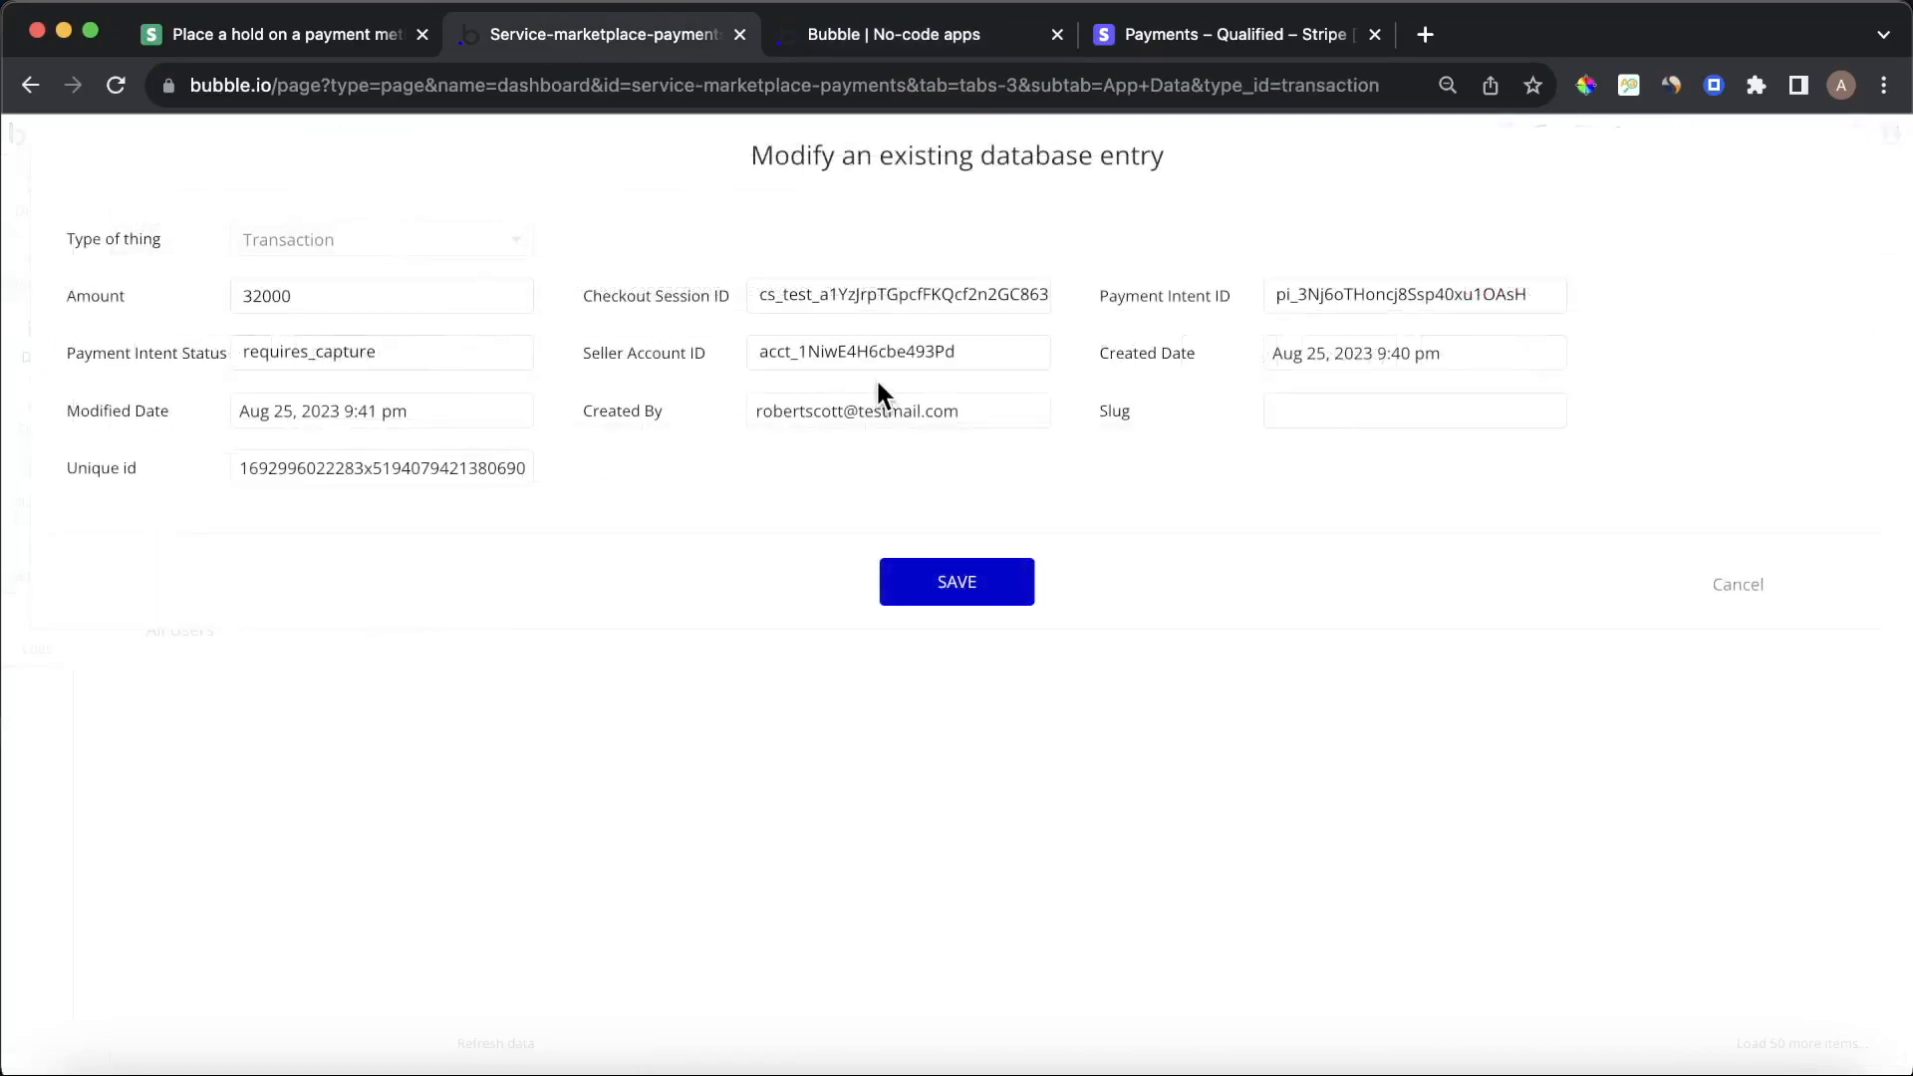
left_click_drag(428, 468, 549, 478)
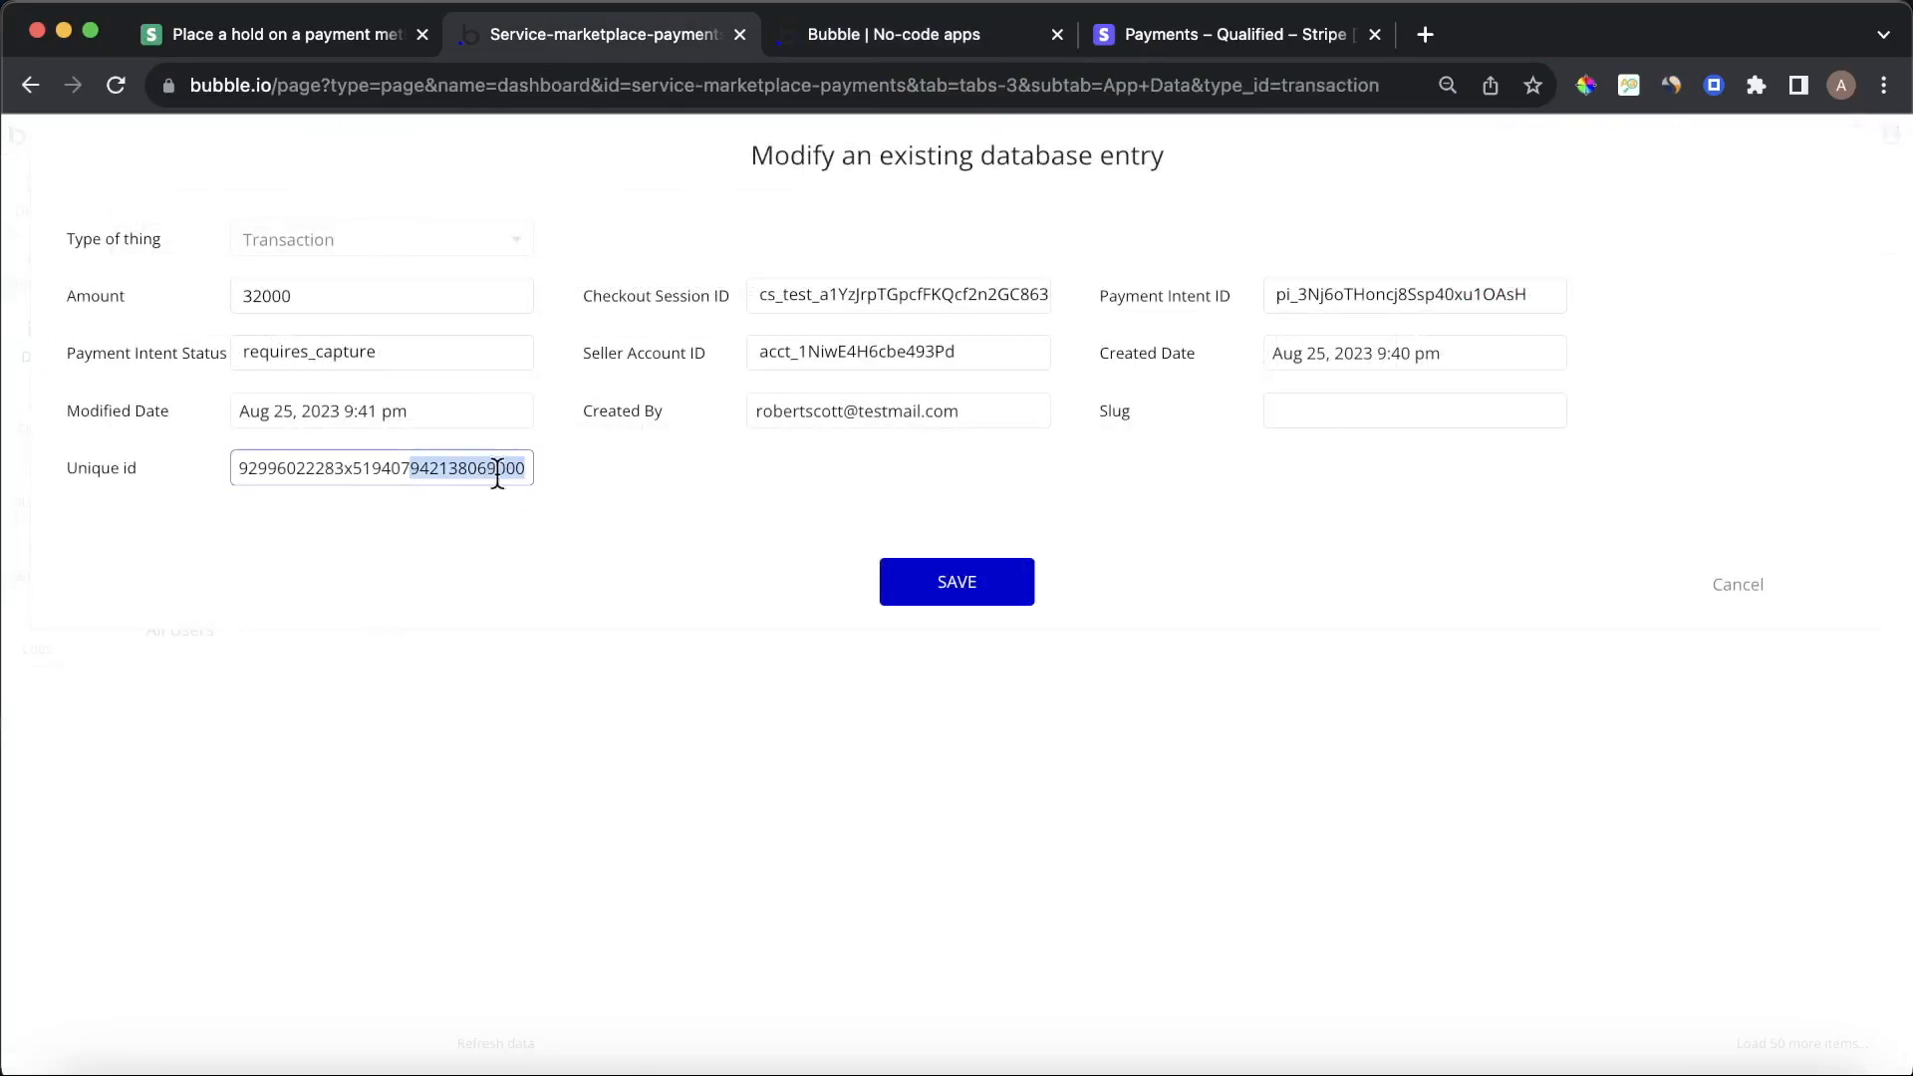
left_click(1738, 585)
left_click(894, 40)
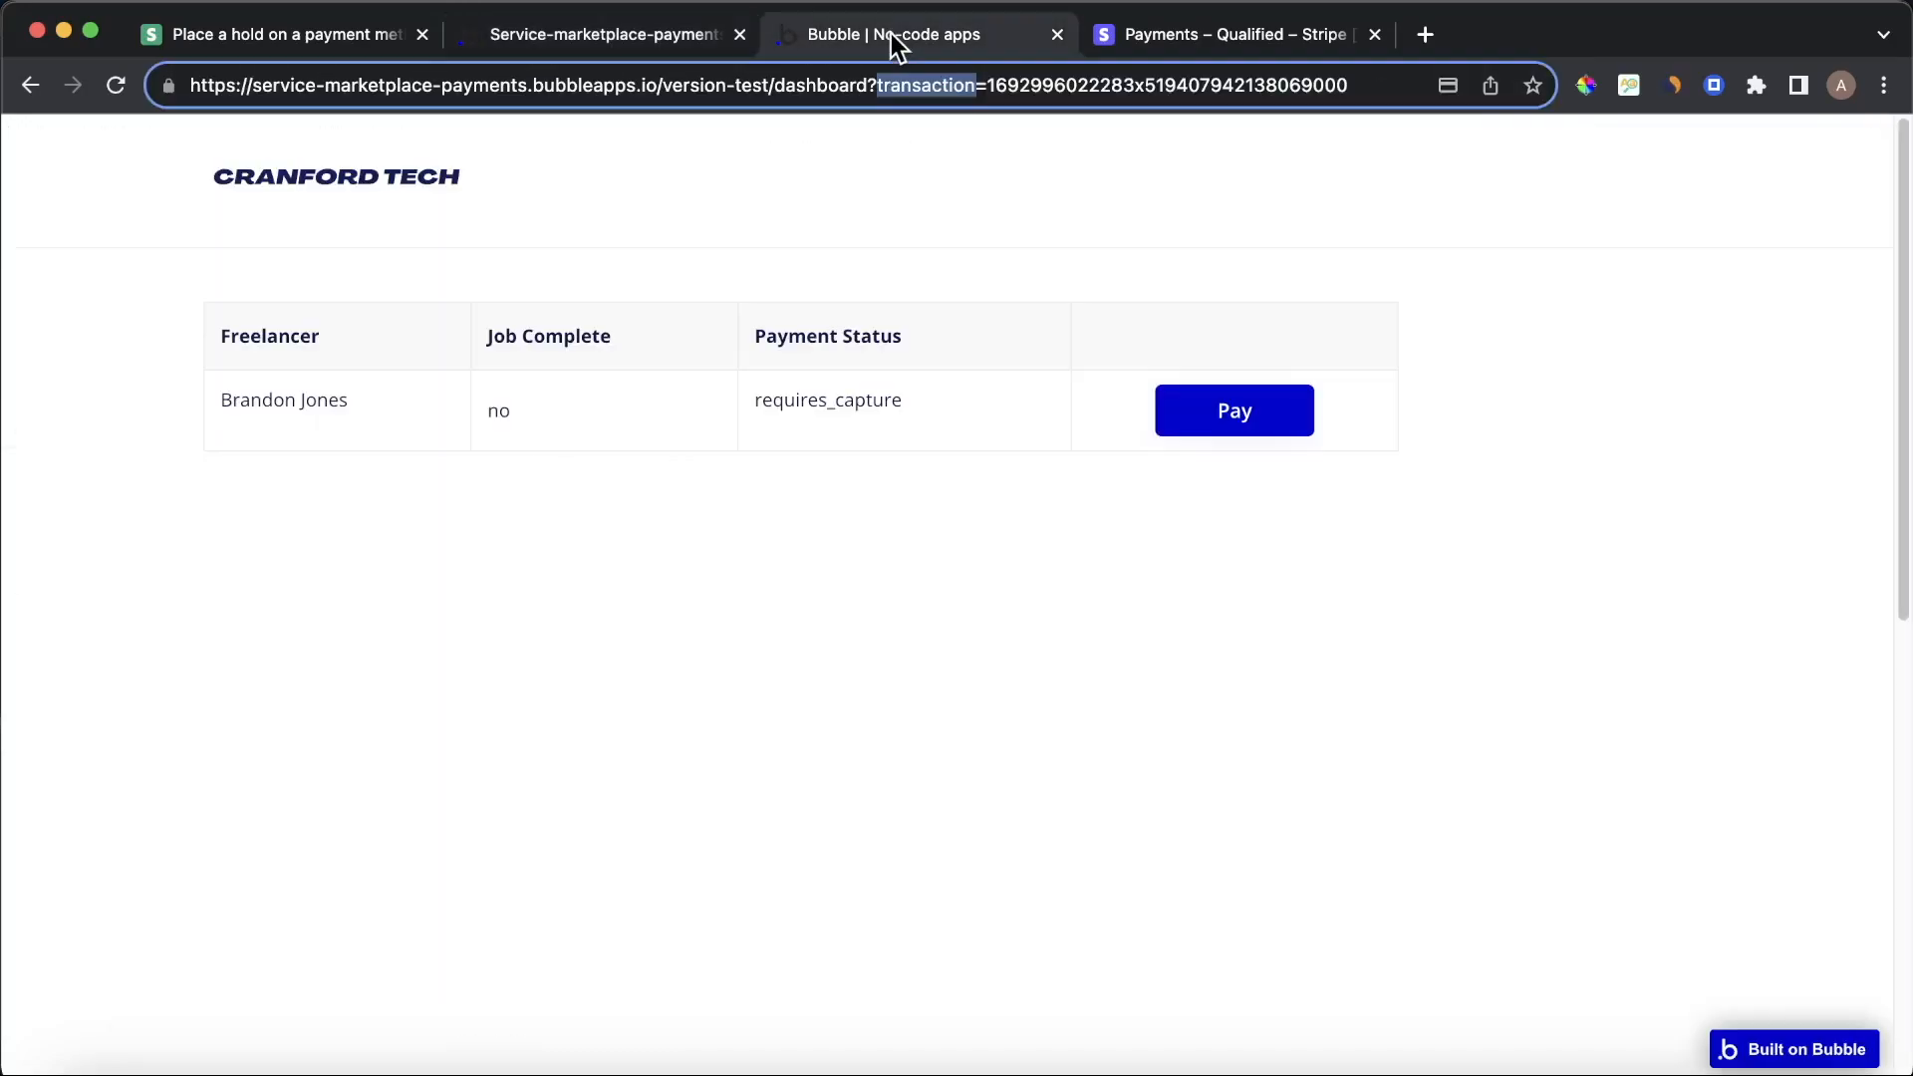
left_click(990, 218)
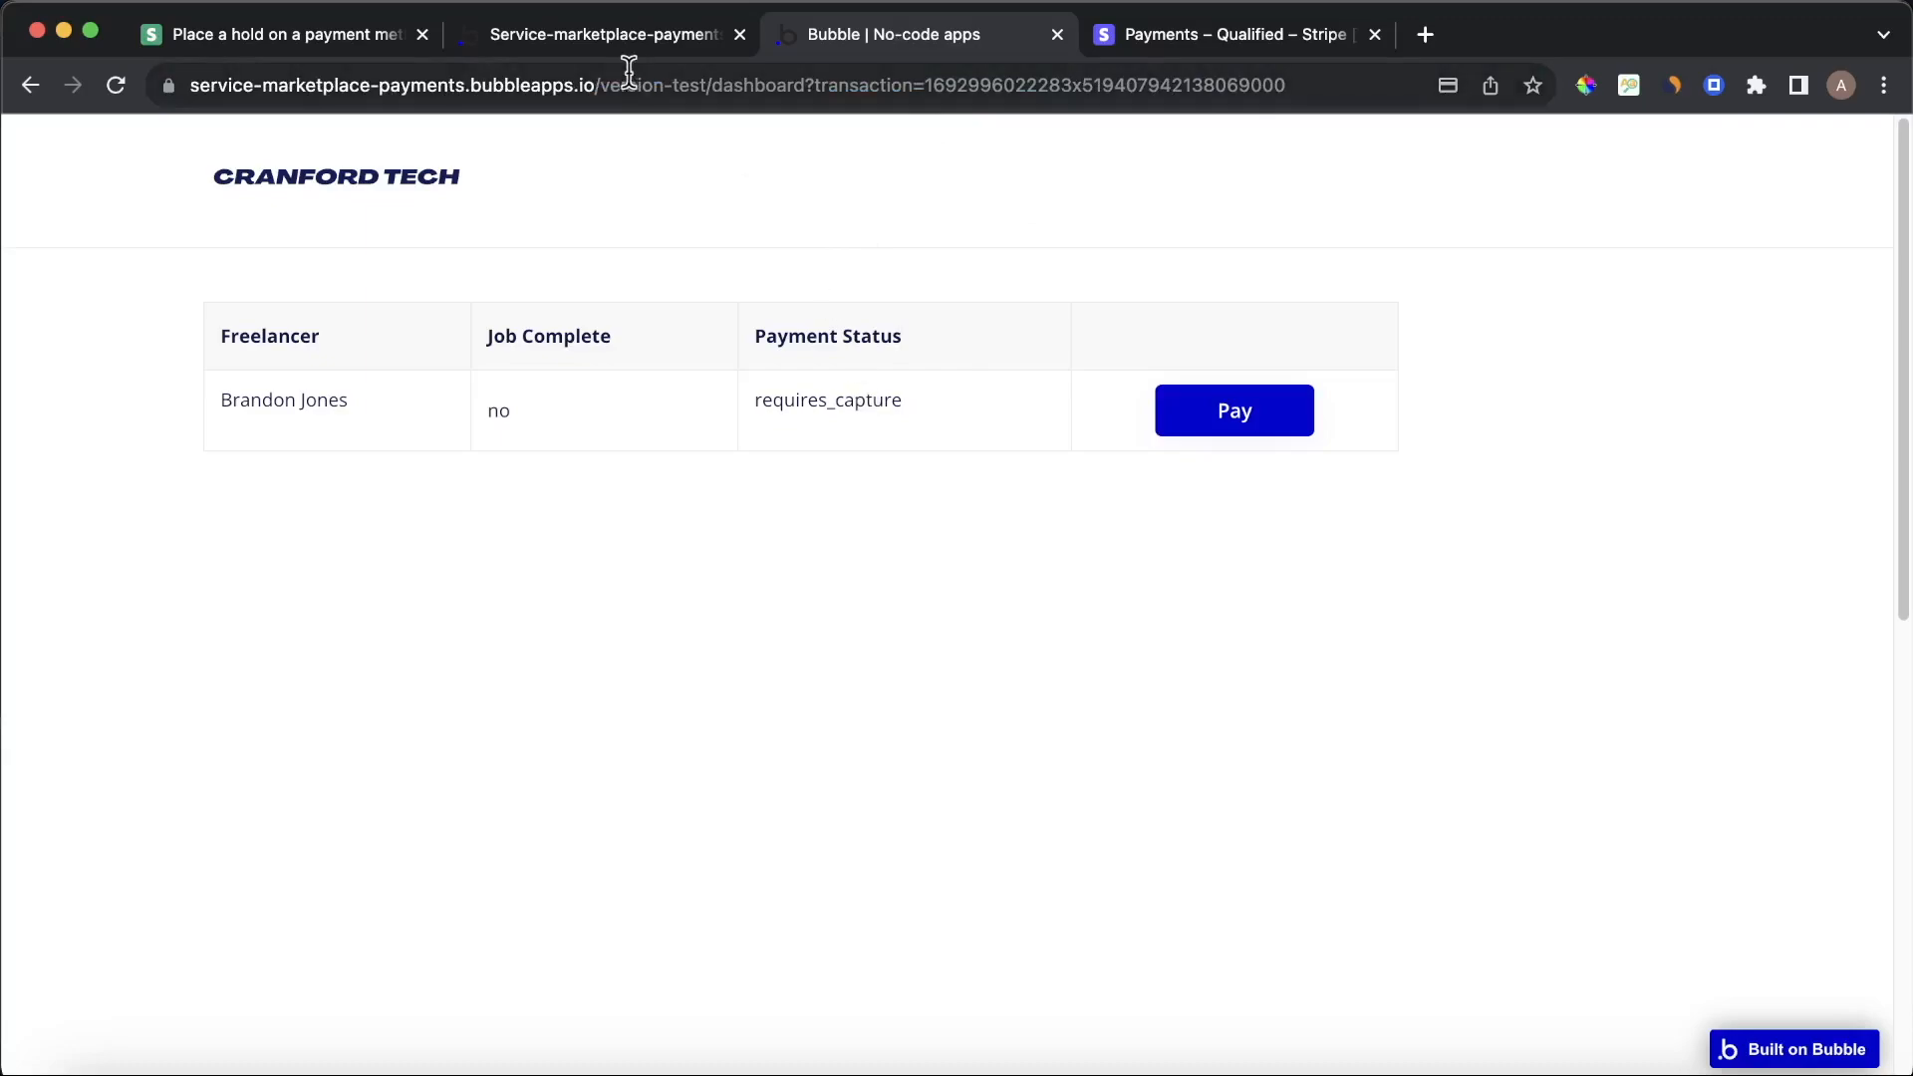
left_click(567, 38)
left_click(503, 467)
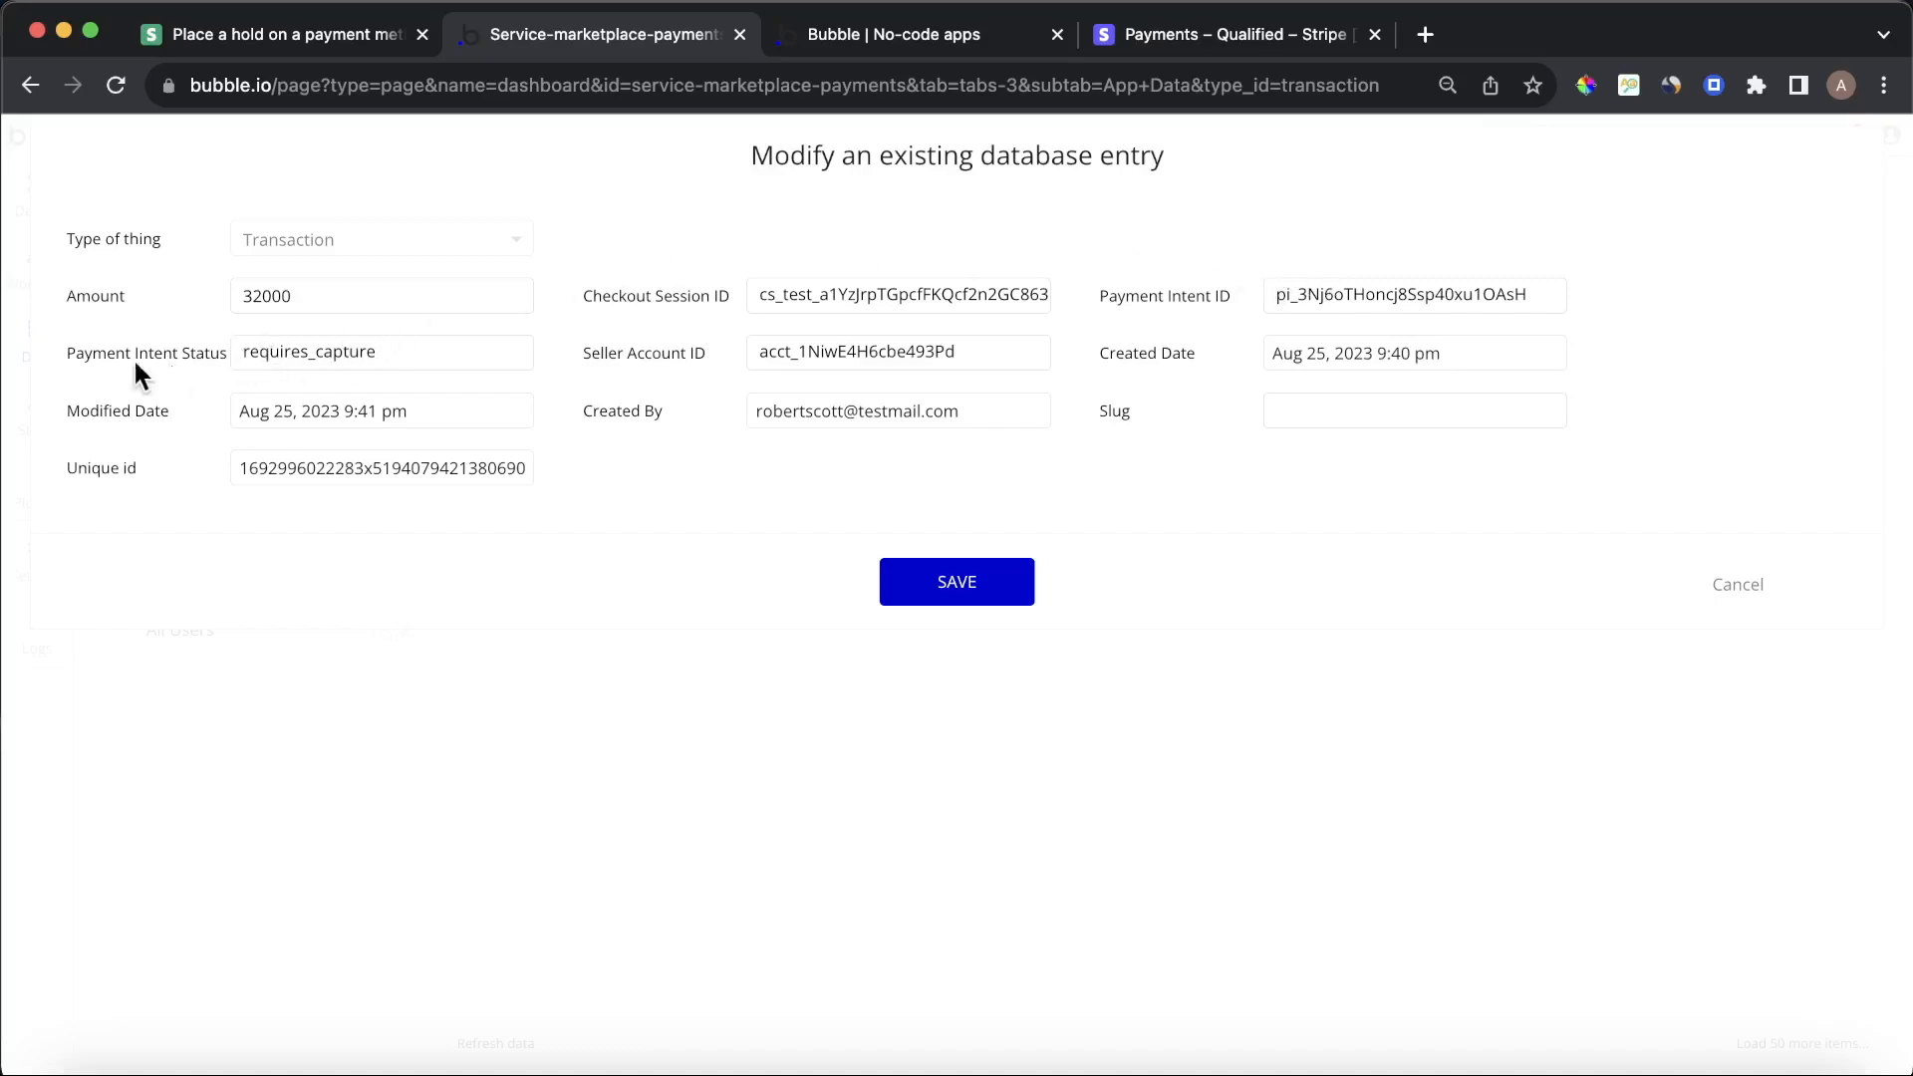
left_click(1742, 587)
left_click(863, 34)
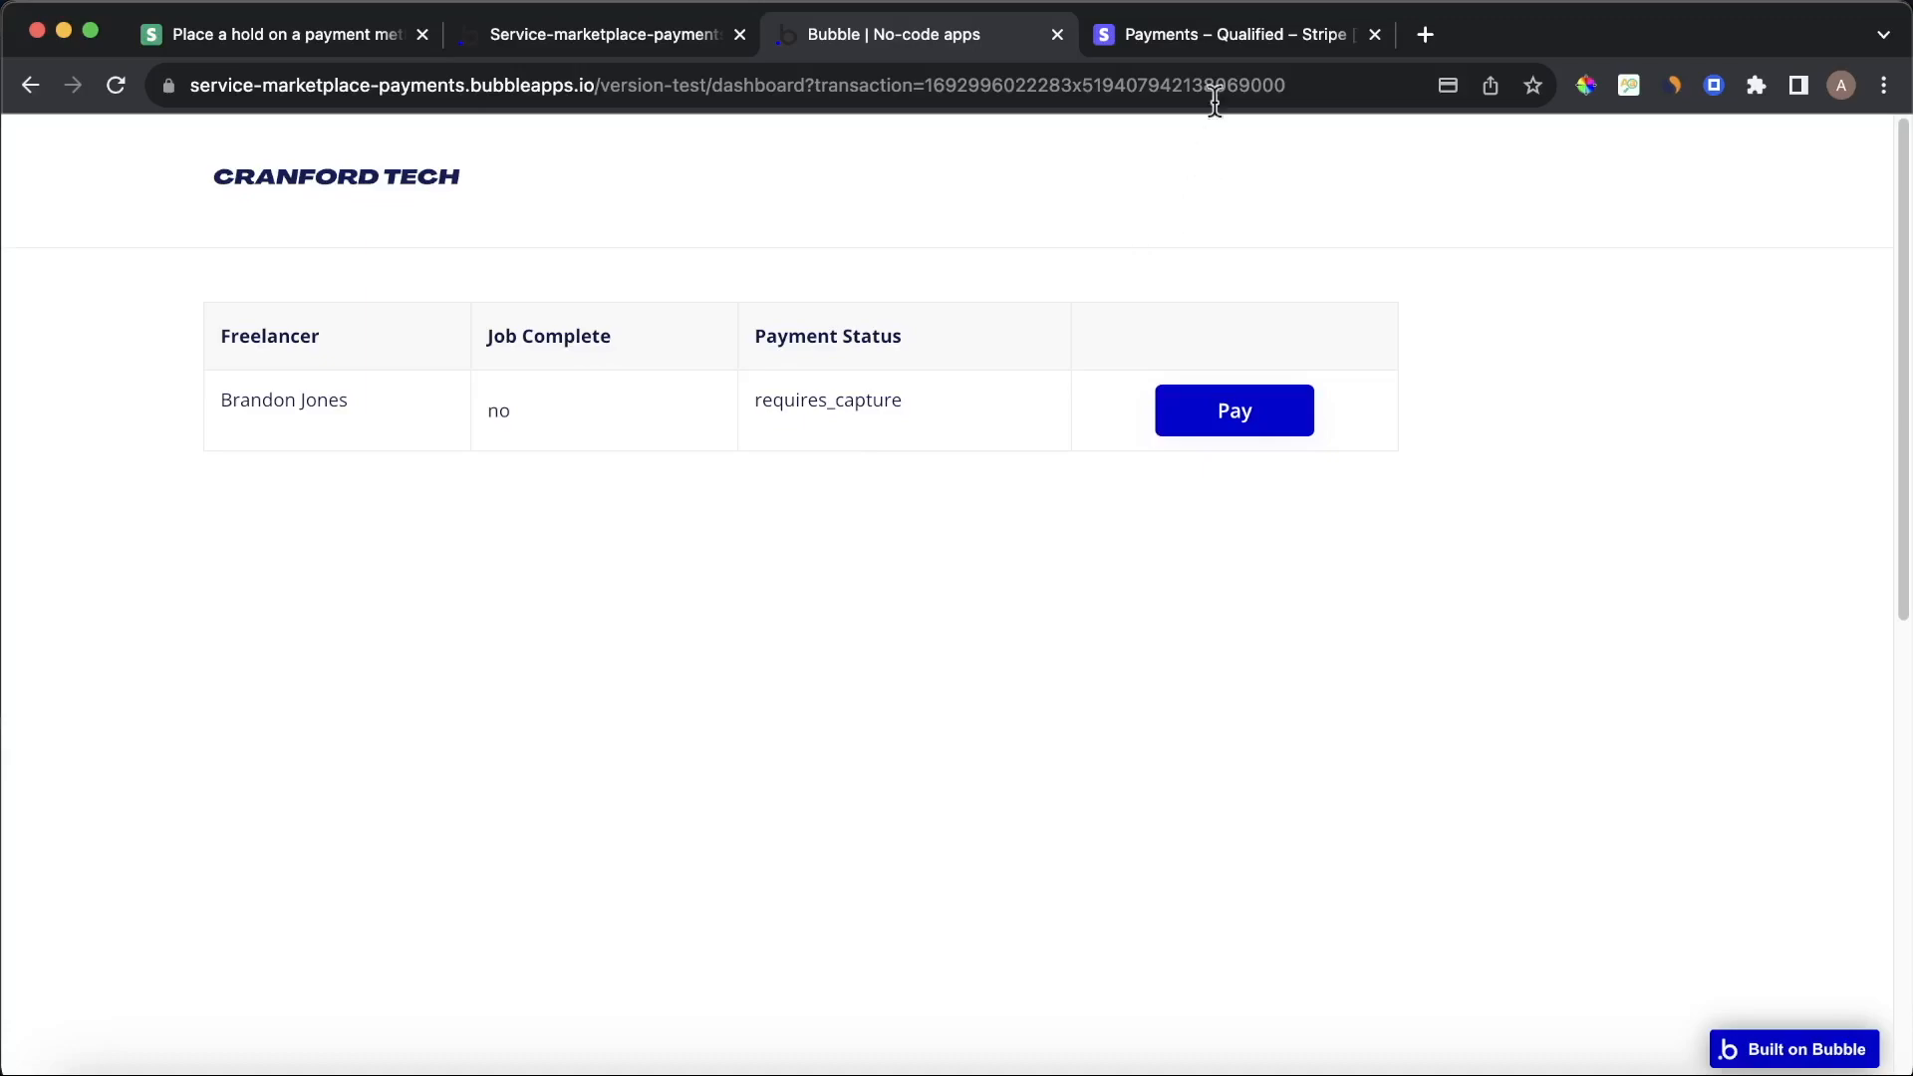
Switch to the Stripe dashboard, refresh the test payments list, and check the newest payment's amount and capture status
left_click(1232, 38)
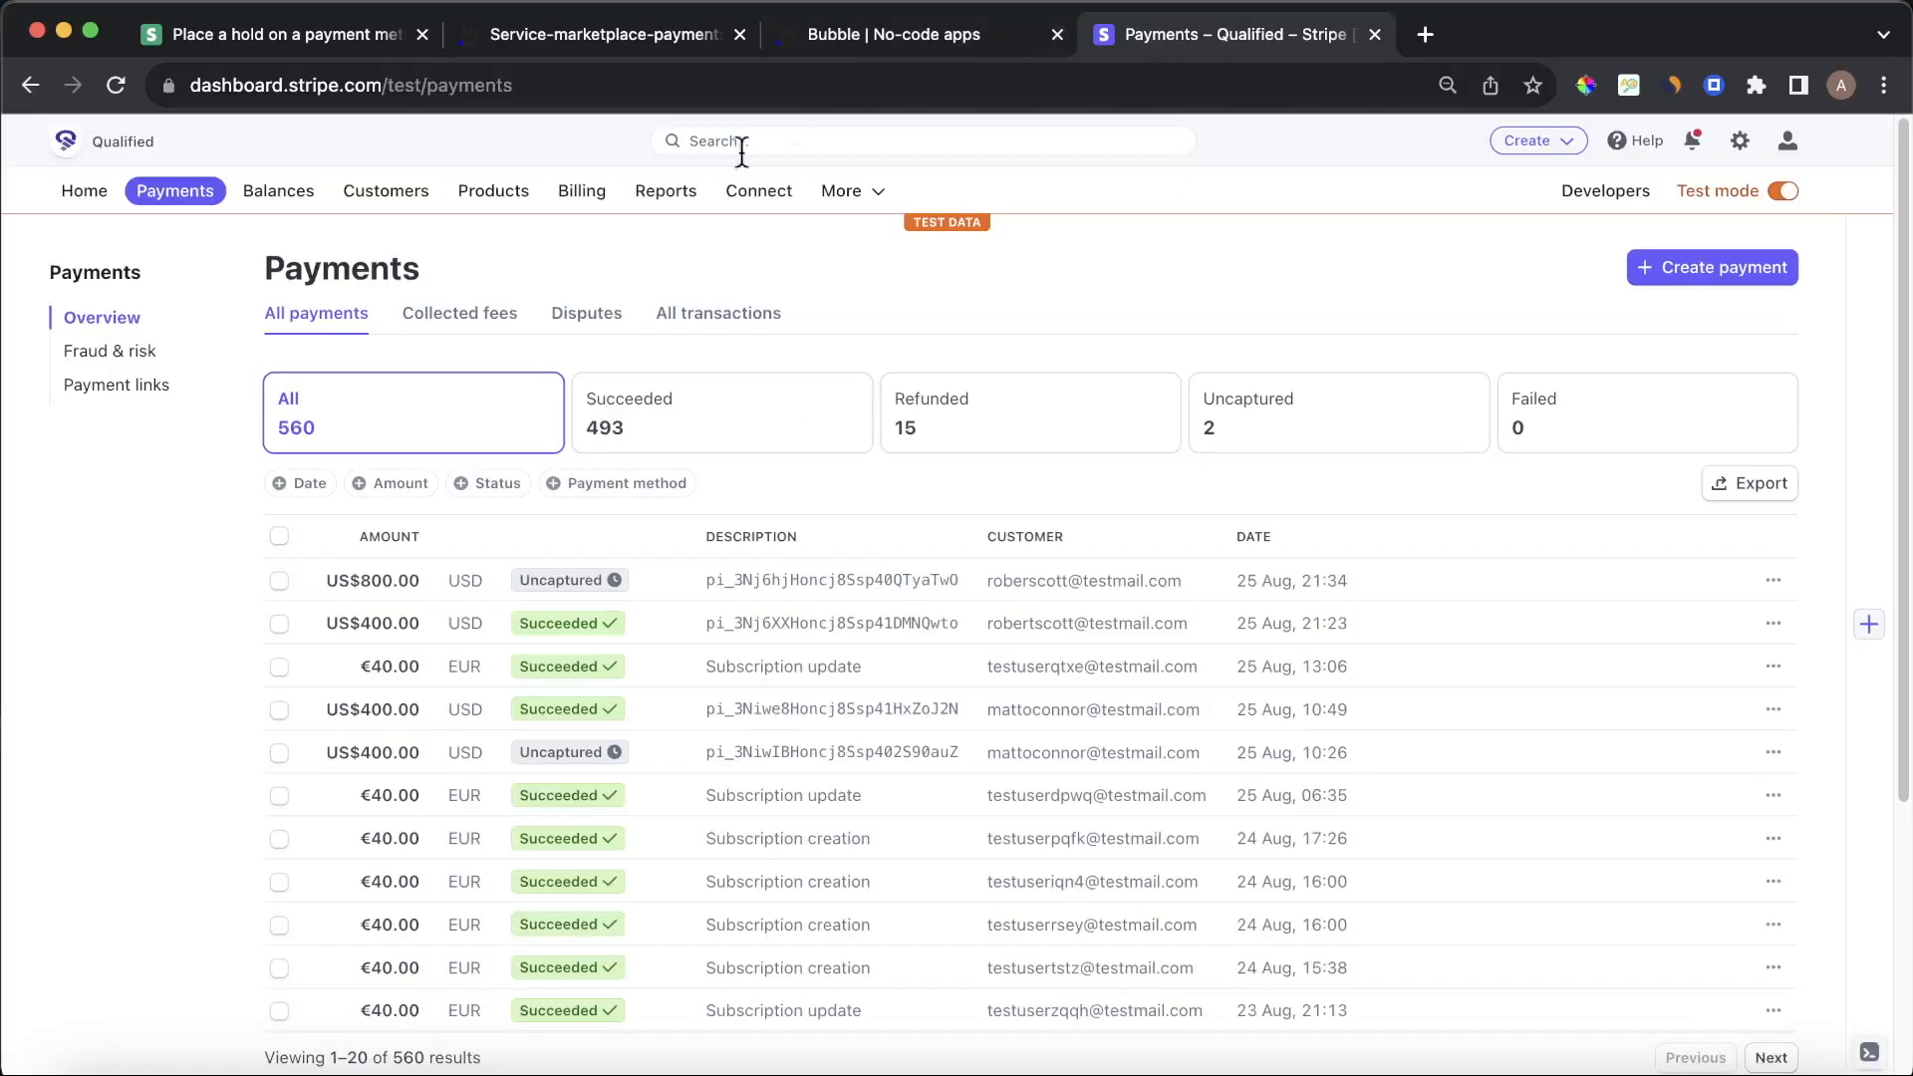
left_click(106, 87)
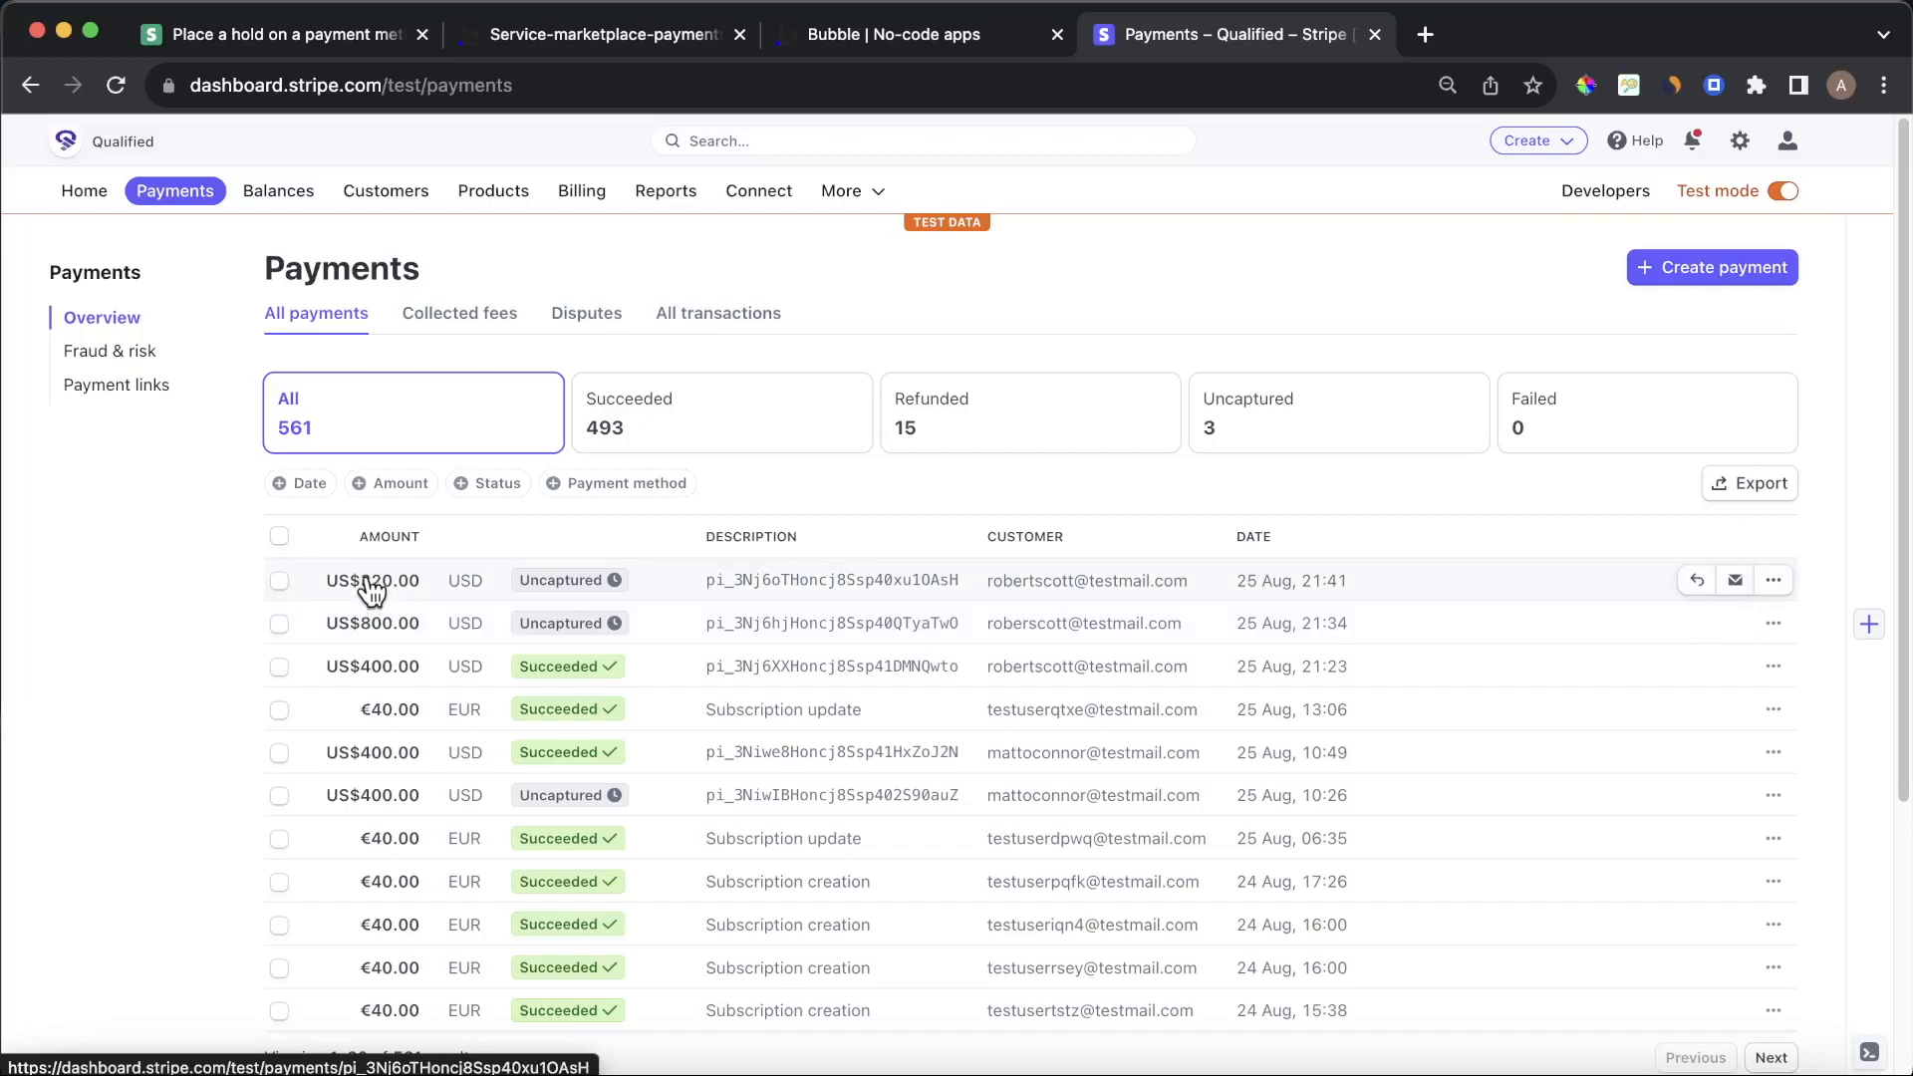
left_click(912, 34)
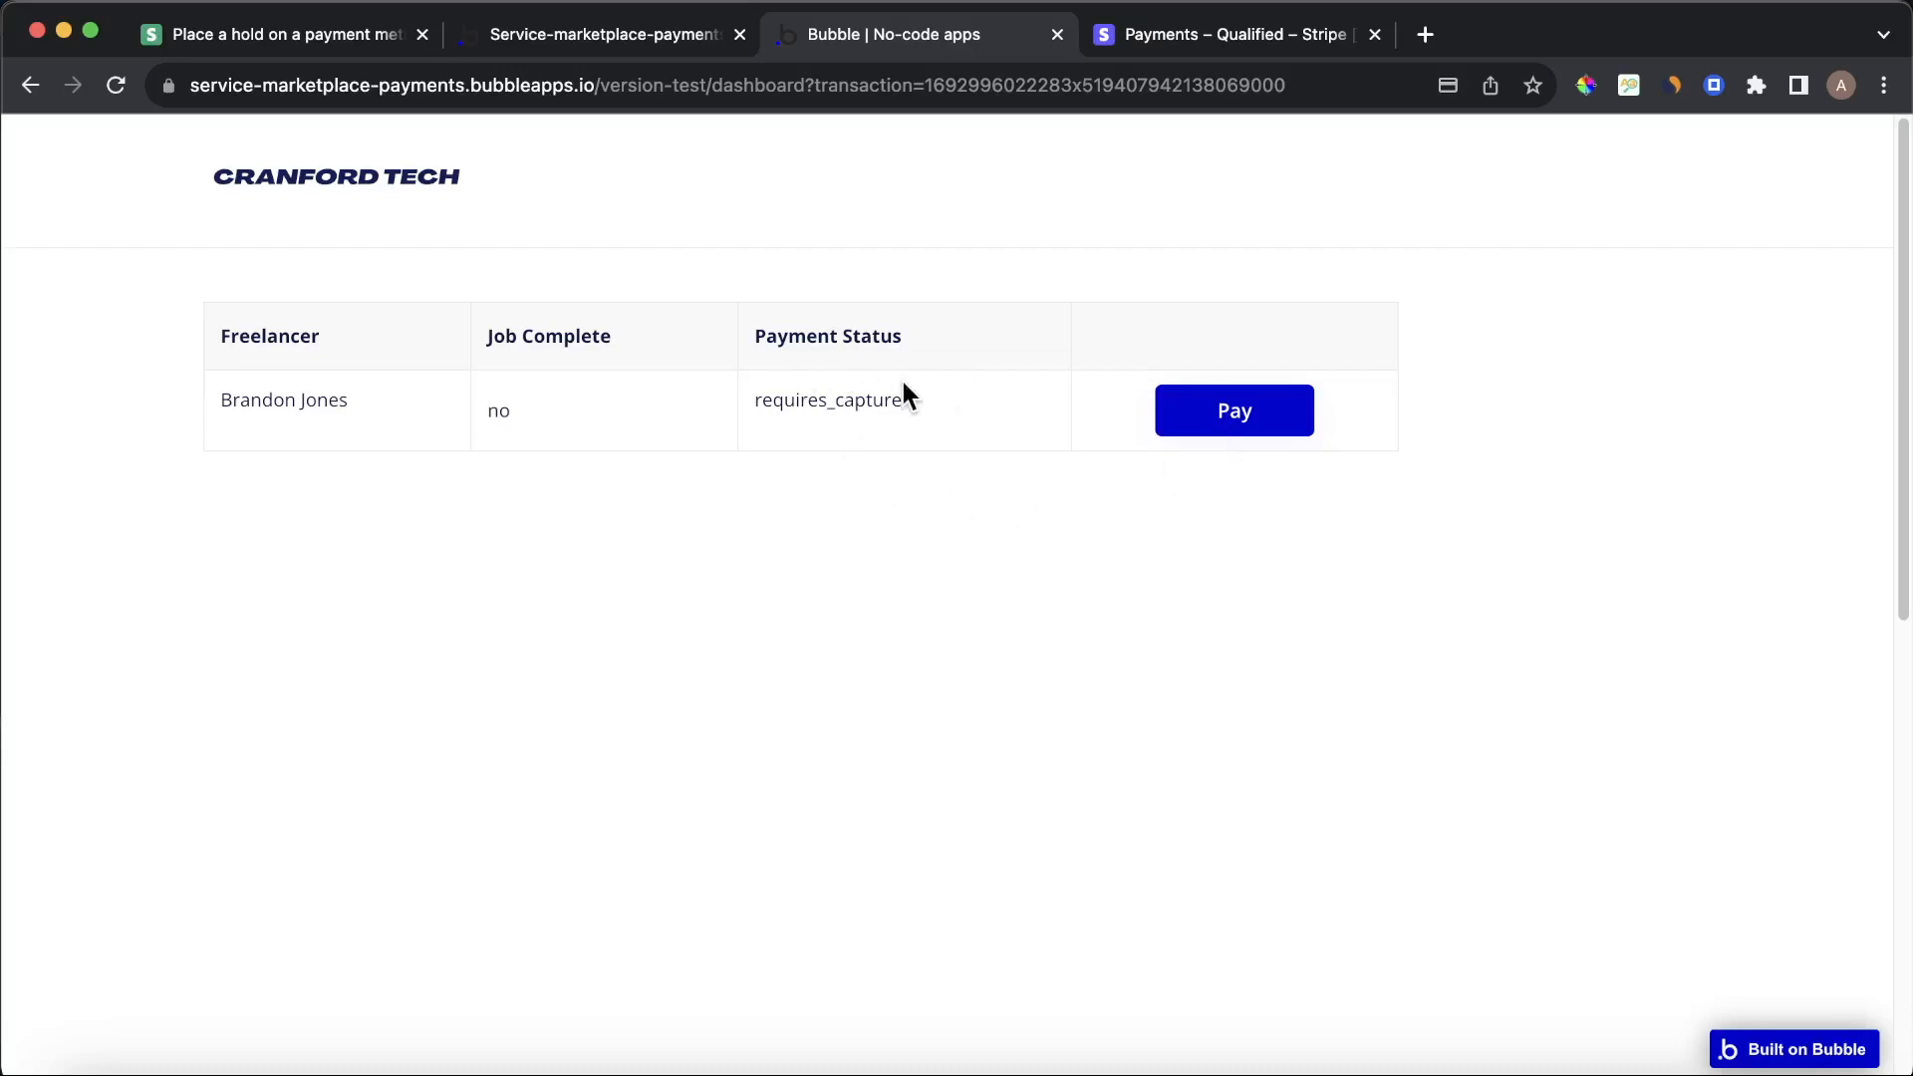
Return to the Bubble editor and start a workflow for the Pay button in the dashboard page's jobs table
left_click(525, 34)
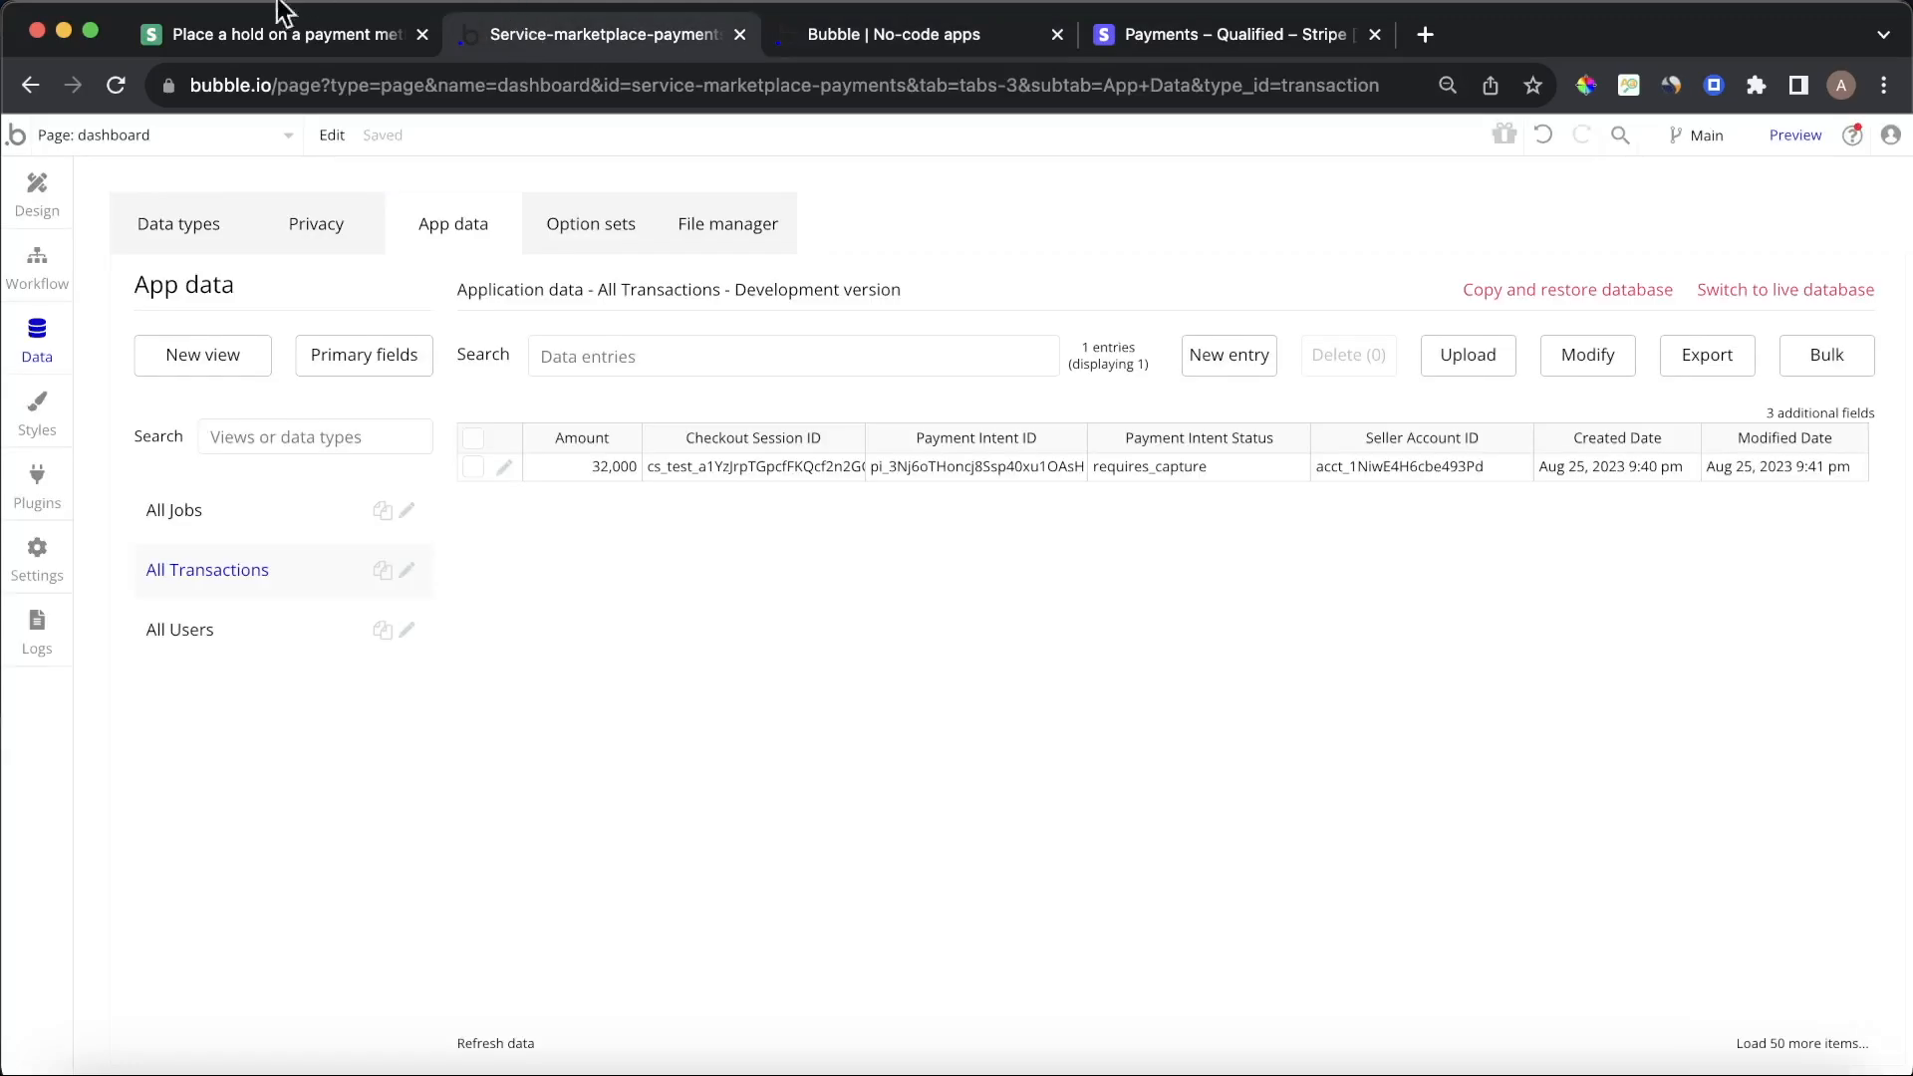
left_click(38, 264)
left_click(37, 195)
double_click(1358, 469)
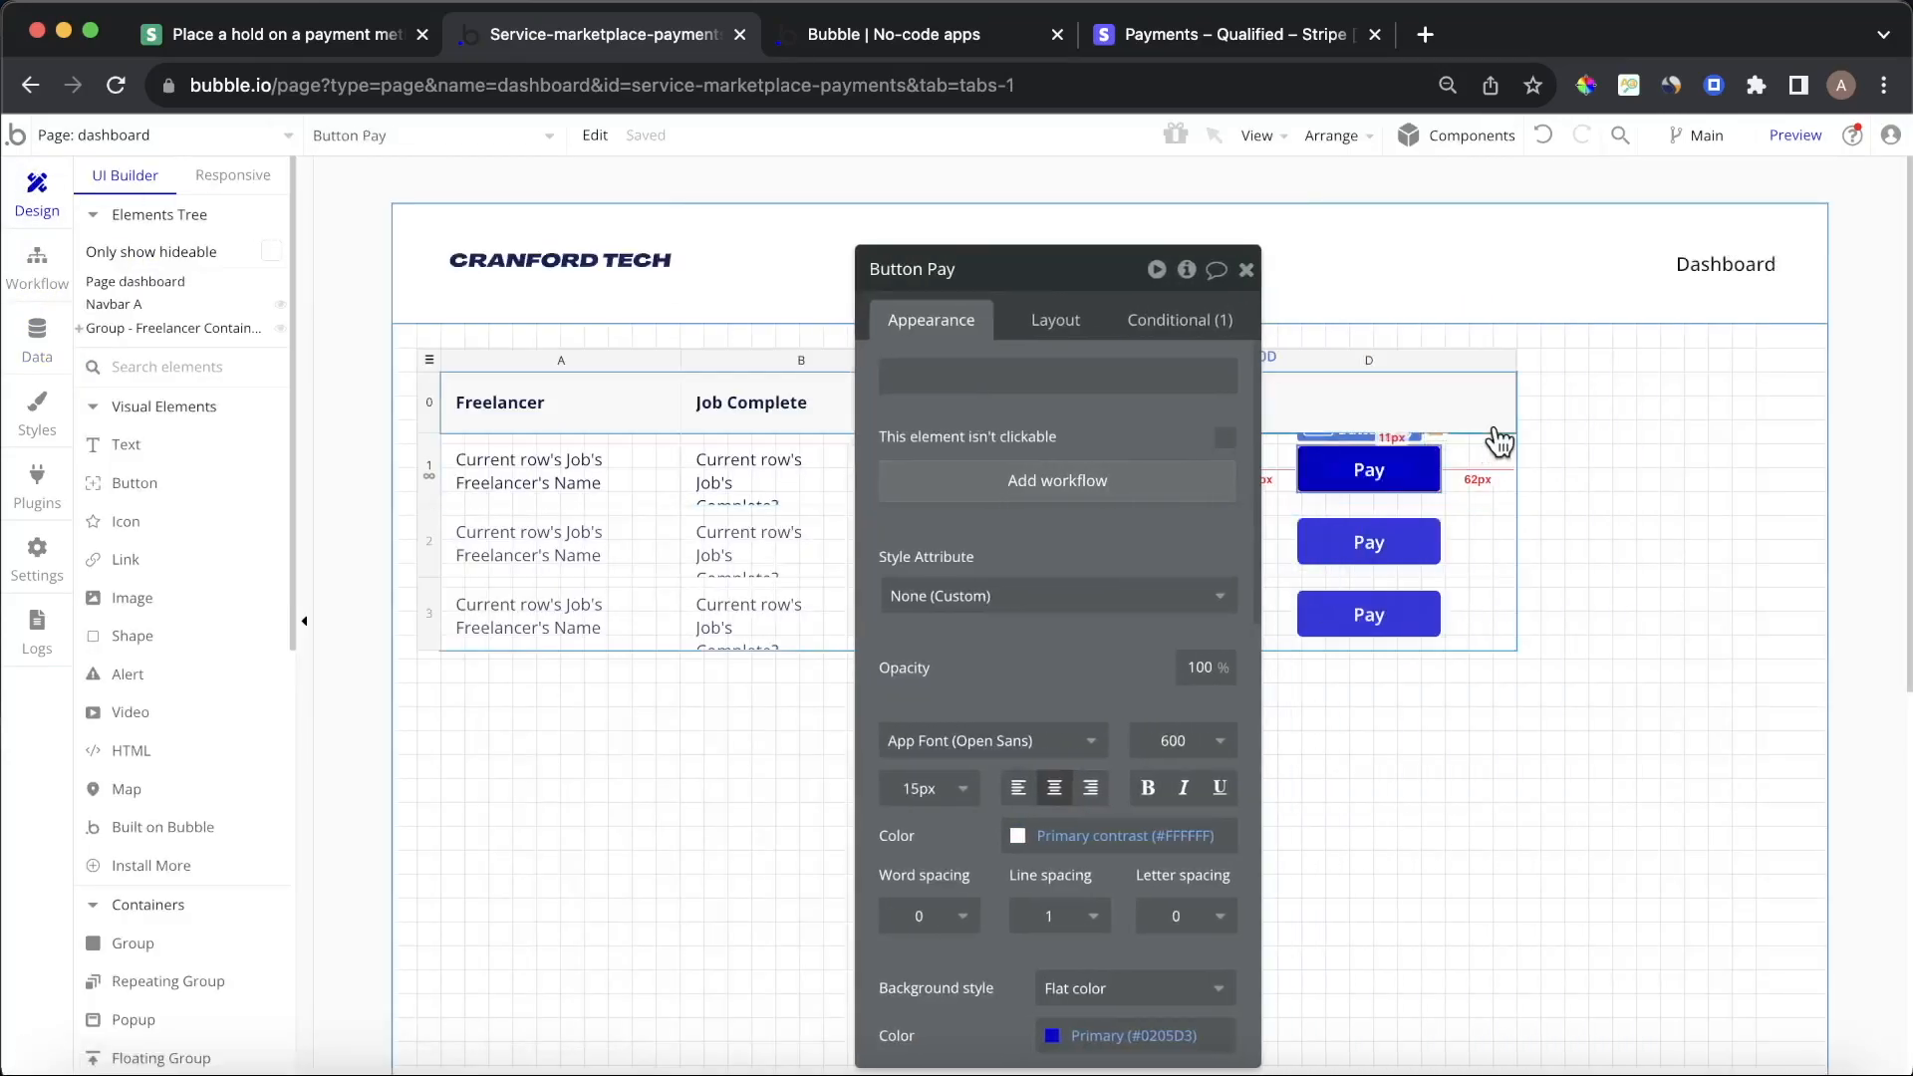
left_click(1064, 482)
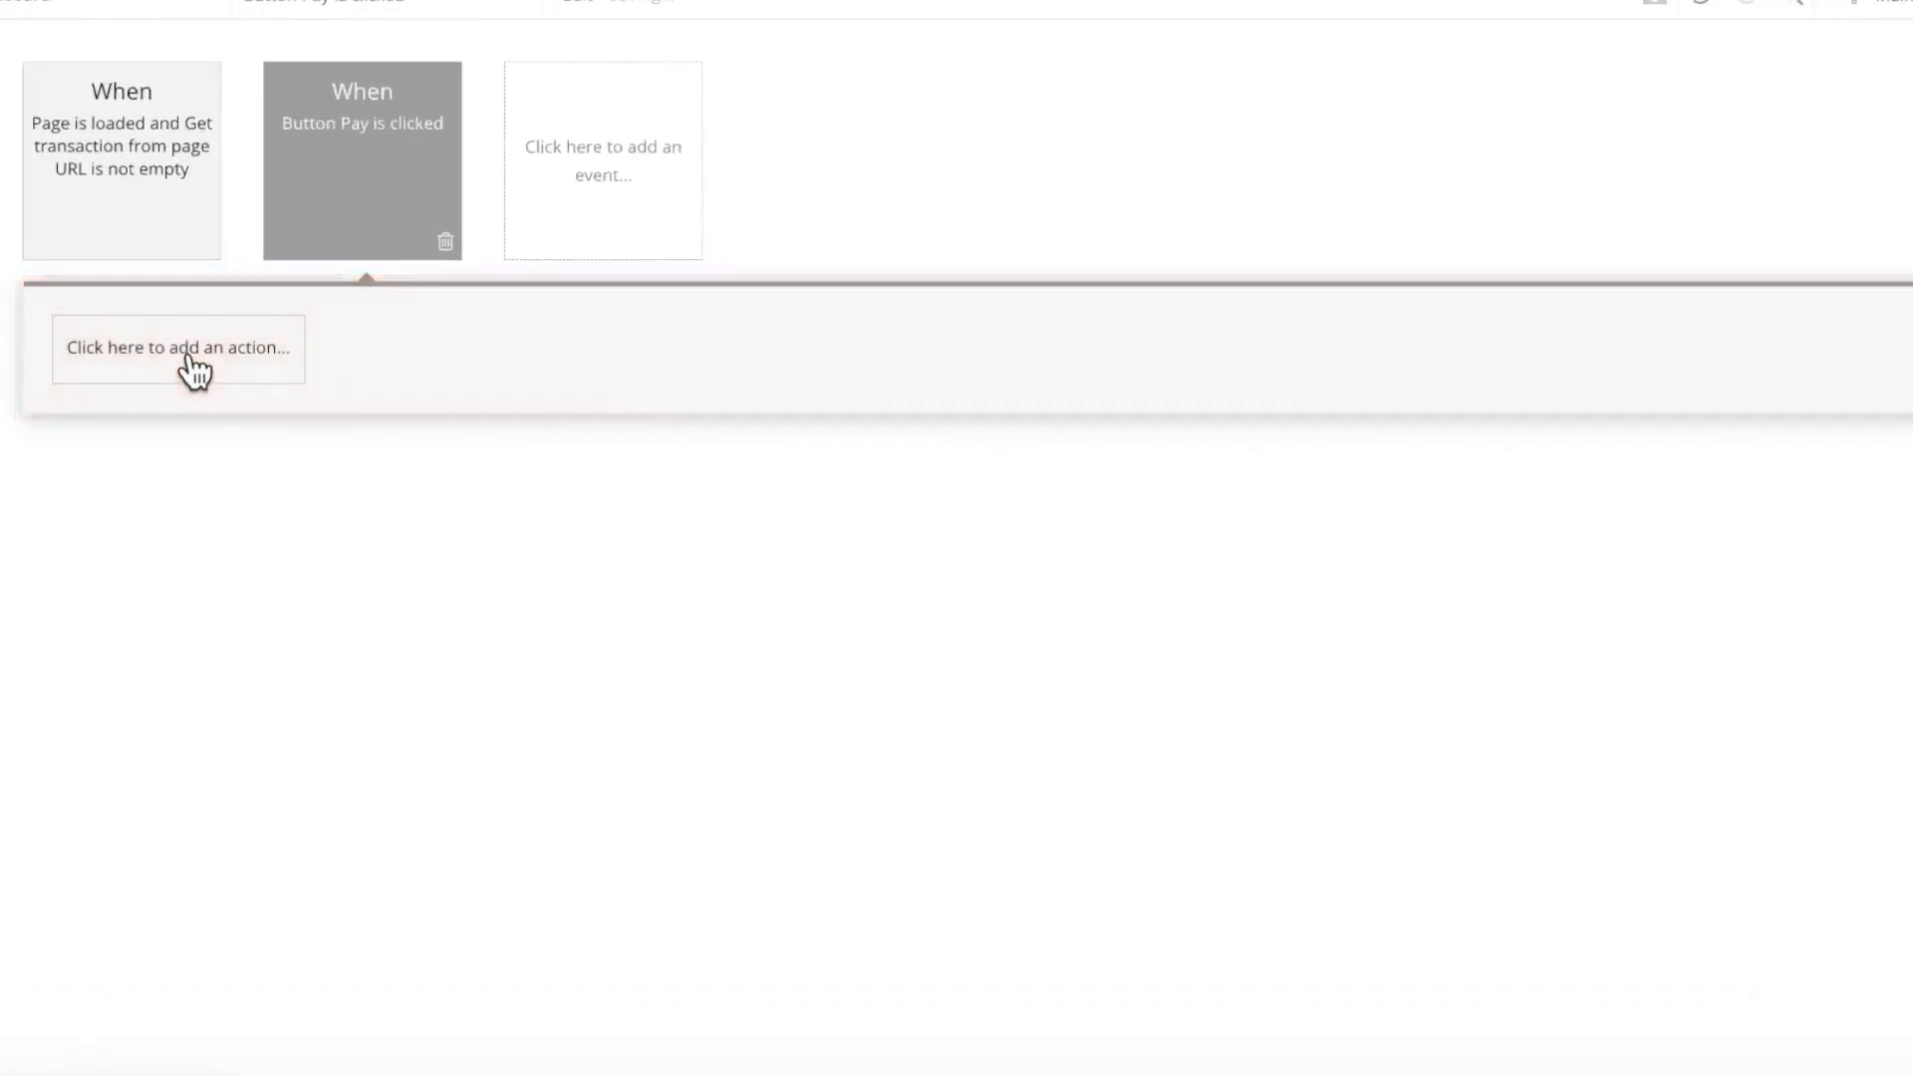
Add the Stripe Connect - Capture Payment plugin action to the Pay button's workflow
left_click(269, 450)
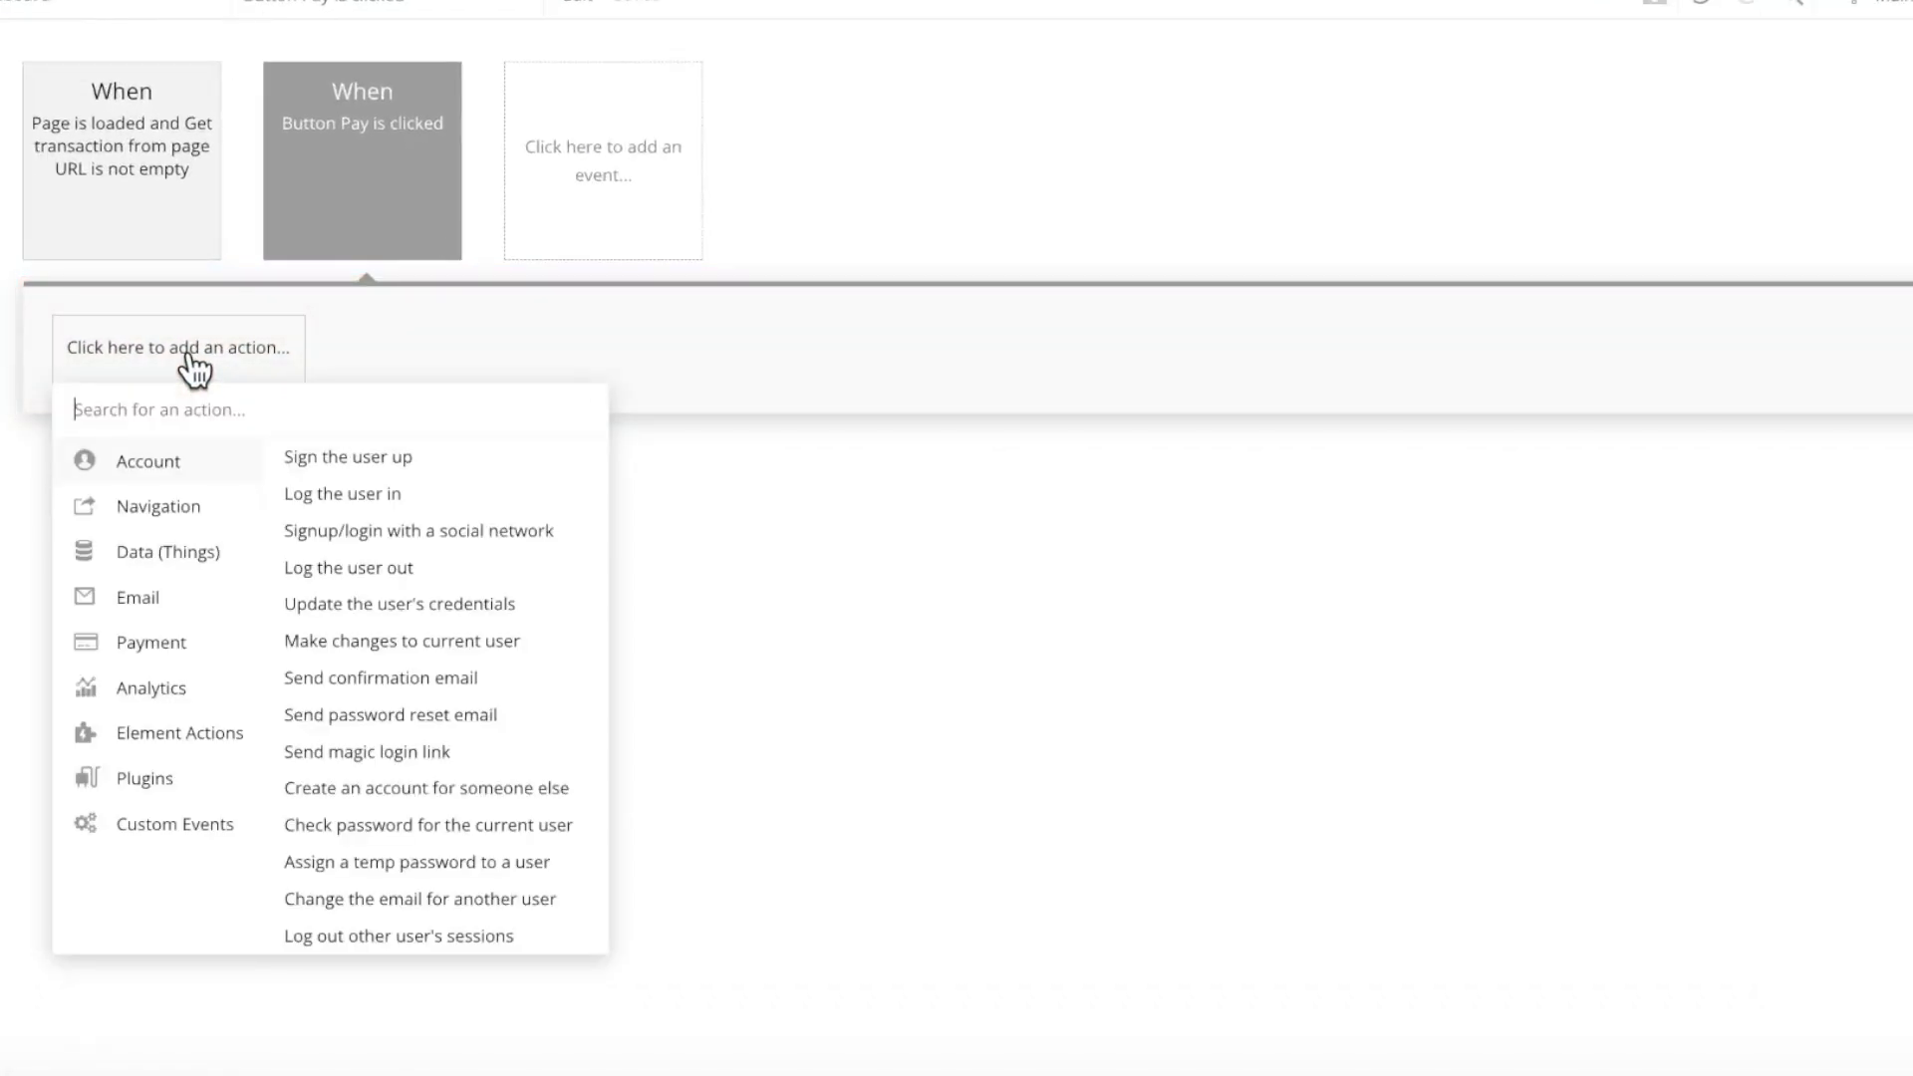
left_click(184, 742)
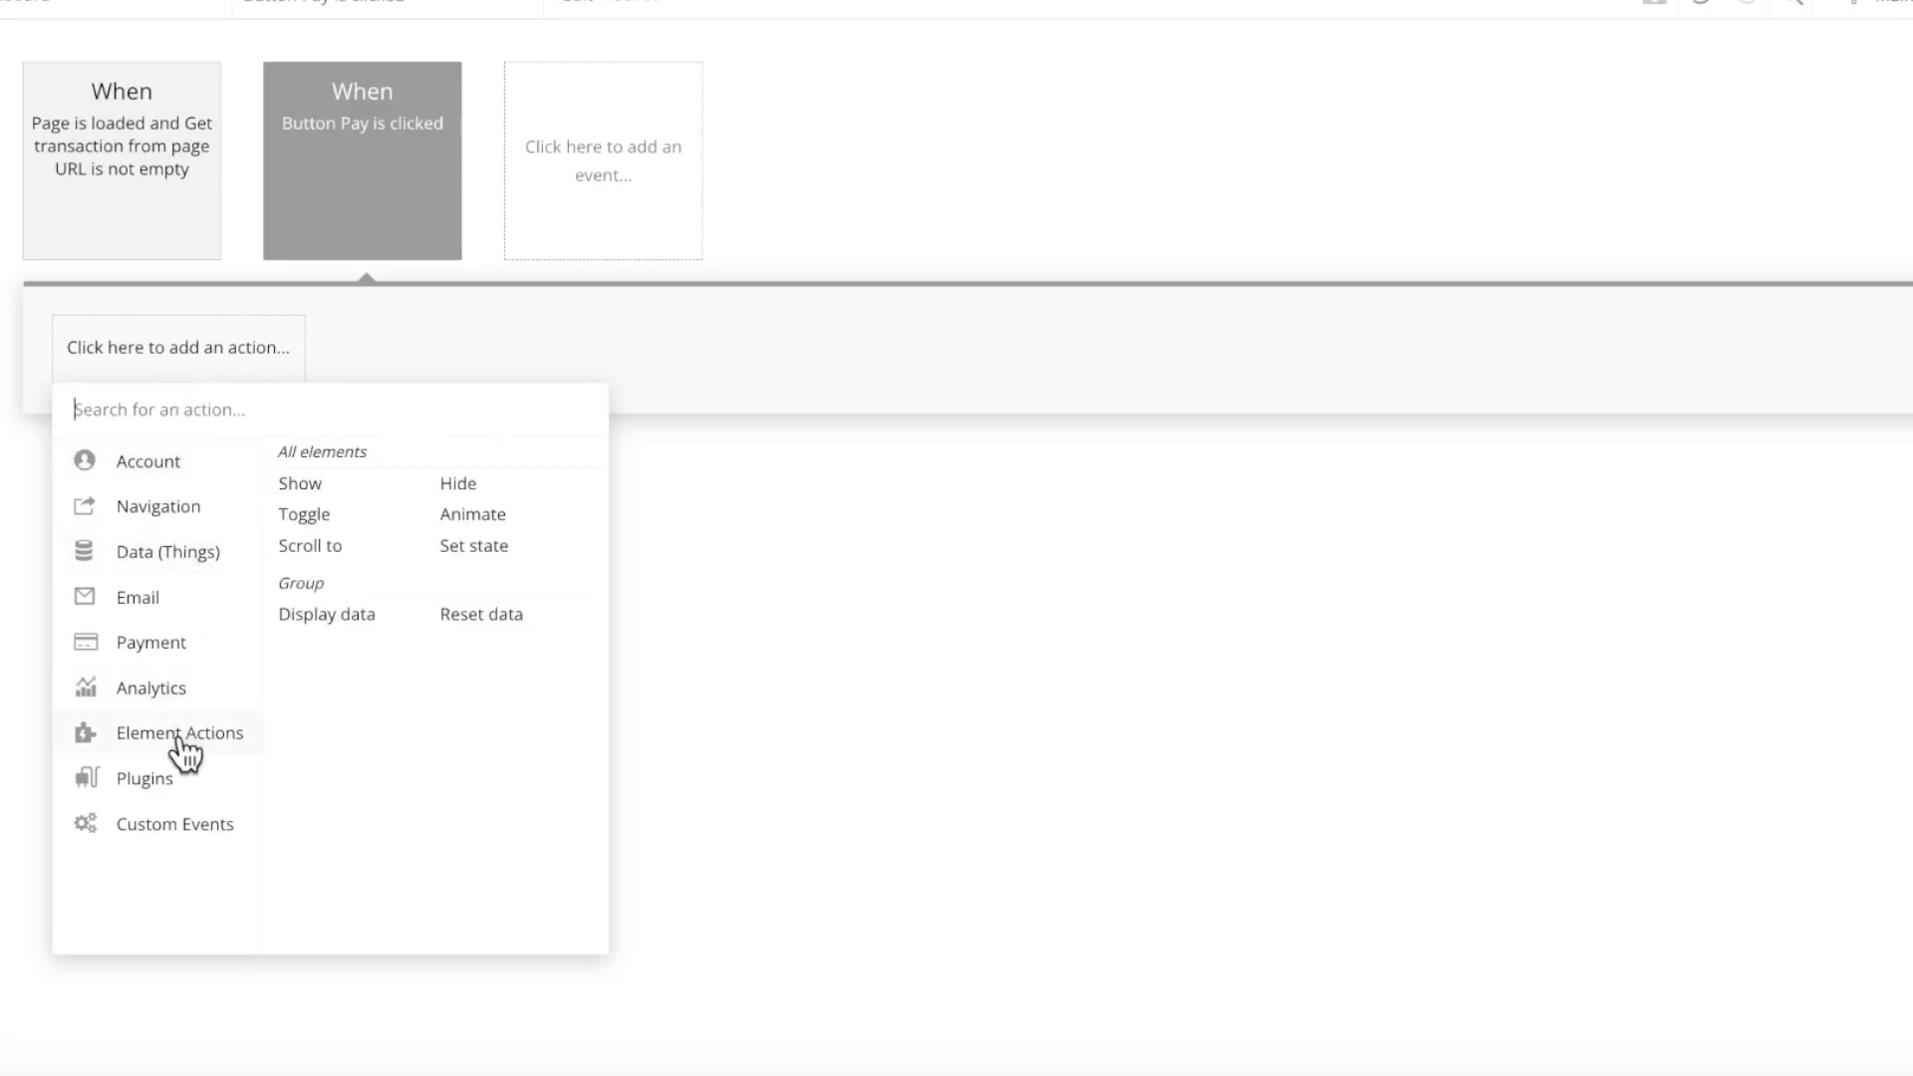
mouse_move(184, 792)
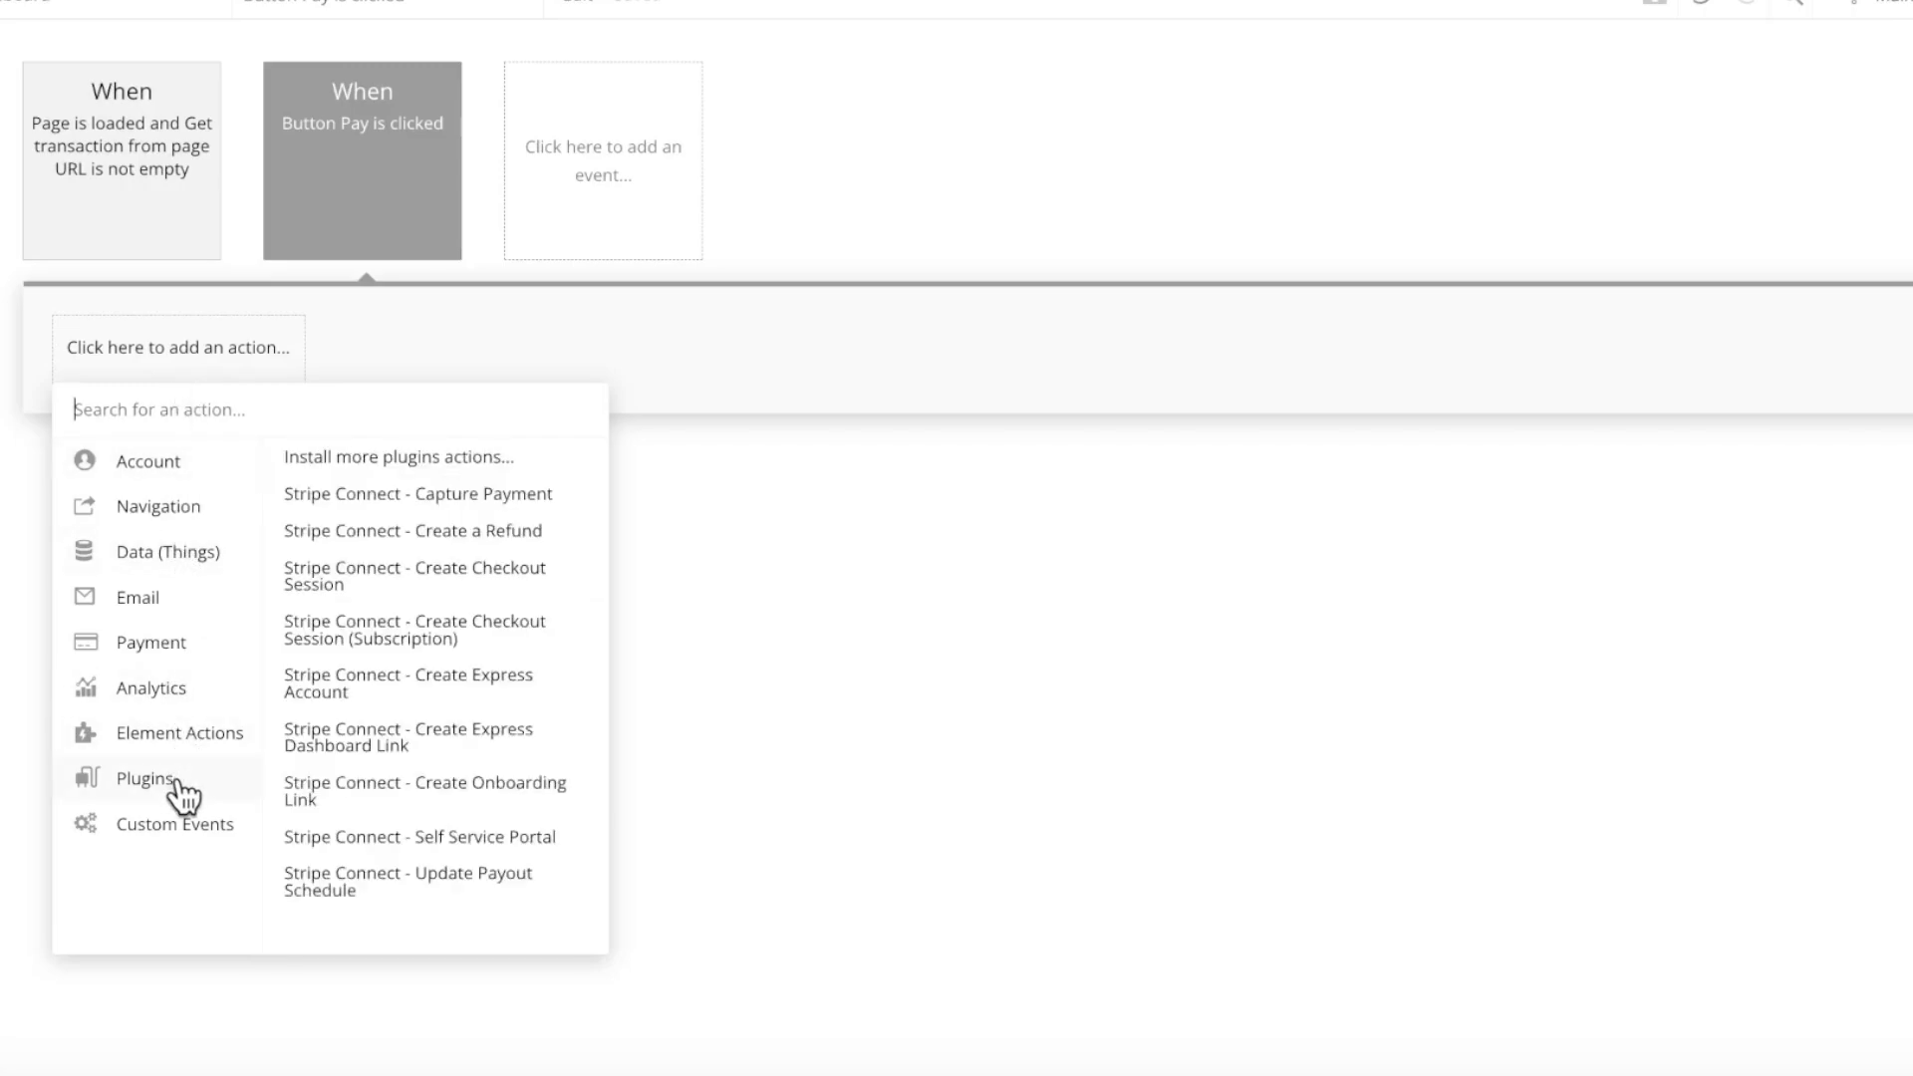
left_click(488, 495)
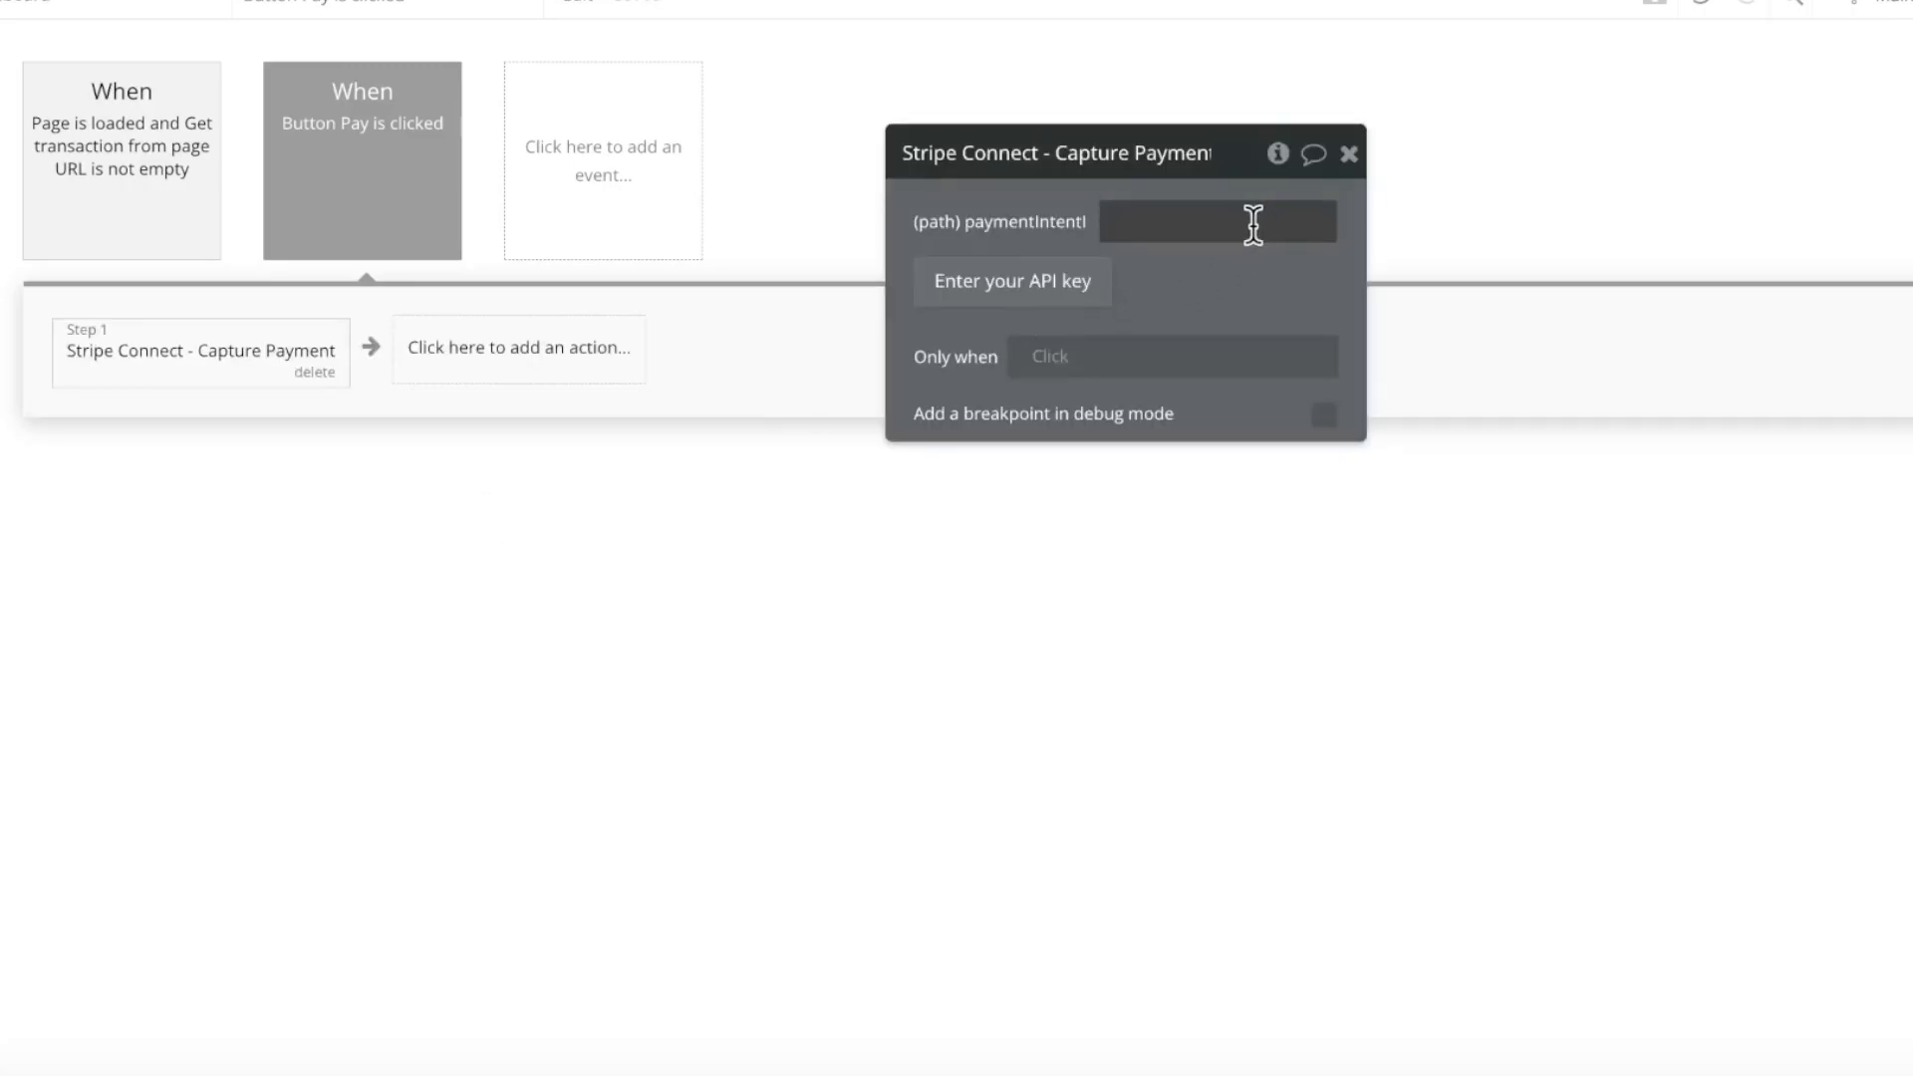
Set the Capture Payment action's paymentIntentID to Current row's Job's Transaction's Payment Intent ID
left_click(1192, 232)
left_click(1391, 240)
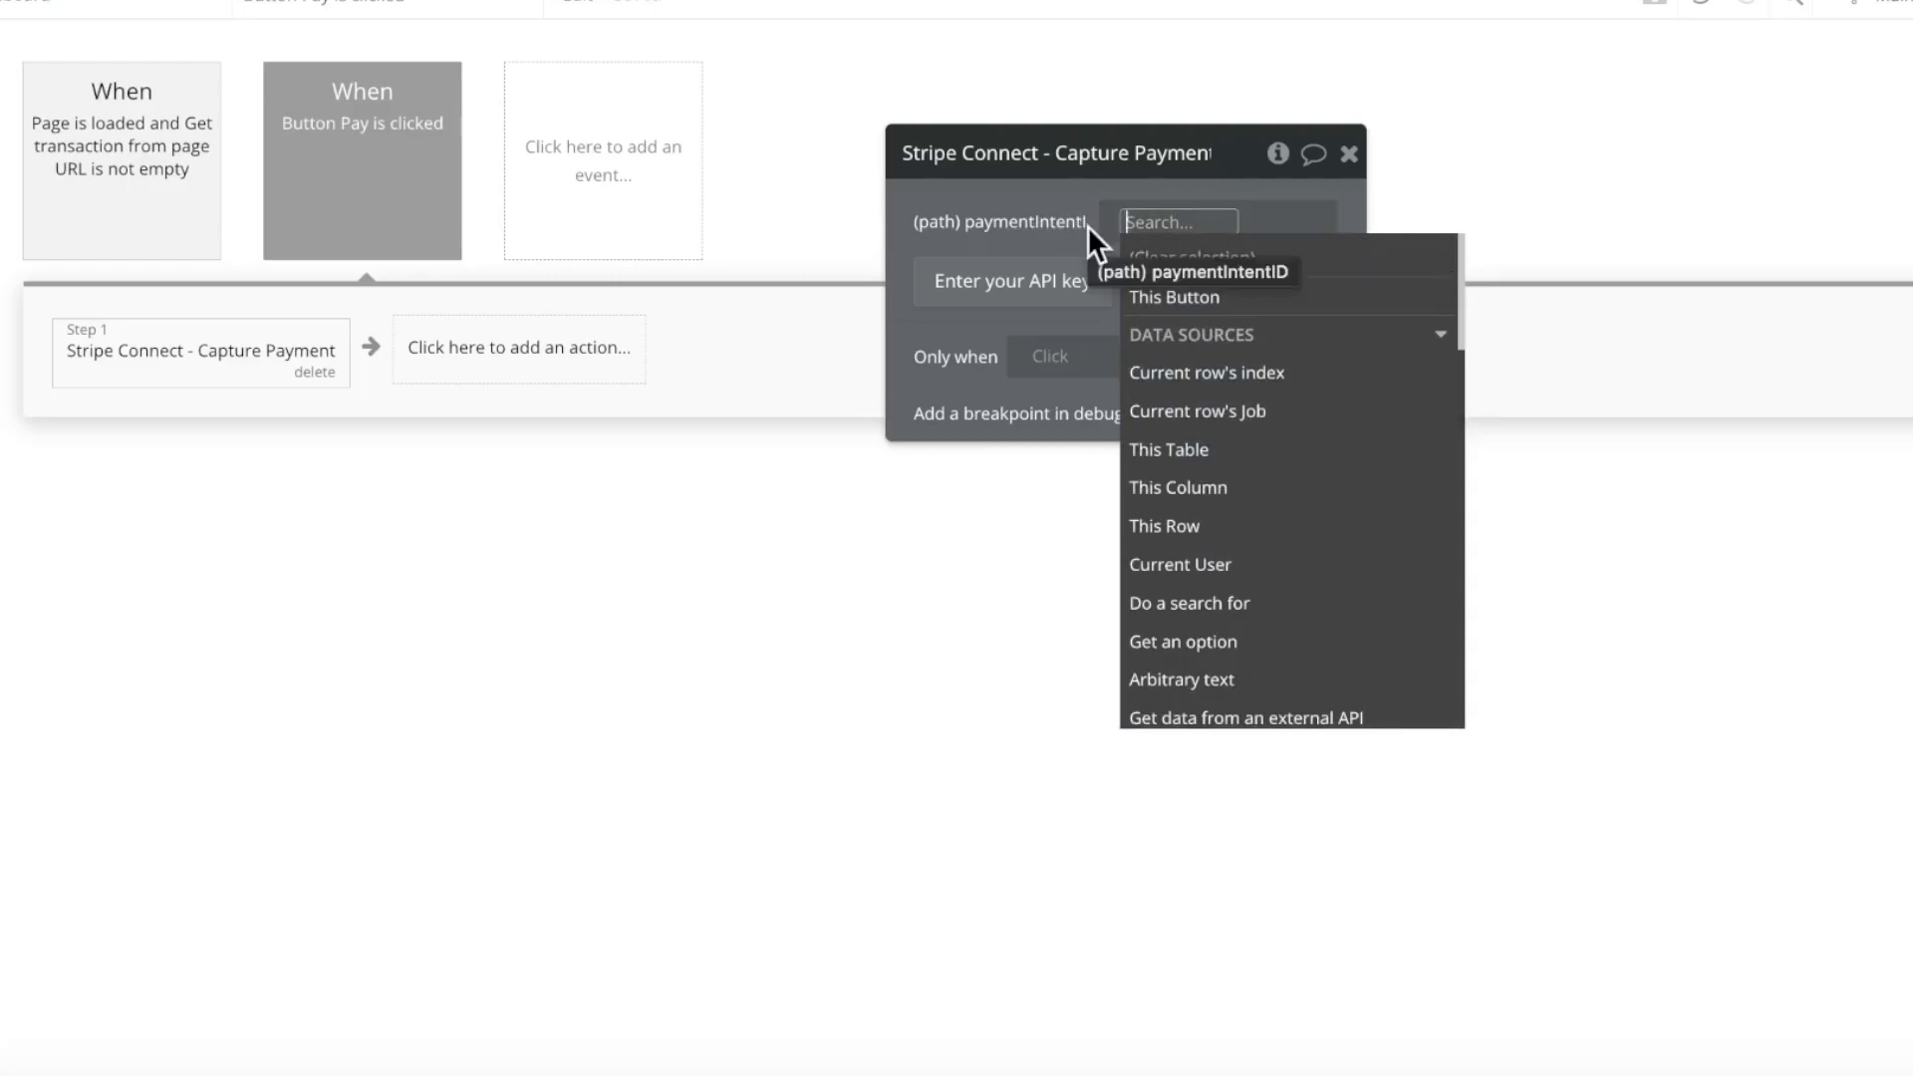
left_click(1285, 422)
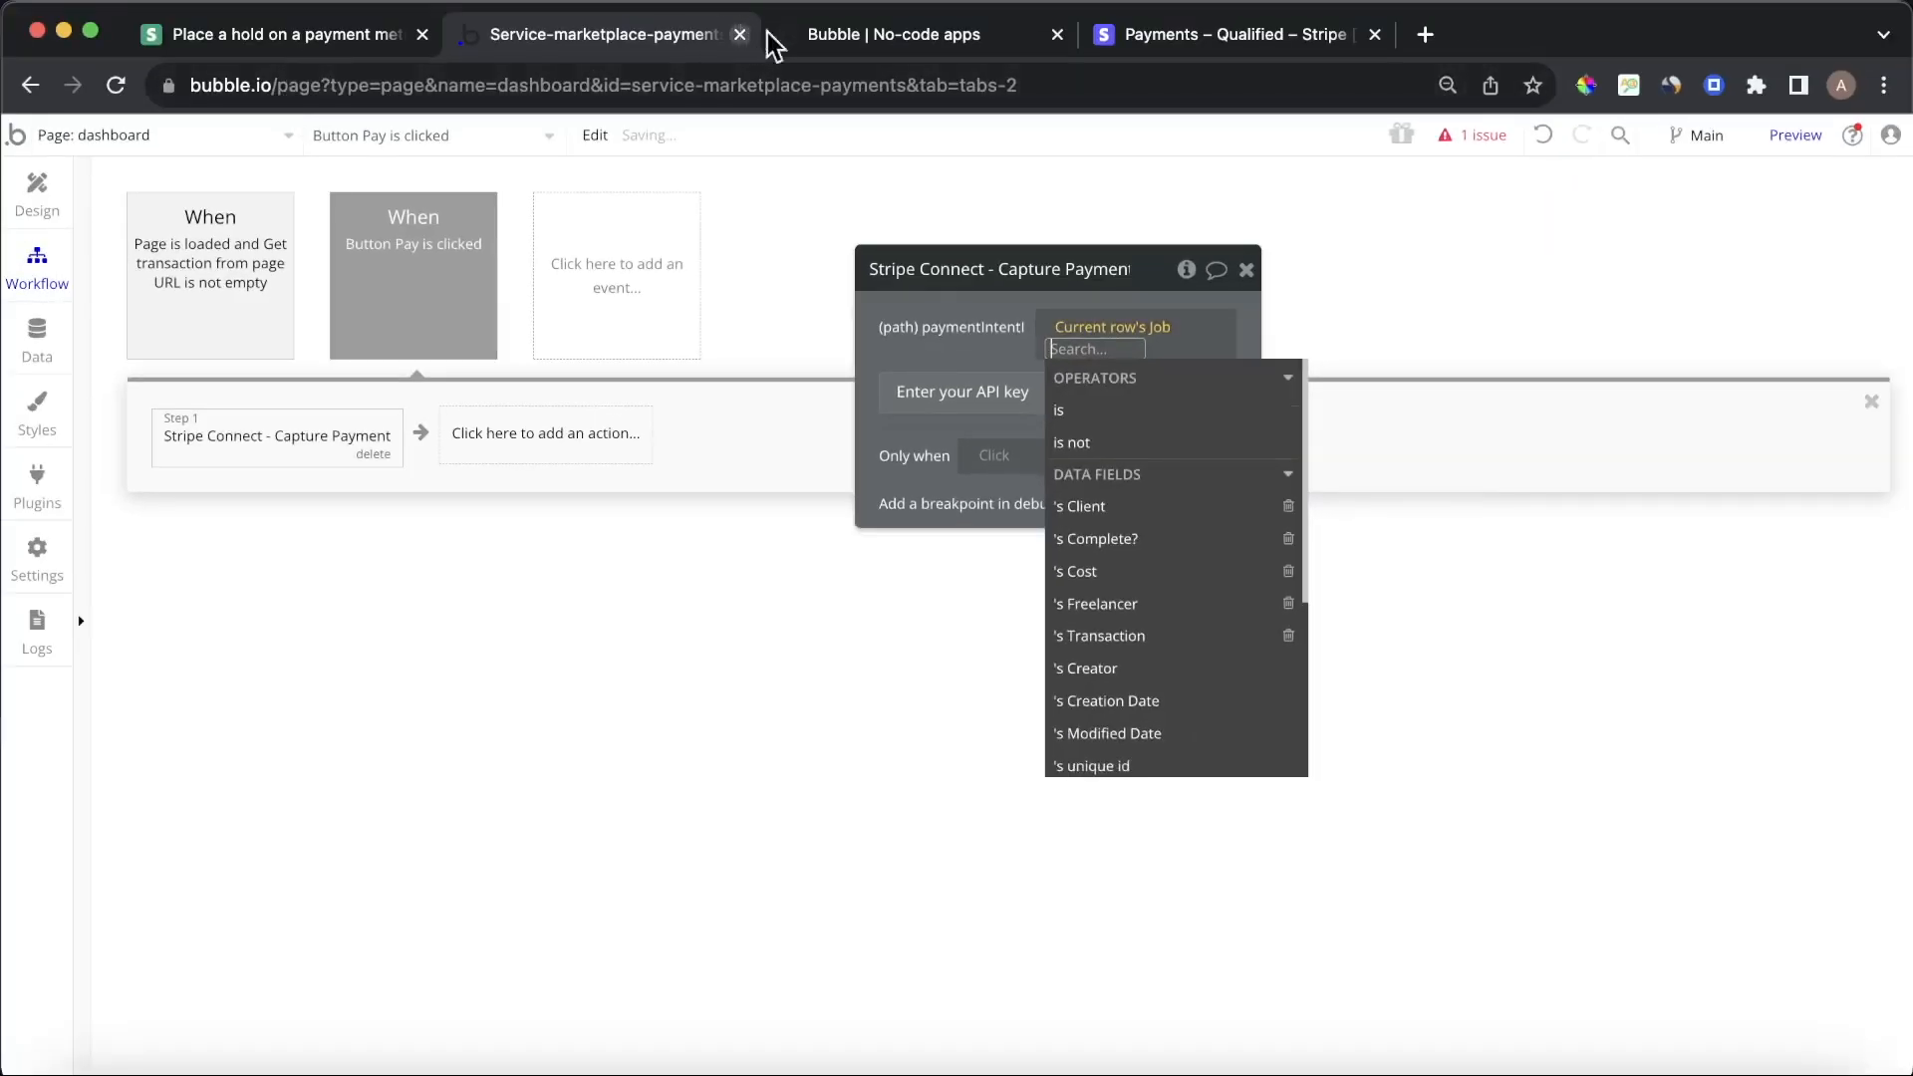
left_click(877, 34)
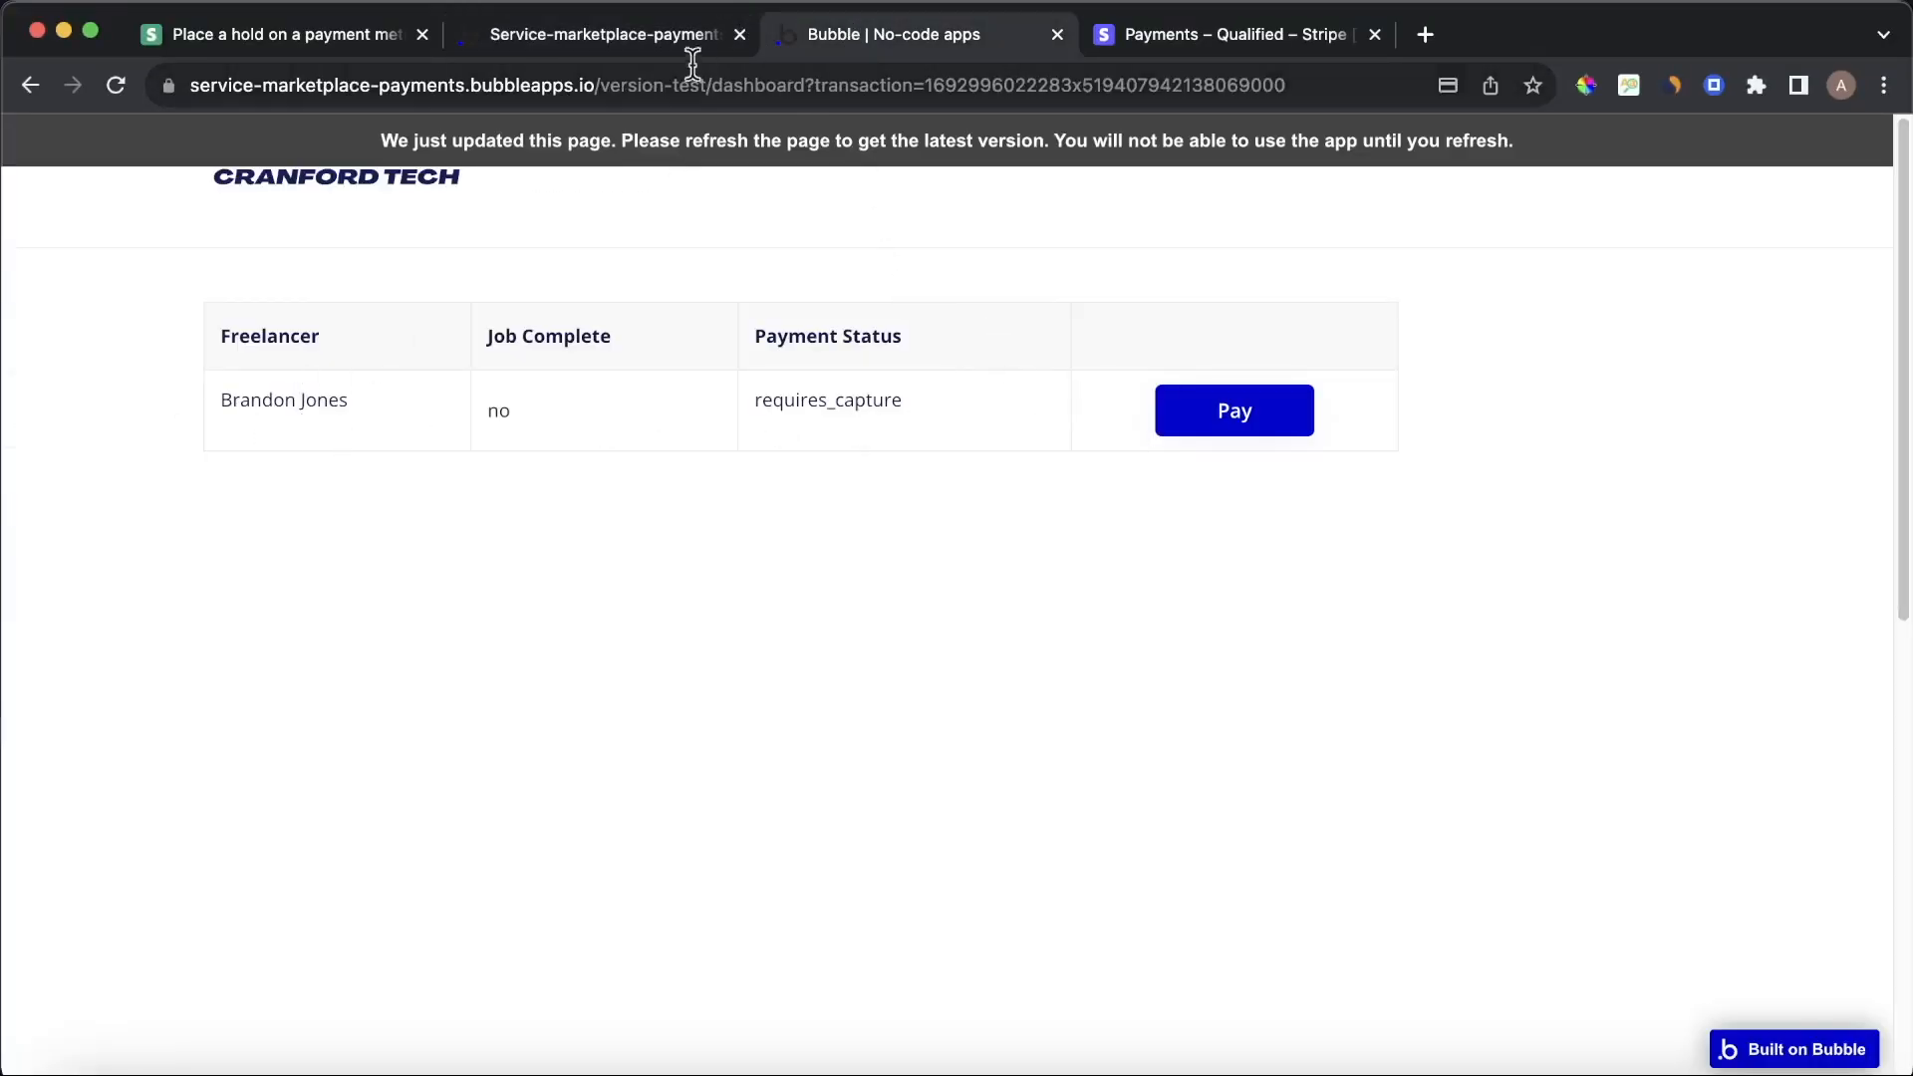
left_click(642, 34)
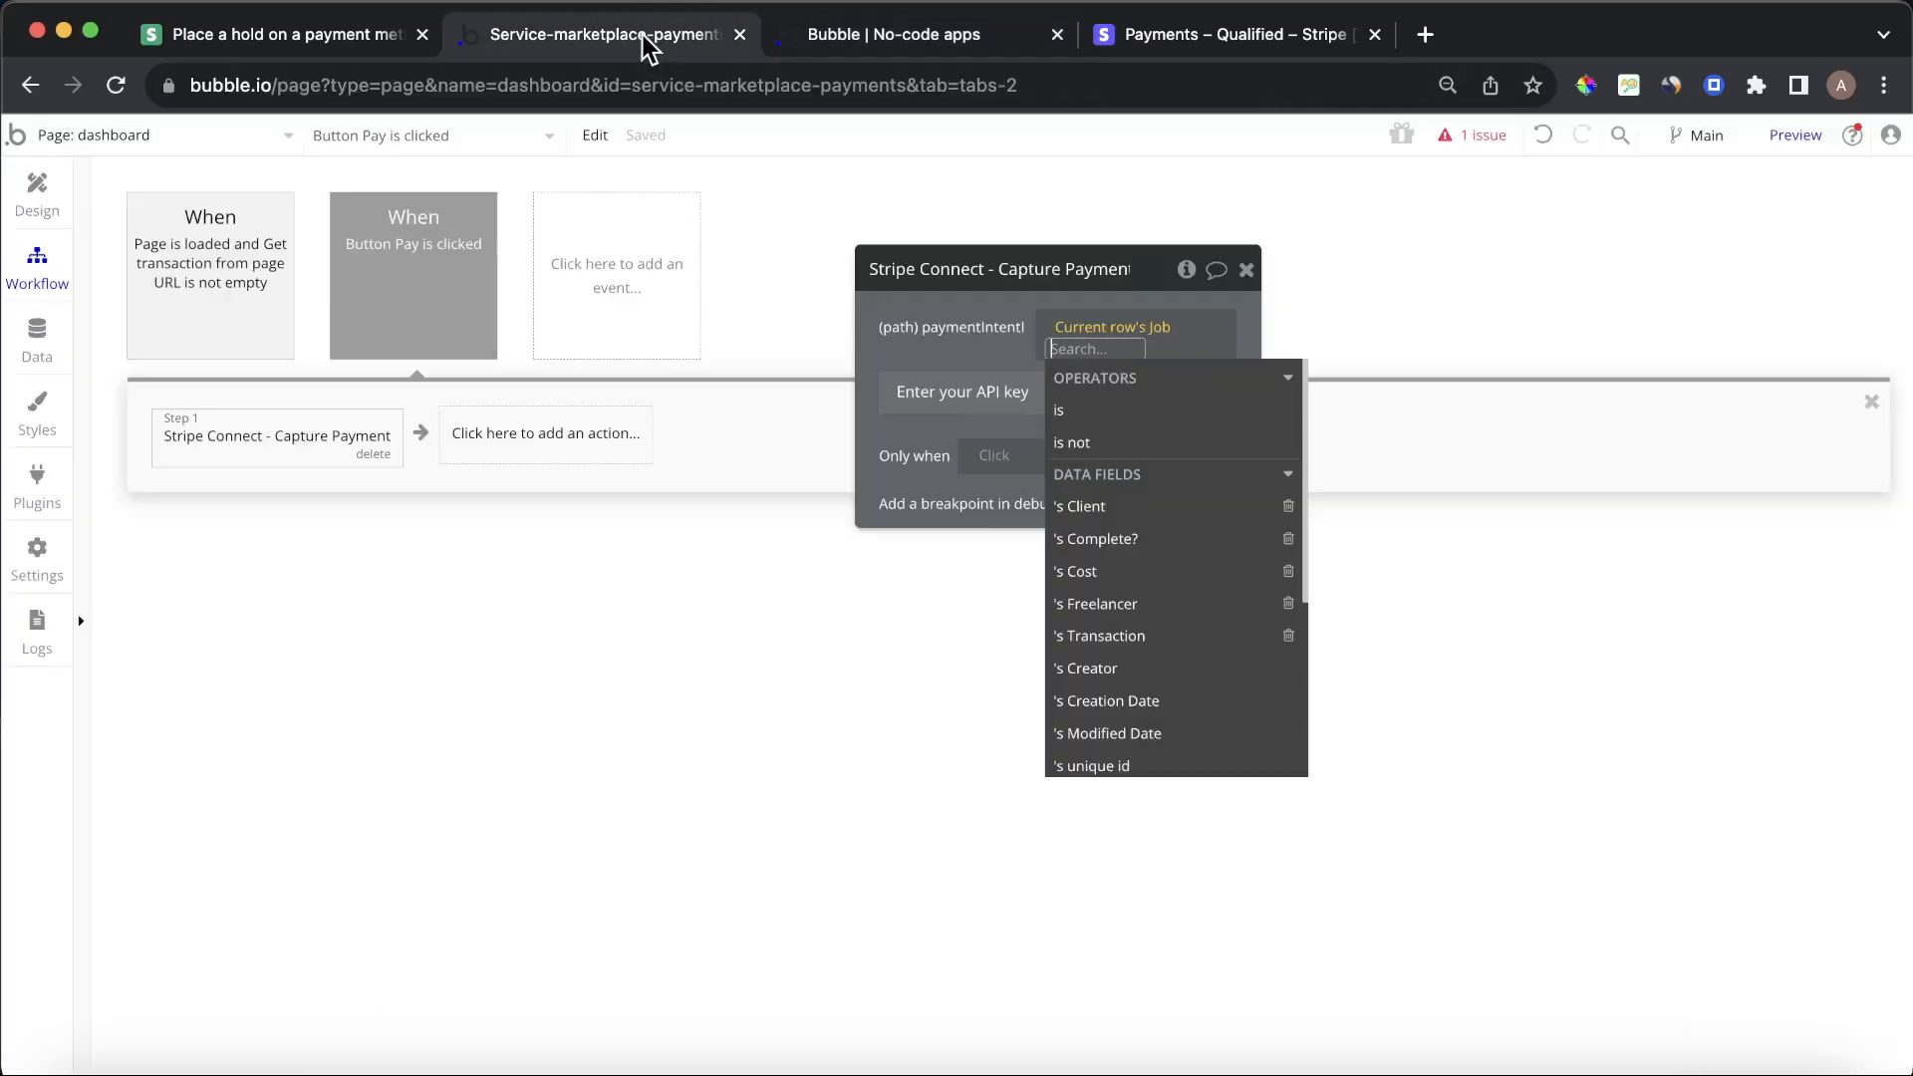
left_click(1174, 615)
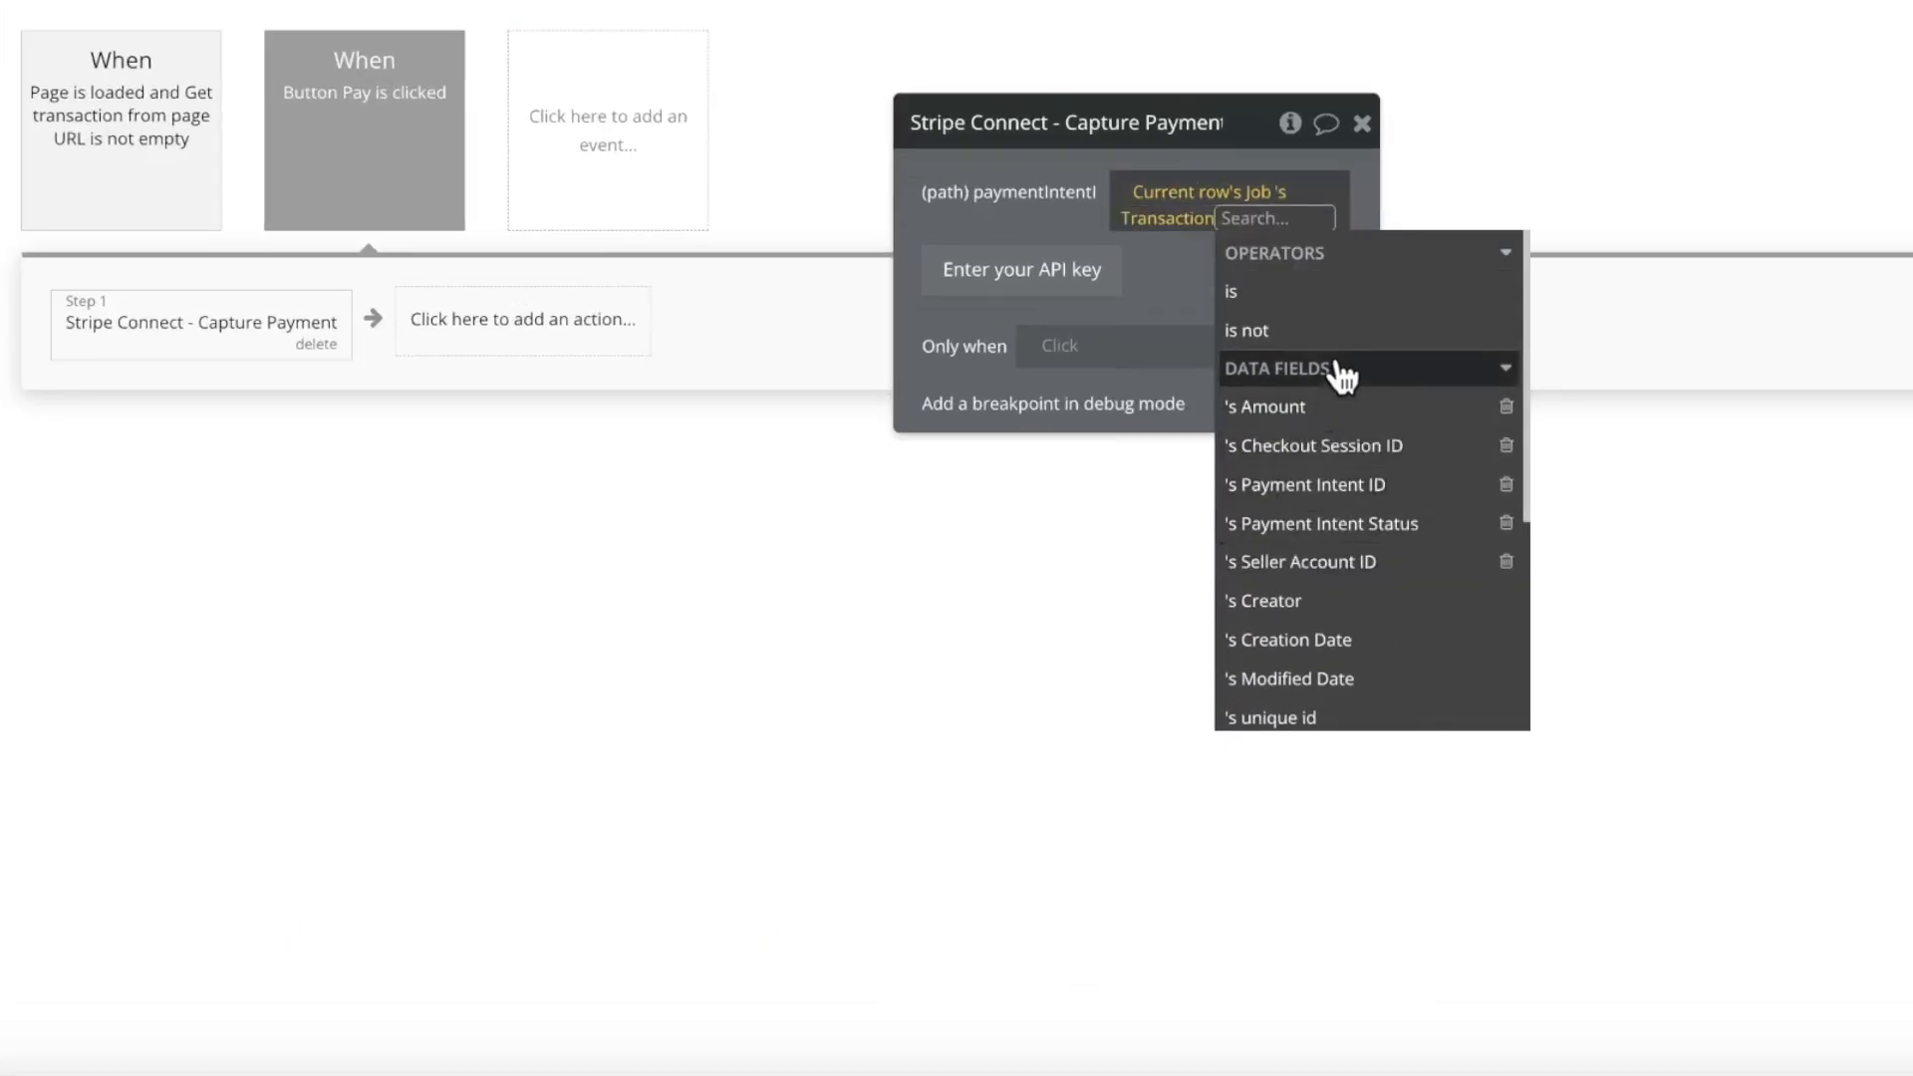
left_click(1355, 486)
left_click(989, 164)
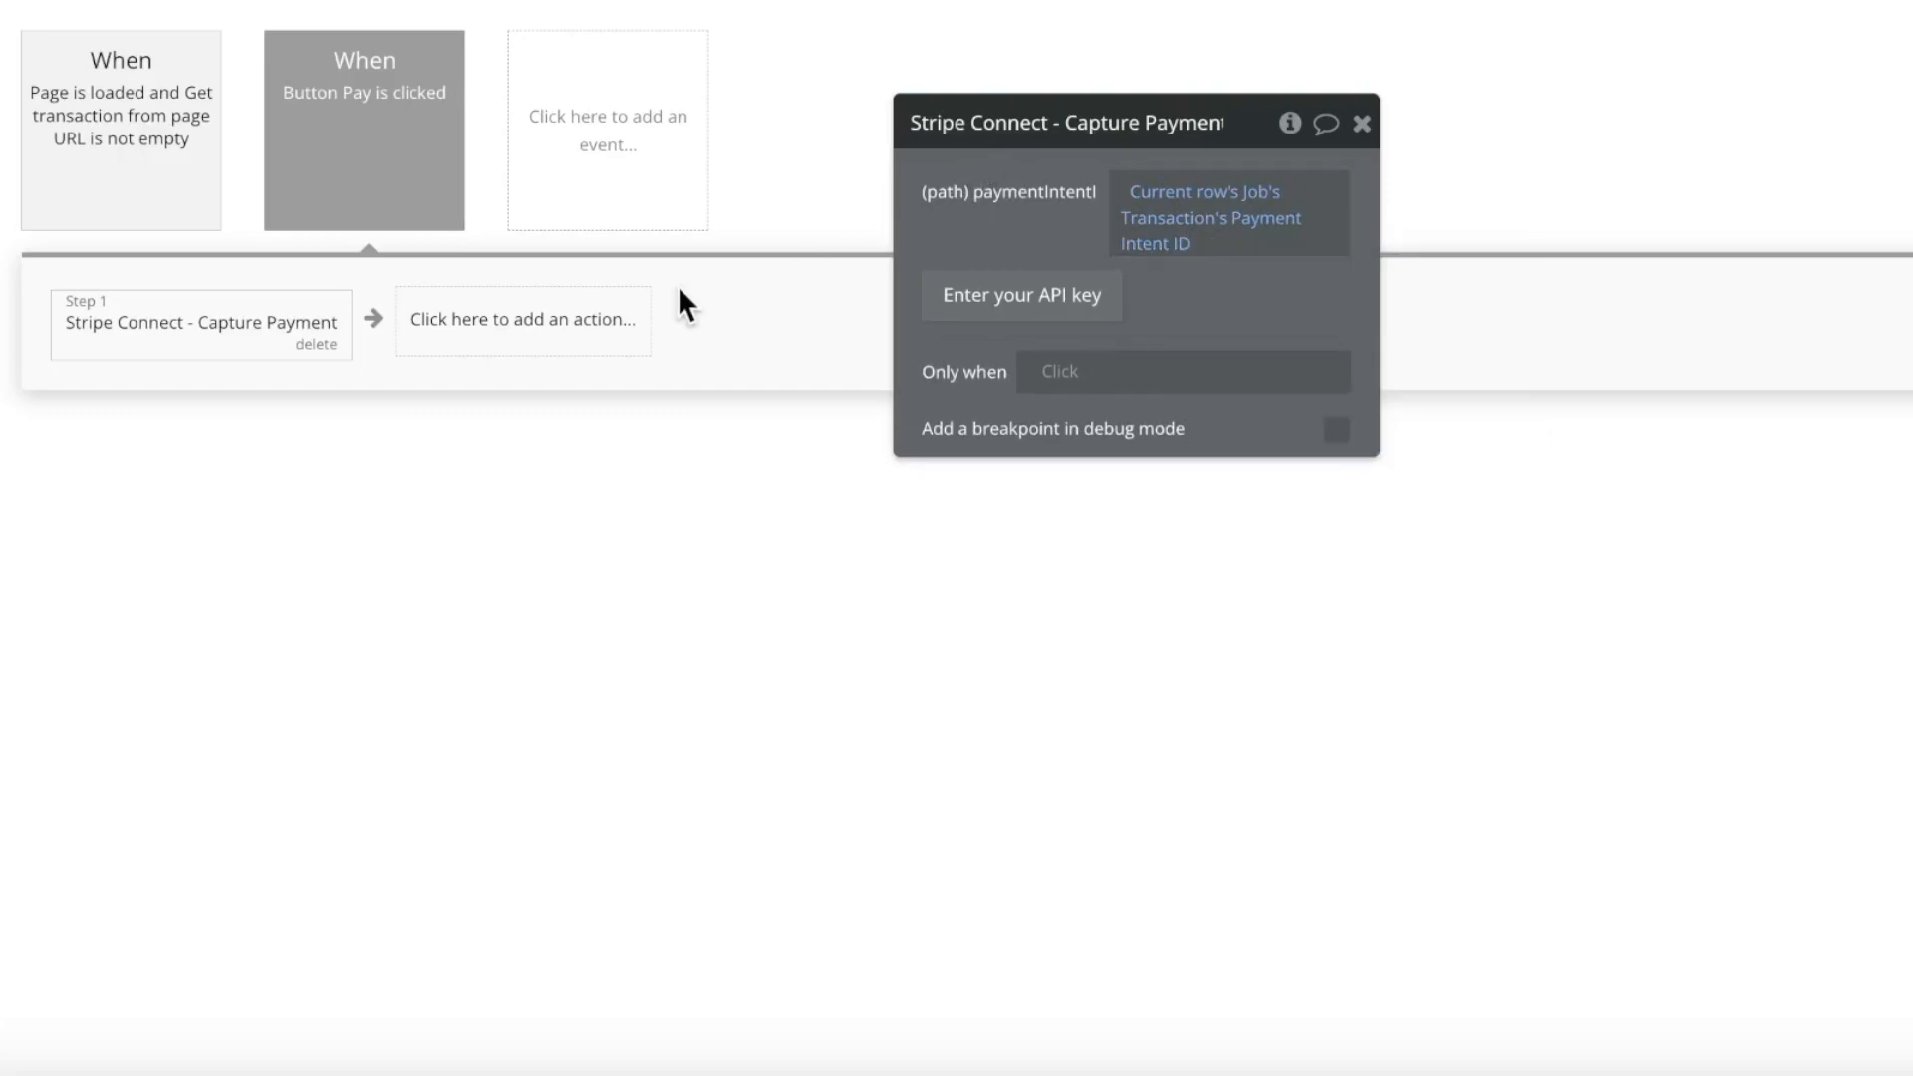
Add a Make changes to thing action after the capture, with Current row's Job's Transaction as the thing to change
left_click(845, 32)
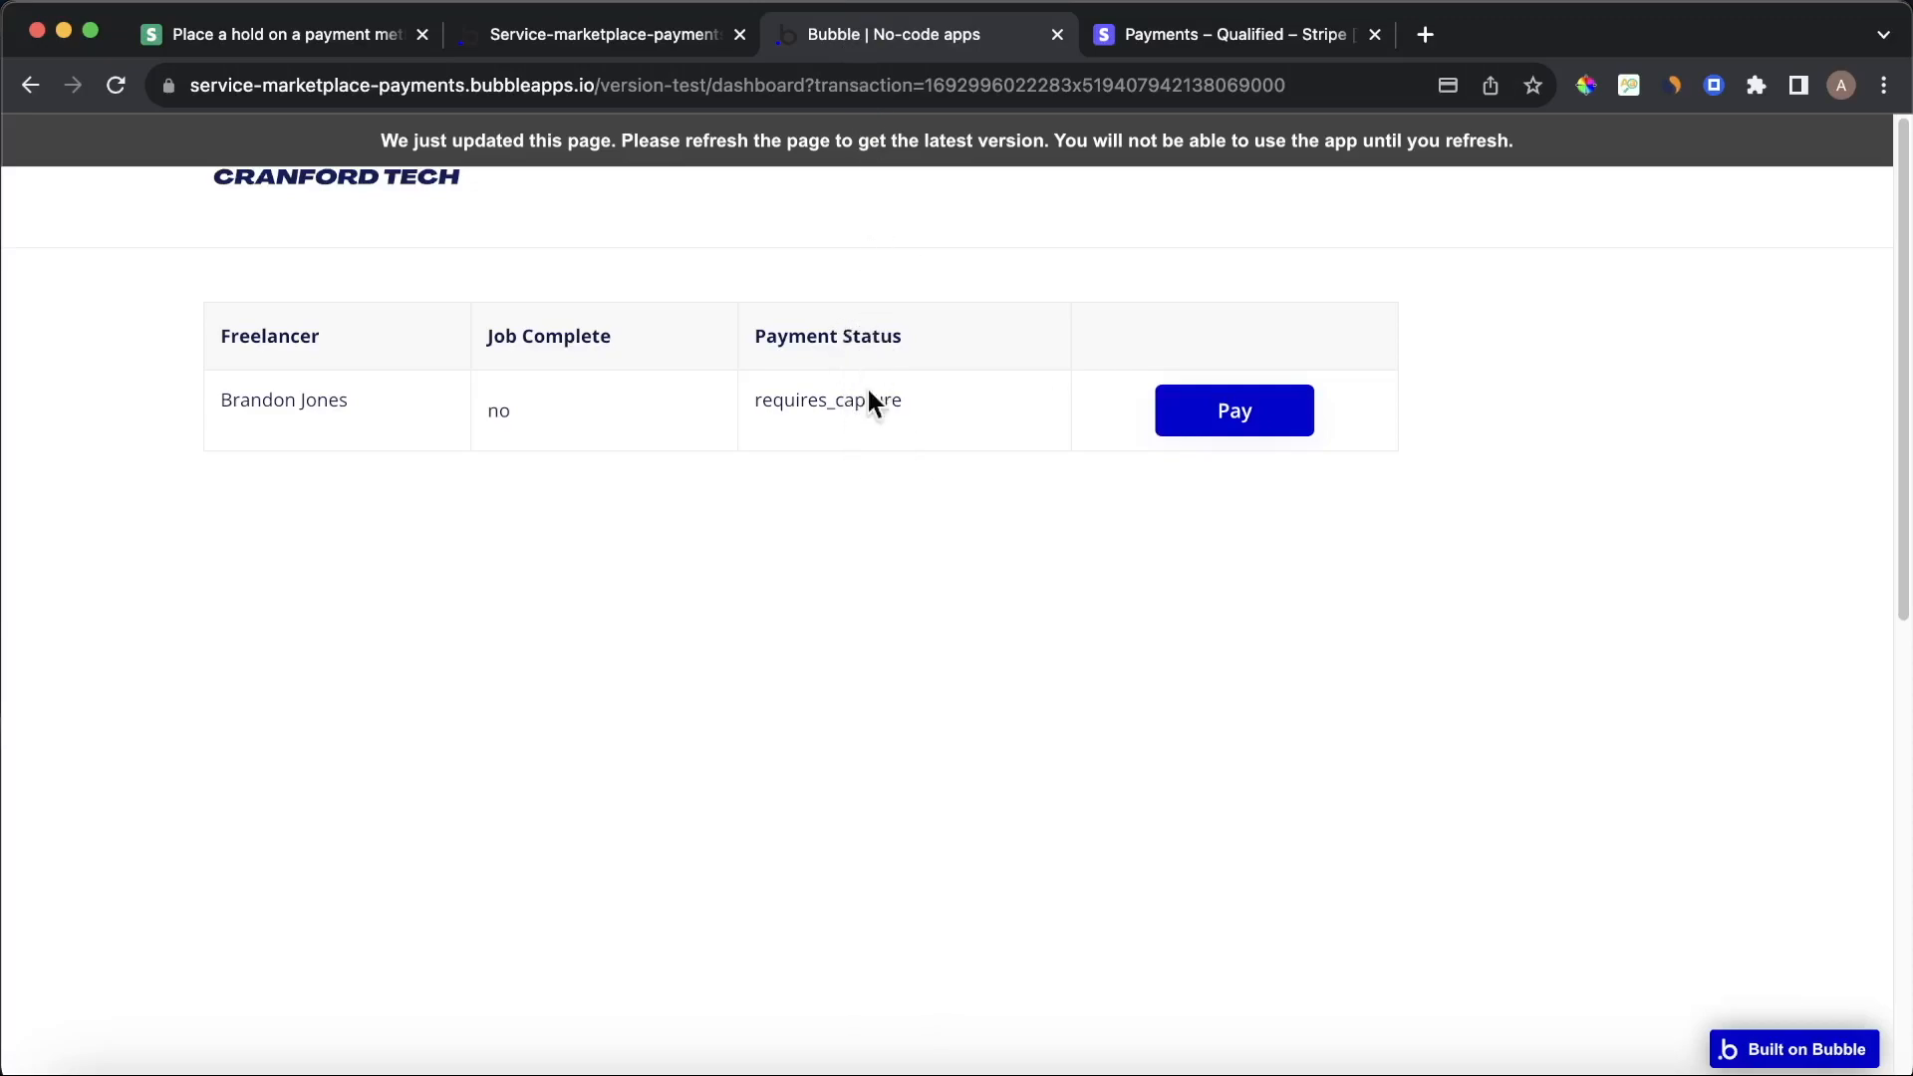
left_click(664, 36)
left_click(570, 450)
mouse_move(575, 606)
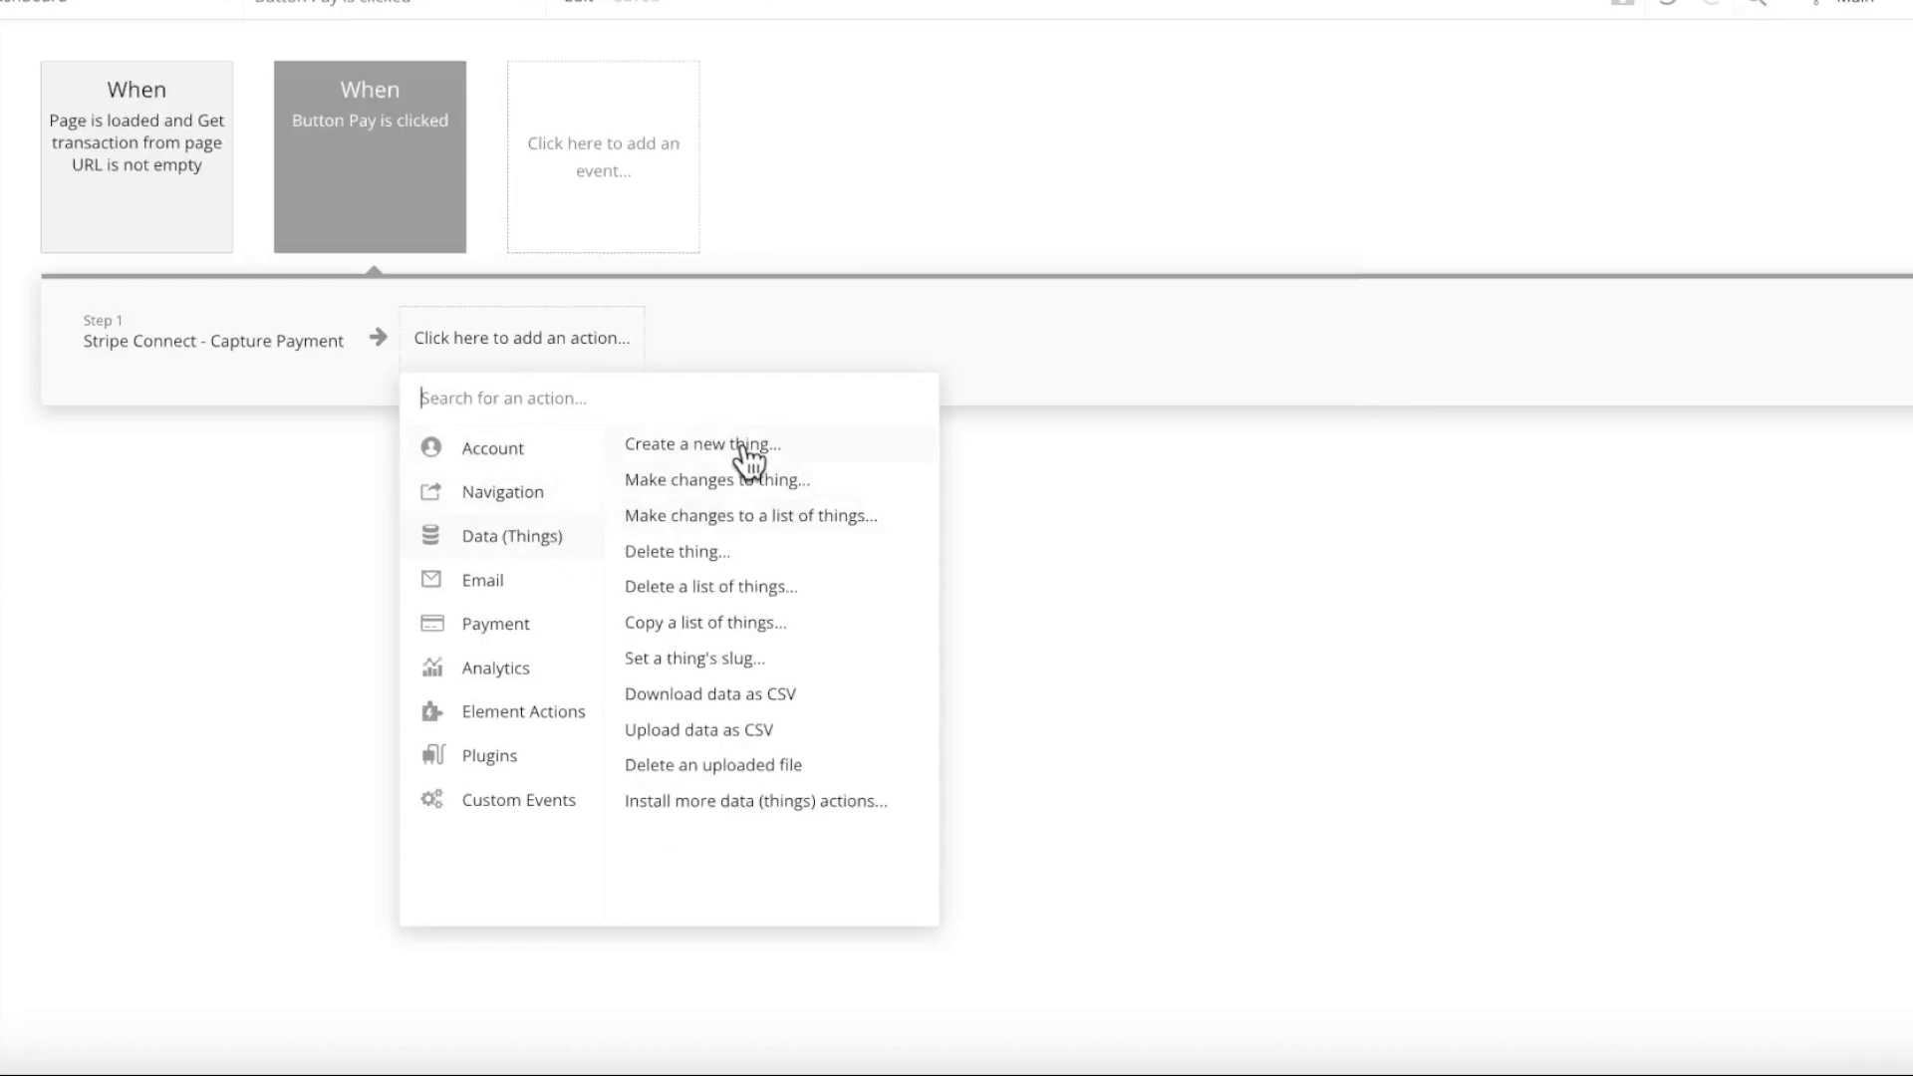
left_click(751, 479)
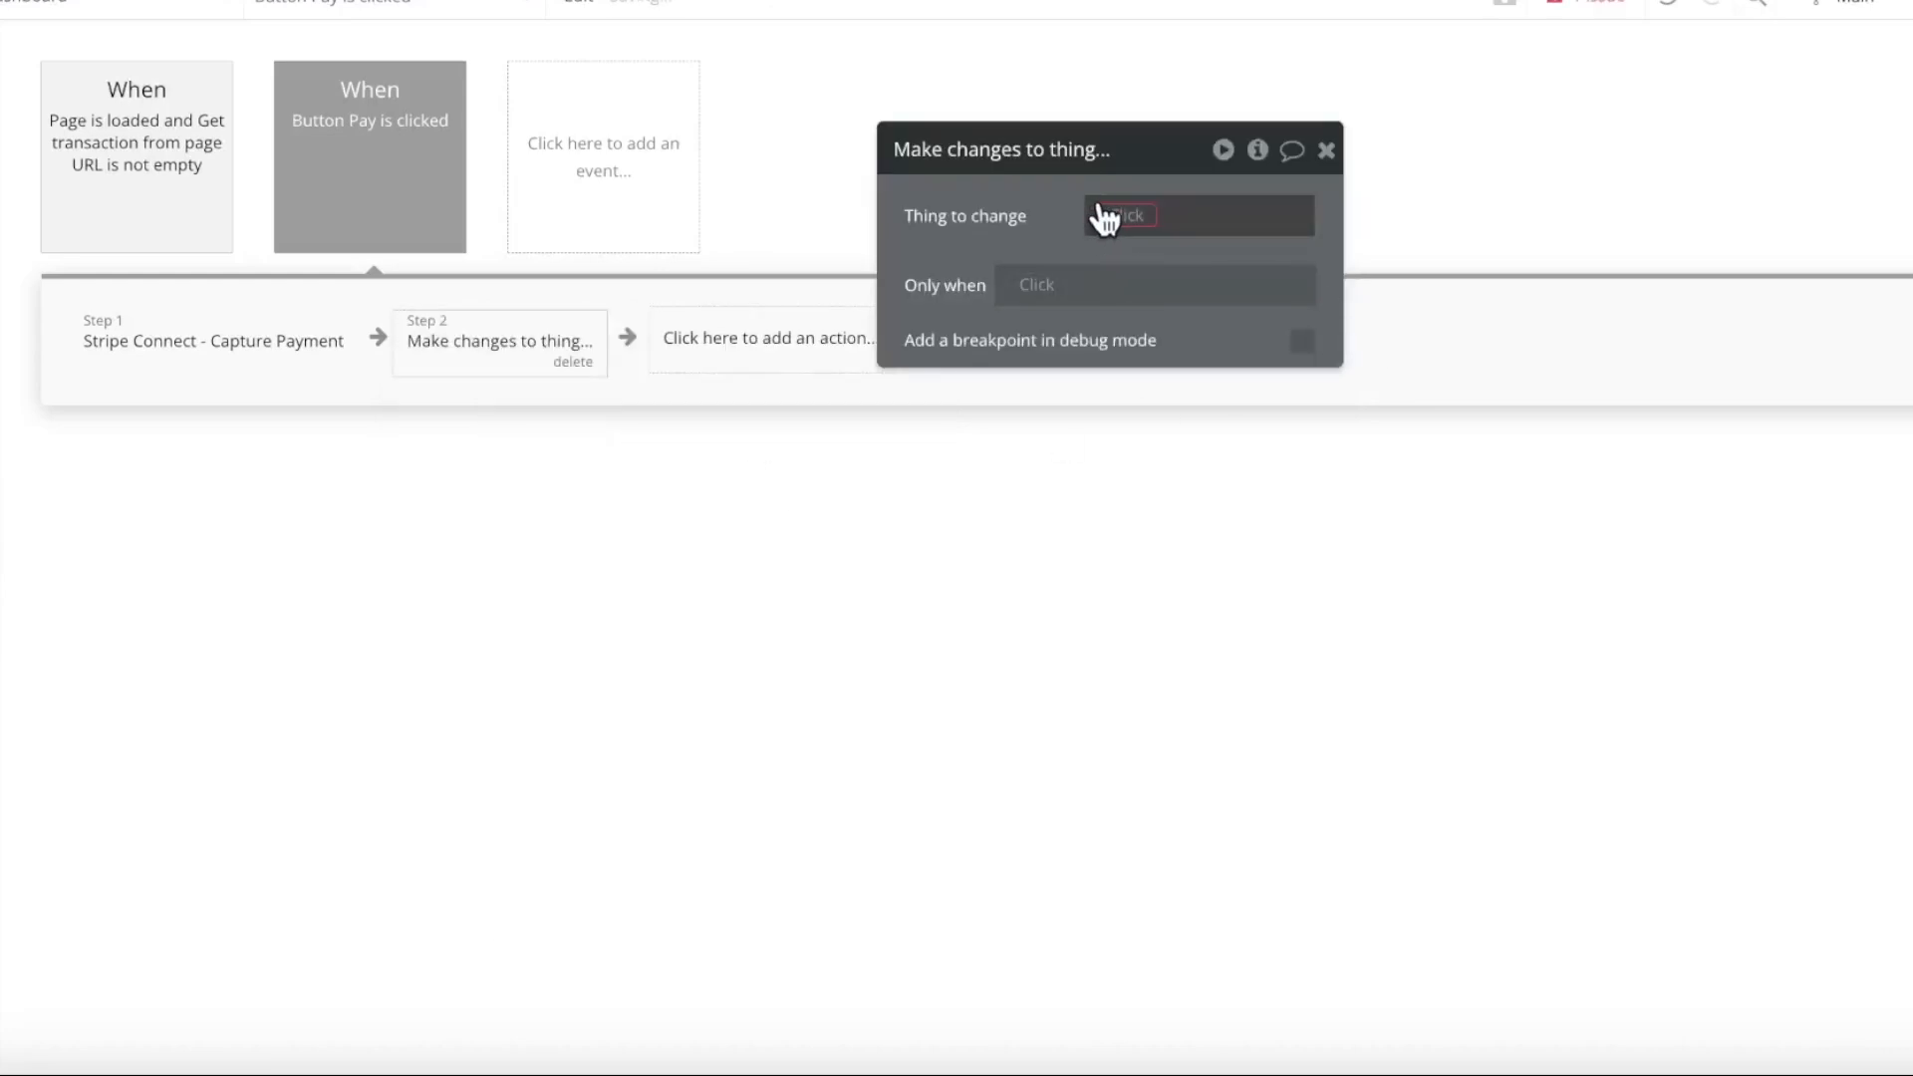
left_click(1101, 212)
left_click(1207, 286)
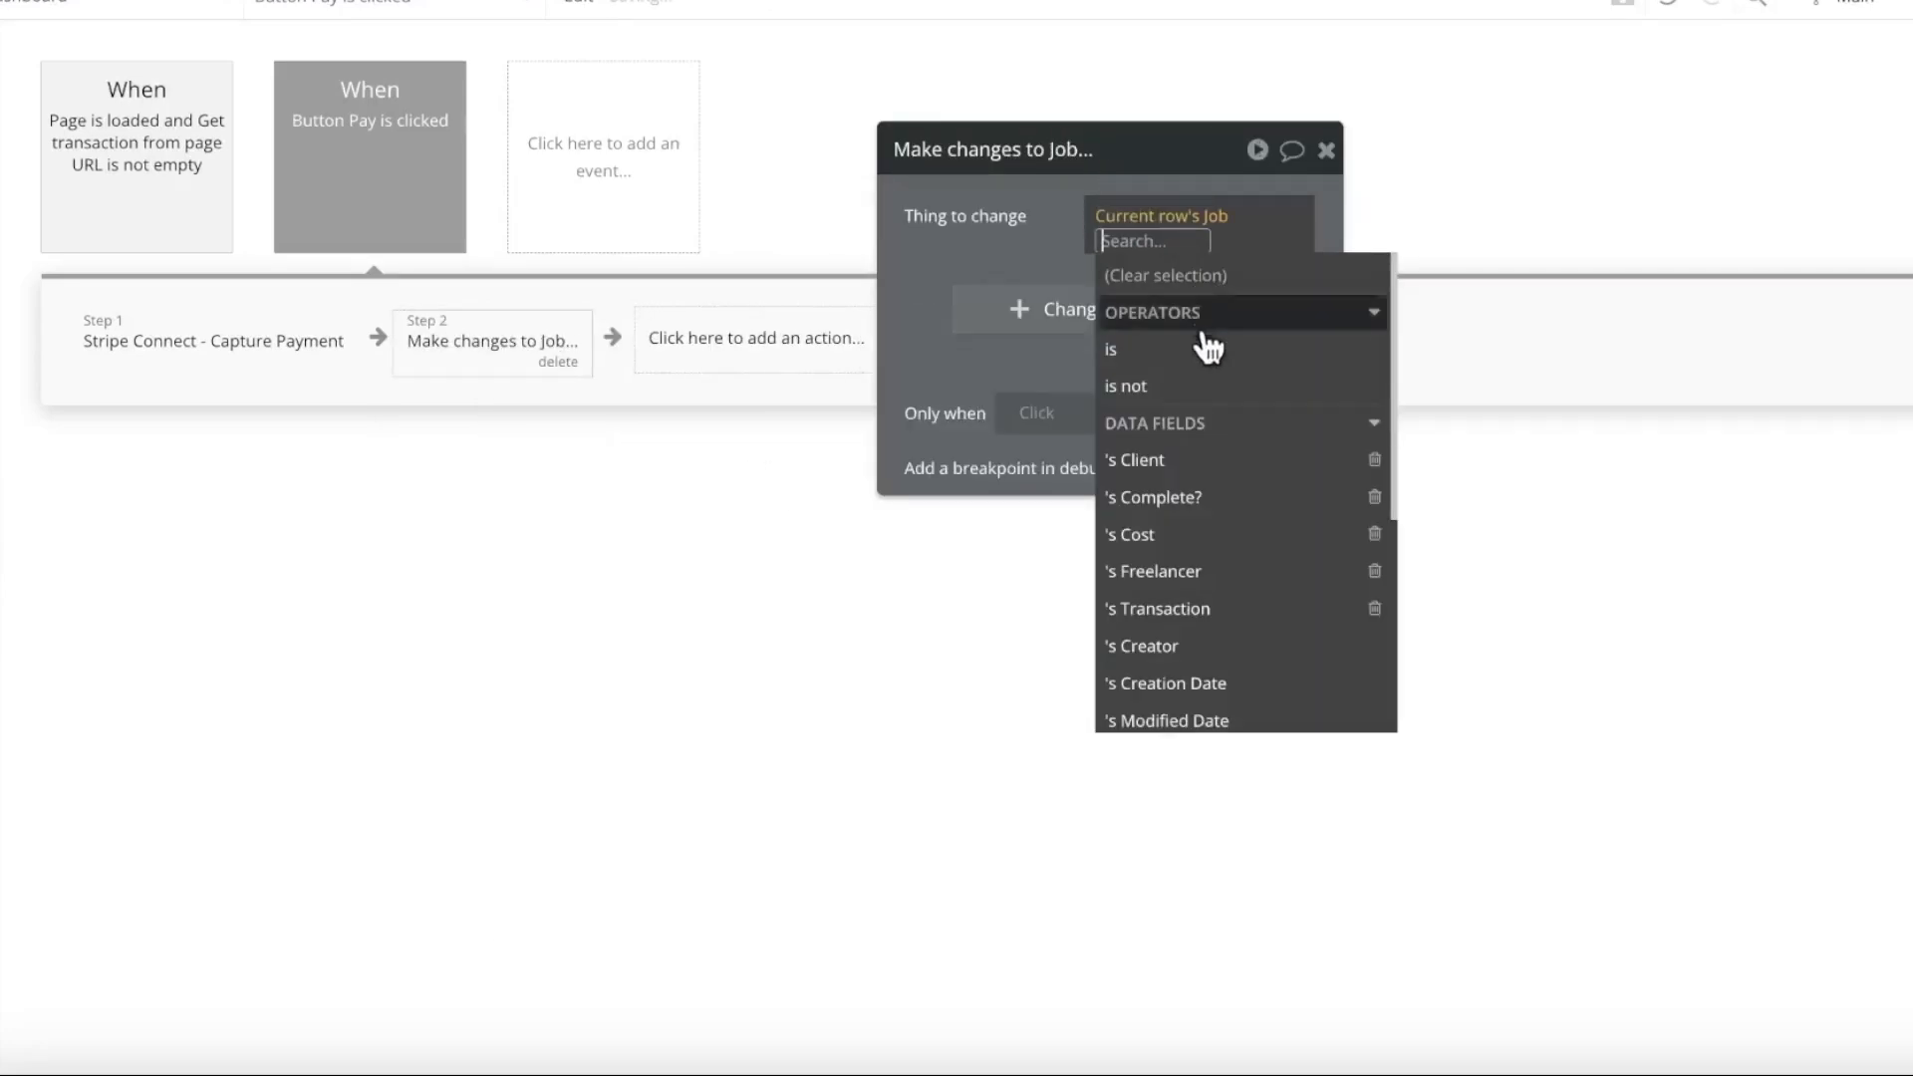
left_click(1230, 610)
left_click(1056, 329)
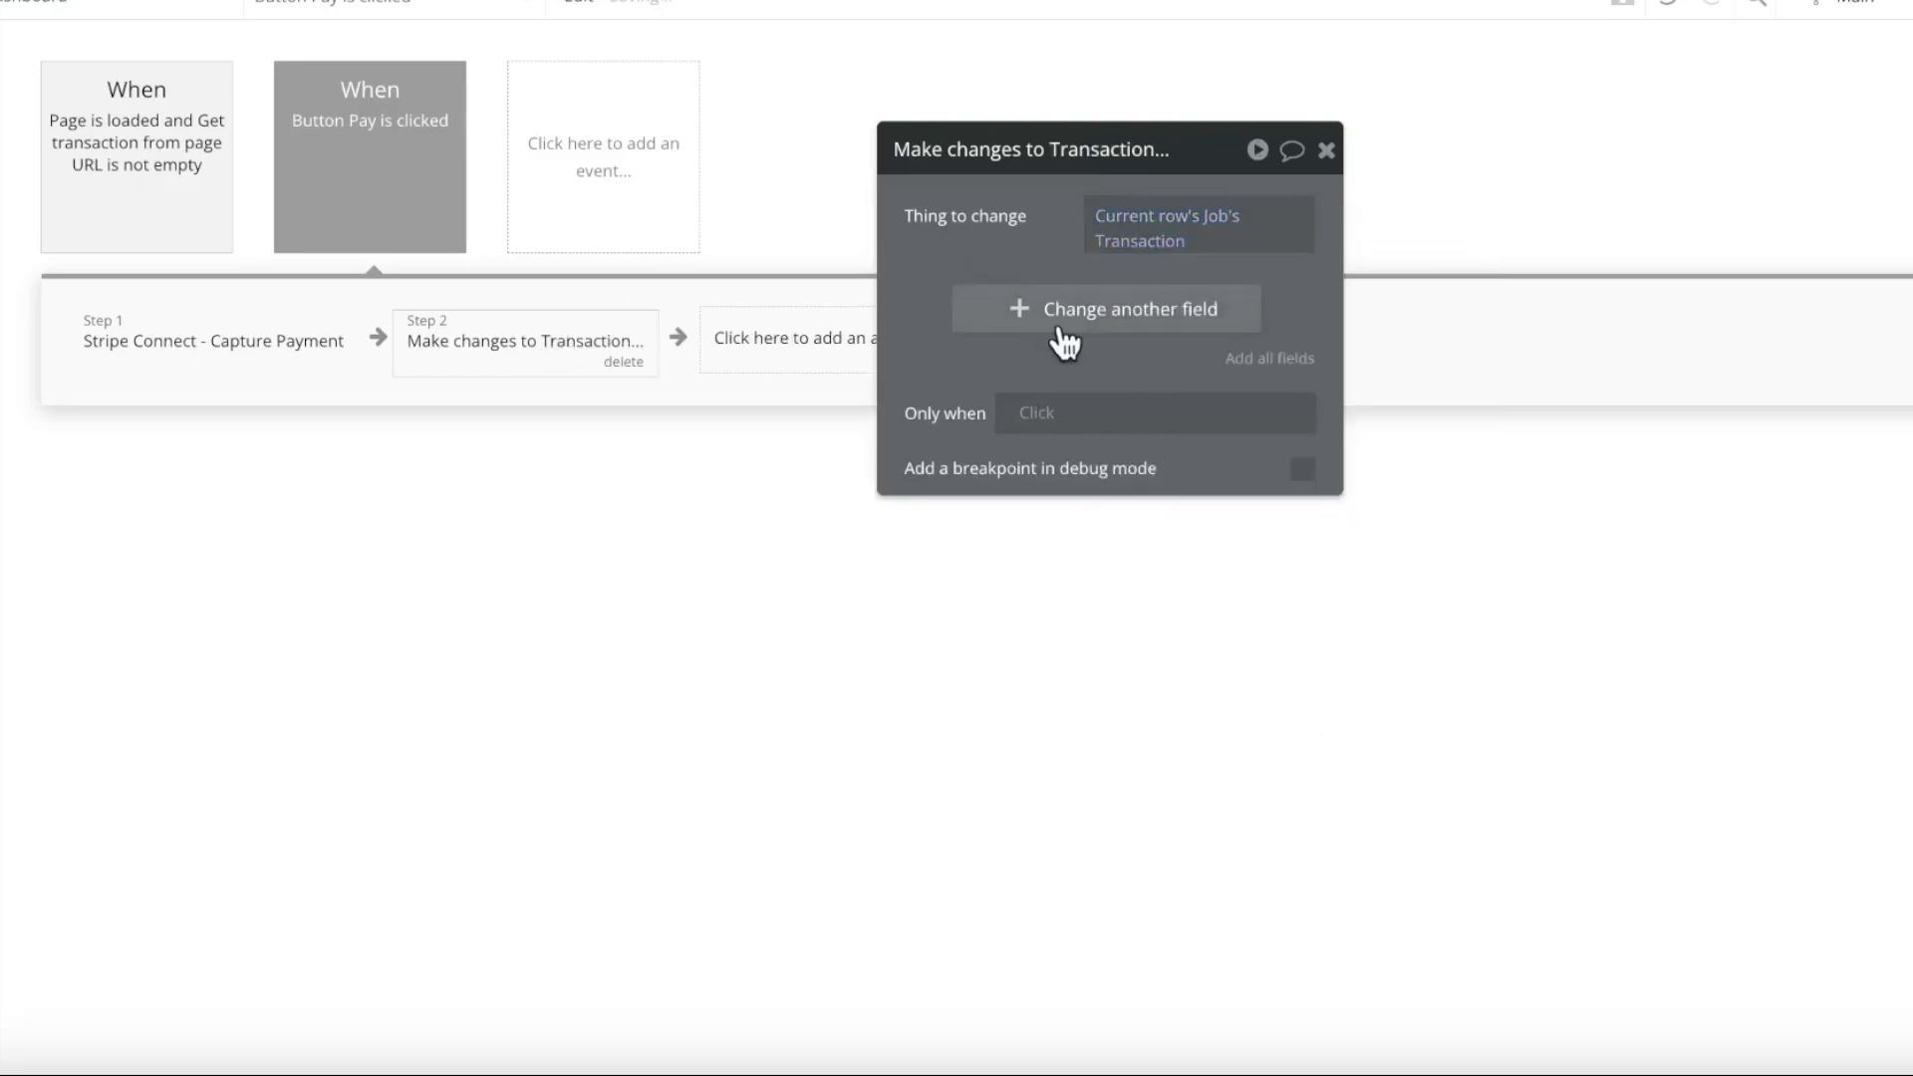
Add the Payment Intent Status field to the transaction changes and source it from the Stripe Connect - Get Payment Details API call
left_click(962, 301)
left_click(1007, 459)
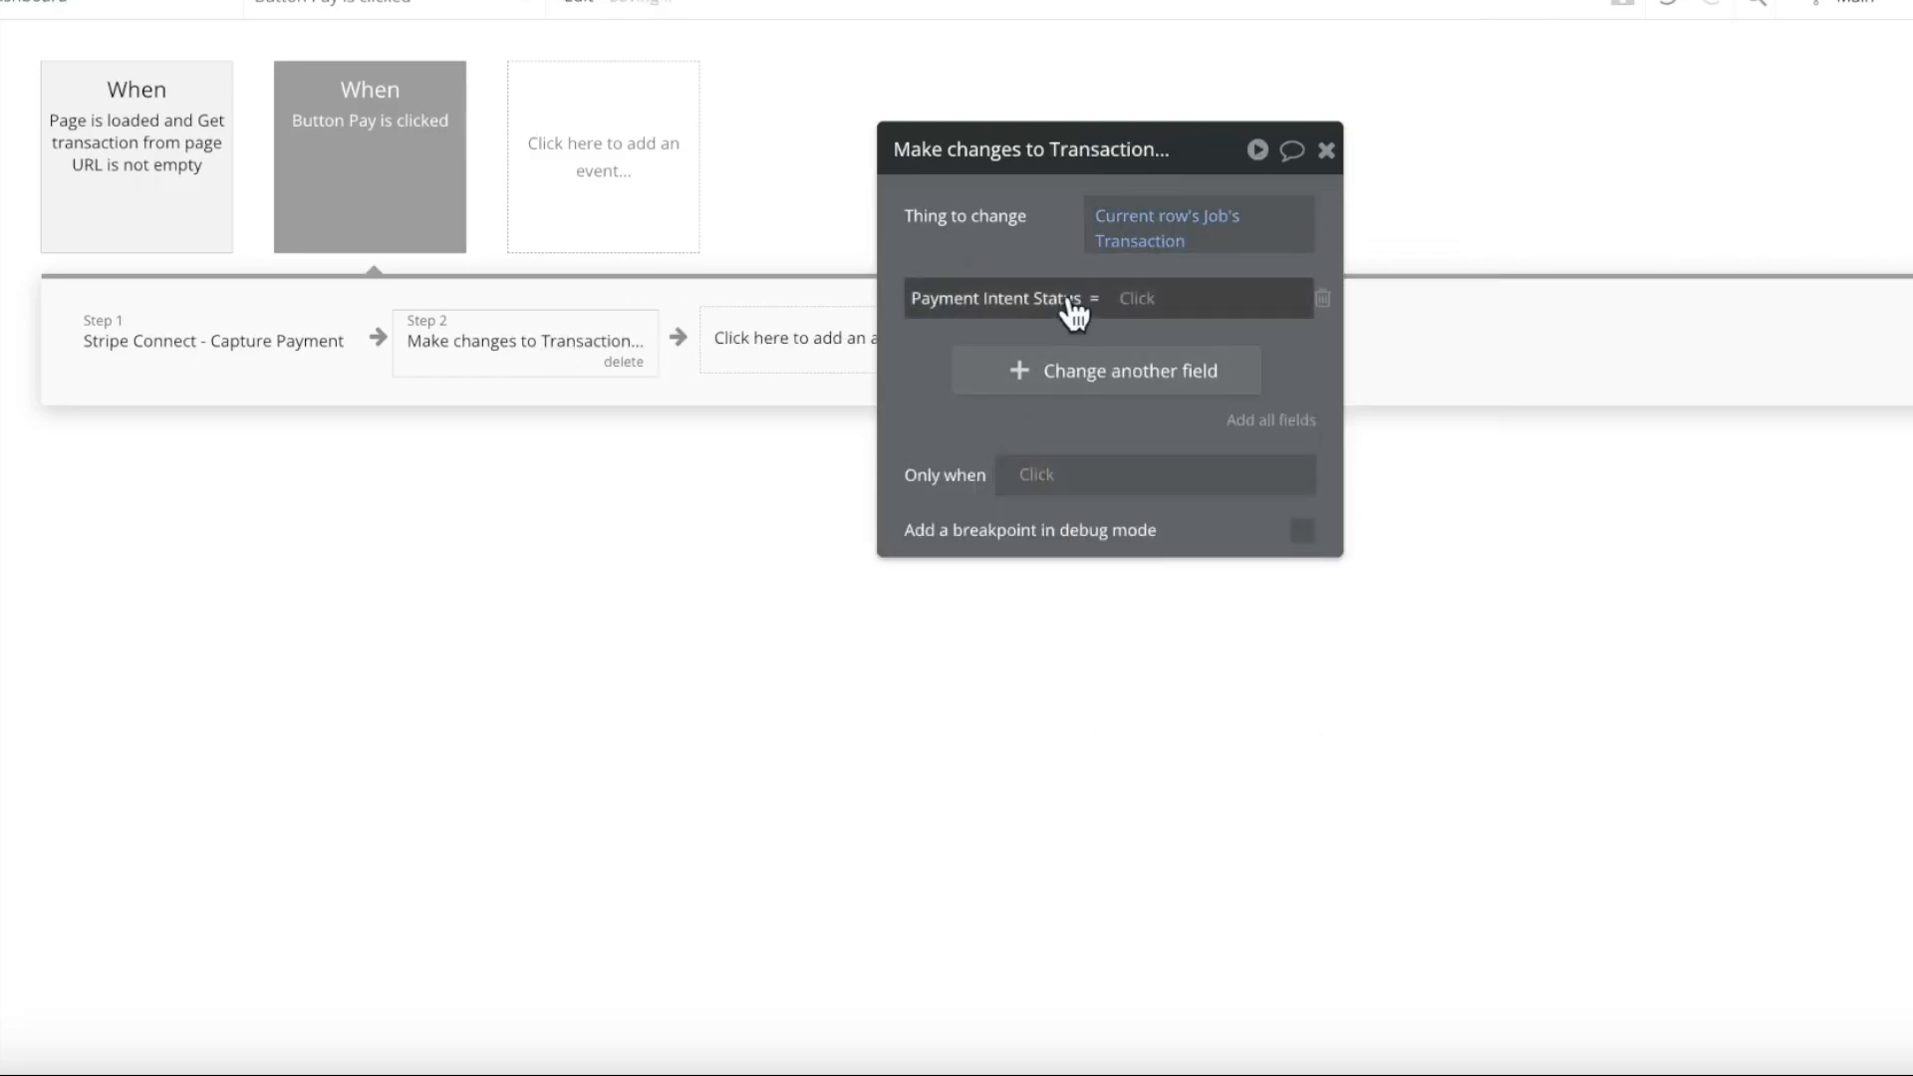
left_click(1143, 291)
type("get")
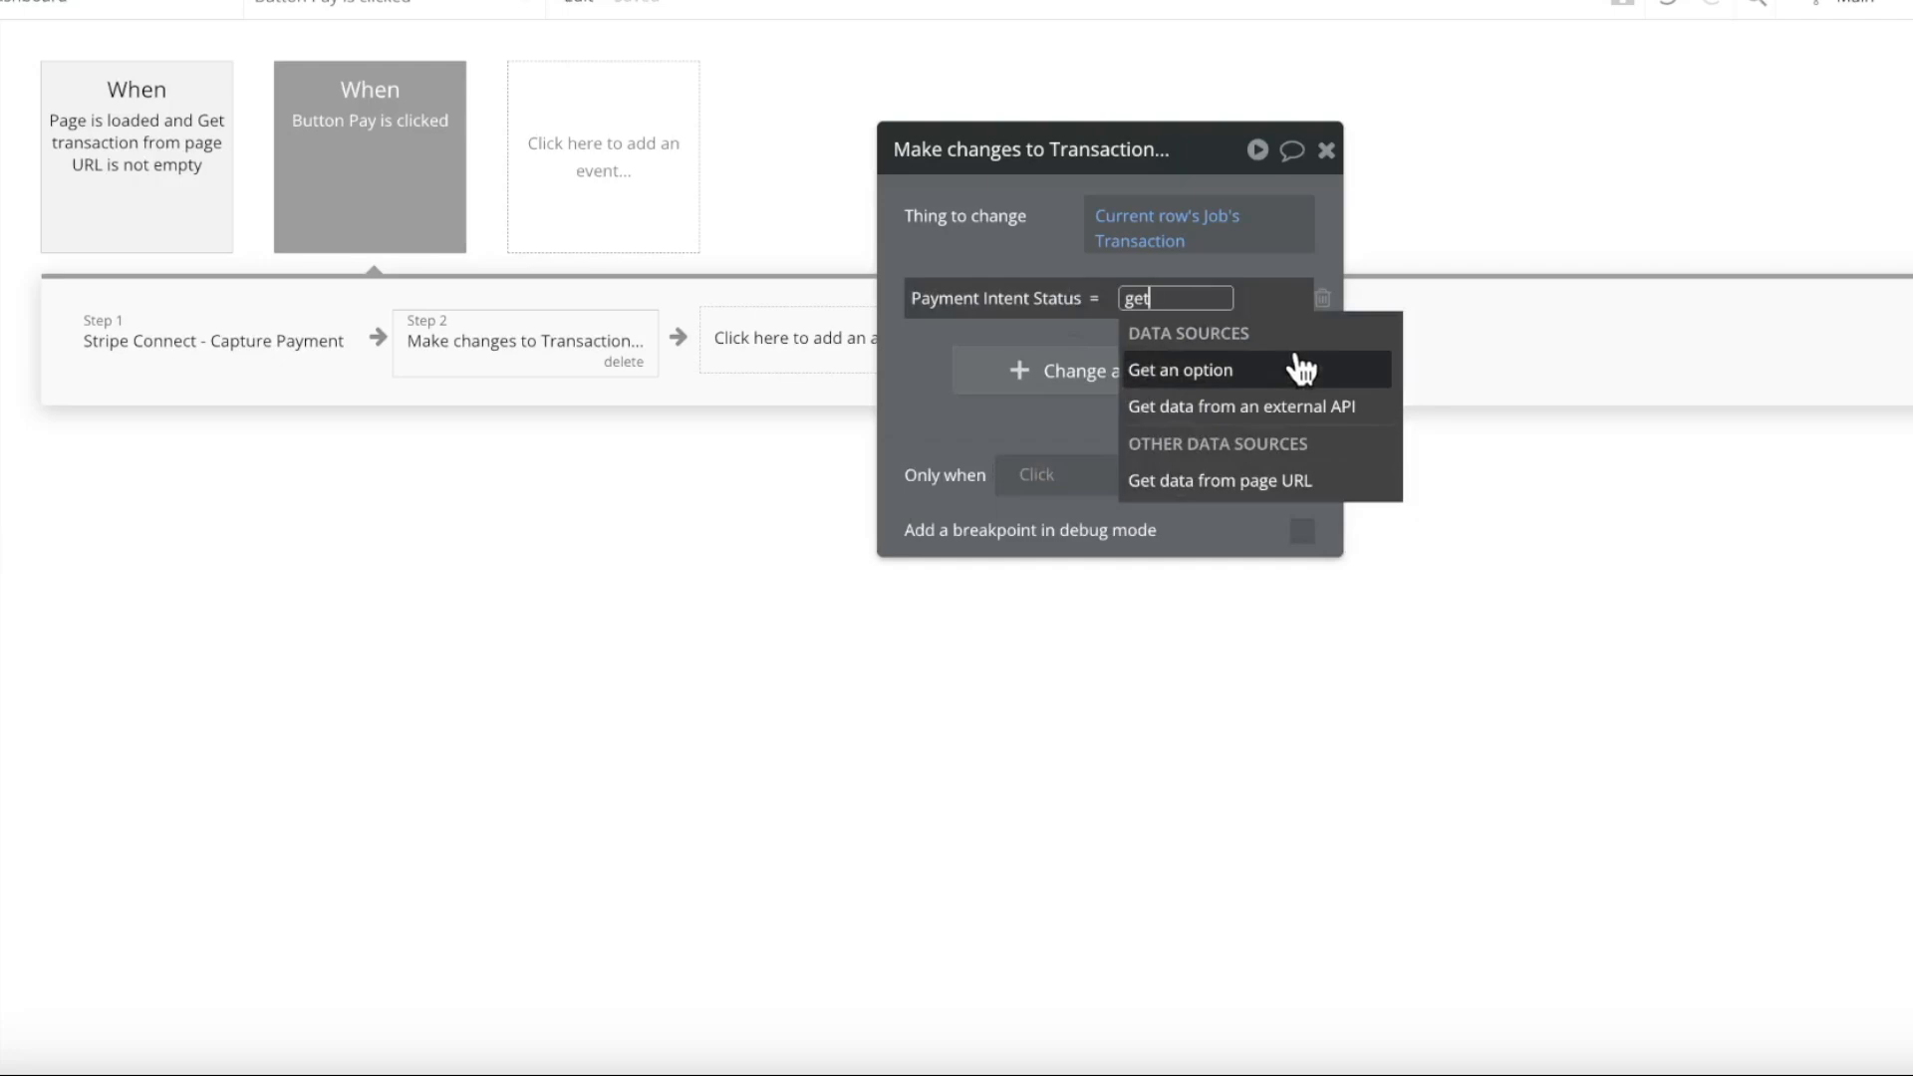
left_click(1319, 408)
left_click(754, 208)
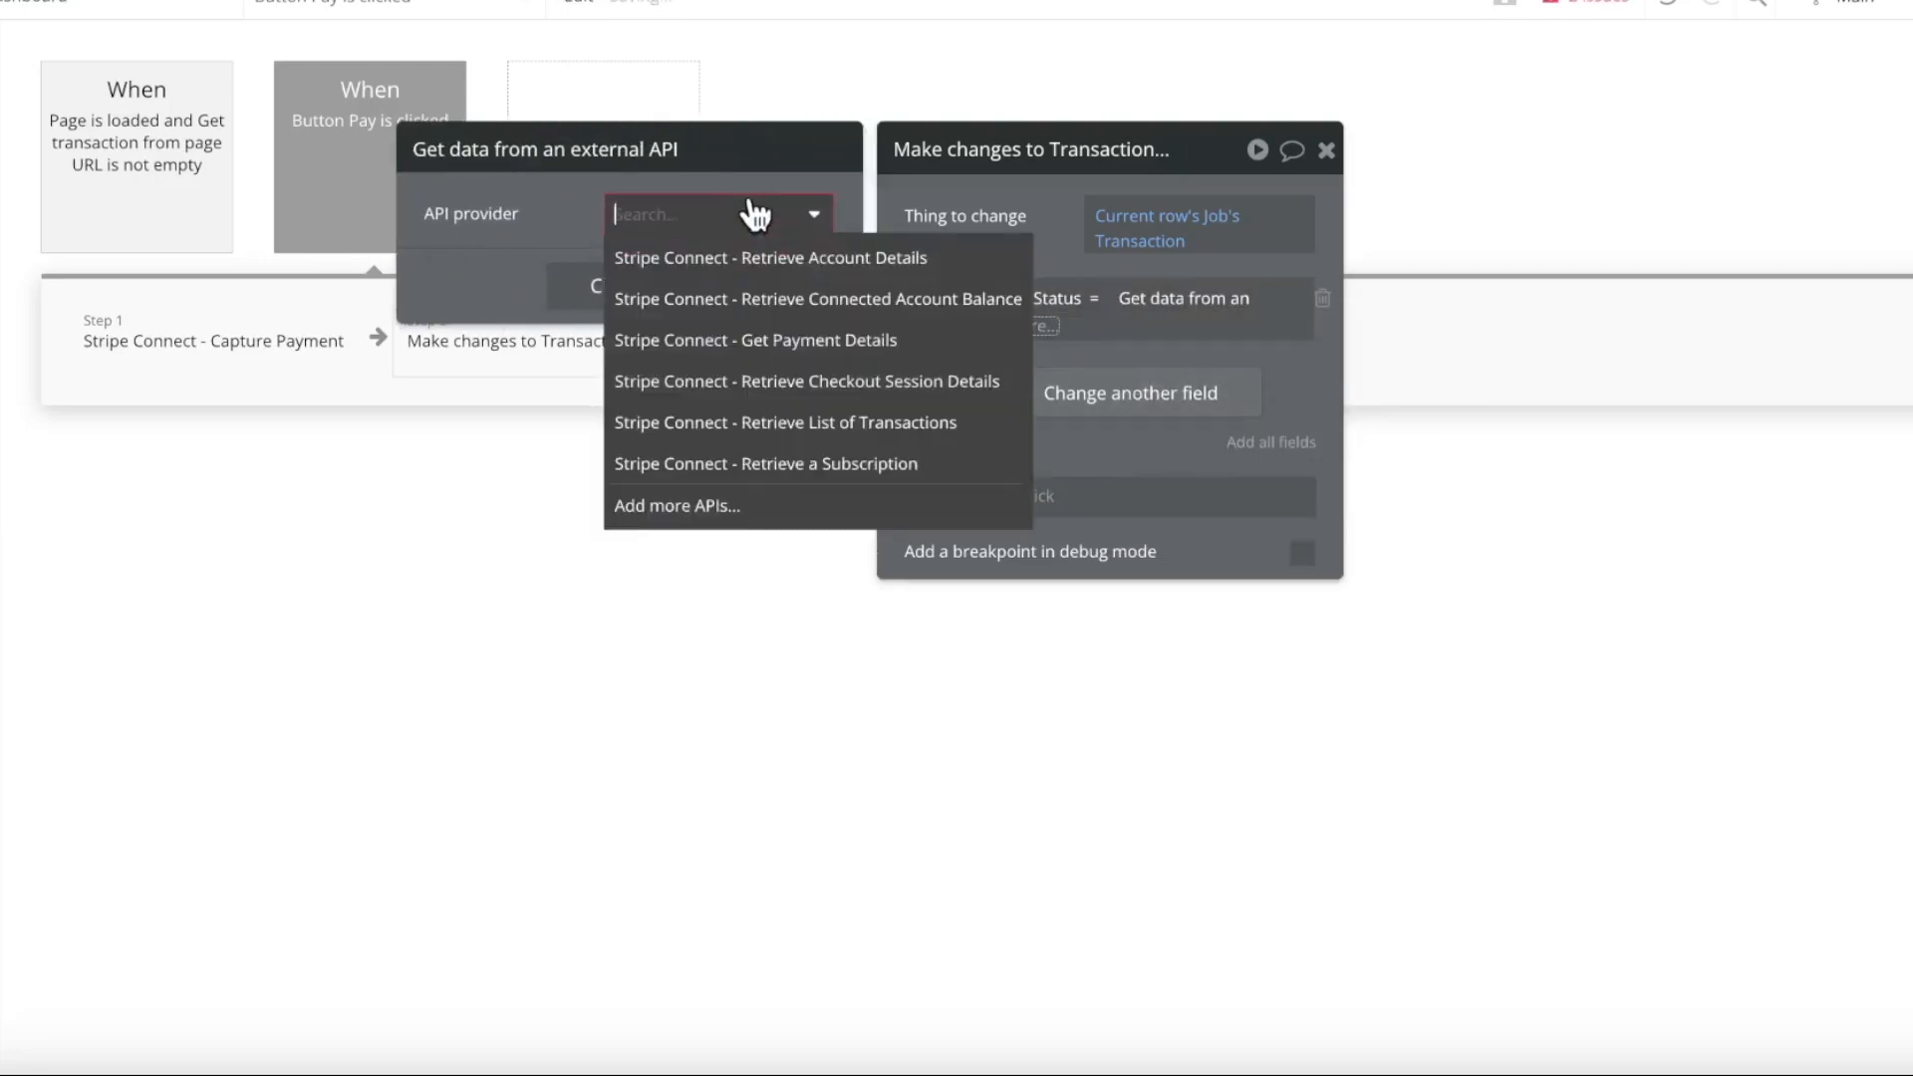
left_click(797, 340)
Set the payment_intent parameter of Get Payment Details to This Transaction's Payment Intent ID
left_click(817, 269)
left_click(882, 271)
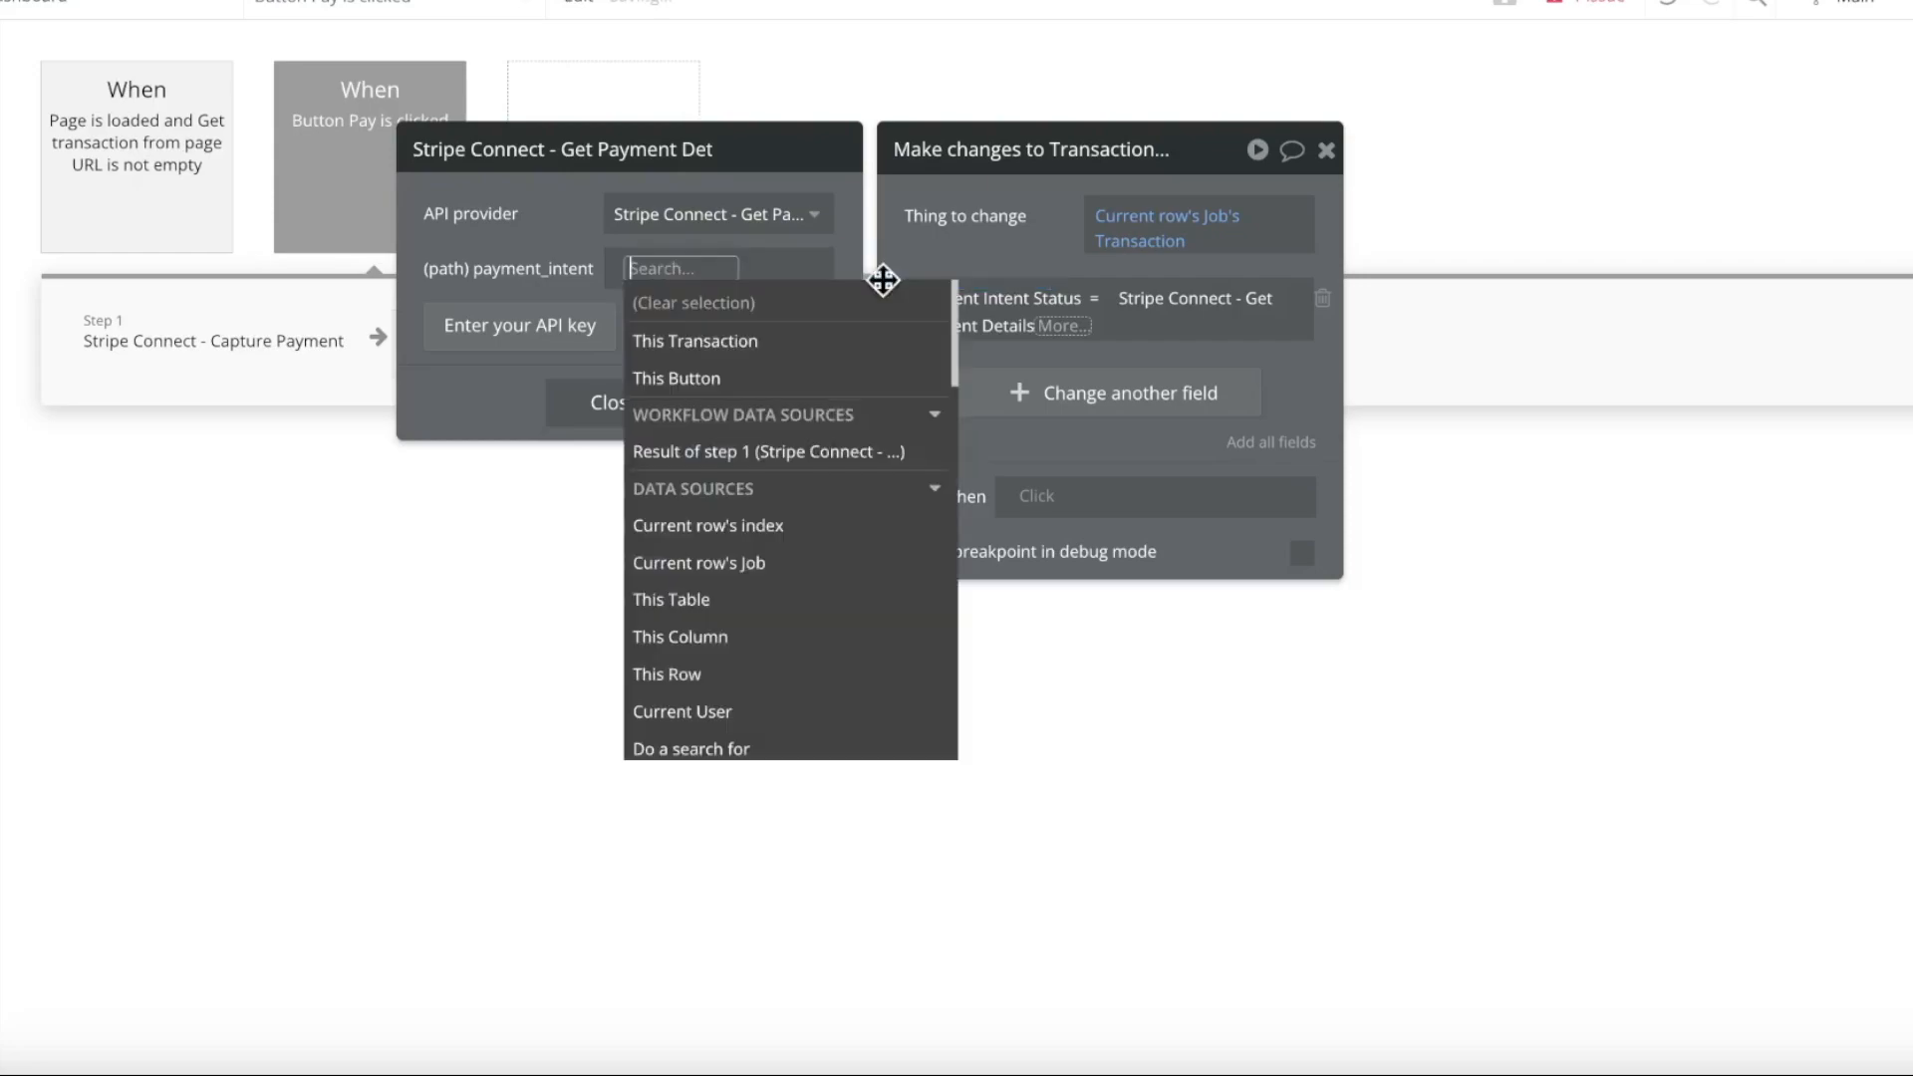
left_click(831, 344)
left_click(857, 548)
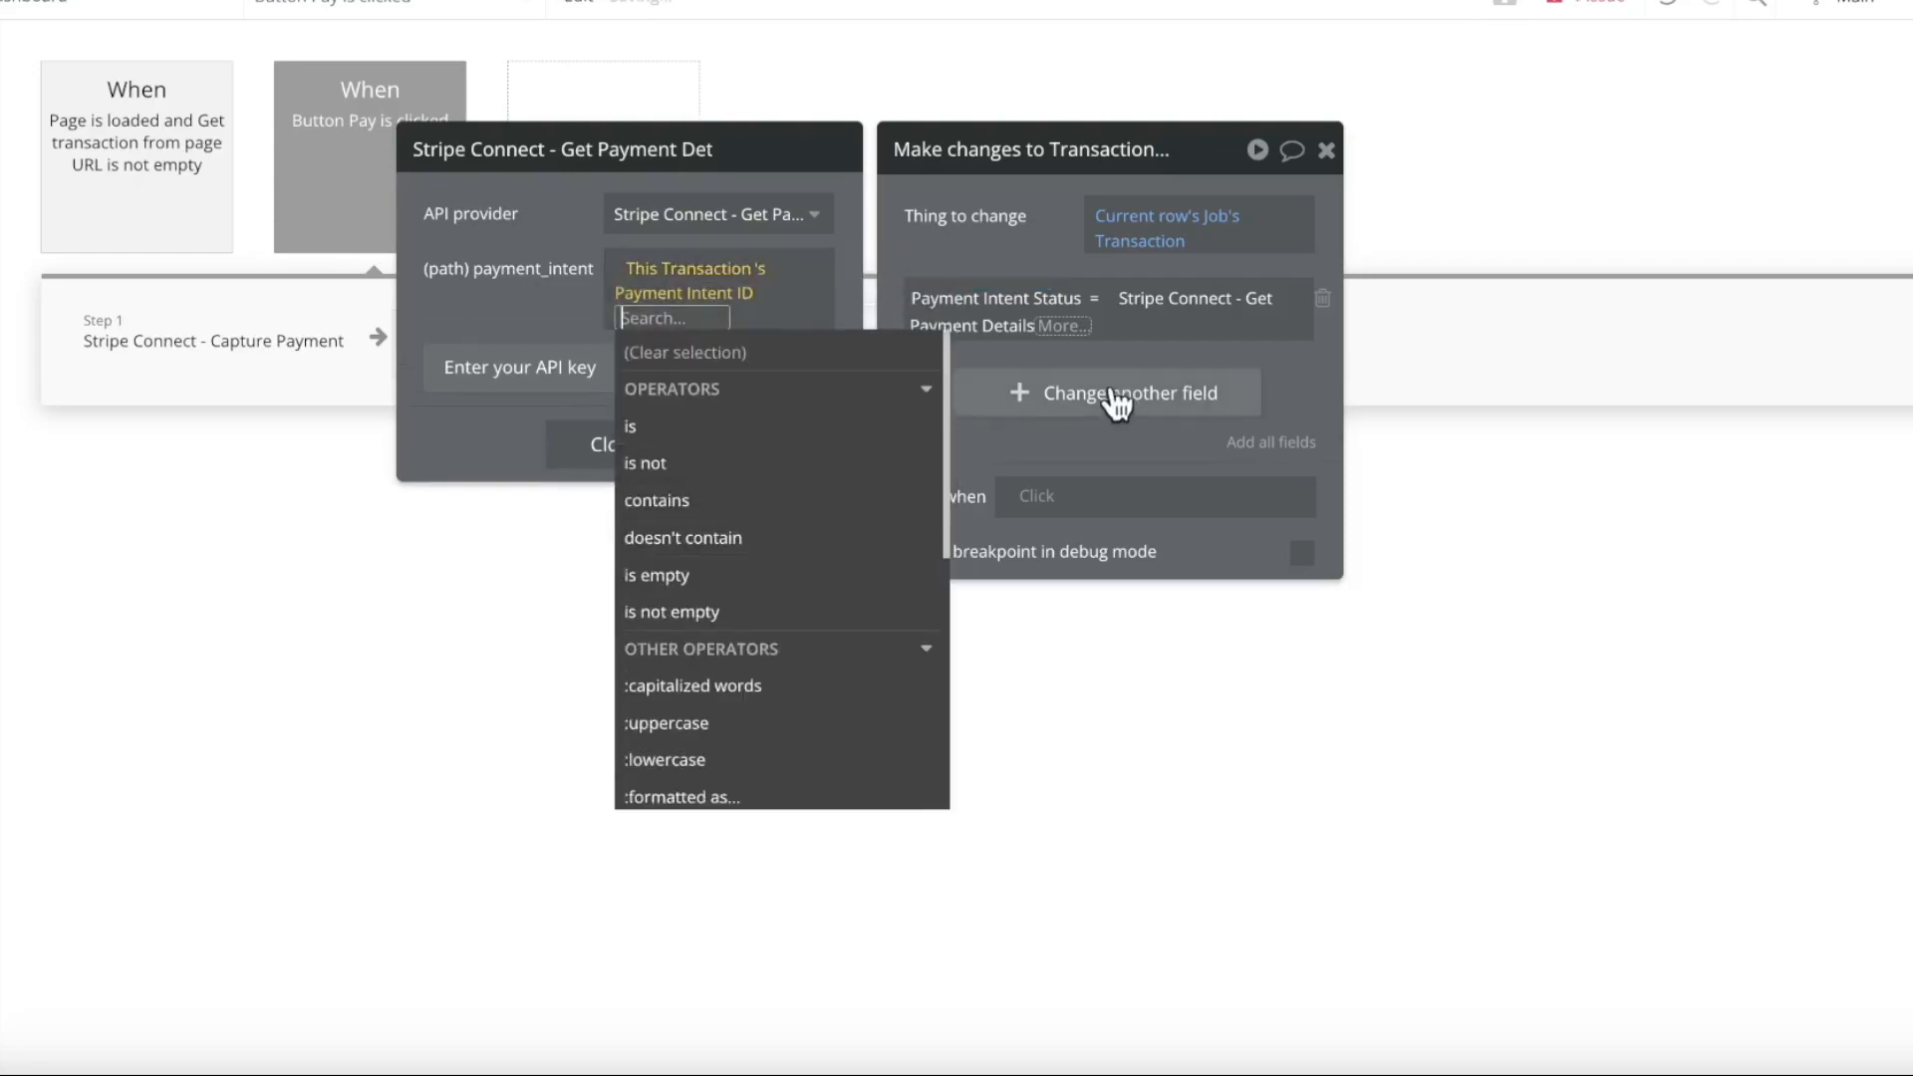
Complete the Payment Intent Status value with the payment details' status field, and return to the dashboard preview
left_click(1069, 339)
type("sta")
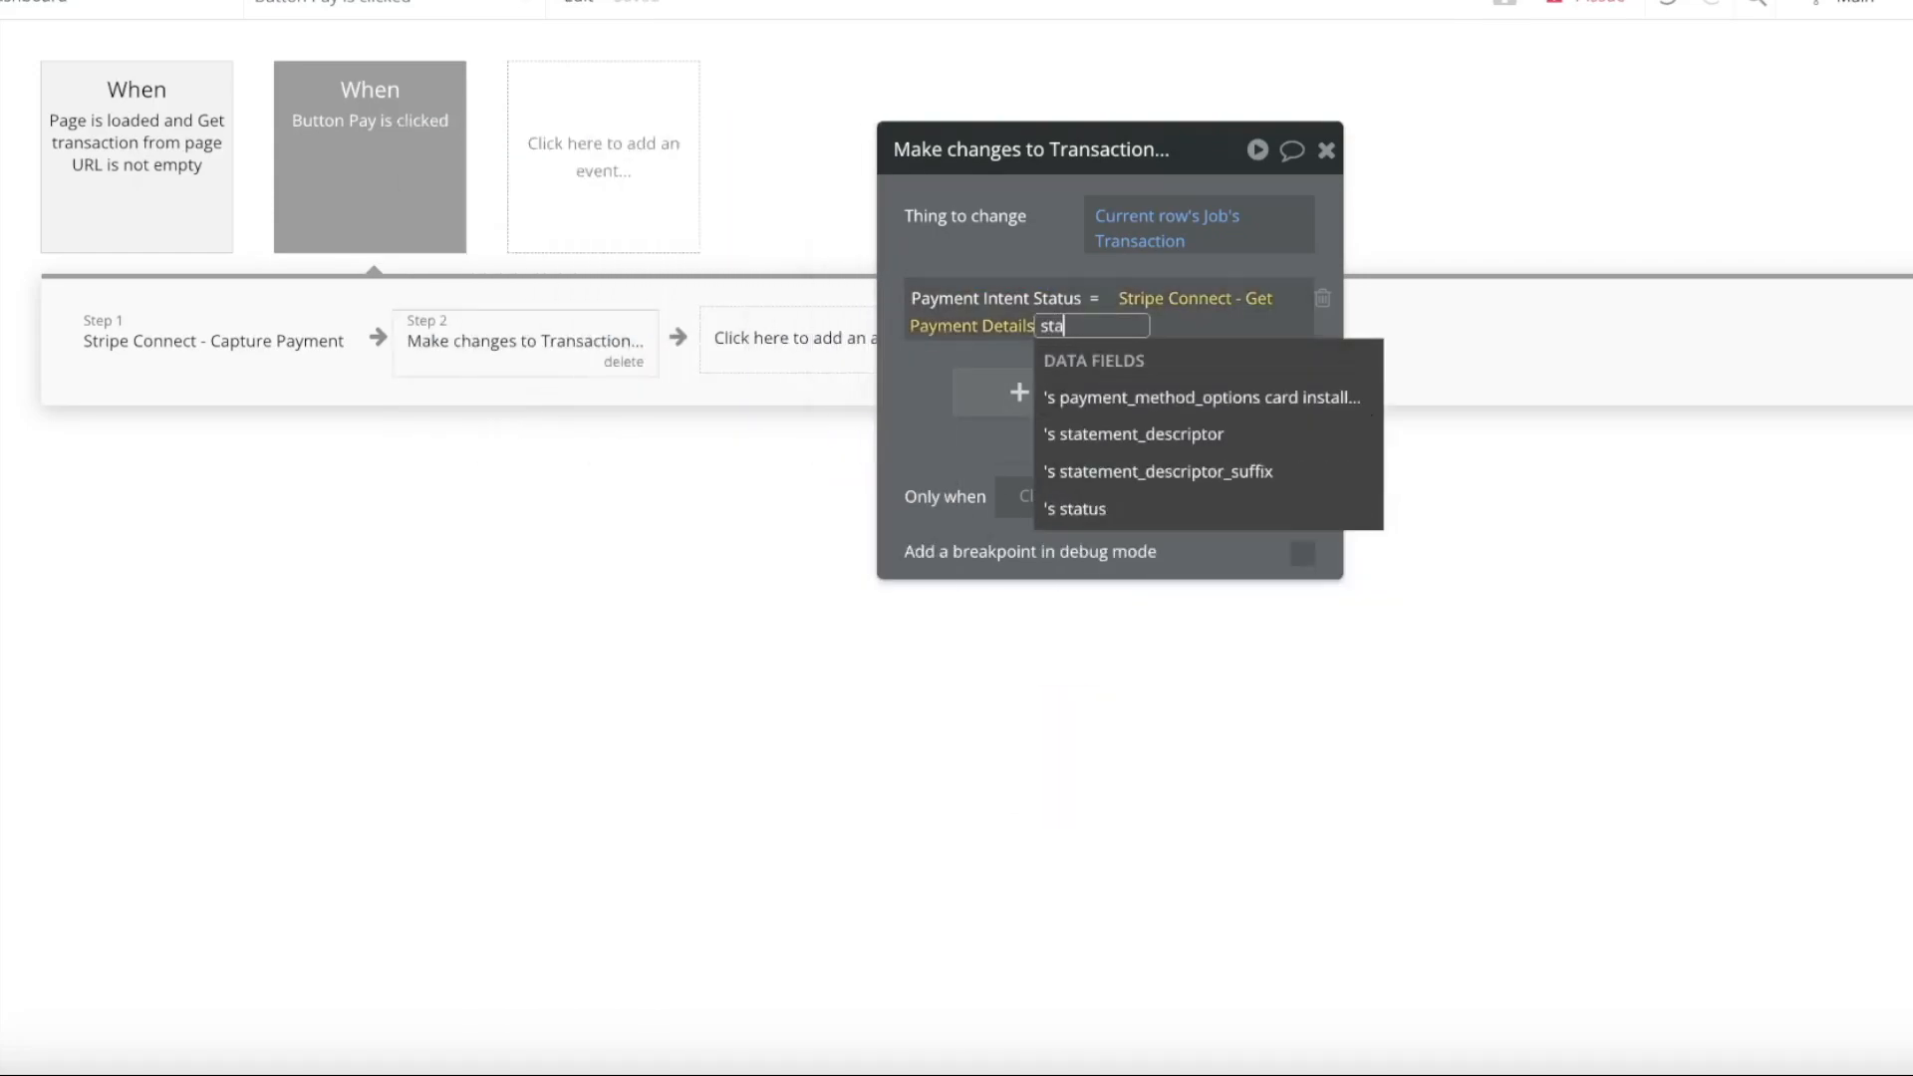
left_click(1118, 506)
left_click(952, 448)
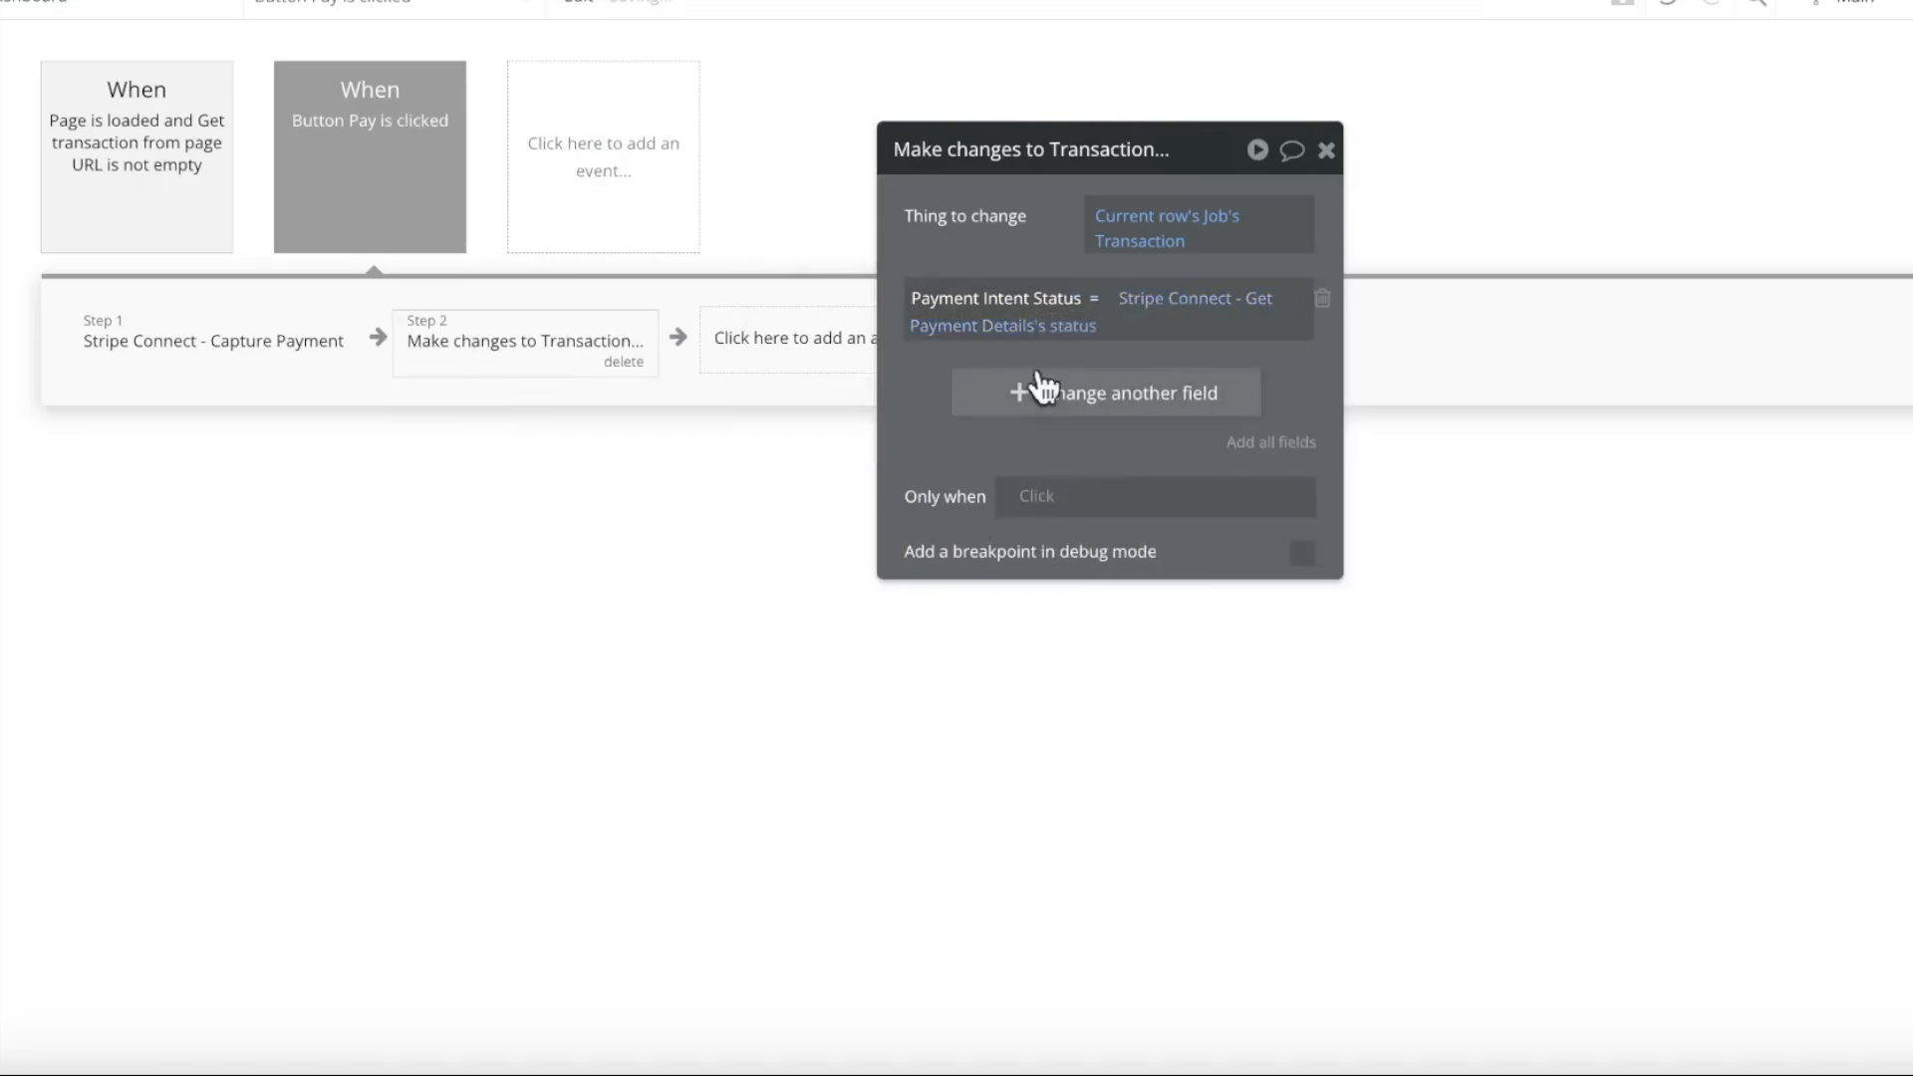
left_click(1326, 151)
left_click(954, 37)
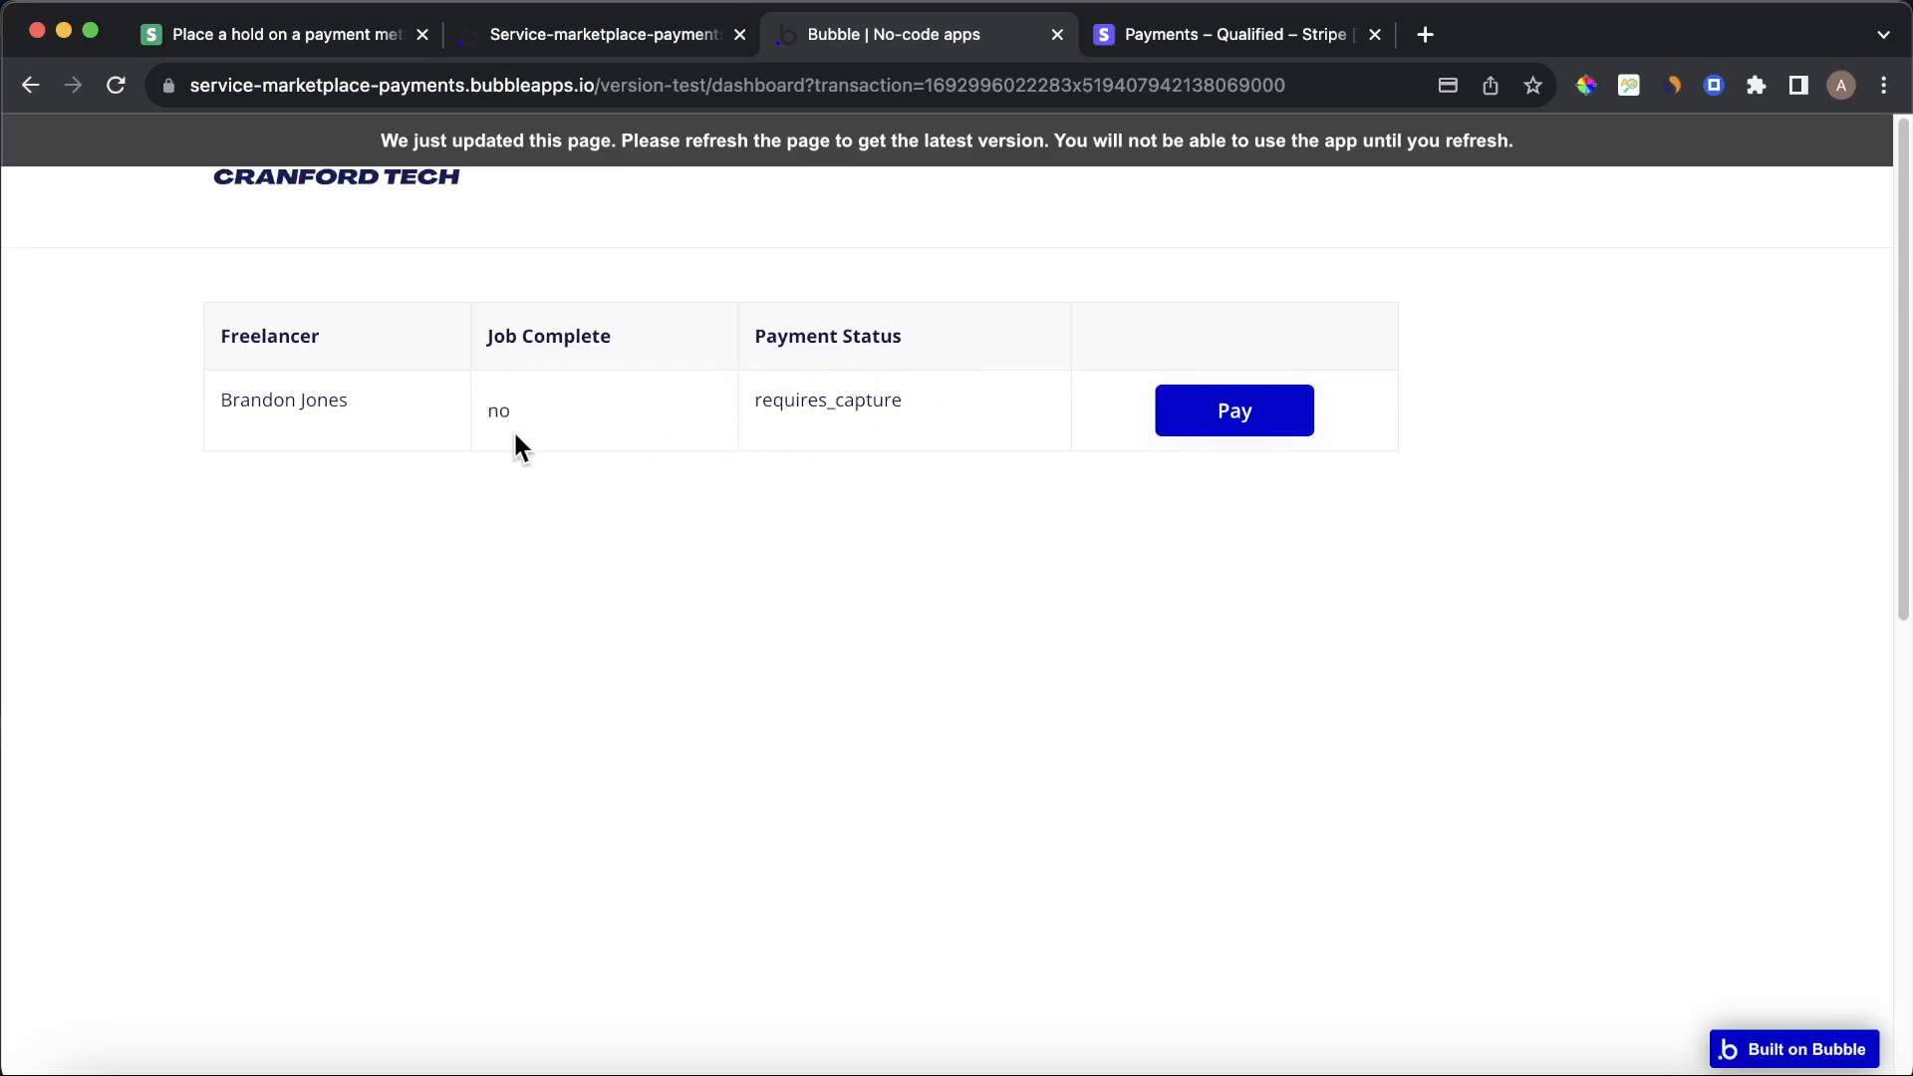
Add a Make changes to thing action as the Pay workflow's third step, with Current row's Job as the thing to change
left_click(618, 50)
left_click(737, 436)
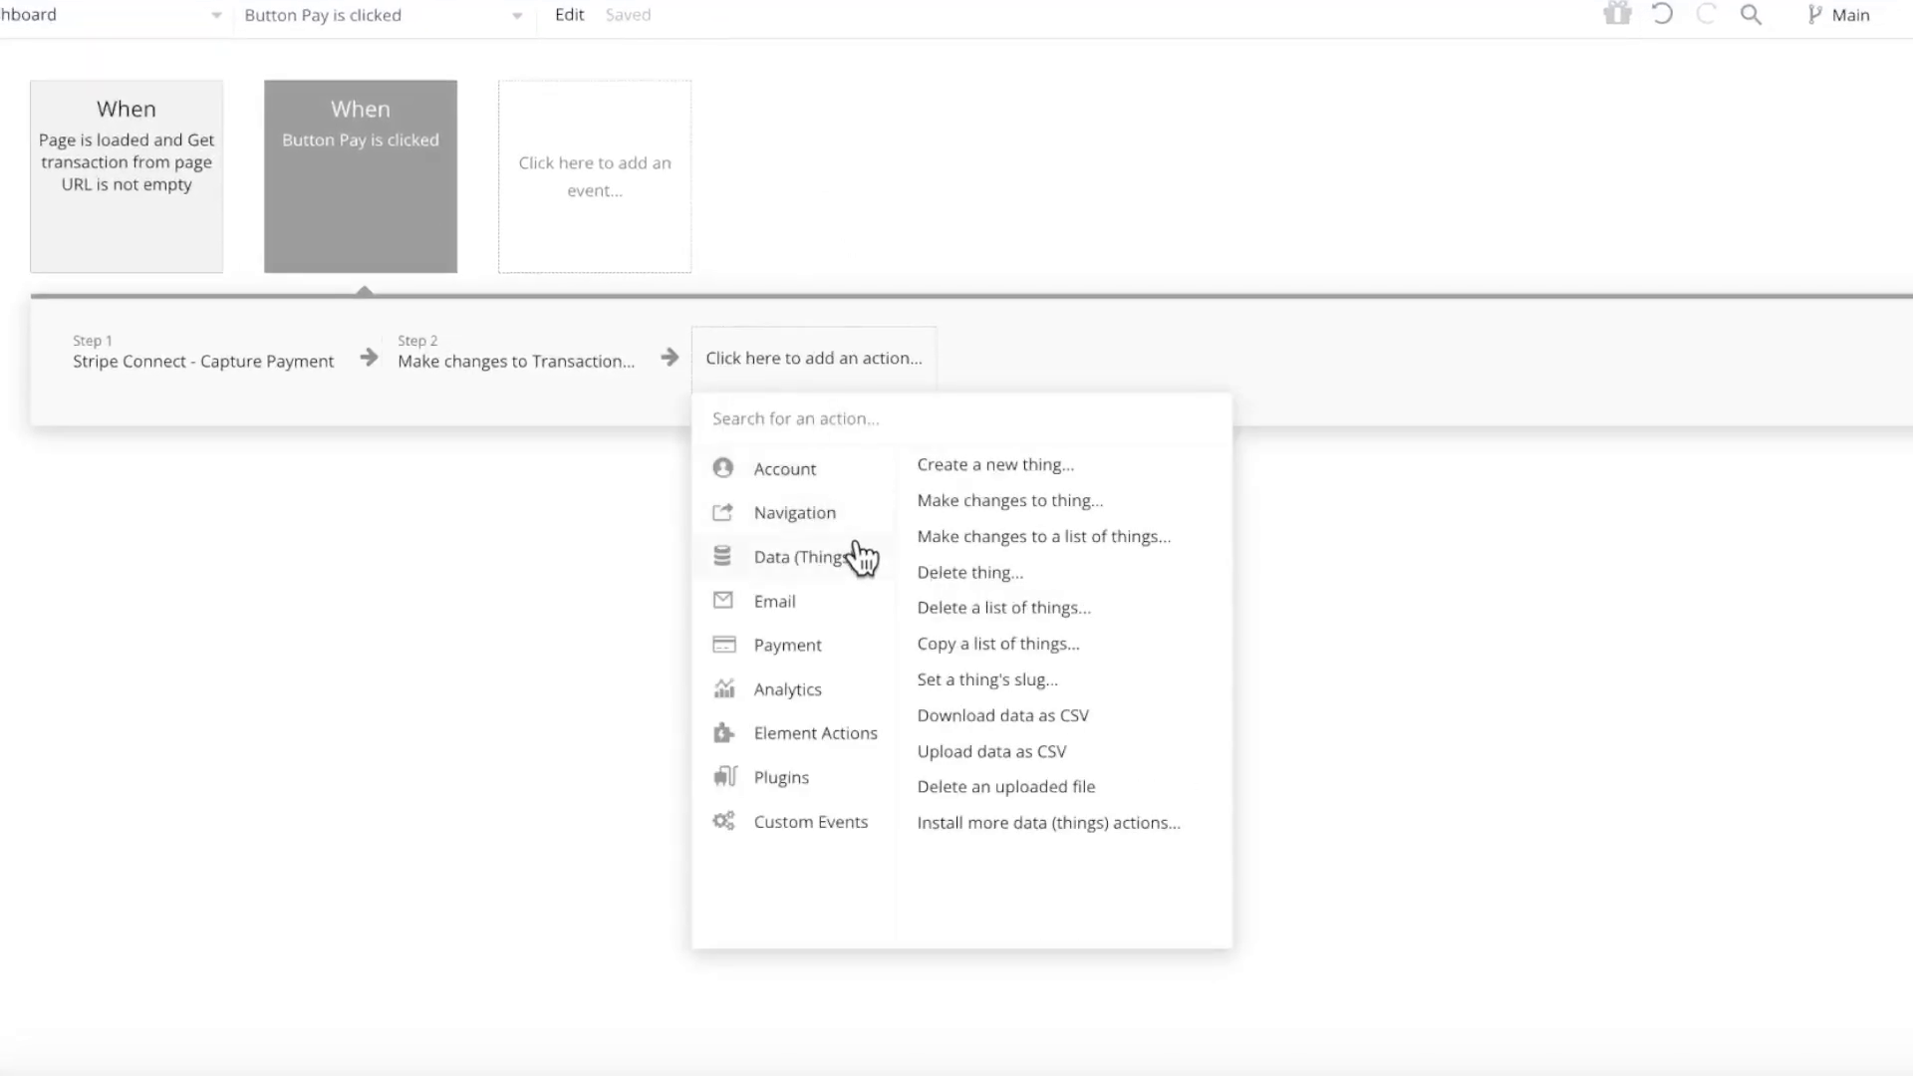
left_click(1075, 499)
left_click(1116, 233)
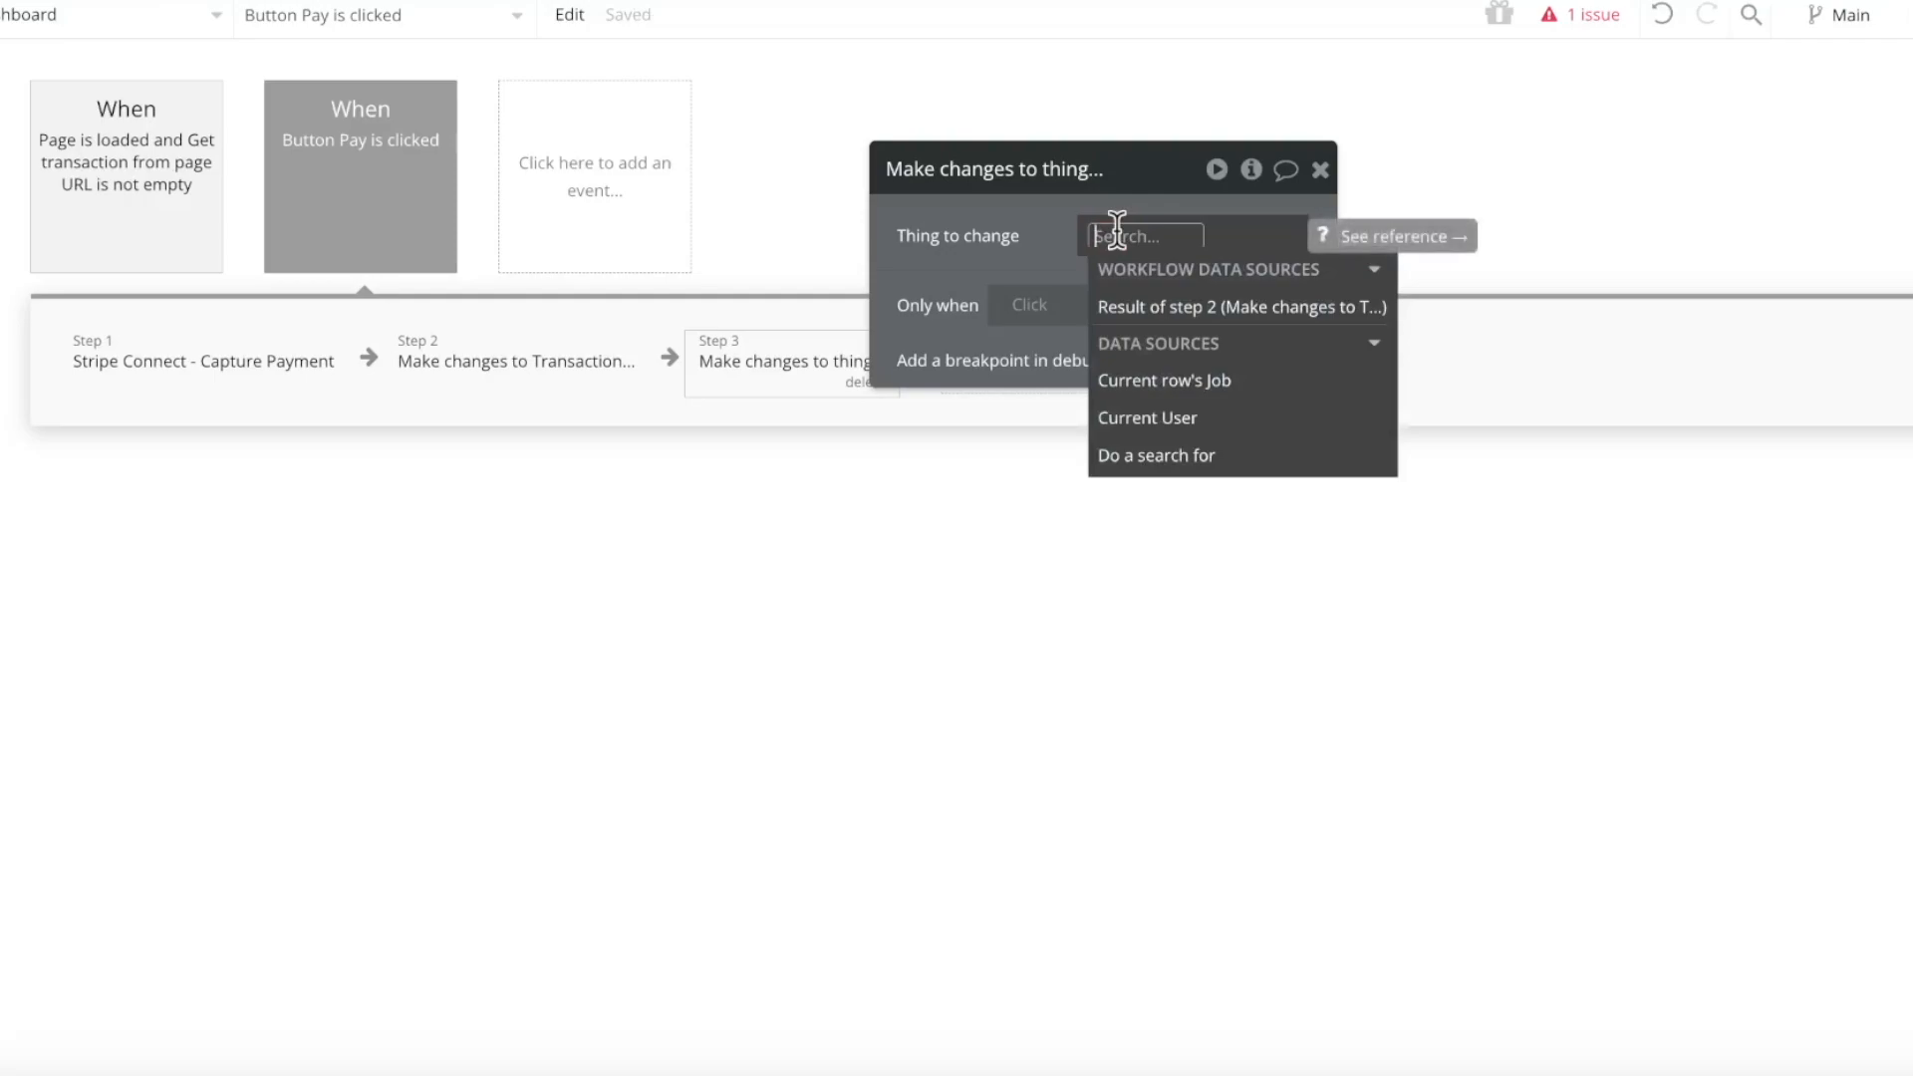
left_click(1198, 382)
left_click(1258, 538)
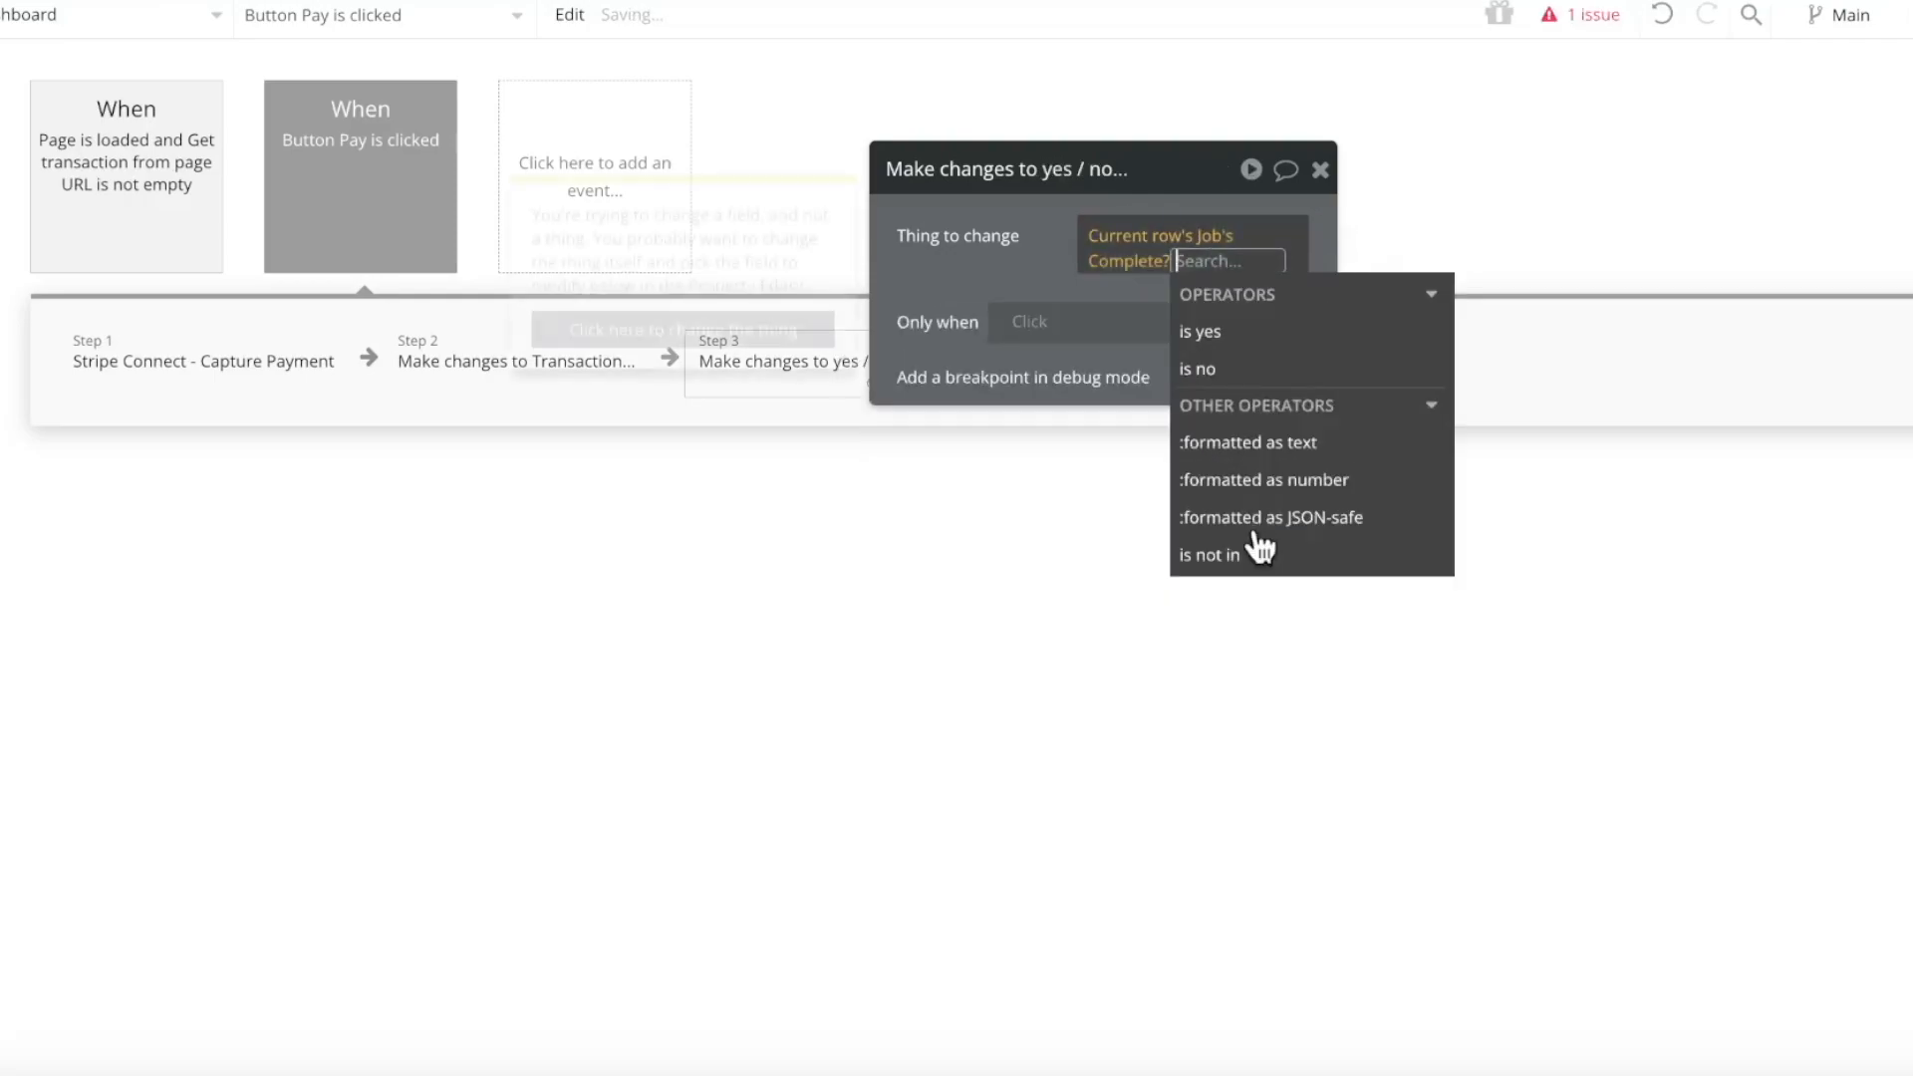
left_click(1268, 331)
left_click(1020, 266)
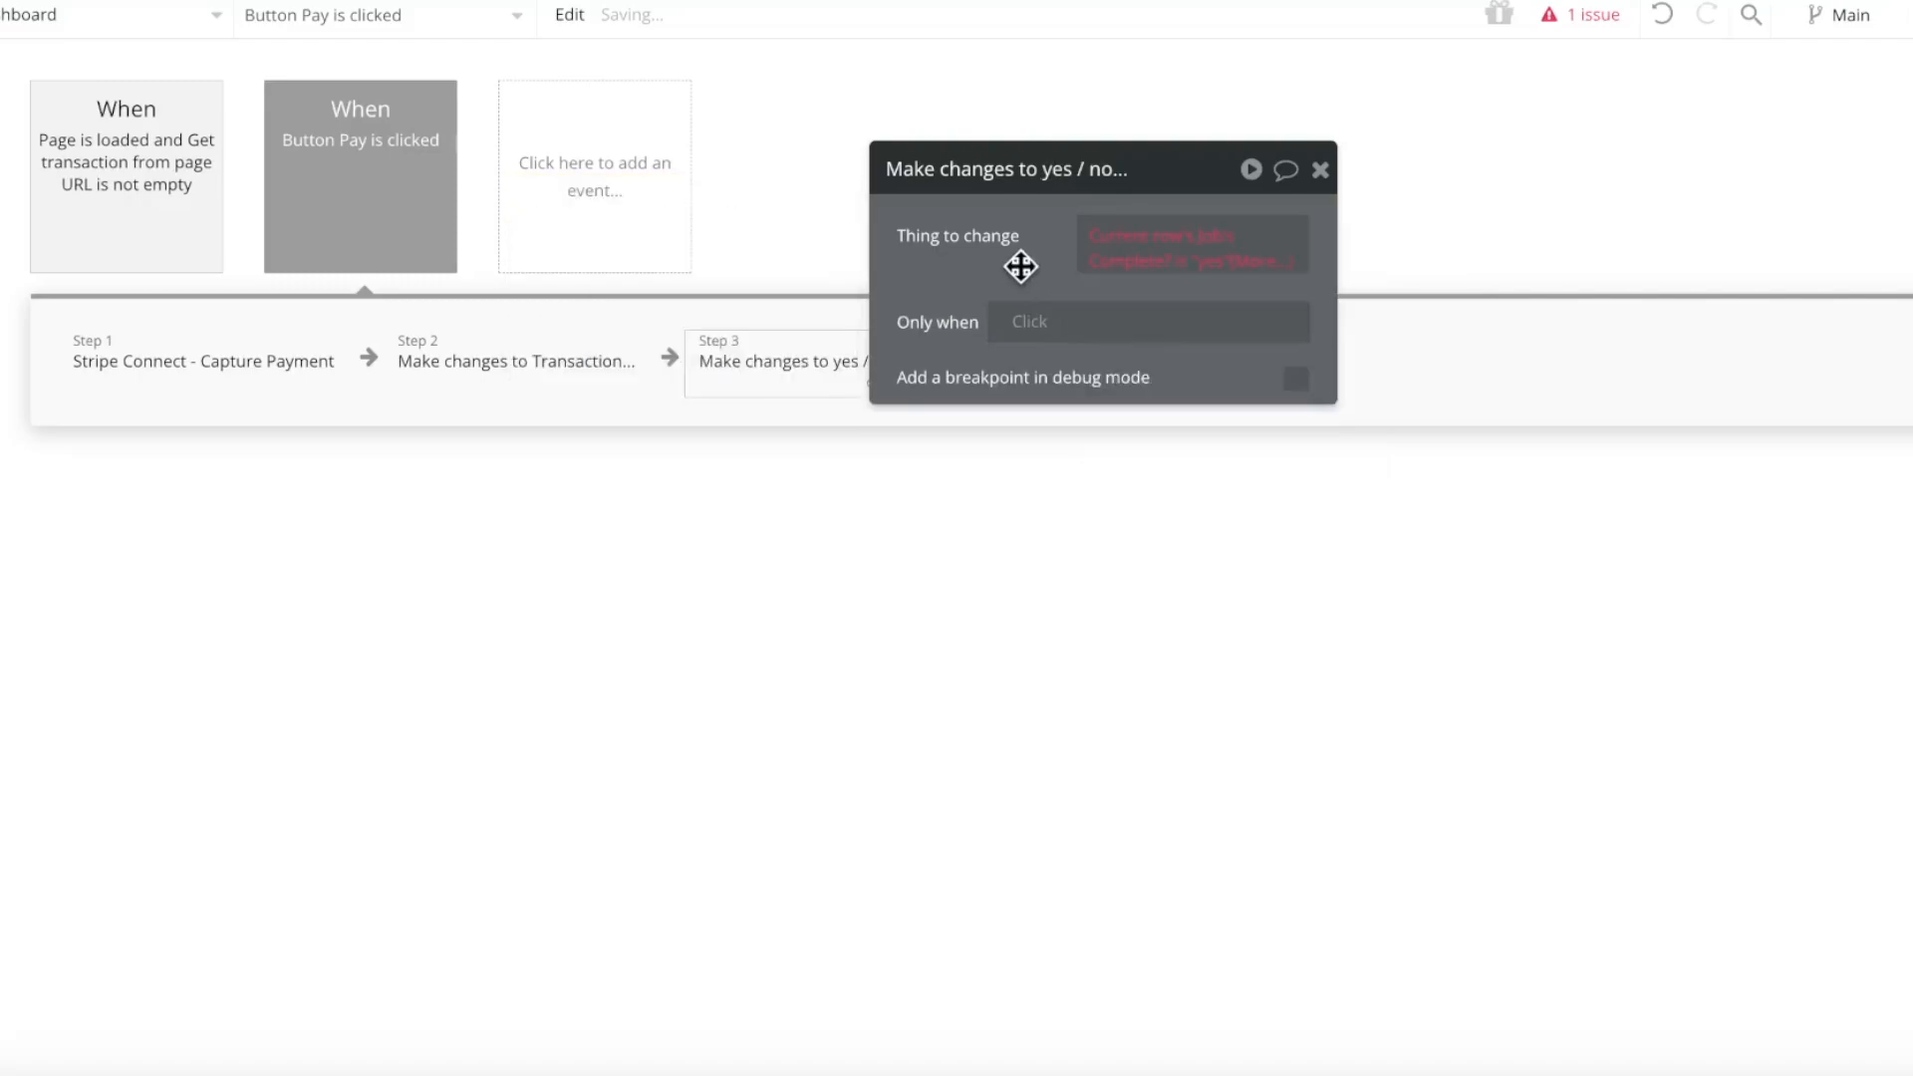
left_click(1247, 281)
key("BackSpace")
key("BackSpace")
key("BackSpace")
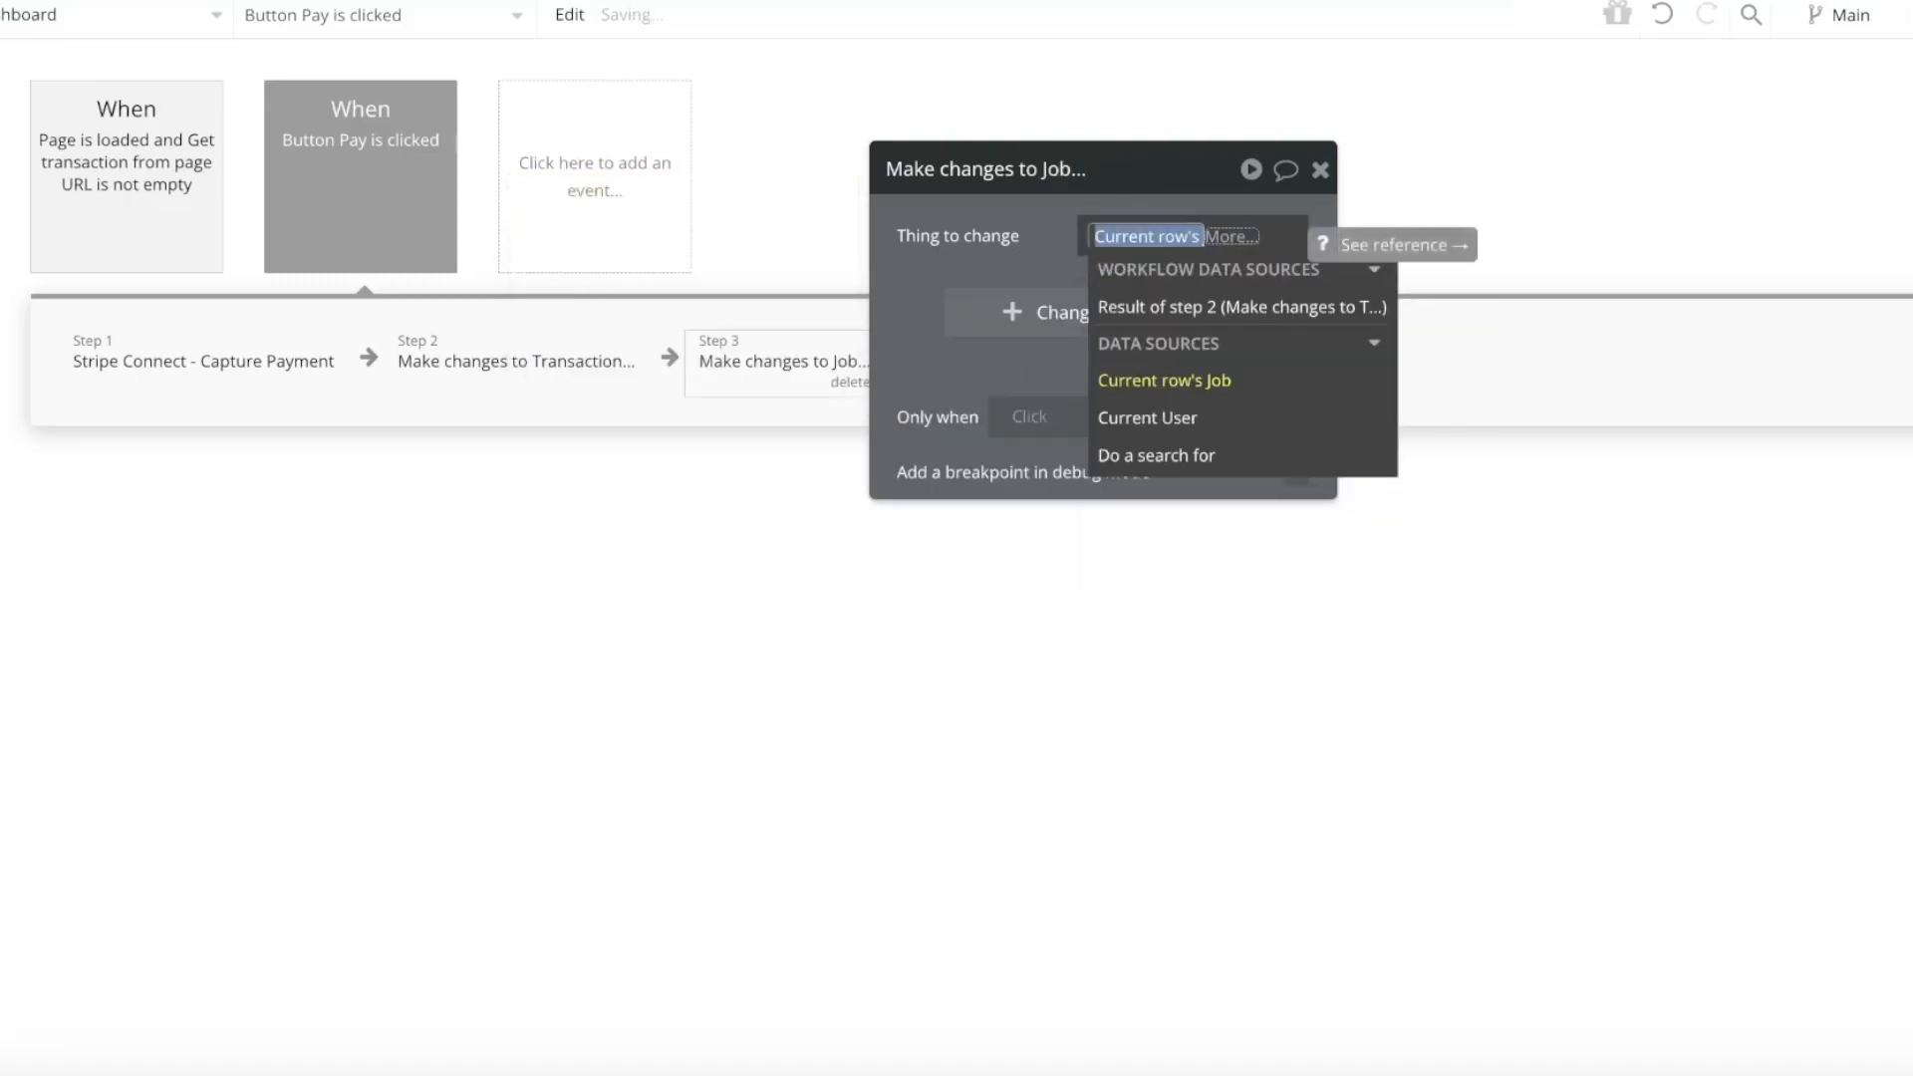
left_click(996, 243)
Add the Complete? field to the job changes and set it to "yes"
left_click(1061, 312)
left_click(951, 316)
left_click(1011, 375)
left_click(1039, 301)
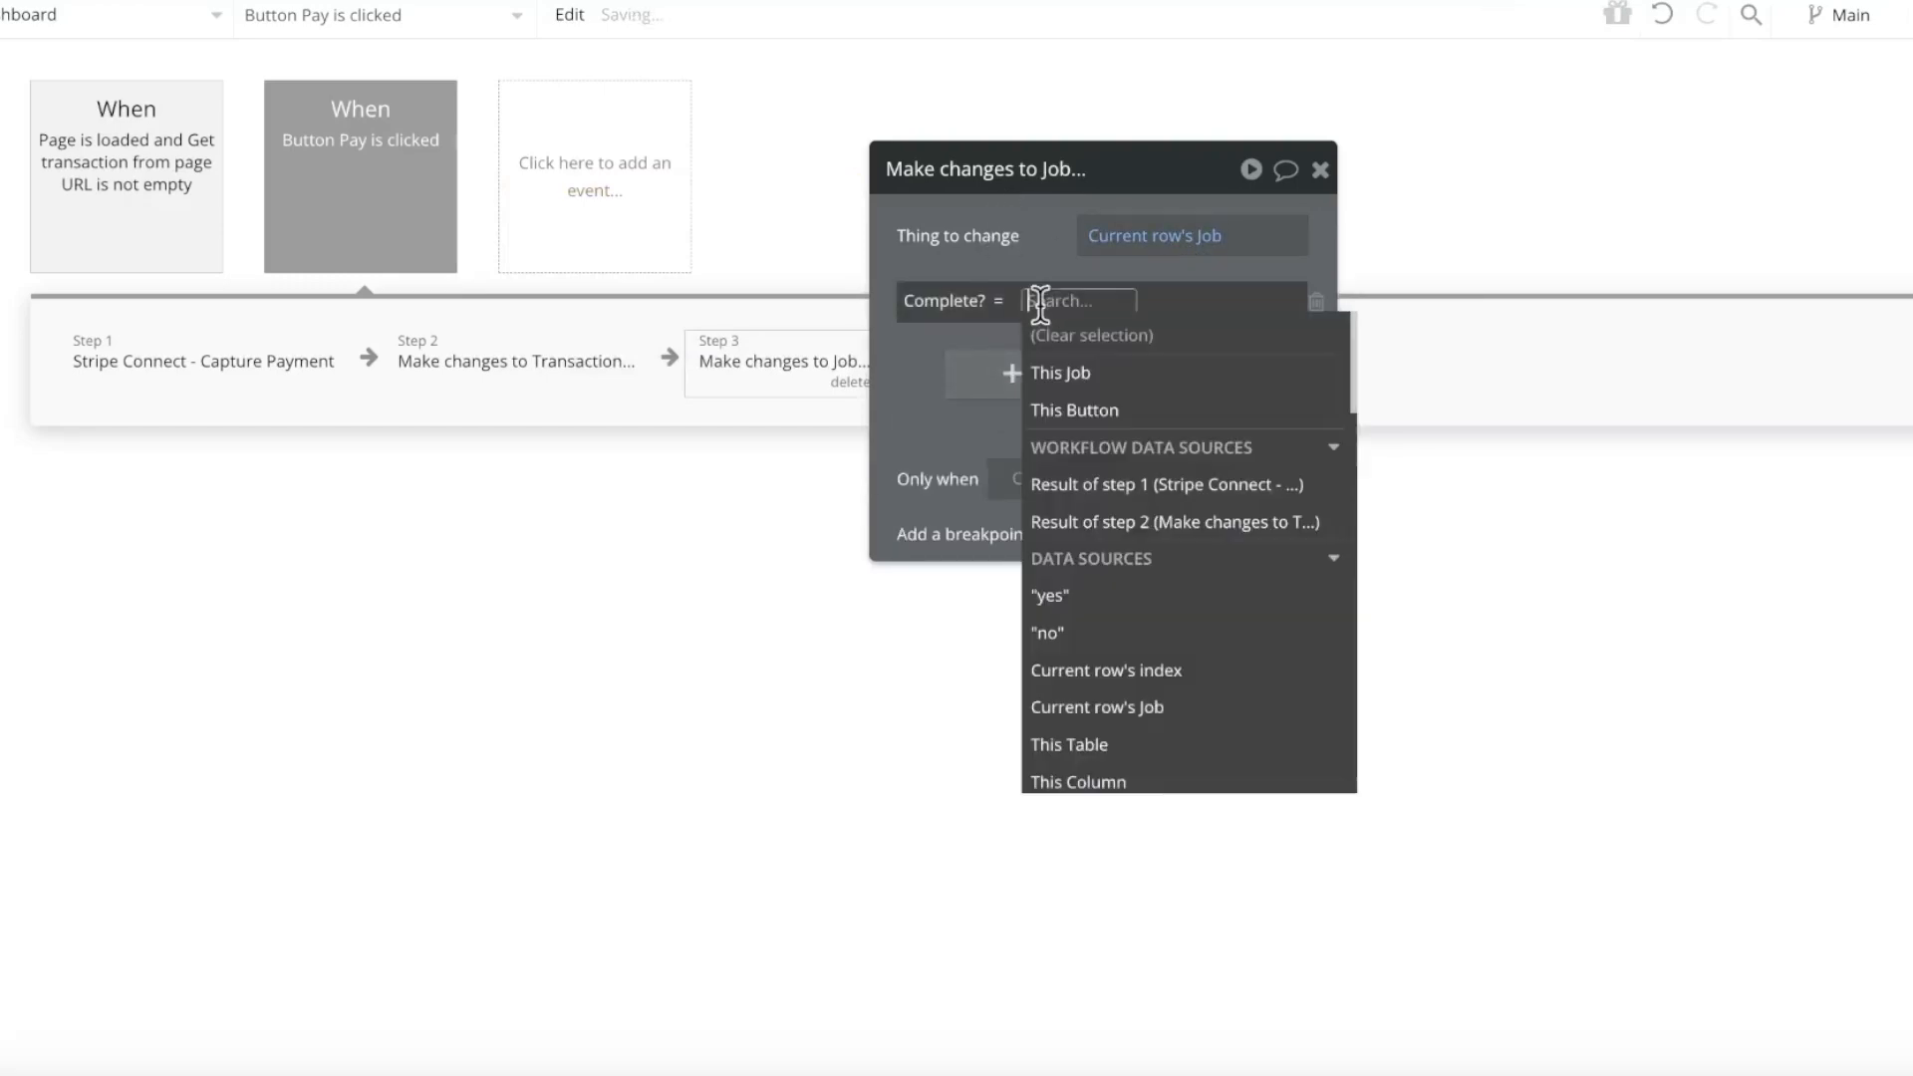
left_click(1144, 594)
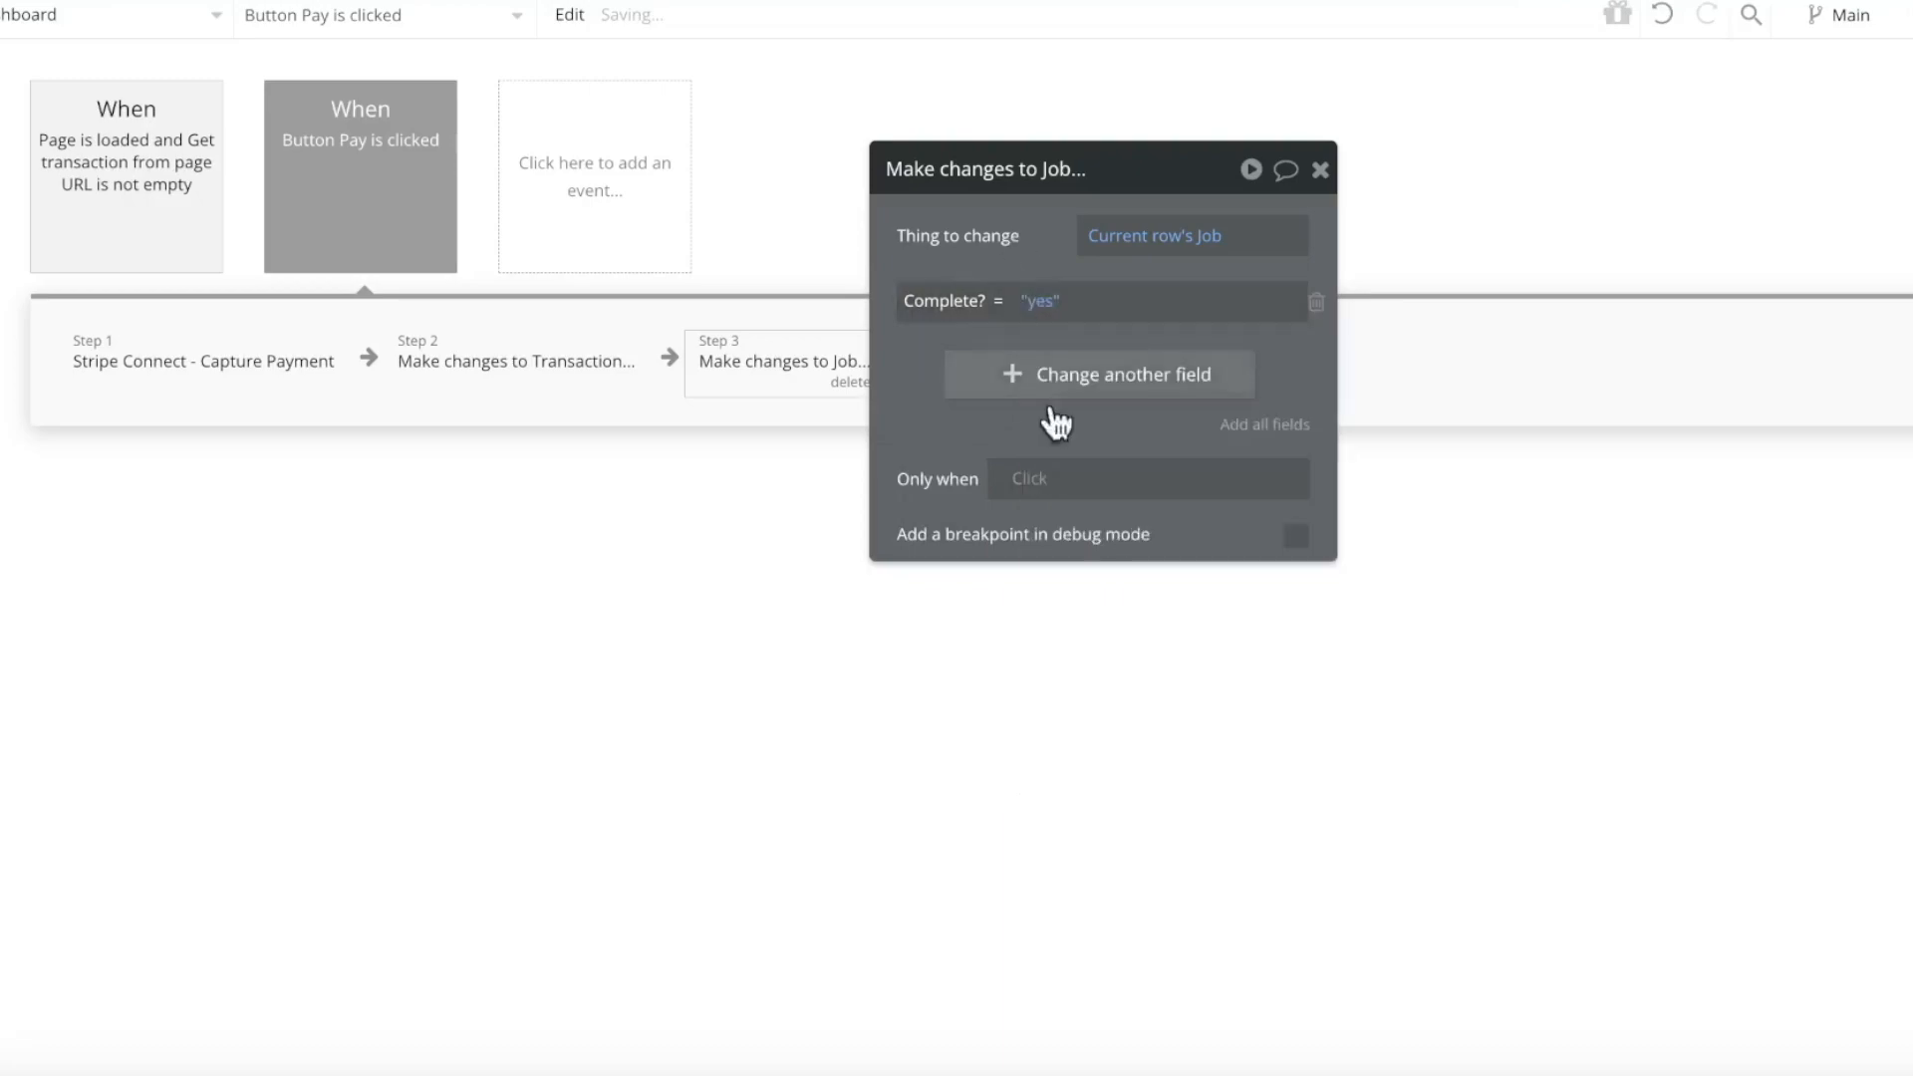
Run the job change only when Current row's Job's Transaction's Payment Intent Status is succeeded
left_click(1031, 478)
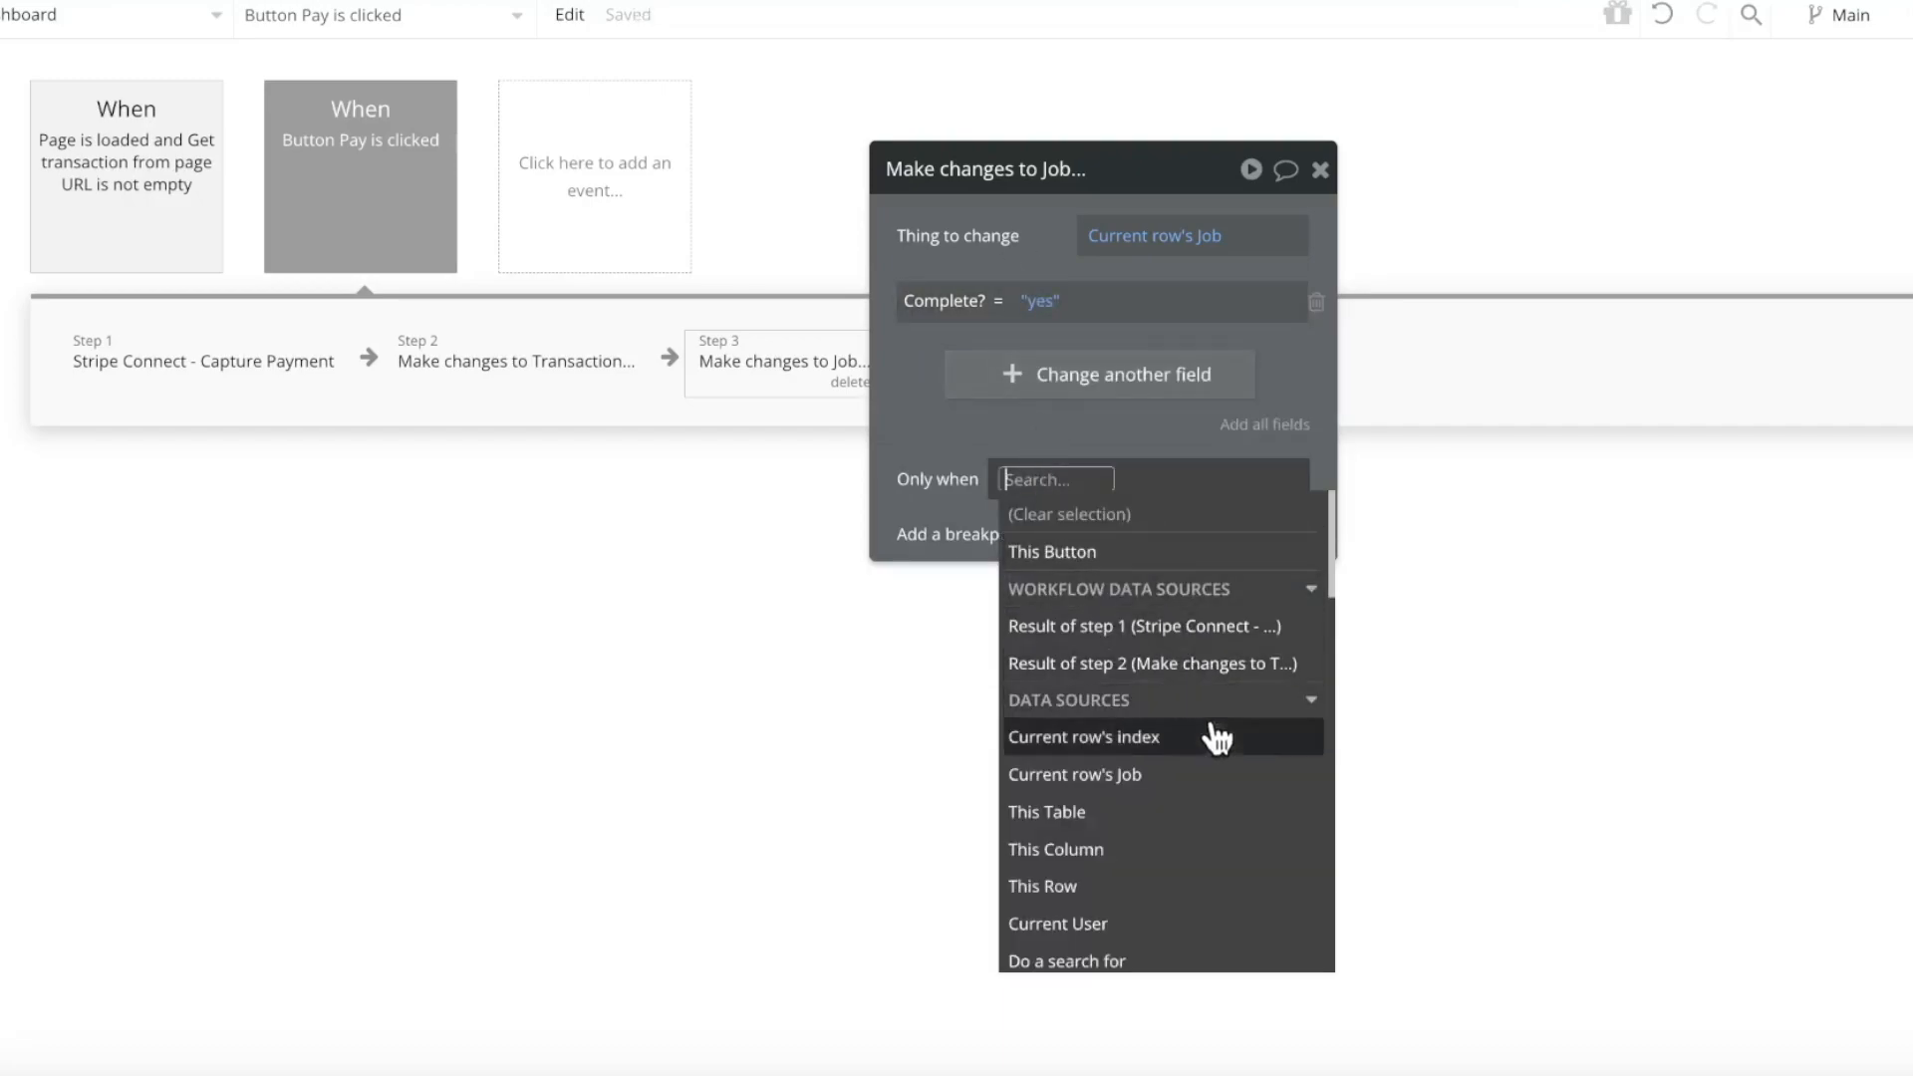
left_click(1208, 776)
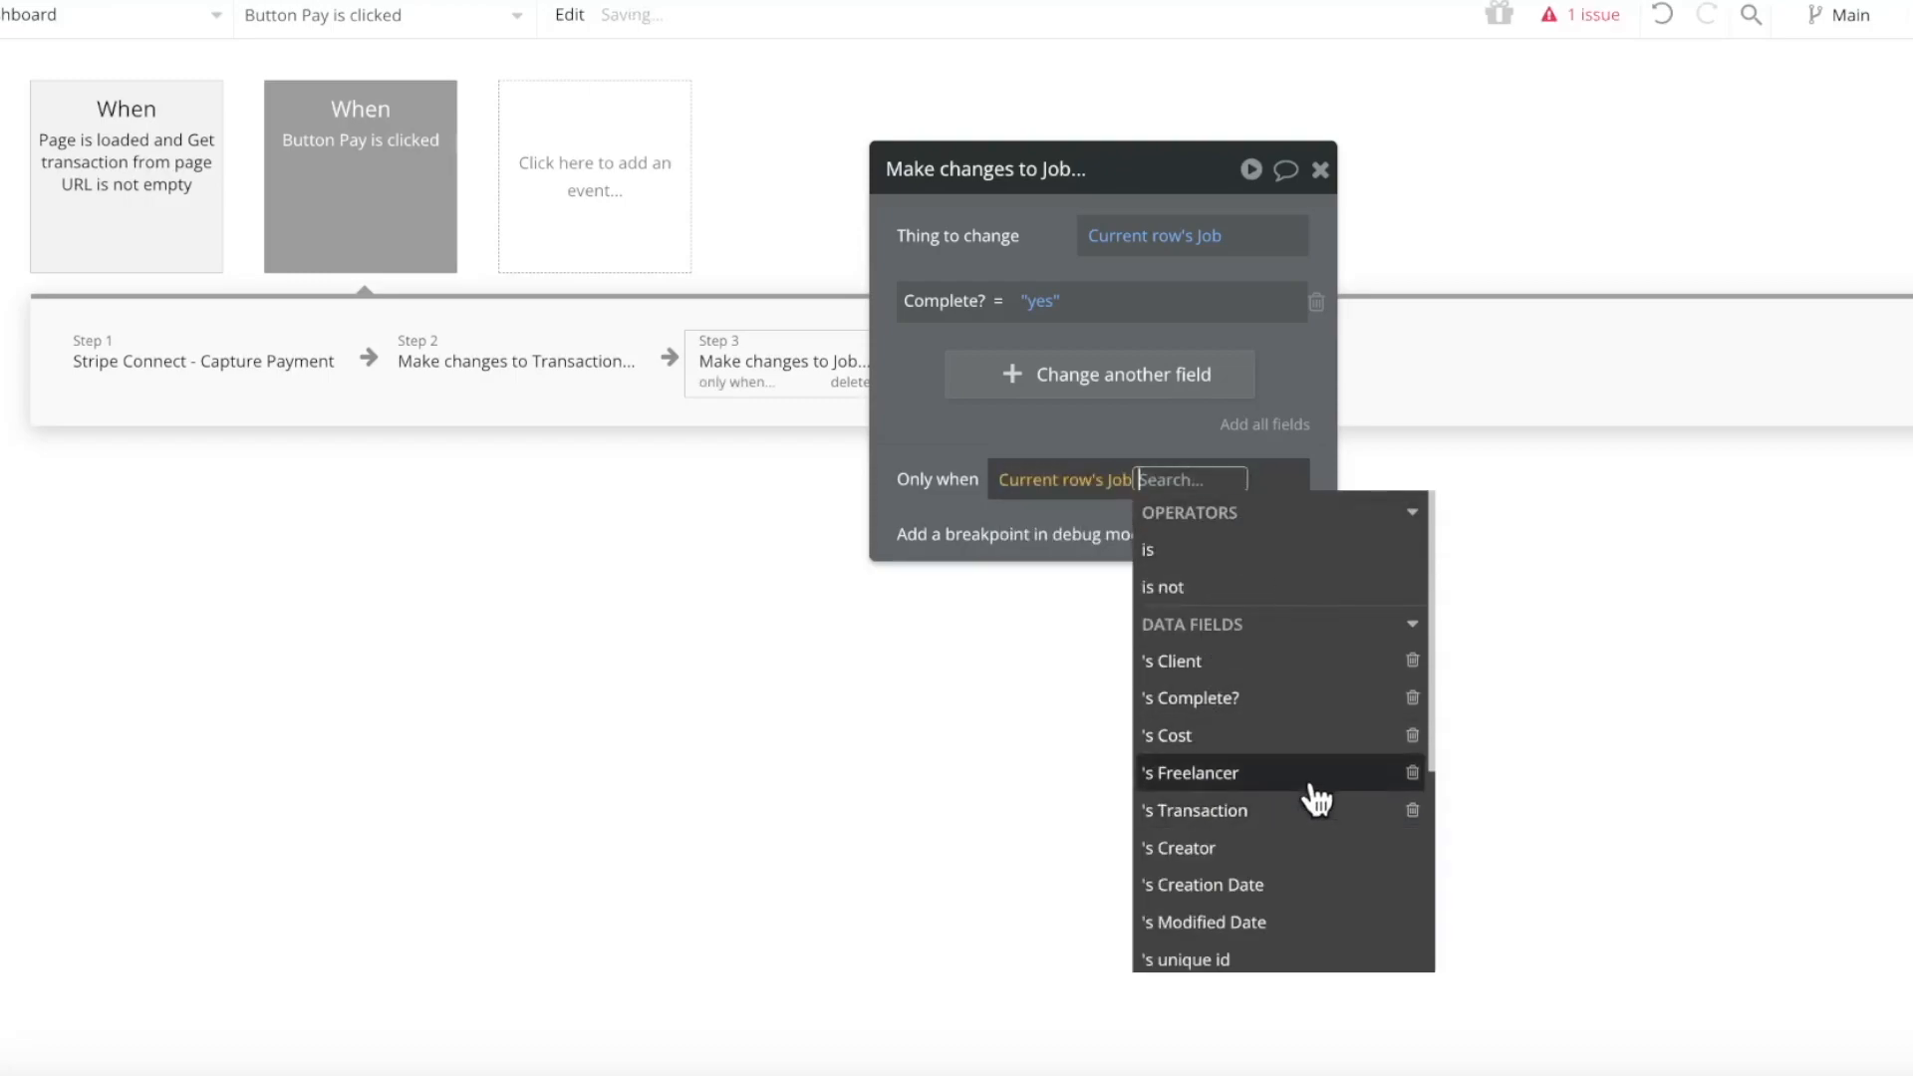
left_click(1283, 812)
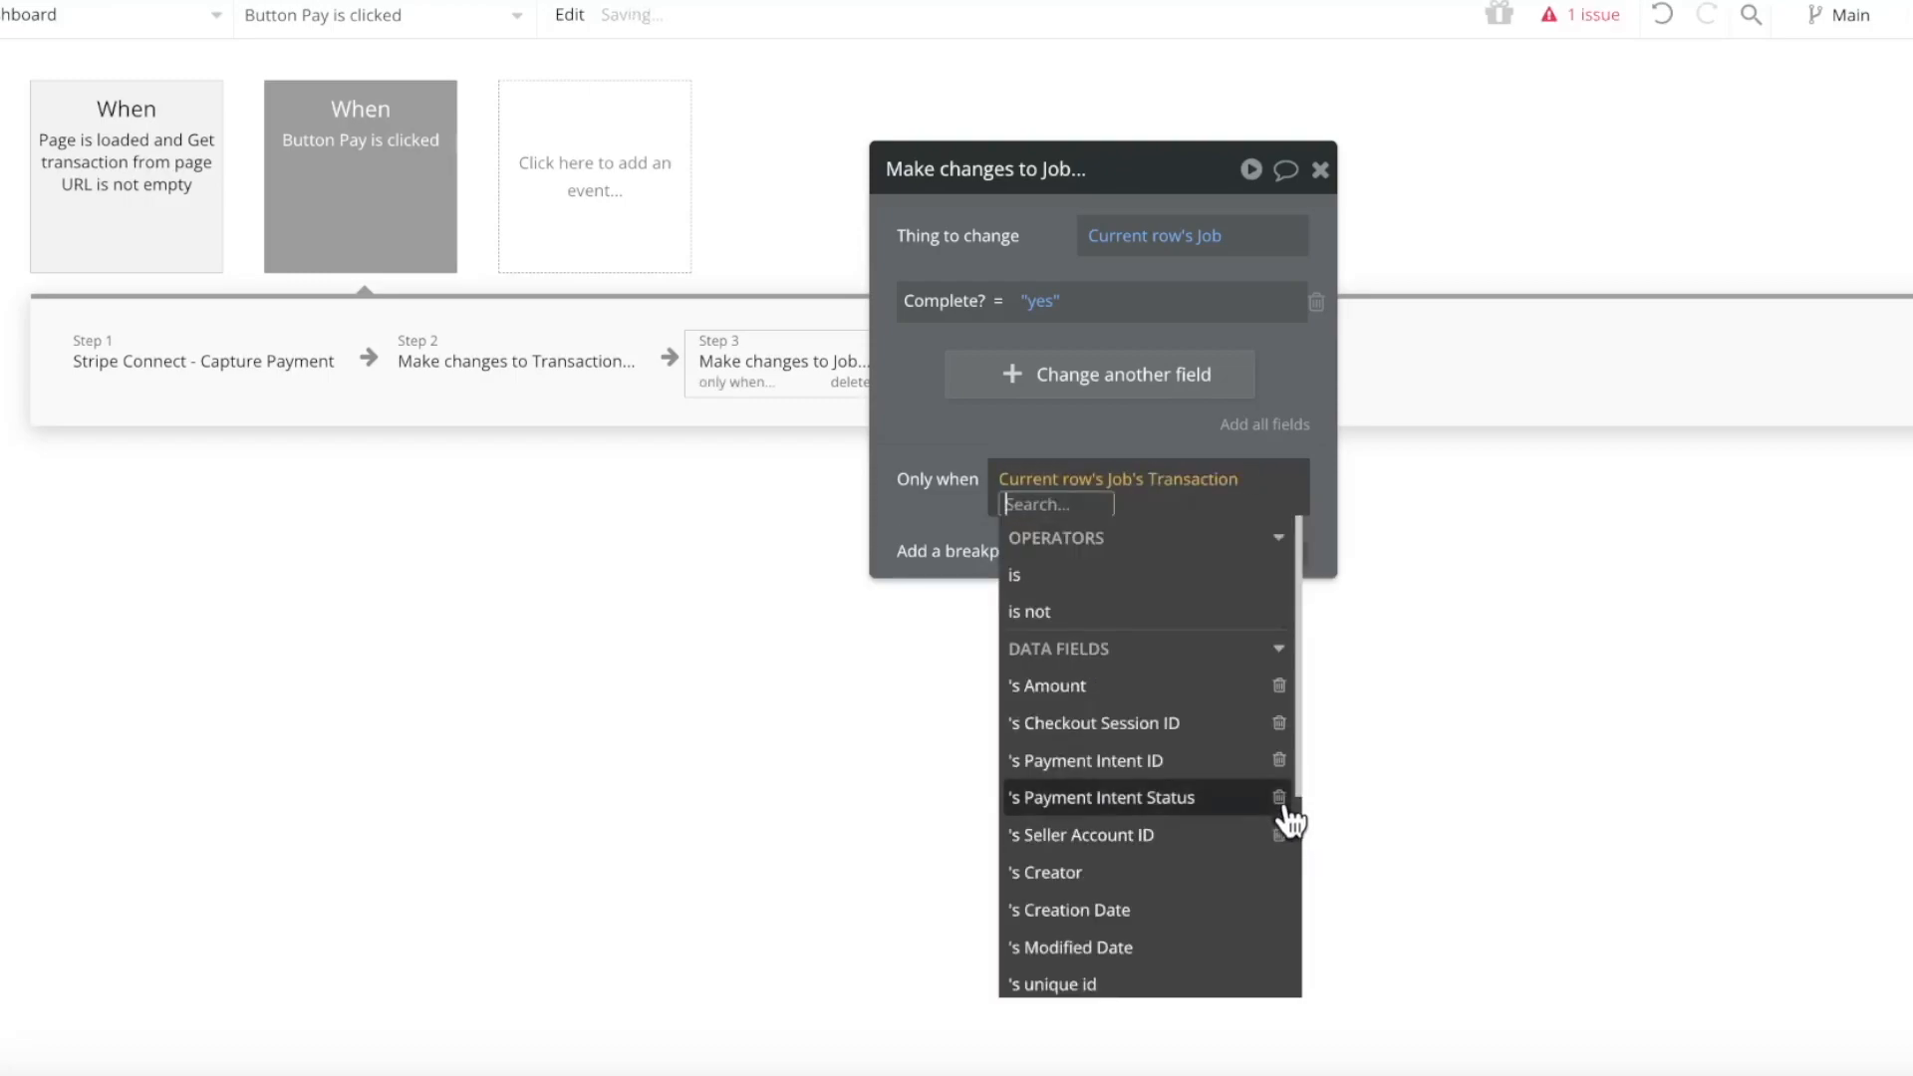
left_click(1175, 802)
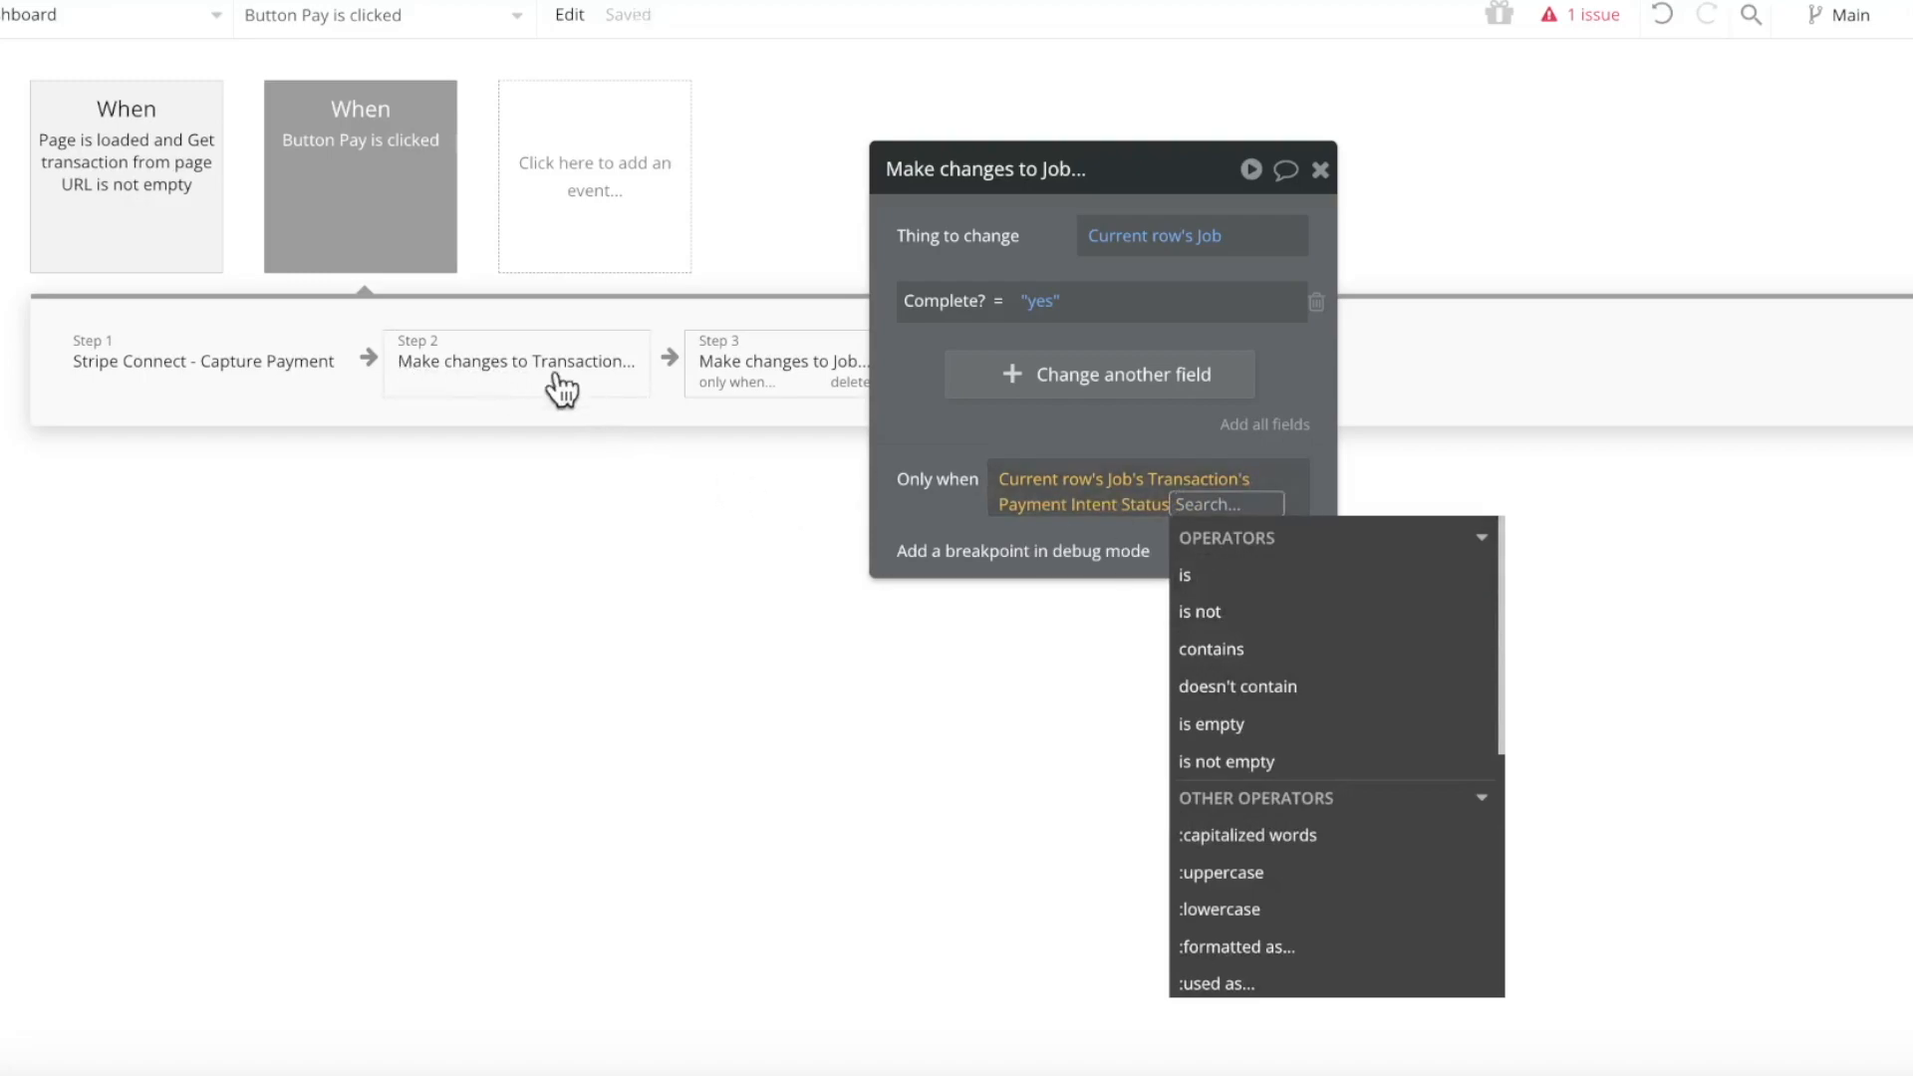
left_click(1300, 578)
type("s")
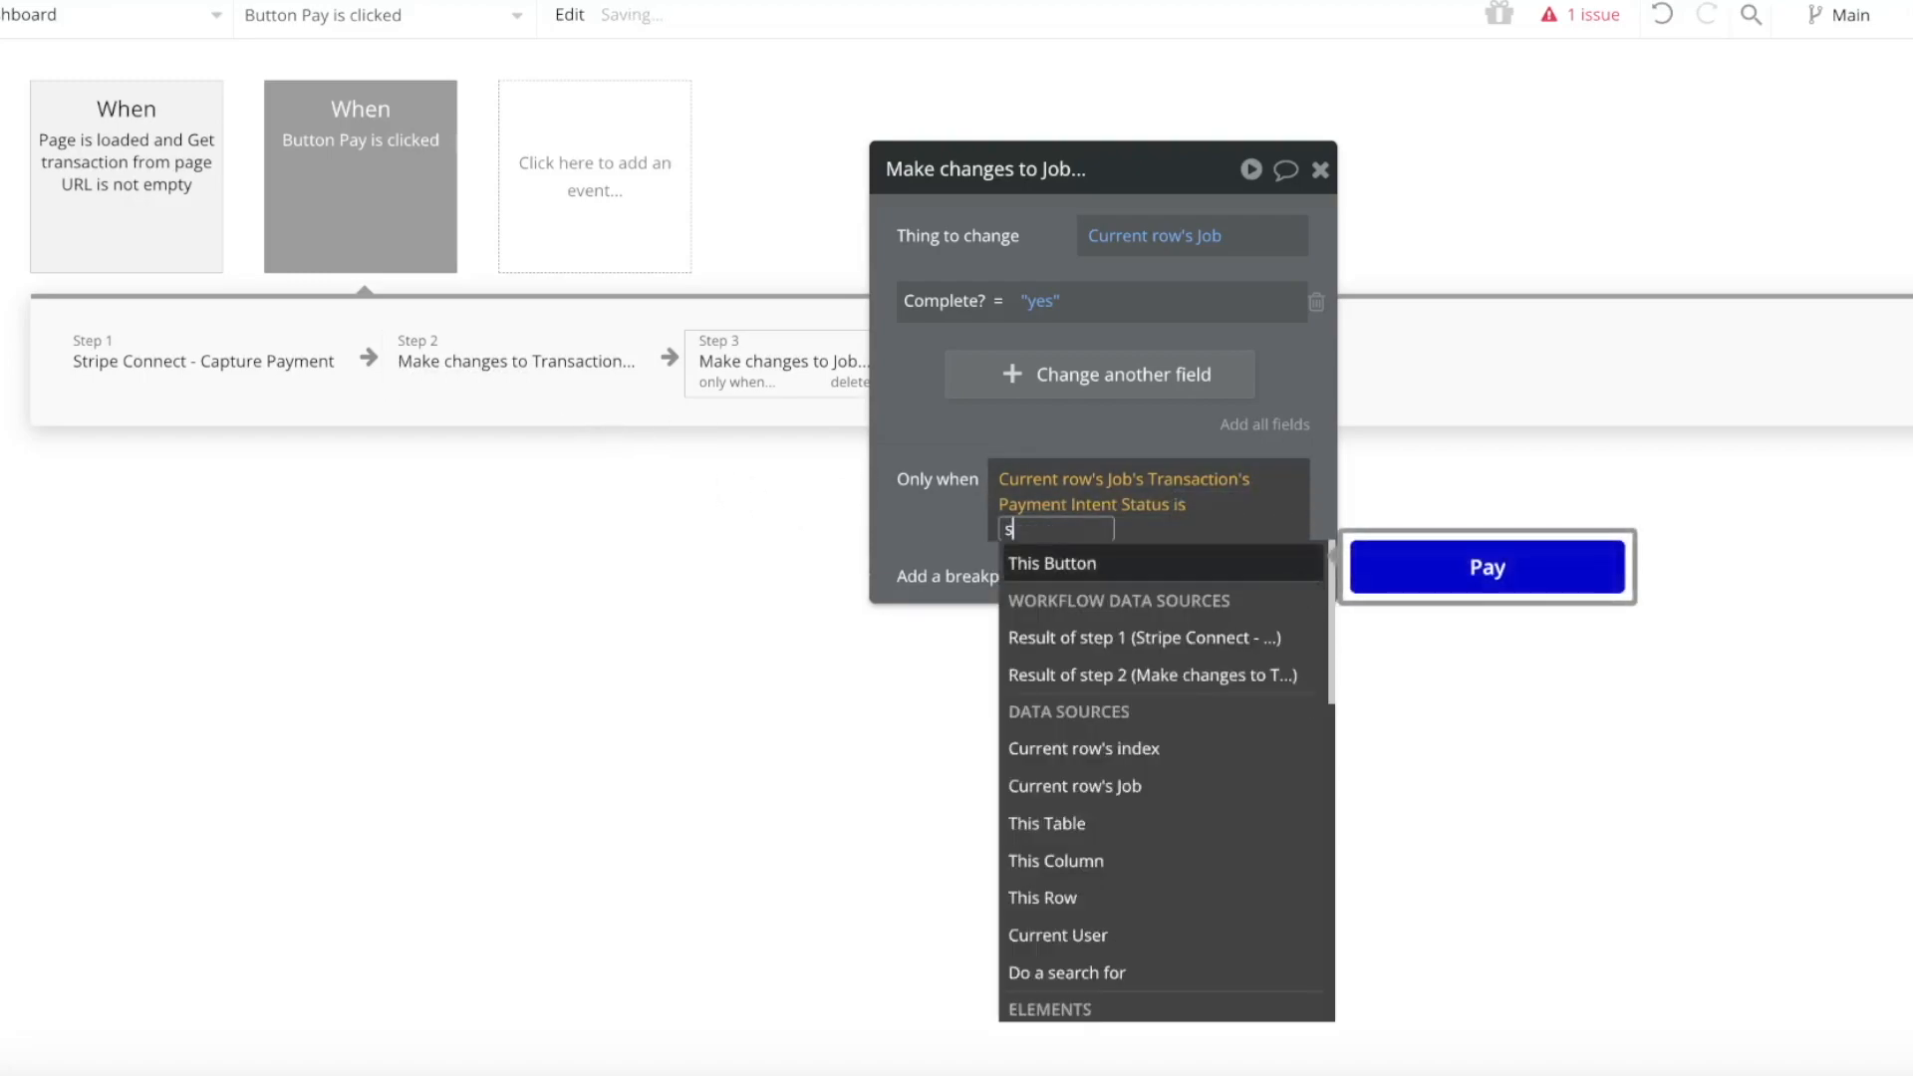
type("ucceeded")
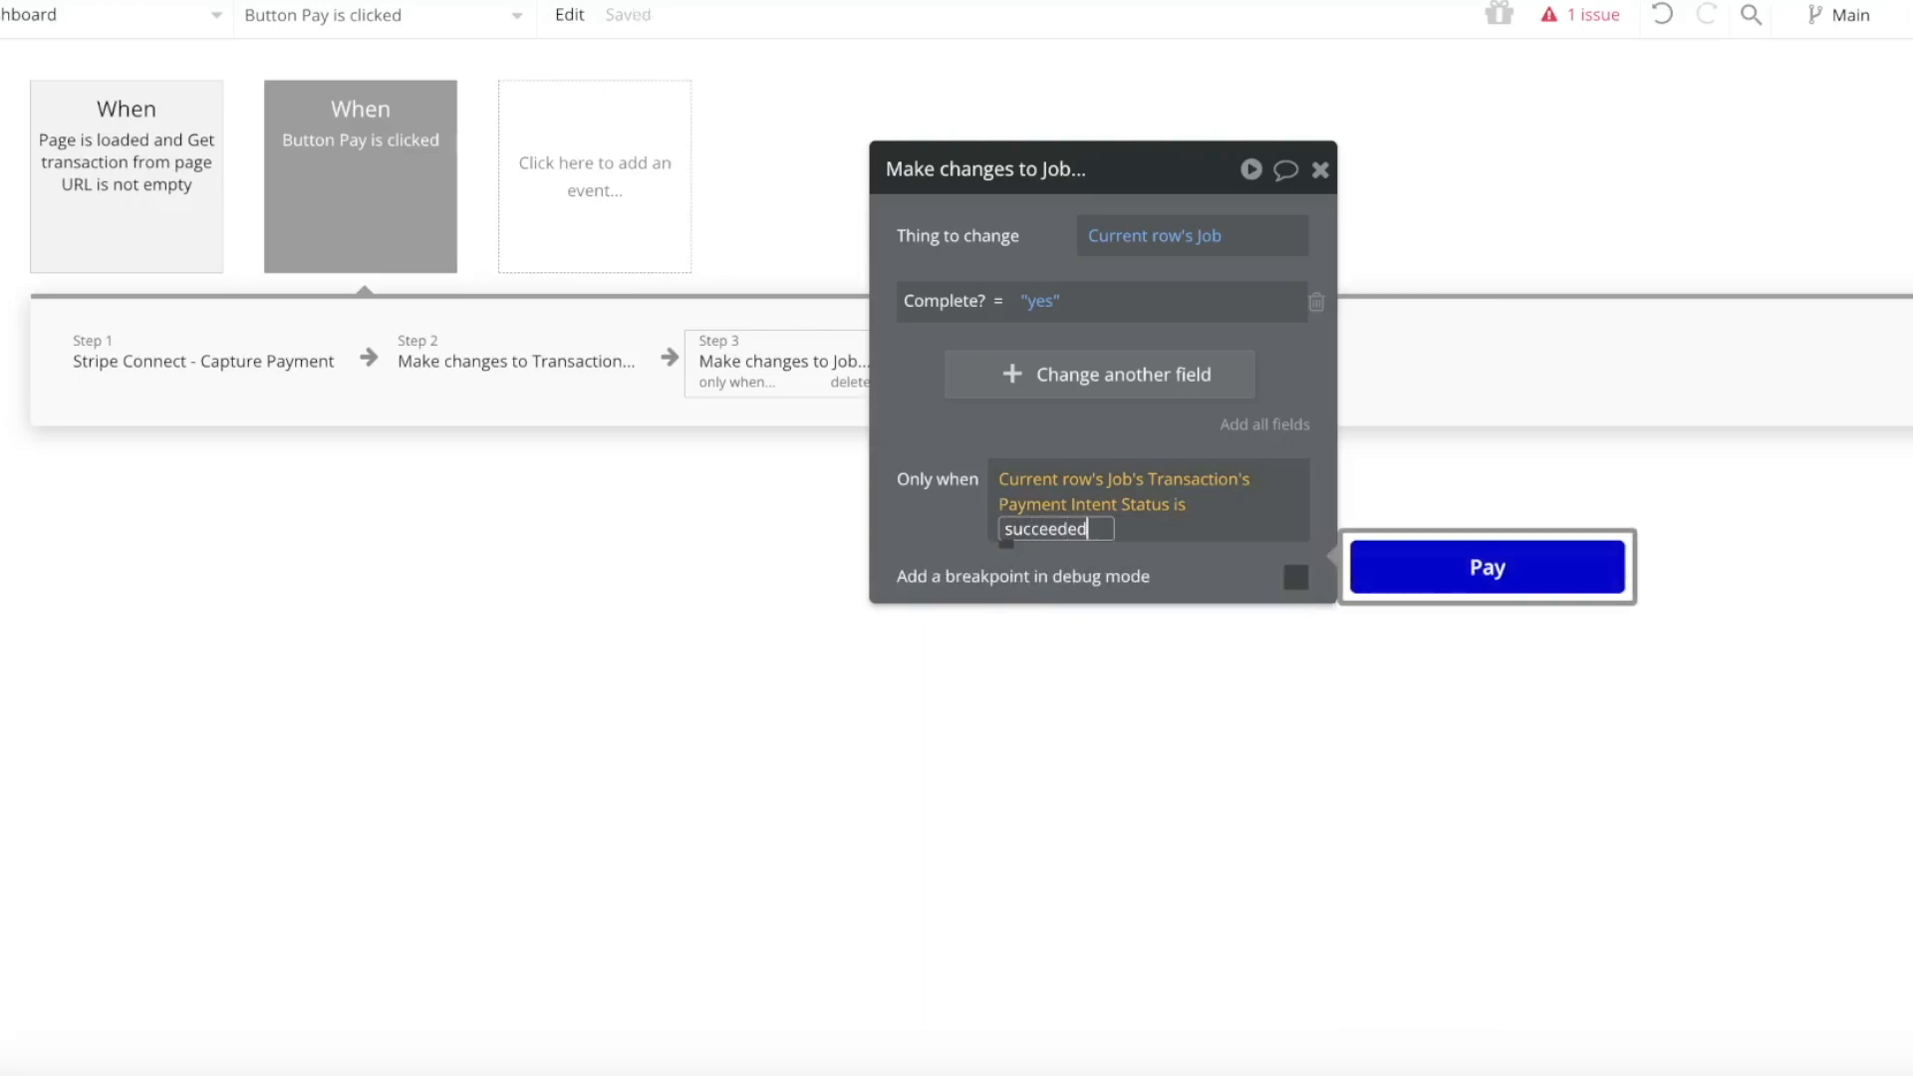
left_click(932, 558)
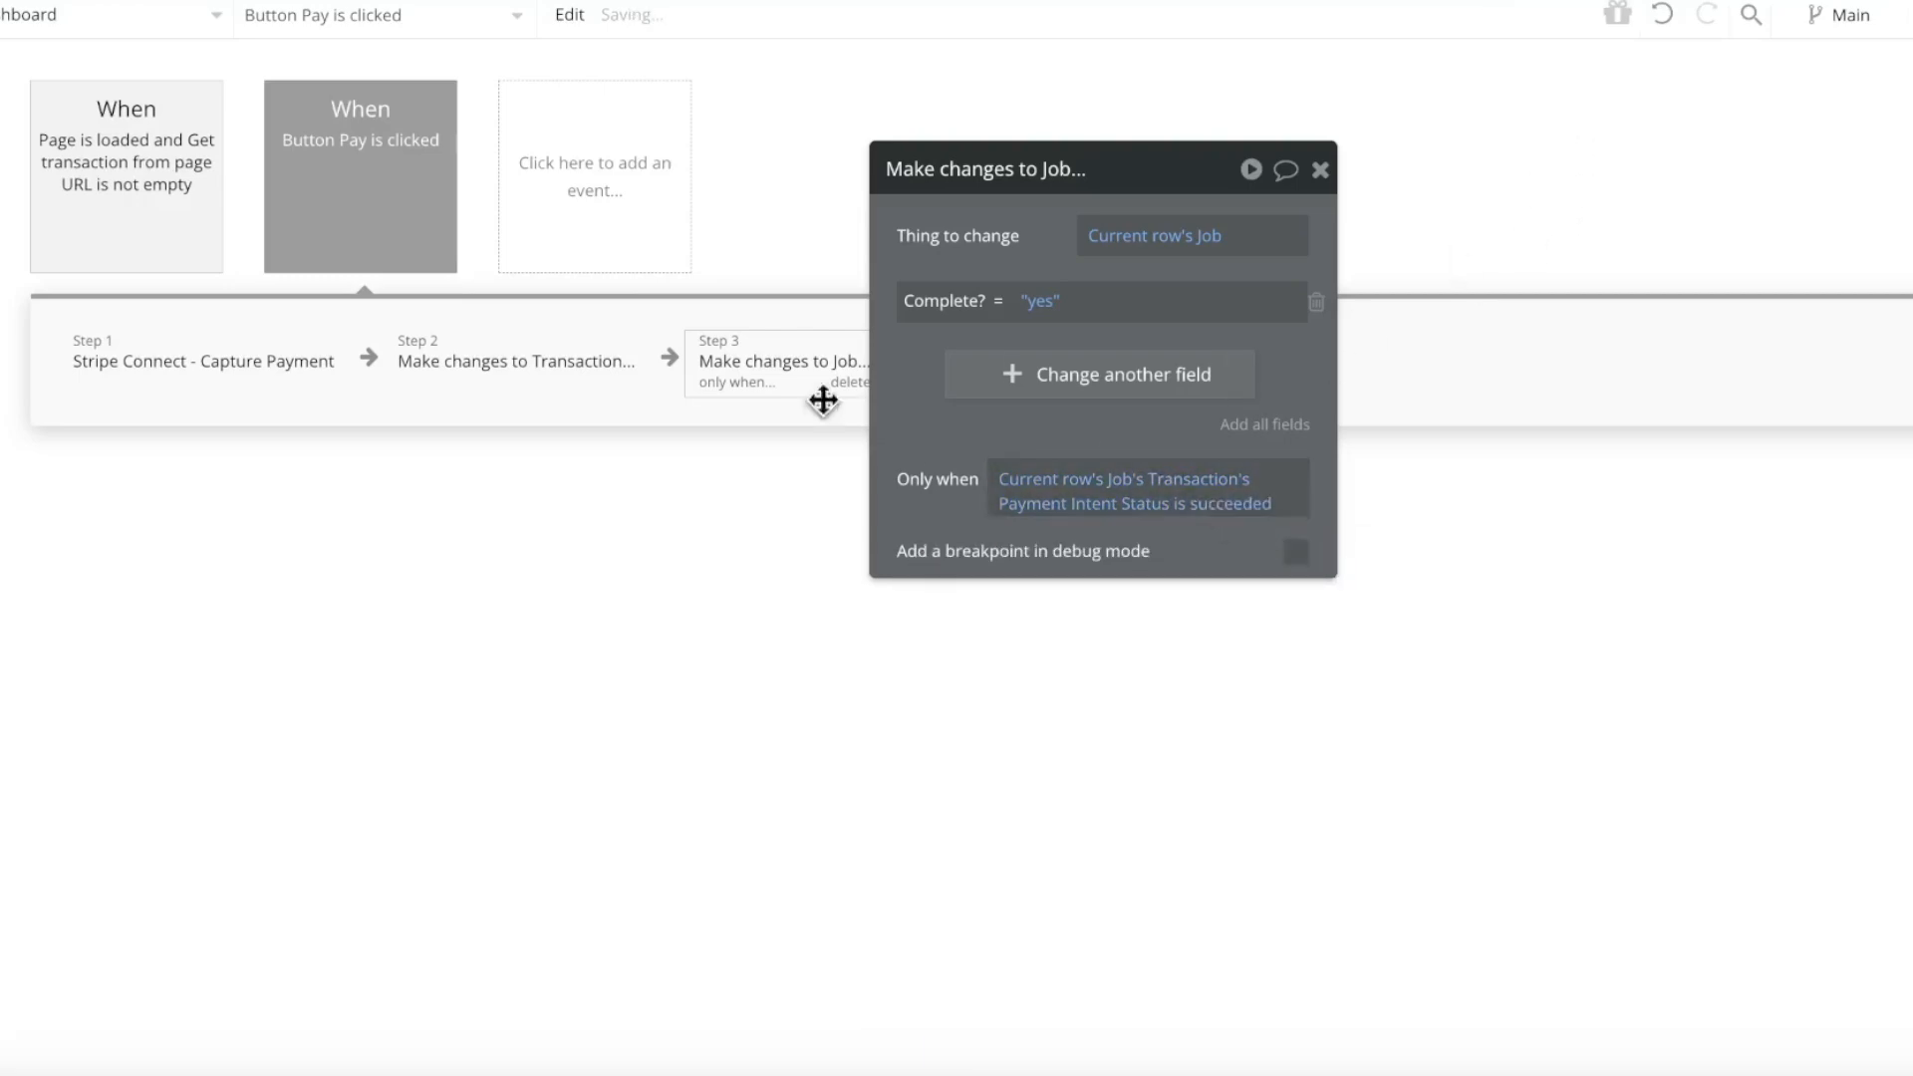
Review the transaction update in step 2, close it, and refresh the dashboard preview to load the latest version
left_click(555, 362)
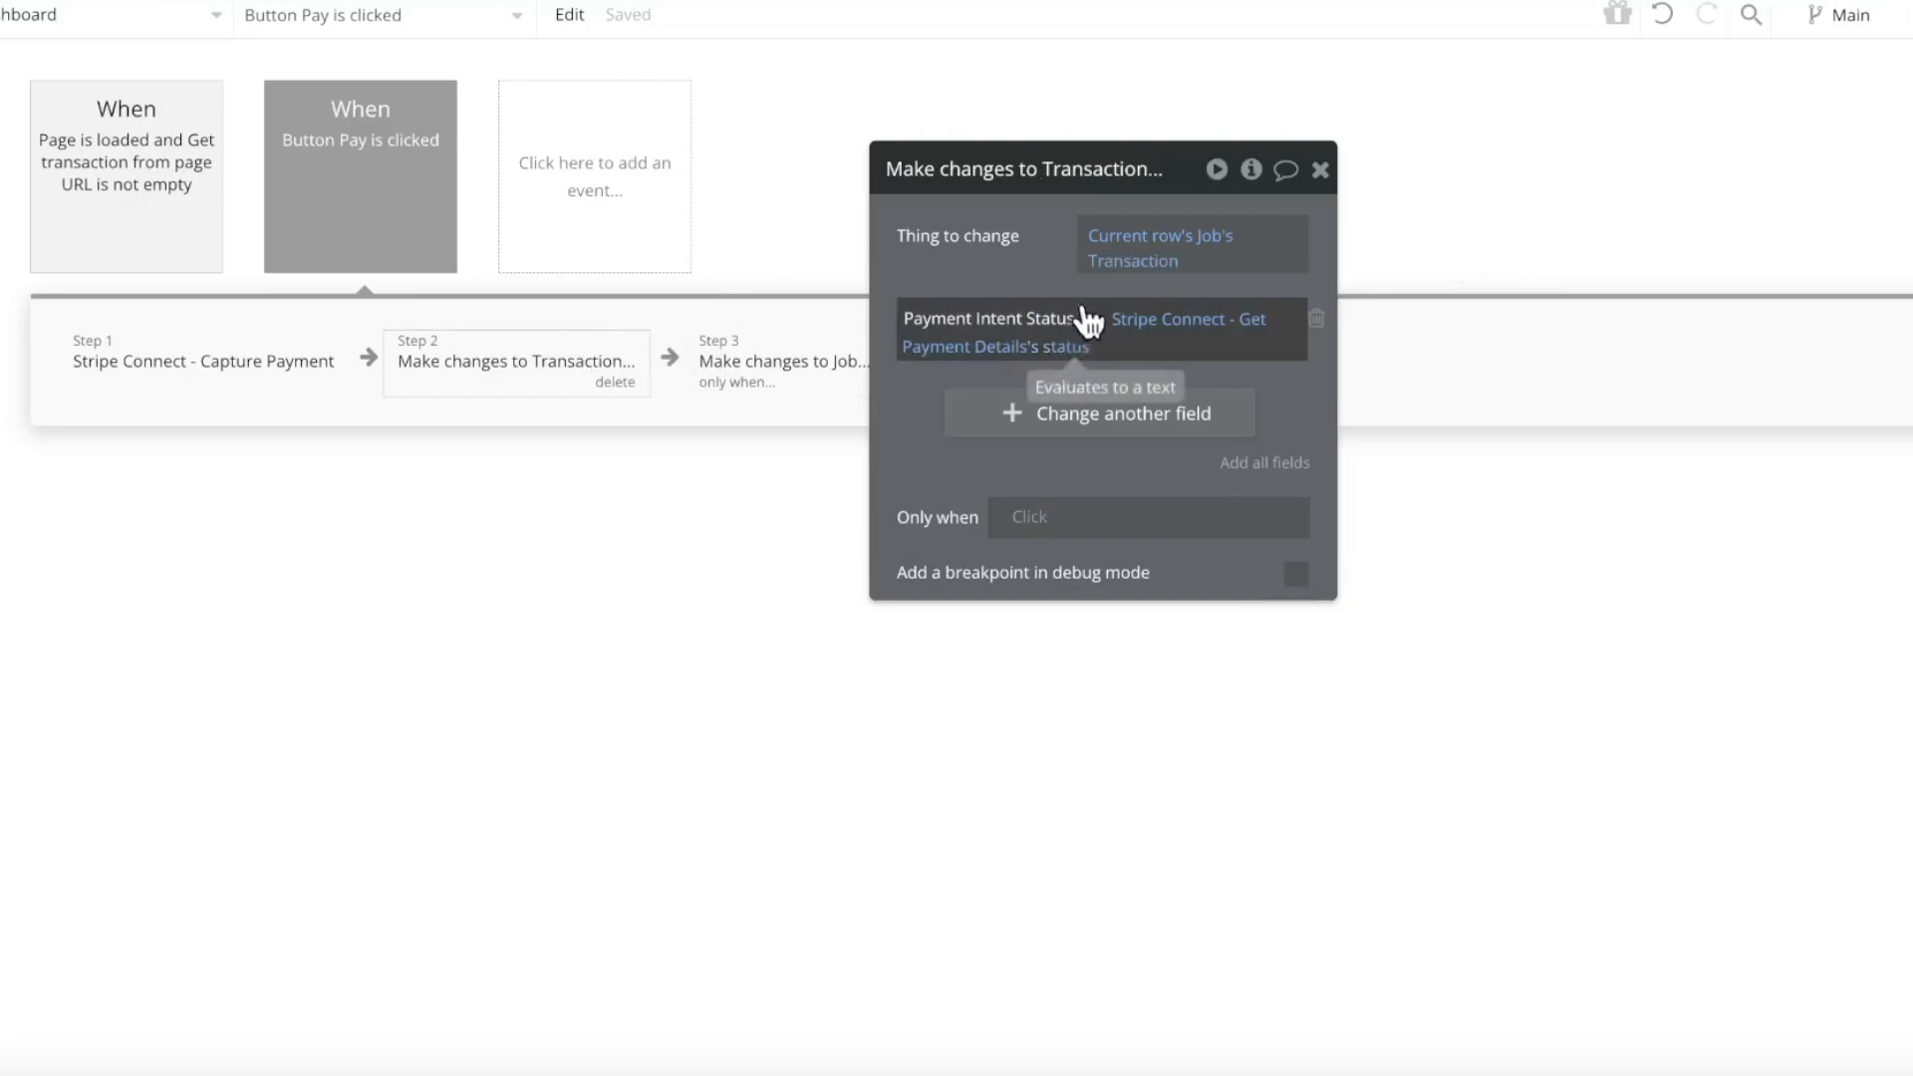
left_click(1319, 171)
left_click(847, 46)
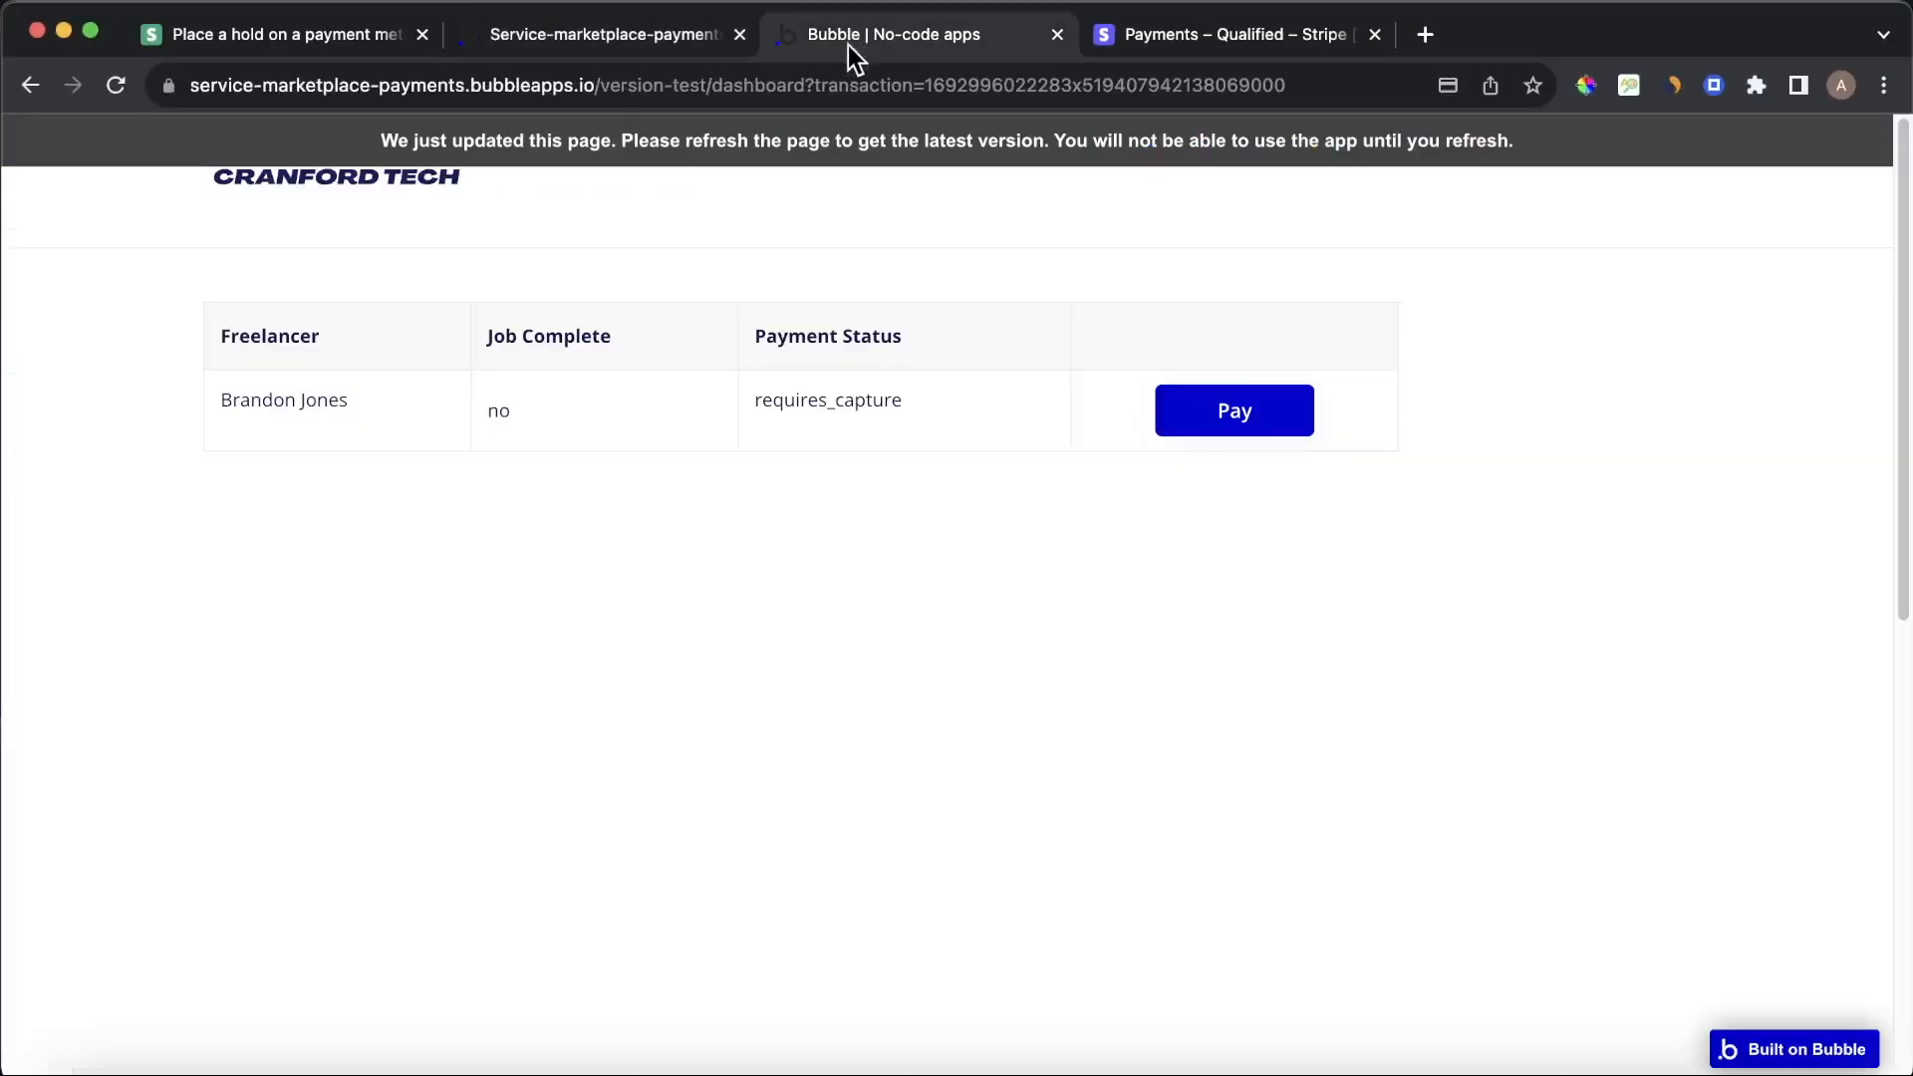
left_click(835, 154)
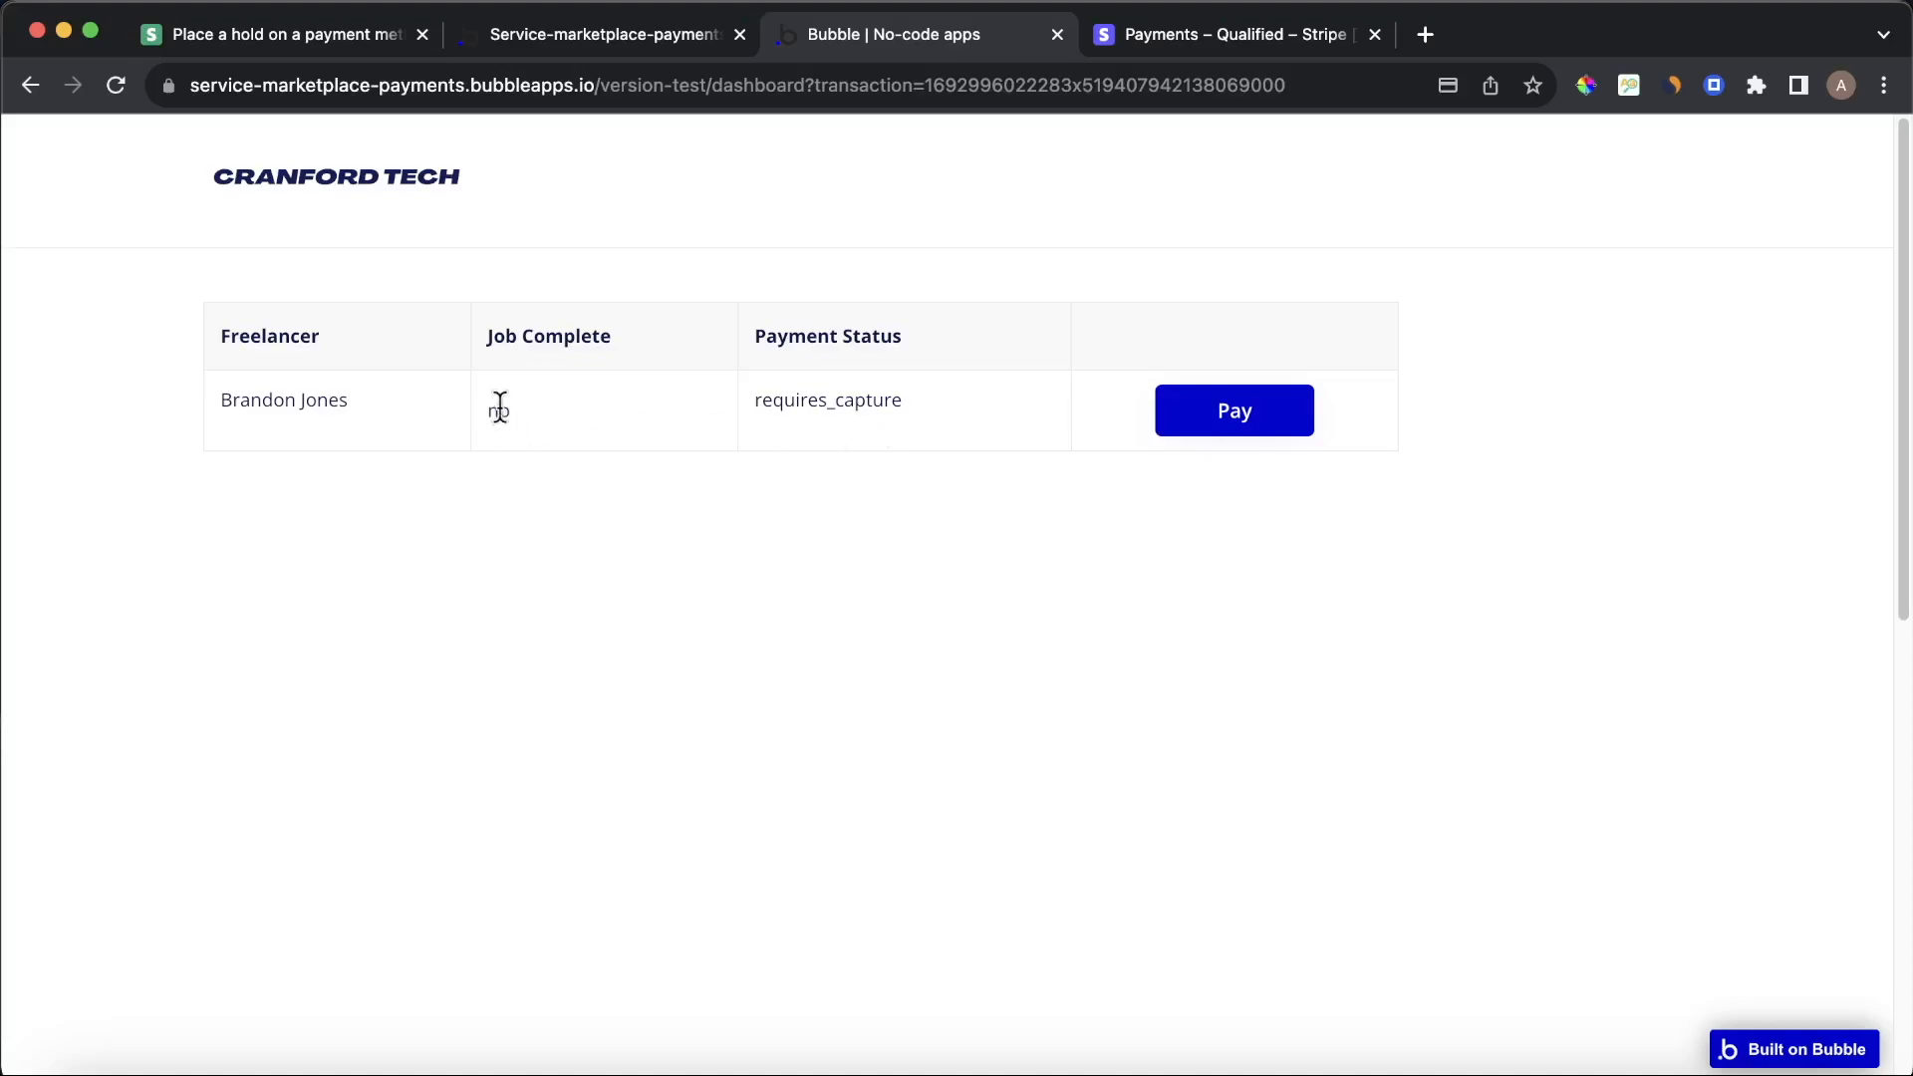
Check the newest payment in the Stripe payments list and pay for the job from the Bubble dashboard preview
left_click(1234, 34)
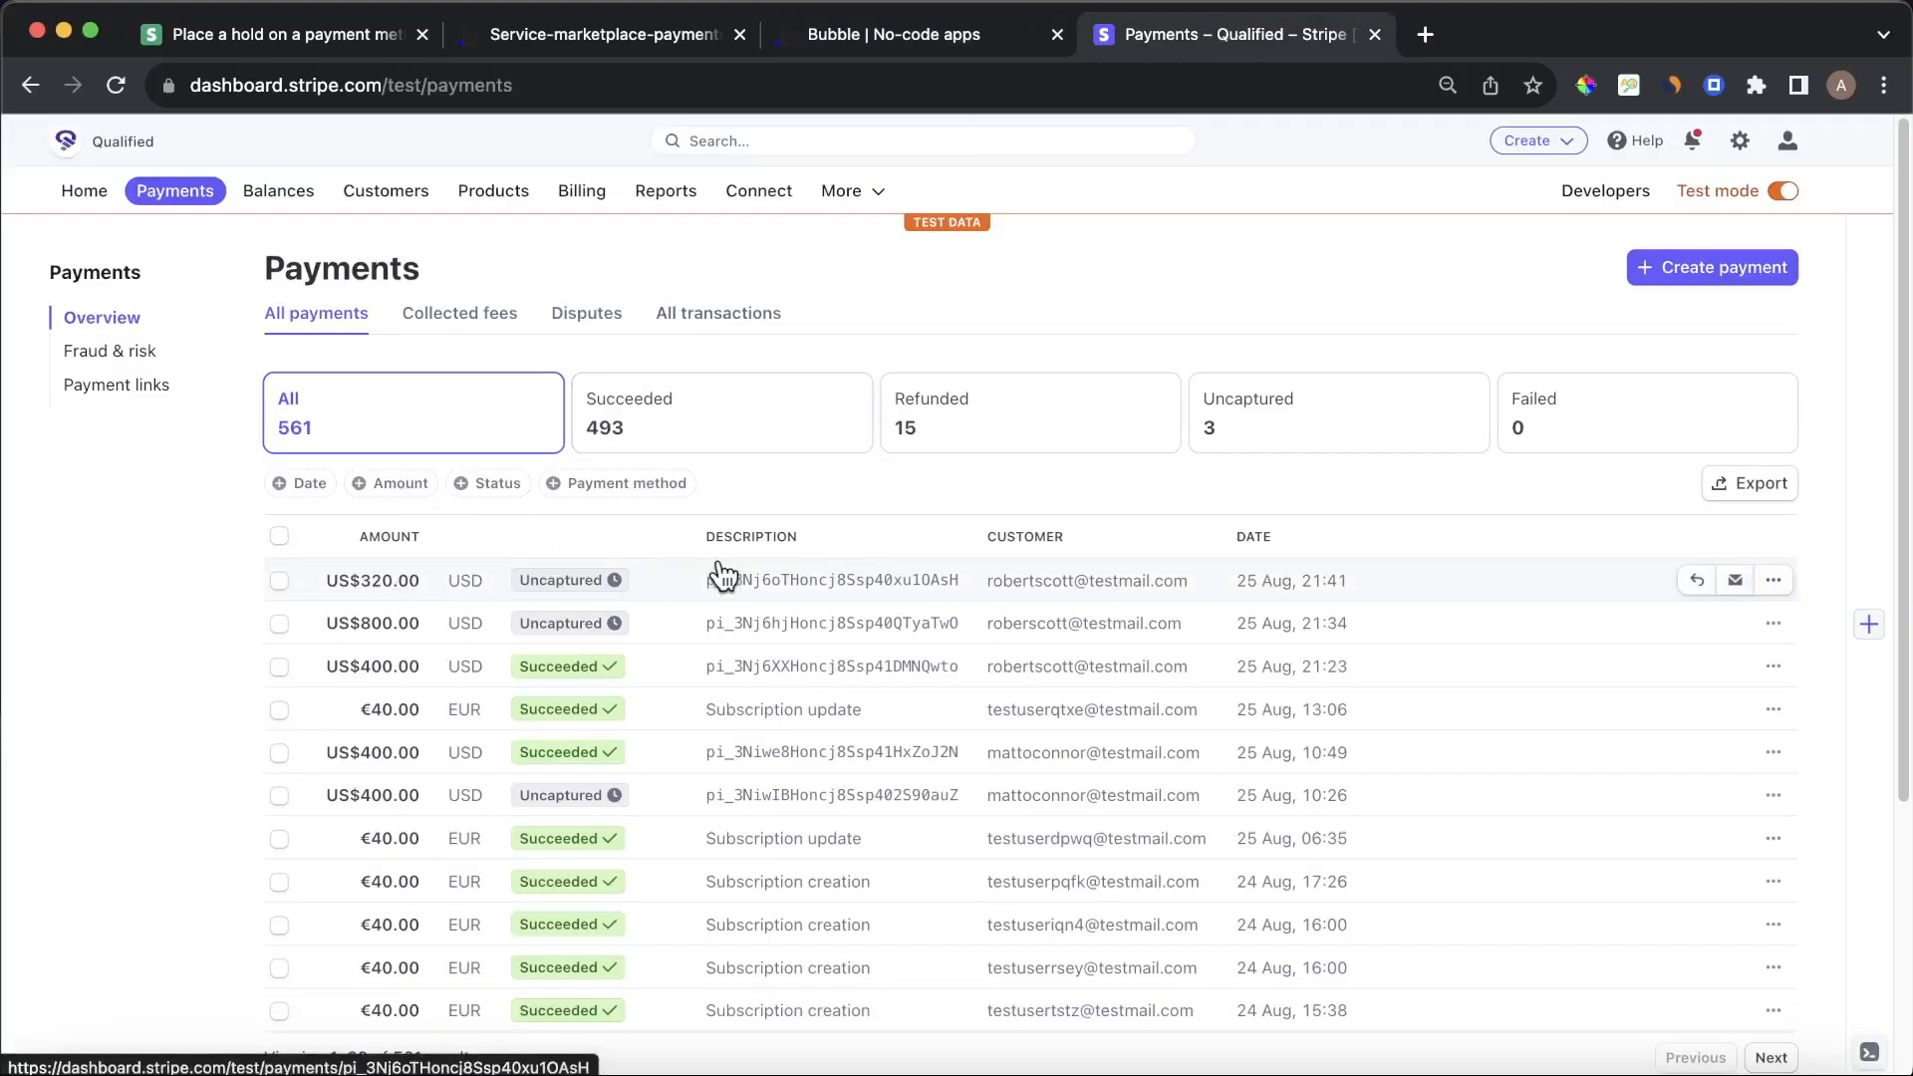
left_click(912, 36)
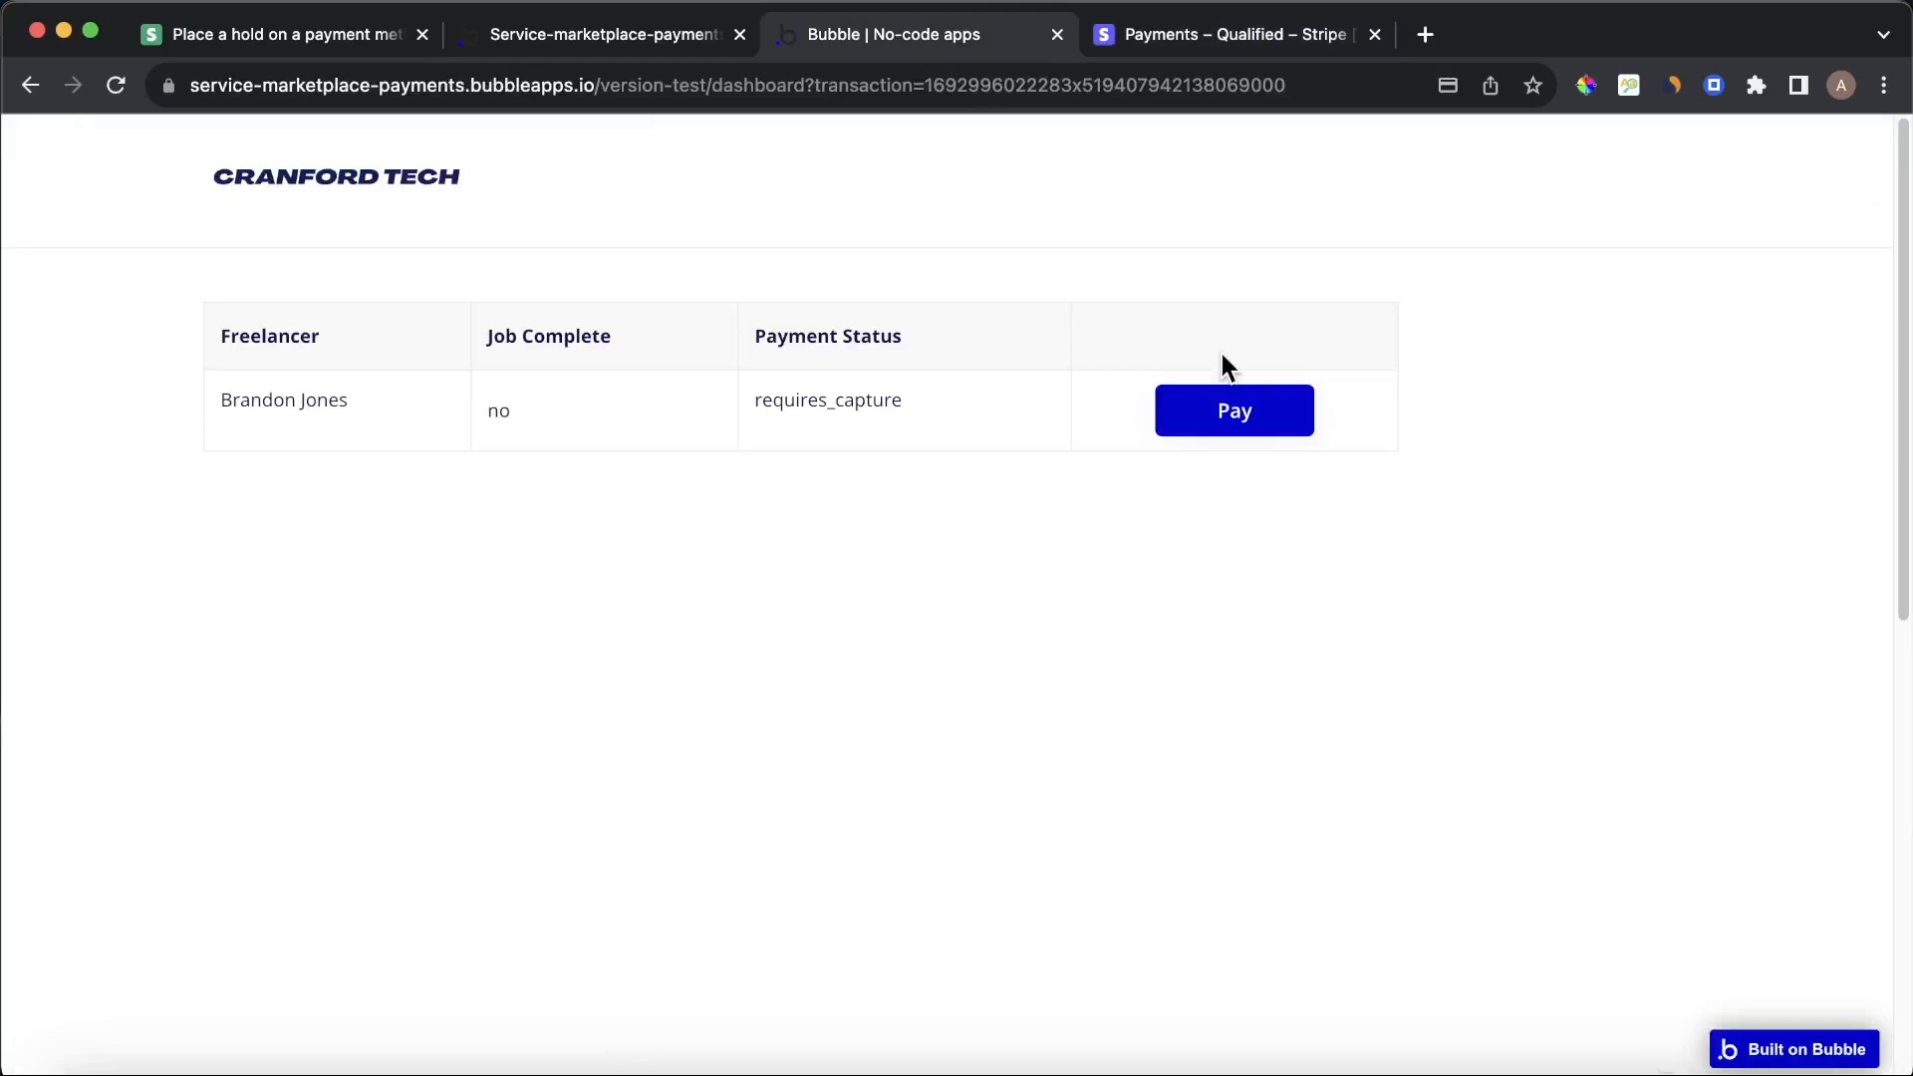
left_click(1231, 415)
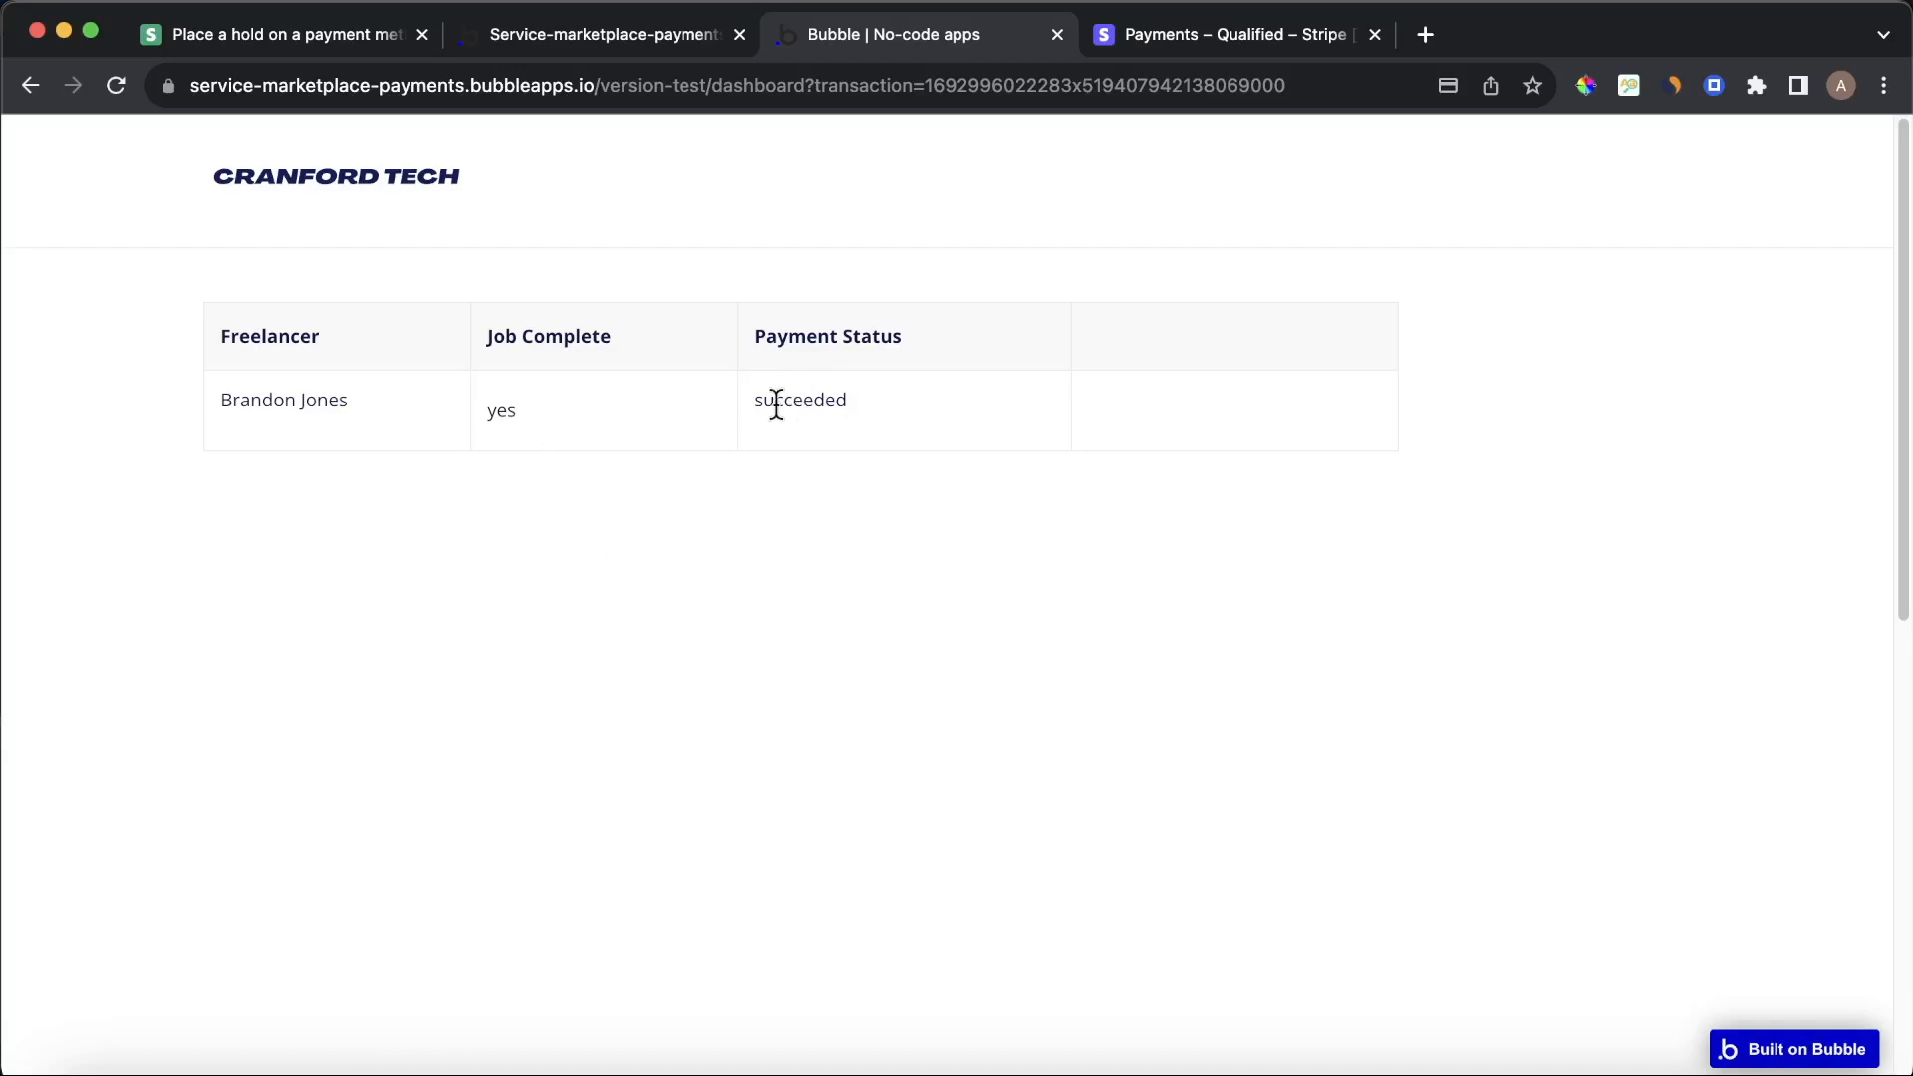
Refresh the Stripe payments list, inspect the newest payment and the collected fees, and return to the Bubble dashboard preview
left_click(1200, 40)
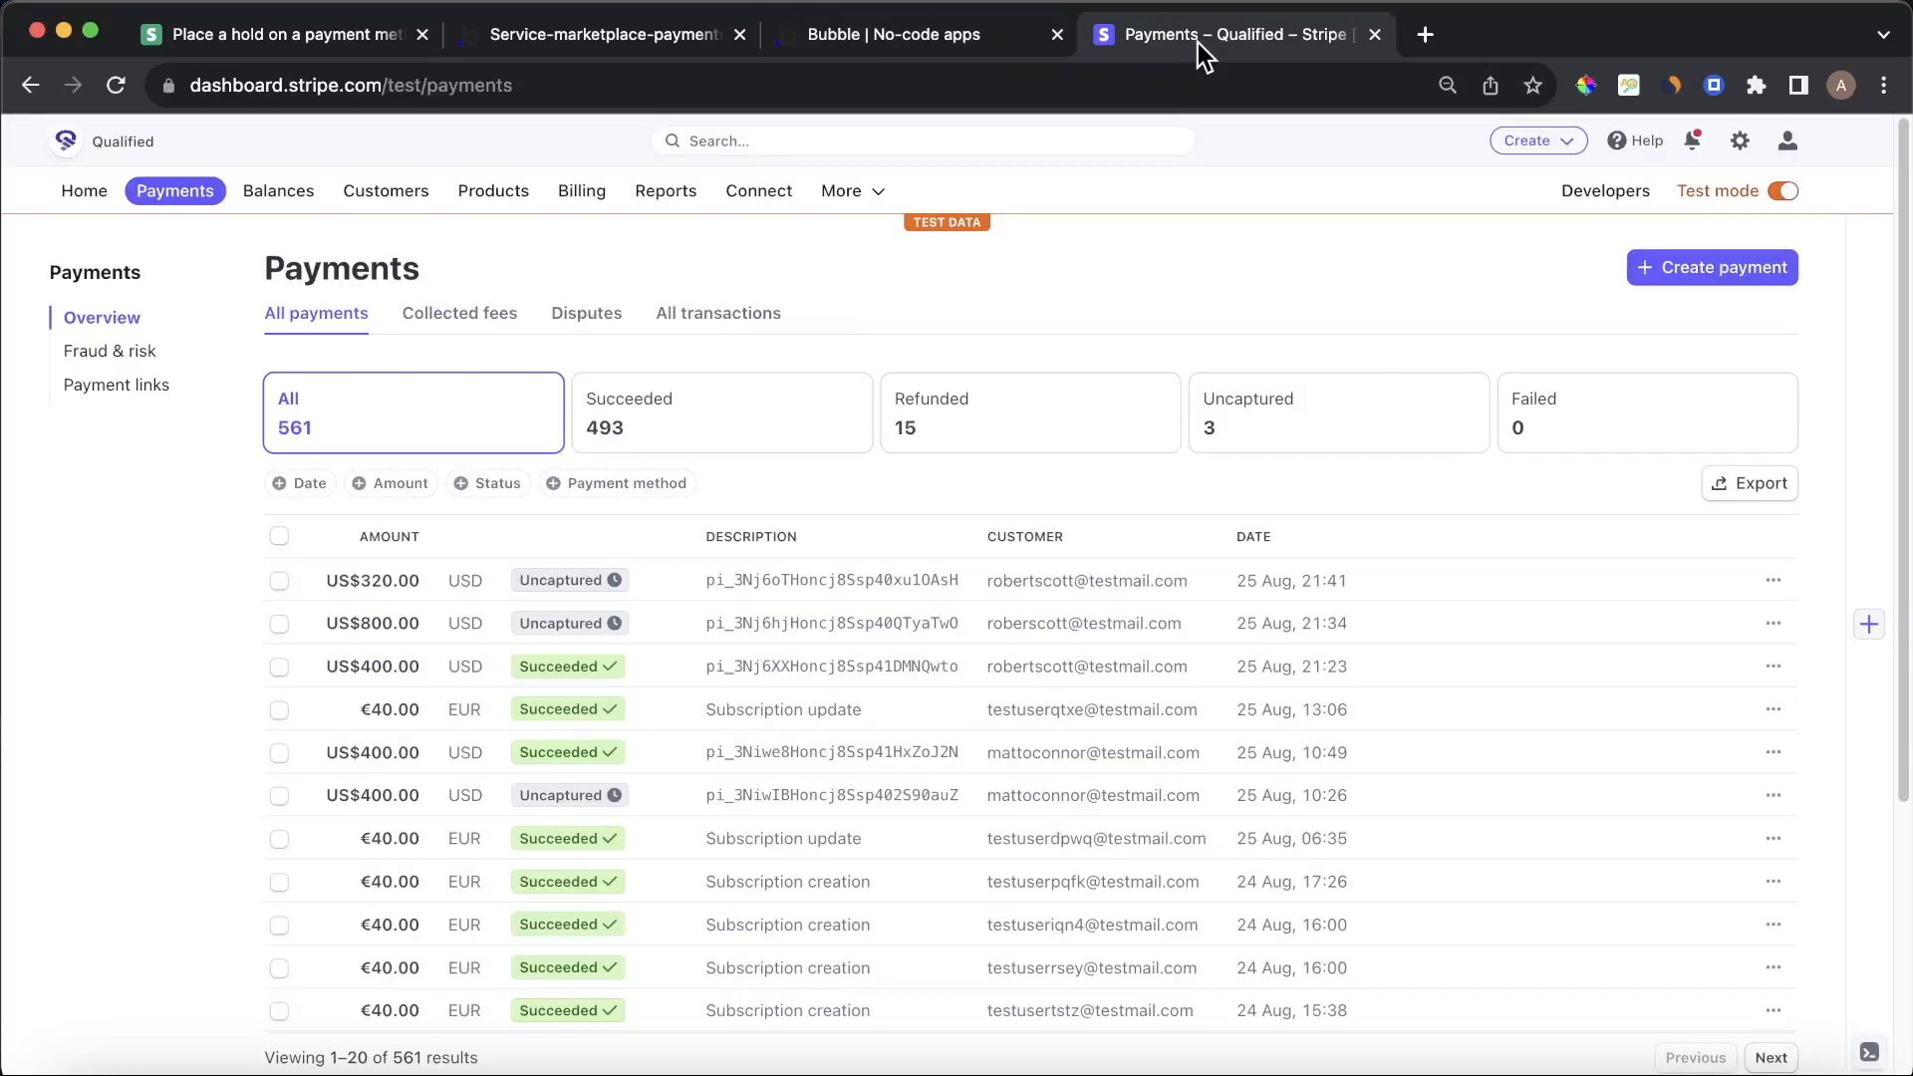
left_click(119, 88)
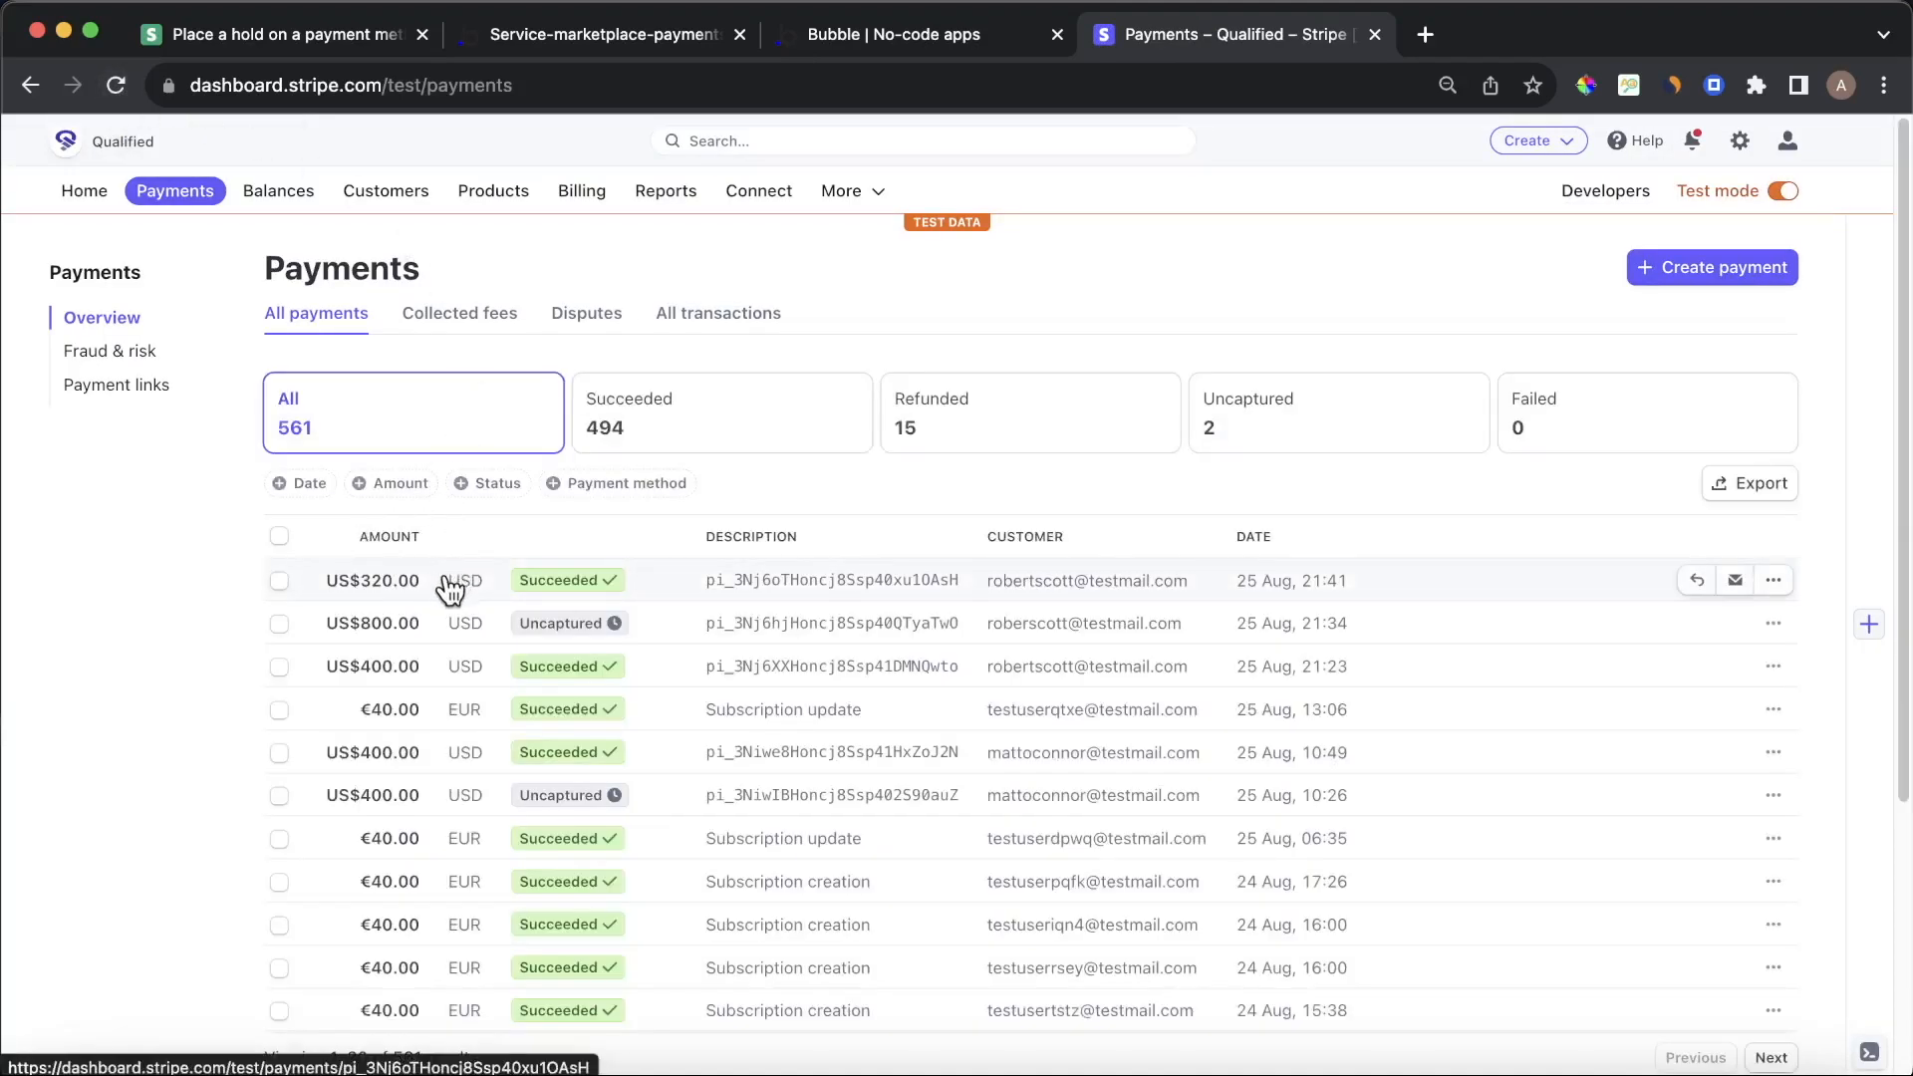
left_click(462, 316)
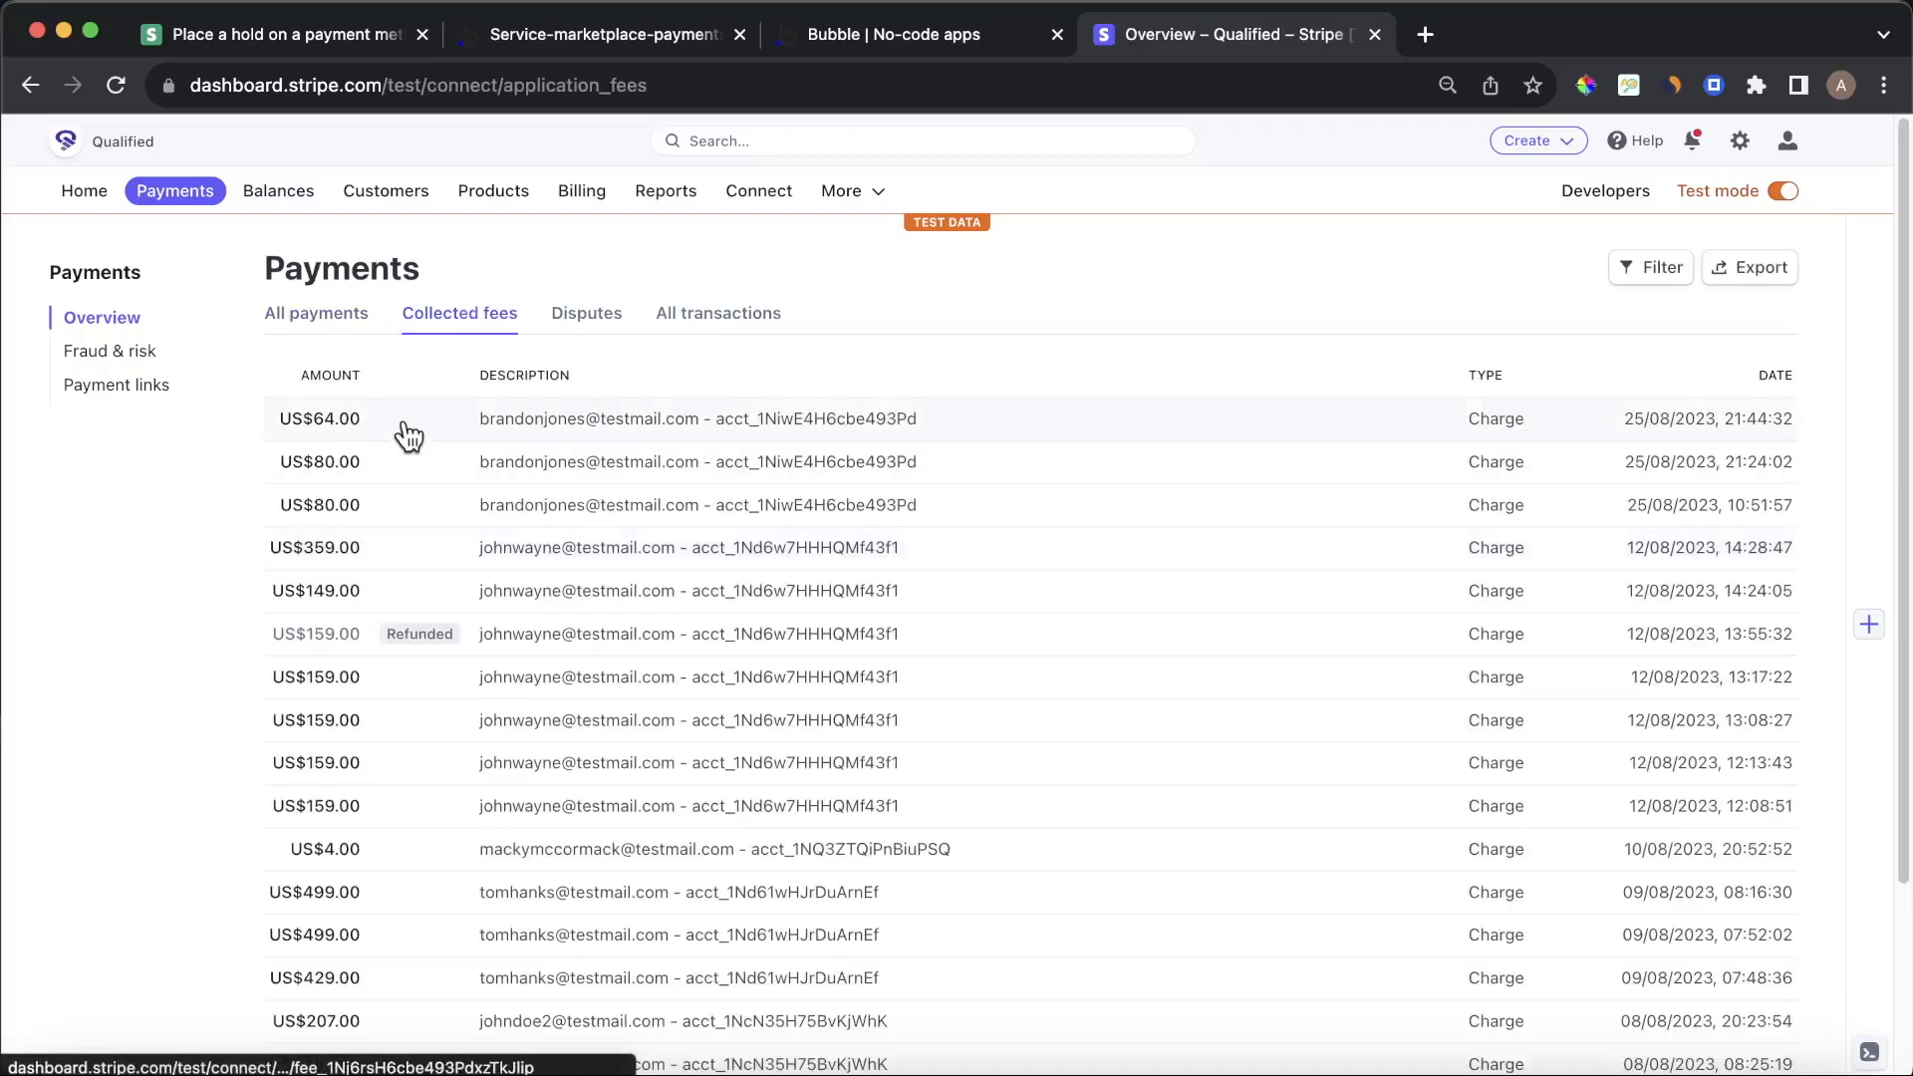
left_click(871, 40)
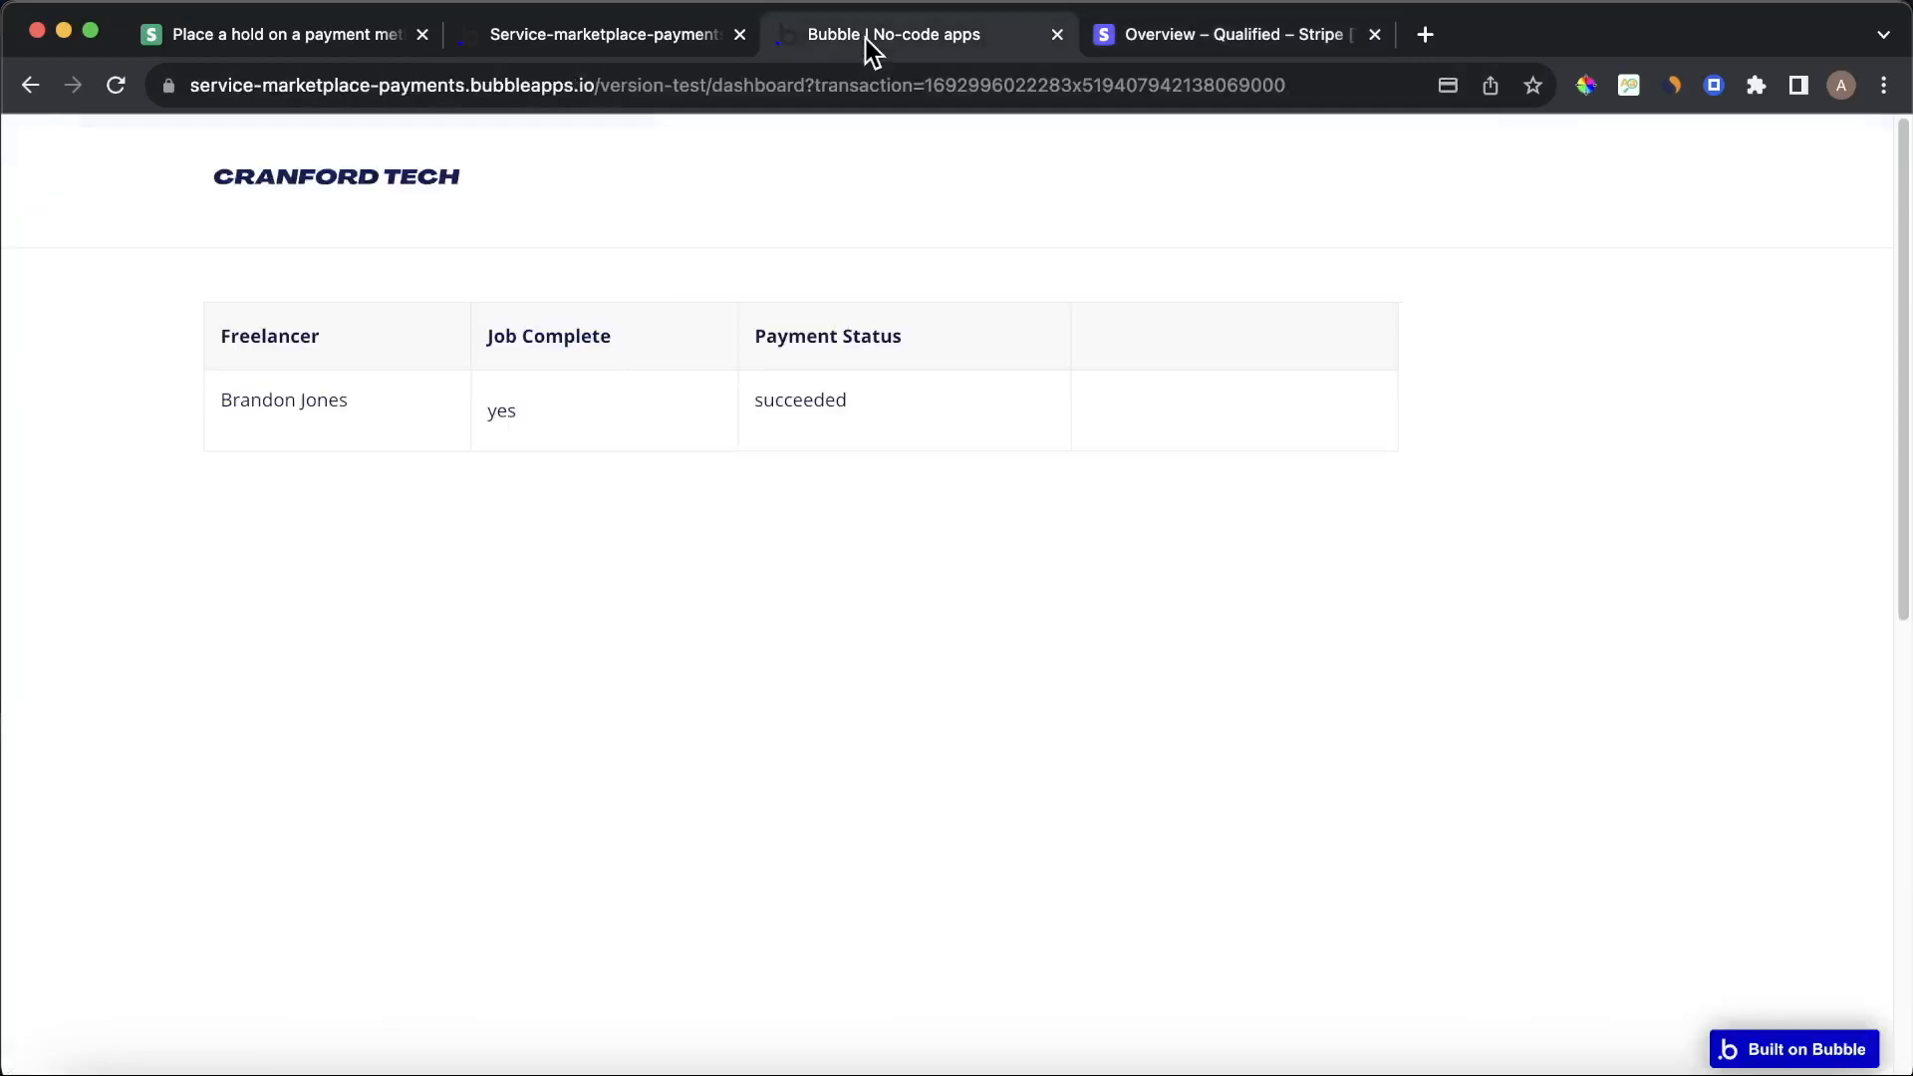